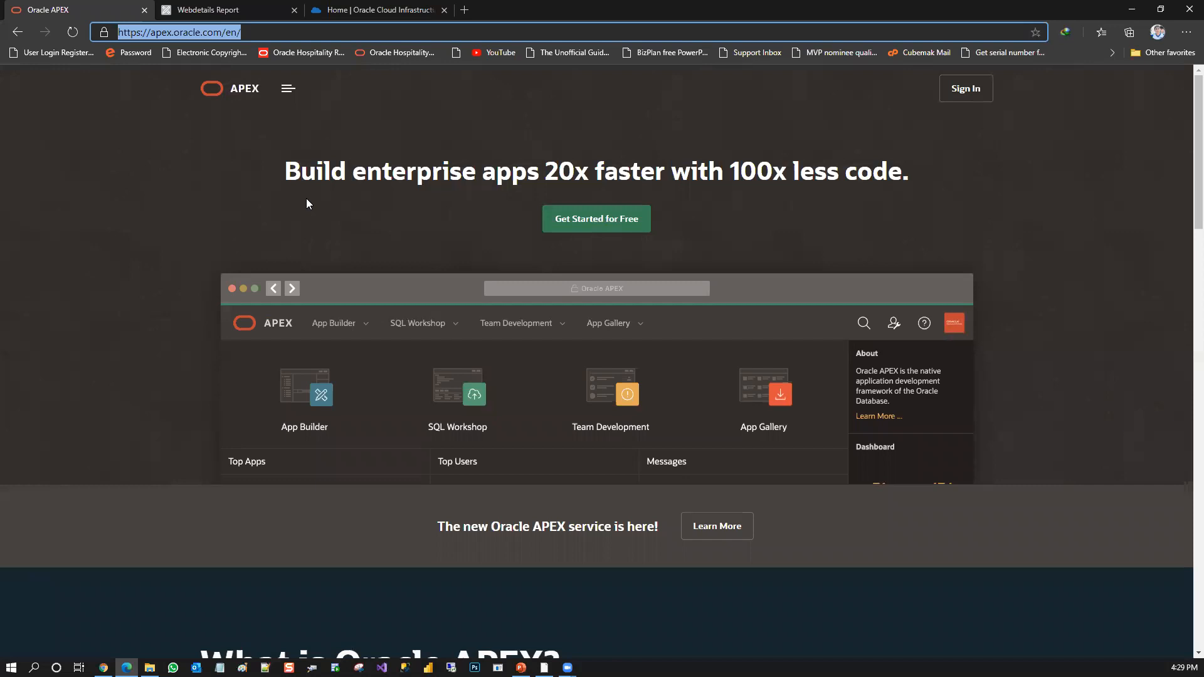
Sign in to the labsdemo workspace of Oracle Application Express with the saved credentials
{"action": "left_click", "coordinate": [221, 194]}
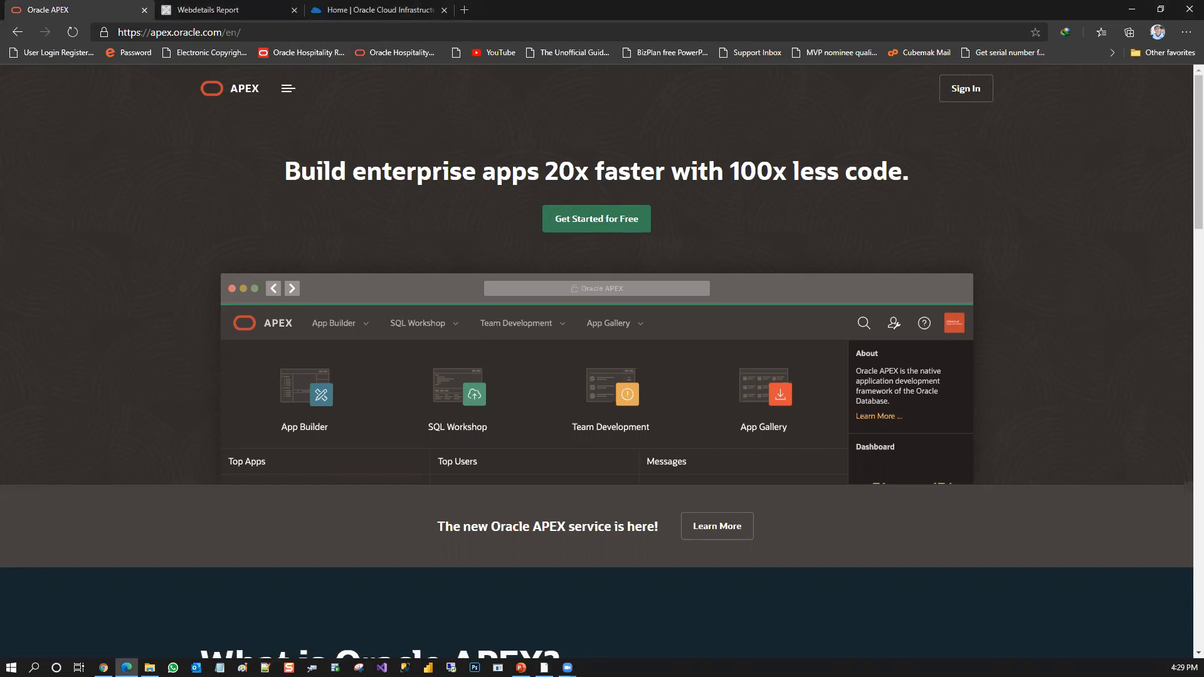
{"action": "key", "text": "alt+Tab"}
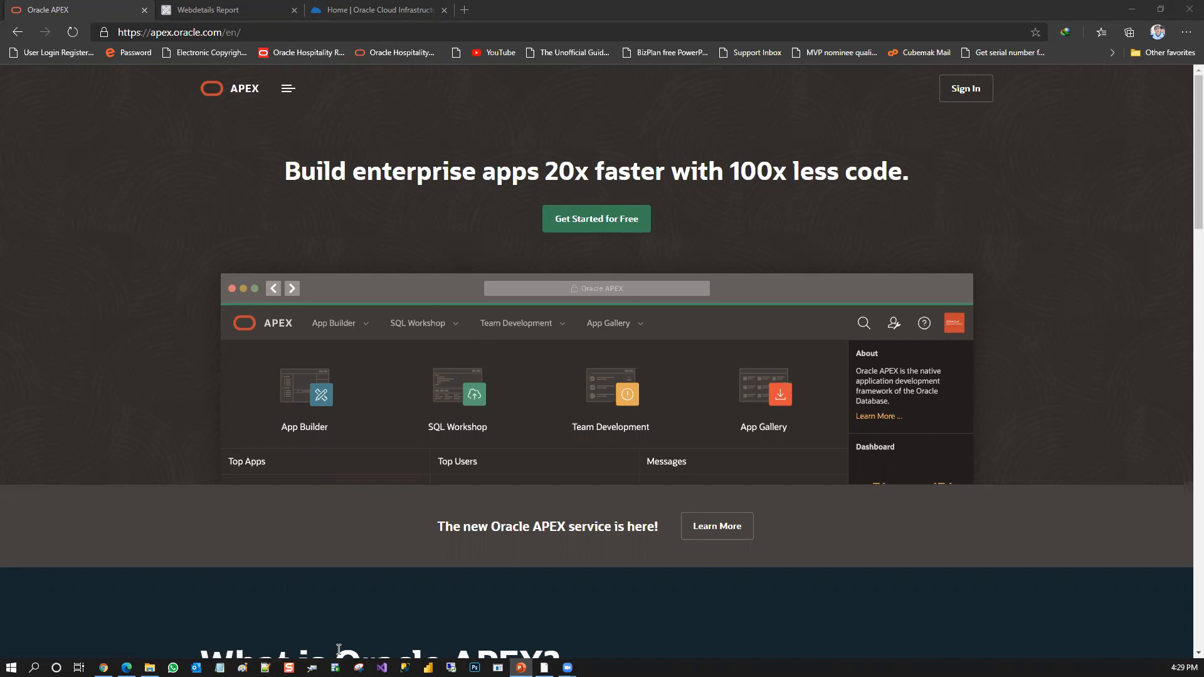
{"action": "key", "text": "alt+Tab"}
{"action": "left_click", "coordinate": [965, 92]}
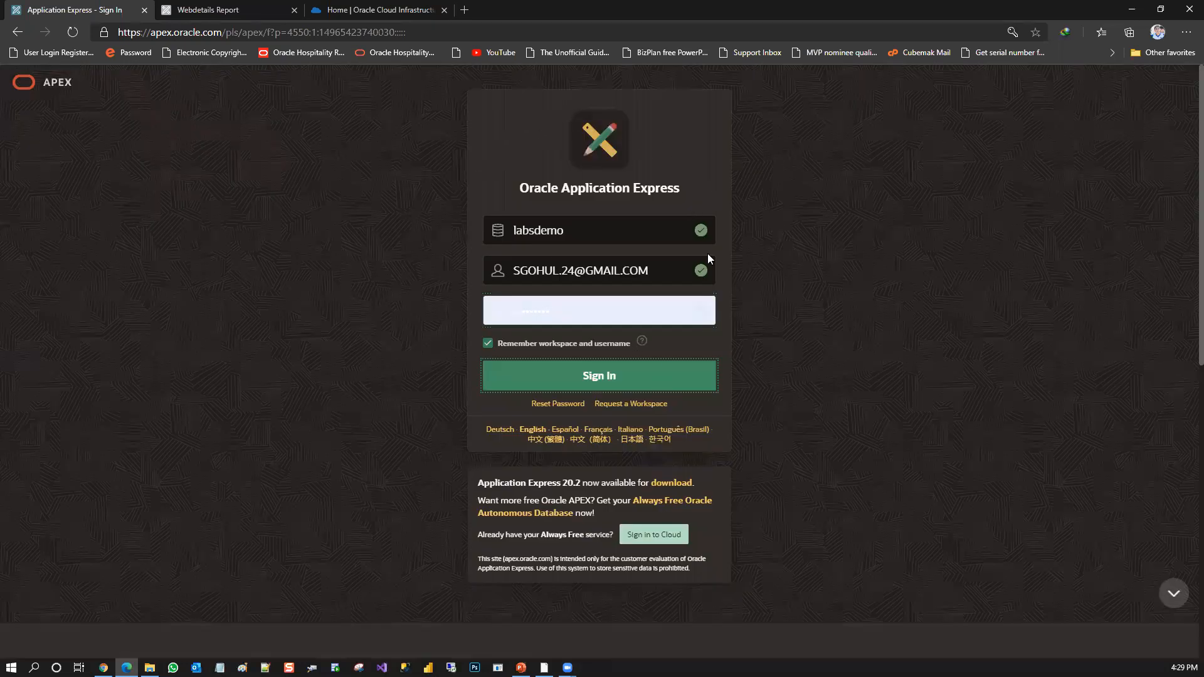
{"action": "key", "text": "Return"}
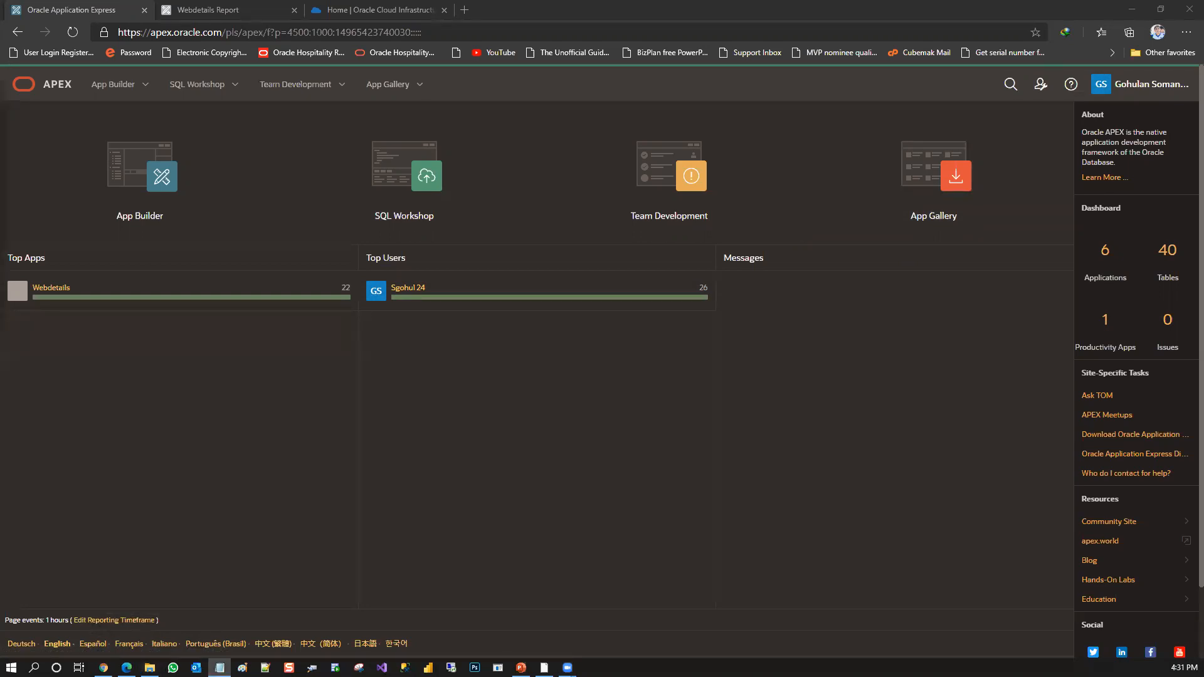
Switch to Notepad to check the column headings in DemoData.csv, and minimize it when finished
{"action": "left_click", "coordinate": [219, 667]}
{"action": "double_click", "coordinate": [300, 87]}
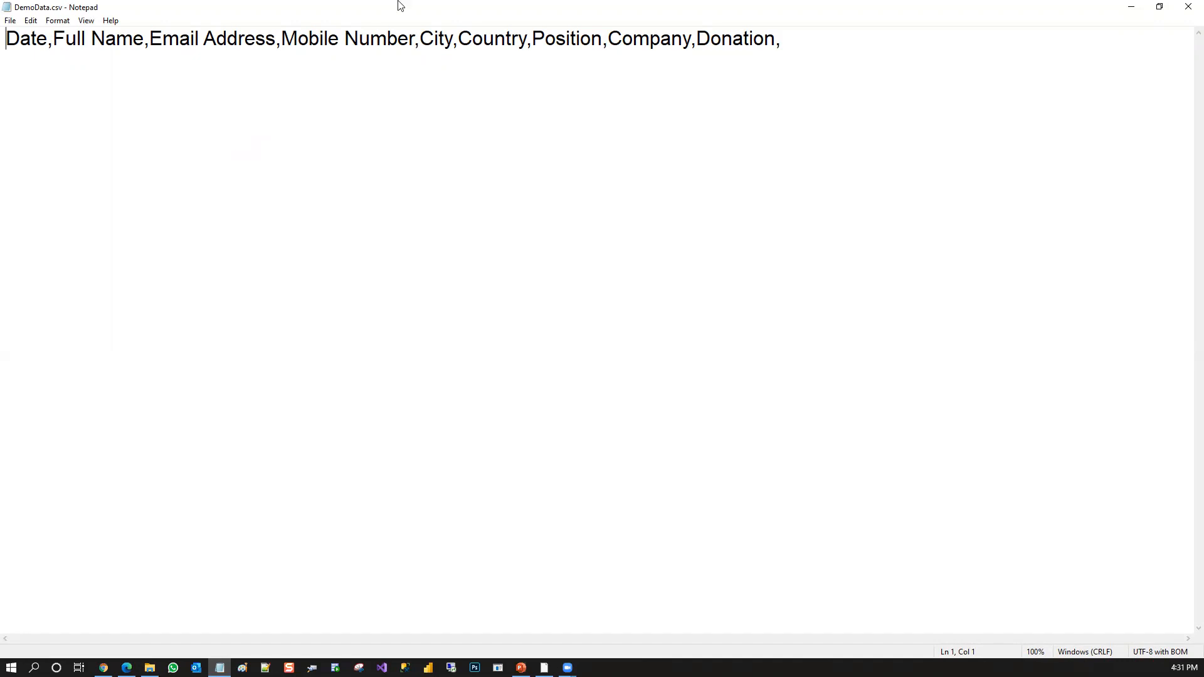
{"action": "left_click", "coordinate": [1131, 6]}
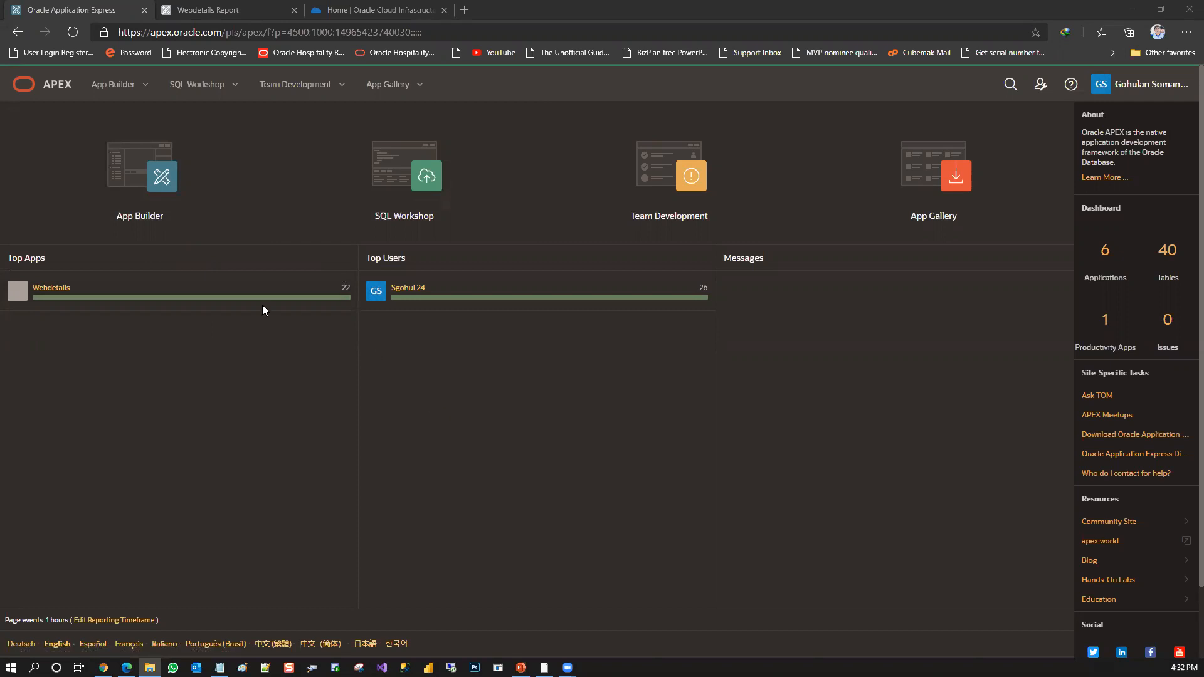
Open App Builder and review the version details in the About Application Express information
{"action": "left_click", "coordinate": [155, 195]}
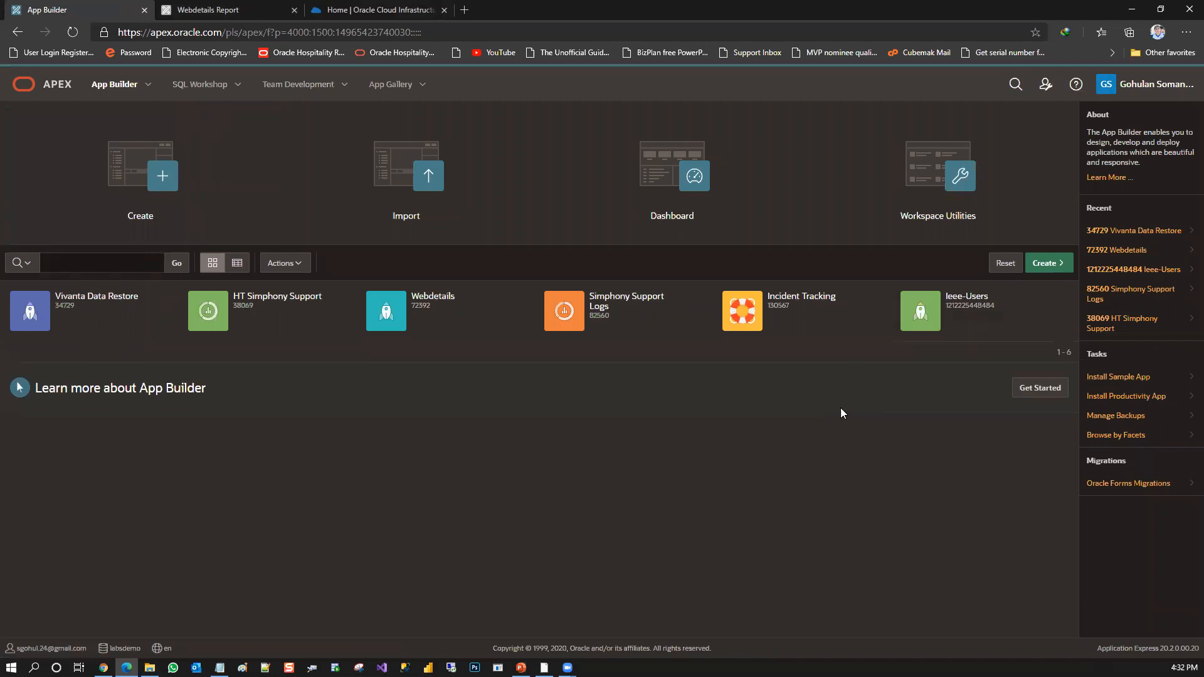
{"action": "left_click", "coordinate": [1052, 90]}
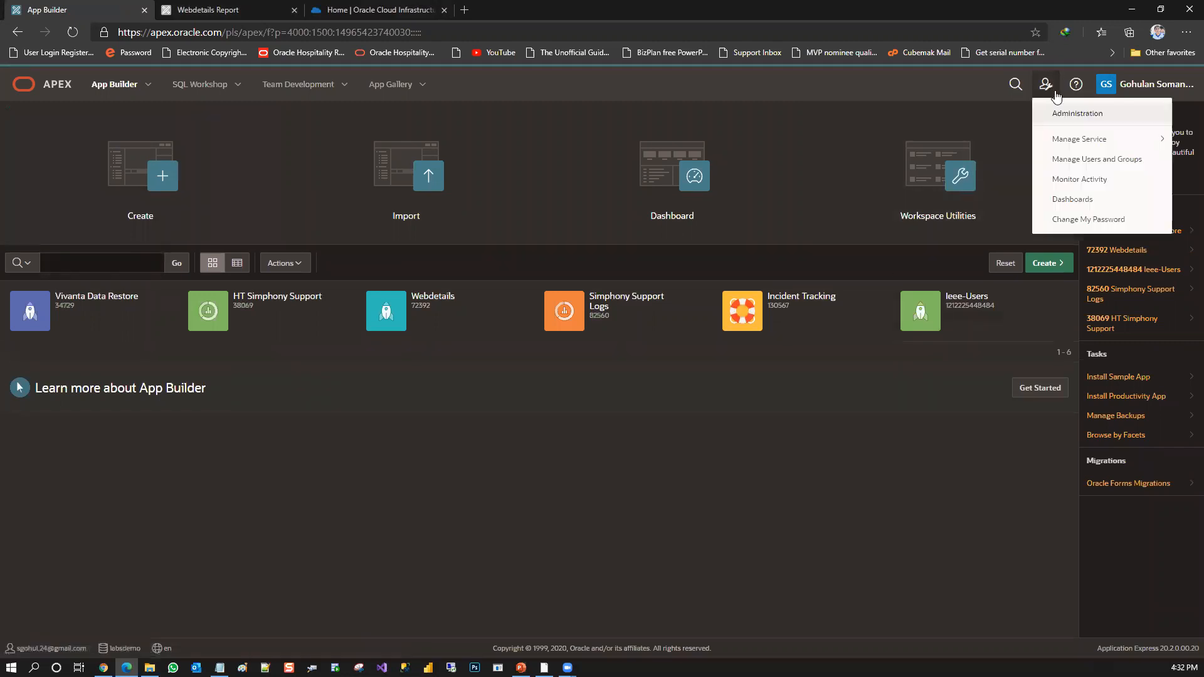
{"action": "left_click", "coordinate": [1076, 84]}
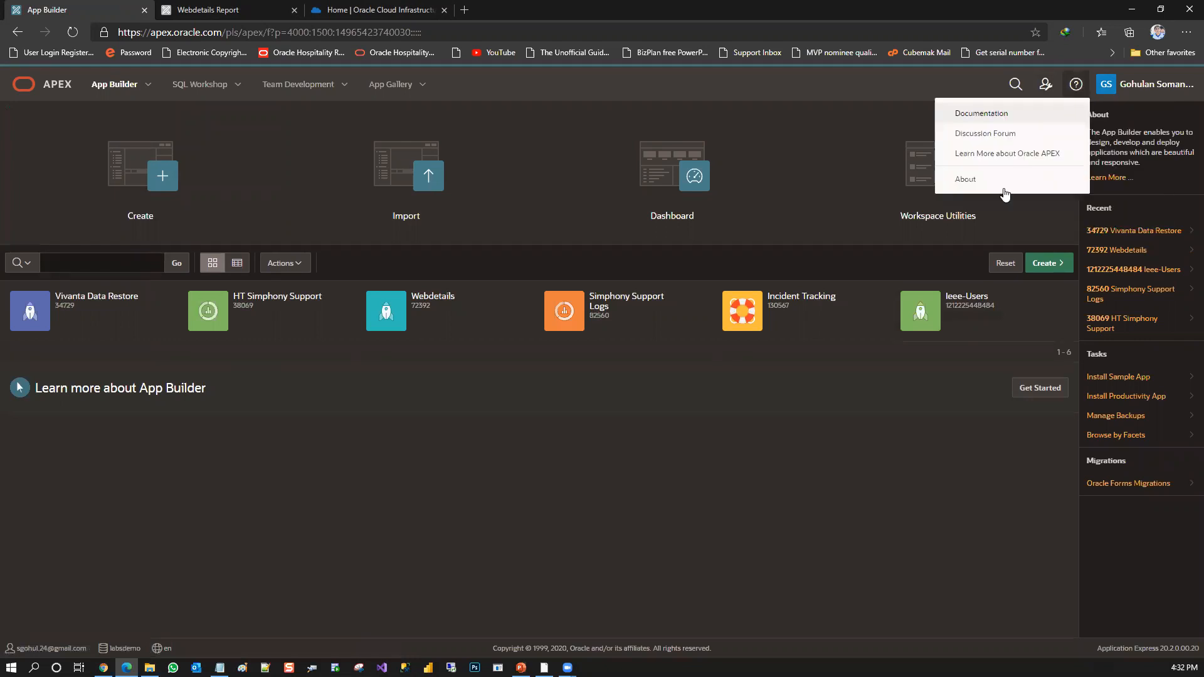
{"action": "left_click", "coordinate": [993, 181]}
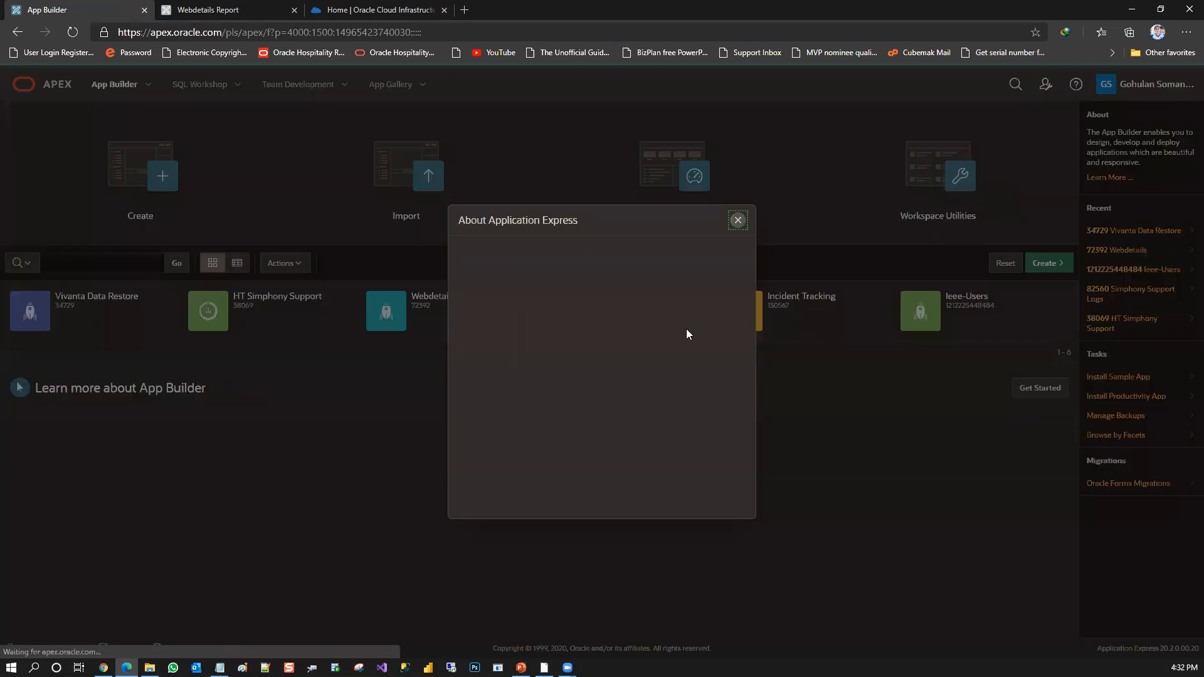
{"action": "left_click_drag", "start_coordinate": [752, 251], "coordinate": [753, 271]}
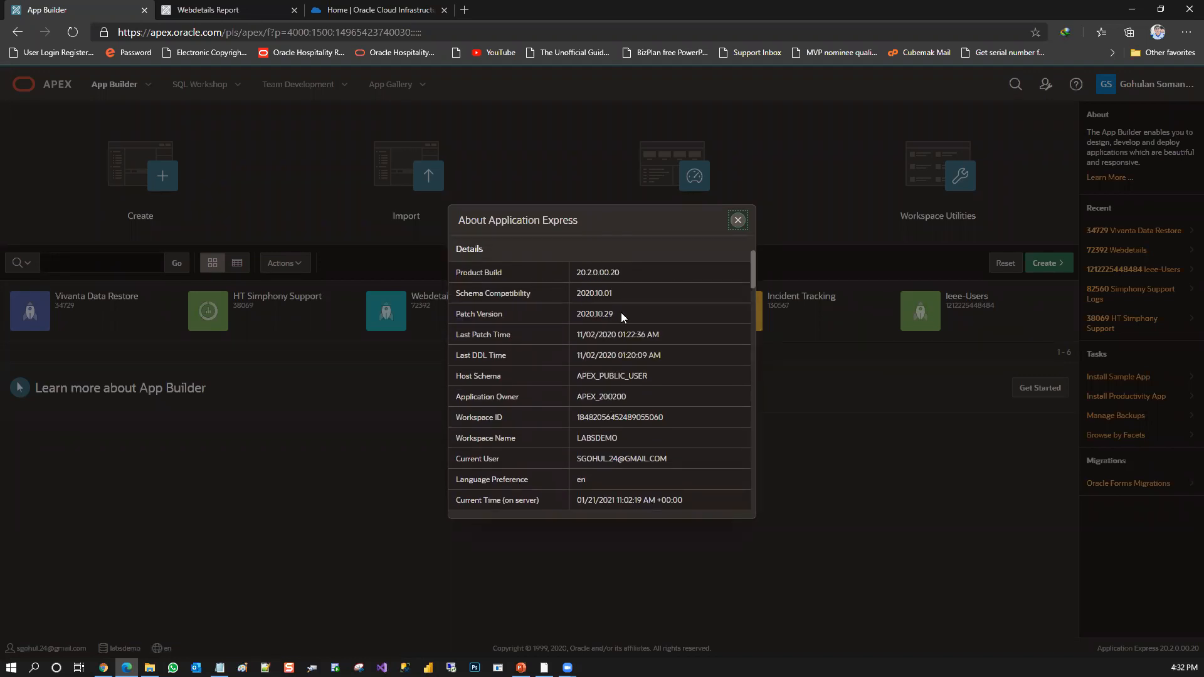
{"action": "left_click_drag", "start_coordinate": [754, 276], "coordinate": [764, 240]}
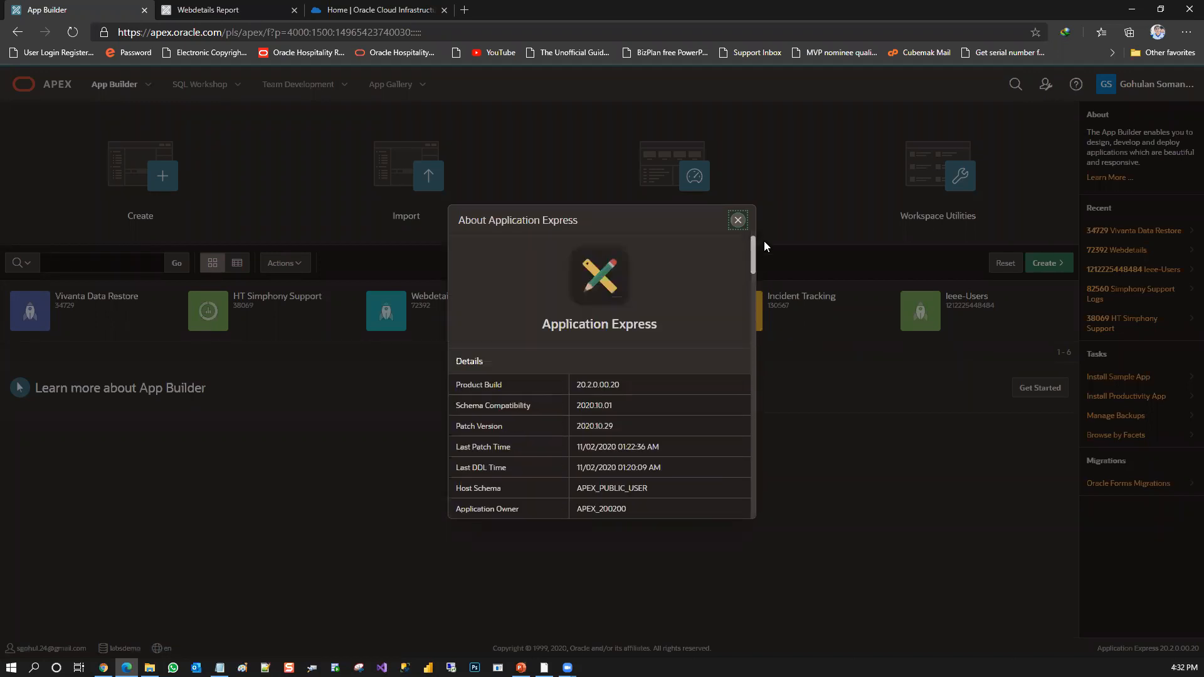
{"action": "left_click", "coordinate": [738, 220]}
Start creating a new application in App Builder
{"action": "mouse_move", "coordinate": [275, 292]}
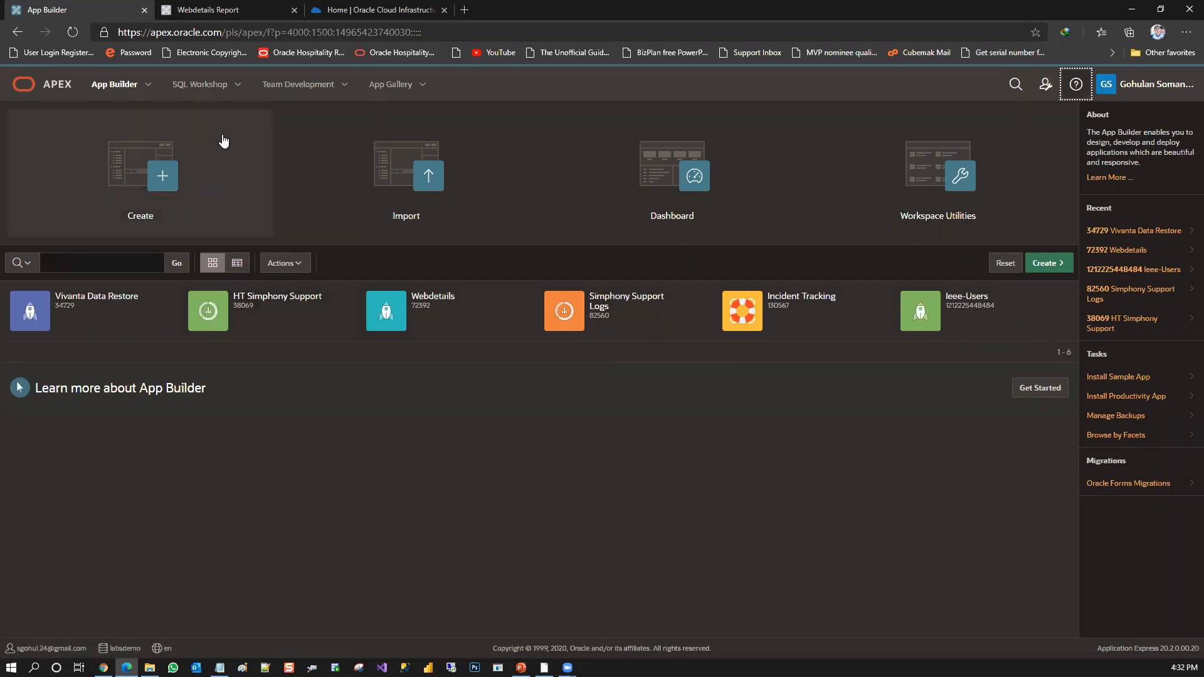
{"action": "left_click", "coordinate": [168, 181]}
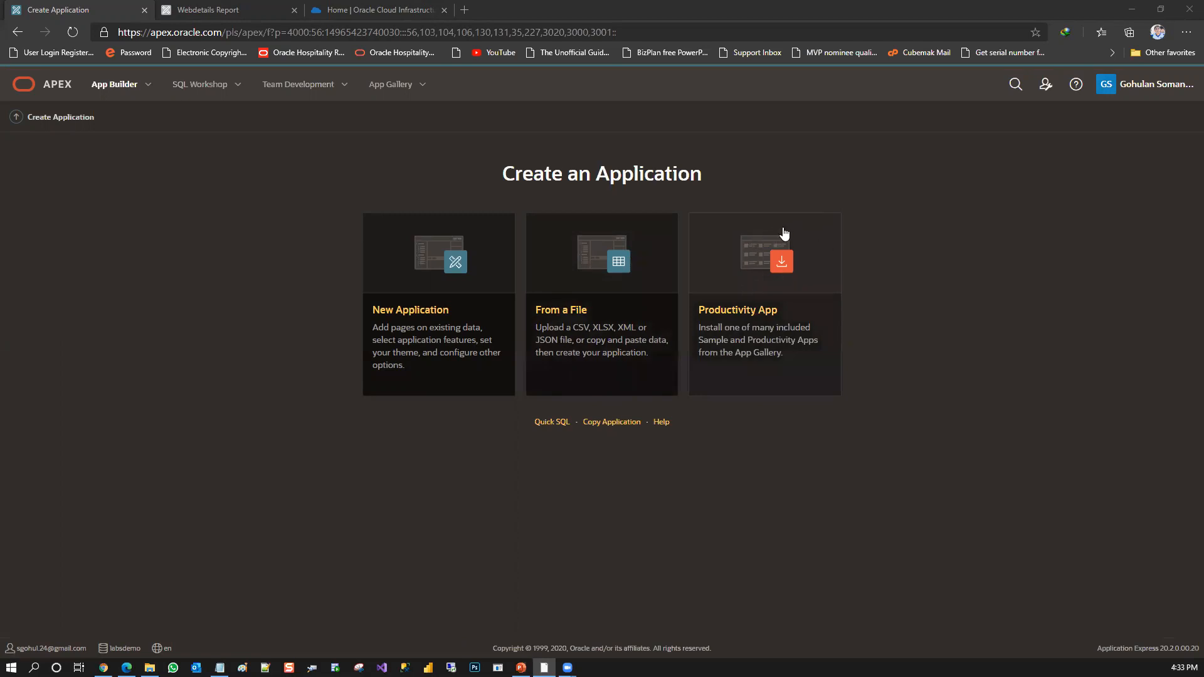
{"action": "left_click", "coordinate": [570, 303]}
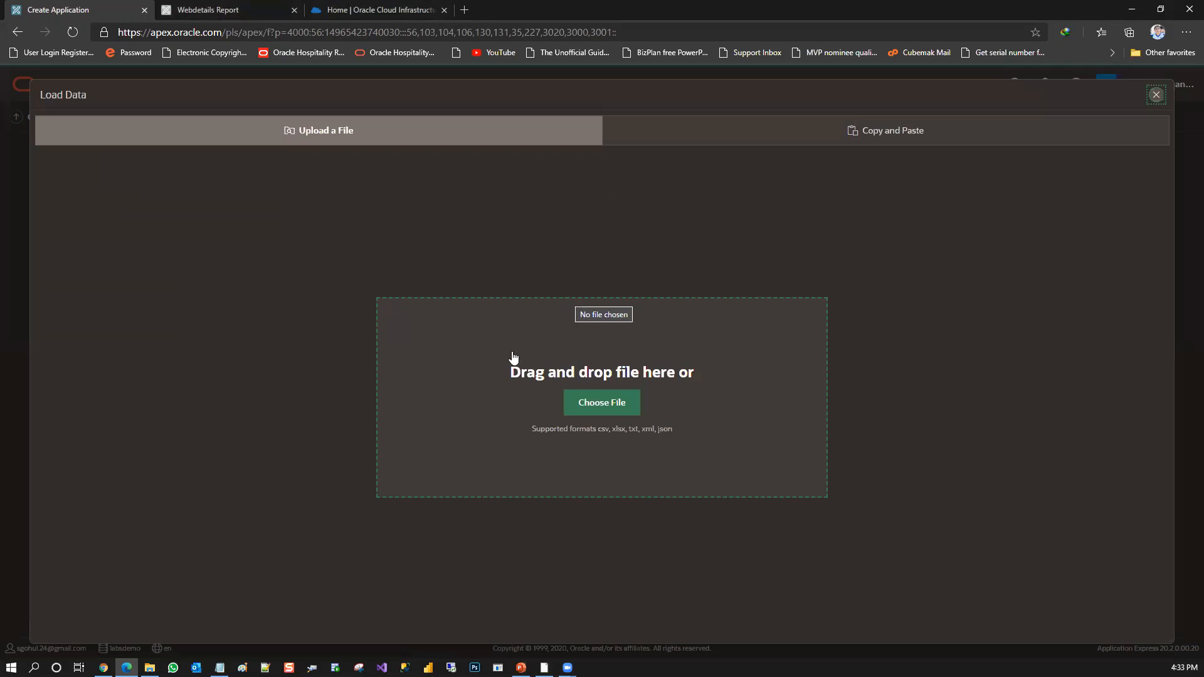
{"action": "left_click", "coordinate": [625, 404]}
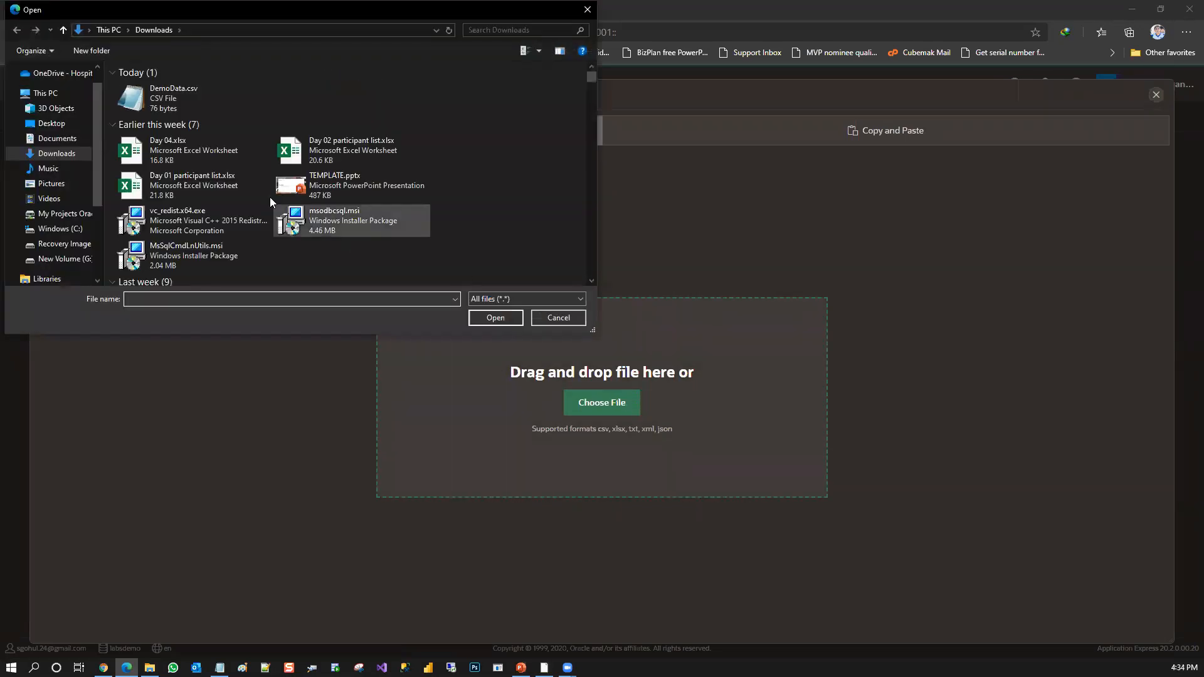
{"action": "double_click", "coordinate": [175, 110]}
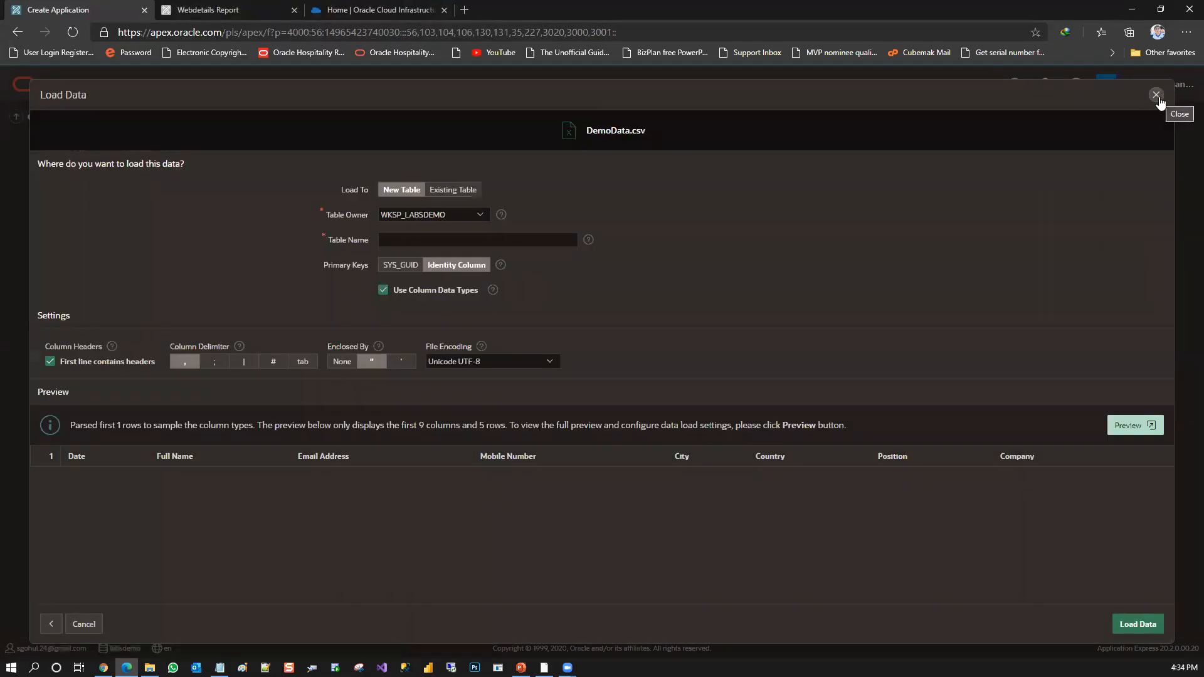
{"action": "left_click", "coordinate": [1157, 97]}
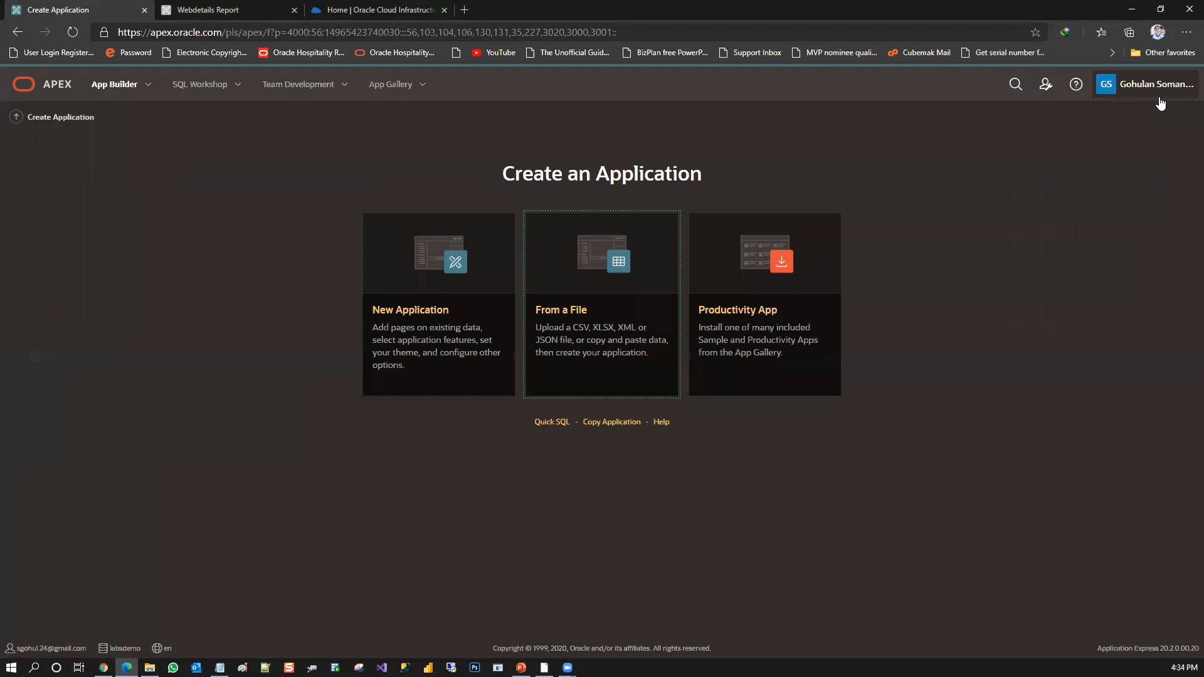
Base the new application on a file and upload DemoData.csv from the Events > Oracle Forum Meetup folder on drive G
{"action": "left_click", "coordinate": [625, 290]}
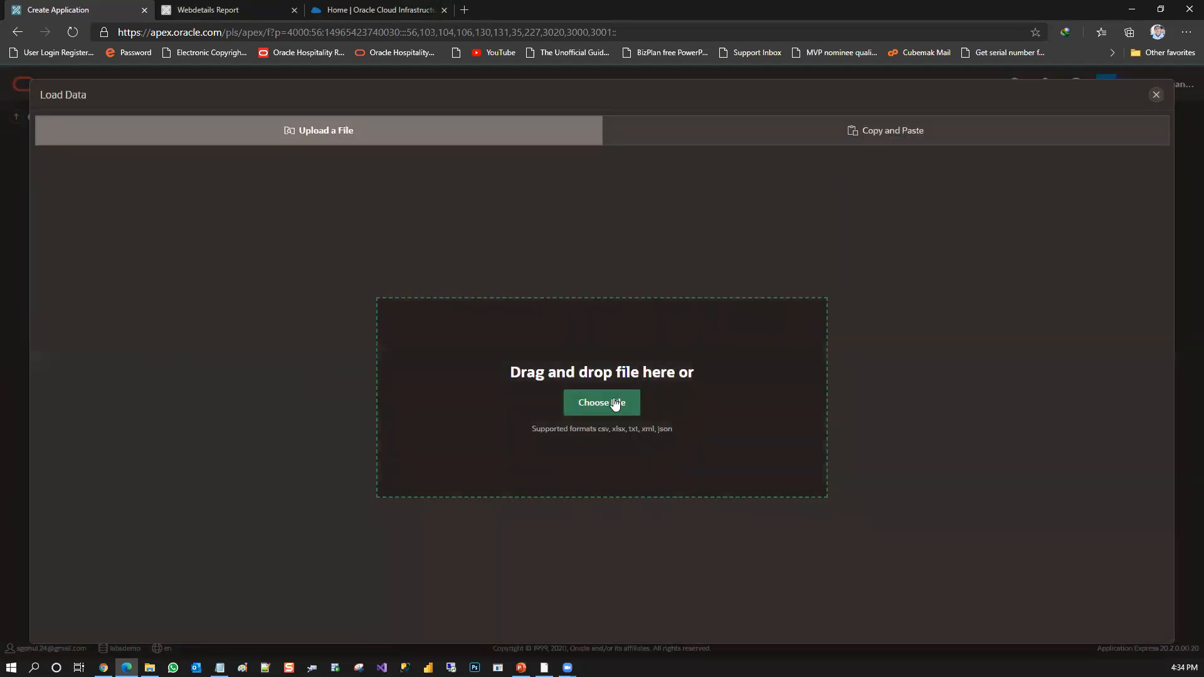
{"action": "left_click", "coordinate": [615, 403]}
{"action": "left_click", "coordinate": [60, 259]}
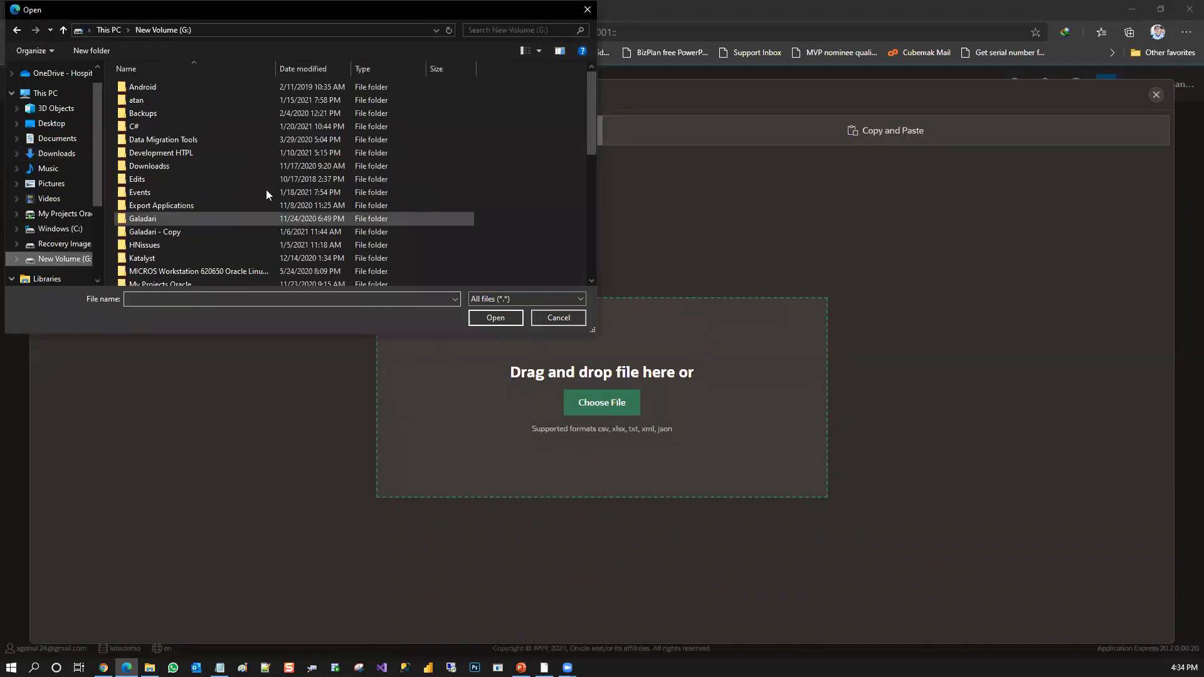
{"action": "double_click", "coordinate": [276, 194]}
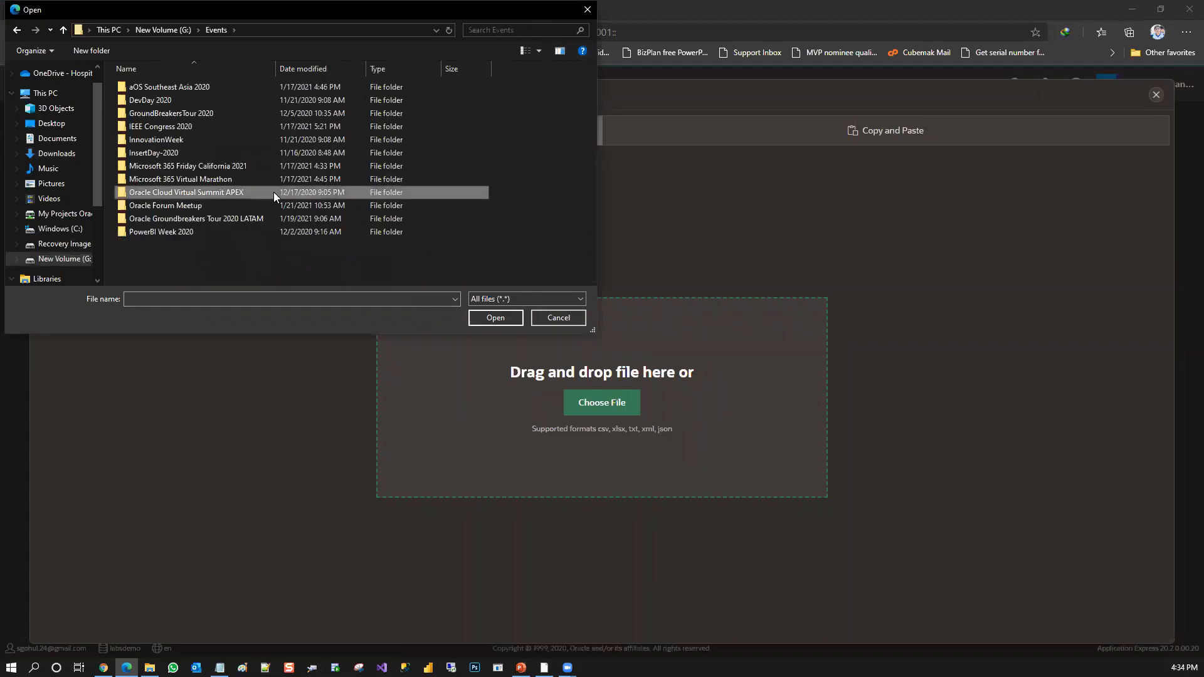
{"action": "double_click", "coordinate": [261, 207]}
{"action": "double_click", "coordinate": [163, 87]}
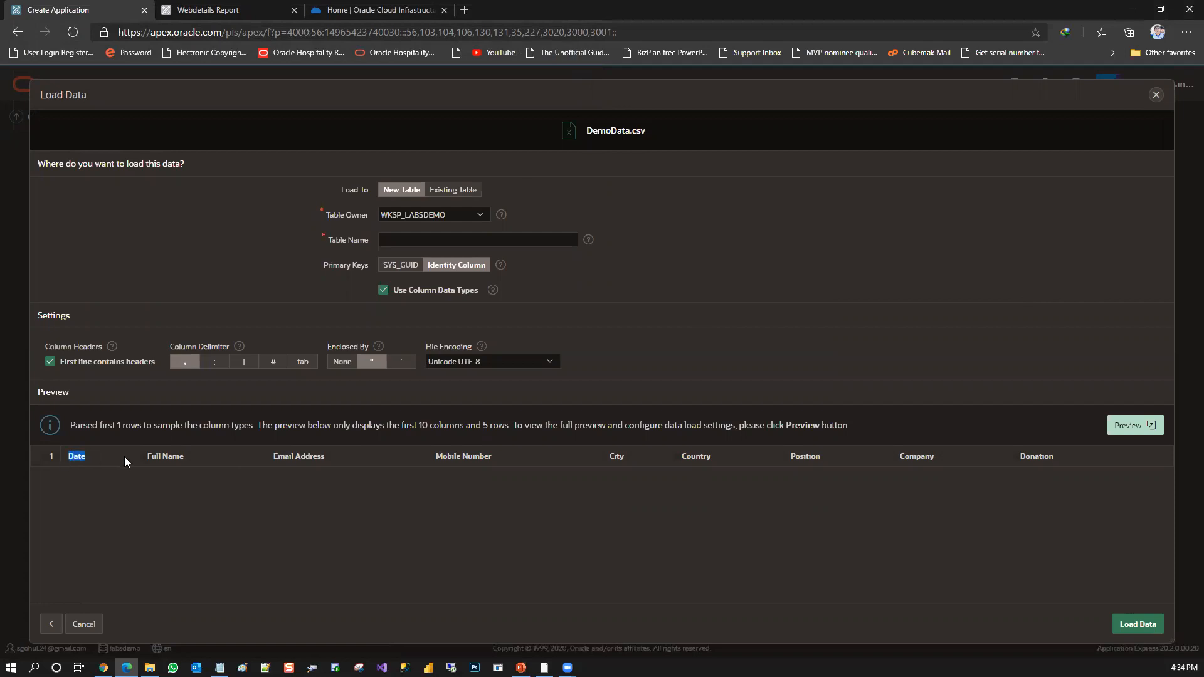
Examine the column headings in the preview of the uploaded data
{"action": "left_click_drag", "start_coordinate": [256, 451], "coordinate": [624, 464]}
{"action": "left_click", "coordinate": [617, 467]}
{"action": "double_click", "coordinate": [696, 456]}
{"action": "left_click", "coordinate": [684, 321]}
{"action": "left_click_drag", "start_coordinate": [152, 456], "coordinate": [213, 460]}
{"action": "left_click", "coordinate": [214, 458]}
Load the data into a new table named DONATIONREQ with WKSP_LABSDEMO as the table owner
{"action": "left_click", "coordinate": [446, 192]}
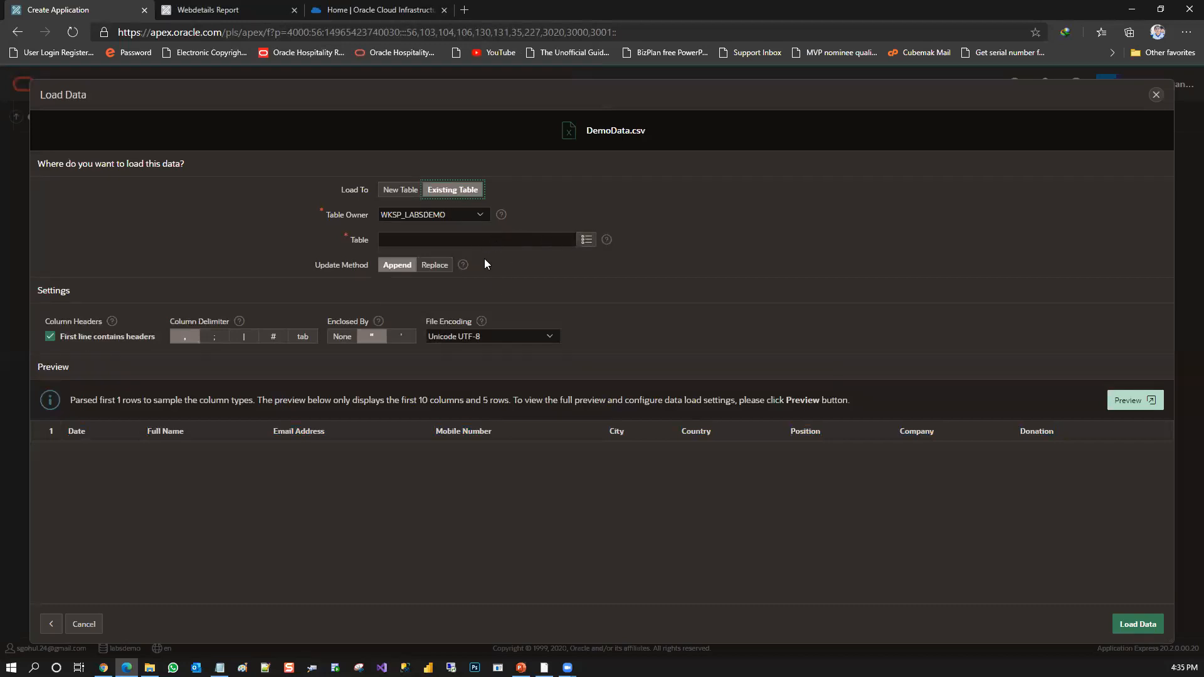
{"action": "left_click", "coordinate": [402, 191]}
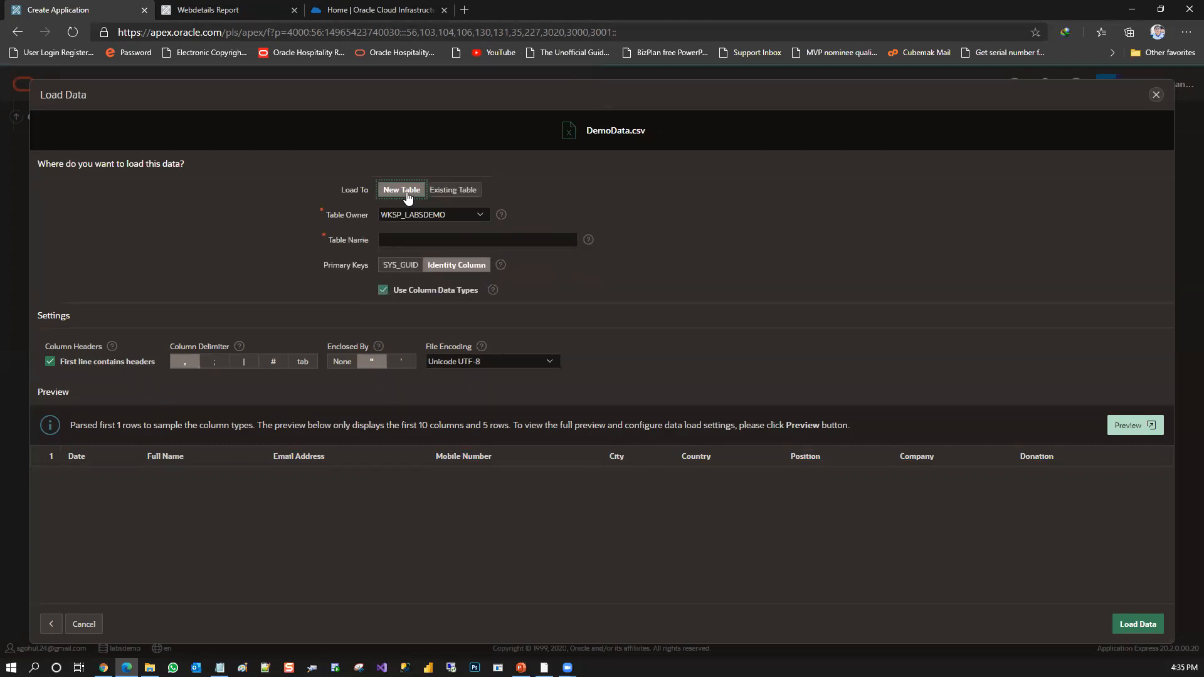
{"action": "left_click", "coordinate": [480, 216]}
{"action": "left_click", "coordinate": [432, 229]}
{"action": "left_click", "coordinate": [416, 237]}
{"action": "type", "text": "D"}
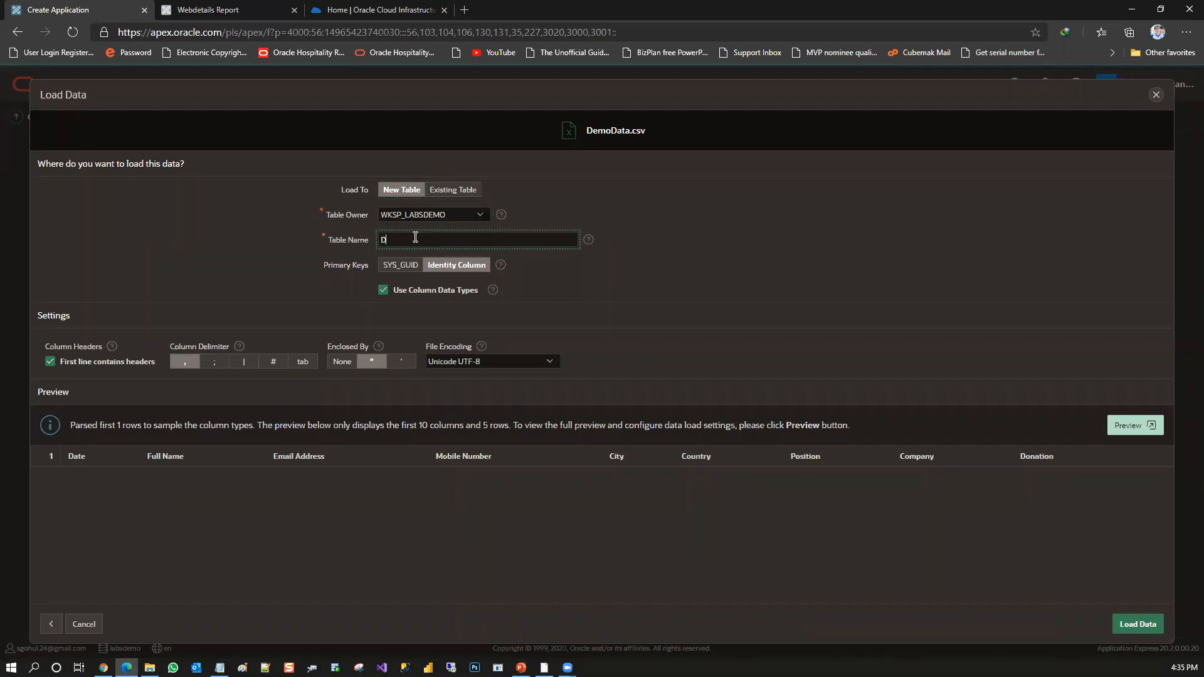
{"action": "type", "text": "ONATIONREQ"}
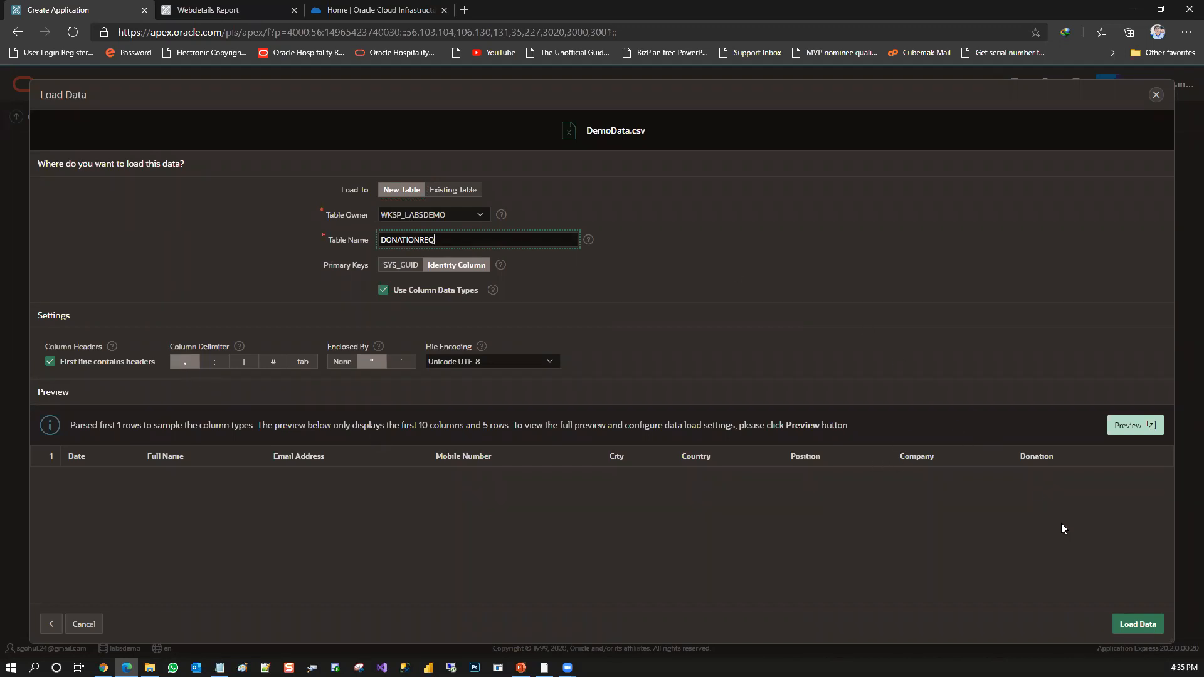
{"action": "left_click", "coordinate": [1138, 624]}
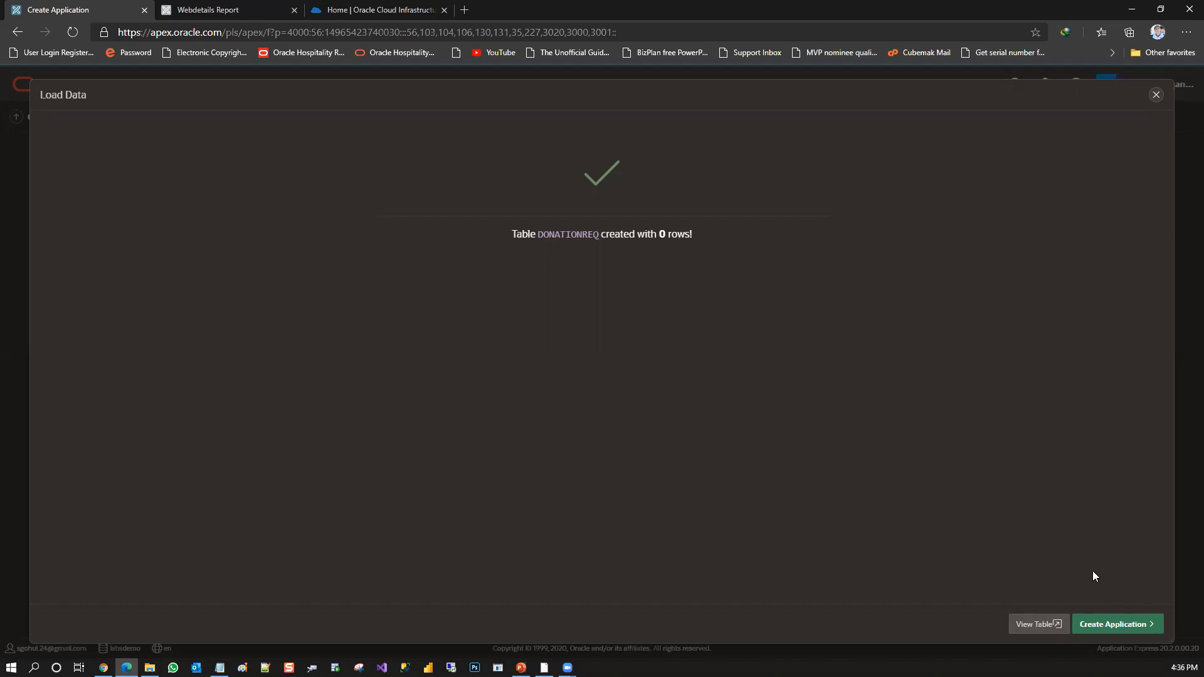
Proceed to create an application from the loaded table and name it APEXDonataion
{"action": "left_click", "coordinate": [1109, 623]}
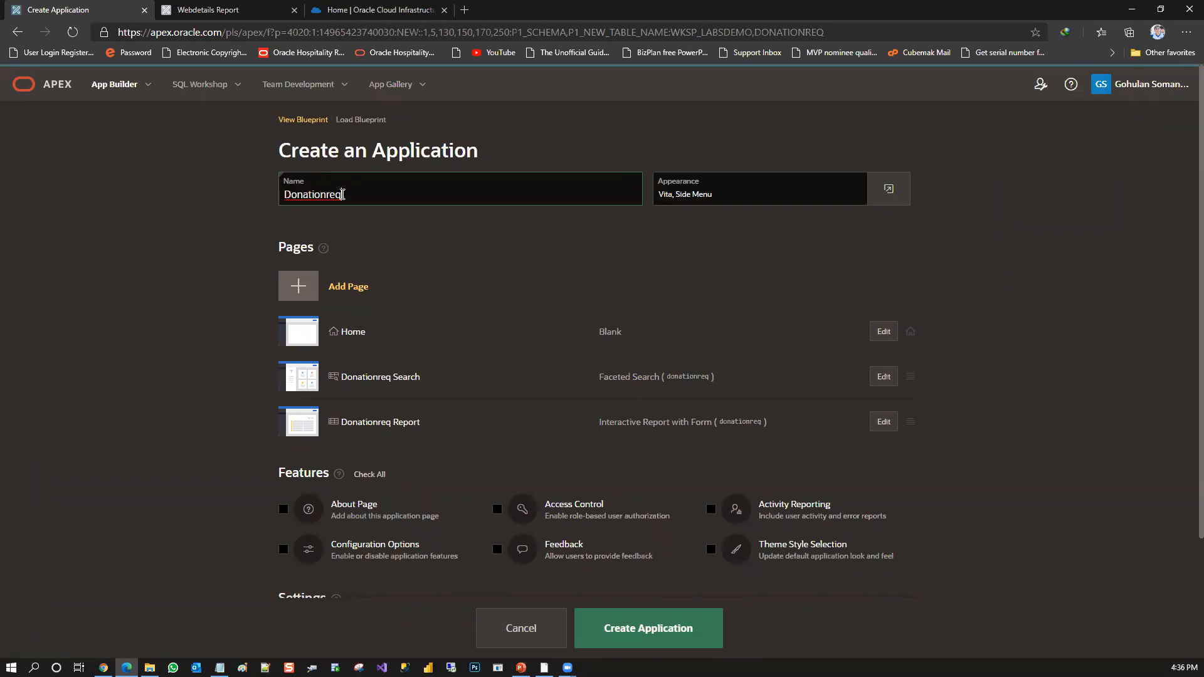
{"action": "left_click_drag", "start_coordinate": [343, 194], "coordinate": [227, 211]}
{"action": "type", "text": "A"}
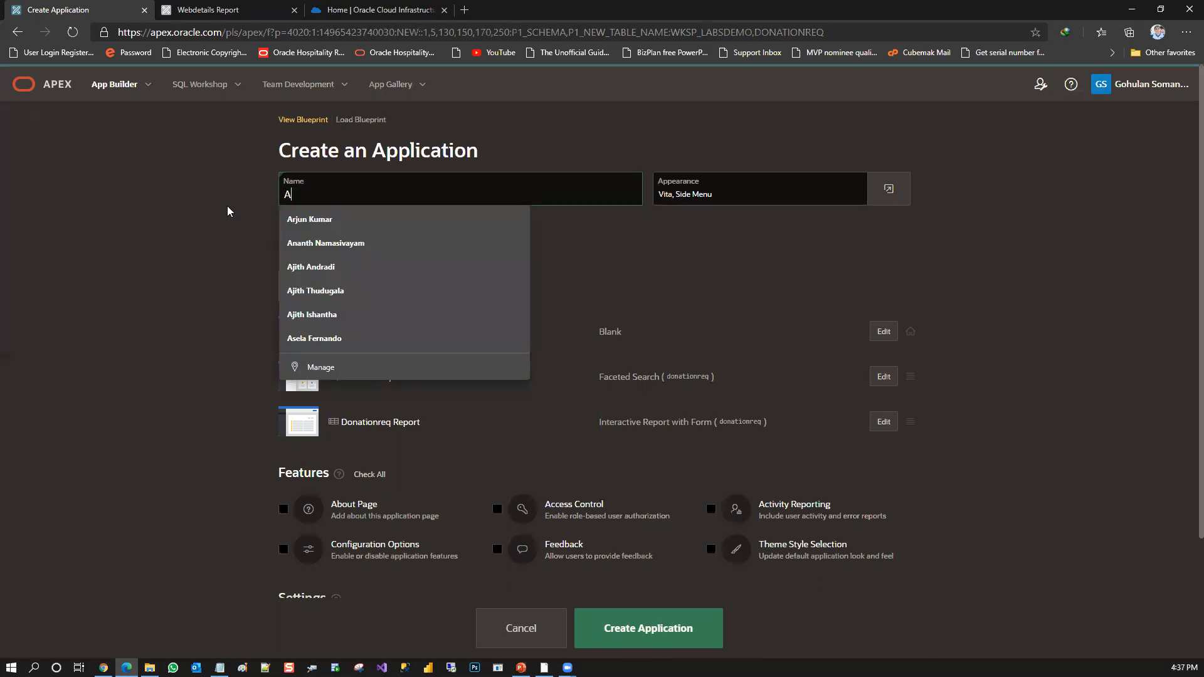
{"action": "type", "text": "PEXDonataion"}
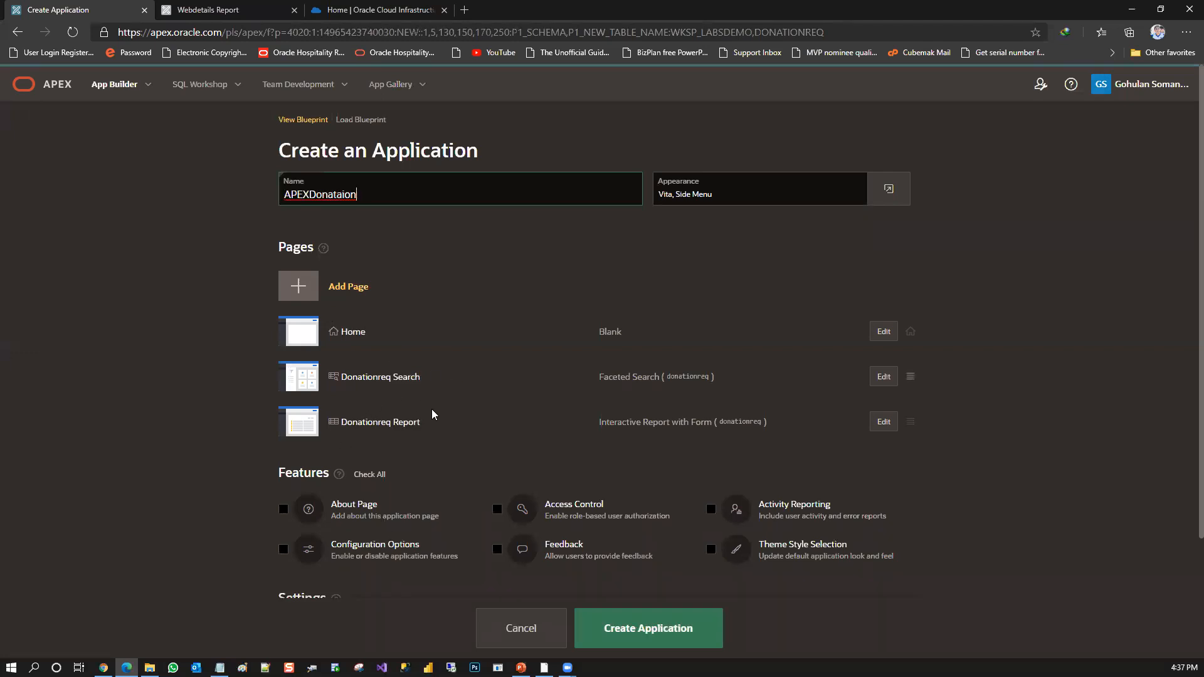
Enable the About Page, Access Control and Theme Style Selection features for the application
{"action": "left_click", "coordinate": [282, 510]}
{"action": "left_click", "coordinate": [498, 509]}
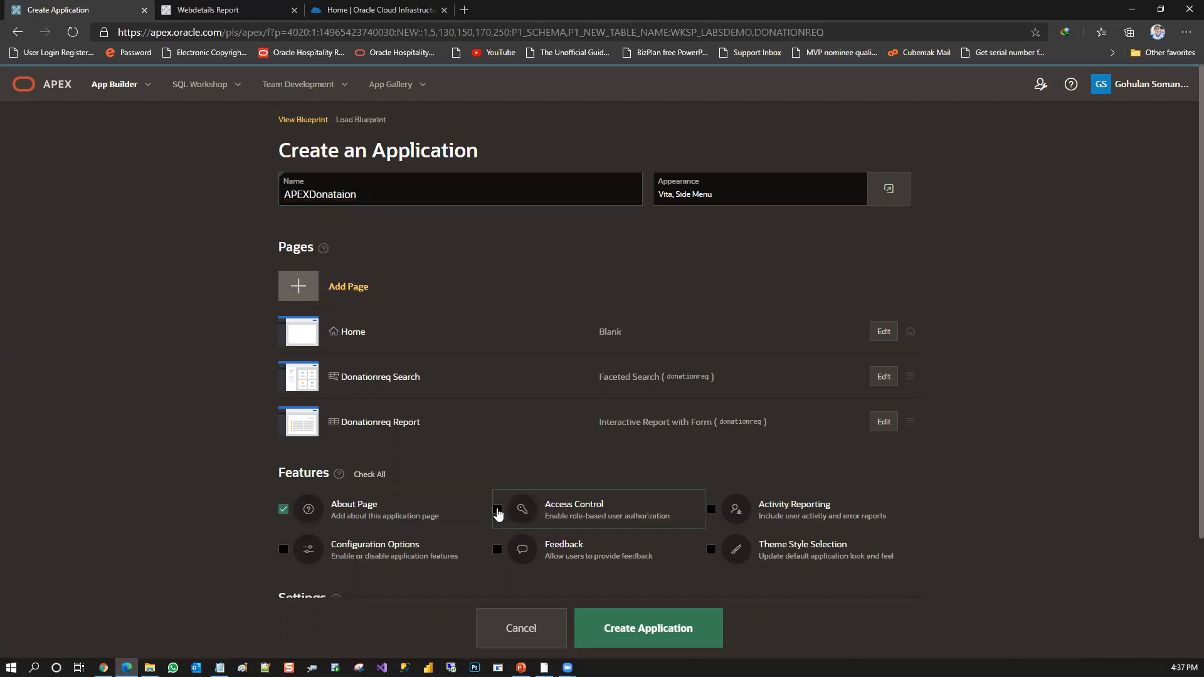
{"action": "left_click", "coordinate": [711, 551]}
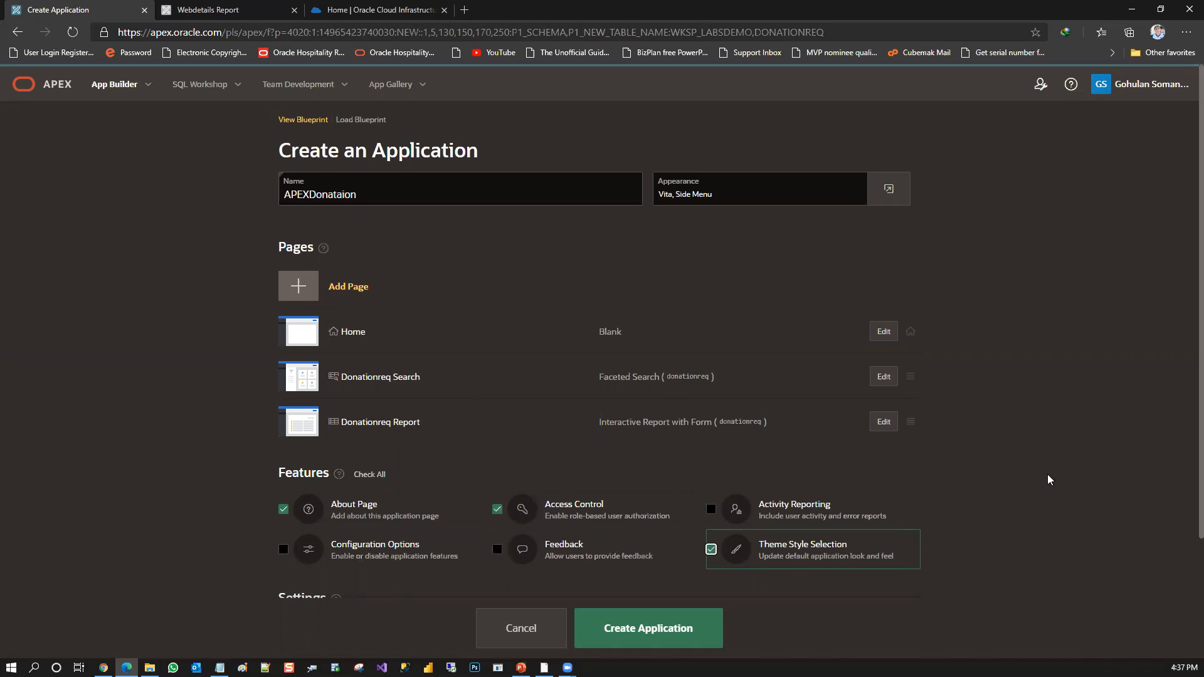
Review the application's settings, including its Application ID
{"action": "scroll", "coordinate": [1185, 382], "scroll_direction": "down", "scroll_amount": 3}
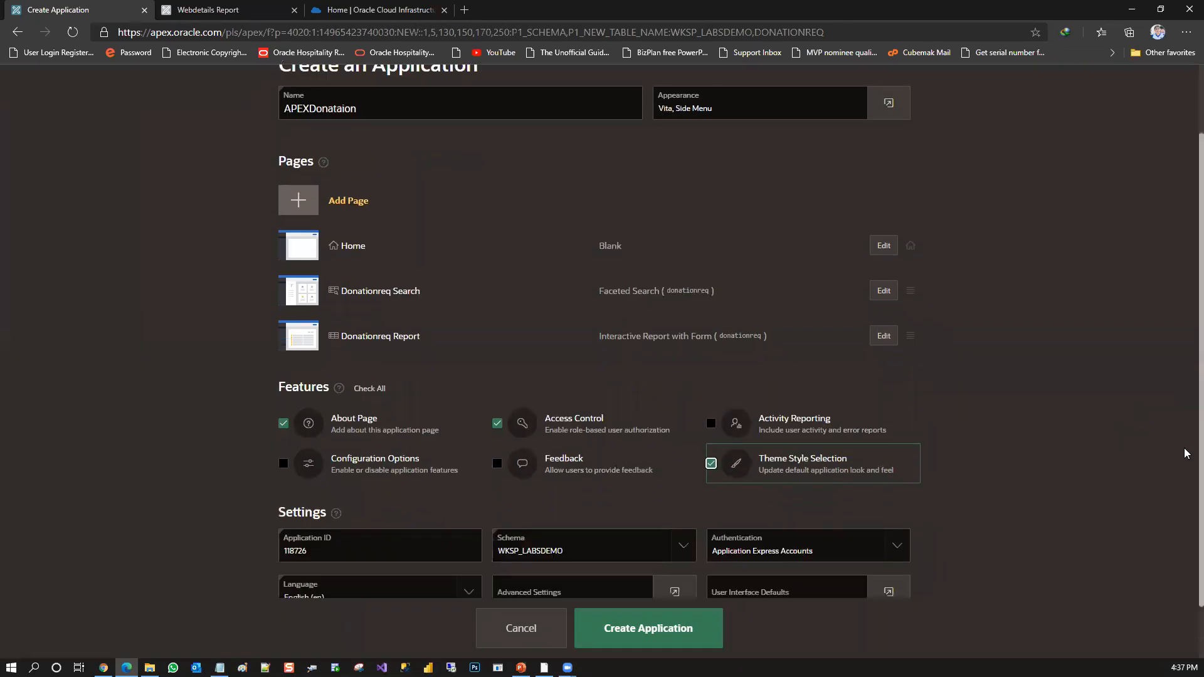
{"action": "double_click", "coordinate": [333, 486]}
{"action": "left_click", "coordinate": [316, 491]}
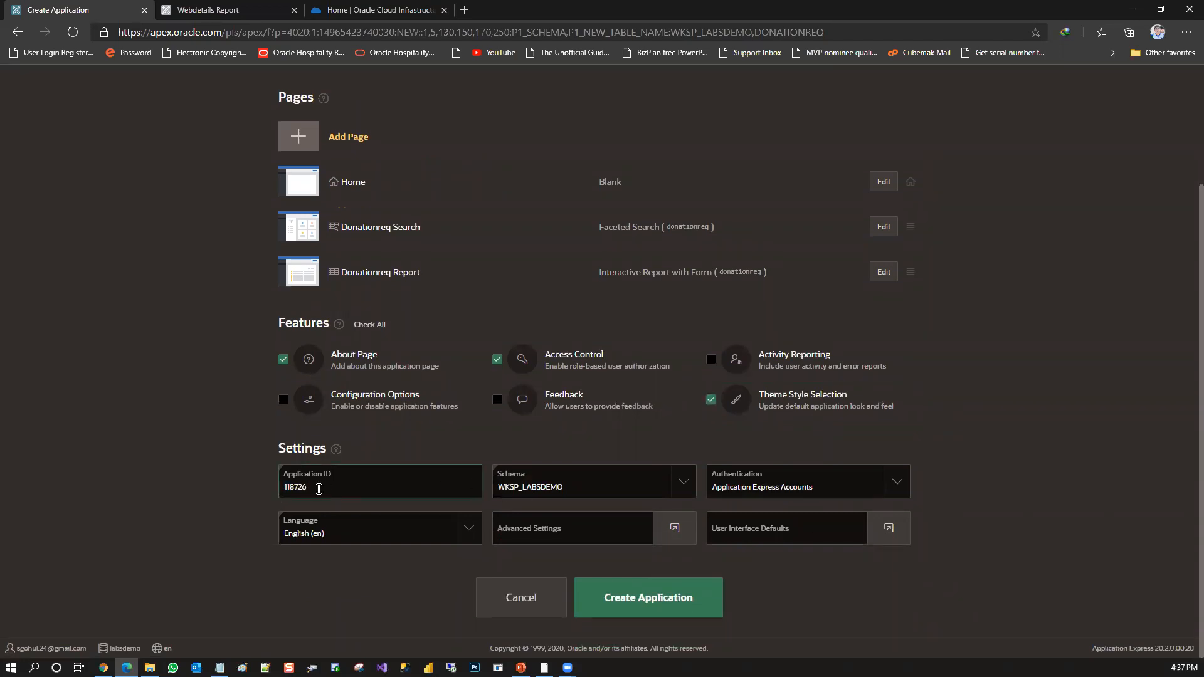
Check the schema choices in the application settings and select Application Express Accounts as the authentication method
{"action": "left_click", "coordinate": [601, 494]}
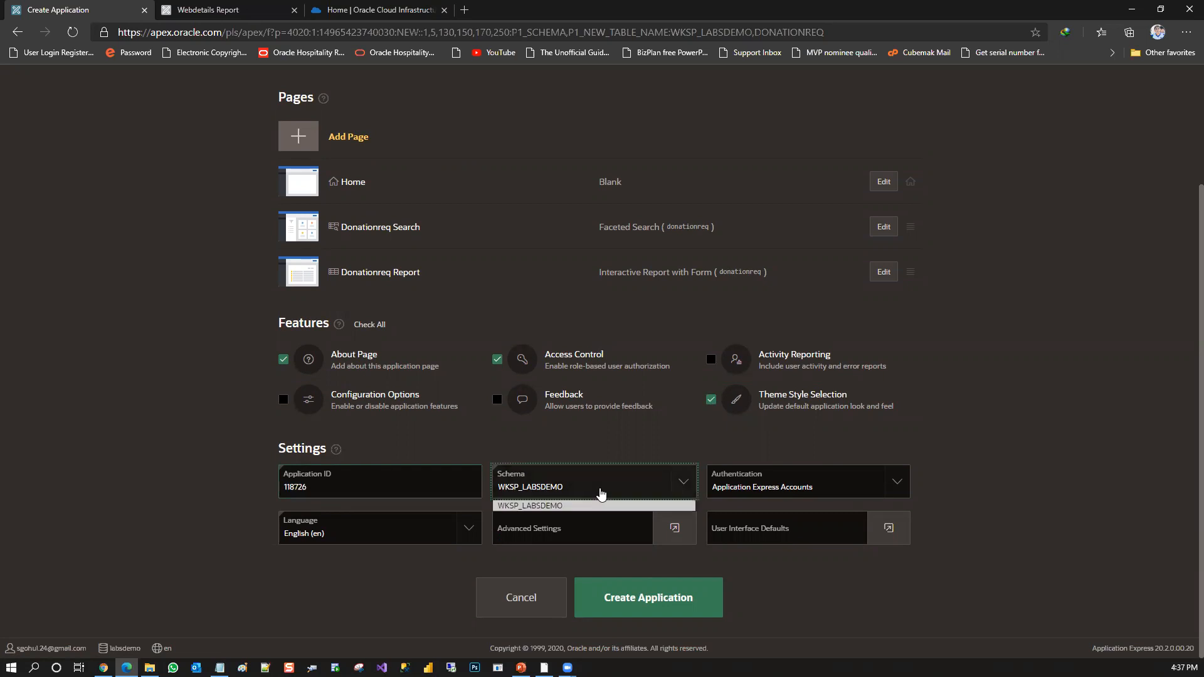
{"action": "left_click", "coordinate": [600, 495]}
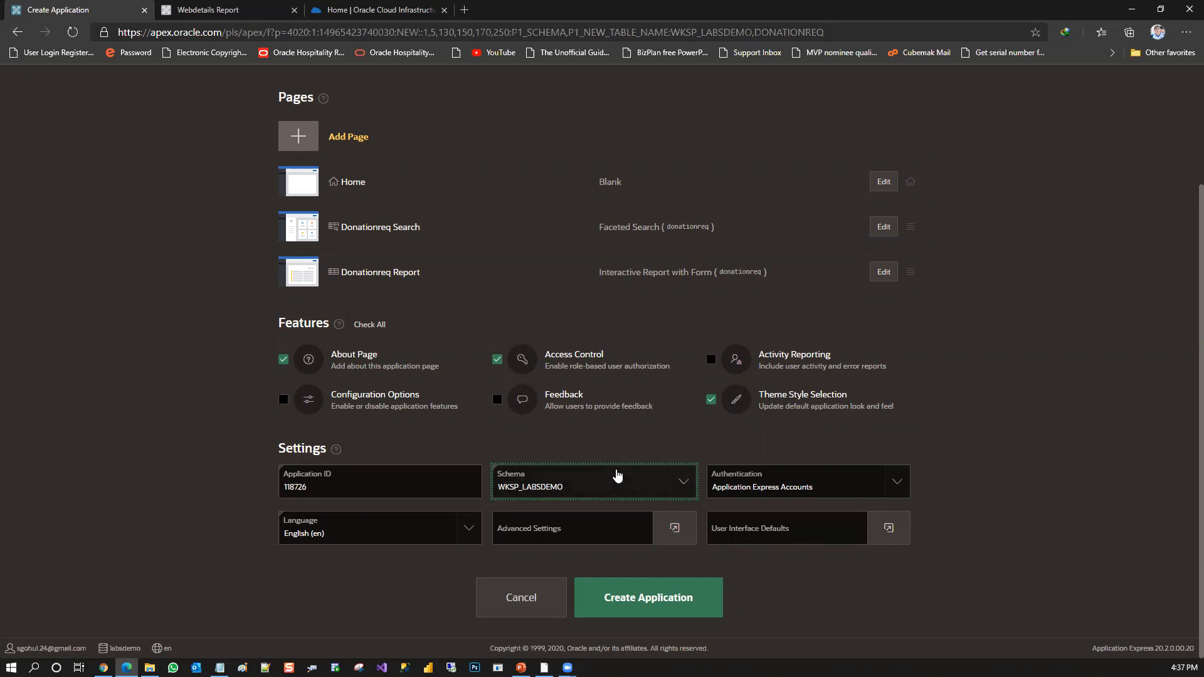
{"action": "left_click", "coordinate": [758, 491]}
{"action": "left_click", "coordinate": [758, 491]}
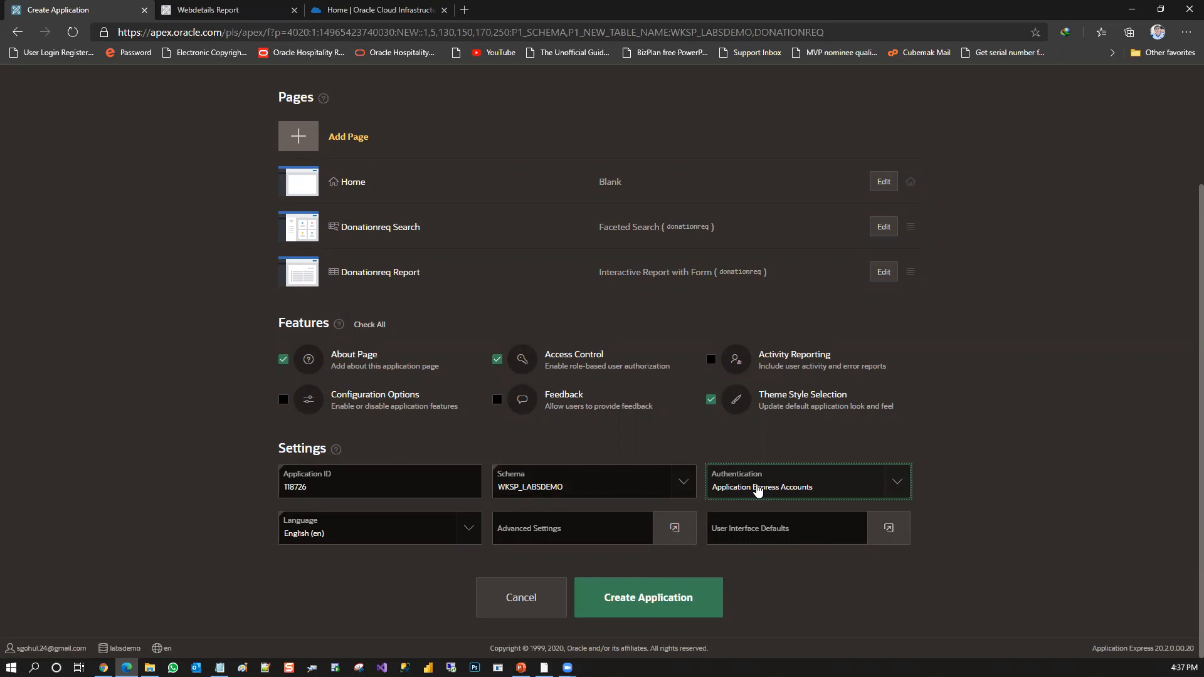
{"action": "left_click", "coordinate": [758, 491]}
{"action": "left_click", "coordinate": [757, 491]}
{"action": "left_click", "coordinate": [758, 491]}
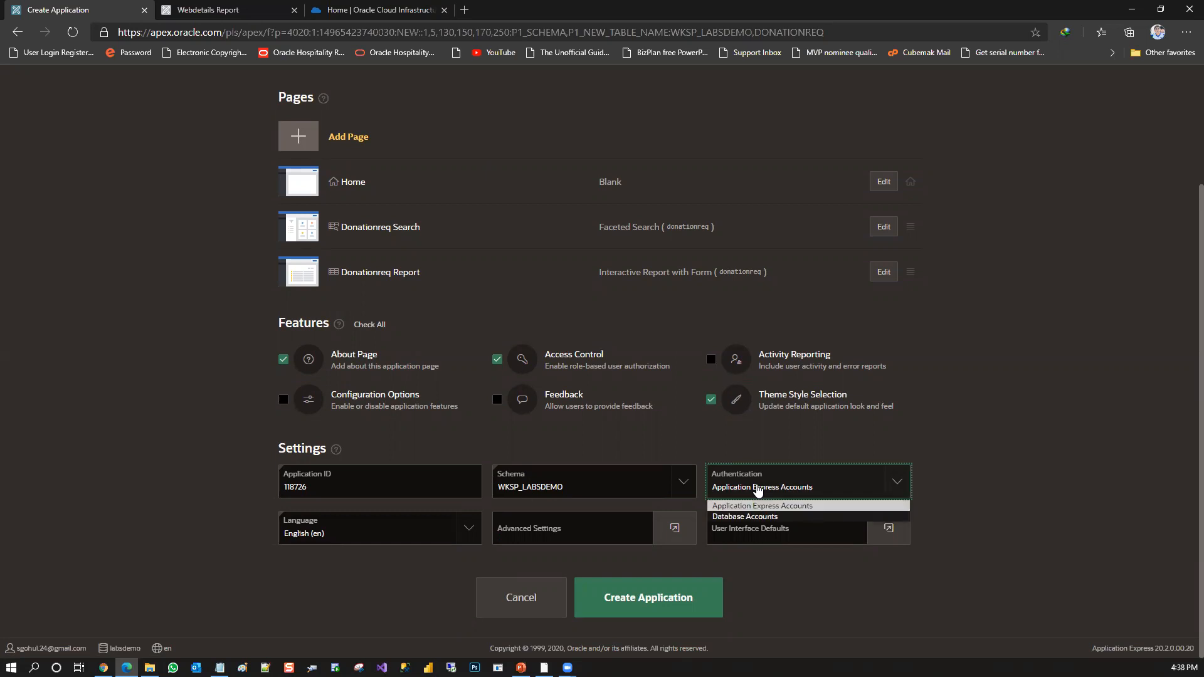
{"action": "left_click", "coordinate": [782, 508]}
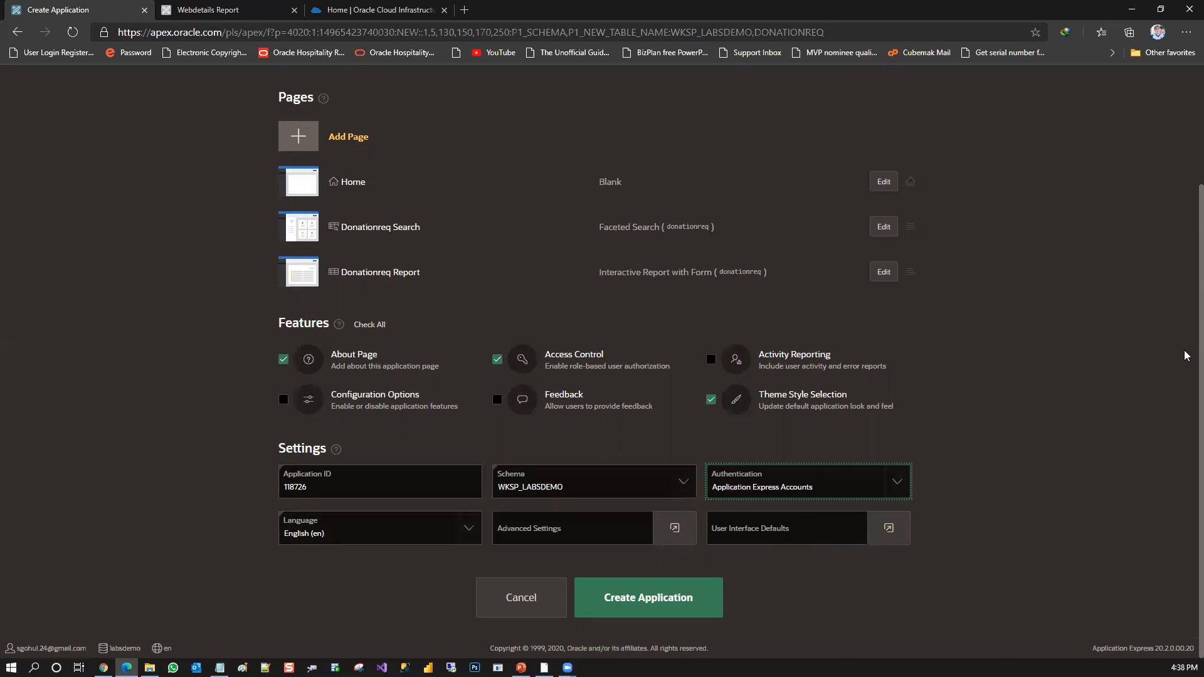
Review the listed pages, features and settings, and create the APEXDonataion application
{"action": "scroll", "coordinate": [1186, 178], "scroll_direction": "up", "scroll_amount": 2}
{"action": "scroll", "coordinate": [1186, 178], "scroll_direction": "up", "scroll_amount": 1}
{"action": "scroll", "coordinate": [1183, 251], "scroll_direction": "down", "scroll_amount": 3}
{"action": "scroll", "coordinate": [1169, 266], "scroll_direction": "up", "scroll_amount": 2}
{"action": "scroll", "coordinate": [1170, 225], "scroll_direction": "down", "scroll_amount": 2}
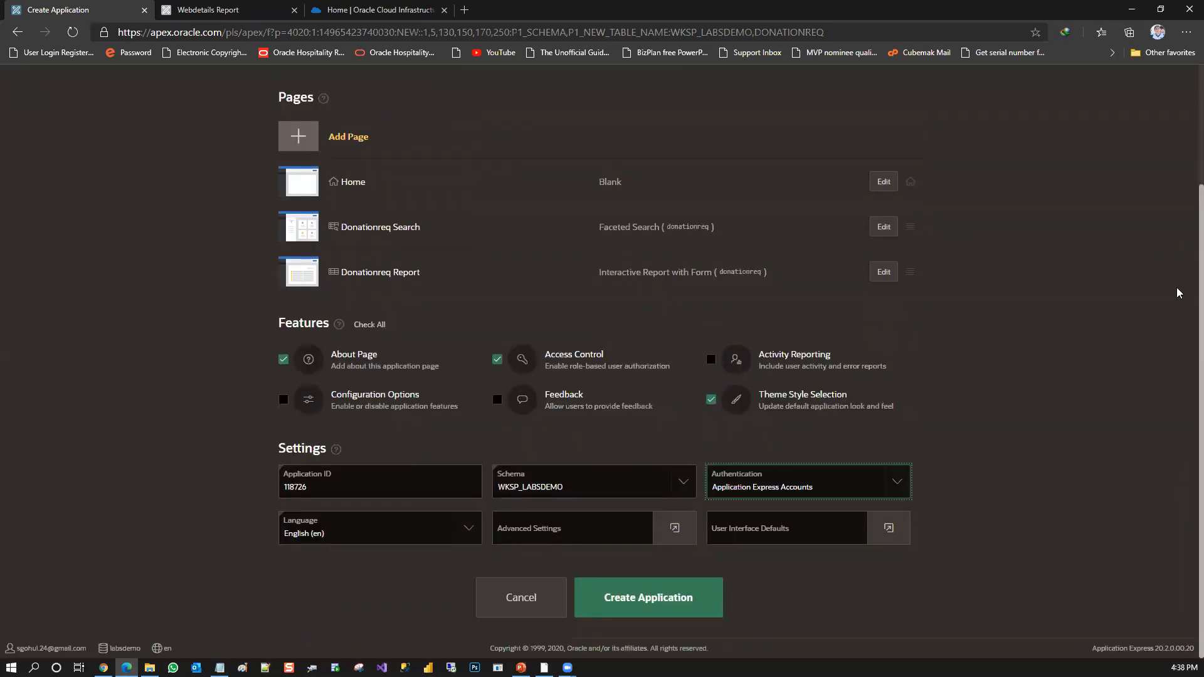
{"action": "scroll", "coordinate": [1183, 182], "scroll_direction": "up", "scroll_amount": 1}
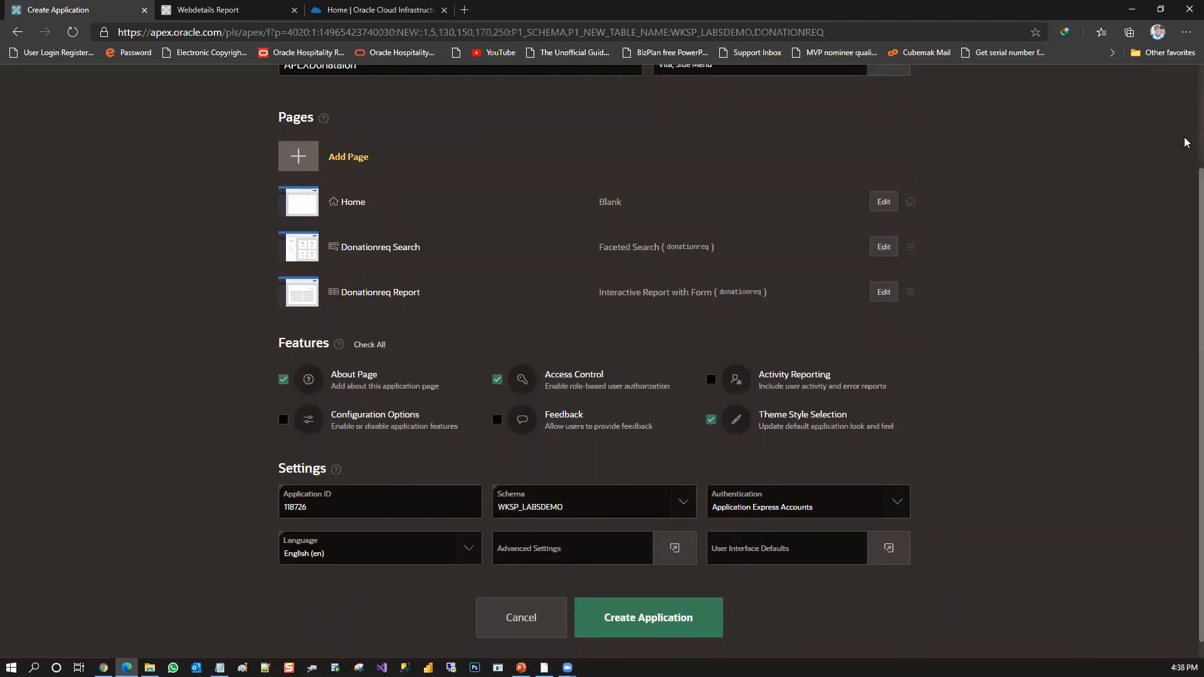
{"action": "scroll", "coordinate": [1186, 144], "scroll_direction": "up", "scroll_amount": 2}
{"action": "scroll", "coordinate": [1186, 142], "scroll_direction": "down", "scroll_amount": 2}
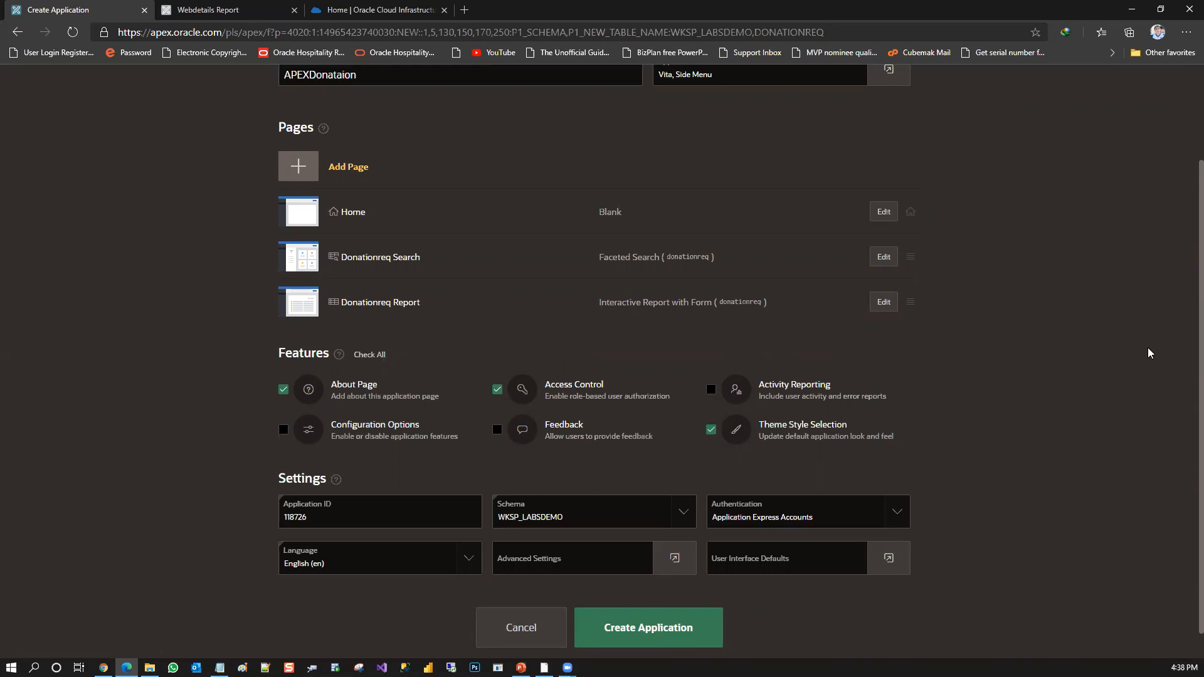
{"action": "scroll", "coordinate": [1187, 323], "scroll_direction": "down", "scroll_amount": 1}
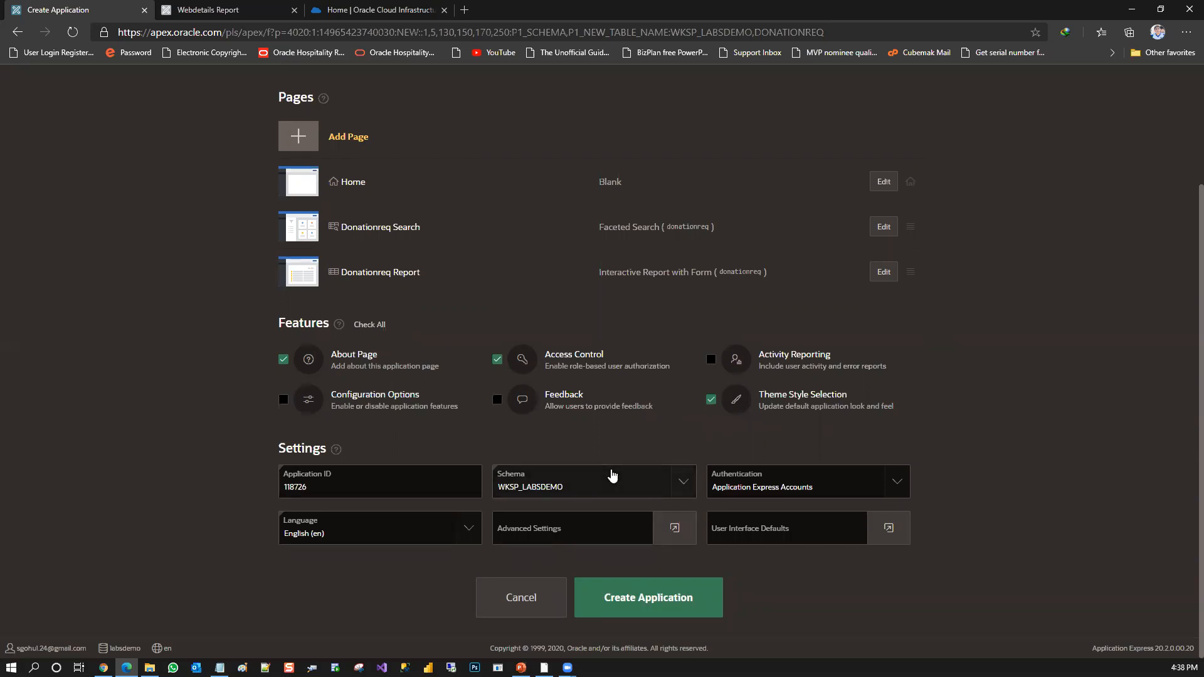
{"action": "left_click", "coordinate": [646, 593]}
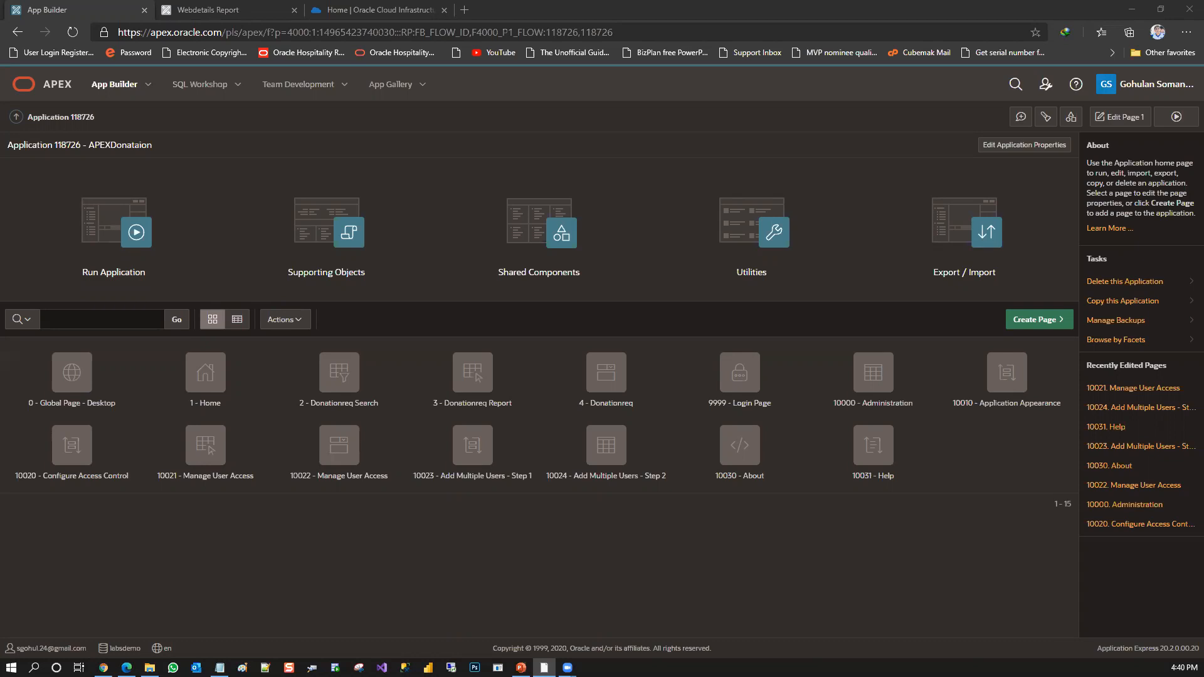
Run the APEXDonataion application with the prefilled sign-in credentials and open its Donationreq Report page
{"action": "left_click", "coordinate": [134, 245]}
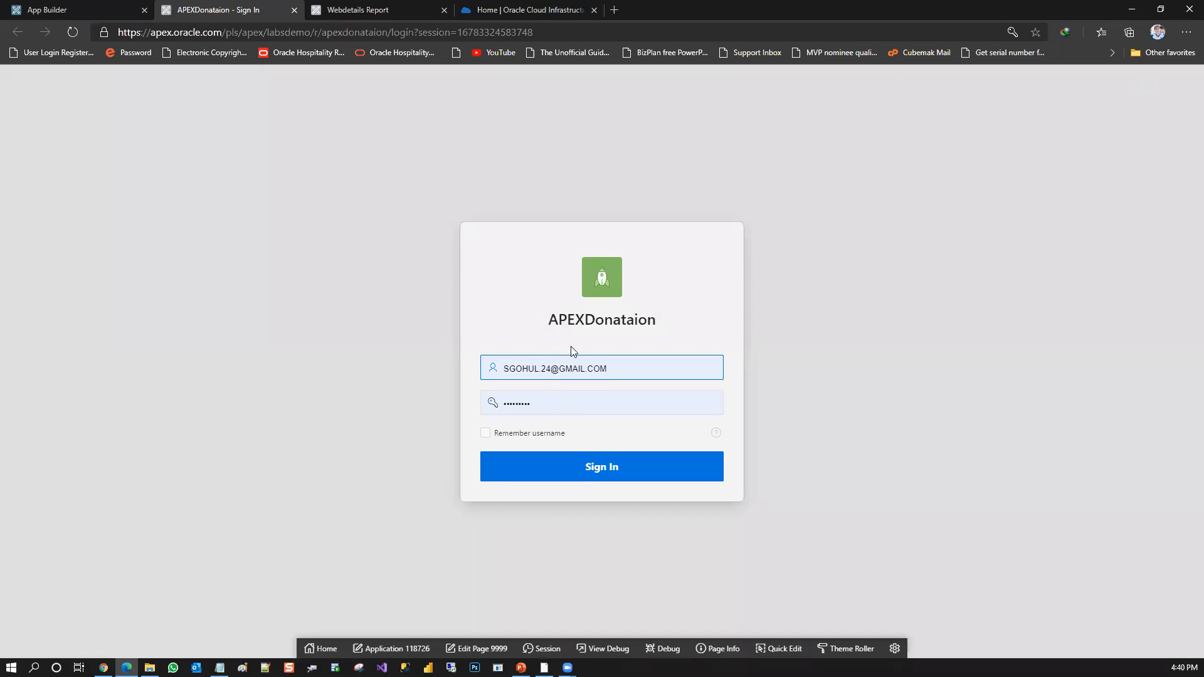
{"action": "left_click", "coordinate": [573, 475]}
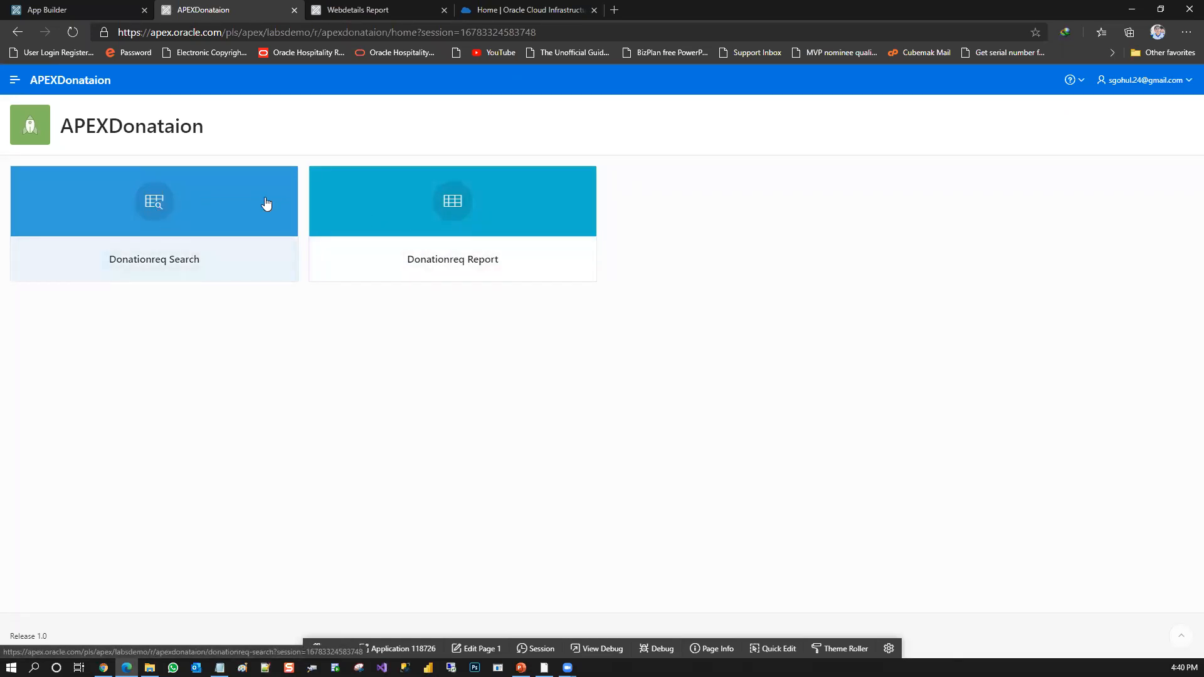
{"action": "left_click", "coordinate": [389, 226]}
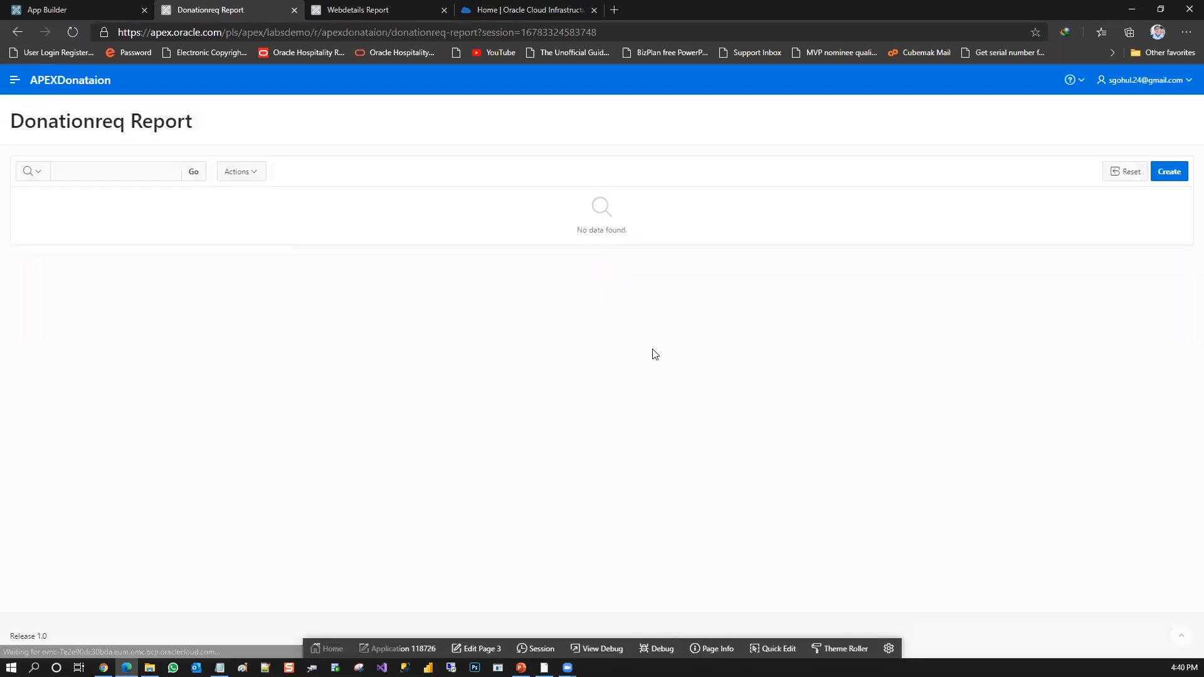
Examine the input fields of the report's blank Donationreq form, and close it without creating a record
{"action": "left_click", "coordinate": [1165, 178]}
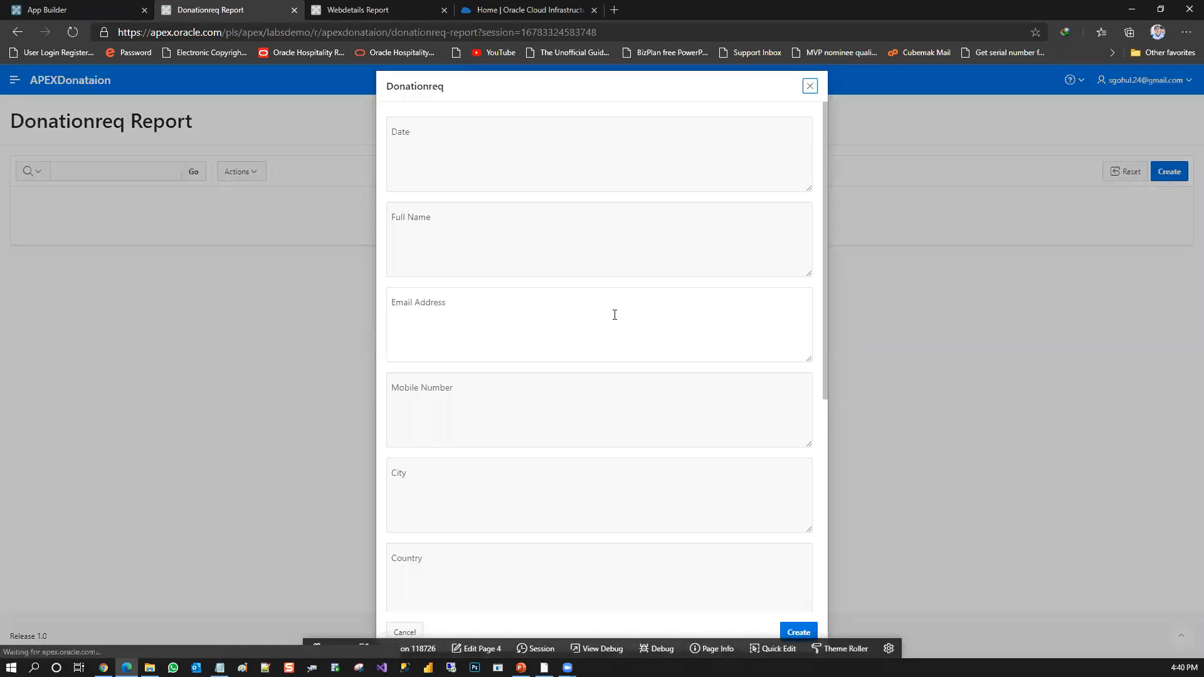
{"action": "mouse_move", "coordinate": [824, 208]}
{"action": "left_mouse_down"}
{"action": "mouse_move", "coordinate": [818, 470]}
{"action": "mouse_move", "coordinate": [811, 209]}
{"action": "left_mouse_up"}
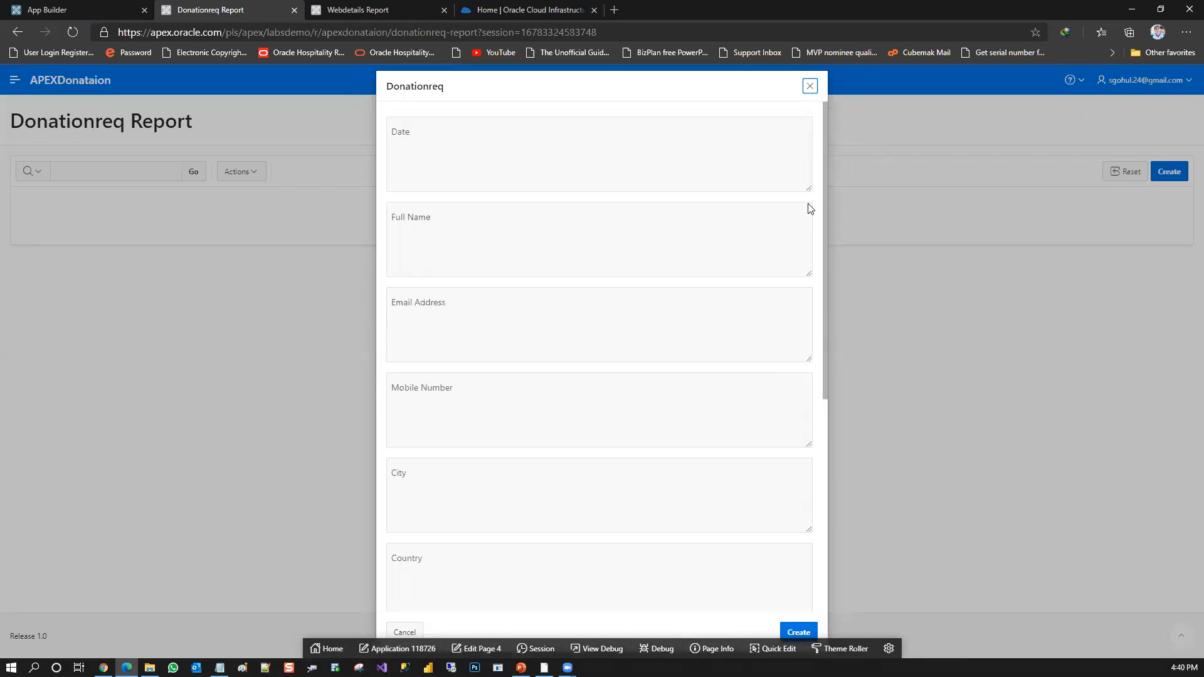
{"action": "left_click", "coordinate": [809, 86]}
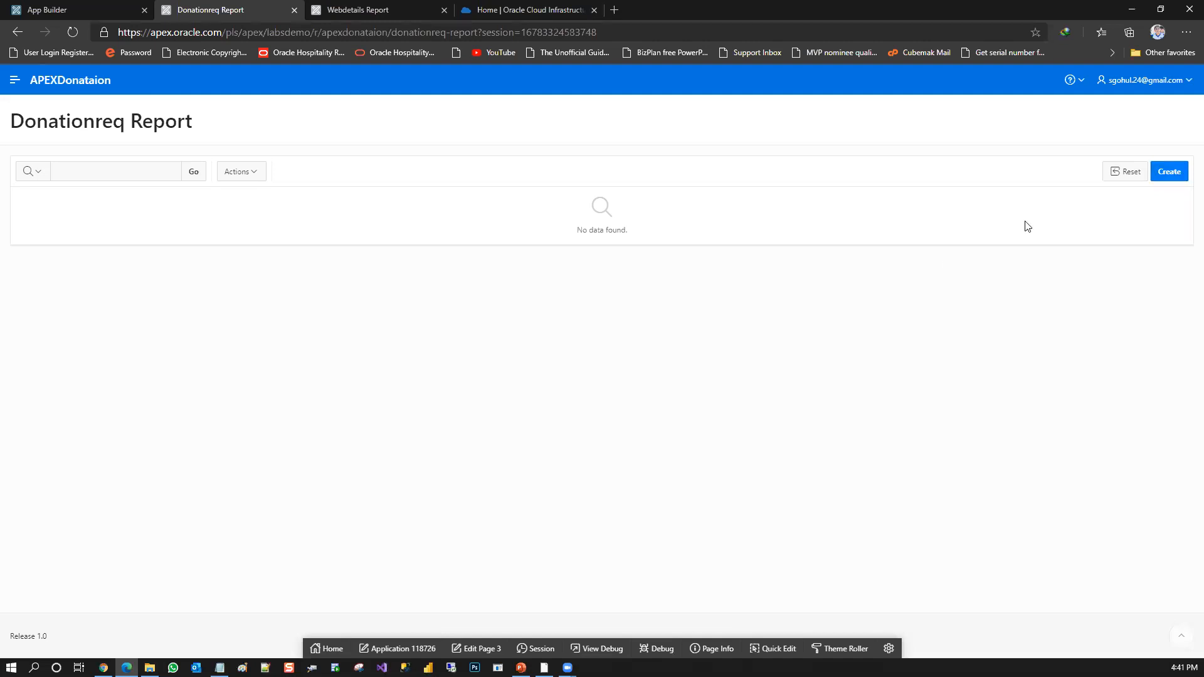
{"action": "left_click", "coordinate": [1167, 180]}
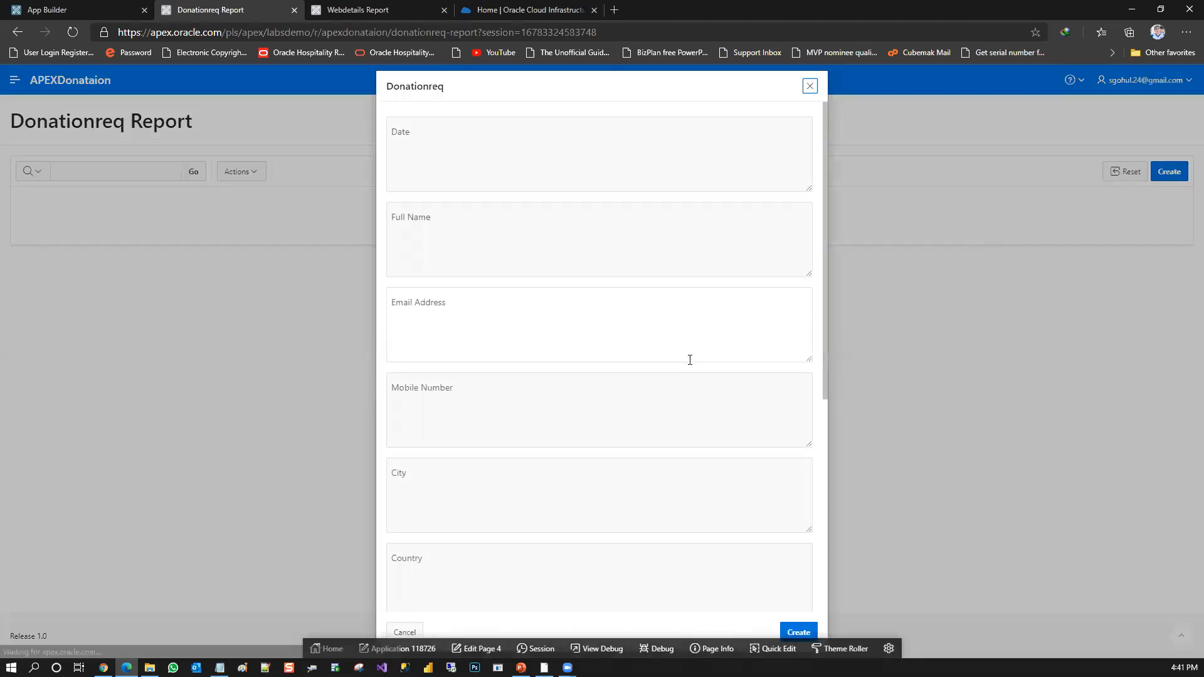
{"action": "left_click", "coordinate": [809, 86]}
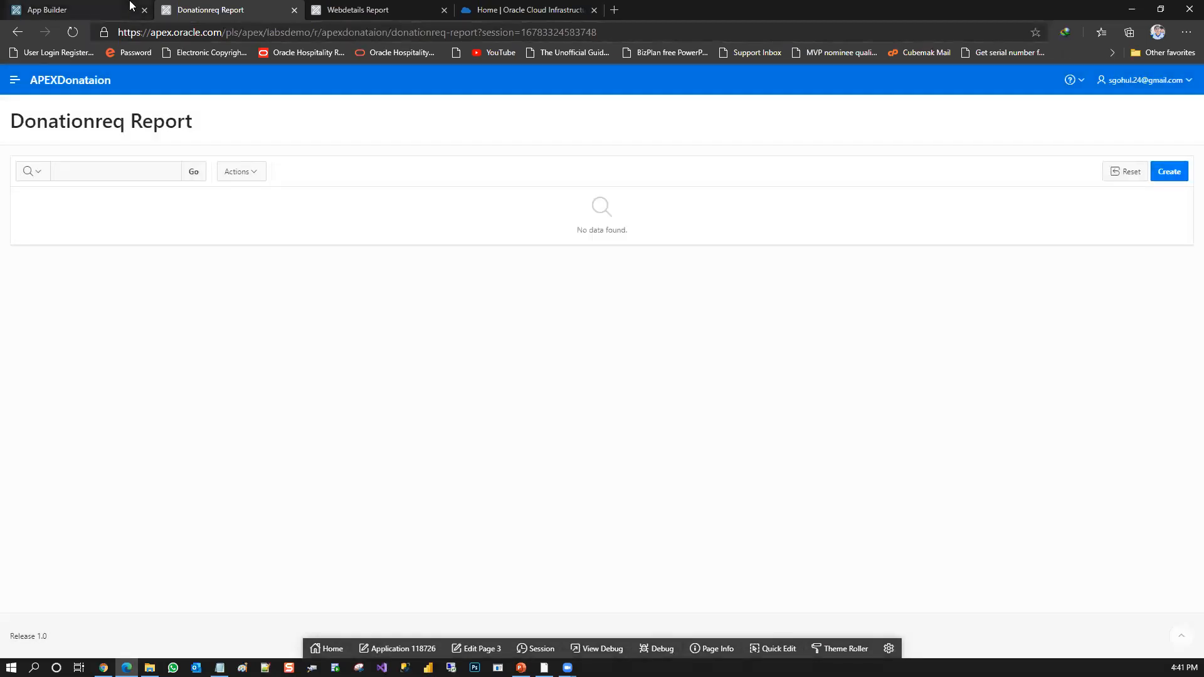
Return to the APEX development environment, search the Object Browser tables for "do" and open DONATIONREQ
{"action": "left_click", "coordinate": [110, 6]}
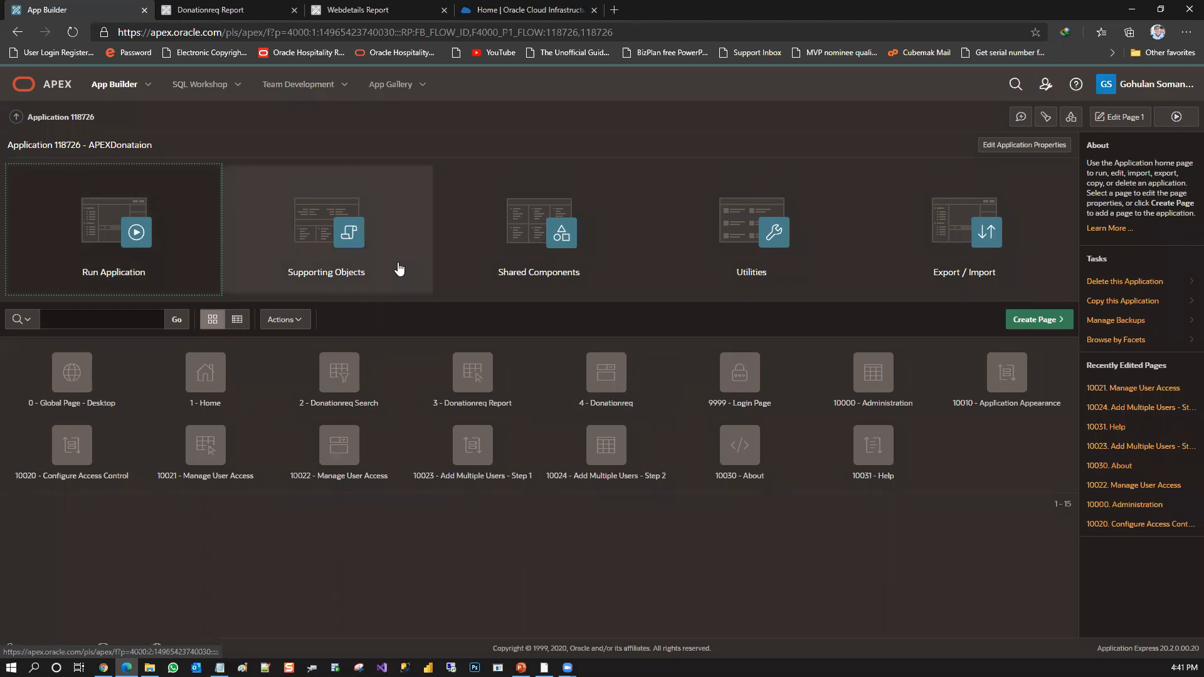
{"action": "left_click", "coordinate": [210, 88]}
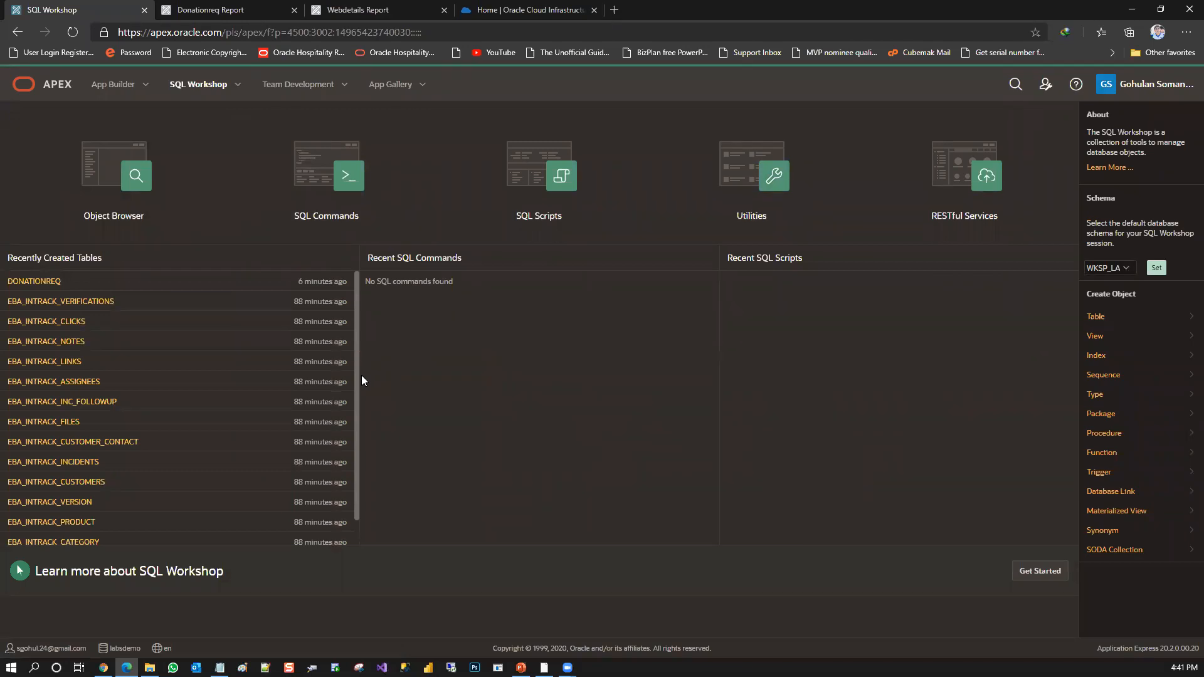
{"action": "left_click_drag", "start_coordinate": [356, 378], "coordinate": [359, 426]}
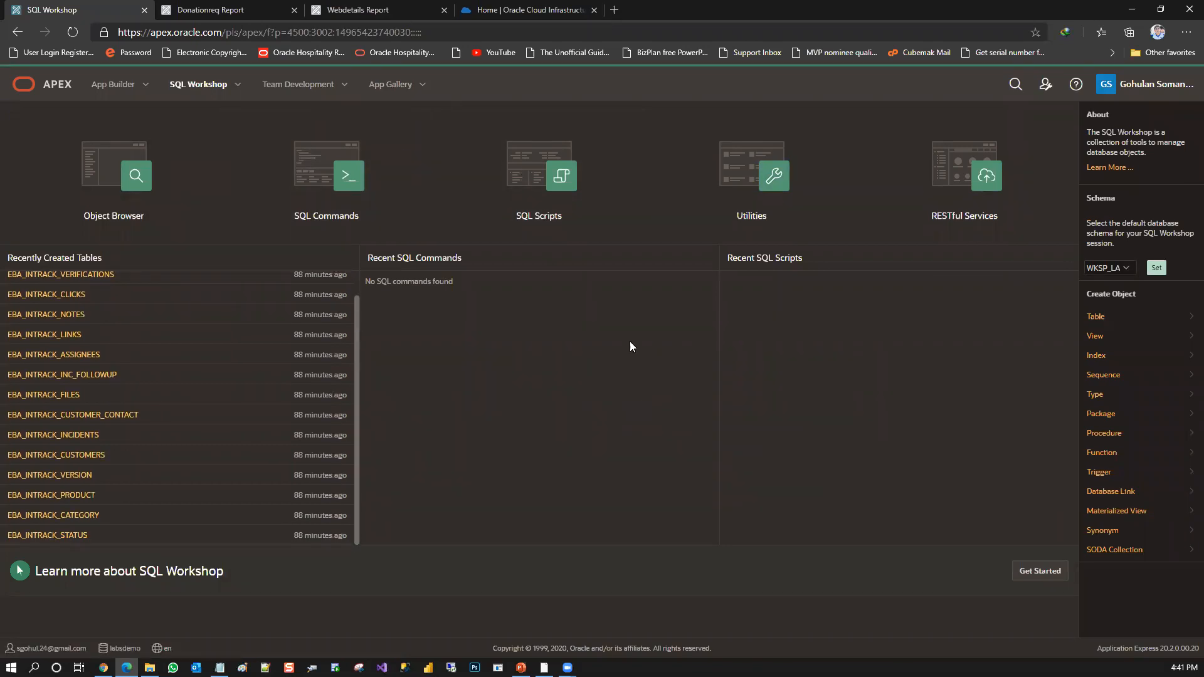
{"action": "left_click", "coordinate": [137, 182]}
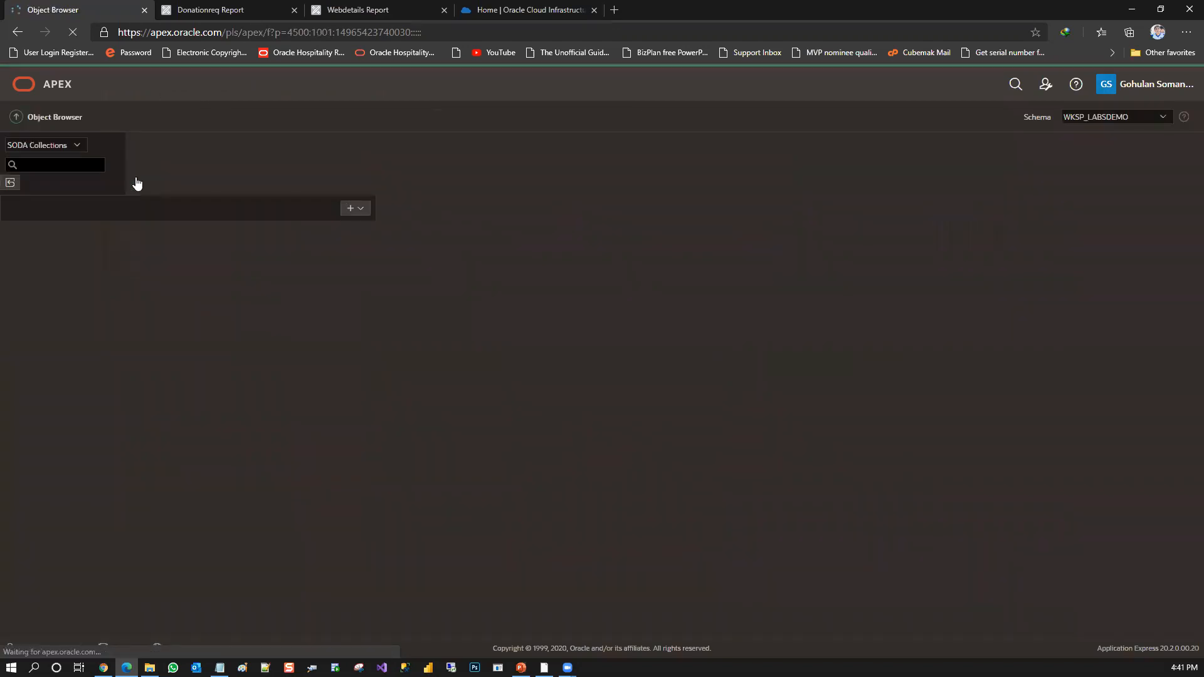
{"action": "left_click", "coordinate": [71, 170]}
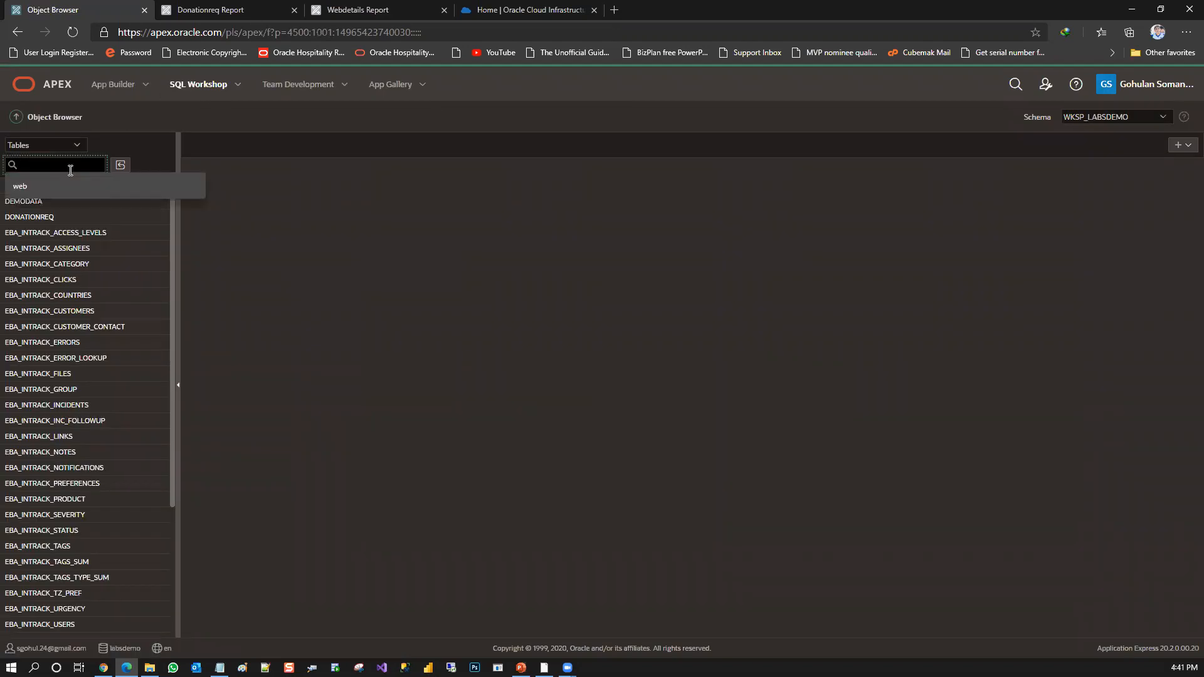
{"action": "type", "text": "do"}
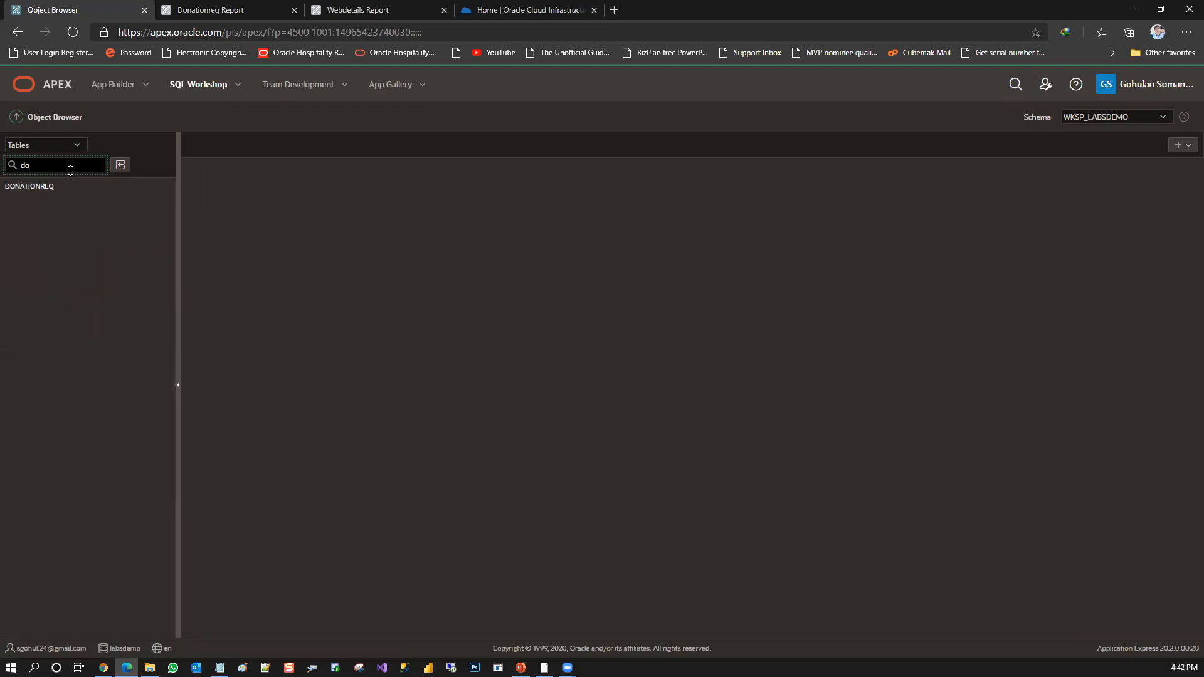
{"action": "left_click", "coordinate": [53, 193]}
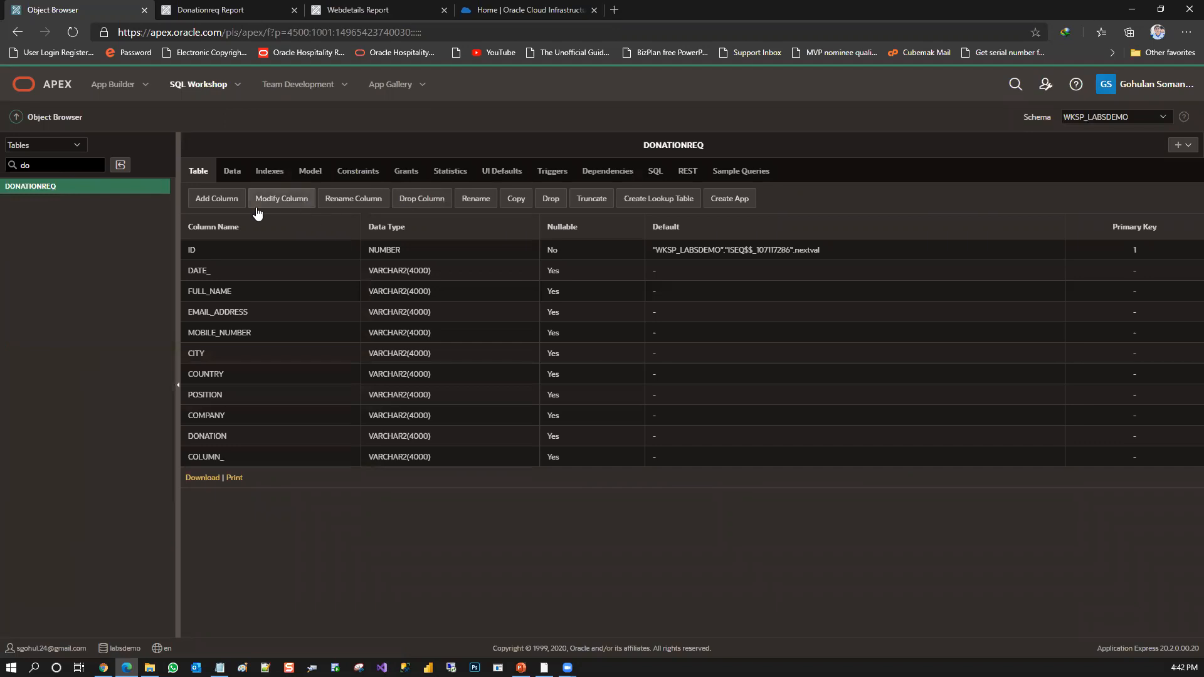
Inspect the DONATIONREQ table's data and the data types of its columns, including DATE_ and MOBILE_NUMBER
{"action": "left_click", "coordinate": [239, 175]}
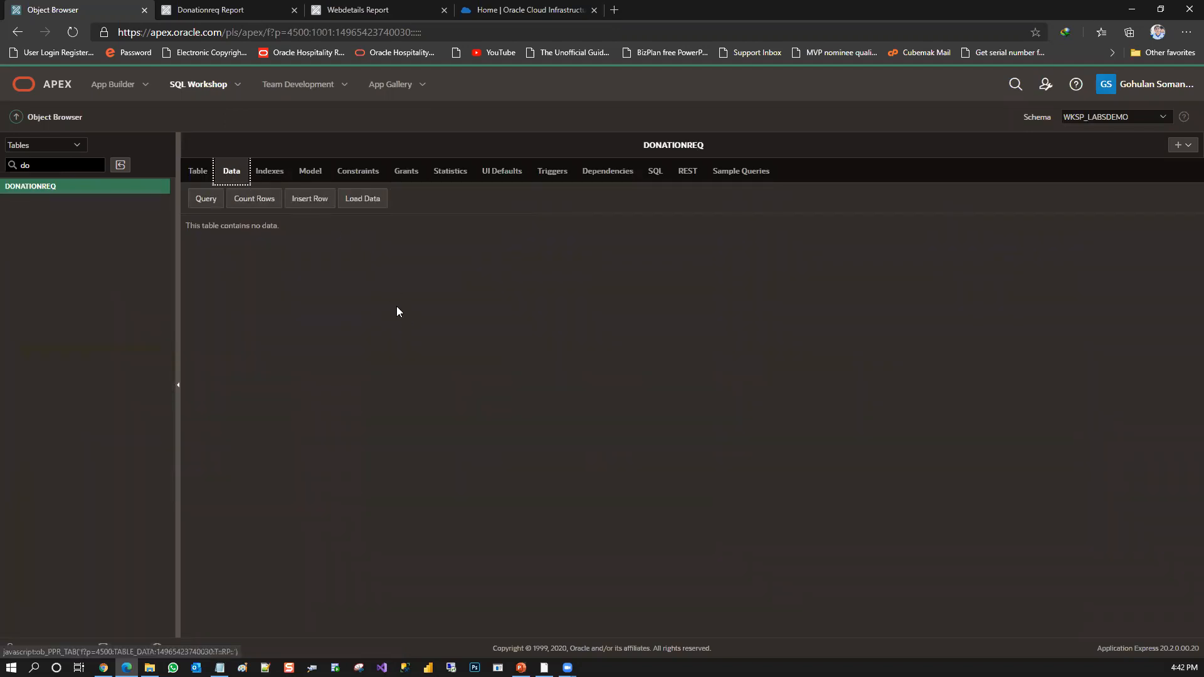
{"action": "left_click", "coordinate": [199, 173]}
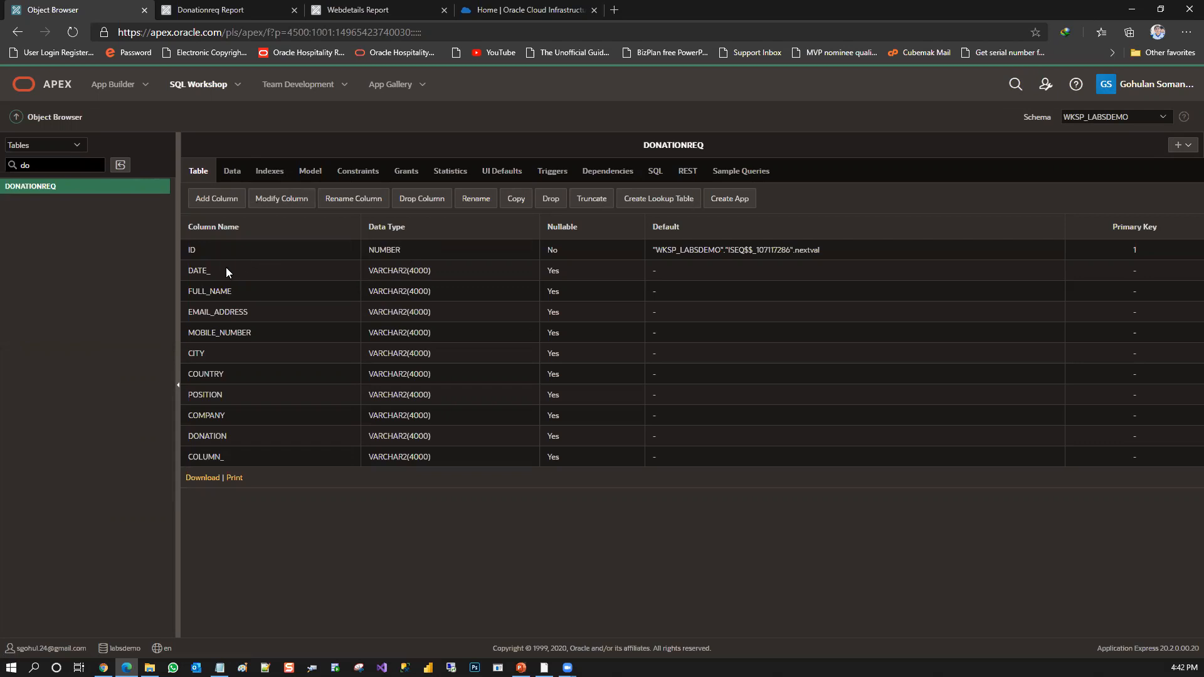
{"action": "left_click_drag", "start_coordinate": [210, 271], "coordinate": [452, 463]}
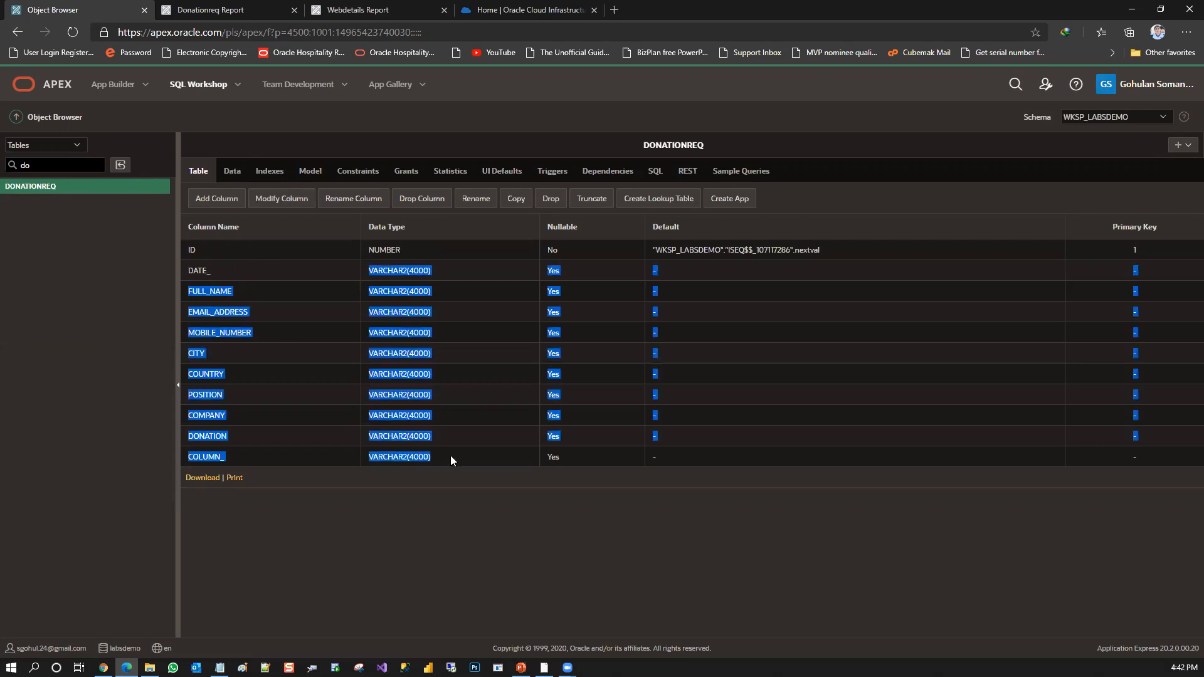
{"action": "left_click", "coordinate": [438, 430]}
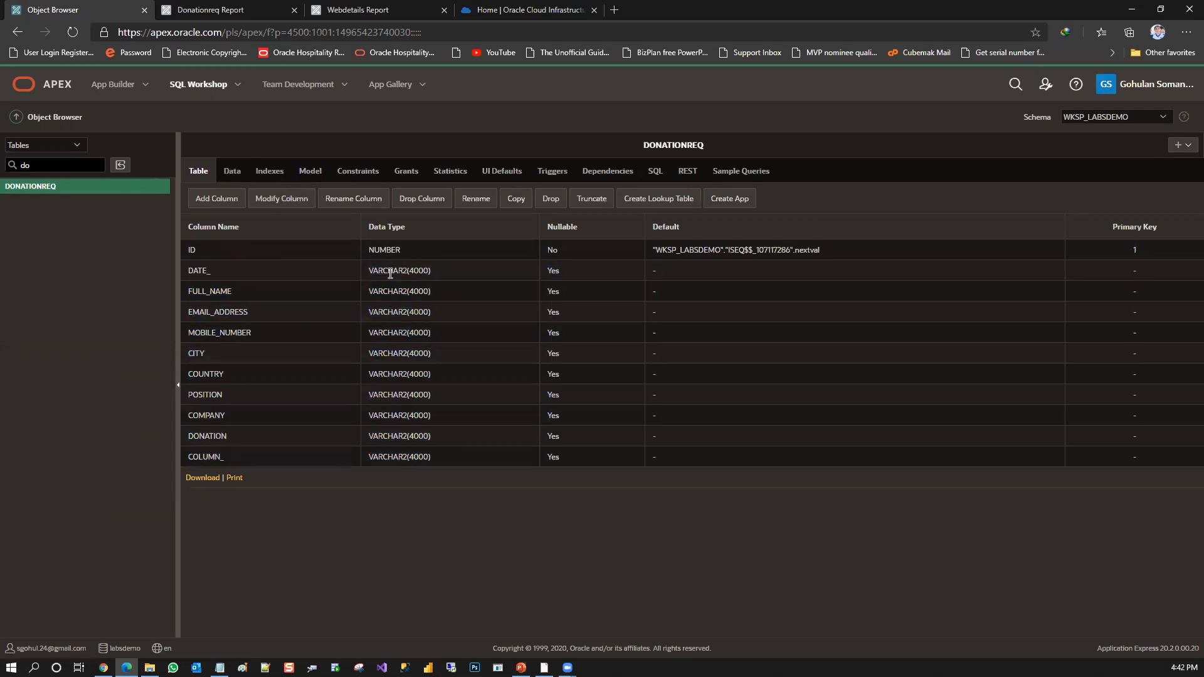
{"action": "left_click_drag", "start_coordinate": [198, 270], "coordinate": [205, 269]}
{"action": "left_click_drag", "start_coordinate": [244, 333], "coordinate": [428, 332]}
{"action": "left_click", "coordinate": [429, 331]}
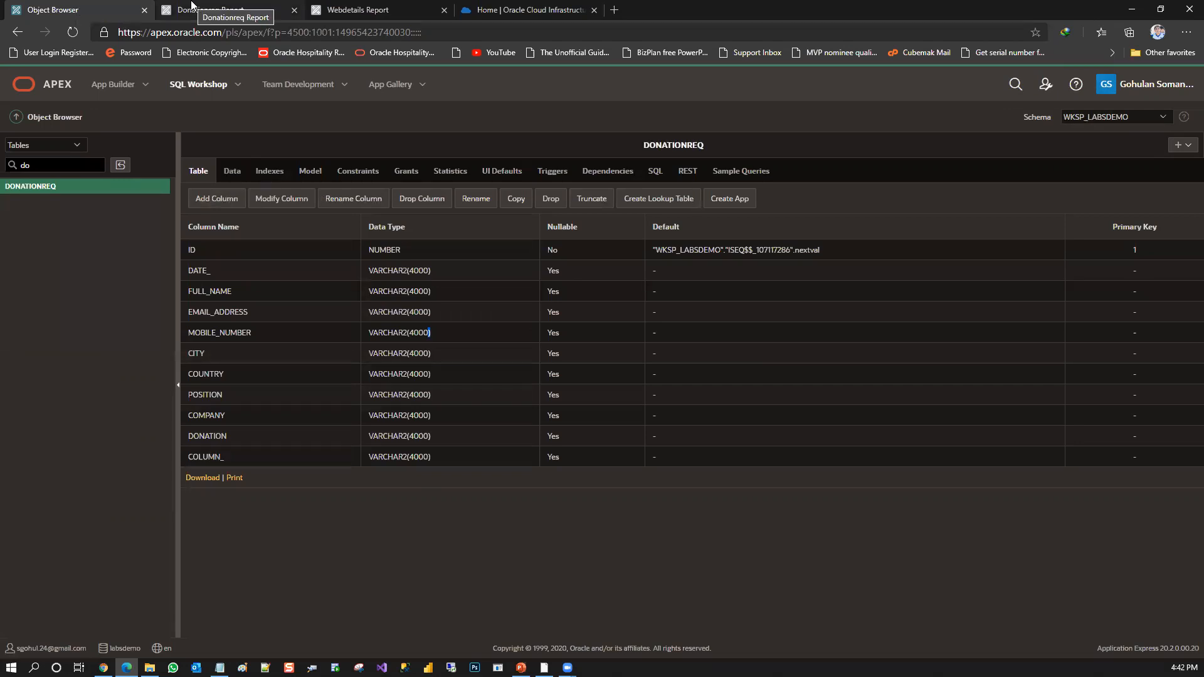
Return to the running Donationreq Report and go through the new-record form's fields from Date to Column
{"action": "left_click", "coordinate": [262, 5]}
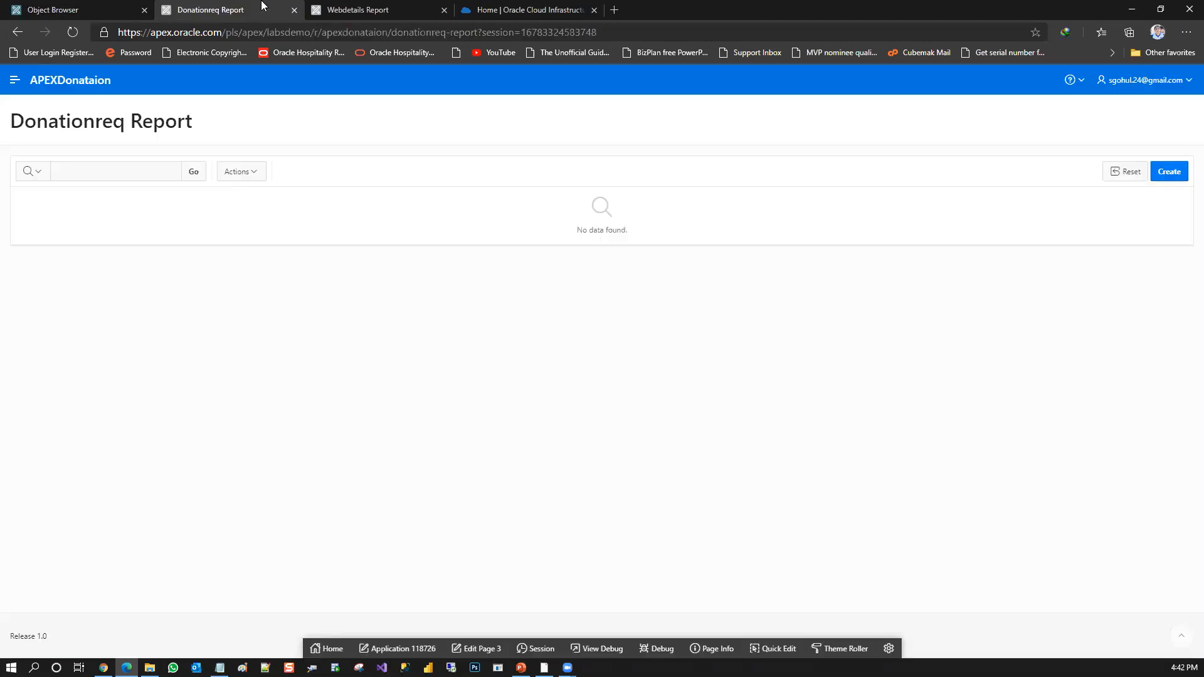
{"action": "left_click", "coordinate": [1170, 183]}
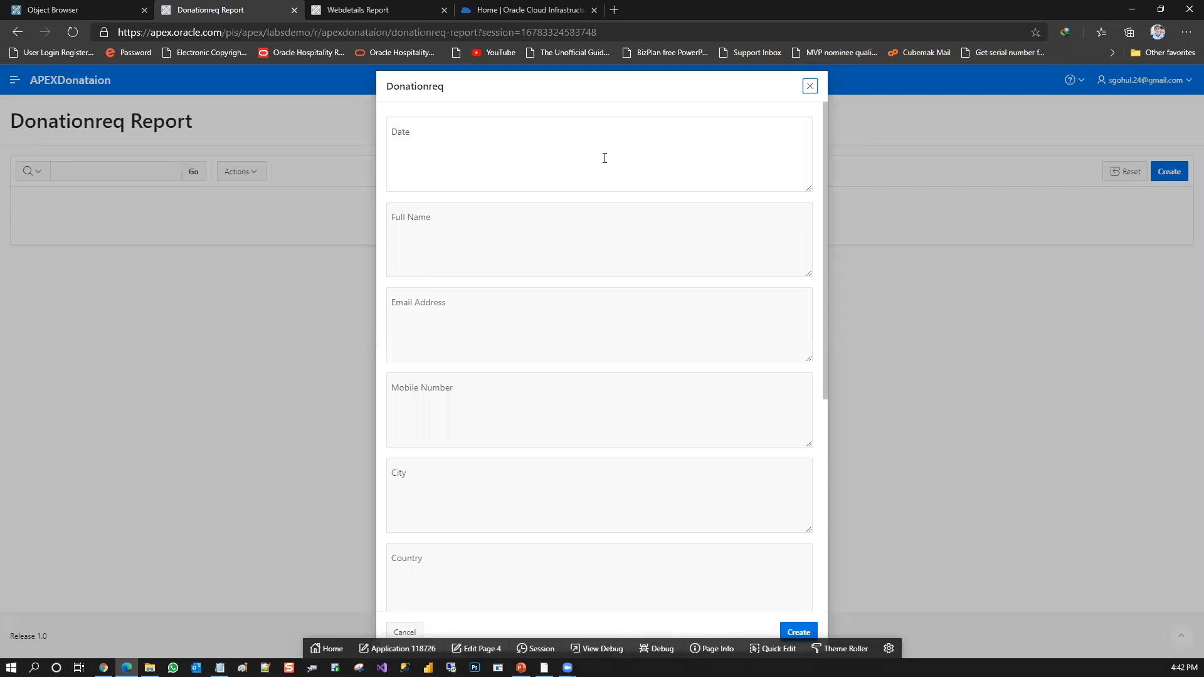
{"action": "right_click", "coordinate": [605, 158]}
{"action": "left_click", "coordinate": [458, 174]}
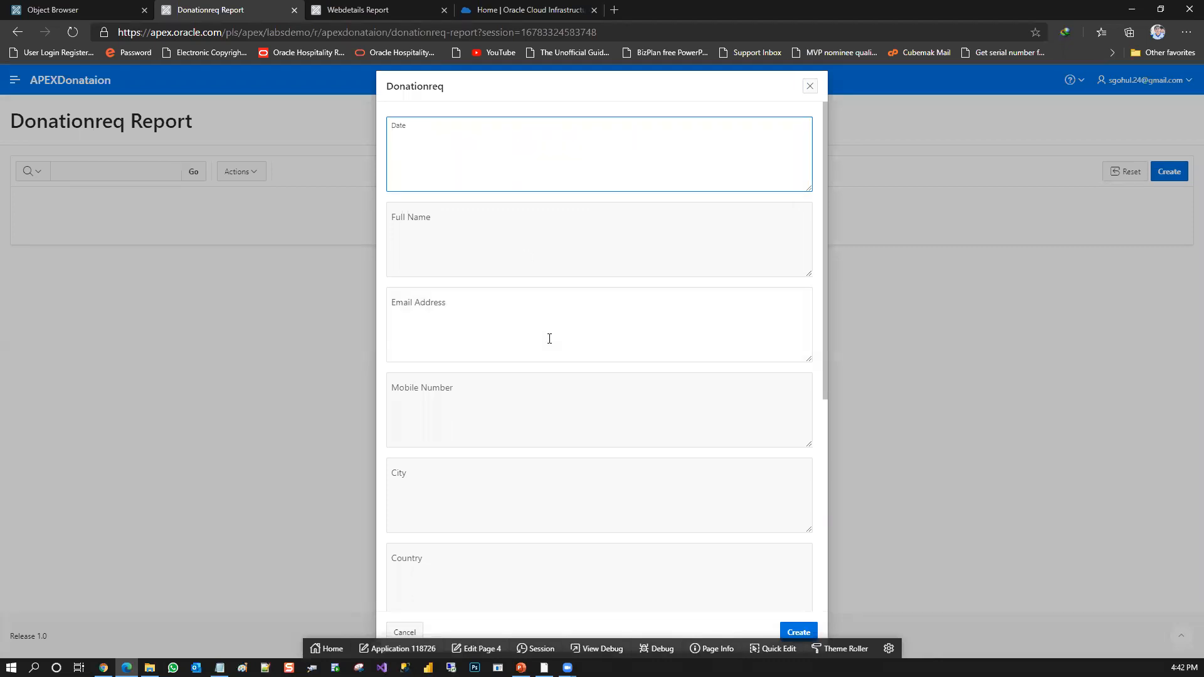
{"action": "left_click", "coordinate": [755, 252]}
{"action": "left_click", "coordinate": [732, 346]}
{"action": "left_click", "coordinate": [727, 422]}
{"action": "left_click", "coordinate": [704, 519]}
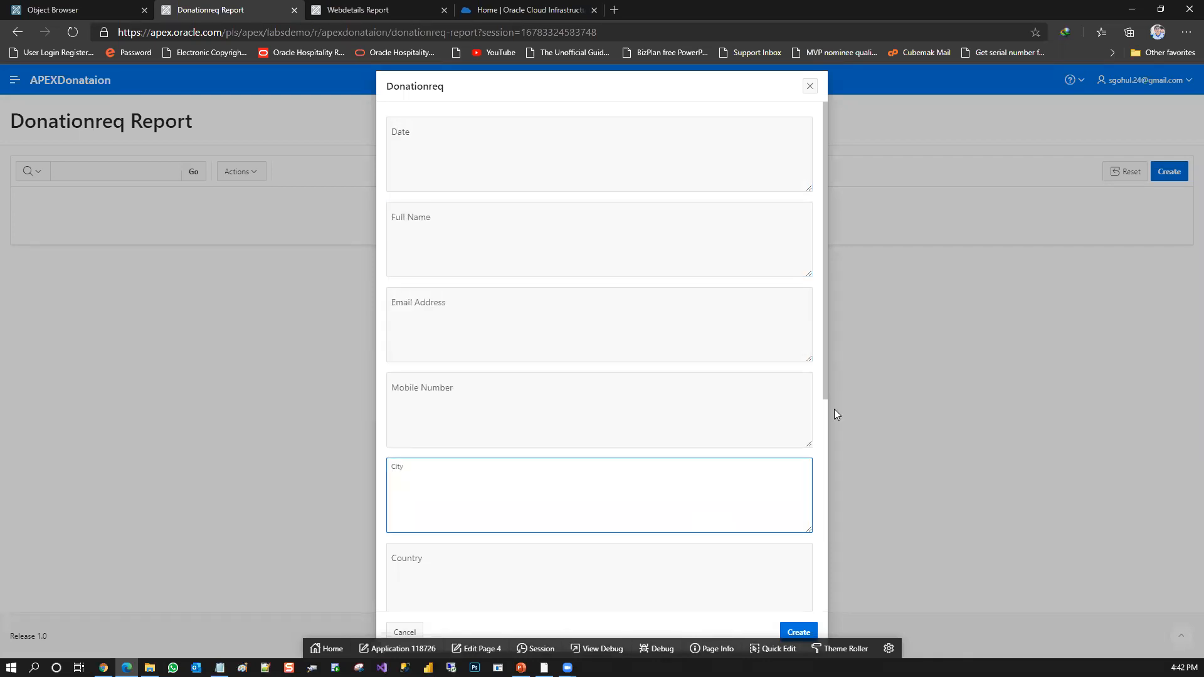
{"action": "scroll", "coordinate": [826, 412], "scroll_direction": "down", "scroll_amount": 5}
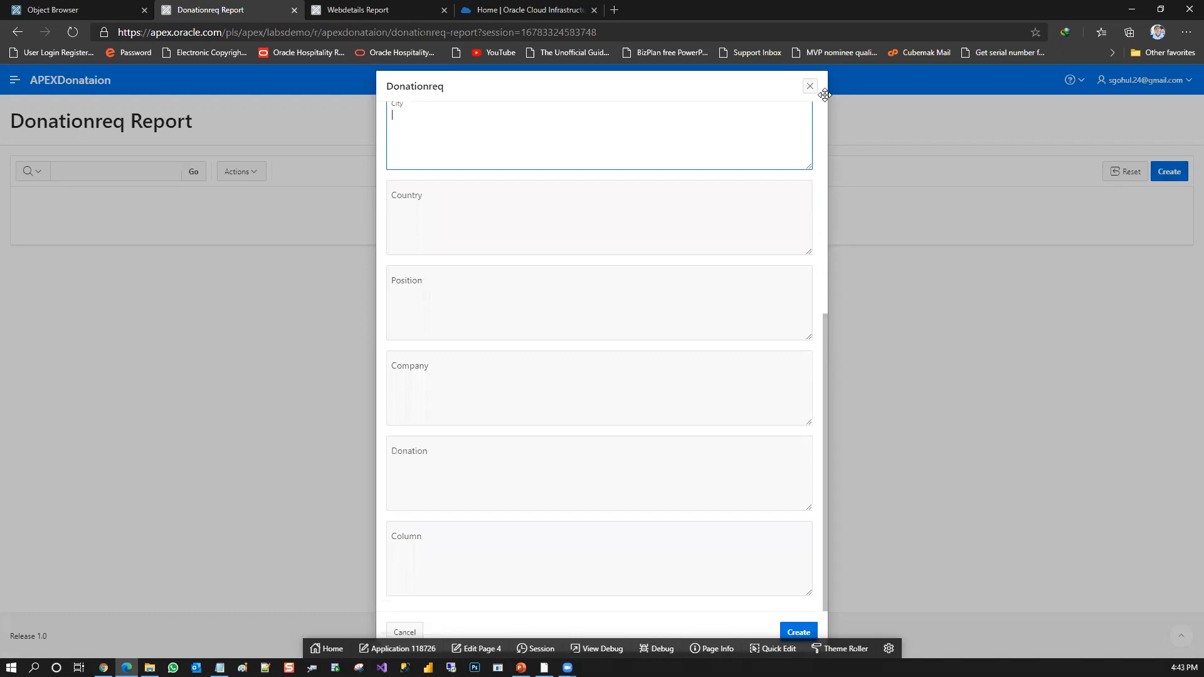
Close the new-record form, reopen it blank from the Donationreq Report to view its fields, and close it without creating a record
{"action": "left_click", "coordinate": [810, 86]}
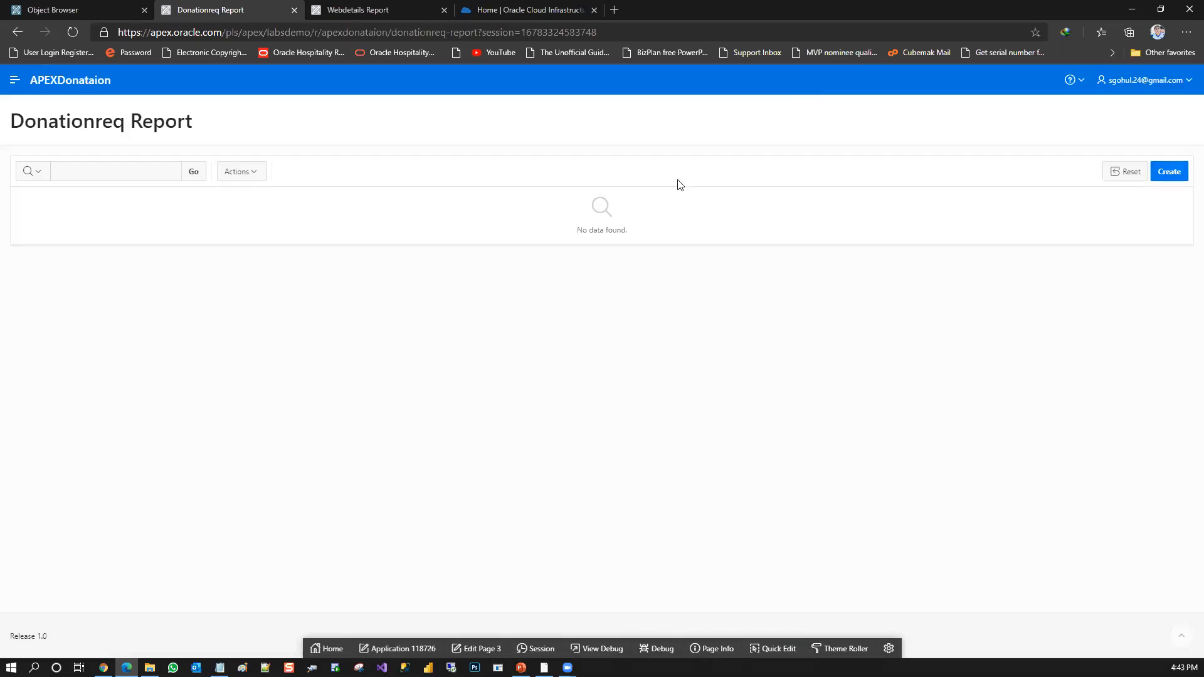
{"action": "left_click", "coordinate": [79, 8]}
{"action": "left_click", "coordinate": [210, 10]}
{"action": "left_click", "coordinate": [1171, 174]}
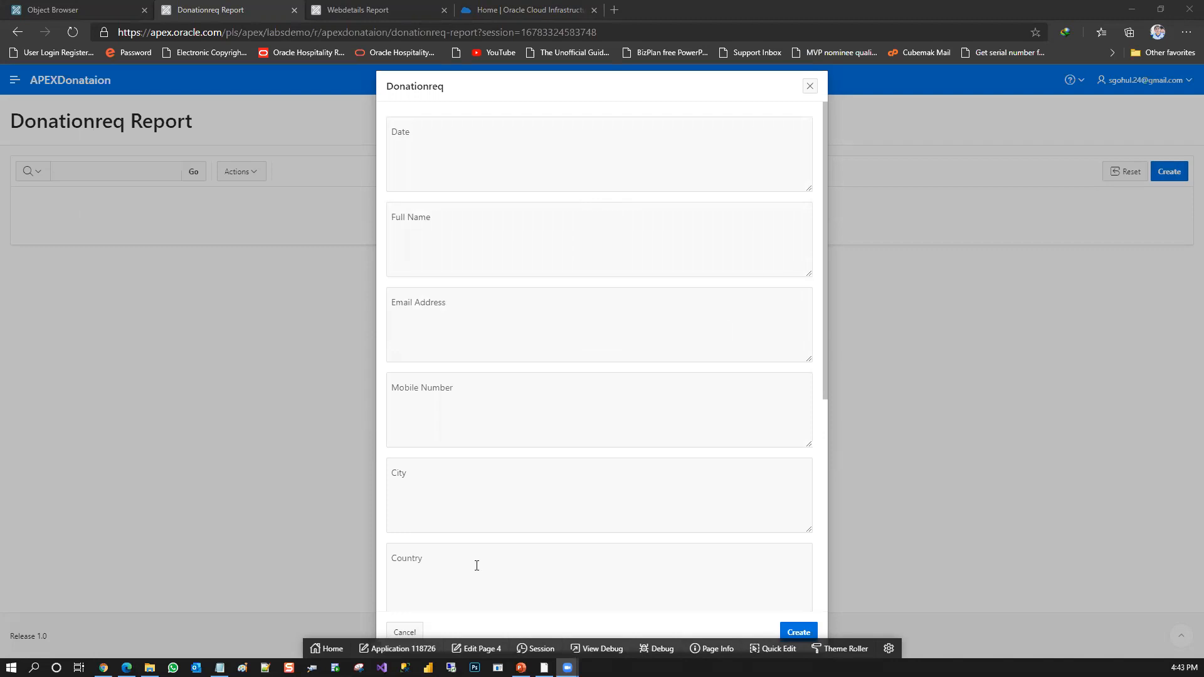
{"action": "left_click", "coordinate": [810, 88]}
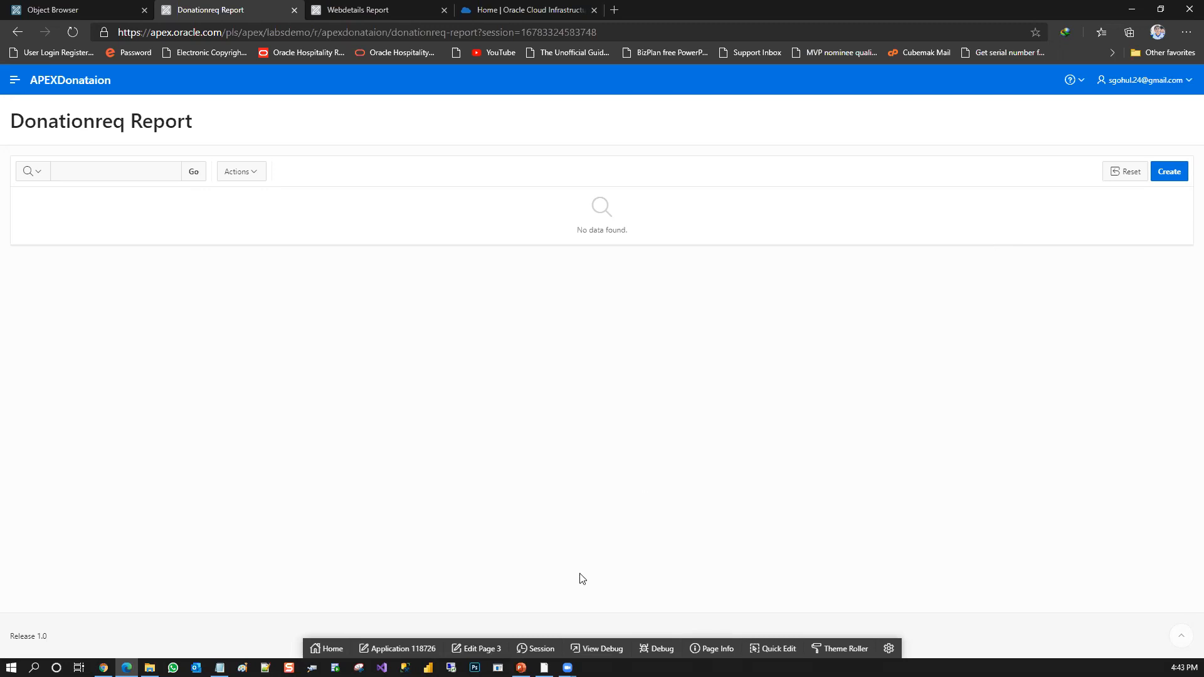
Open the Donationreq form's page 4 for editing in Page Designer and change the P4_DATE_ item's type to Date Picker
{"action": "left_click", "coordinate": [1167, 182]}
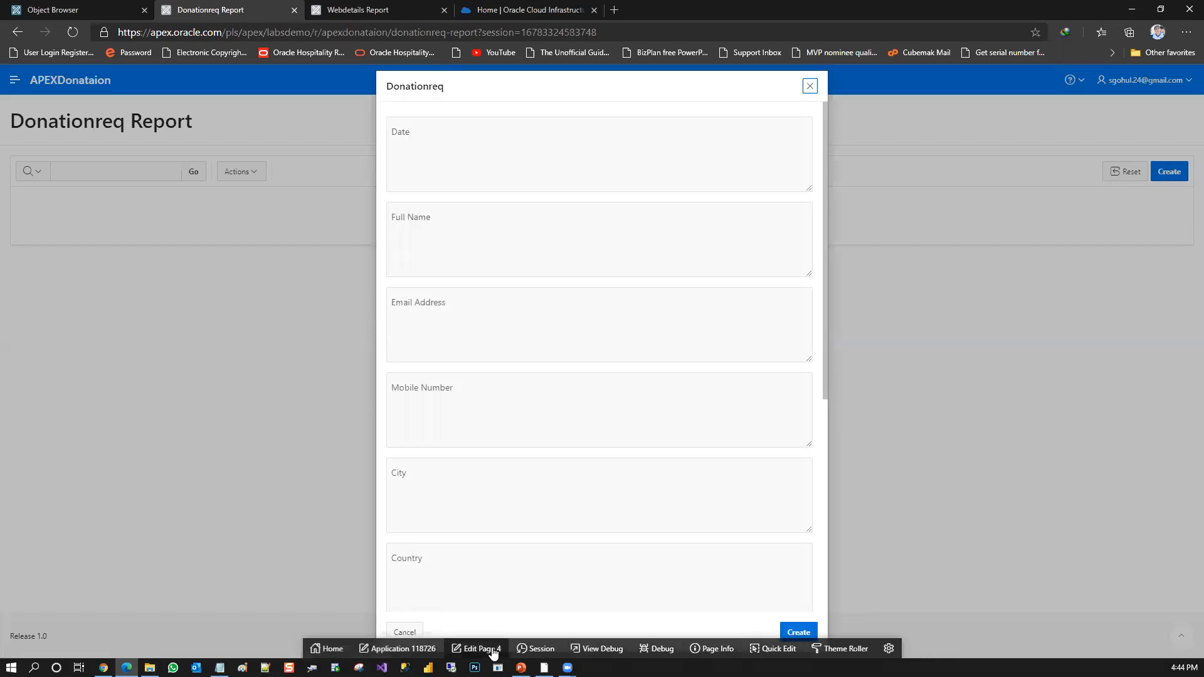
{"action": "left_click", "coordinate": [490, 650]}
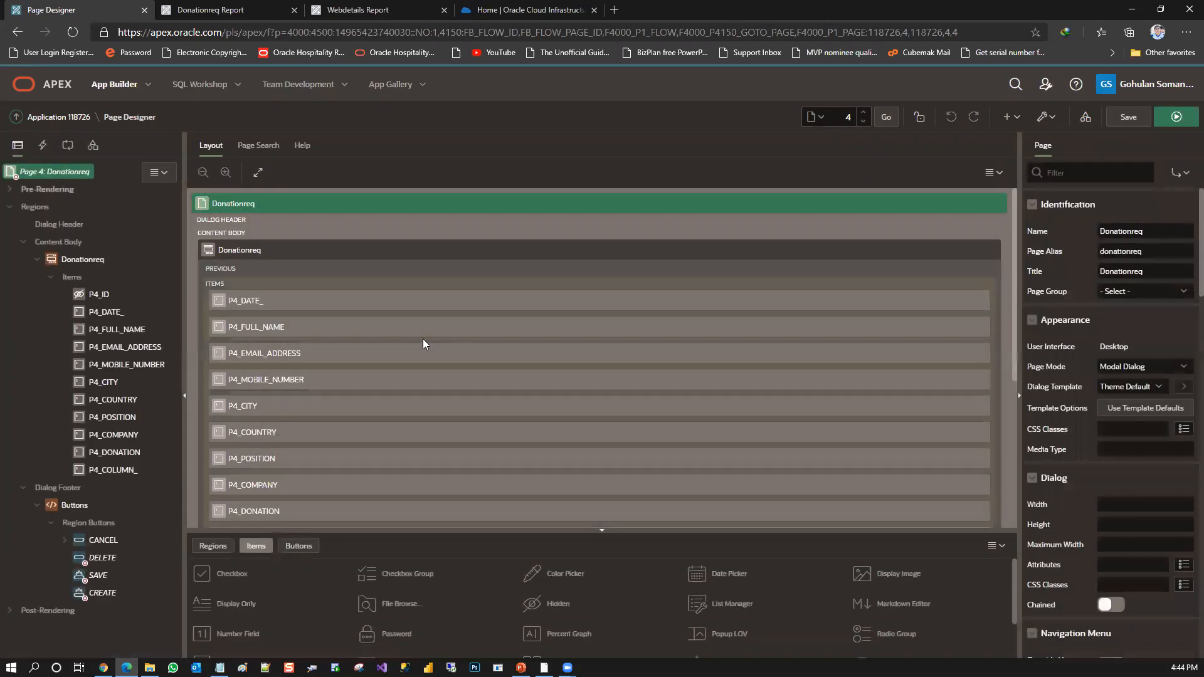
{"action": "left_click", "coordinate": [307, 301]}
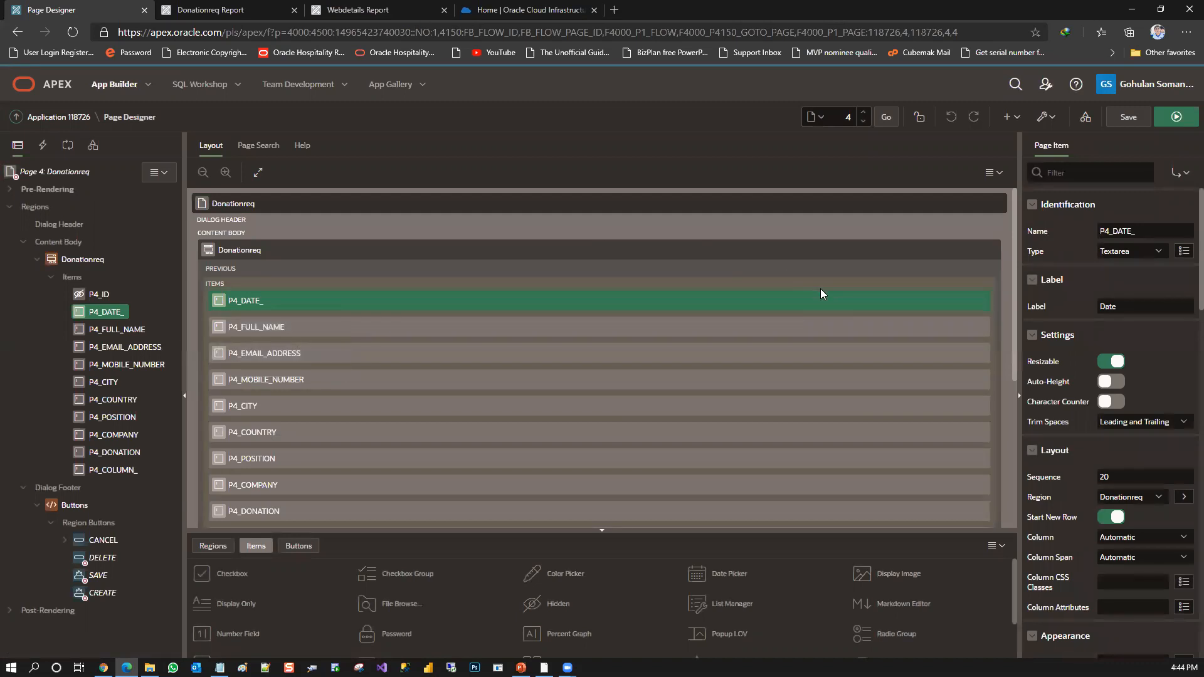
{"action": "left_click", "coordinate": [1127, 254]}
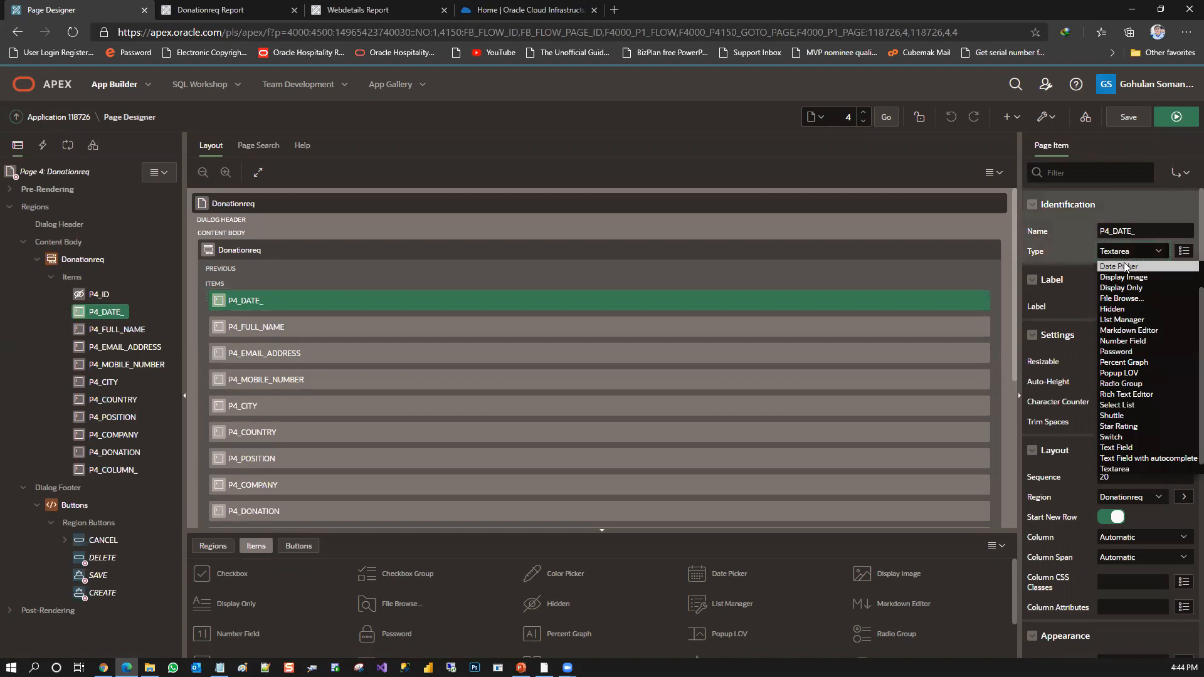
{"action": "left_click", "coordinate": [1126, 266]}
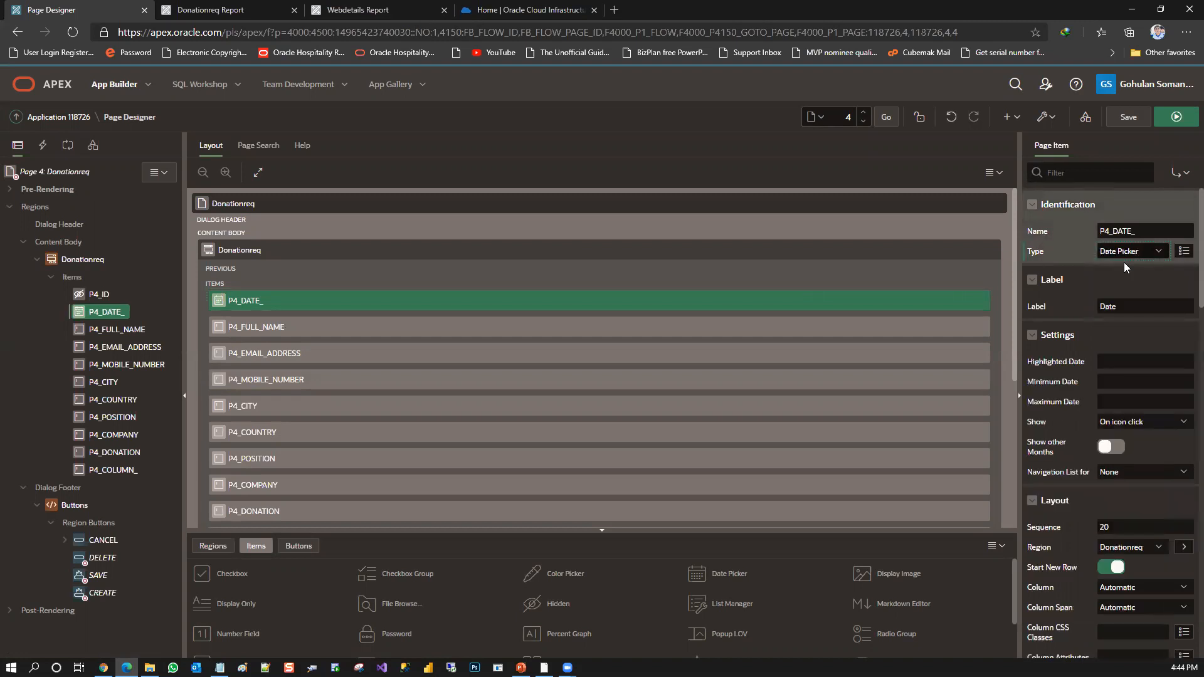
Change the type of the P4_MOBILE_NUMBER item on page 4 to Number Field
{"action": "left_click", "coordinate": [346, 379]}
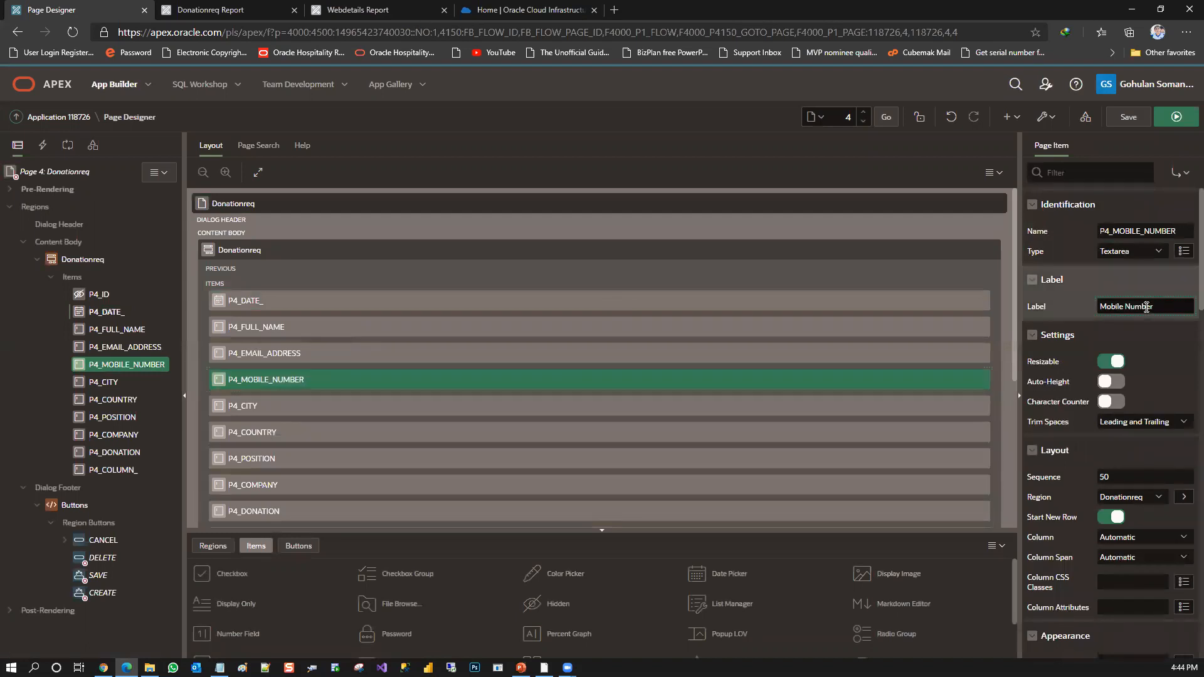
{"action": "left_click", "coordinate": [1154, 252]}
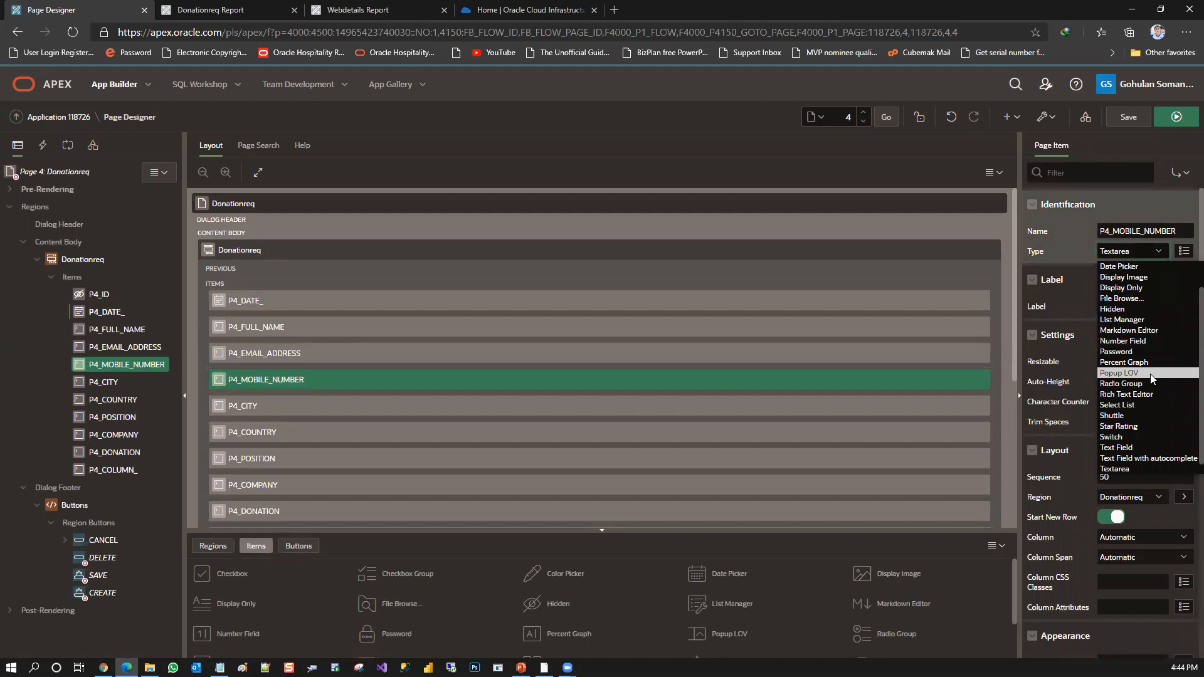
{"action": "left_click", "coordinate": [1151, 342]}
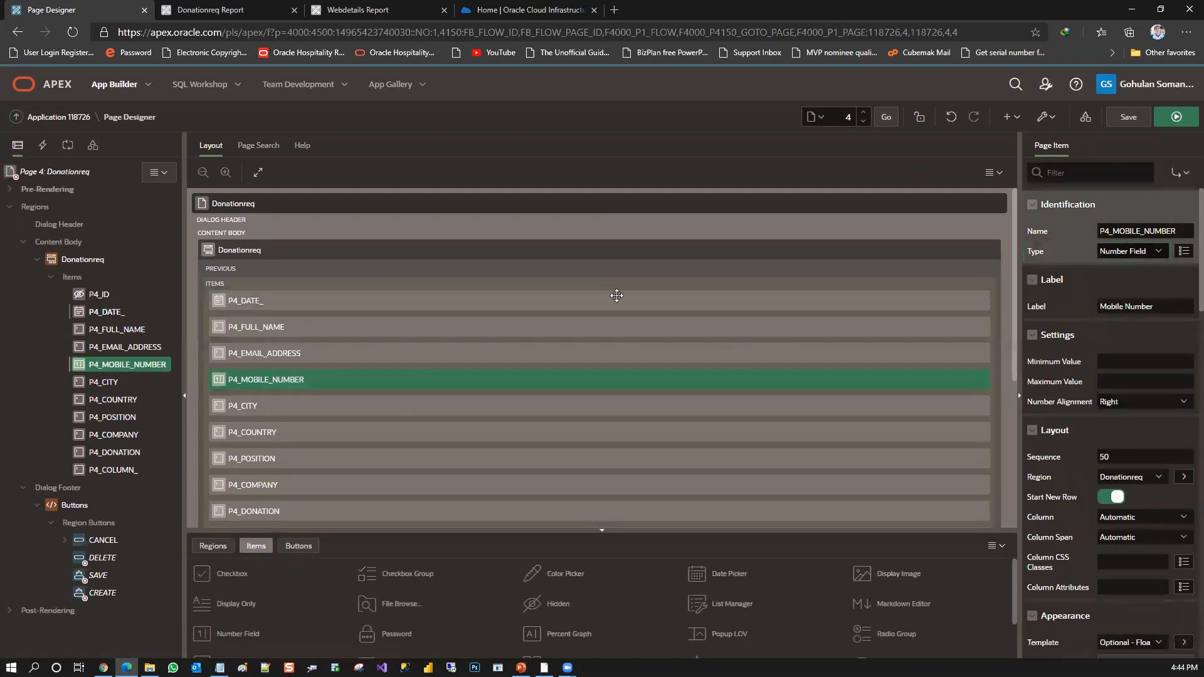
Change the type of the P4_FULL_NAME item to Text Field and save page 4
{"action": "left_click", "coordinate": [547, 326]}
{"action": "left_click", "coordinate": [1128, 252]}
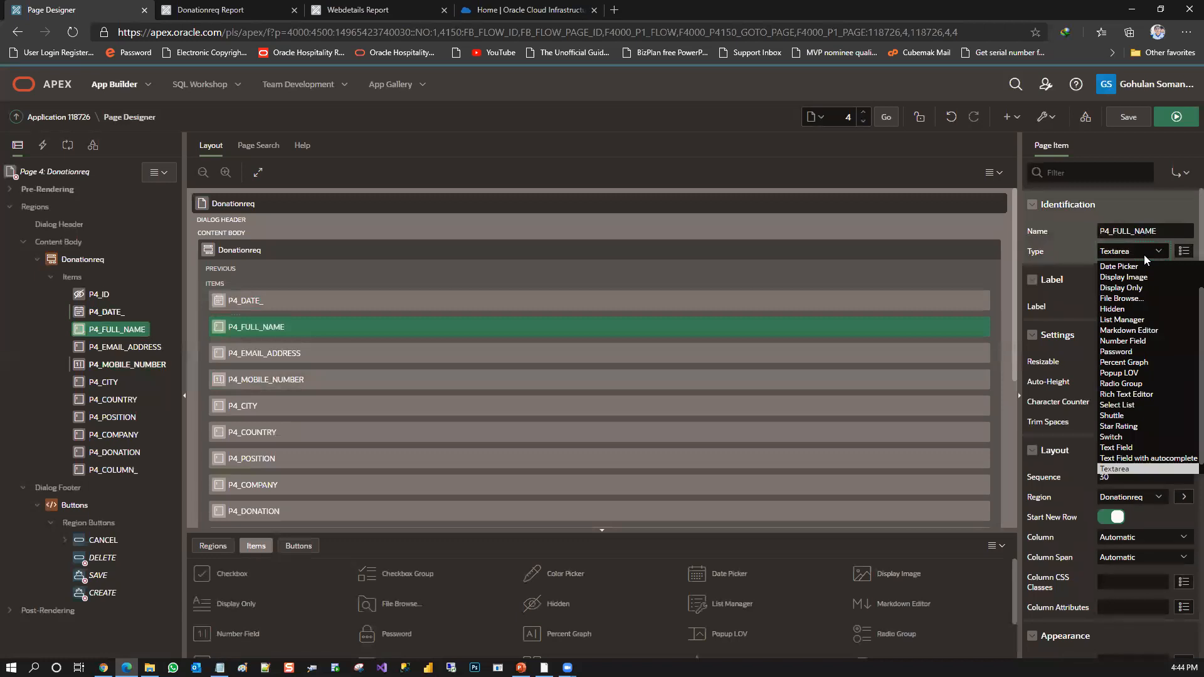
{"action": "left_click", "coordinate": [1122, 447]}
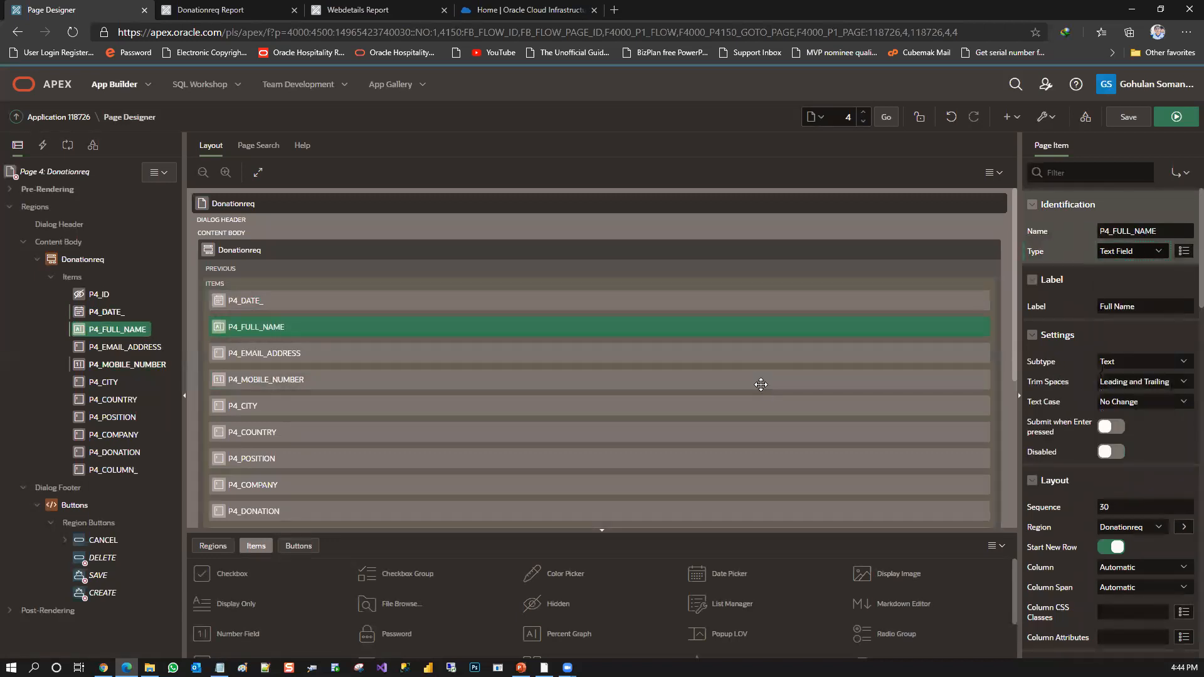
{"action": "left_click", "coordinate": [1117, 120]}
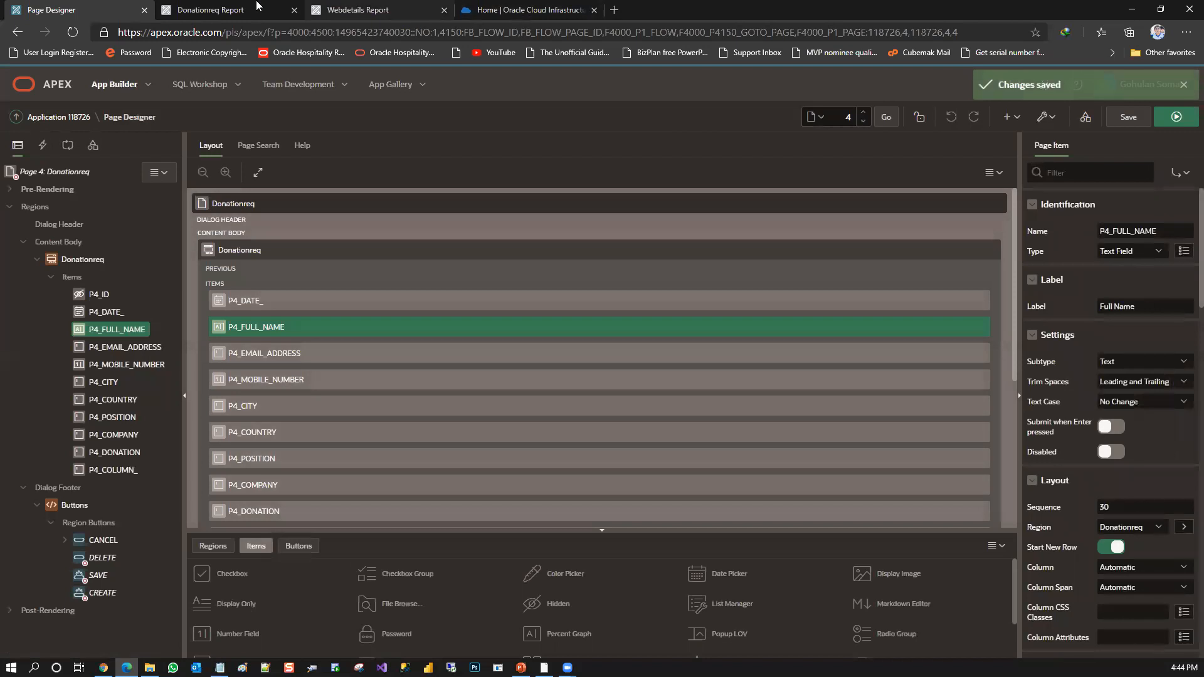
Return to the running Donationreq Report, reload the new-record form and check its Date, Full Name and Mobile Number fields
{"action": "left_click", "coordinate": [213, 10]}
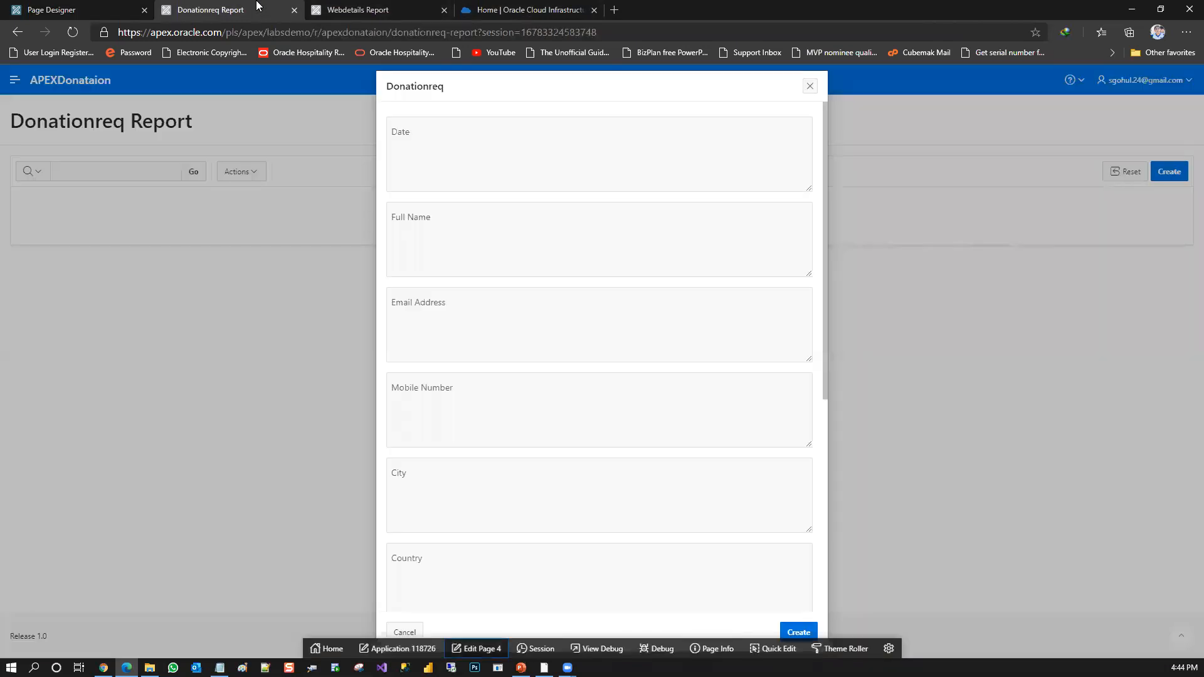
{"action": "left_click", "coordinate": [809, 86]}
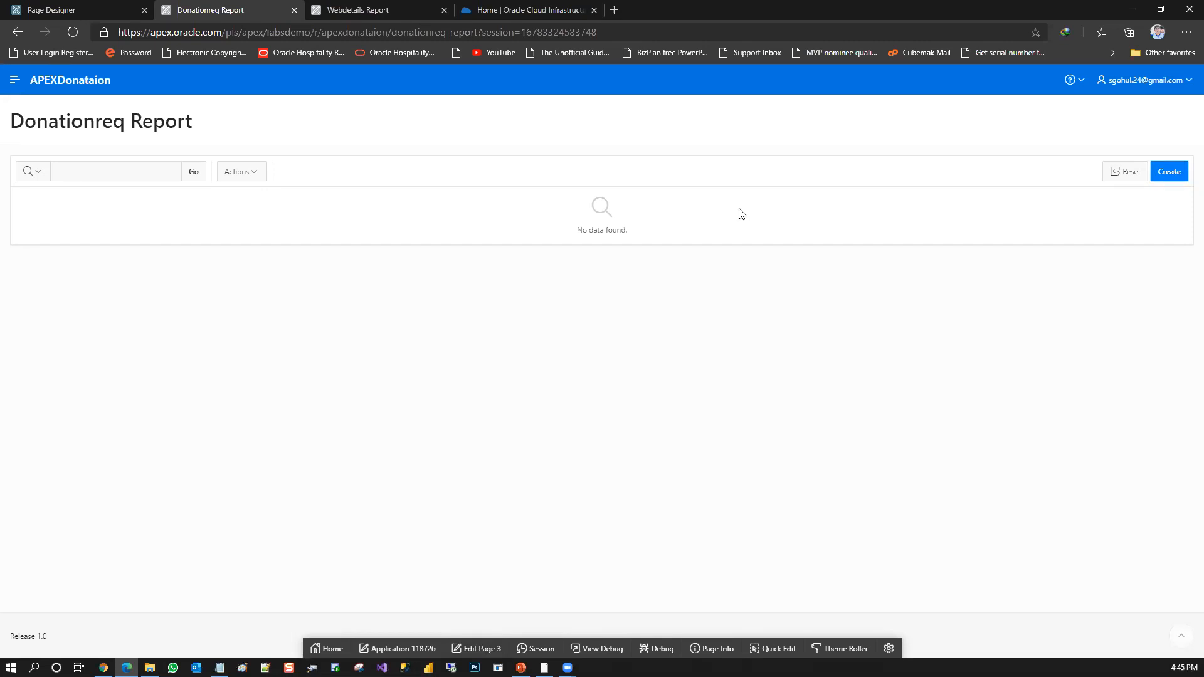
{"action": "left_click", "coordinate": [1170, 172]}
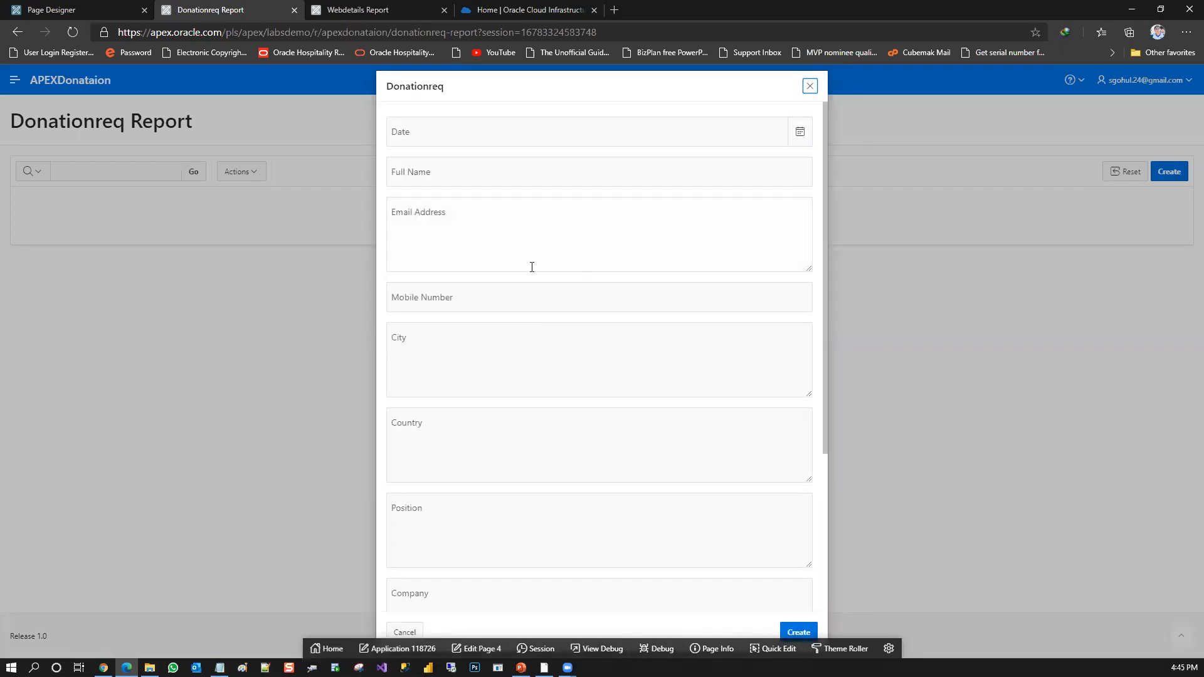
{"action": "left_click", "coordinate": [524, 296]}
{"action": "left_click", "coordinate": [479, 132]}
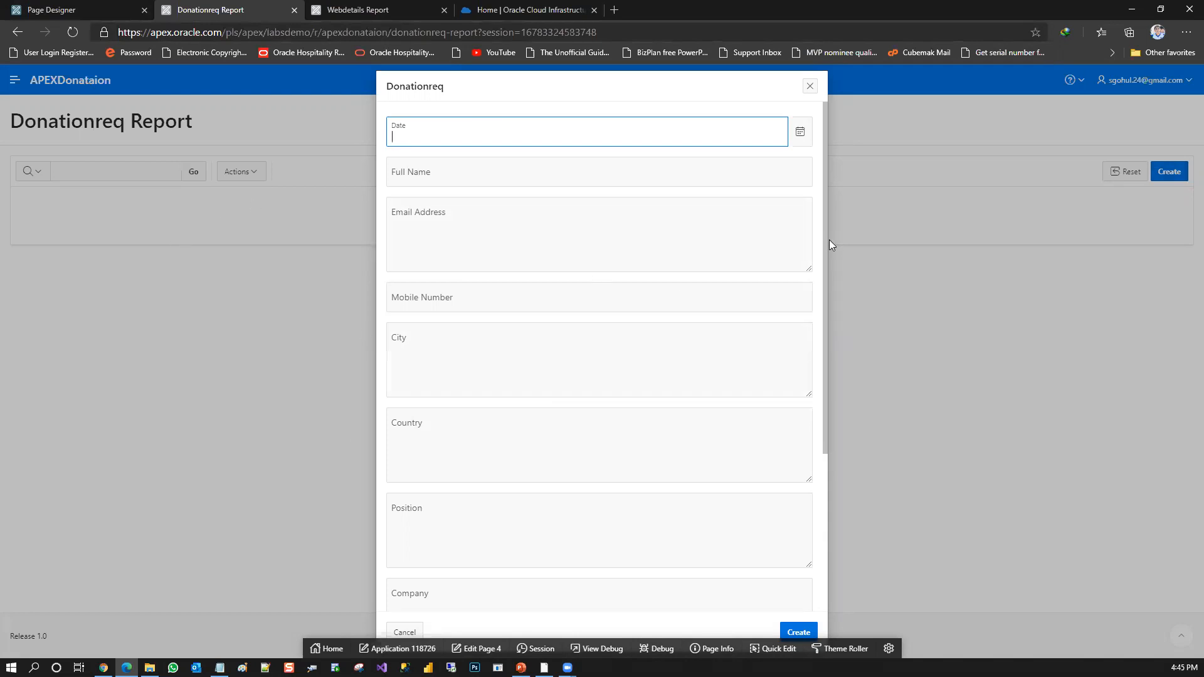
{"action": "scroll", "coordinate": [821, 325], "scroll_direction": "down", "scroll_amount": 3}
{"action": "scroll", "coordinate": [833, 260], "scroll_direction": "up", "scroll_amount": 3}
Set the new record's date to 1/24/2021 with the date picker and enter the donor's full name
{"action": "left_click", "coordinate": [801, 134]}
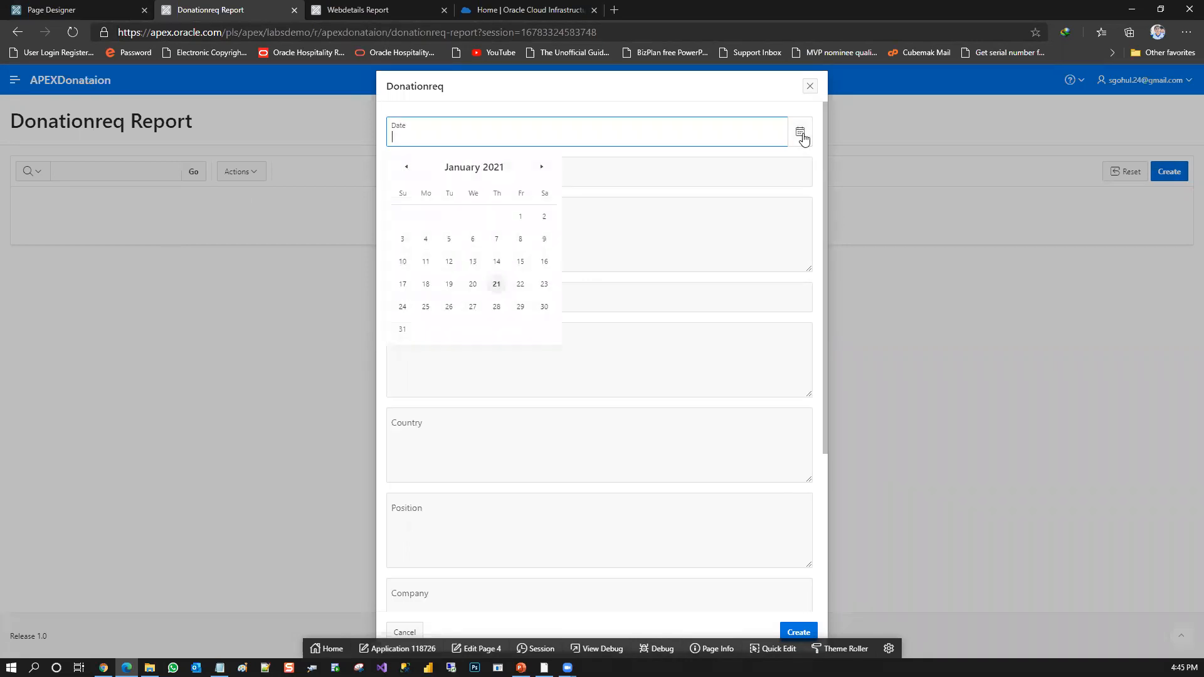
{"action": "left_click", "coordinate": [404, 308]}
{"action": "left_click", "coordinate": [474, 180]}
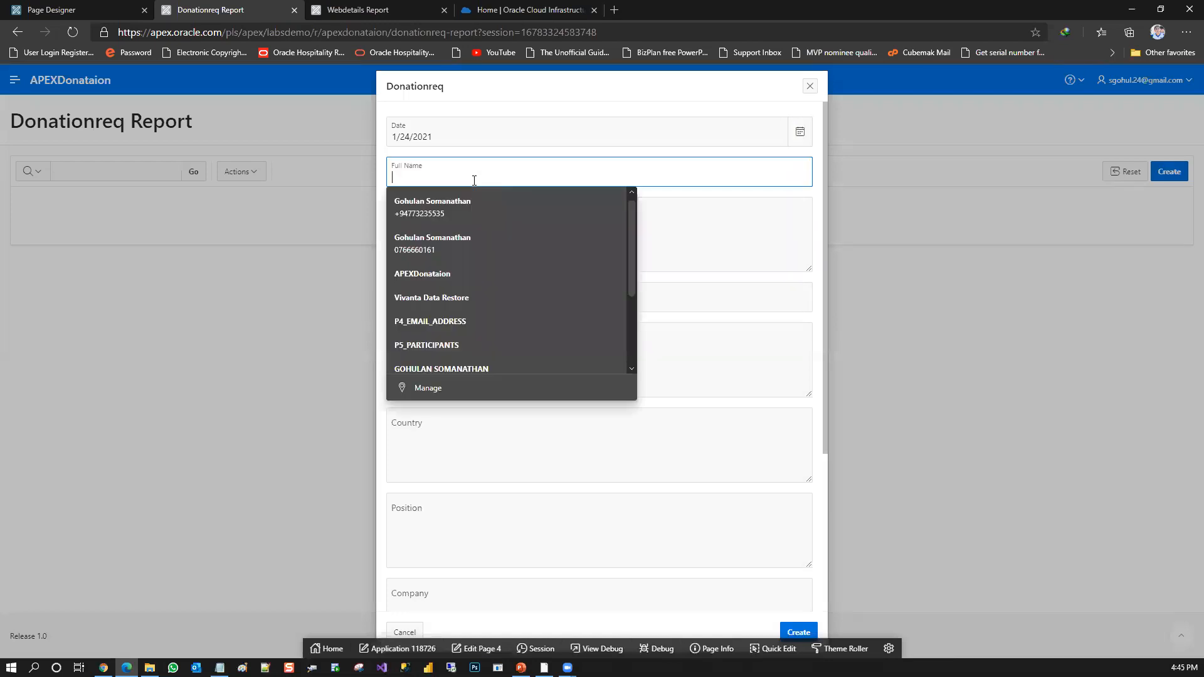
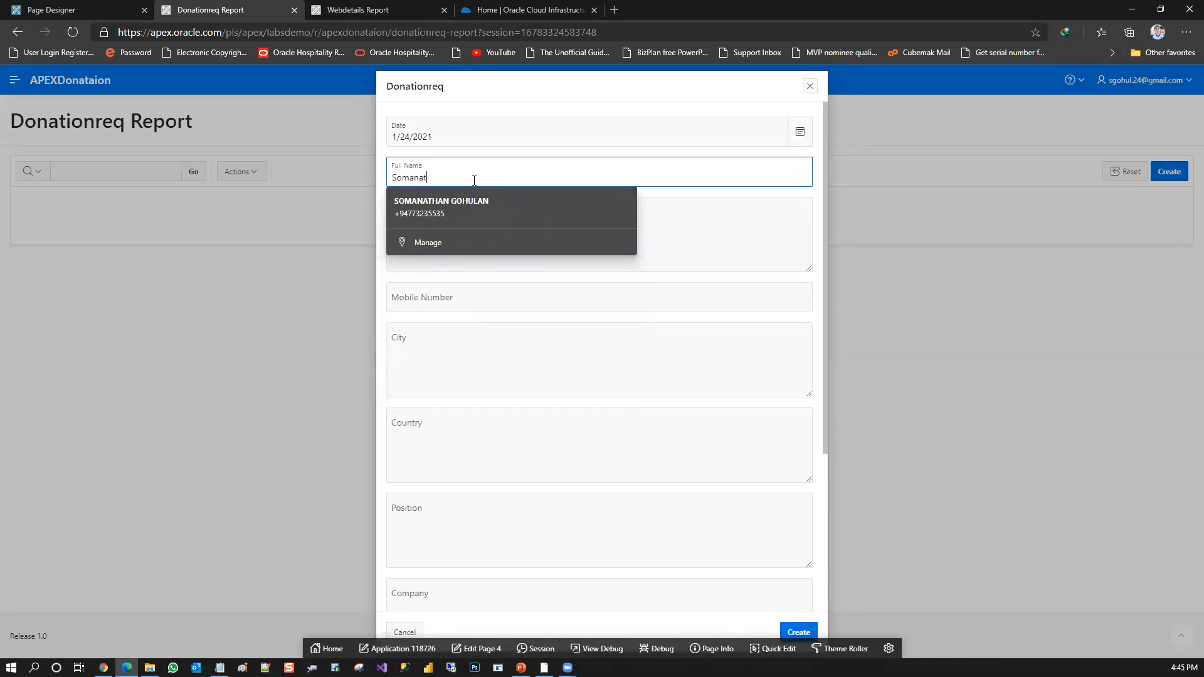
{"action": "key", "text": "Tab"}
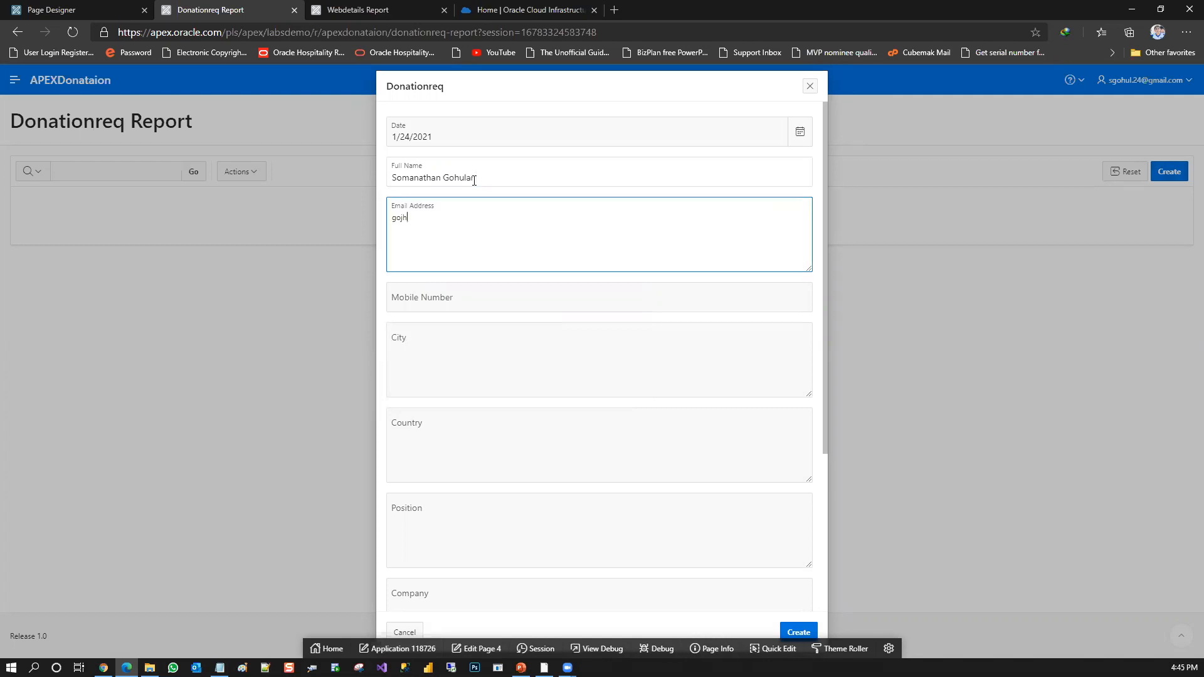
Fill in the donor's email address and mobile number in the Donationreq form
{"action": "key", "text": "Tab"}
{"action": "type", "text": "0777"}
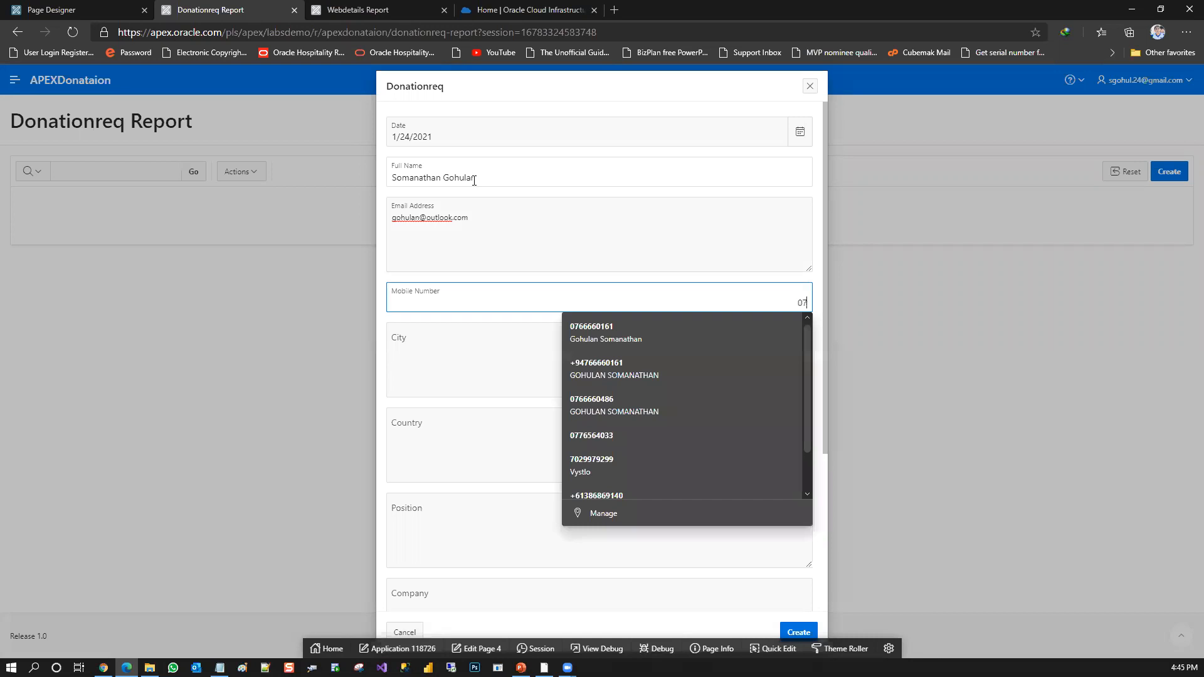
{"action": "type", "text": "23456"}
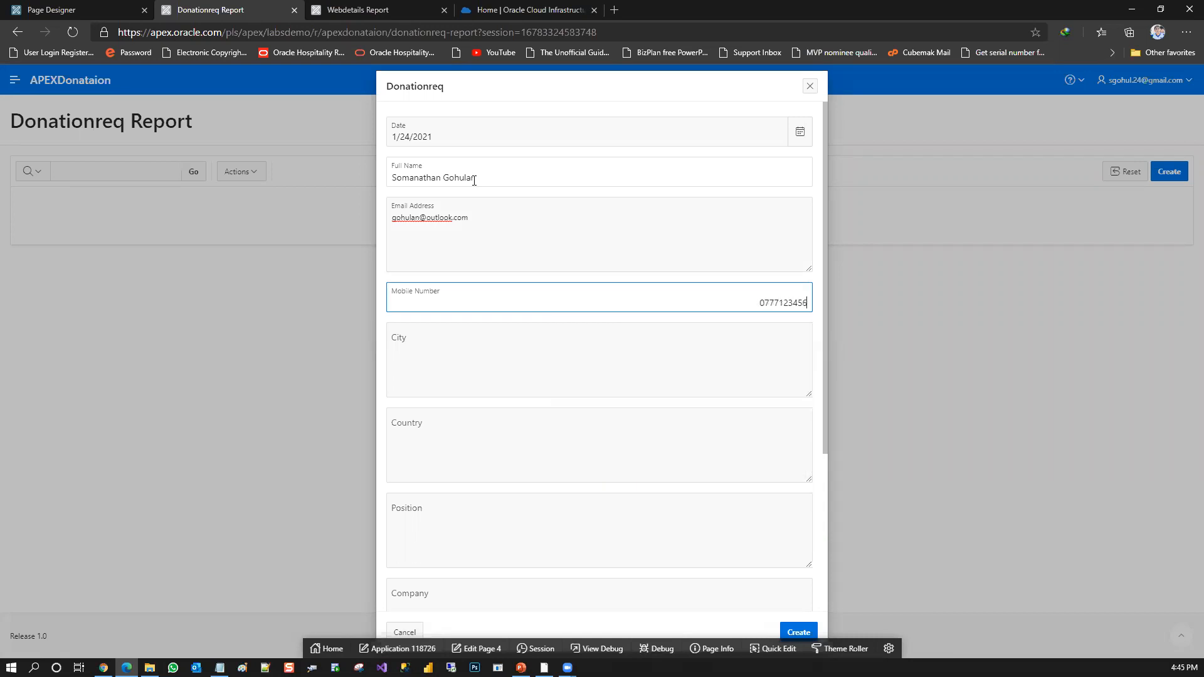
{"action": "key", "text": "Tab"}
Enter Colombo as the city, Sri Lanka as the country and Developer as the position
{"action": "type", "text": "Colombo"}
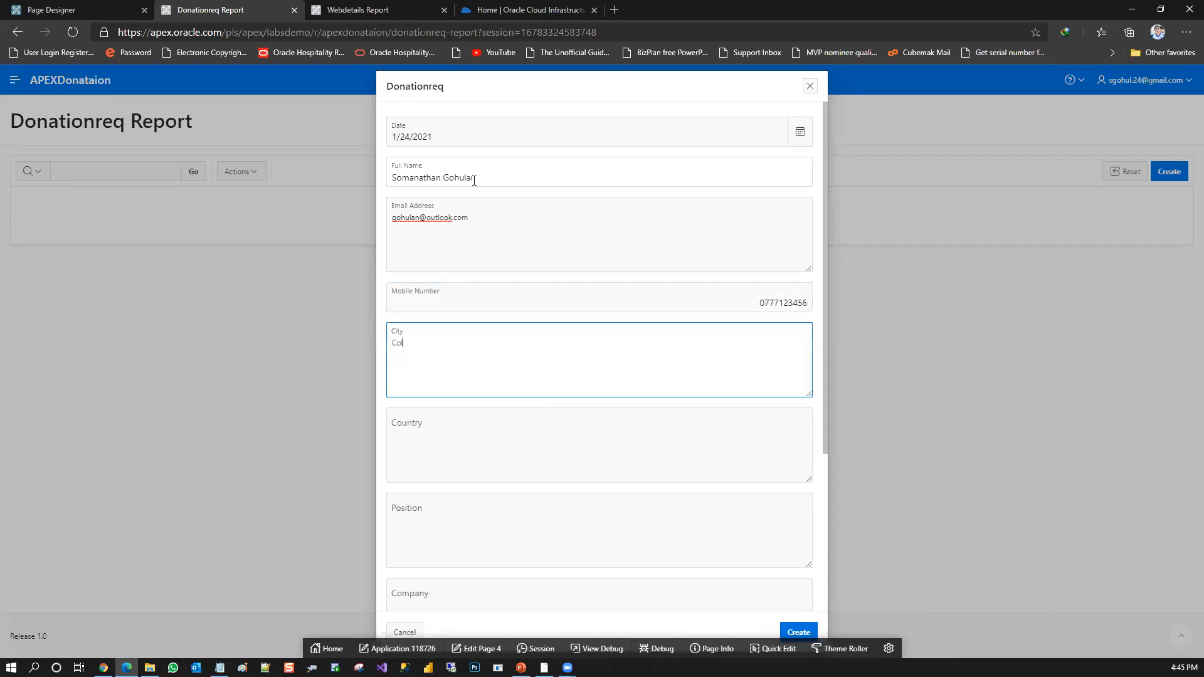
{"action": "key", "text": "Tab"}
{"action": "type", "text": "Sri Lanka"}
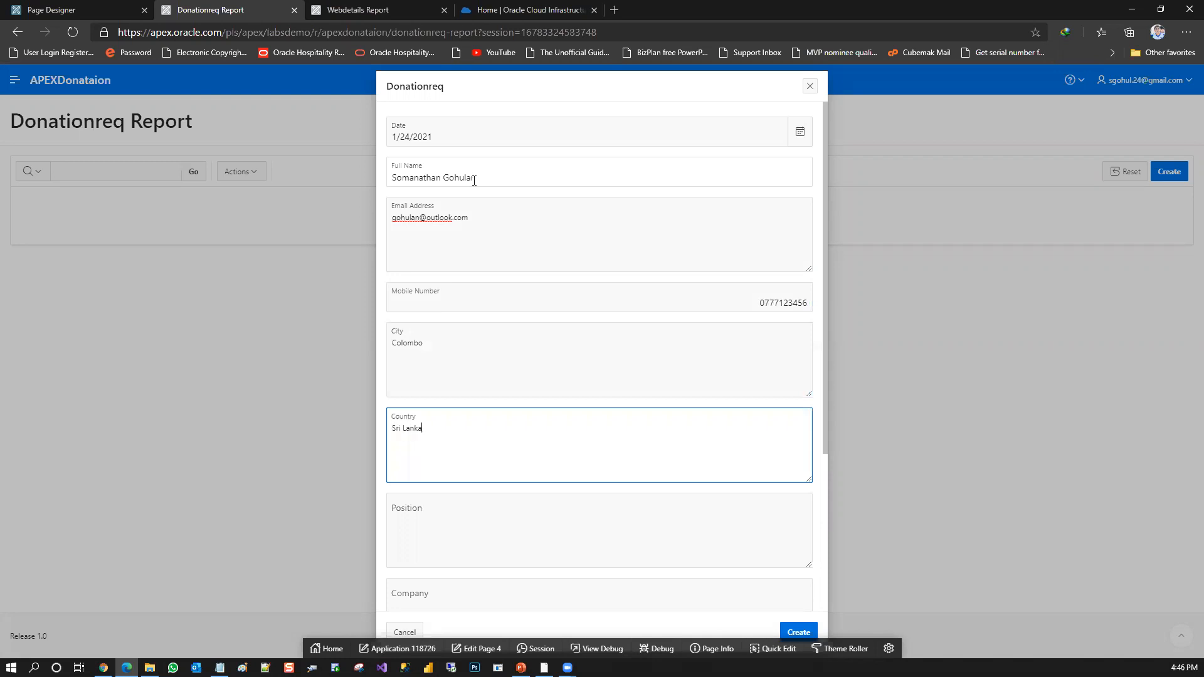
{"action": "key", "text": "Tab"}
{"action": "type", "text": "Developer"}
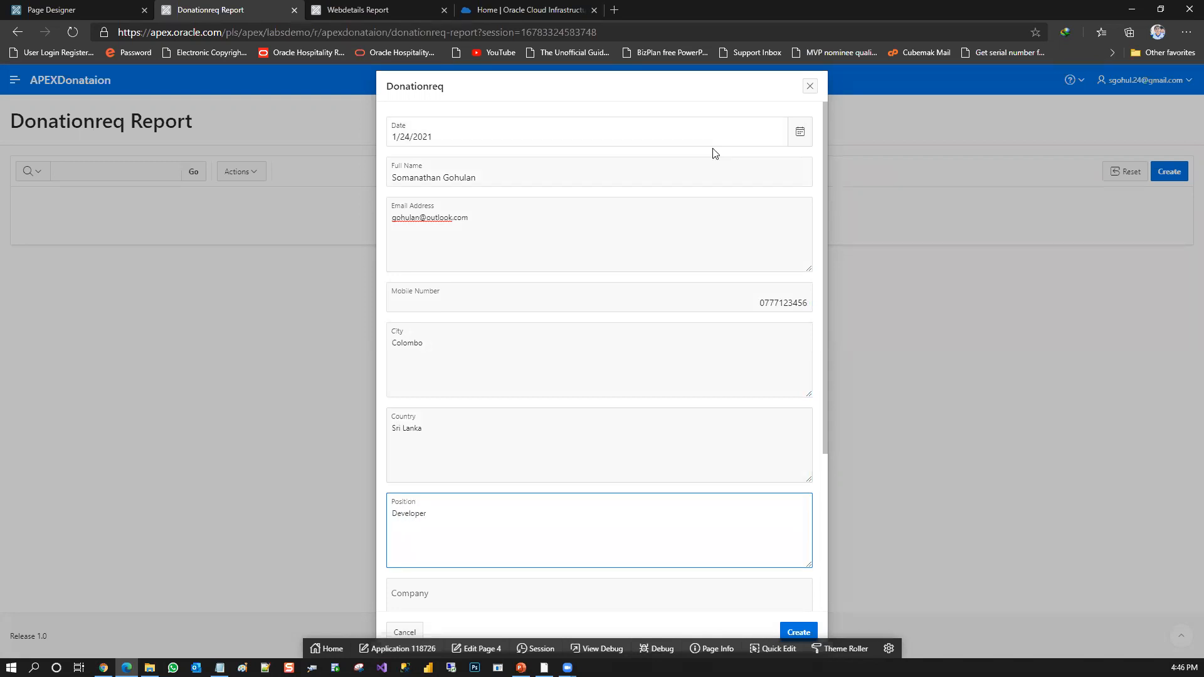
Enter Oracle as the company and 5000 as the donation in the Donationreq form
{"action": "left_click_drag", "start_coordinate": [825, 213], "coordinate": [646, 360]}
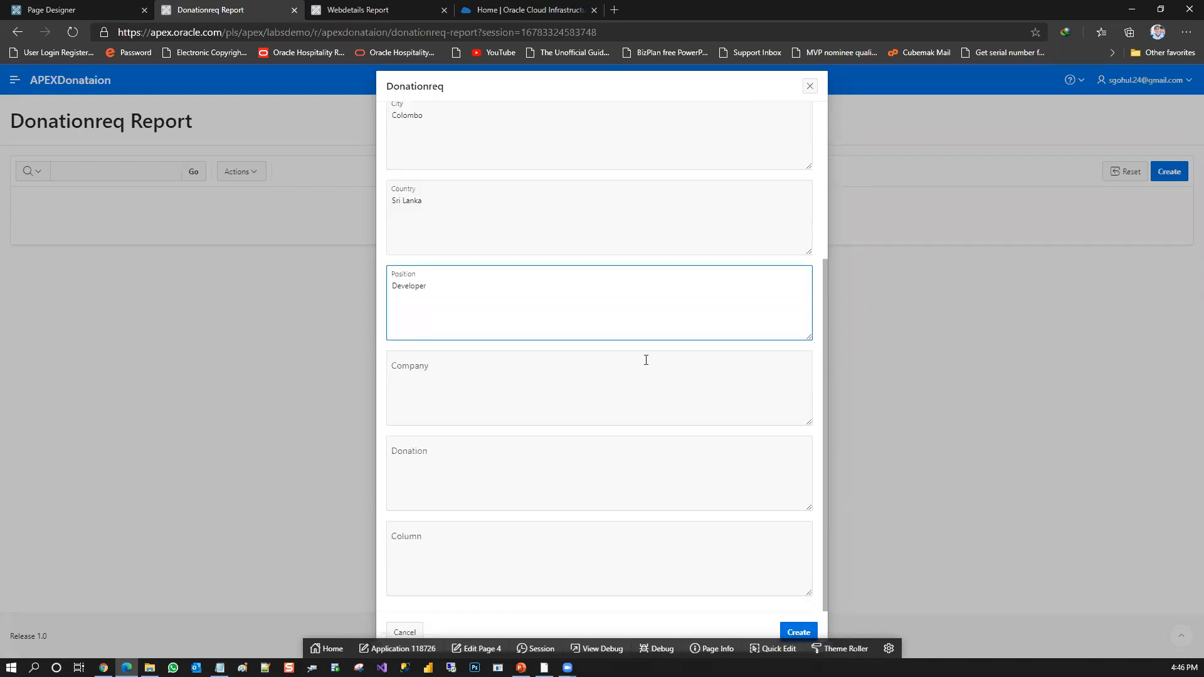
{"action": "left_click", "coordinate": [646, 360]}
{"action": "type", "text": "Oracle"}
{"action": "key", "text": "Tab"}
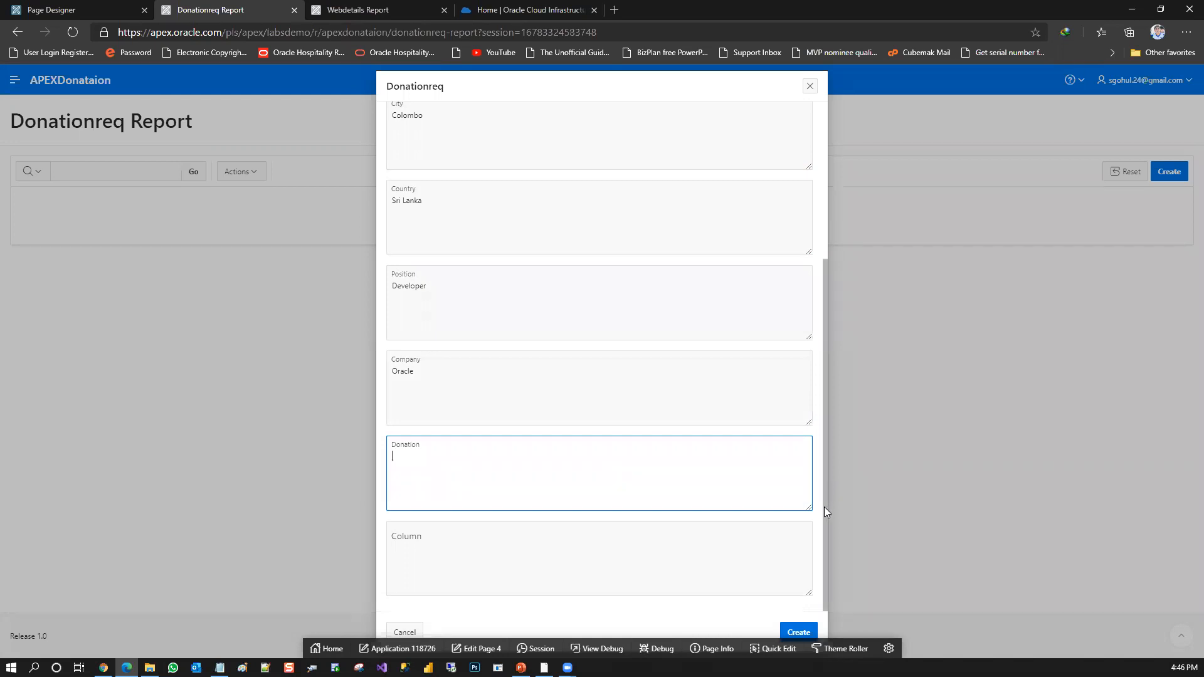
{"action": "type", "text": "500"}
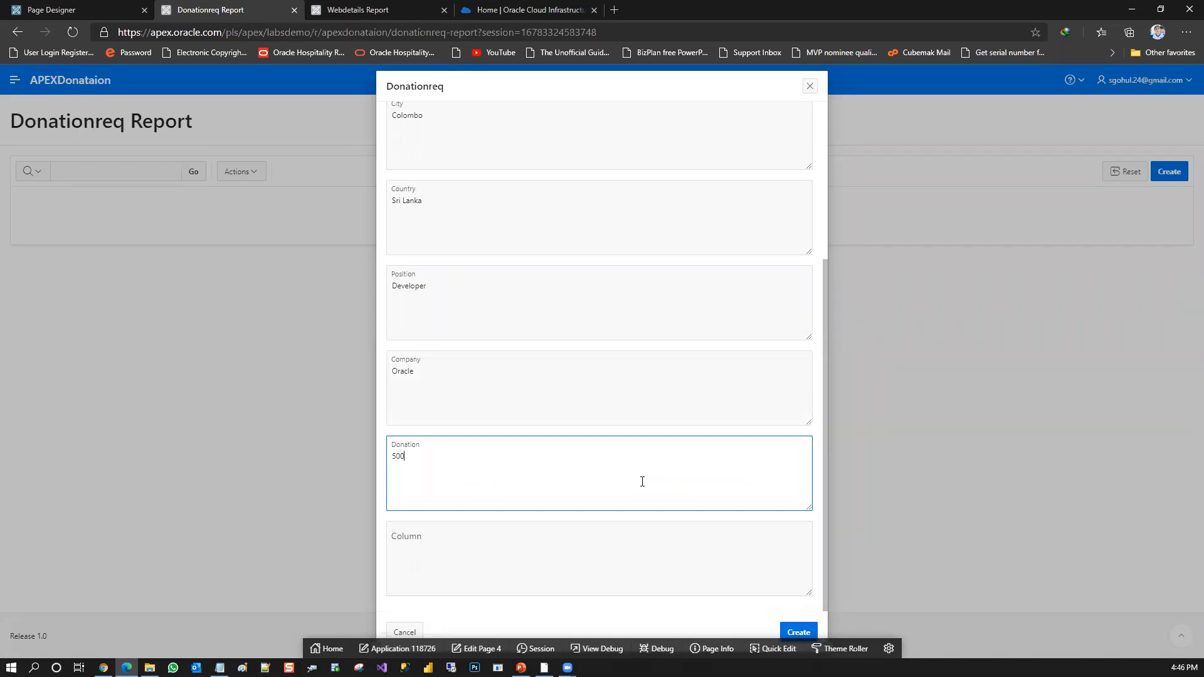
{"action": "type", "text": "0"}
Check the end of the header line in DemoData.csv in Notepad, return to the form and create the record with Column left blank
{"action": "key", "text": "alt+Tab"}
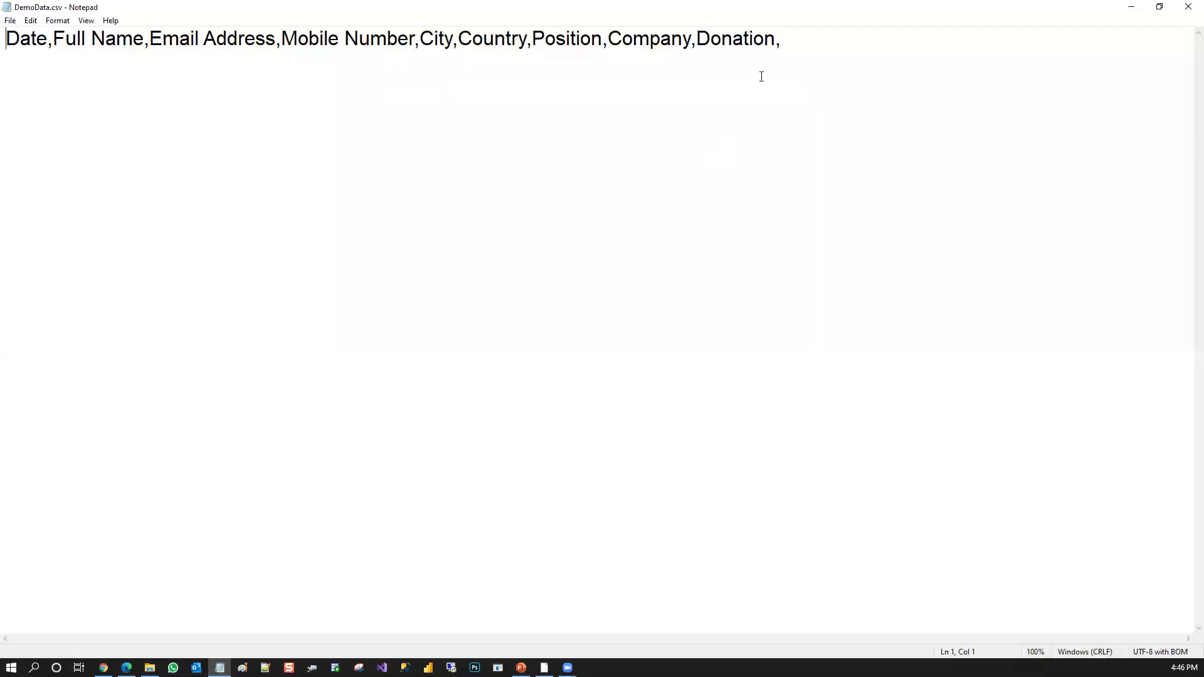
{"action": "left_click_drag", "start_coordinate": [783, 40], "coordinate": [776, 44]}
{"action": "left_click", "coordinate": [827, 62]}
{"action": "left_click", "coordinate": [1129, 7]}
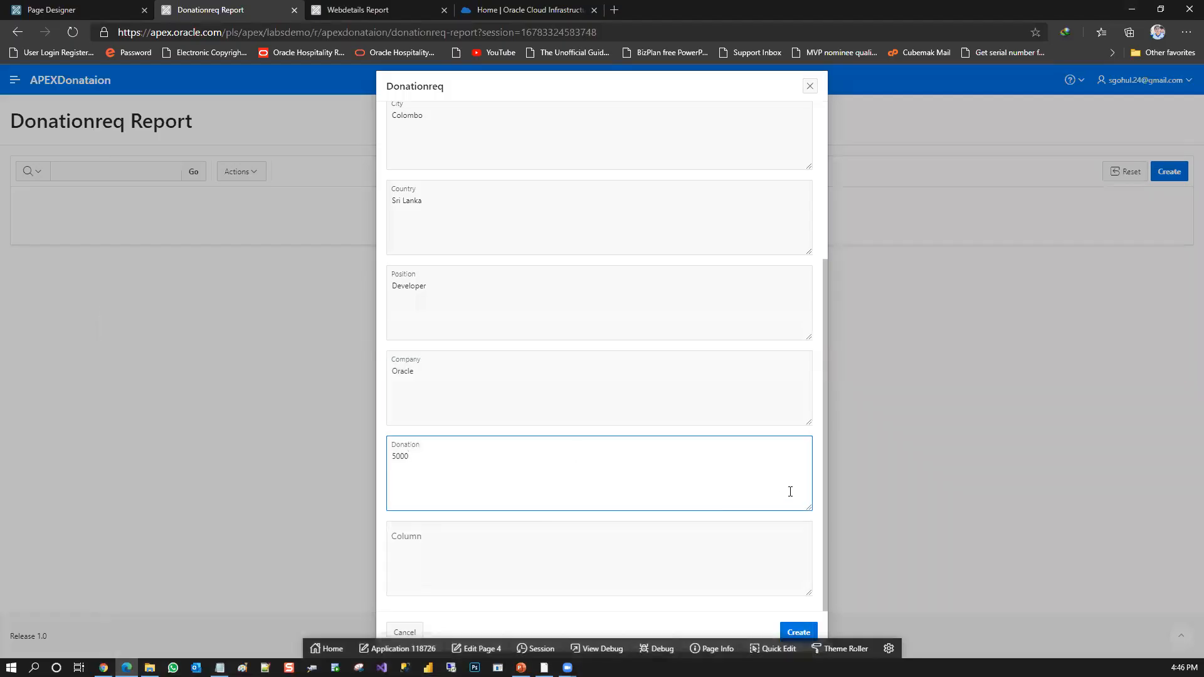
{"action": "left_click", "coordinate": [799, 632]}
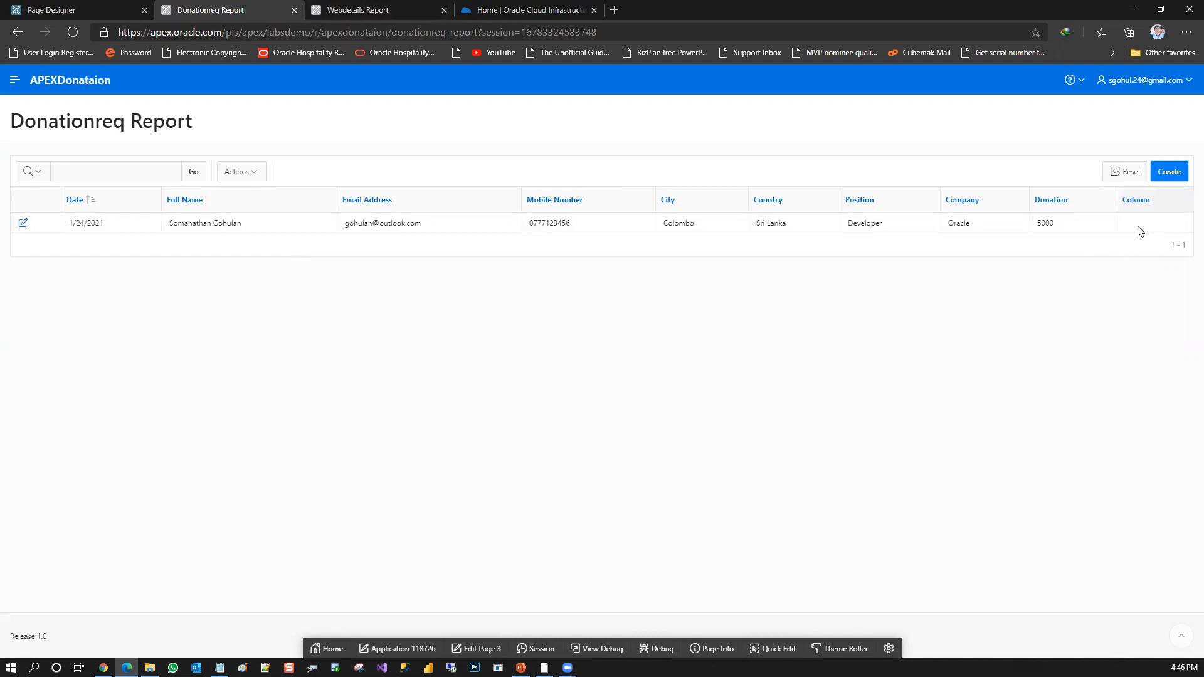
Delete the P4_COLUMN_ item from the Donationreq form on page 4 in Page Designer
{"action": "left_click", "coordinate": [93, 7]}
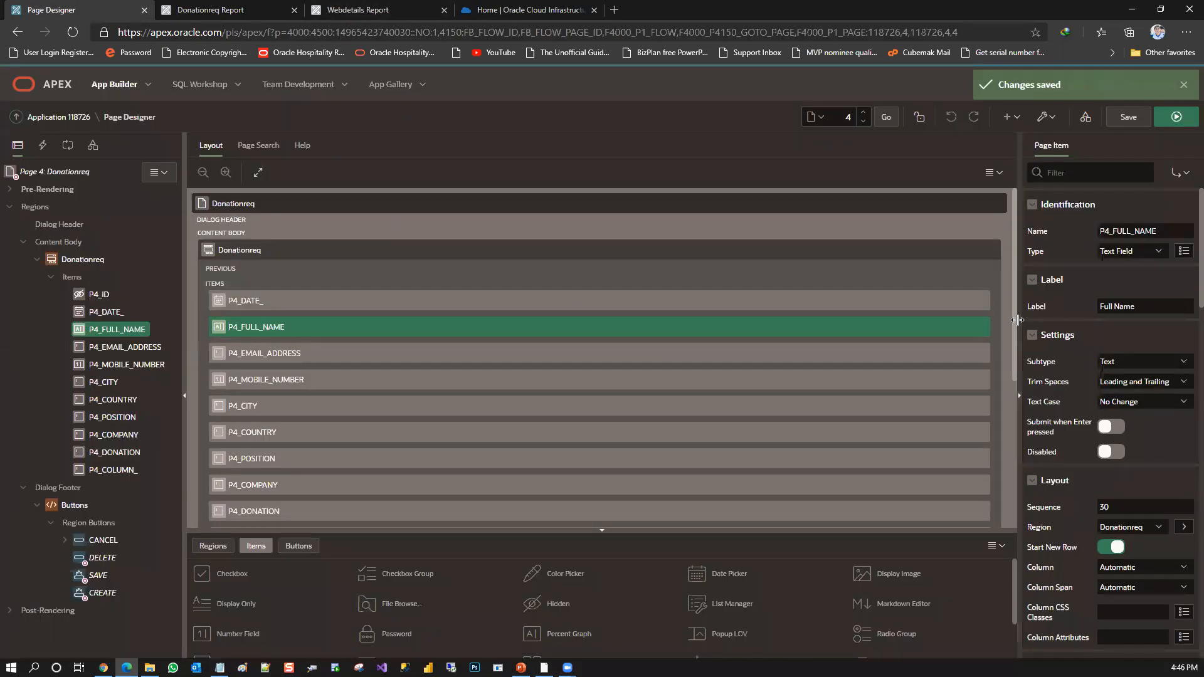
{"action": "left_click_drag", "start_coordinate": [1017, 321], "coordinate": [1006, 428]}
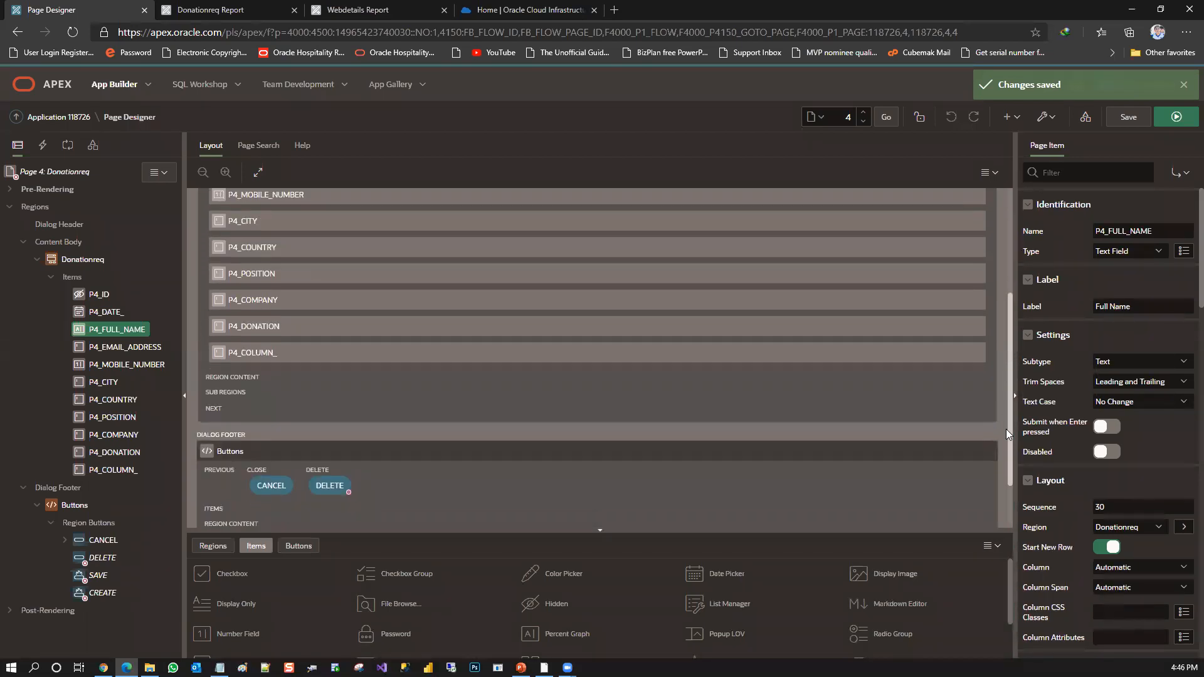
{"action": "left_click", "coordinate": [286, 355]}
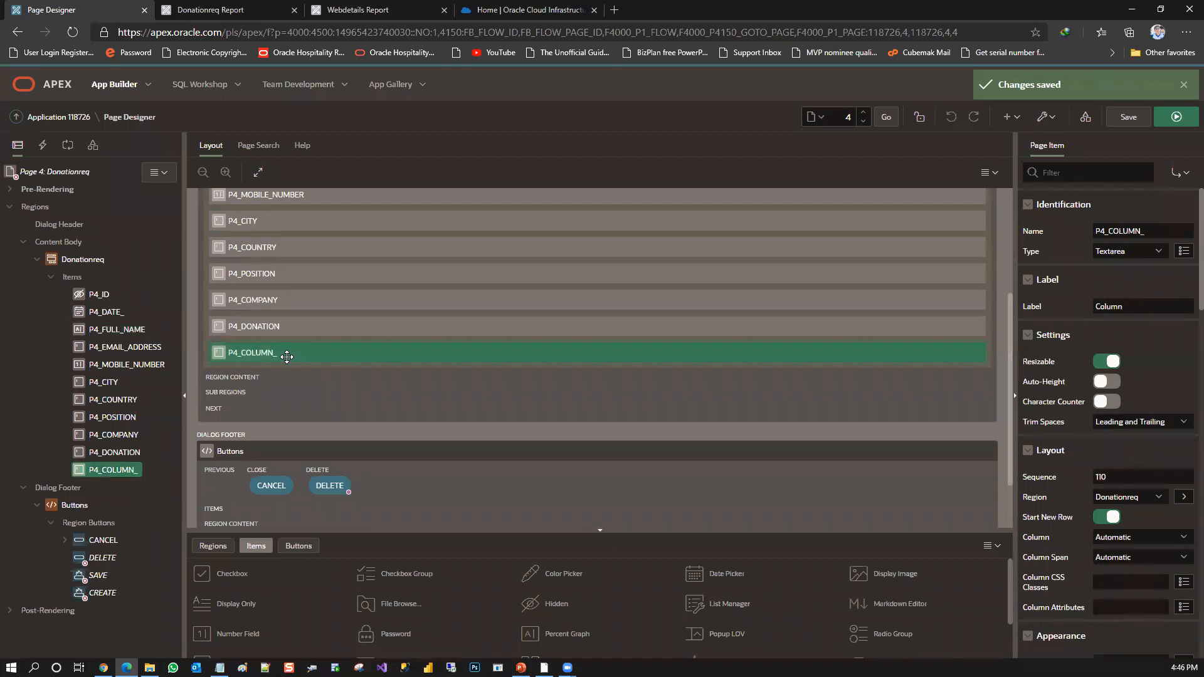
{"action": "right_click", "coordinate": [373, 356]}
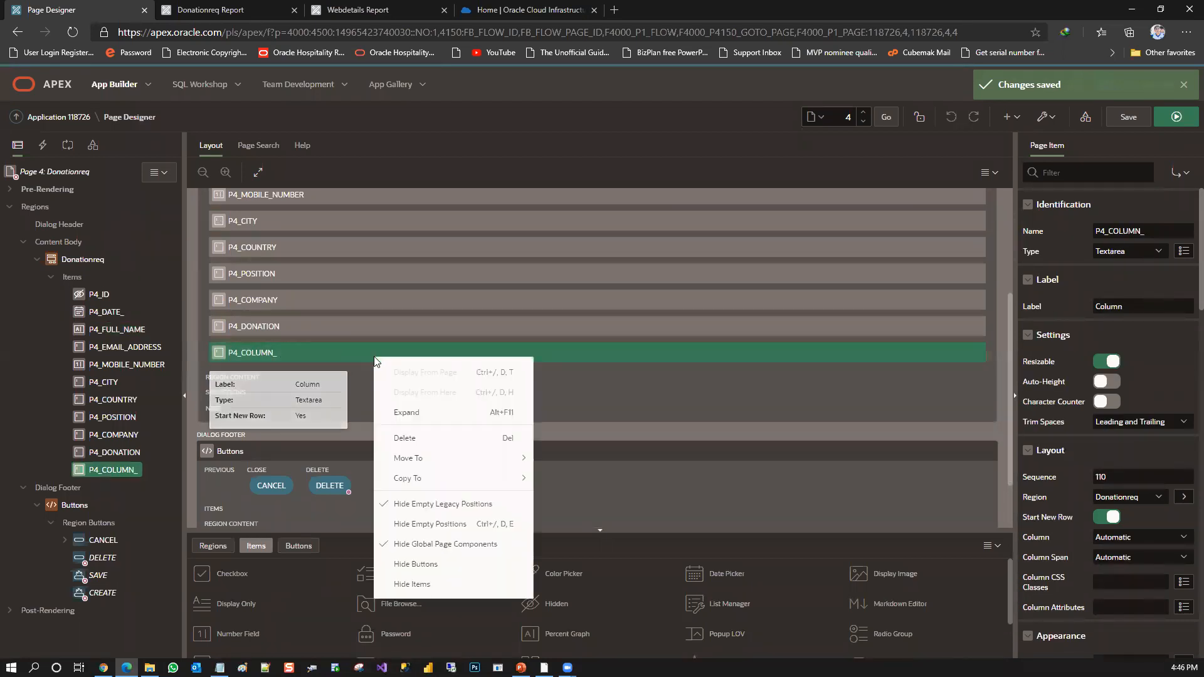
{"action": "left_click", "coordinate": [410, 432]}
Check the fields of a blank Webdetail form, return to Page Designer and save page 4
{"action": "left_click", "coordinate": [534, 8]}
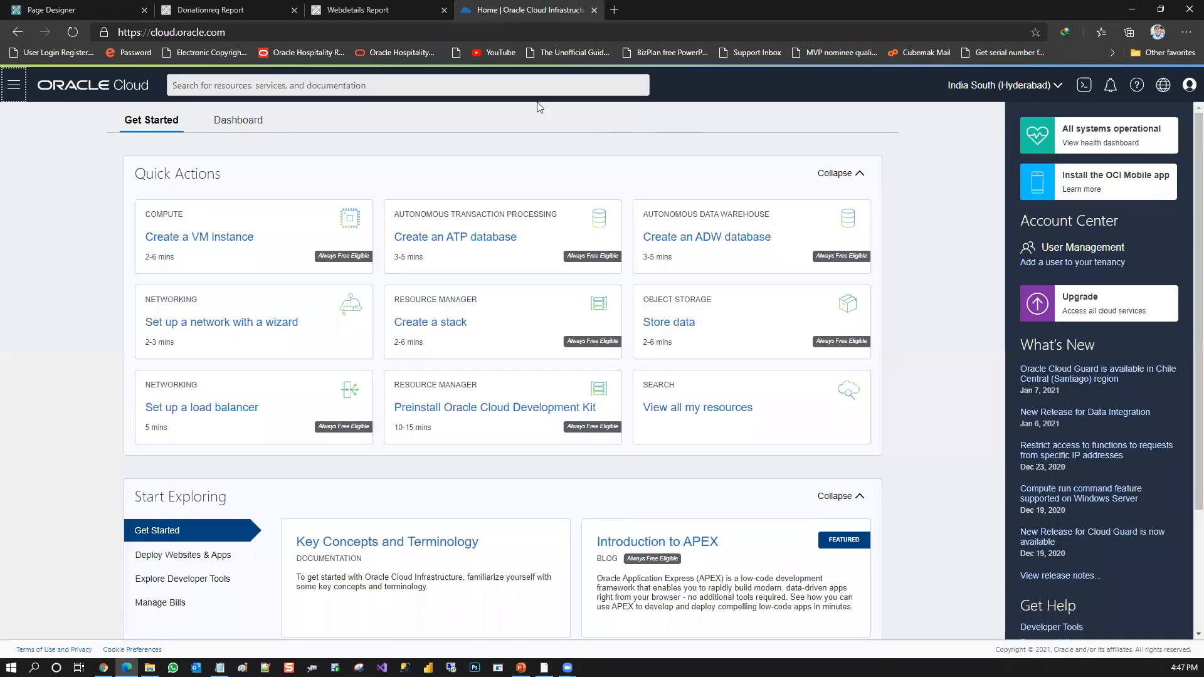
{"action": "left_click", "coordinate": [401, 9]}
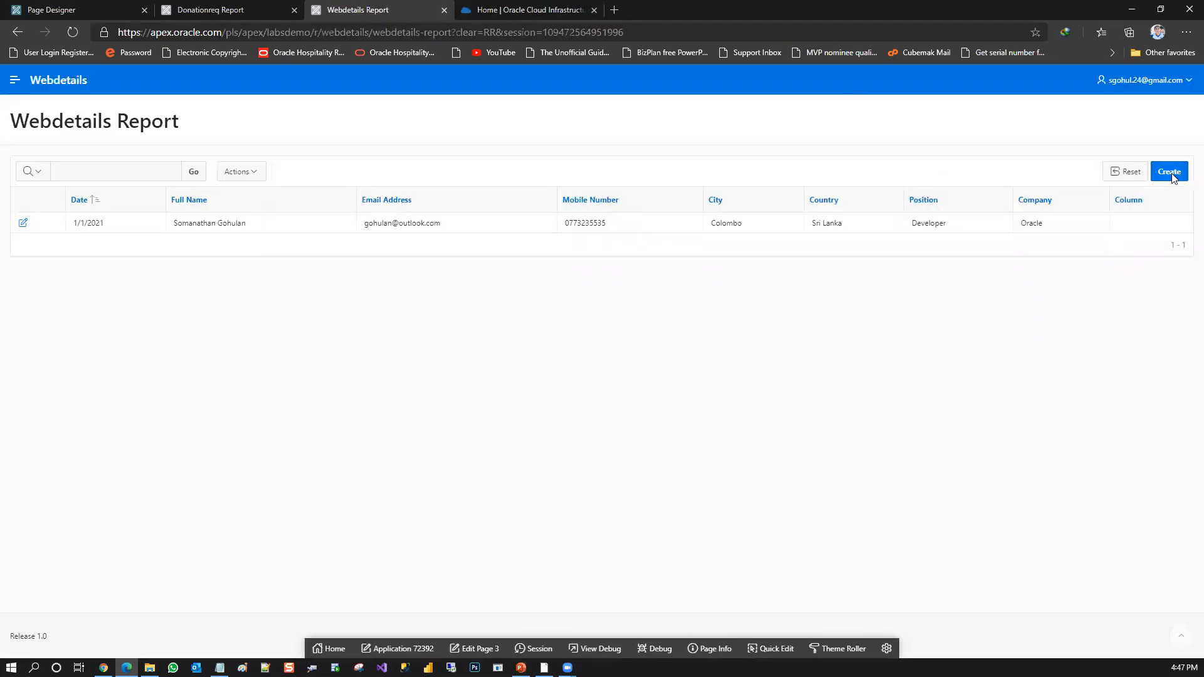
{"action": "left_click", "coordinate": [1170, 173]}
{"action": "left_click_drag", "start_coordinate": [827, 289], "coordinate": [817, 424]}
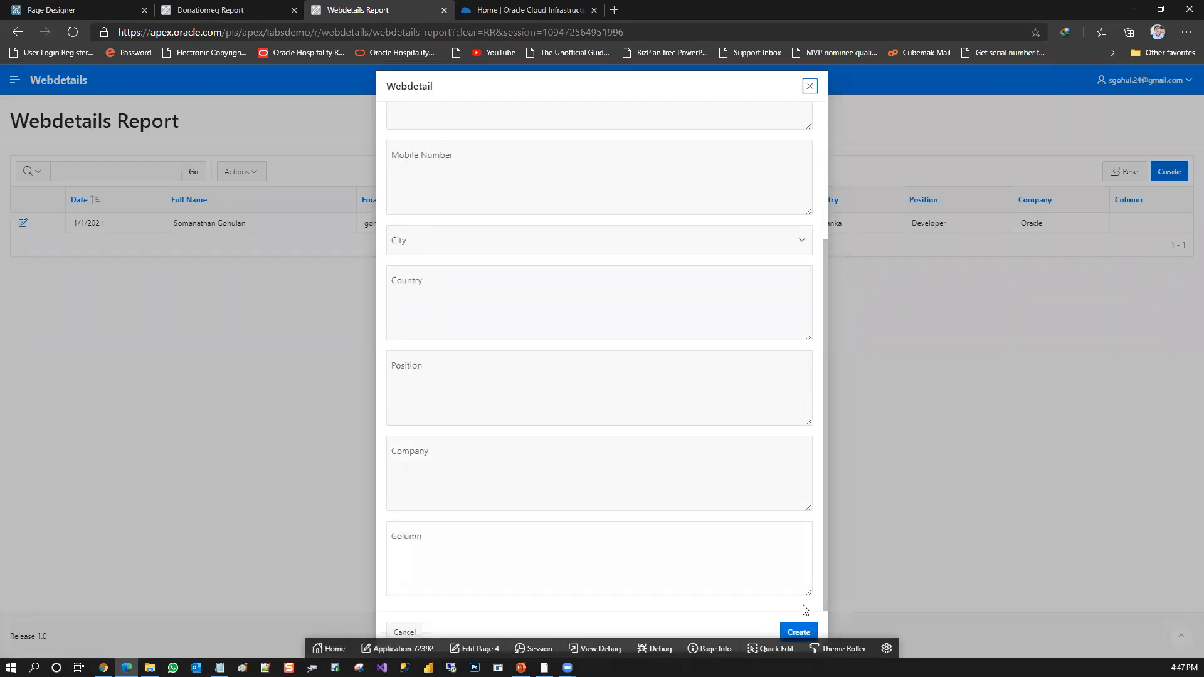
{"action": "left_click", "coordinate": [810, 86]}
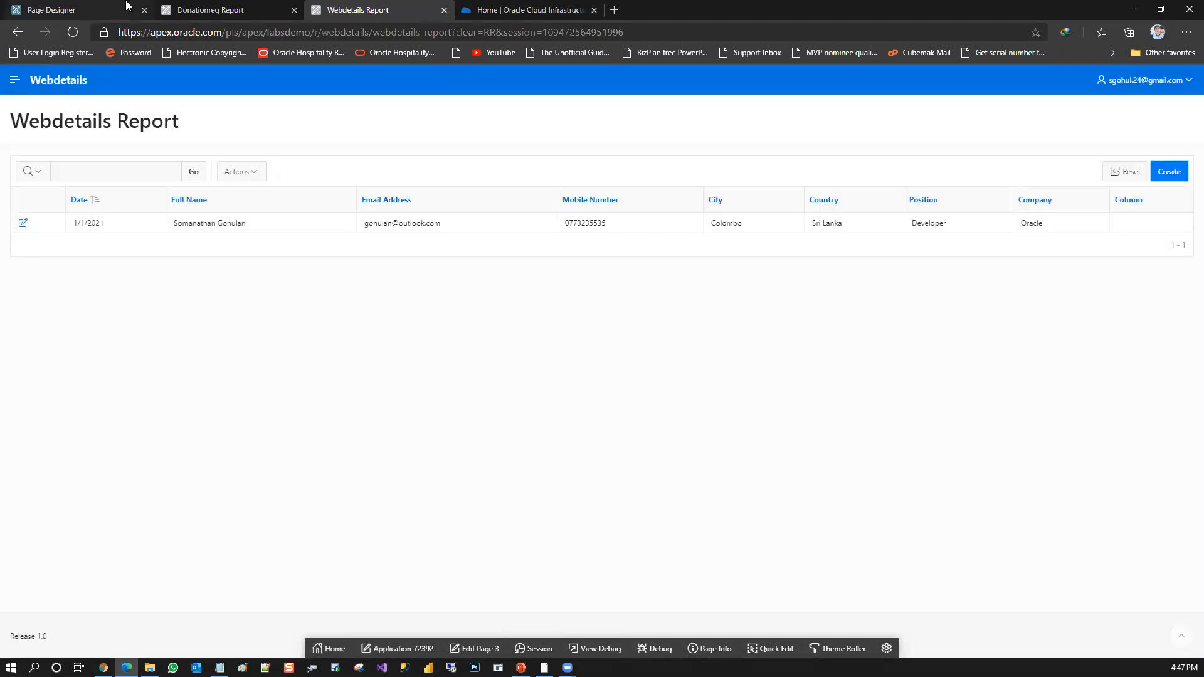
{"action": "left_click", "coordinate": [238, 9]}
{"action": "left_click", "coordinate": [76, 10]}
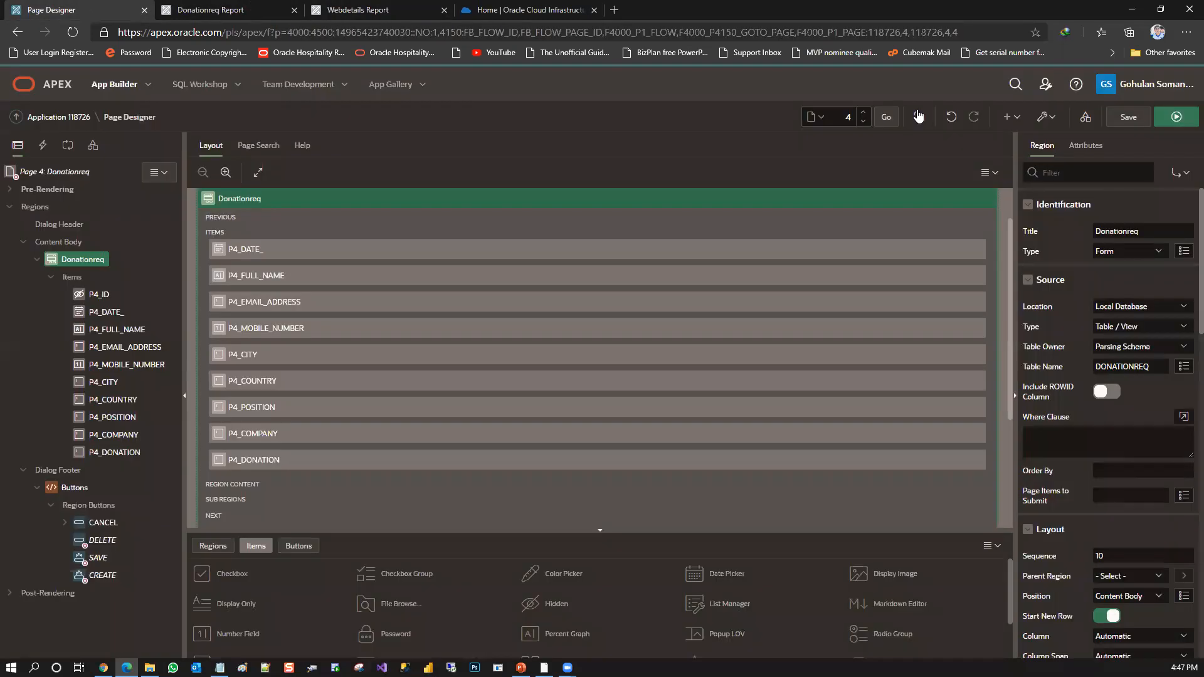
{"action": "left_click", "coordinate": [1129, 117]}
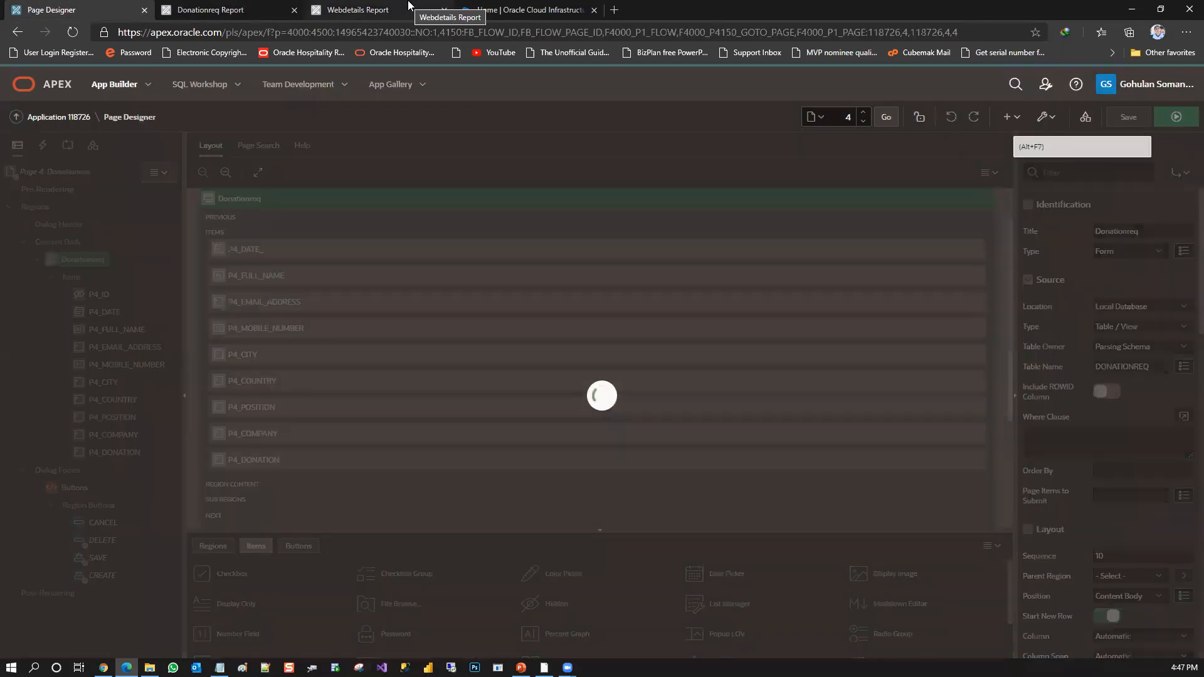
Reopen the blank Webdetail form, inspect its fields down to Column, and return to the Donationreq report
{"action": "left_click", "coordinate": [409, 5]}
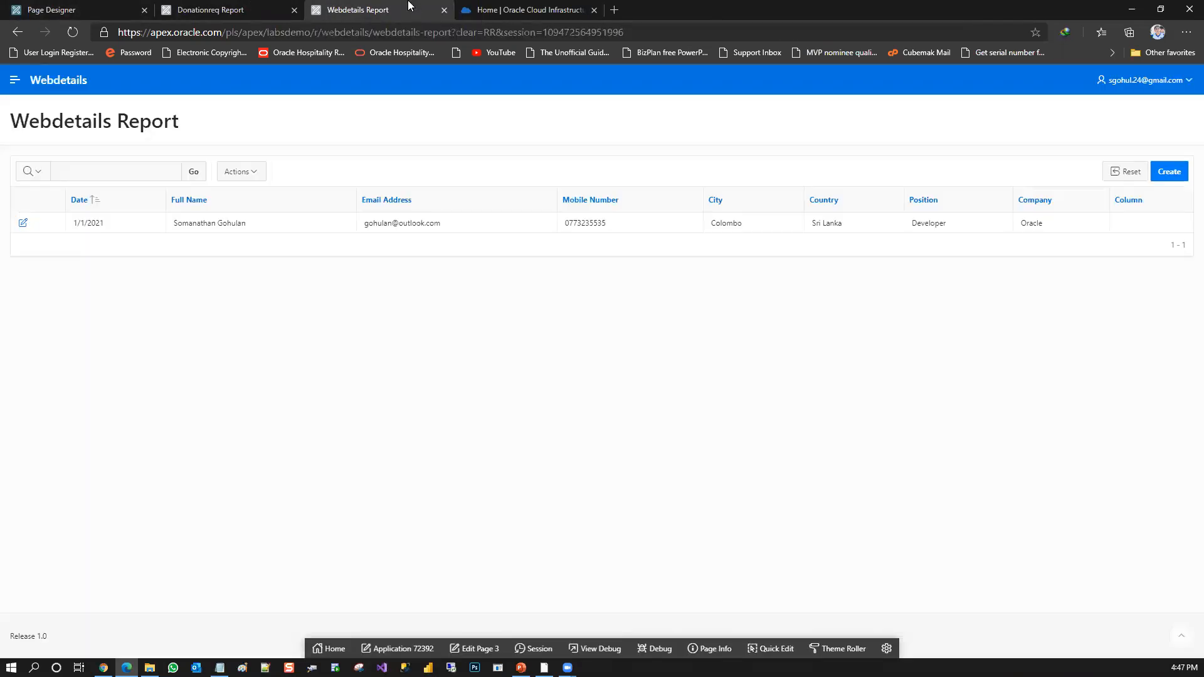
{"action": "left_click", "coordinate": [1170, 173]}
{"action": "scroll", "coordinate": [821, 396], "scroll_direction": "down", "scroll_amount": 5}
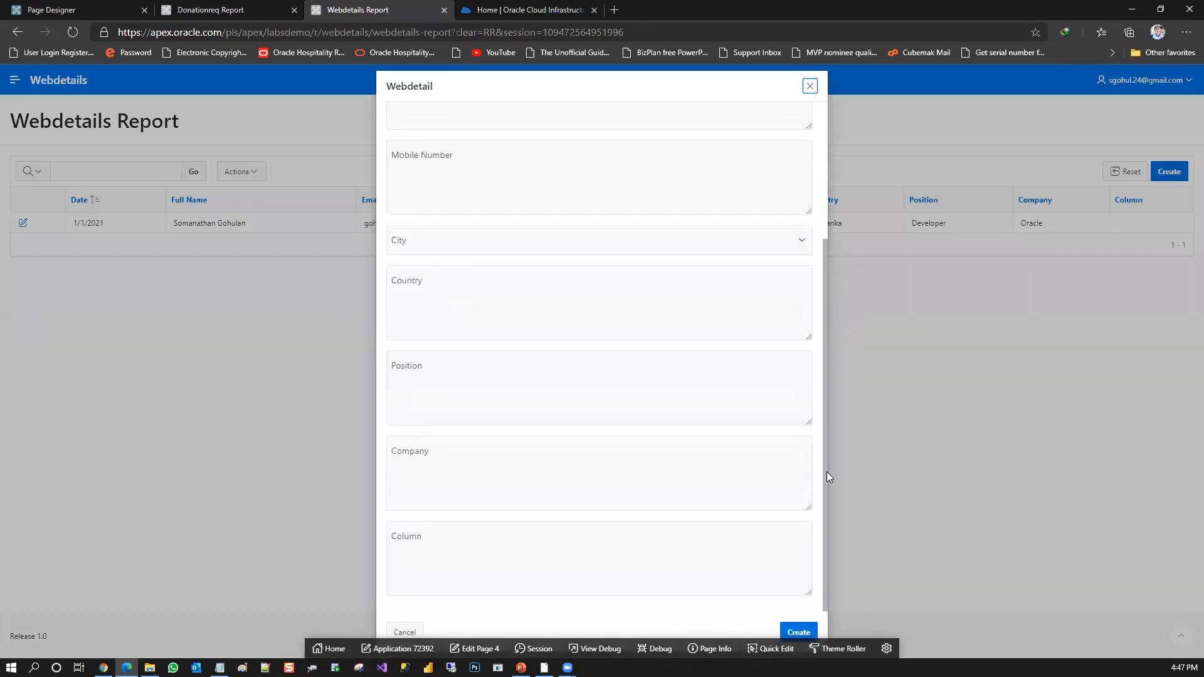
{"action": "left_click", "coordinate": [809, 86]}
{"action": "left_click", "coordinate": [263, 10]}
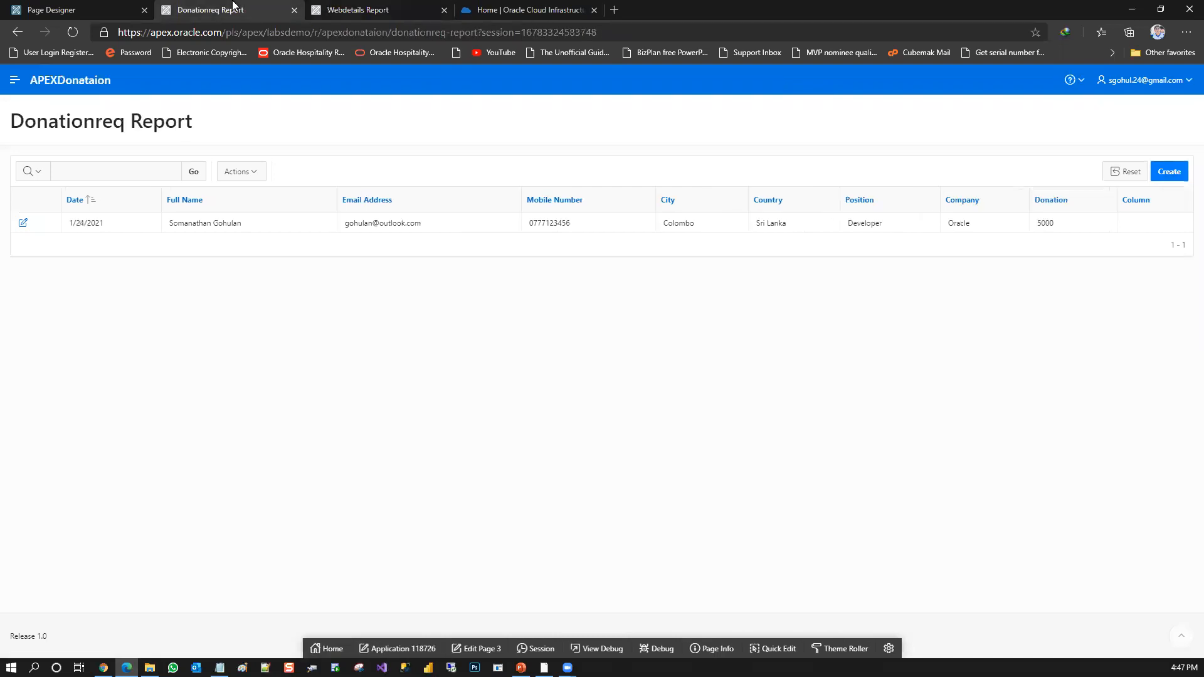
Select the P4_DONATION item in the page 4 layout, then save and run the page
{"action": "left_click", "coordinate": [88, 8]}
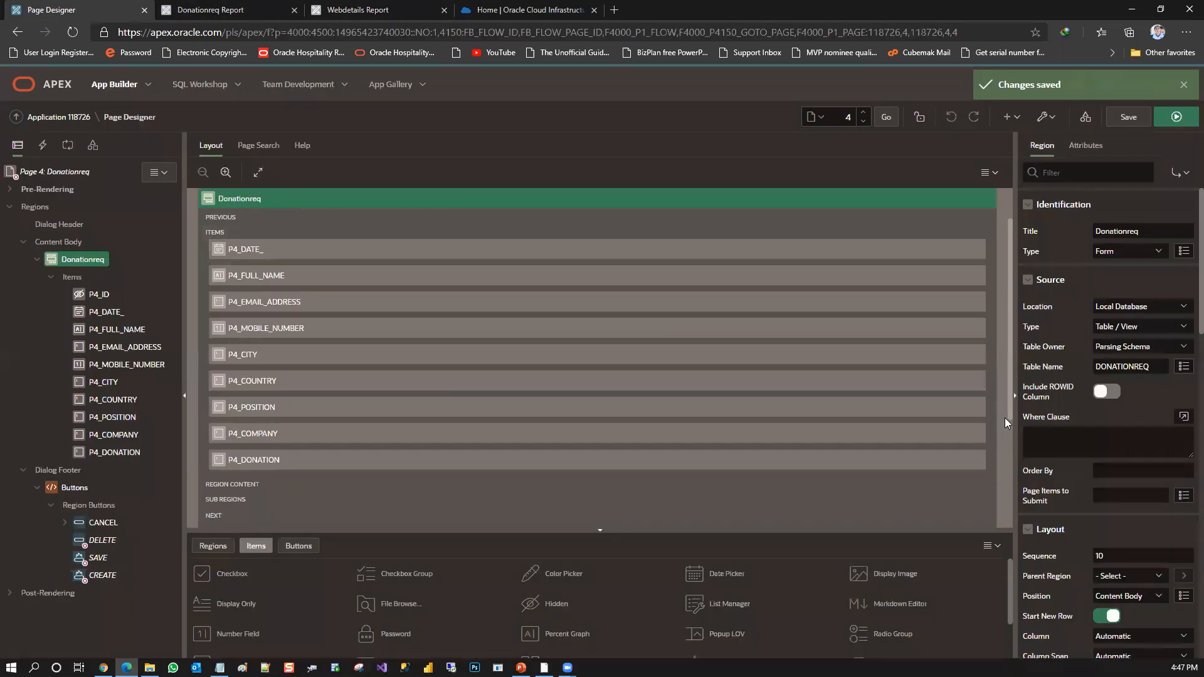
{"action": "scroll", "coordinate": [1010, 445], "scroll_direction": "down", "scroll_amount": 1}
{"action": "left_click_drag", "start_coordinate": [1010, 445], "coordinate": [1014, 542]}
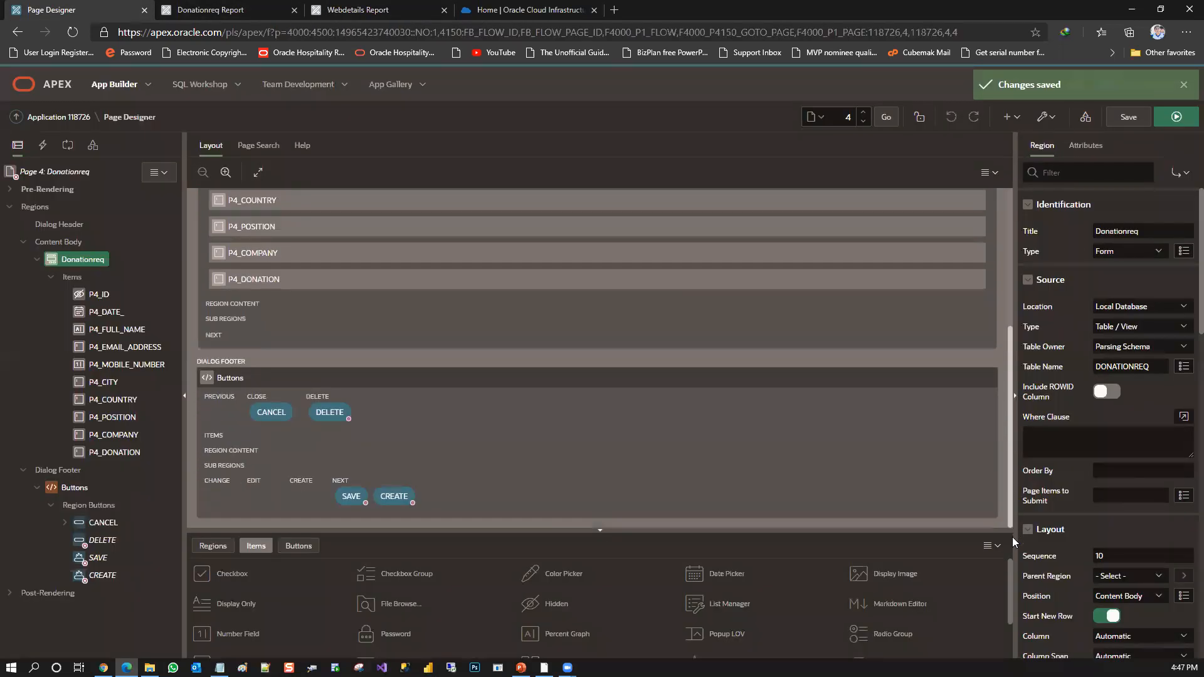
{"action": "scroll", "coordinate": [878, 462], "scroll_direction": "up", "scroll_amount": 3}
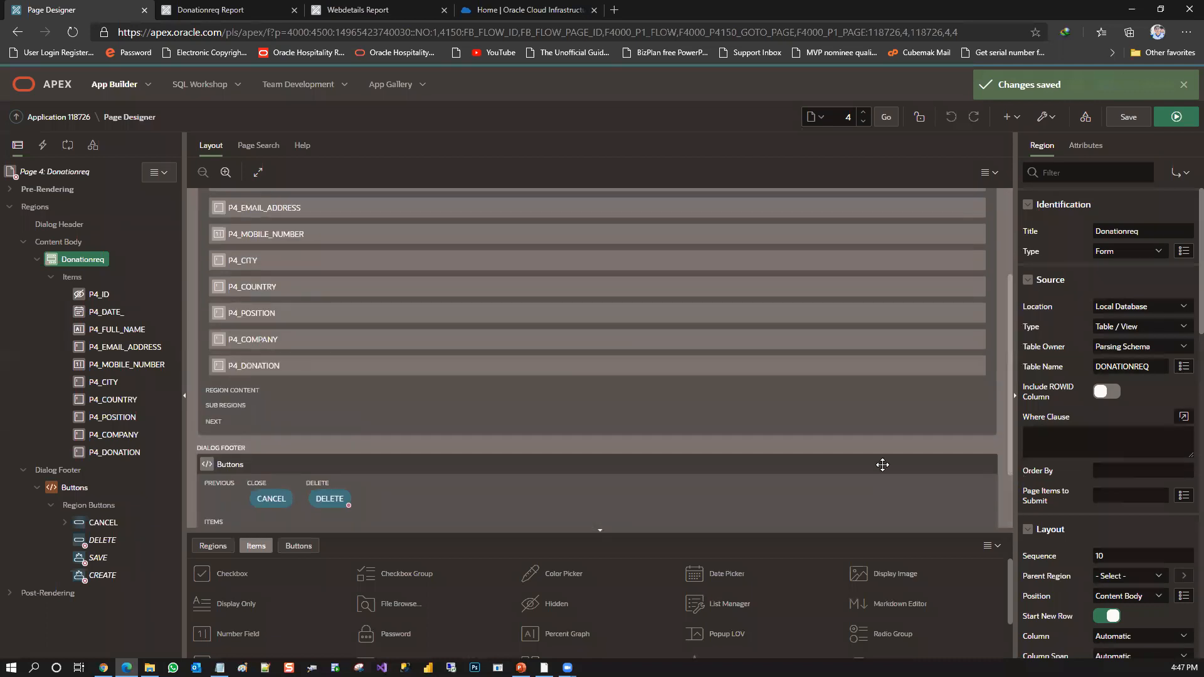
{"action": "left_click", "coordinate": [398, 368]}
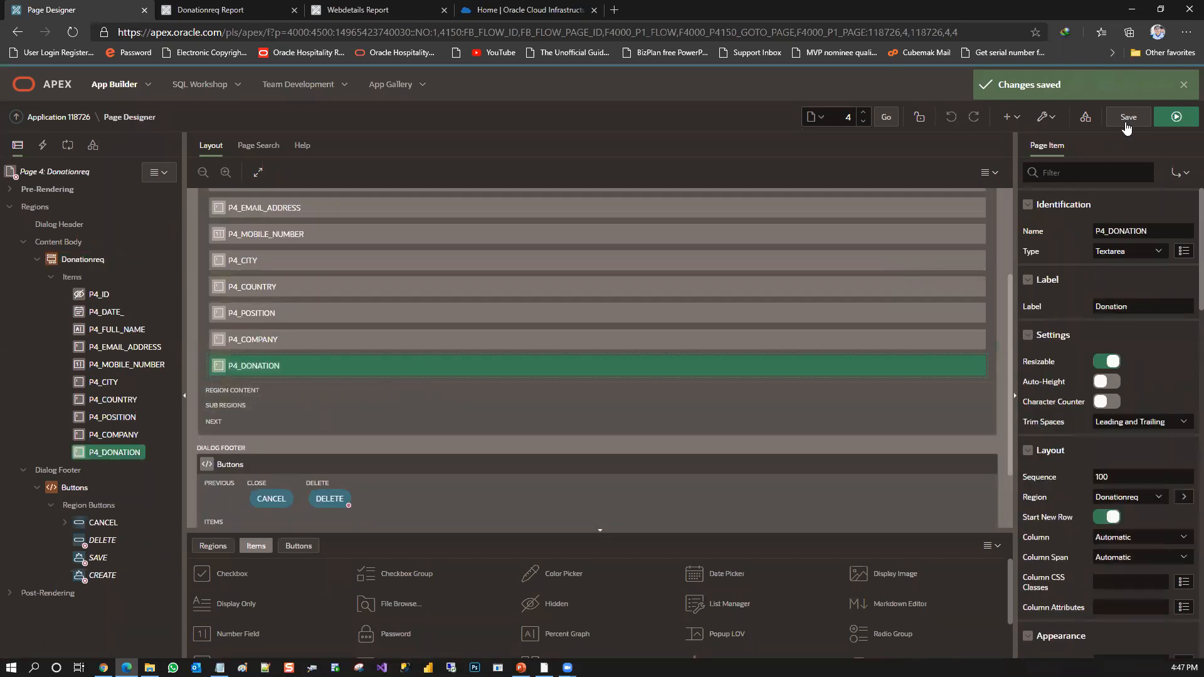
{"action": "left_click", "coordinate": [1127, 122]}
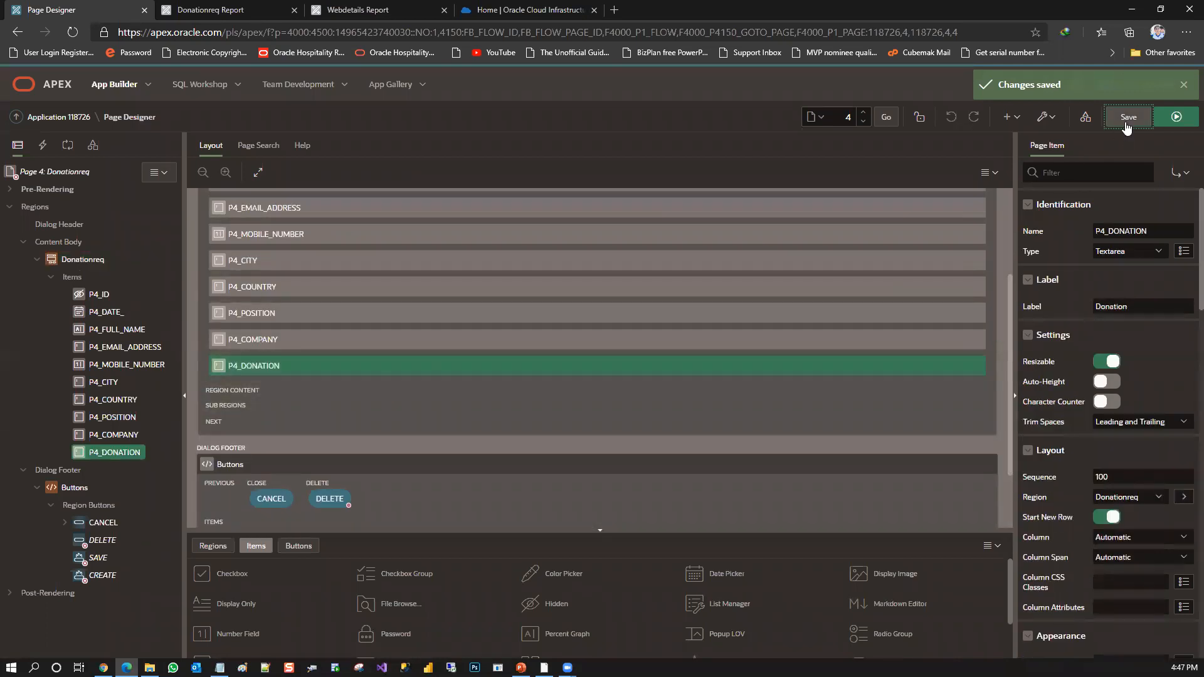
{"action": "left_click", "coordinate": [1176, 118]}
Reload the Donationreq report and check the fields at the end of a blank entry form
{"action": "left_click", "coordinate": [263, 6]}
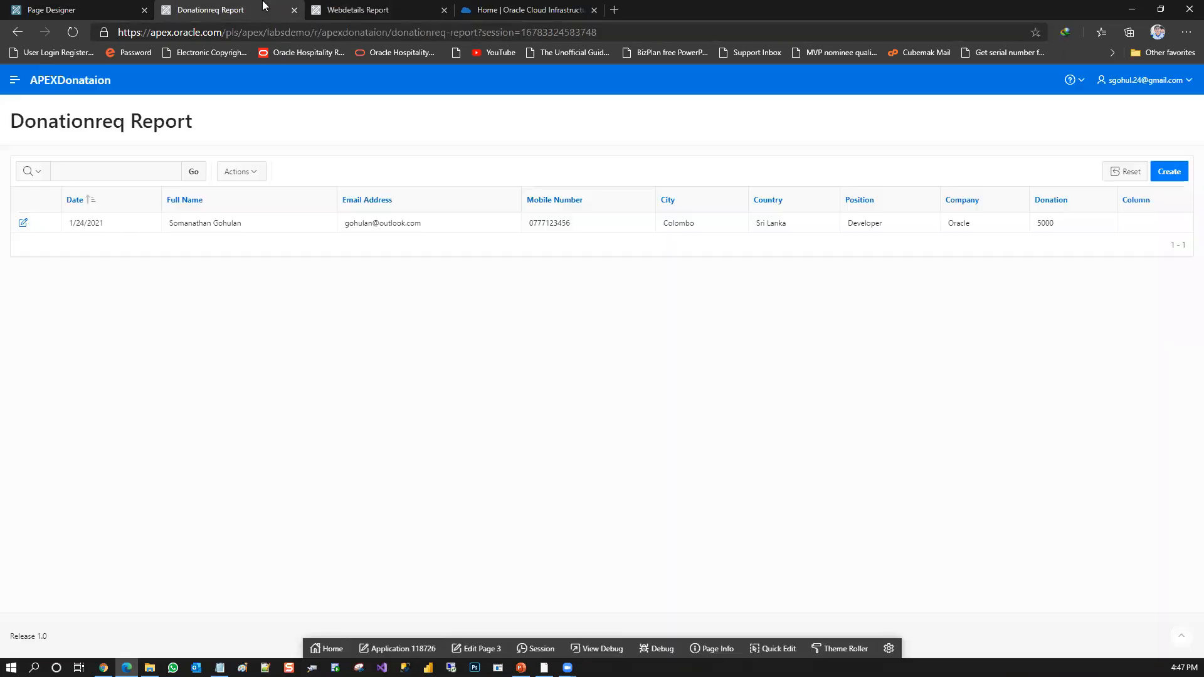
{"action": "key", "text": "F5"}
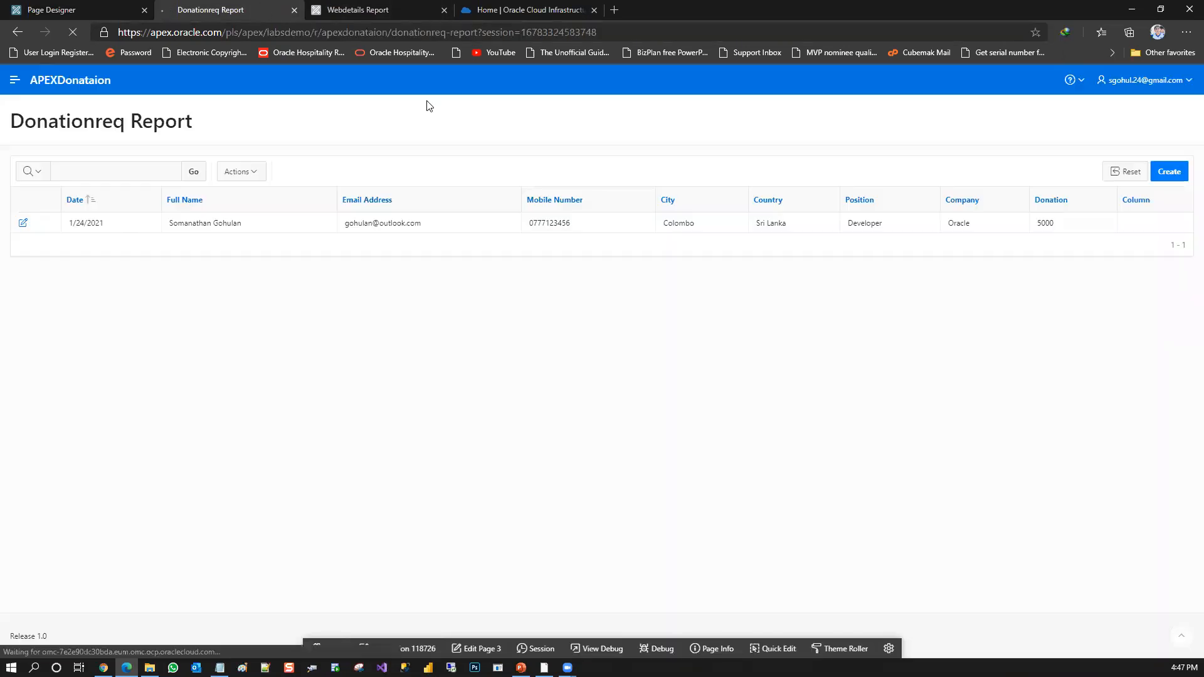
{"action": "left_click", "coordinate": [1170, 173]}
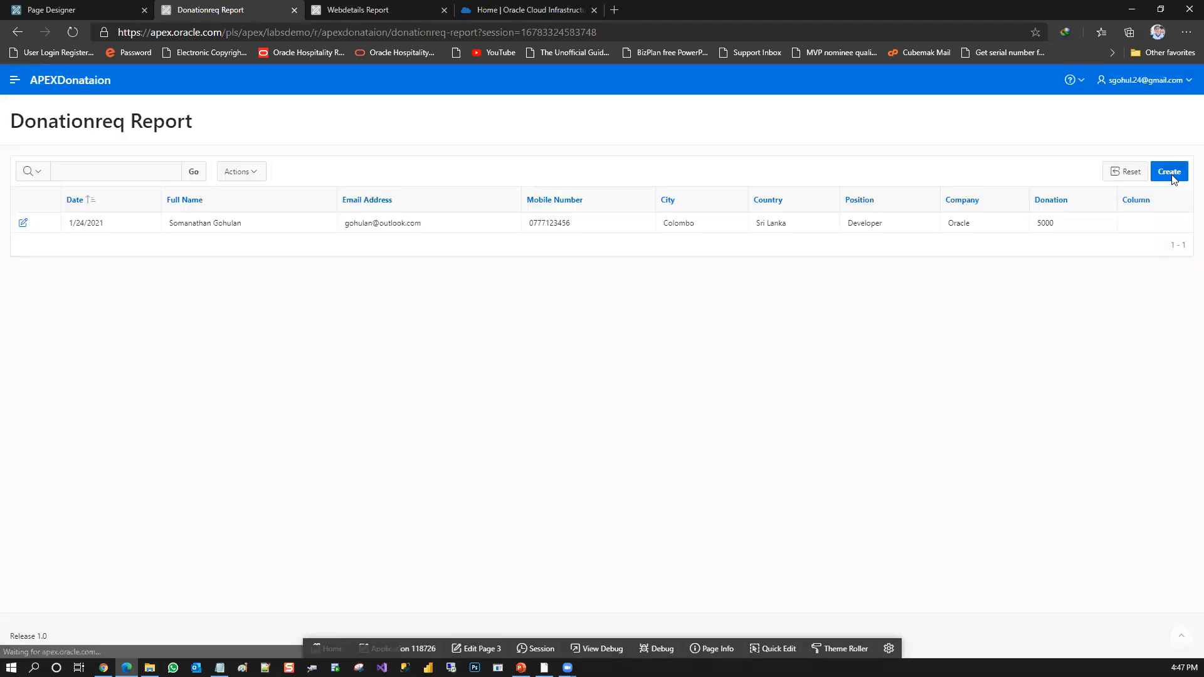
{"action": "left_click", "coordinate": [1173, 178]}
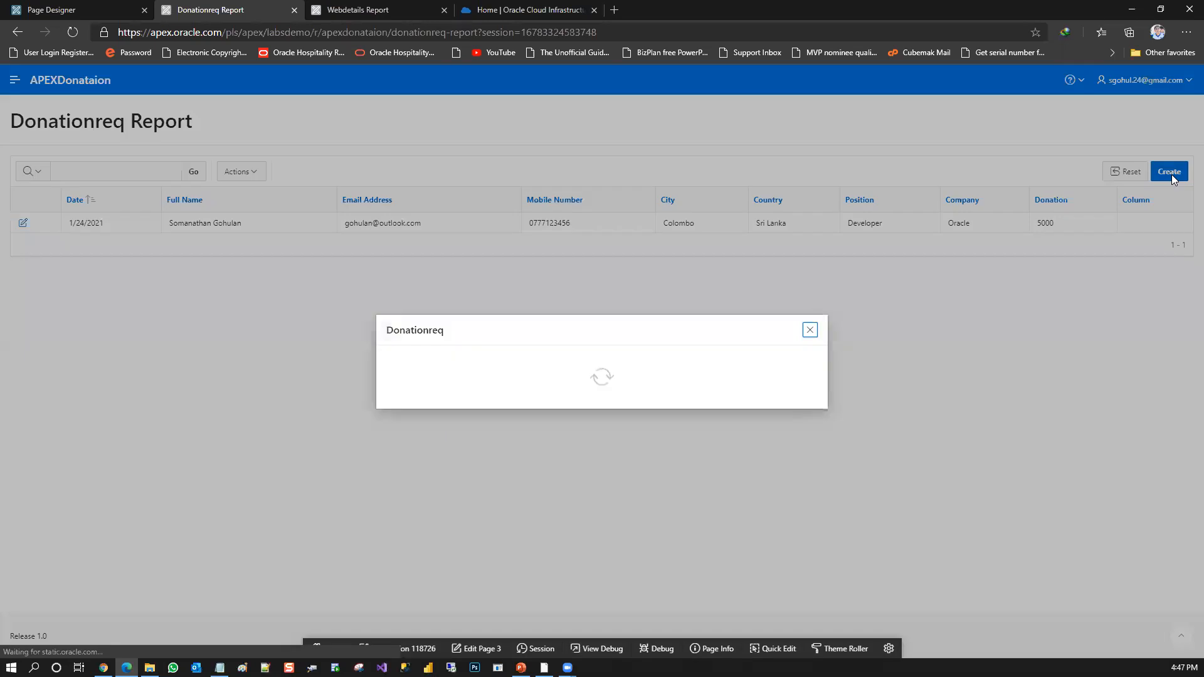
{"action": "left_click_drag", "start_coordinate": [825, 385], "coordinate": [838, 594]}
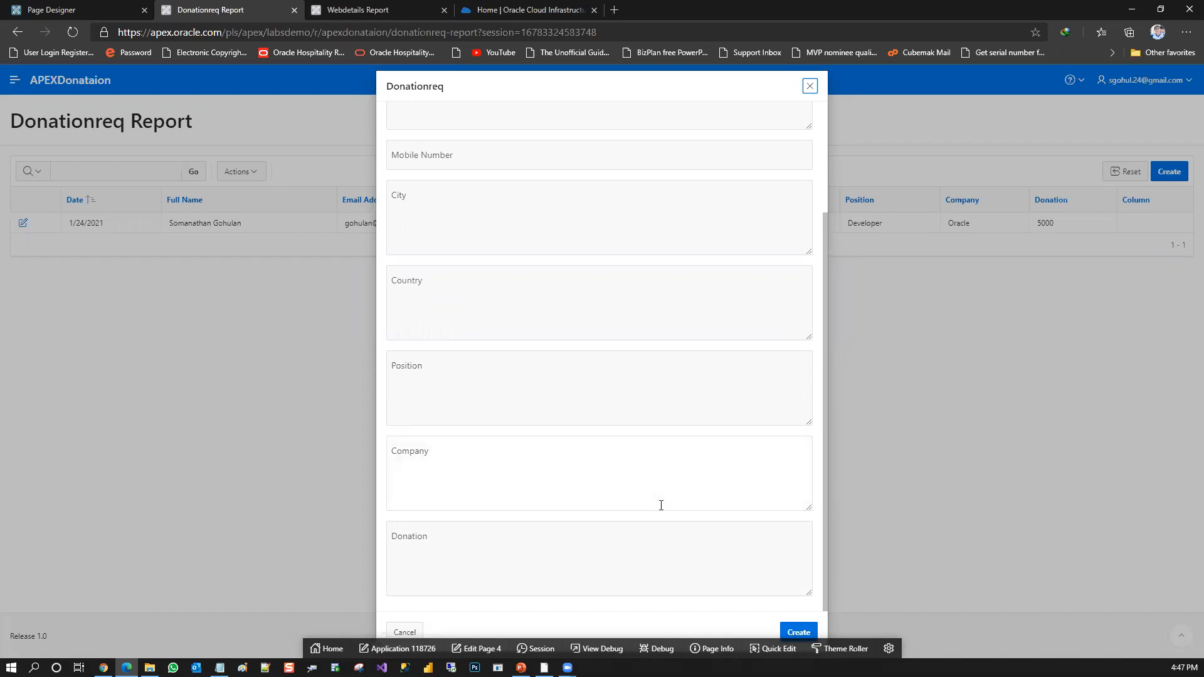
{"action": "left_click", "coordinate": [809, 86]}
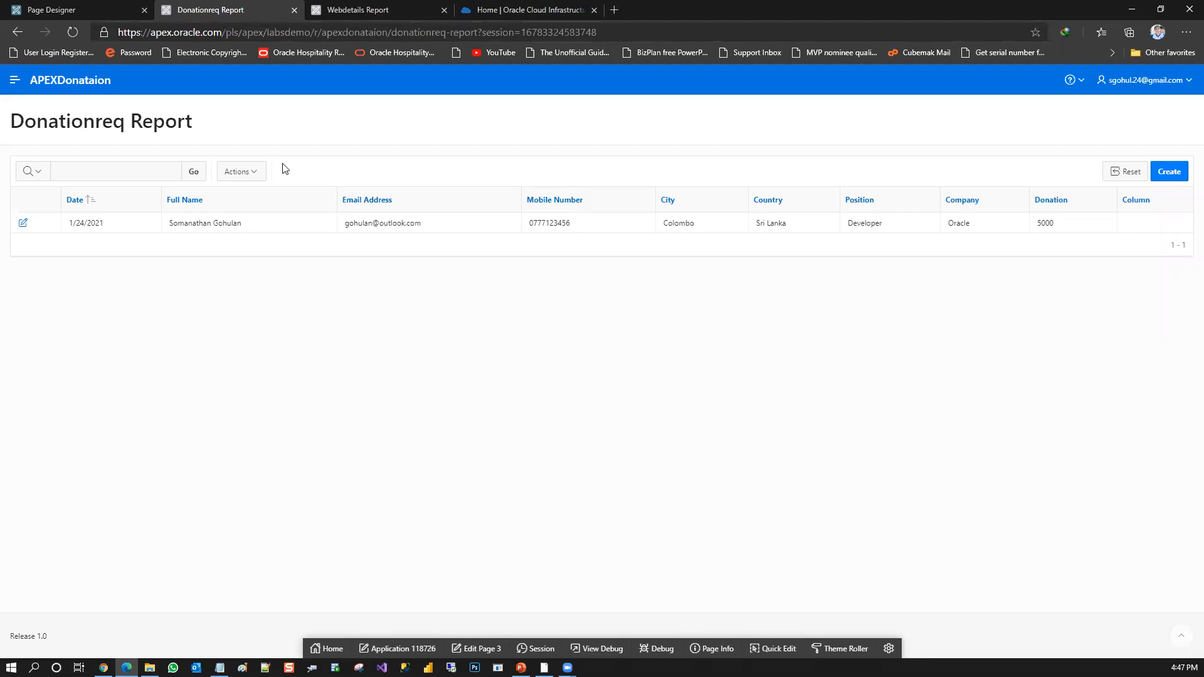
Open the DONATIONREQ table from SQL Workshop and view its stored data
{"action": "left_click", "coordinate": [113, 7]}
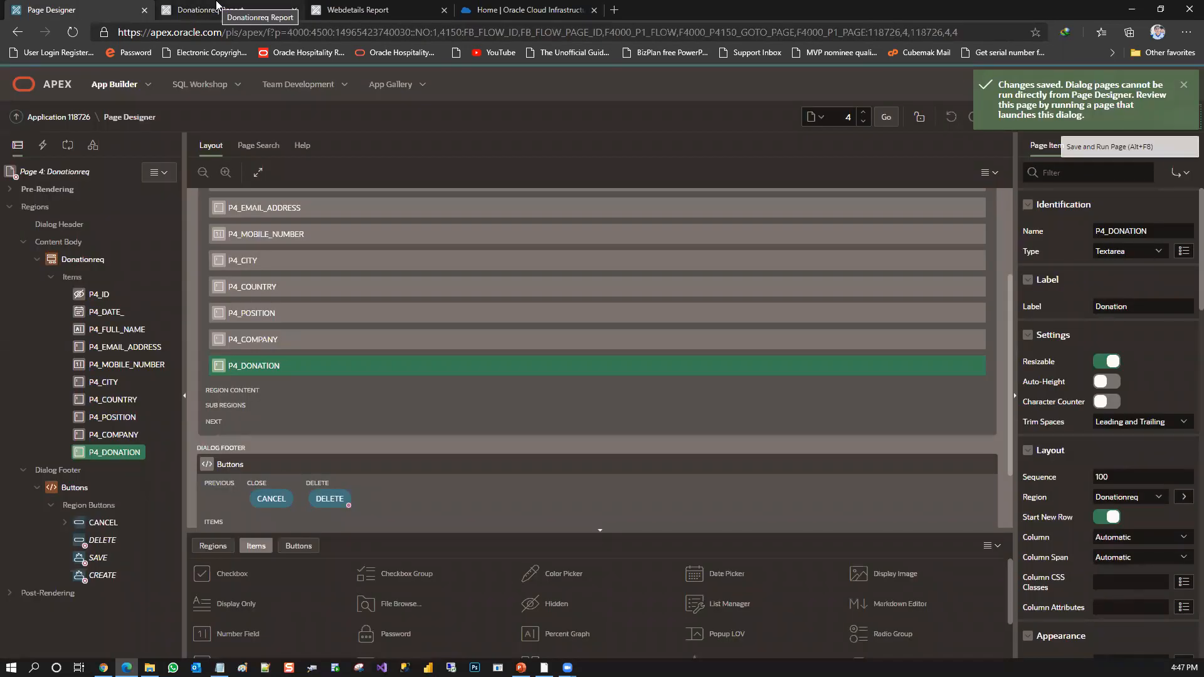
{"action": "left_click", "coordinate": [252, 5]}
{"action": "left_click", "coordinate": [113, 9]}
{"action": "left_click", "coordinate": [201, 88]}
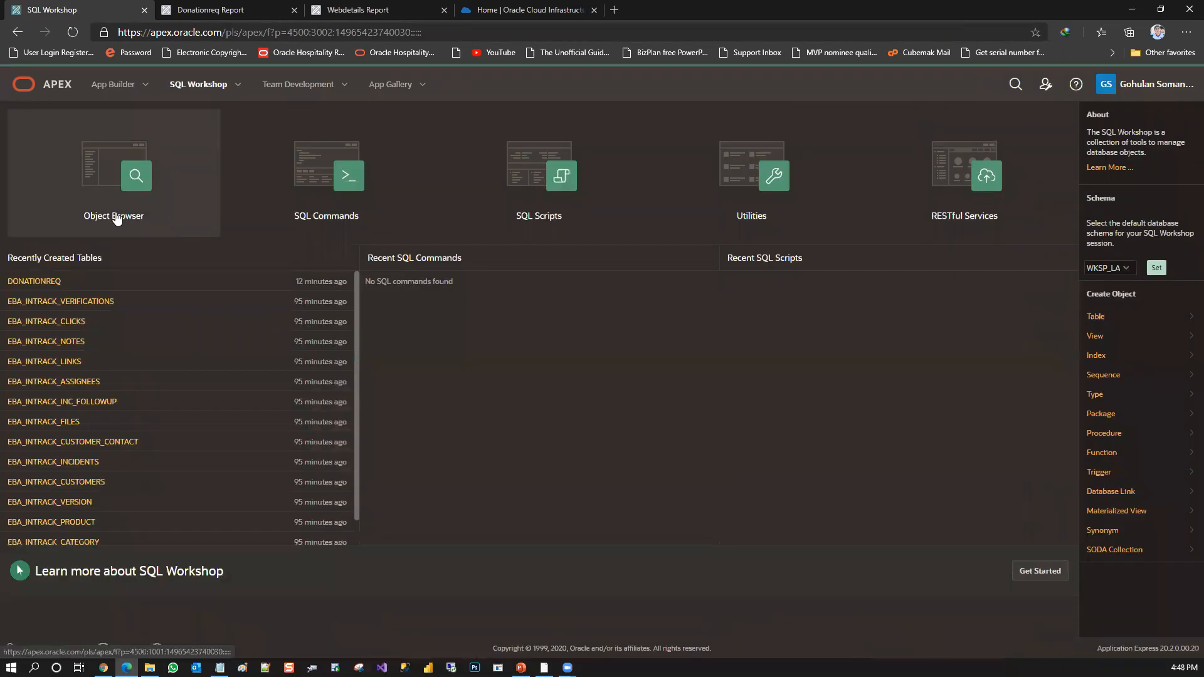
{"action": "left_click", "coordinate": [49, 282]}
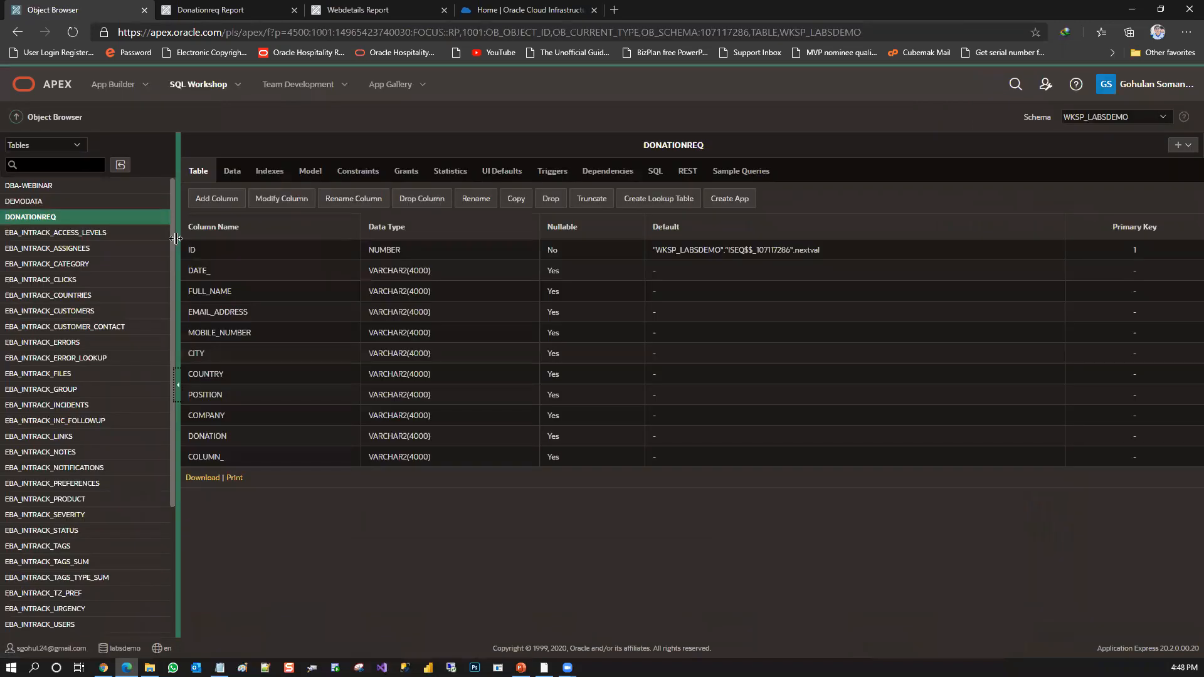
{"action": "left_click", "coordinate": [241, 174]}
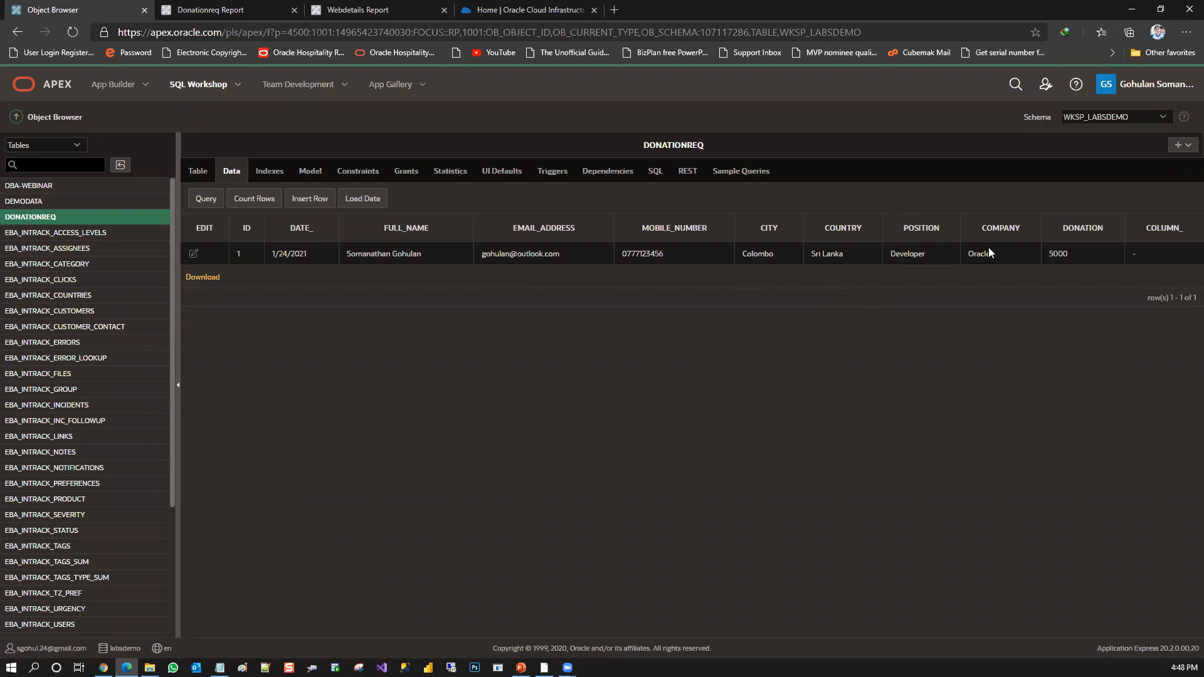
Compare the Webdetails report with the Donationreq report
{"action": "left_click", "coordinate": [326, 8]}
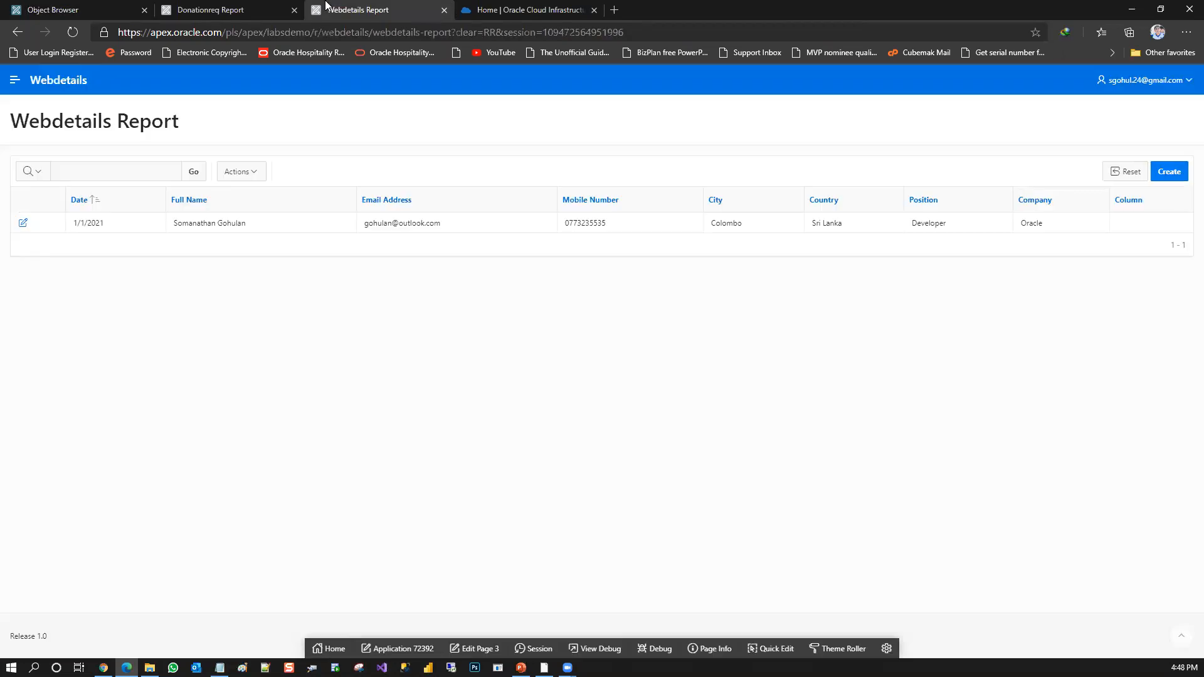
{"action": "left_click", "coordinate": [230, 7]}
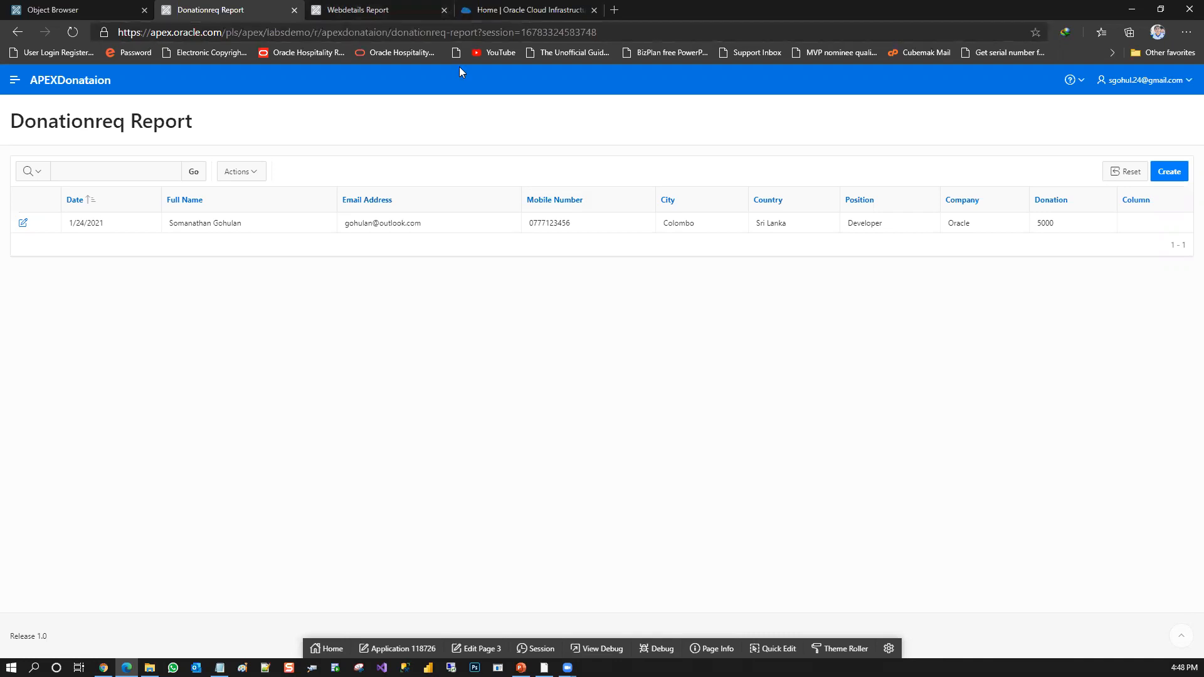
{"action": "left_click", "coordinate": [359, 7]}
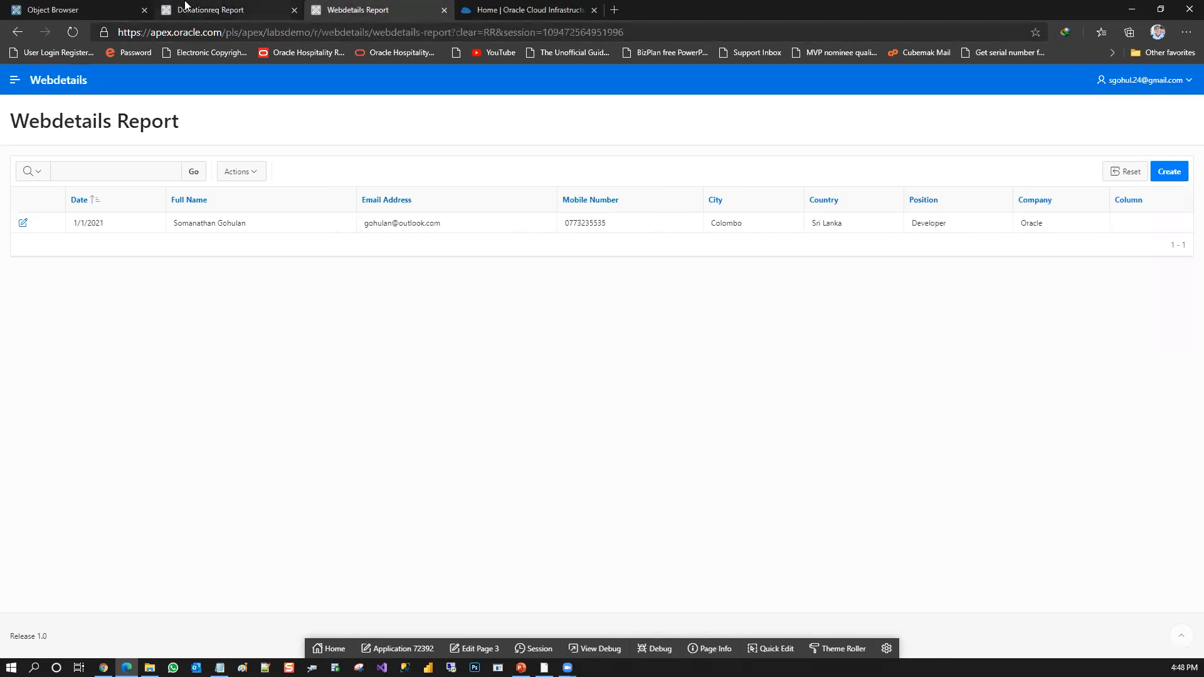
{"action": "left_click", "coordinate": [242, 9]}
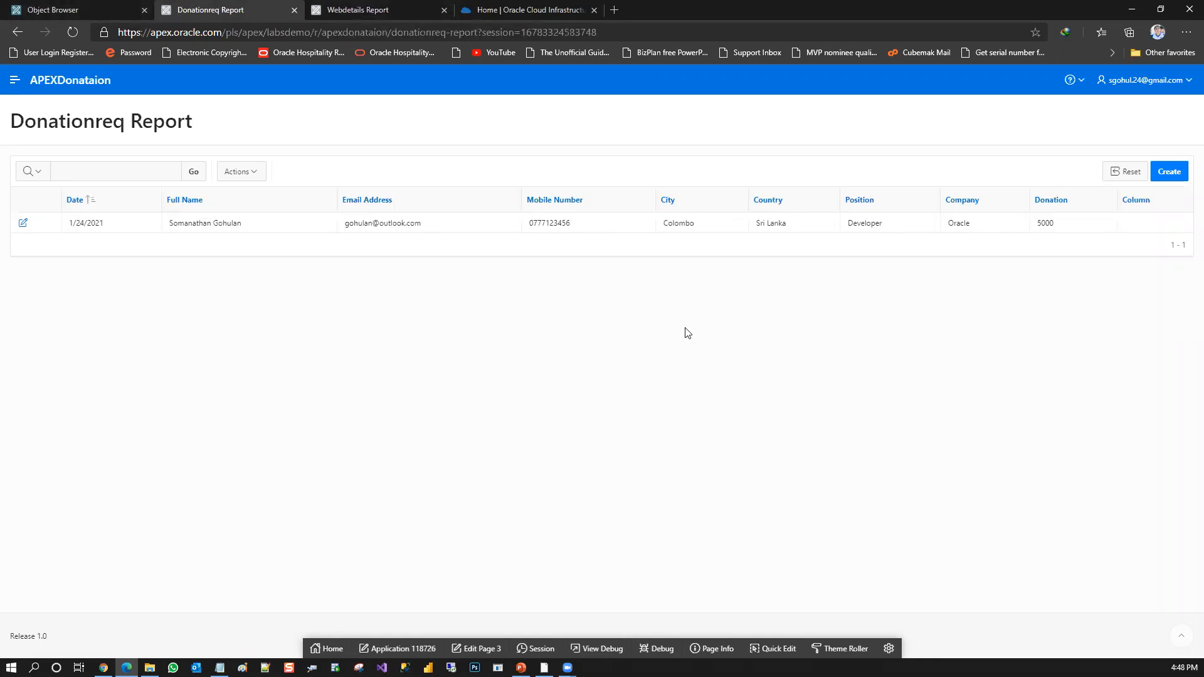
Open a blank Donationreq form and review its fields from Date to Donation
{"action": "left_click", "coordinate": [1181, 175]}
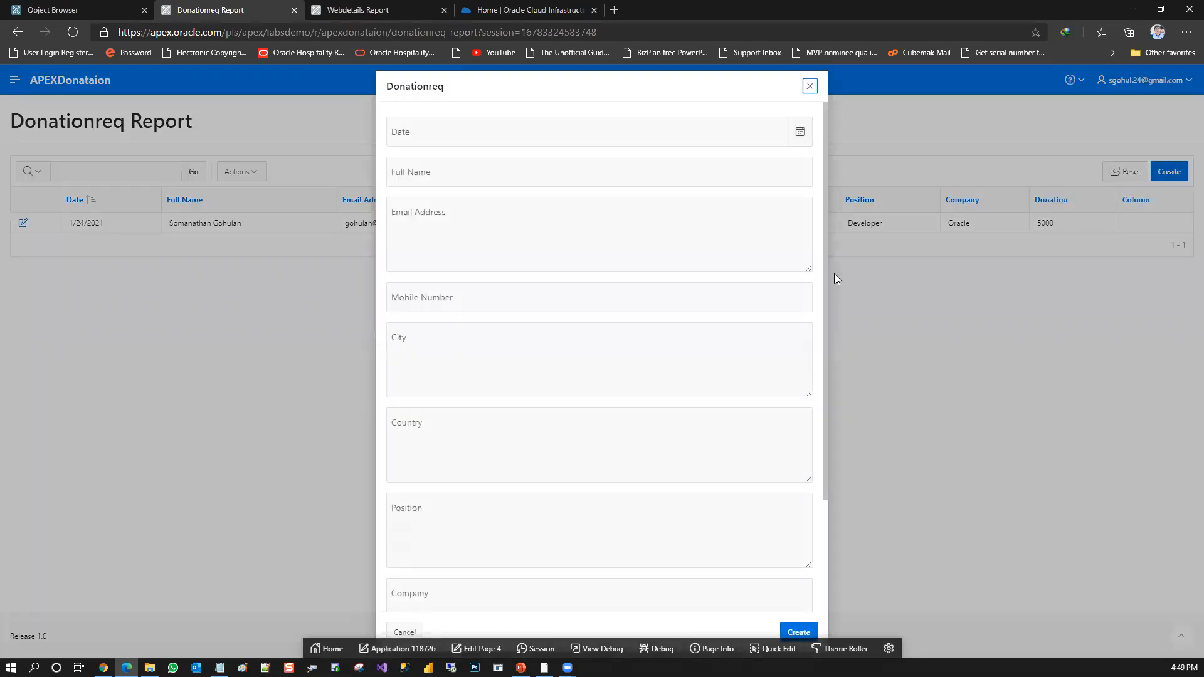
{"action": "left_click_drag", "start_coordinate": [821, 232], "coordinate": [822, 521]}
{"action": "left_click", "coordinate": [479, 210]}
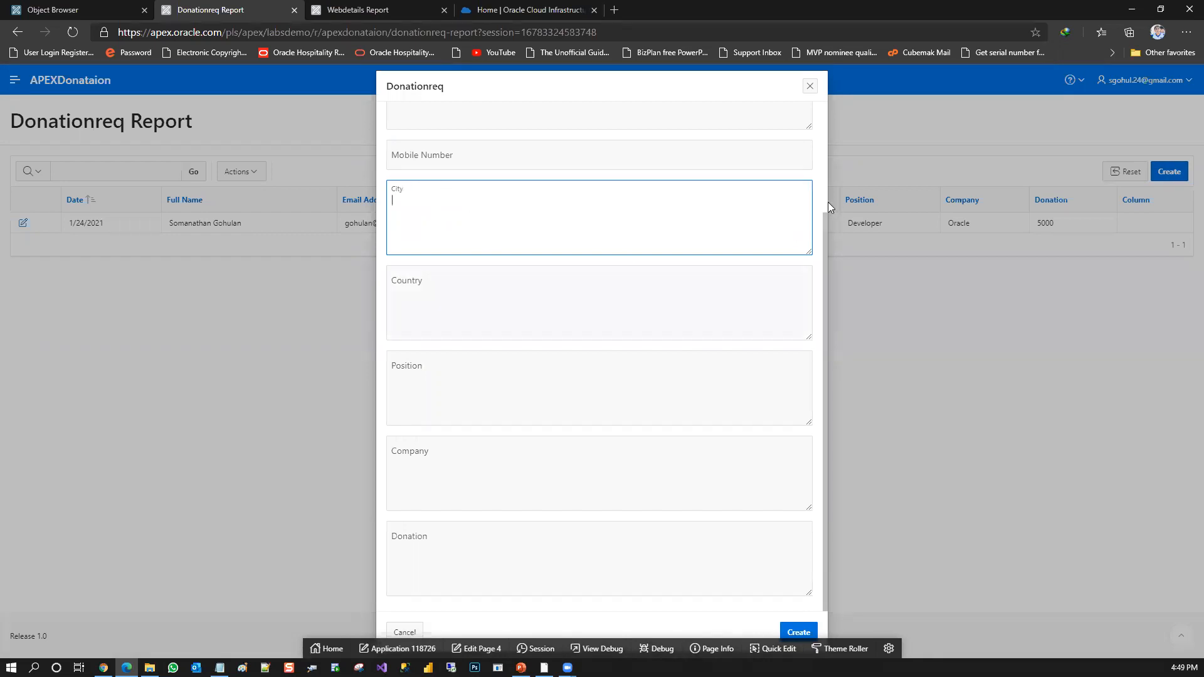
{"action": "left_click", "coordinate": [55, 577]}
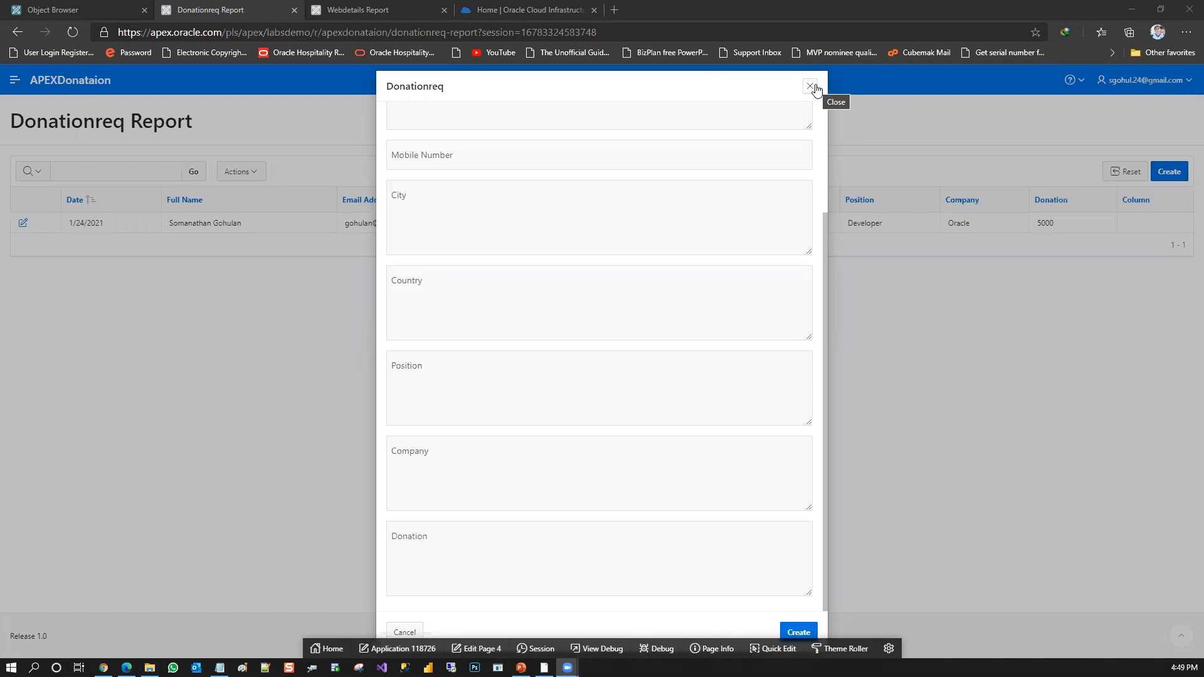
{"action": "left_click", "coordinate": [554, 227]}
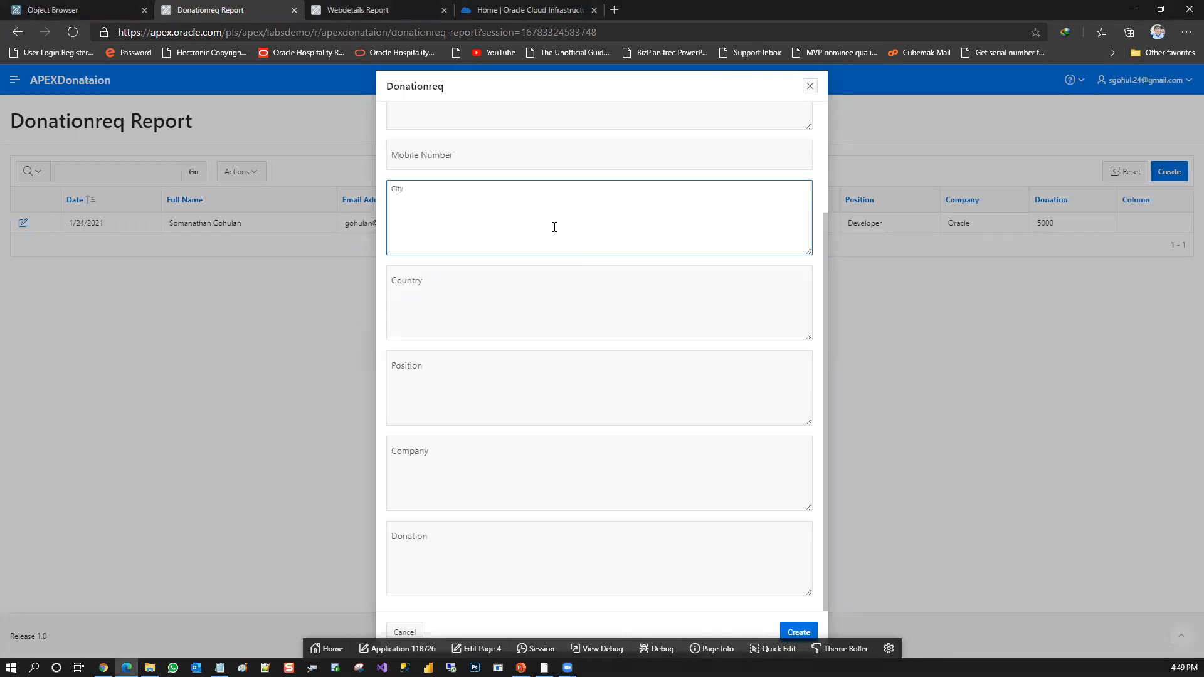
Start a new Donationreq entry, set its date to 1/22/2021 and enter the donor's full name
{"action": "left_click", "coordinate": [810, 86]}
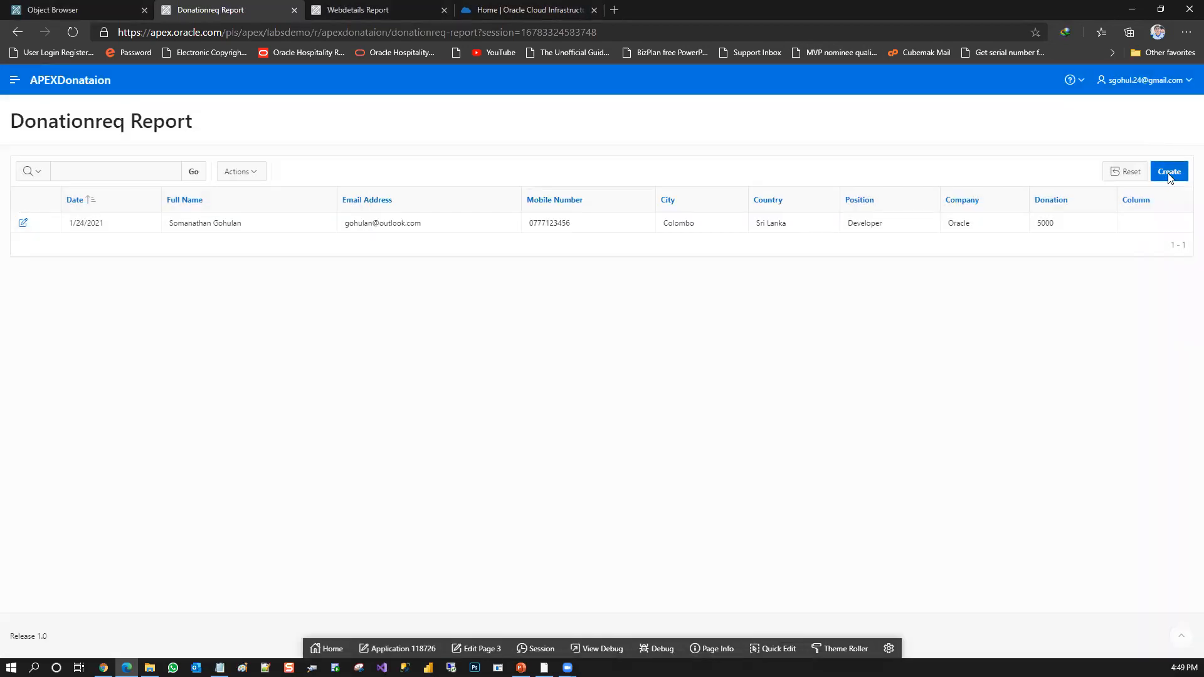
{"action": "left_click", "coordinate": [1170, 175]}
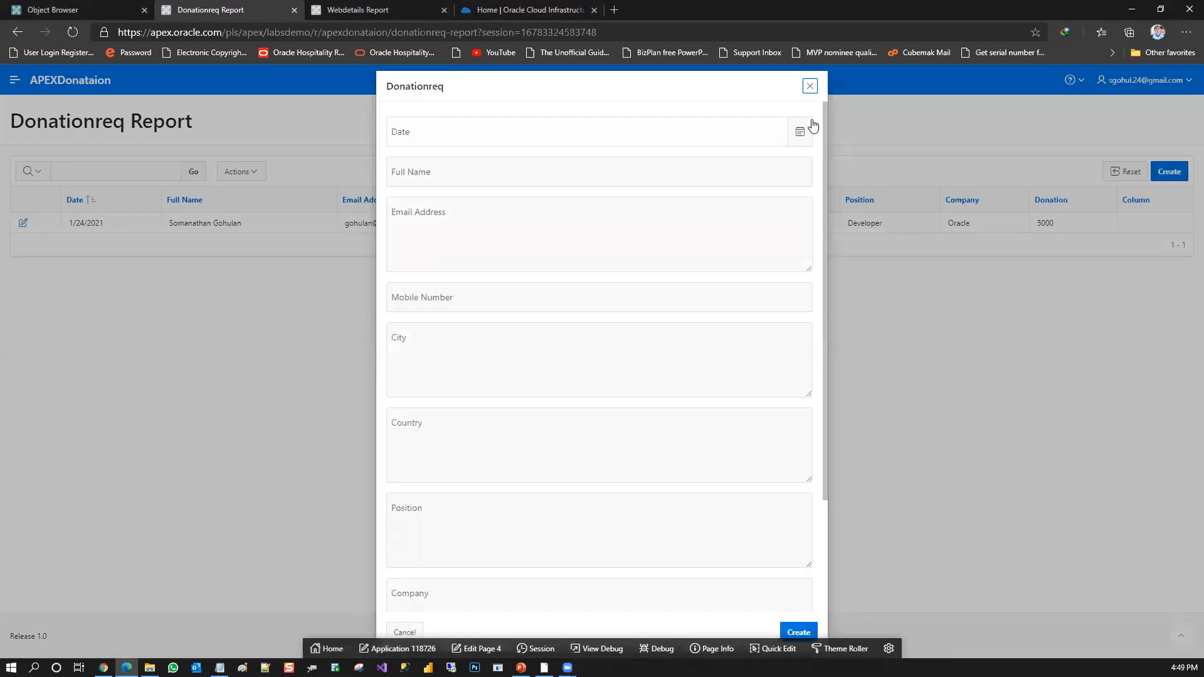
{"action": "left_click", "coordinate": [806, 132]}
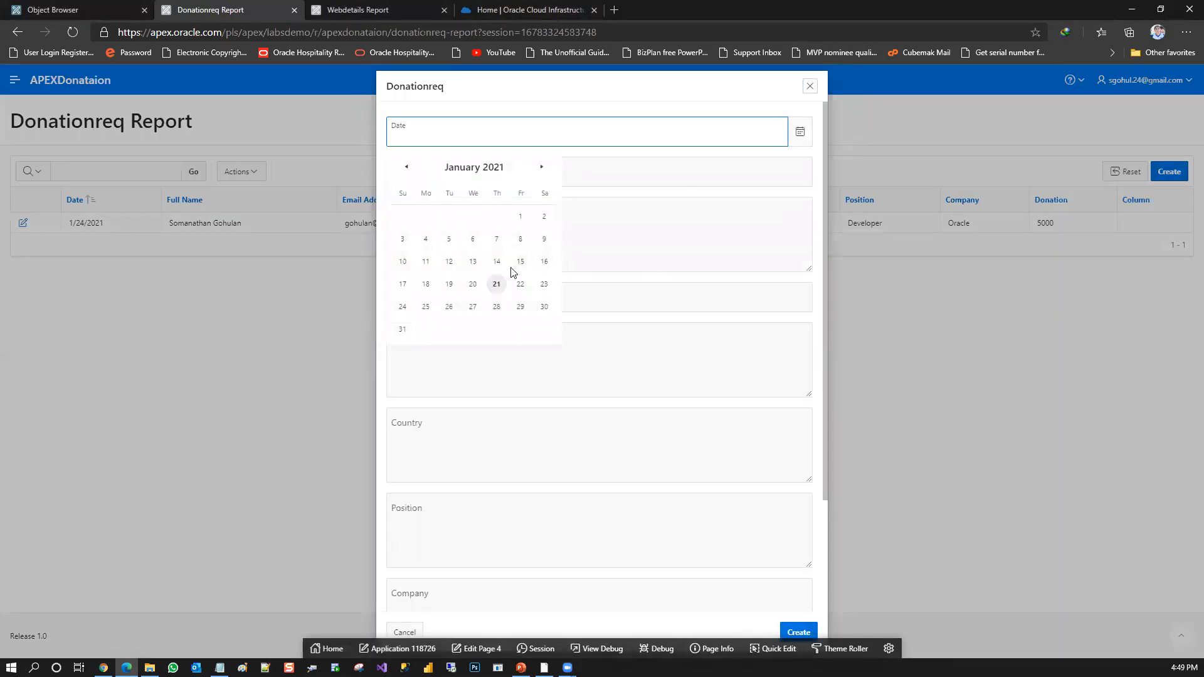
{"action": "left_click", "coordinate": [520, 285]}
{"action": "left_click", "coordinate": [470, 180]}
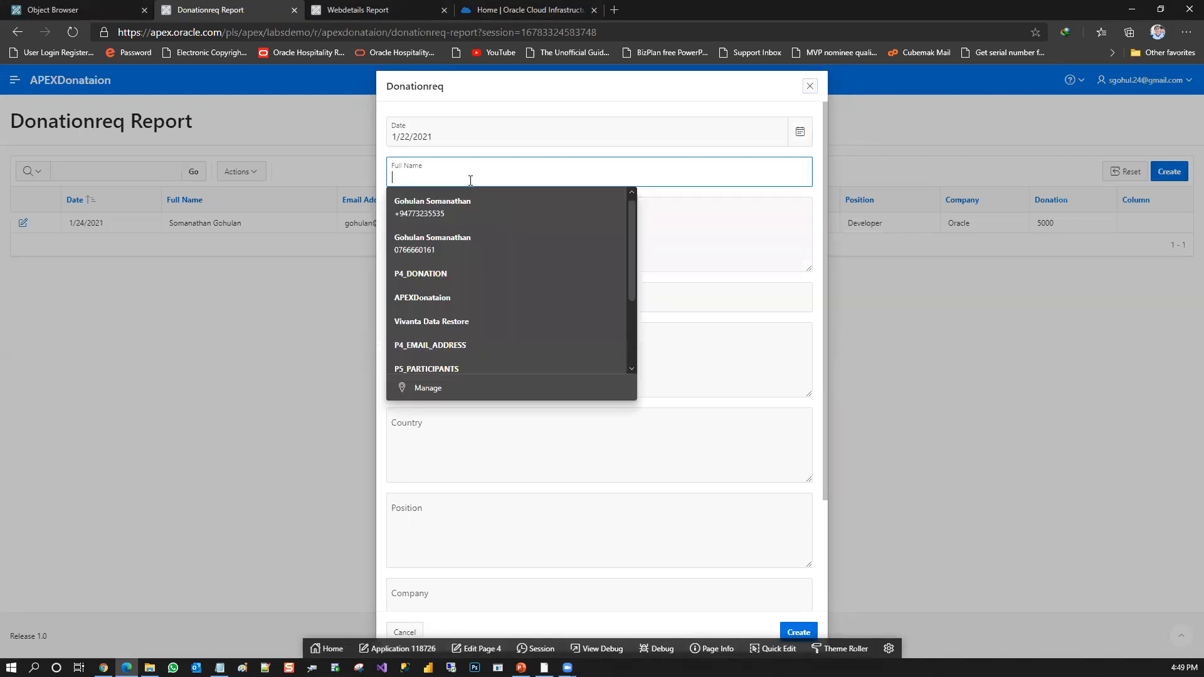
{"action": "type", "text": "Laksru"}
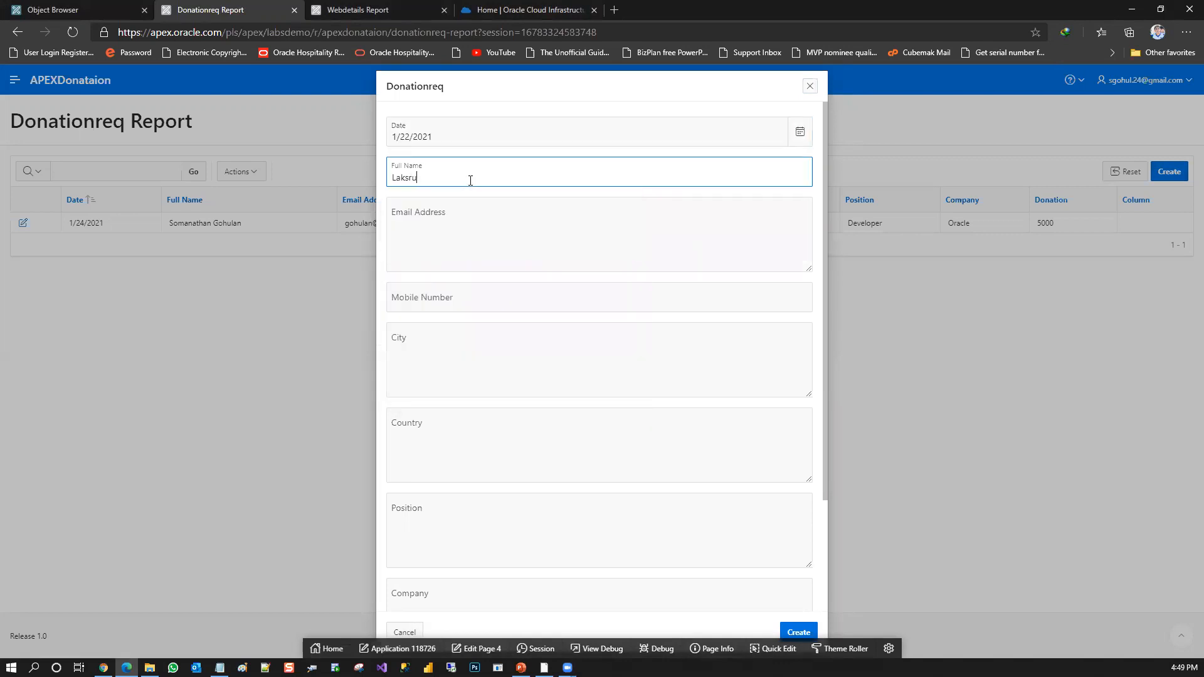
{"action": "type", "text": "i"}
{"action": "key", "text": "Tab"}
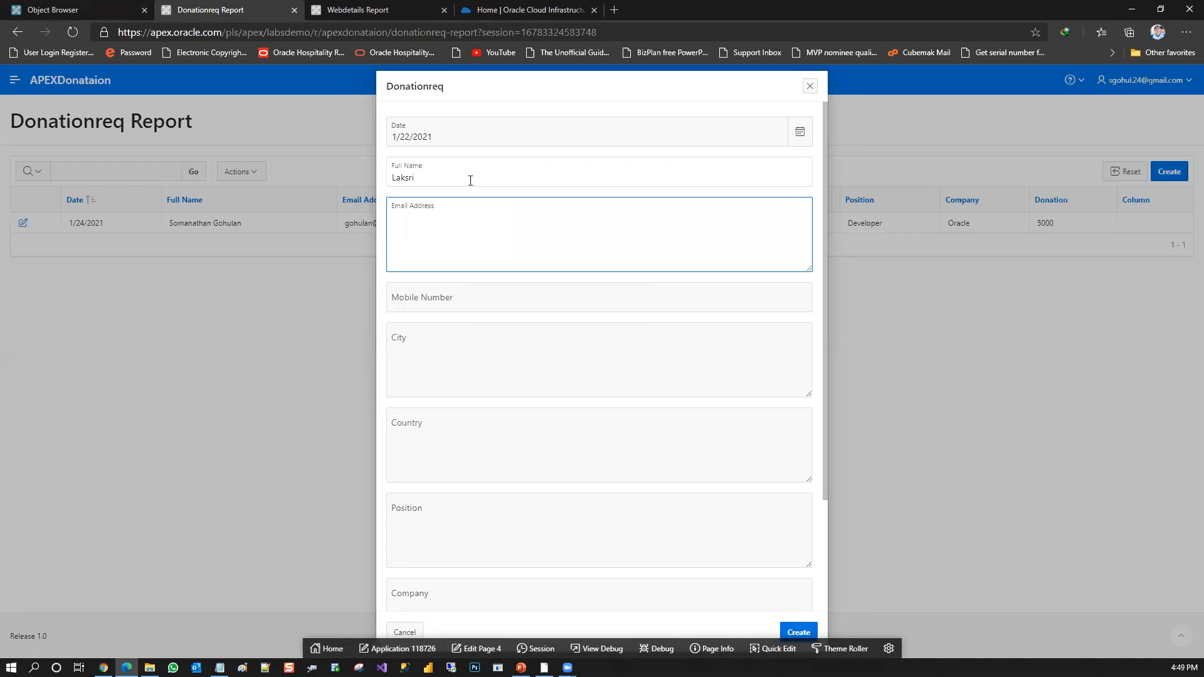
Fill in the donor's email address and mobile number
{"action": "key", "text": "Tab"}
{"action": "key", "text": "Tab"}
Fill in the city Kandy, country Sri Lanka, position Developer and company Oracle
{"action": "type", "text": "Kandy"}
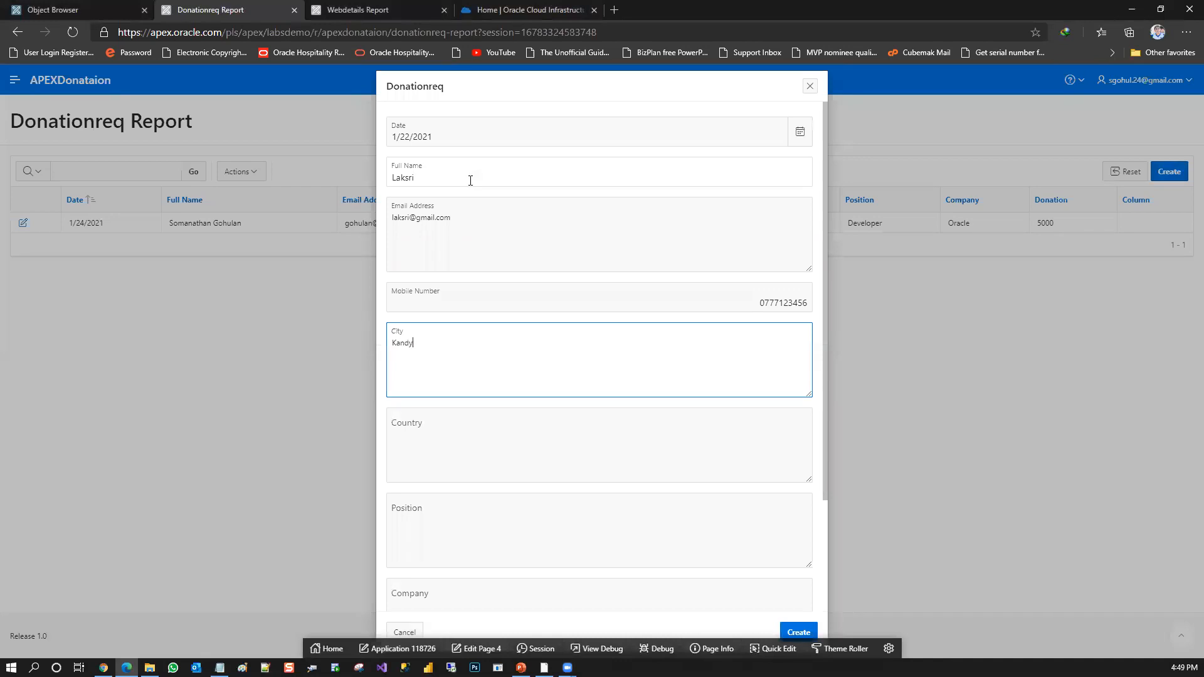
{"action": "key", "text": "Tab"}
{"action": "type", "text": "Sri Lanka"}
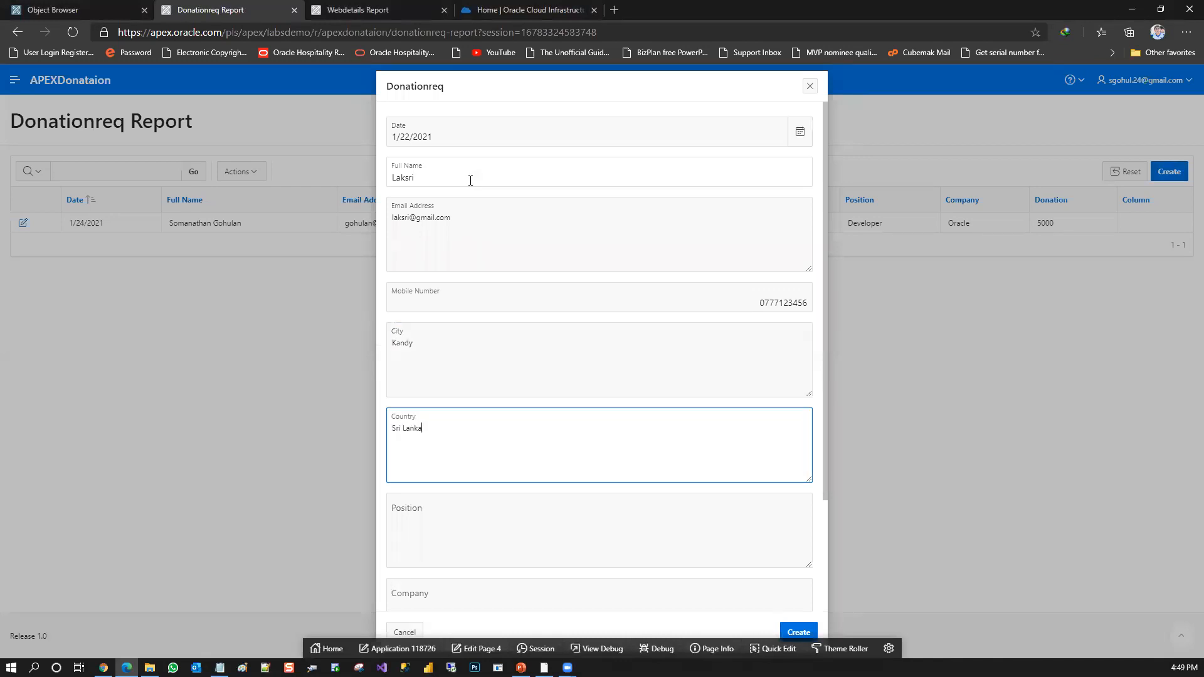
{"action": "key", "text": "Tab"}
{"action": "type", "text": "Developer"}
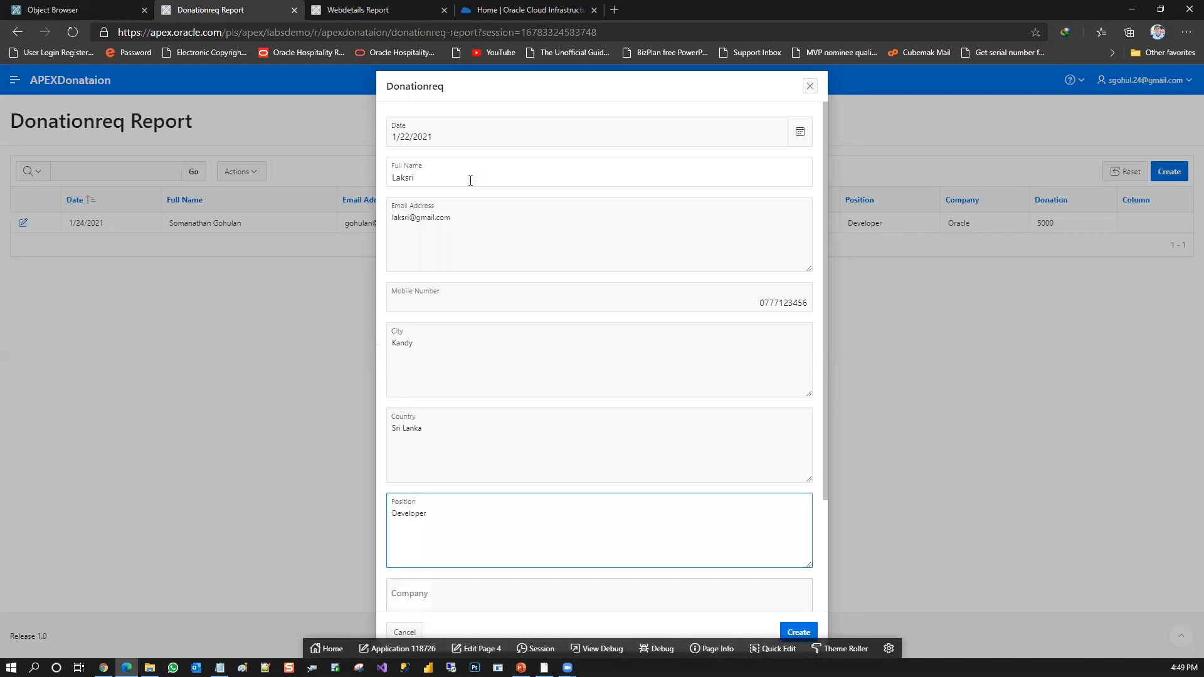
{"action": "key", "text": "Tab"}
{"action": "type", "text": "Oracle"}
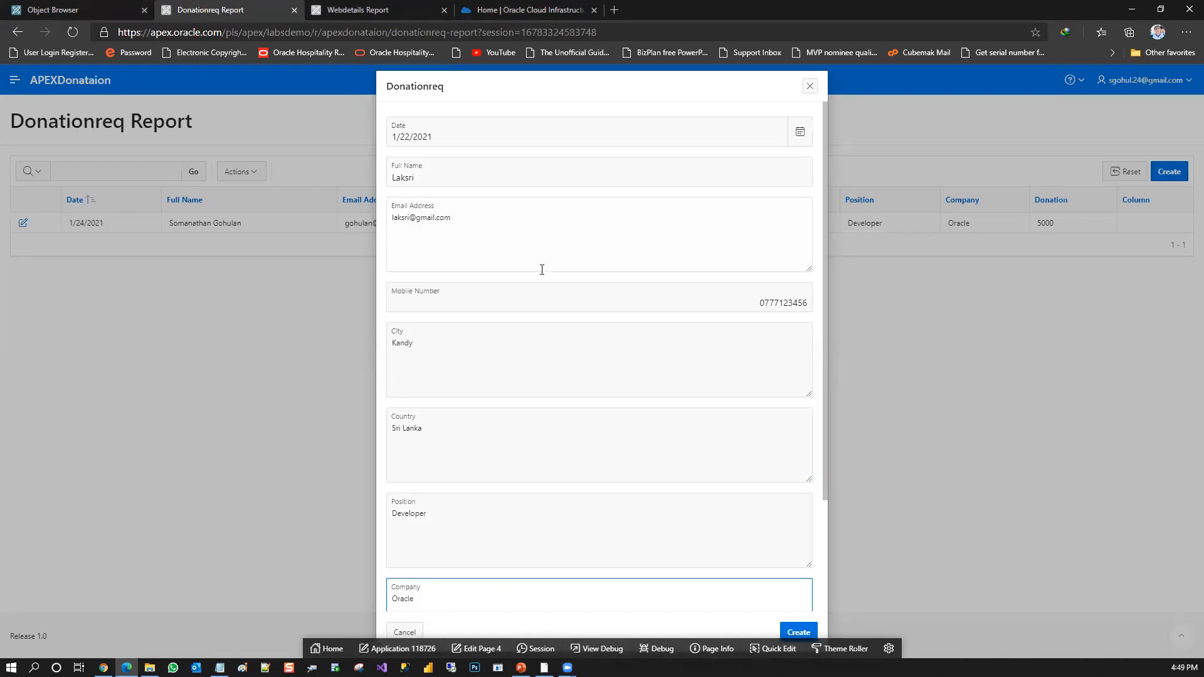
Set the donation to 1000 and create the record
{"action": "left_click_drag", "start_coordinate": [823, 333], "coordinate": [828, 493]}
{"action": "left_click", "coordinate": [645, 550]}
{"action": "type", "text": "1000"}
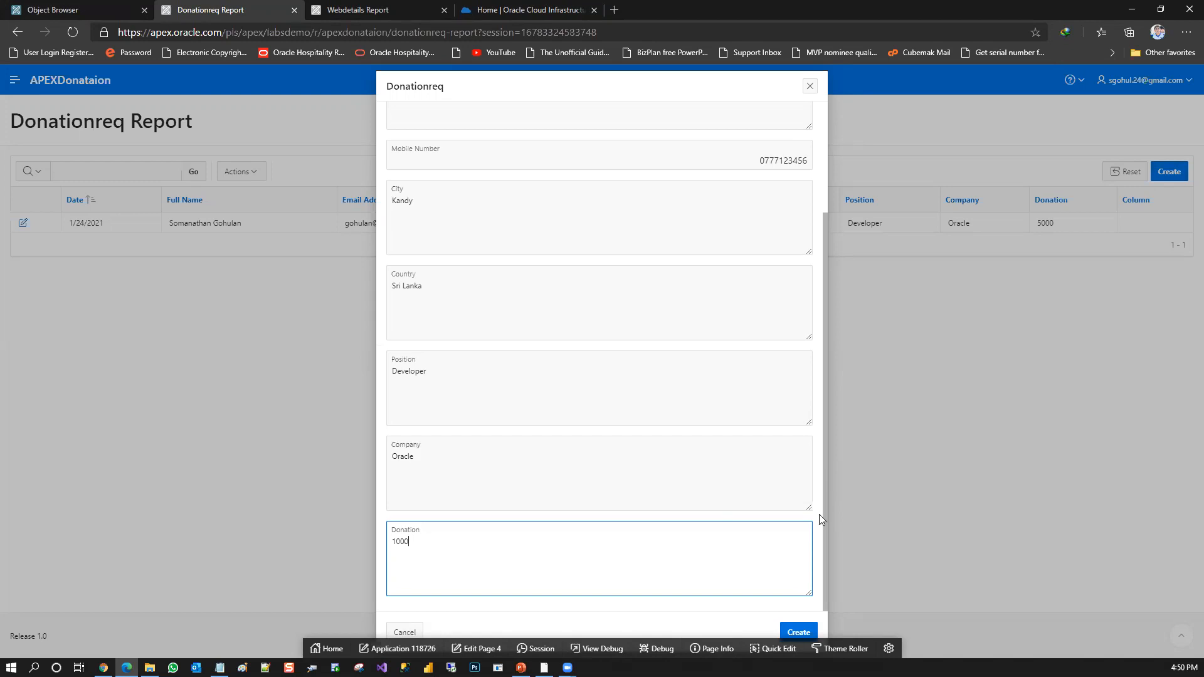
{"action": "left_click", "coordinate": [797, 633]}
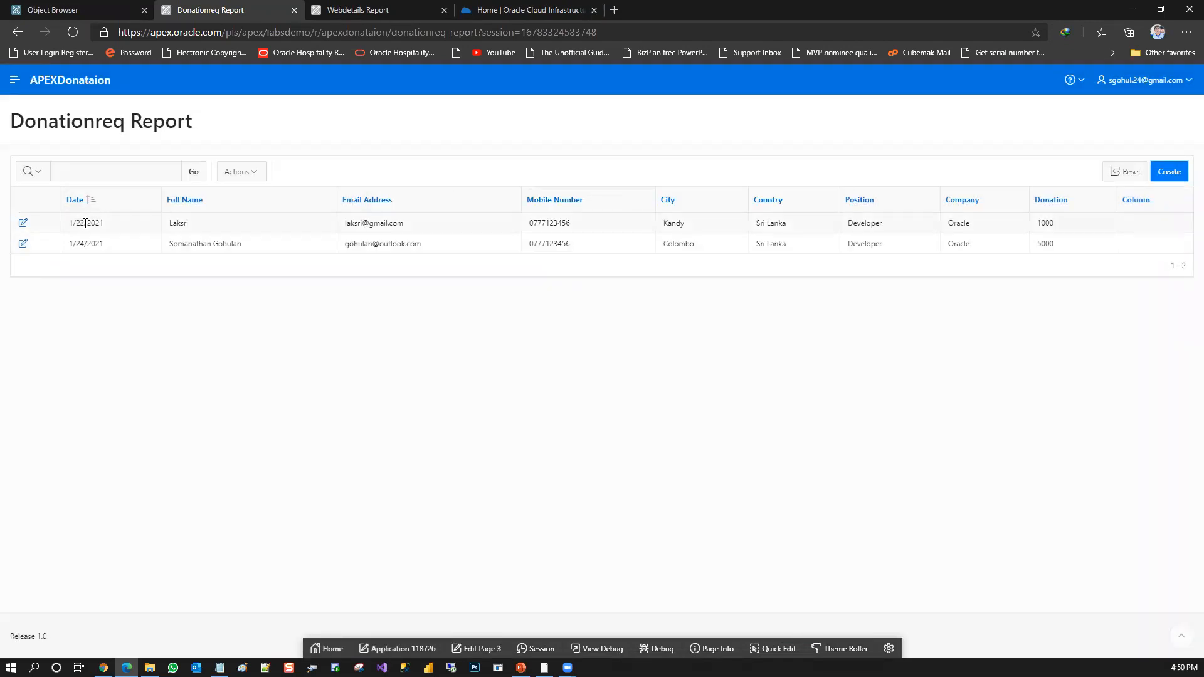
Start another Donationreq entry, set its date to 1/23/2021 and enter the second donor's full name
{"action": "left_click", "coordinate": [1174, 172]}
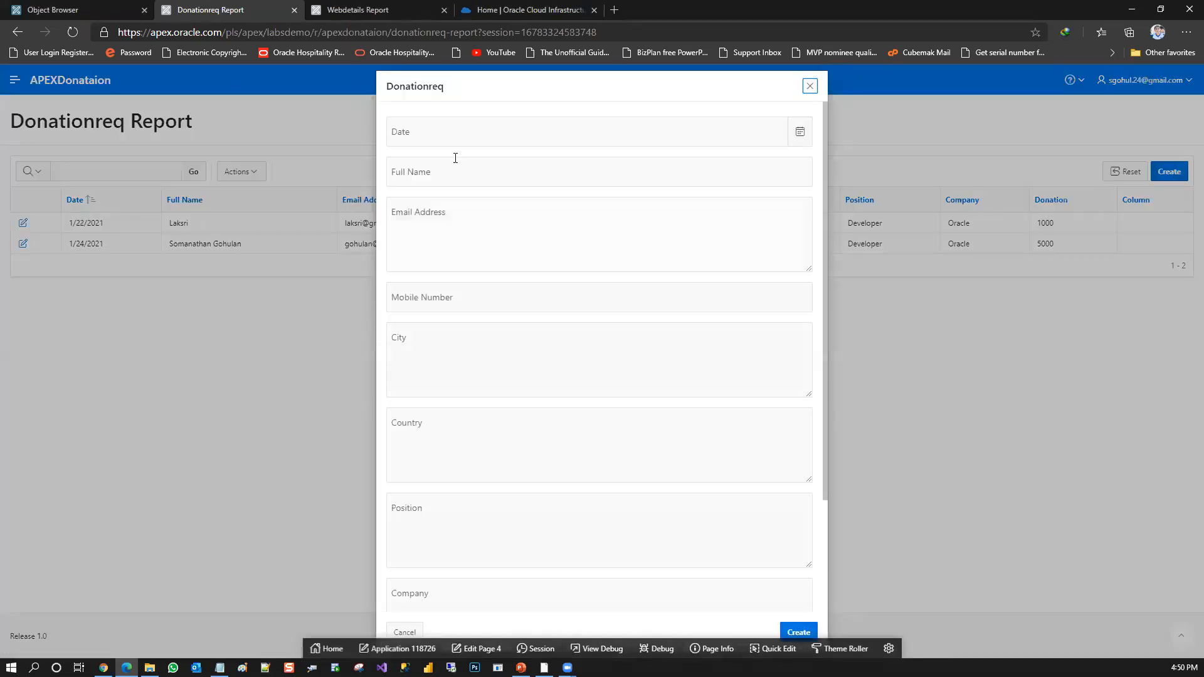
{"action": "left_click", "coordinate": [464, 138]}
{"action": "left_click", "coordinate": [789, 132]}
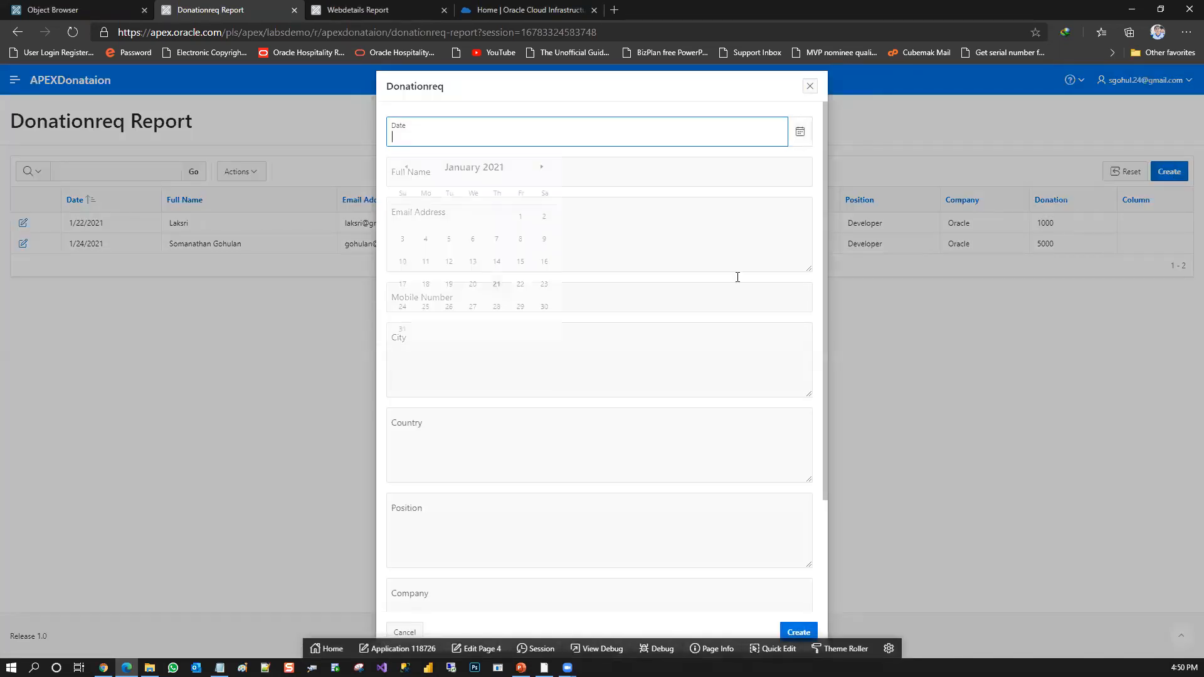
{"action": "left_click", "coordinate": [540, 284]}
{"action": "left_click", "coordinate": [481, 182]}
{"action": "type", "text": "Asr"}
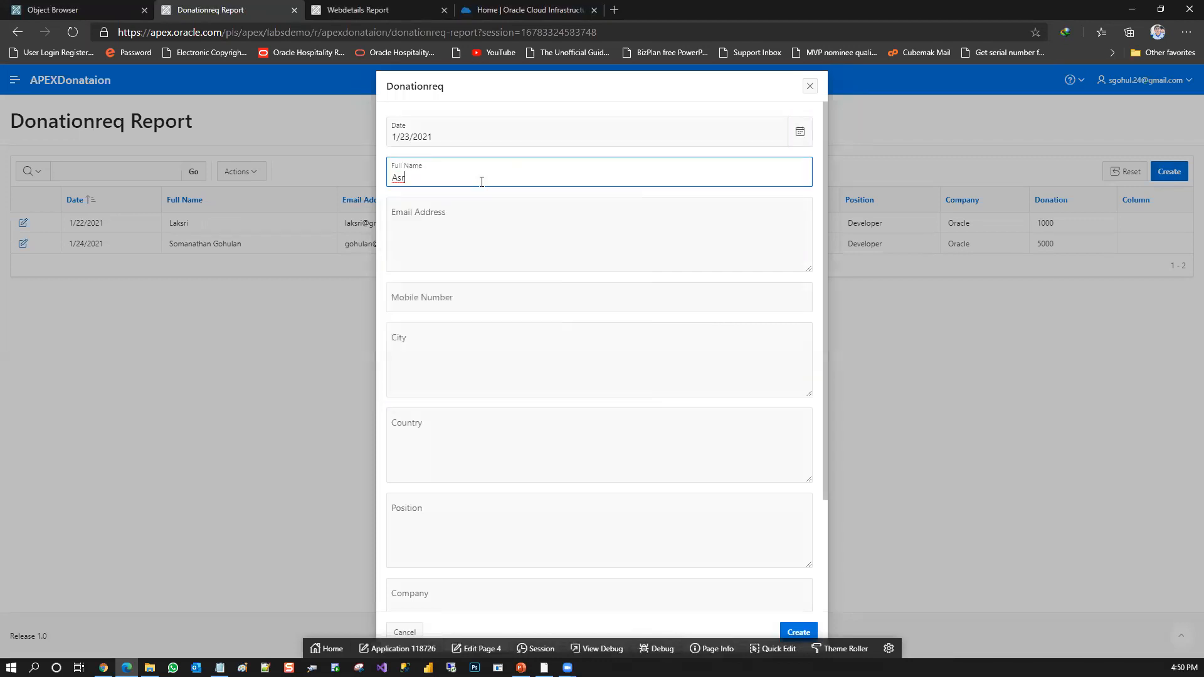
{"action": "key", "text": "BackSpace"}
{"action": "type", "text": "iri"}
{"action": "key", "text": "Tab"}
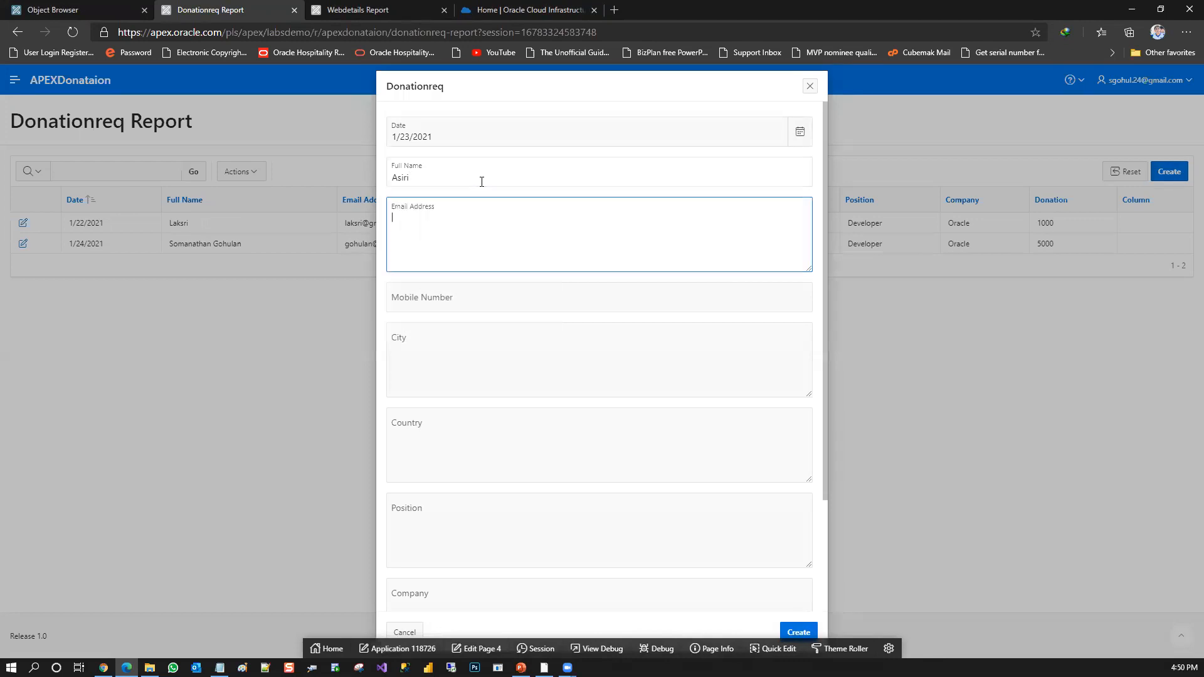
Fill in the second donor's email address and mobile number
{"action": "key", "text": "Tab"}
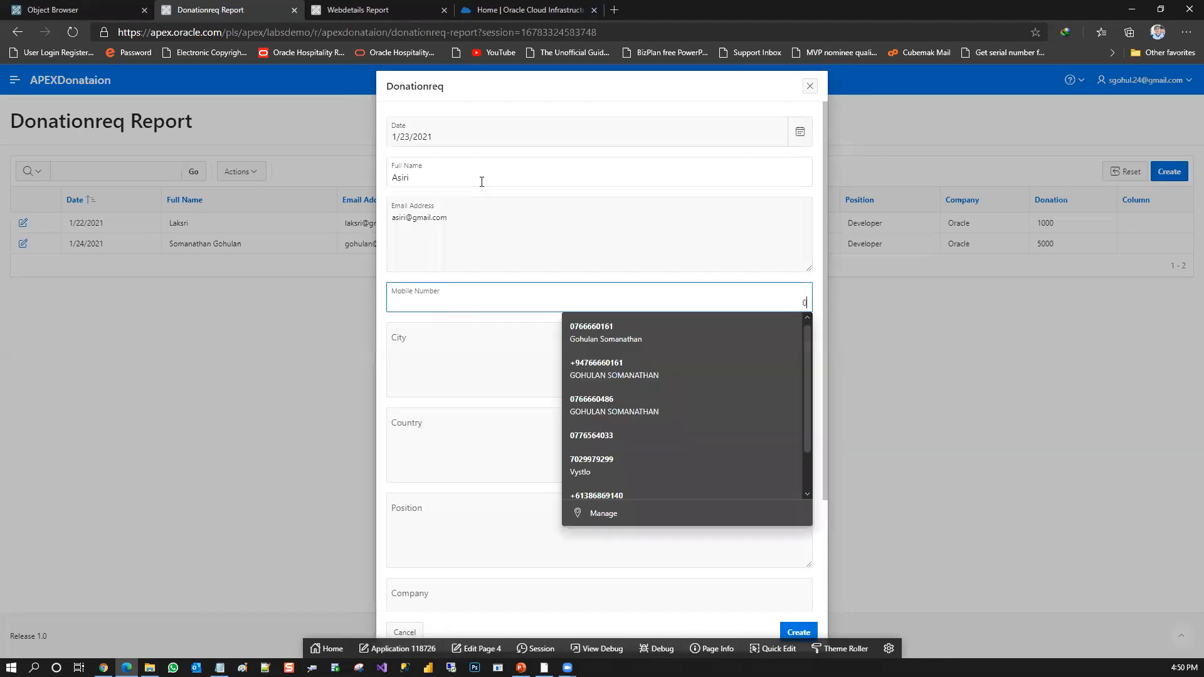
{"action": "key", "text": "Tab"}
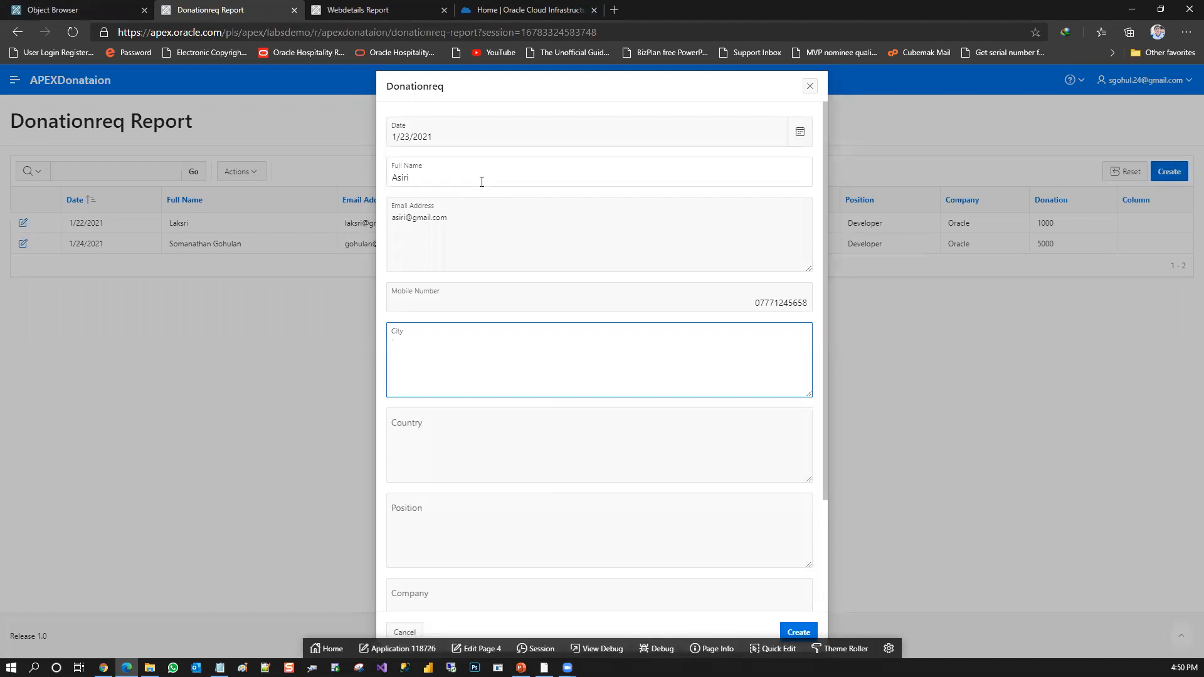
Fill in the city Galle, country Sri Lanka, position DBA and company Oracle
{"action": "type", "text": "Galle"}
{"action": "key", "text": "Tab"}
{"action": "type", "text": "Sri Lanka"}
{"action": "key", "text": "Tab"}
{"action": "type", "text": "De"}
{"action": "key", "text": "BackSpace"}
{"action": "key", "text": "BackSpace"}
{"action": "type", "text": "DBA"}
{"action": "key", "text": "Tab"}
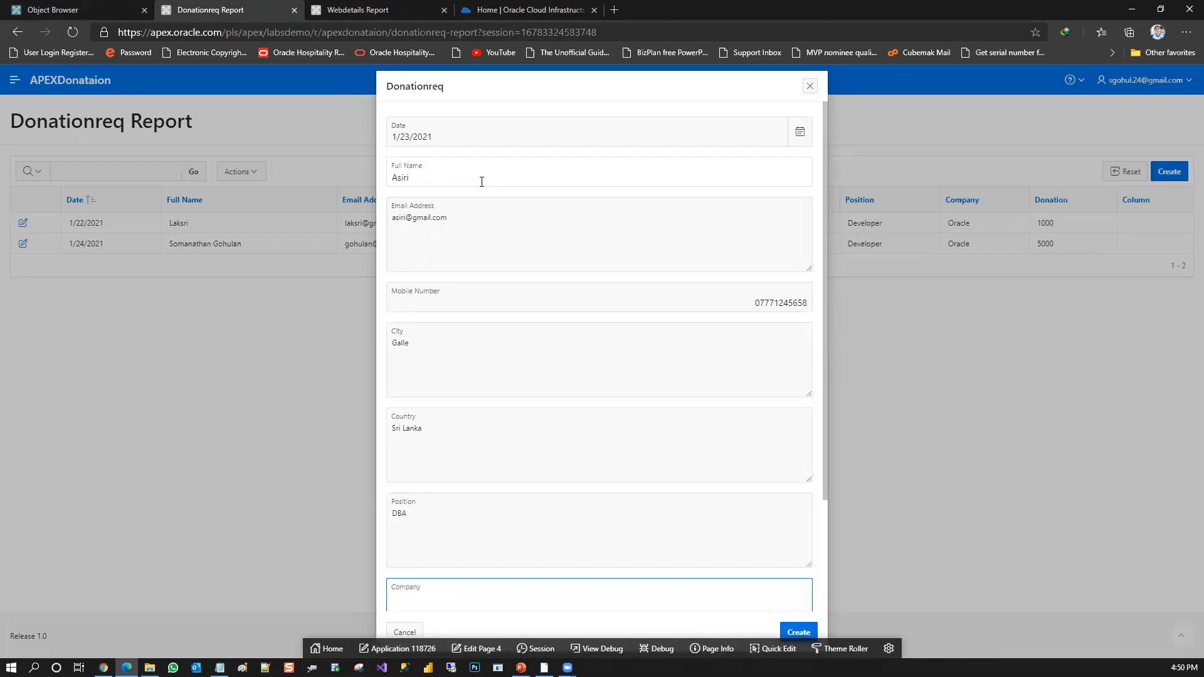
{"action": "type", "text": "Oracle"}
Set the donation to 10,000 and create the second donor's record
{"action": "scroll", "coordinate": [823, 524], "scroll_direction": "down", "scroll_amount": 3}
{"action": "left_click", "coordinate": [639, 553]}
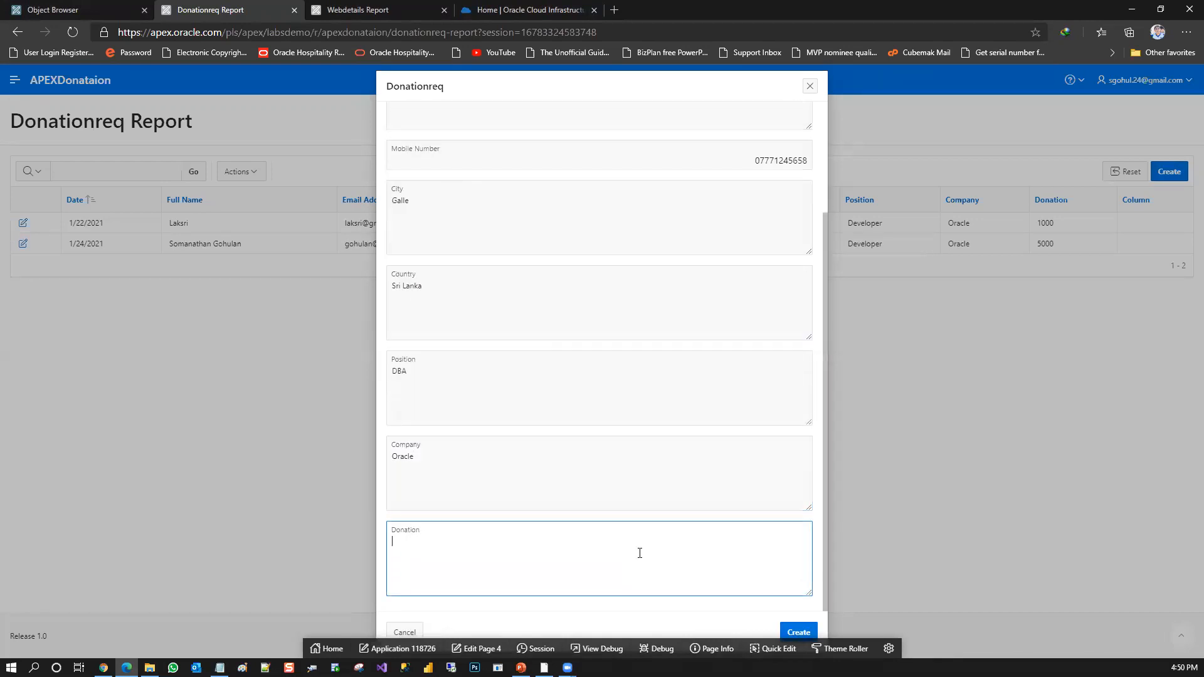
{"action": "type", "text": "10,000"}
{"action": "left_click", "coordinate": [798, 633]}
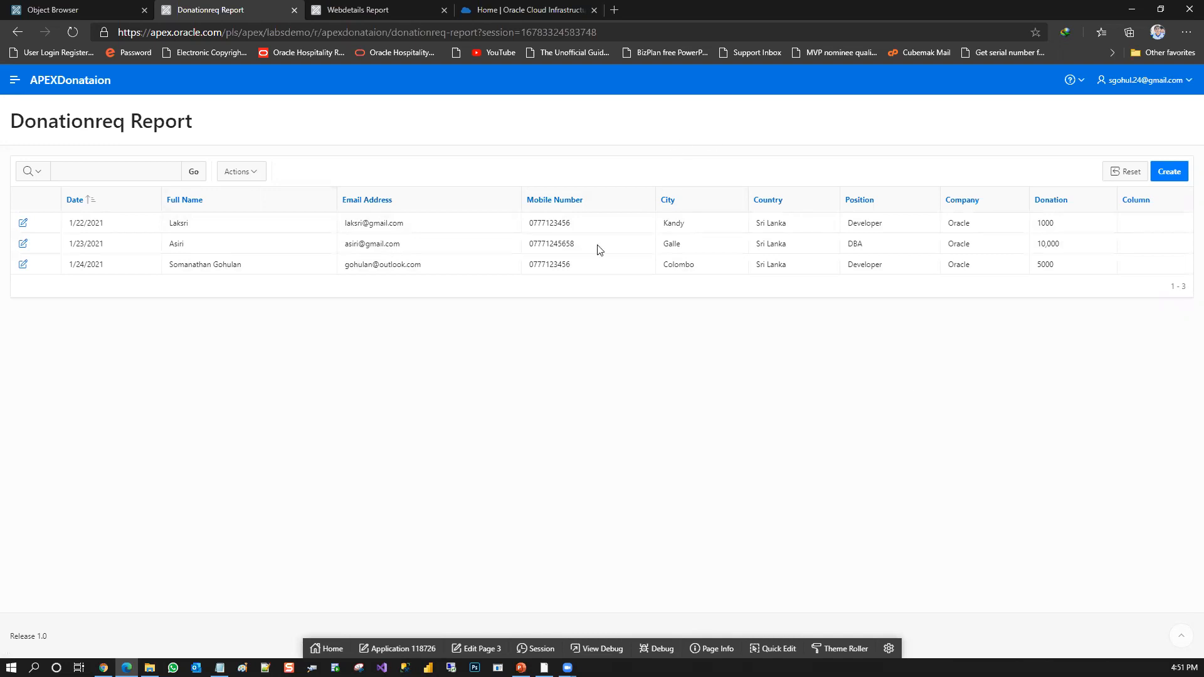
Open the Donationreq form, page 4, in Page Designer and change the P4_CITY item's type to Select List
{"action": "left_click", "coordinate": [1169, 179]}
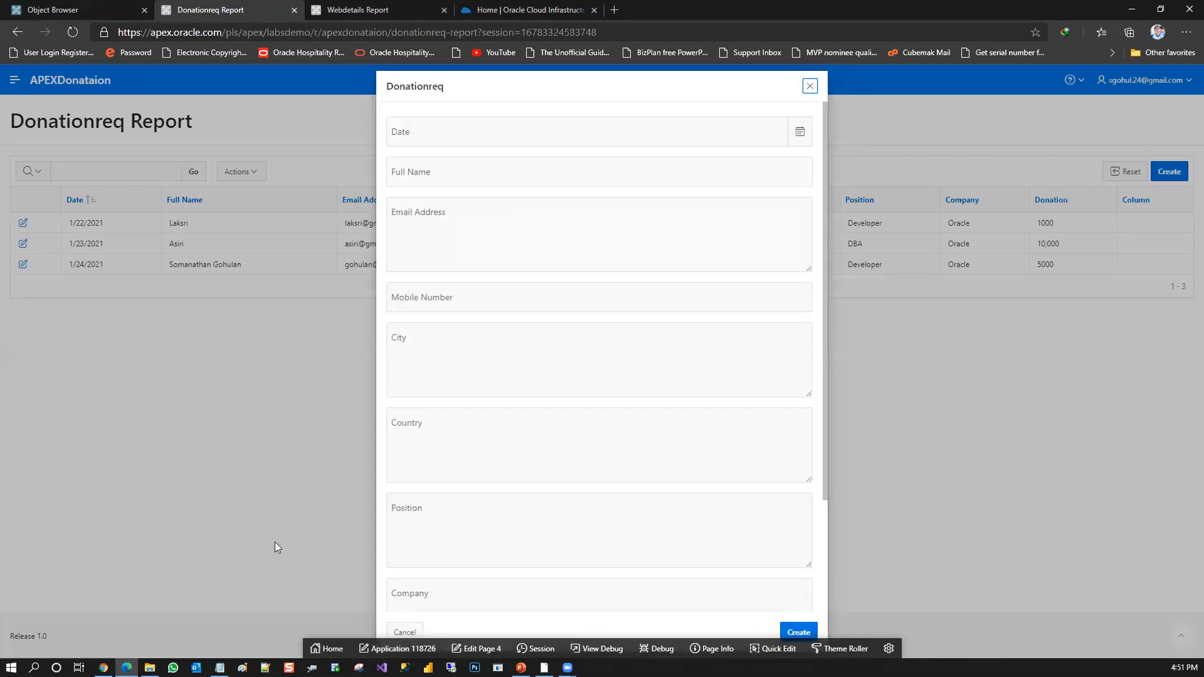
{"action": "left_click", "coordinate": [486, 649]}
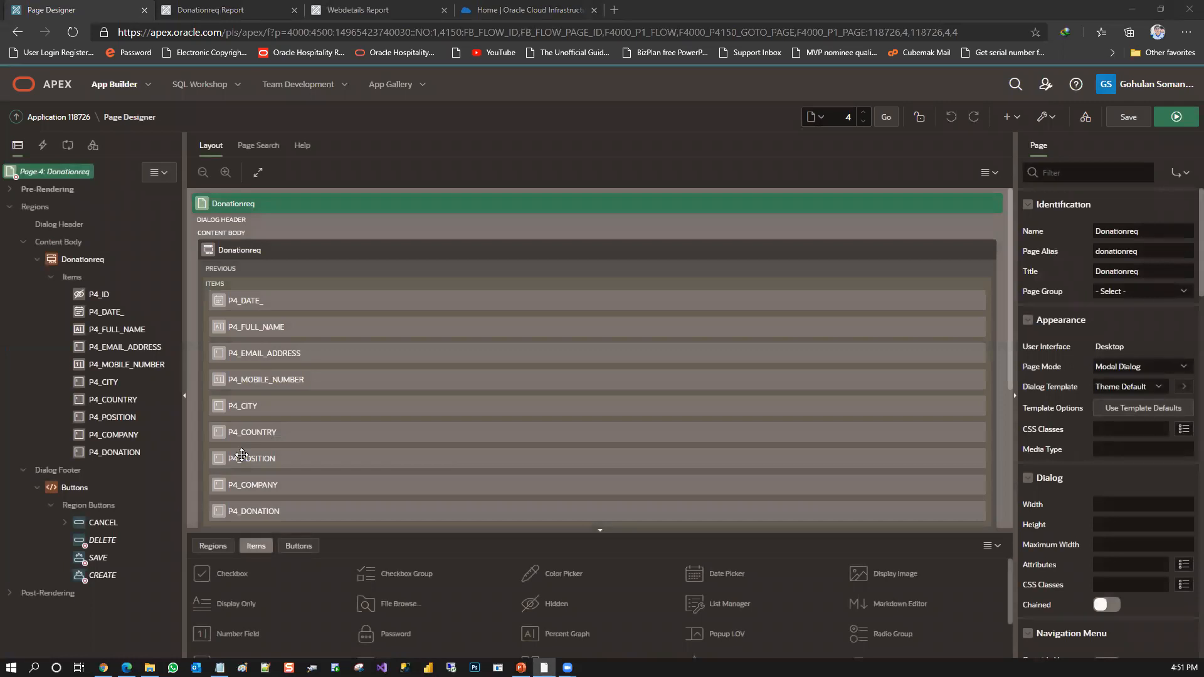
{"action": "left_click", "coordinate": [250, 401]}
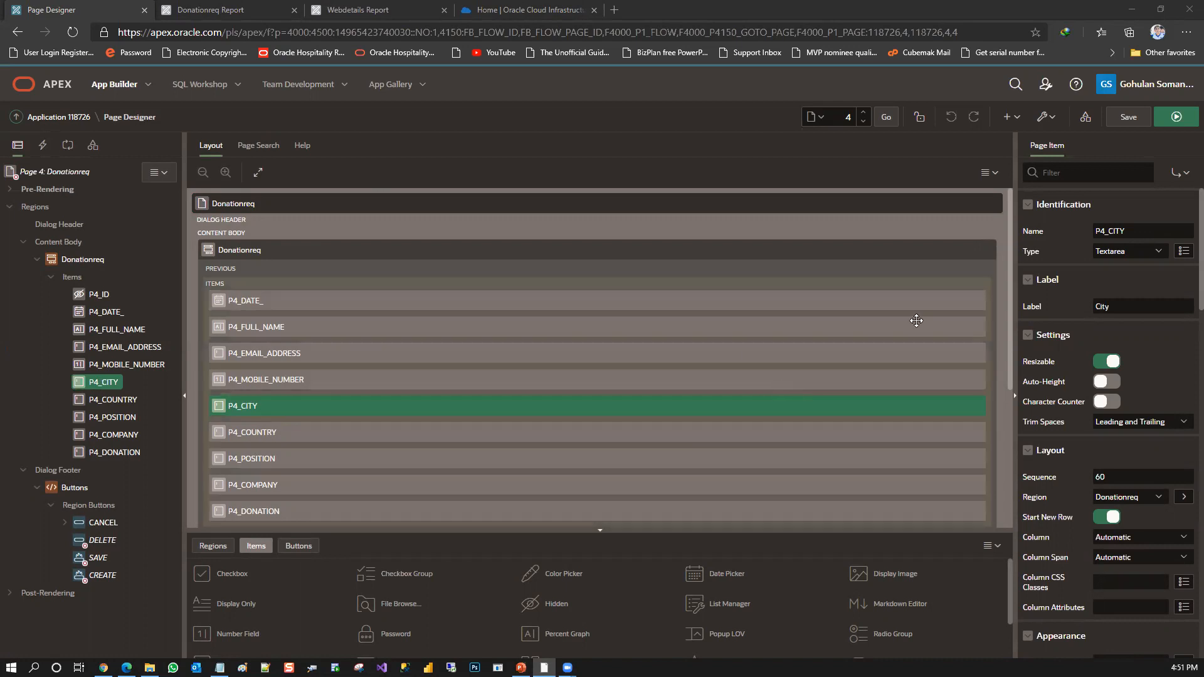
{"action": "left_click", "coordinate": [1142, 254]}
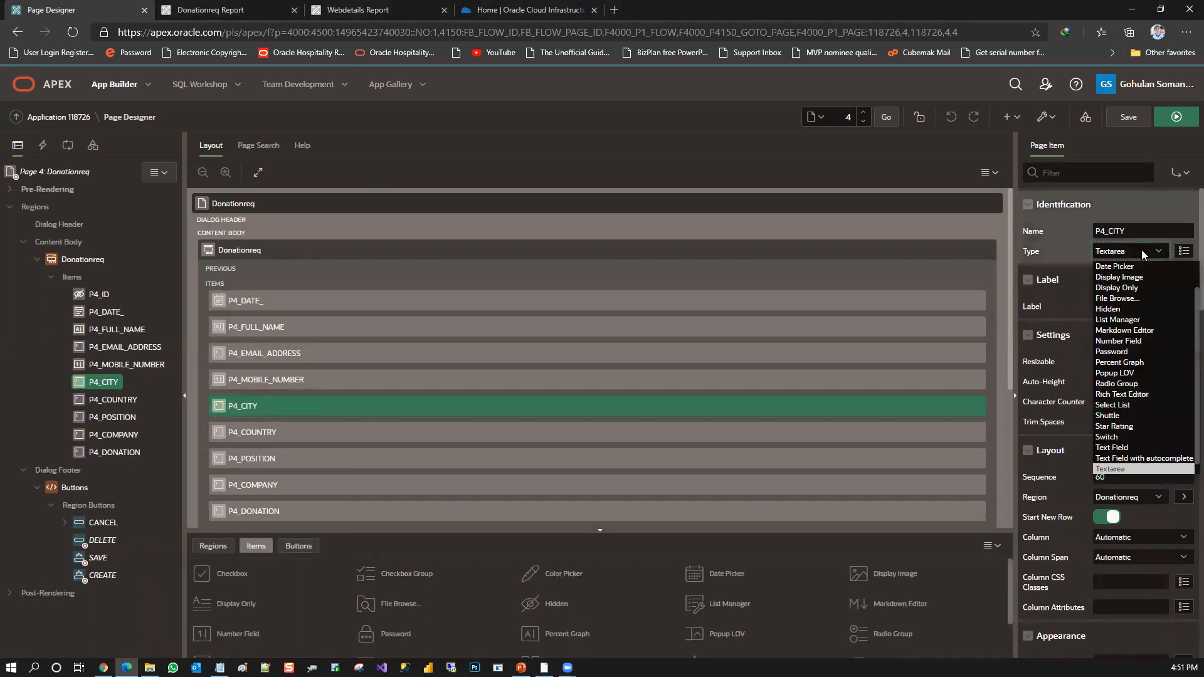
{"action": "left_click", "coordinate": [1126, 405]}
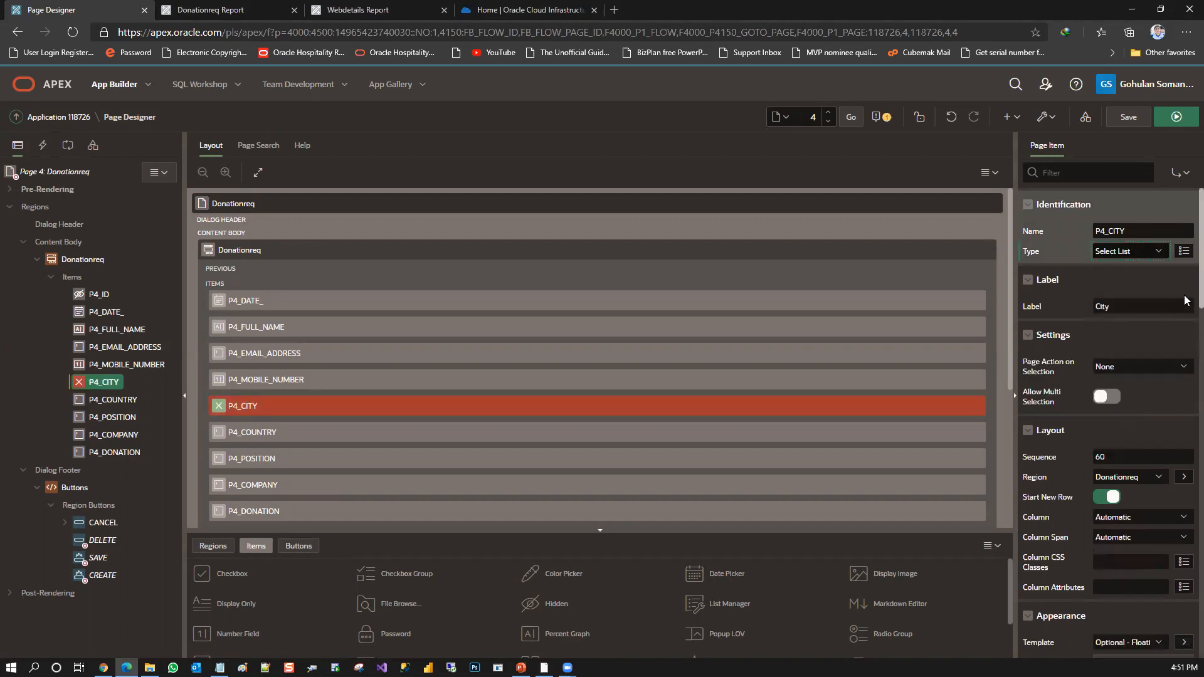
Set the type of P4_CITY's list of values to SQL Query
{"action": "scroll", "coordinate": [1188, 300], "scroll_direction": "down", "scroll_amount": 5}
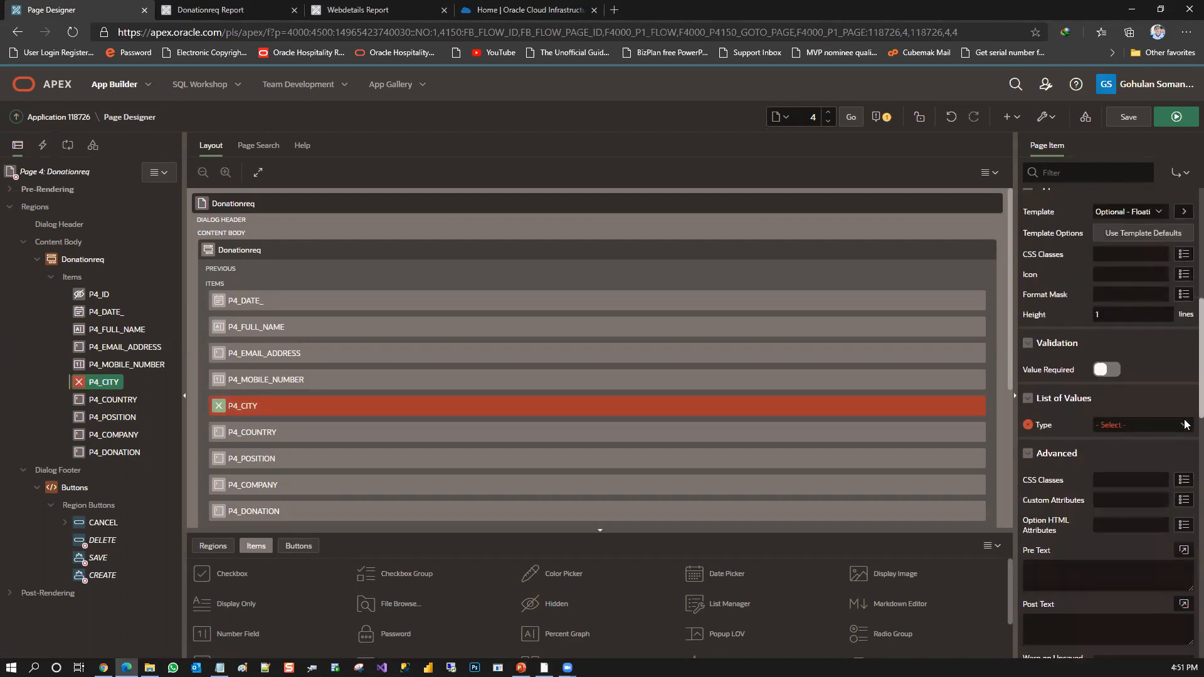
{"action": "scroll", "coordinate": [1188, 425], "scroll_direction": "down", "scroll_amount": 1}
{"action": "left_click", "coordinate": [1175, 374]}
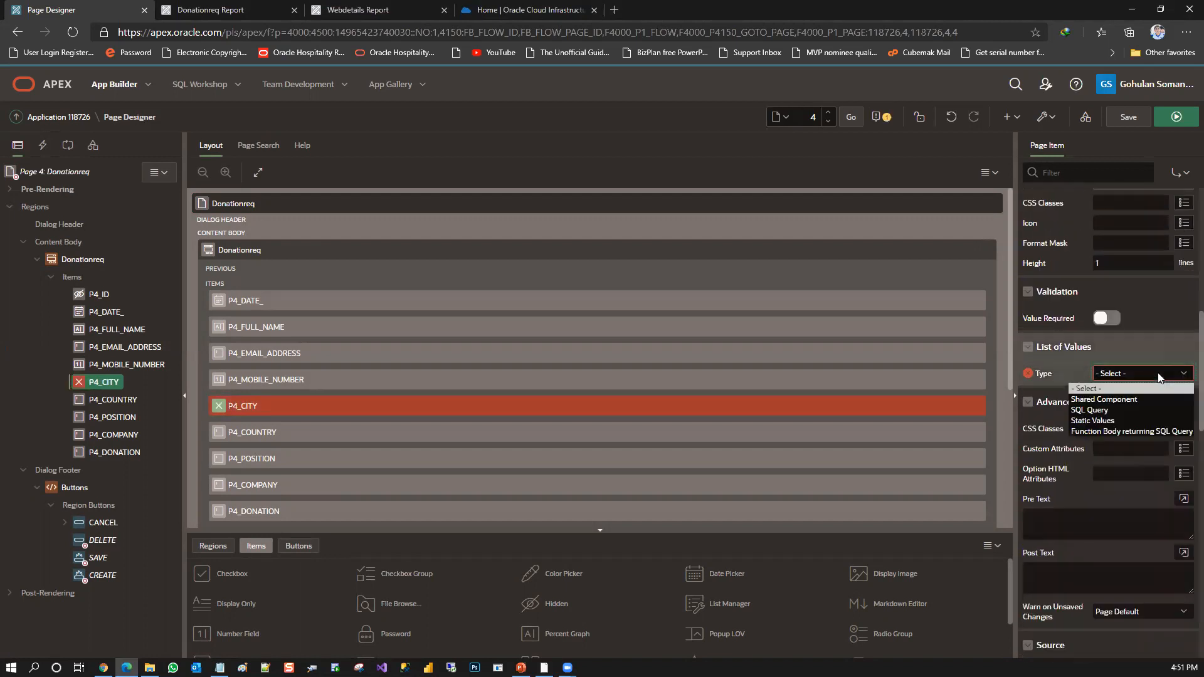
{"action": "left_click", "coordinate": [1107, 411]}
Enter "select distinct city from donationreq order by 1" as the SQL query for P4_CITY's list of values
{"action": "left_click", "coordinate": [1066, 421]}
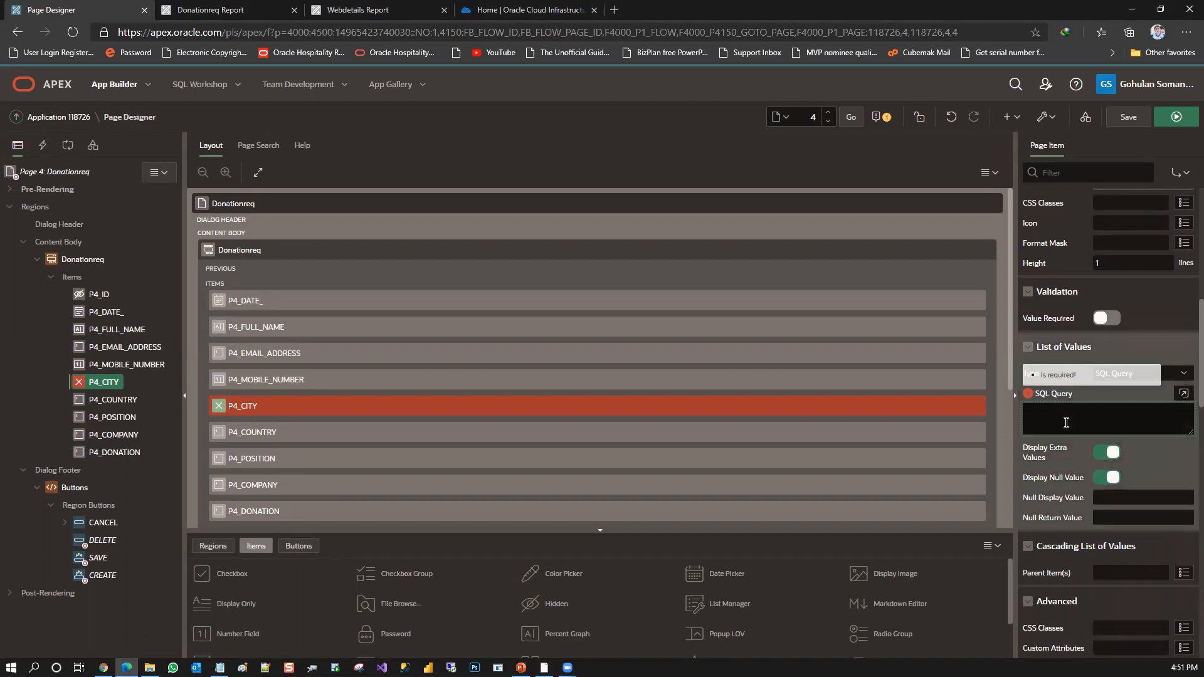
{"action": "type", "text": "select"}
{"action": "type", "text": " c"}
{"action": "type", "text": "istin"}
{"action": "type", "text": "ct"}
{"action": "type", "text": " citty"}
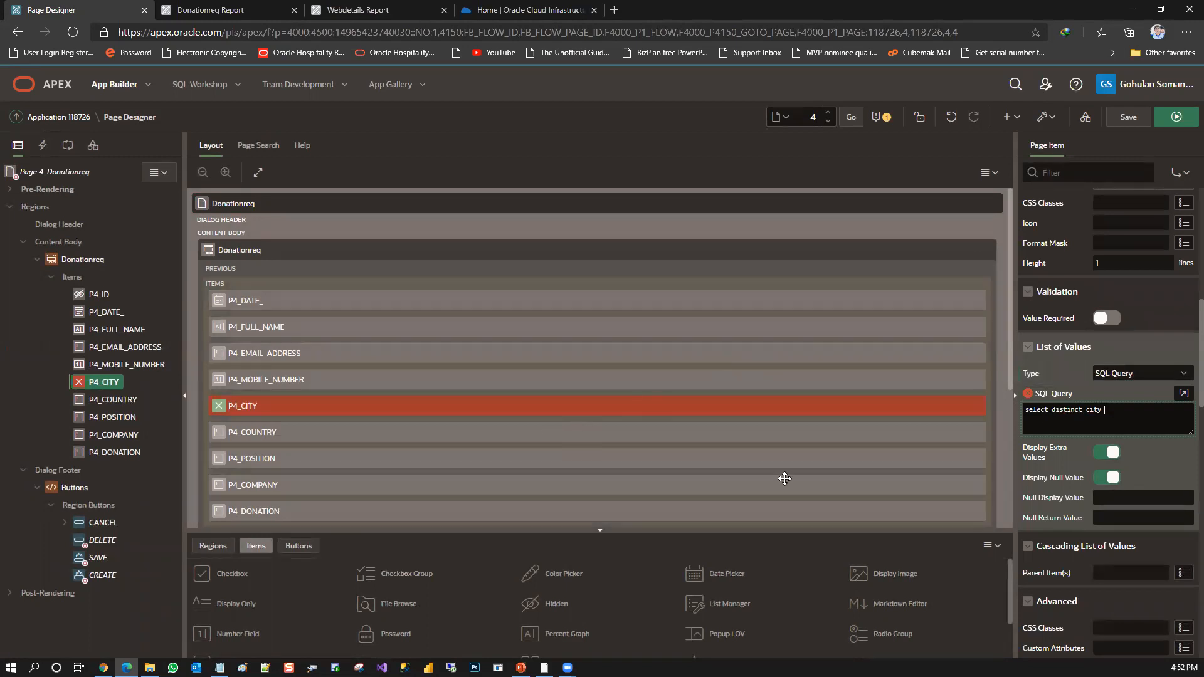
{"action": "type", "text": " from"}
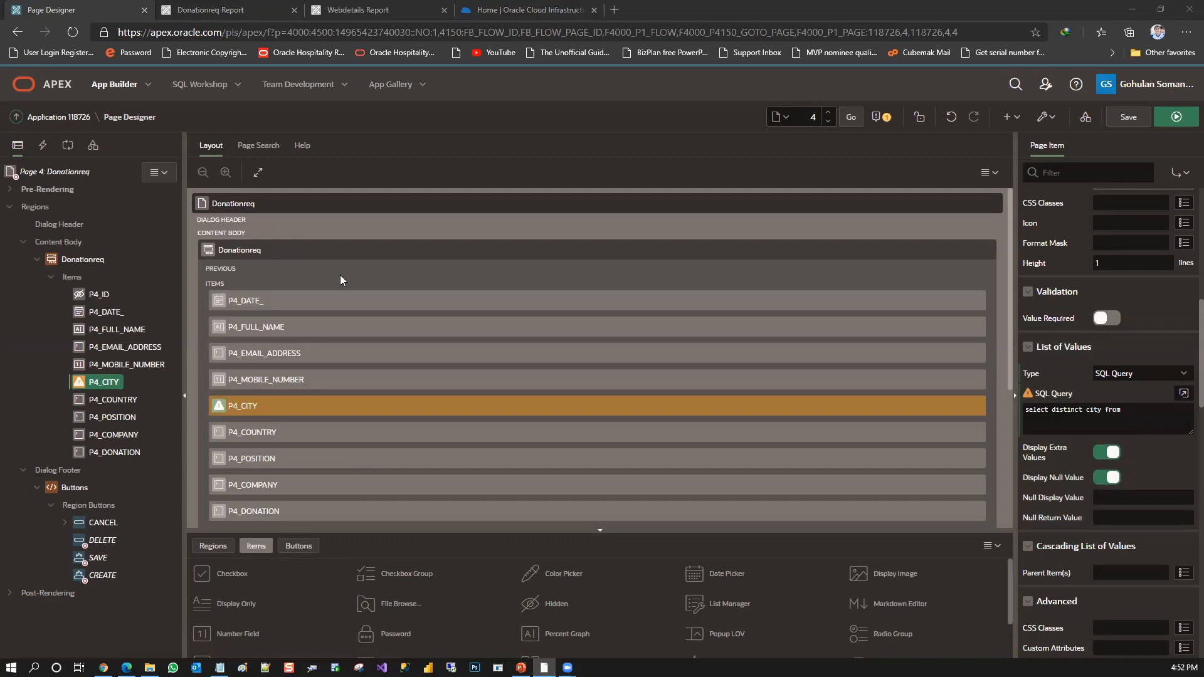
{"action": "left_click", "coordinate": [1144, 410]}
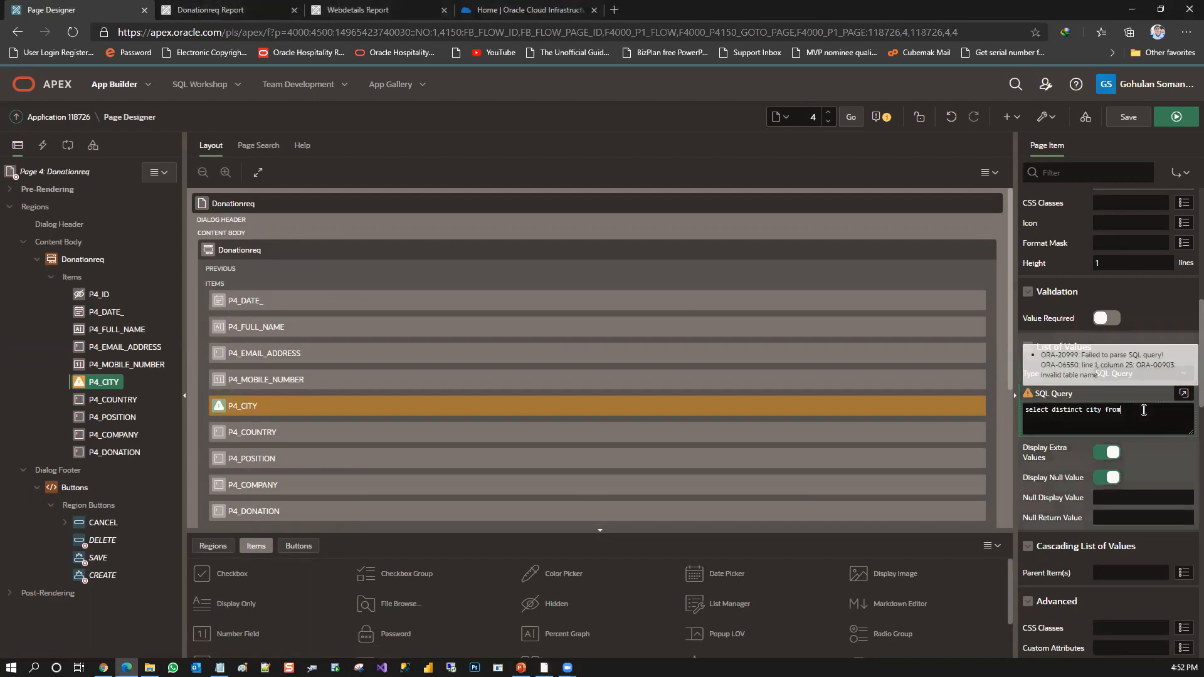
{"action": "type", "text": "d"}
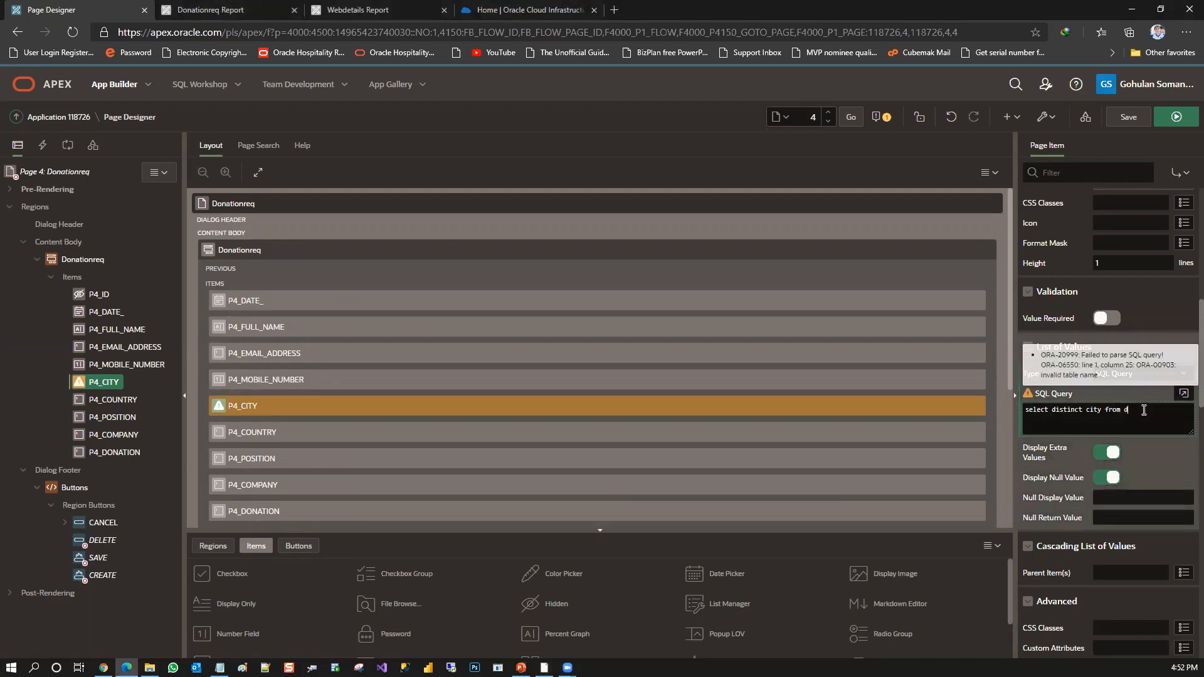
{"action": "type", "text": "onation"}
{"action": "key", "text": "BackSpace"}
{"action": "key", "text": "BackSpace"}
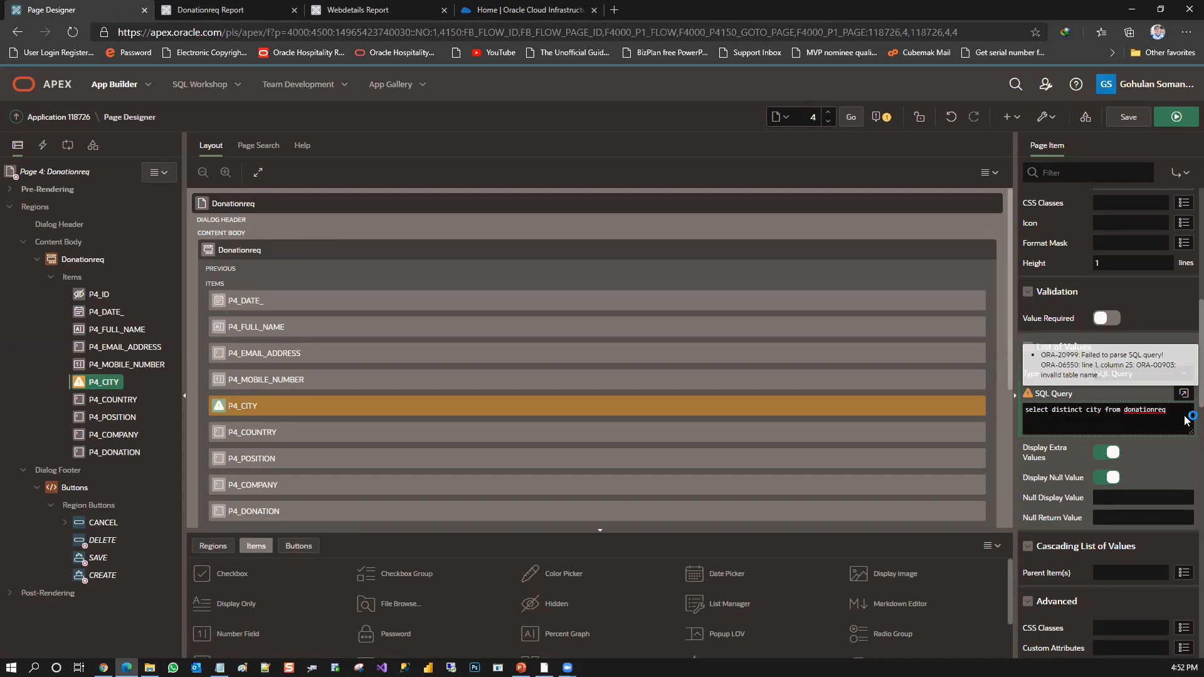
{"action": "type", "text": "order by 1"}
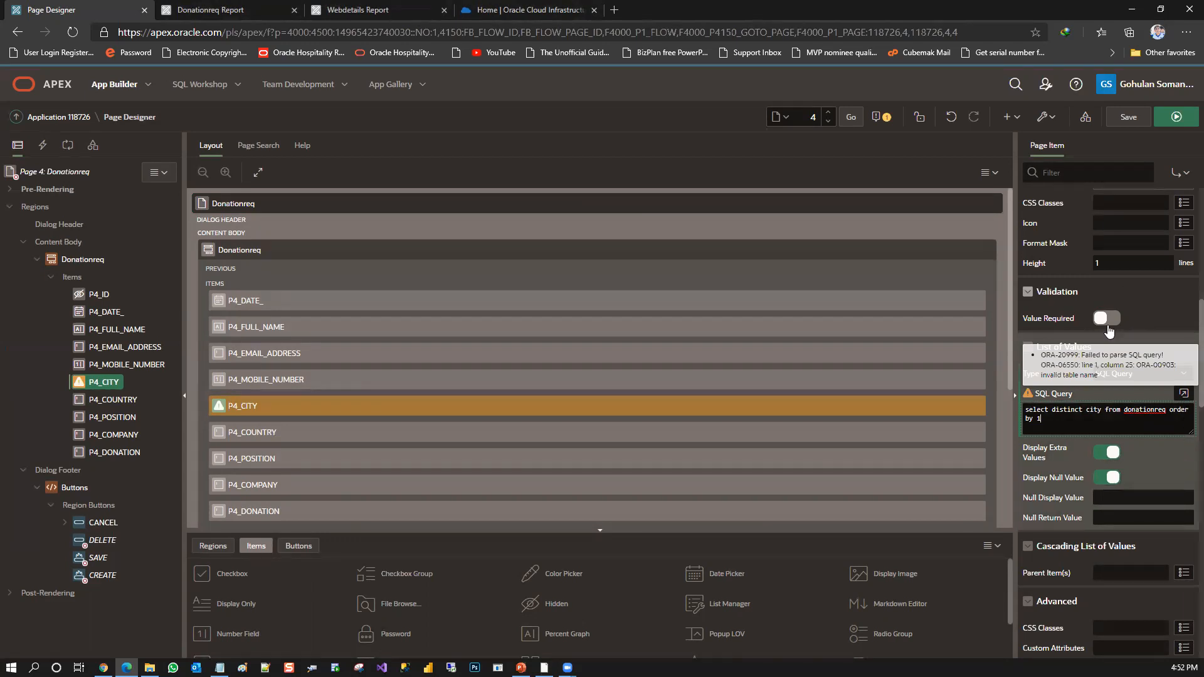
Change the P4_CITY list query to "select distinct city d, city r from donationreq order by 1"
{"action": "type", "text": "d, stat"}
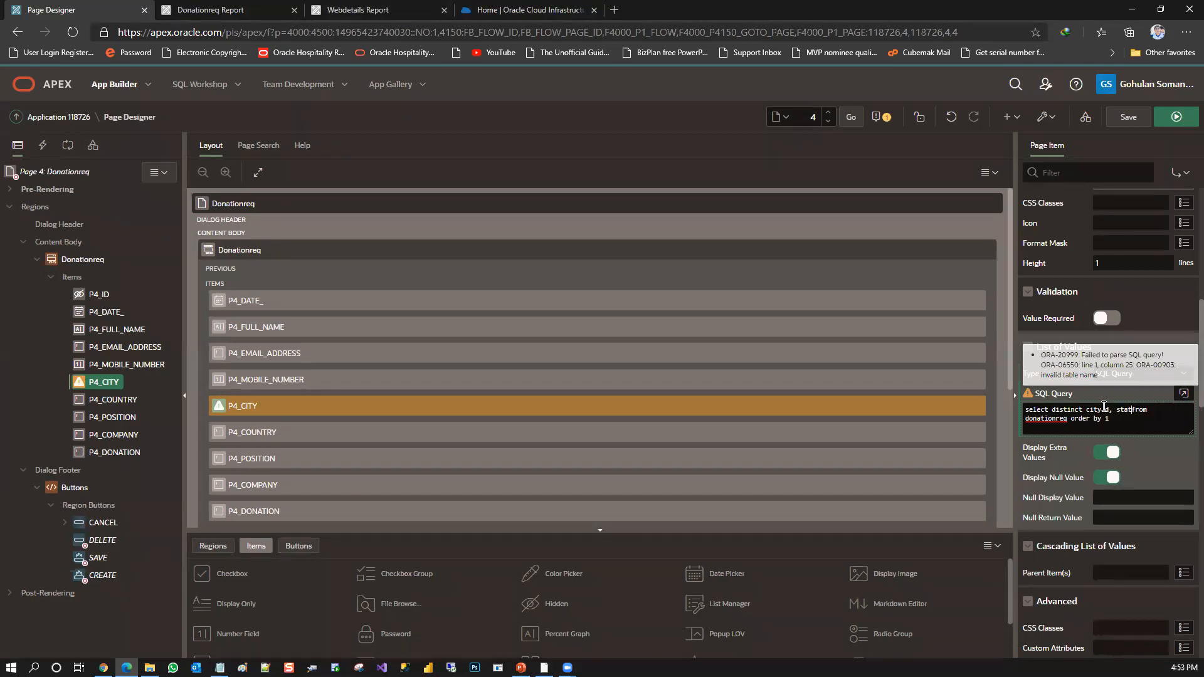
{"action": "type", "text": "us"}
{"action": "key", "text": "BackSpace"}
{"action": "key", "text": "BackSpace"}
{"action": "key", "text": "BackSpace"}
{"action": "key", "text": "BackSpace"}
{"action": "key", "text": "BackSpace"}
{"action": "key", "text": "BackSpace"}
{"action": "key", "text": "BackSpace"}
{"action": "type", "text": "city r"}
Turn off Display Extra Values for P4_CITY and save the page
{"action": "left_click", "coordinate": [1105, 455]}
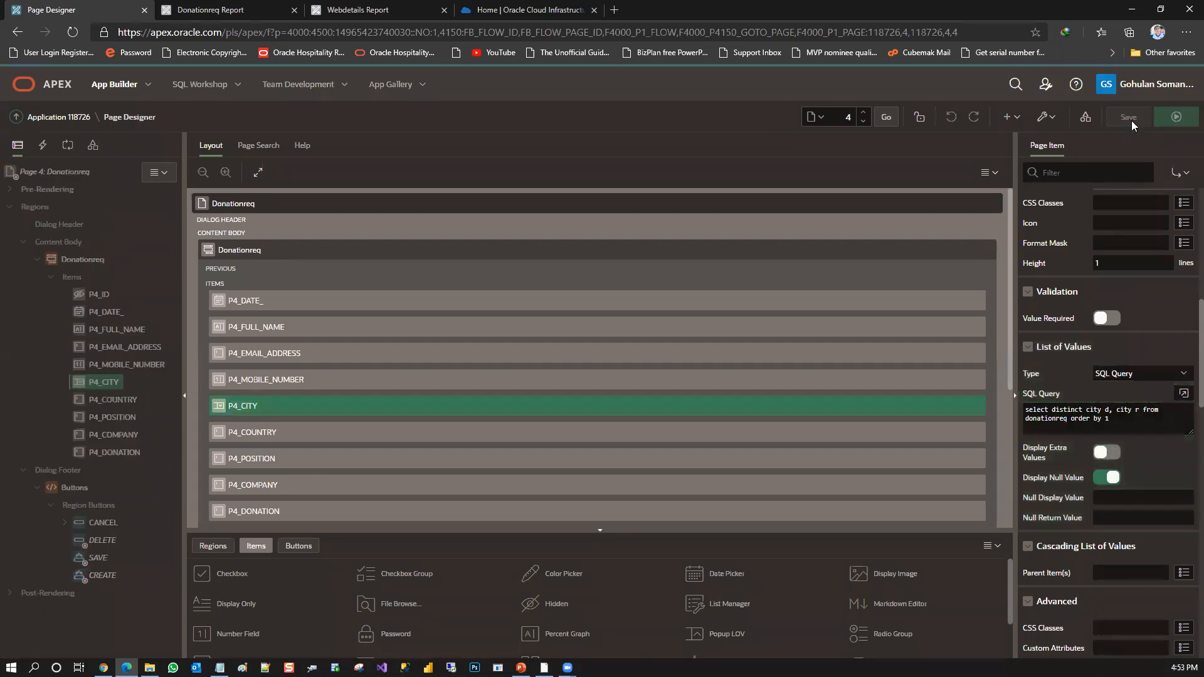
{"action": "left_click", "coordinate": [1129, 119]}
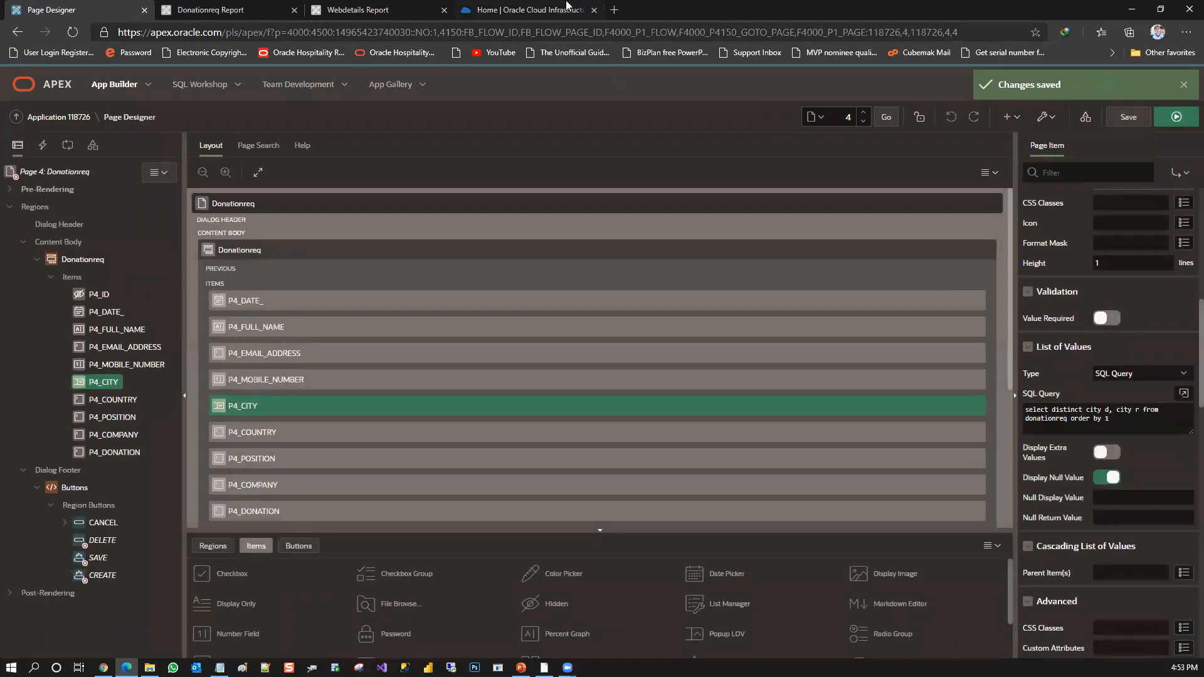
Return to the running Donationreq Report and reopen a blank donation form in place of the outdated one
{"action": "left_click", "coordinate": [240, 8]}
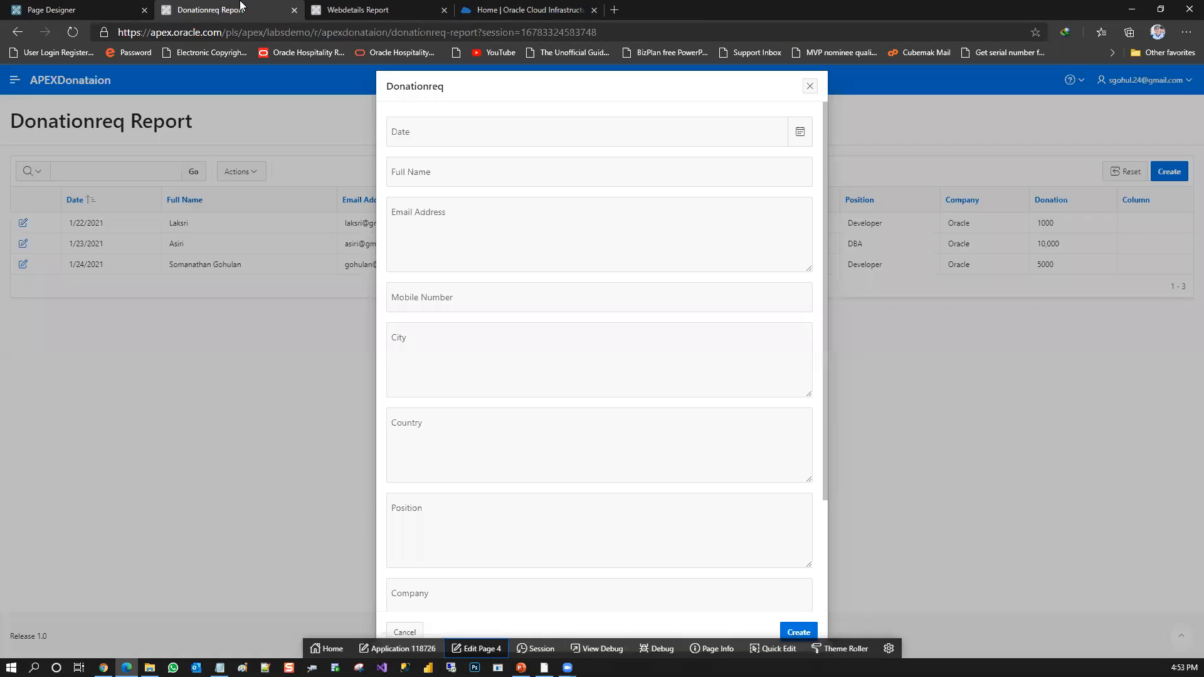
{"action": "left_click", "coordinate": [808, 89]}
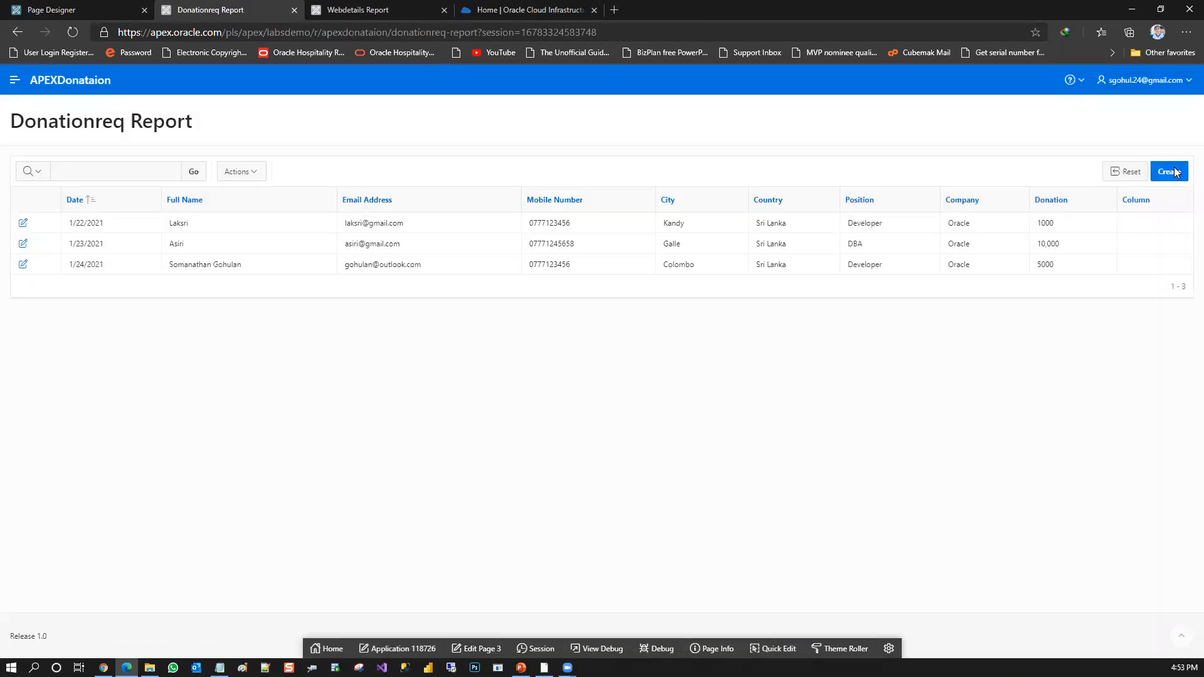
{"action": "left_click", "coordinate": [1176, 172]}
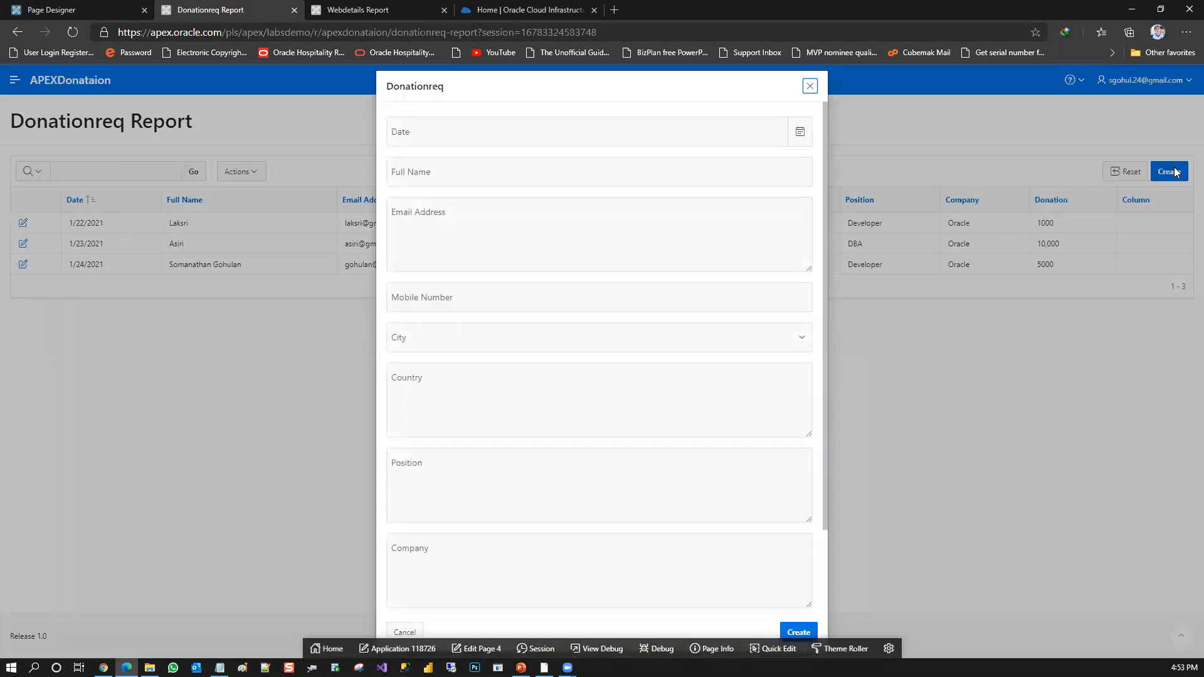
Examine the choices offered by the City select list in the donation form, and close the form without creating a record
{"action": "left_click", "coordinate": [654, 344]}
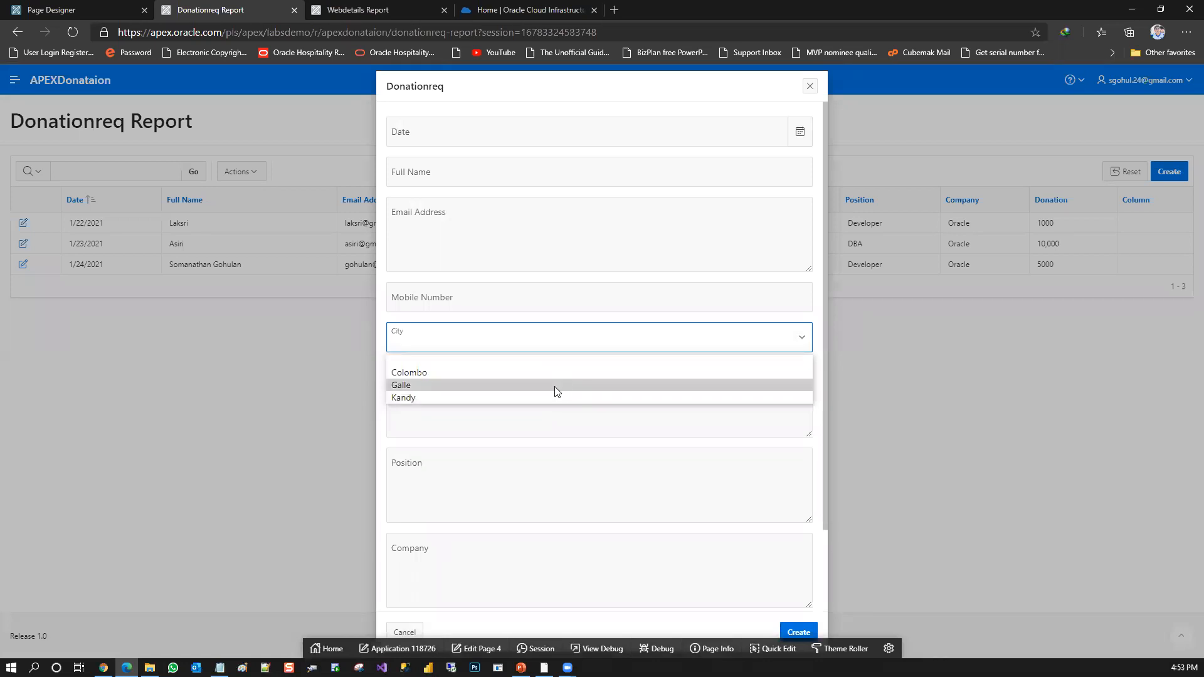
{"action": "left_click", "coordinate": [577, 282]}
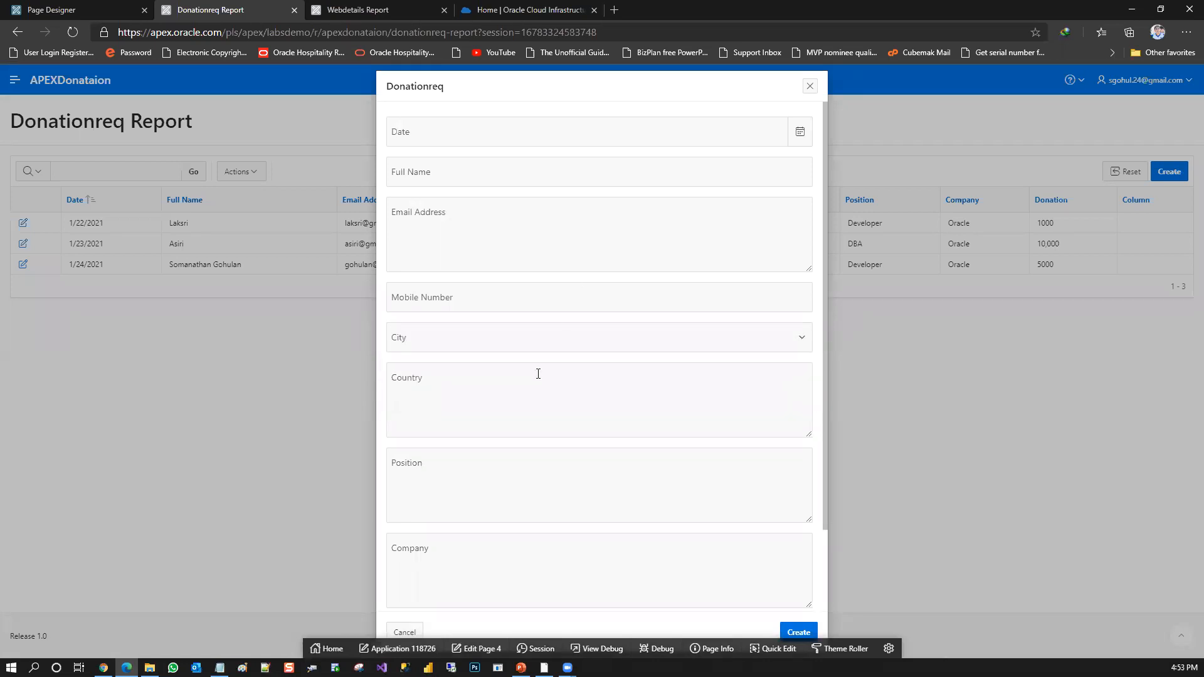
{"action": "left_click", "coordinate": [537, 344]}
{"action": "left_click", "coordinate": [529, 294]}
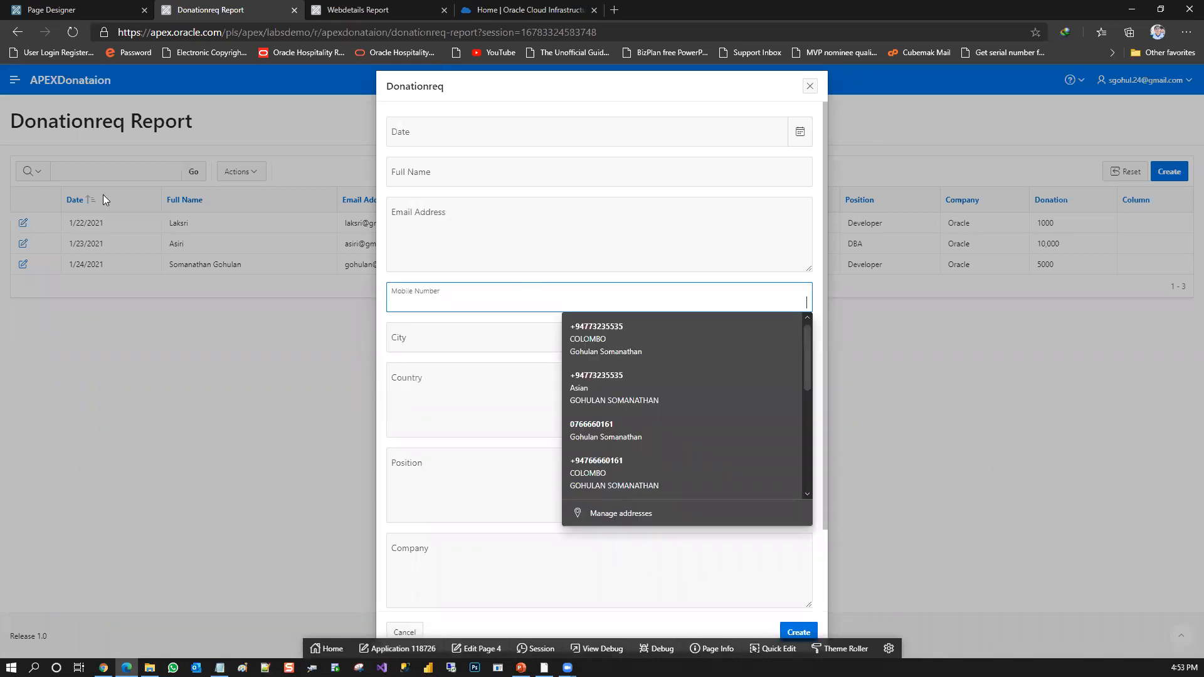
{"action": "left_click", "coordinate": [457, 267]}
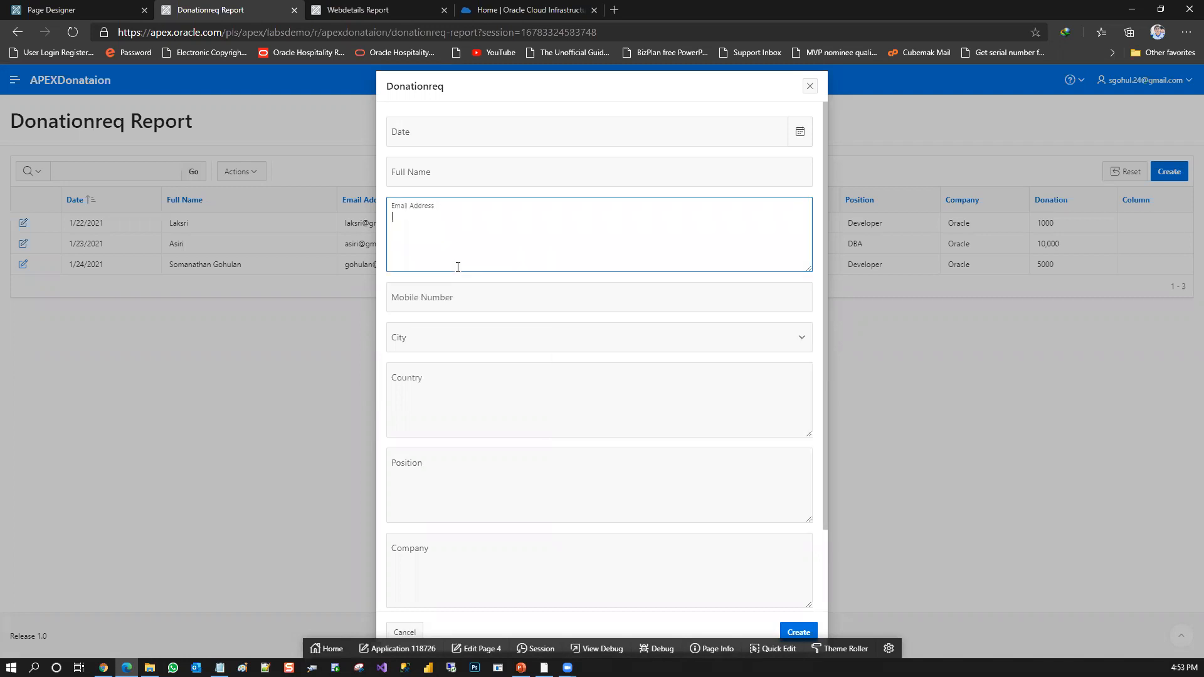
{"action": "left_click", "coordinate": [488, 333]}
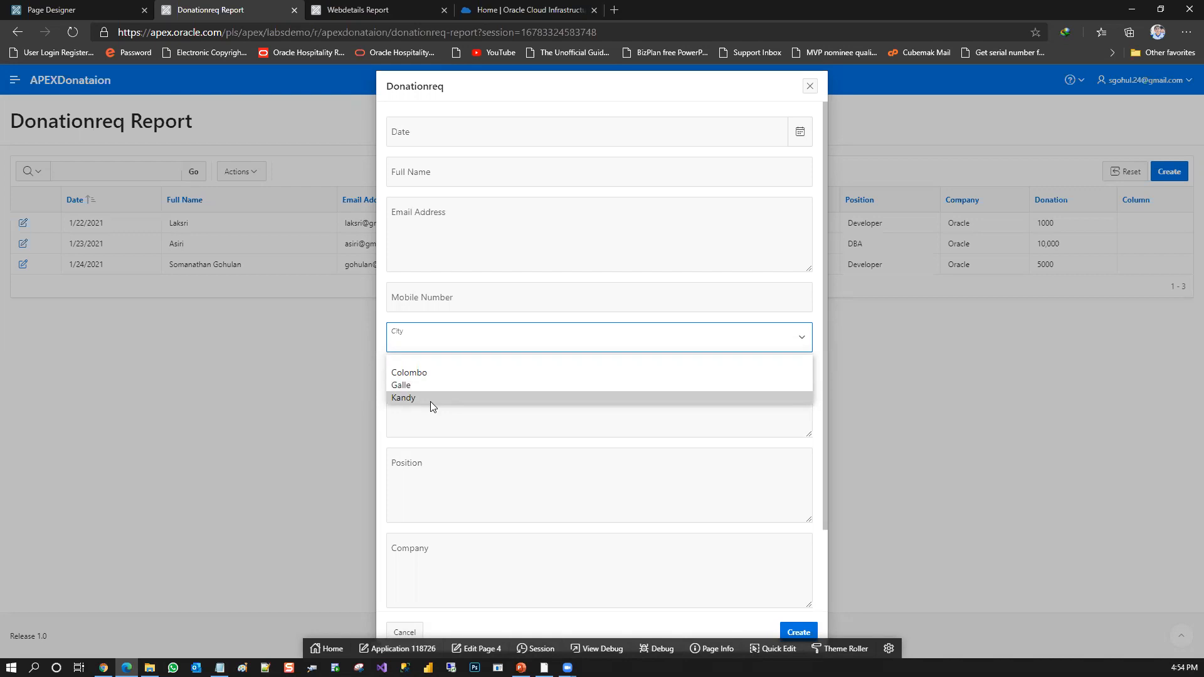
{"action": "left_click", "coordinate": [537, 321]}
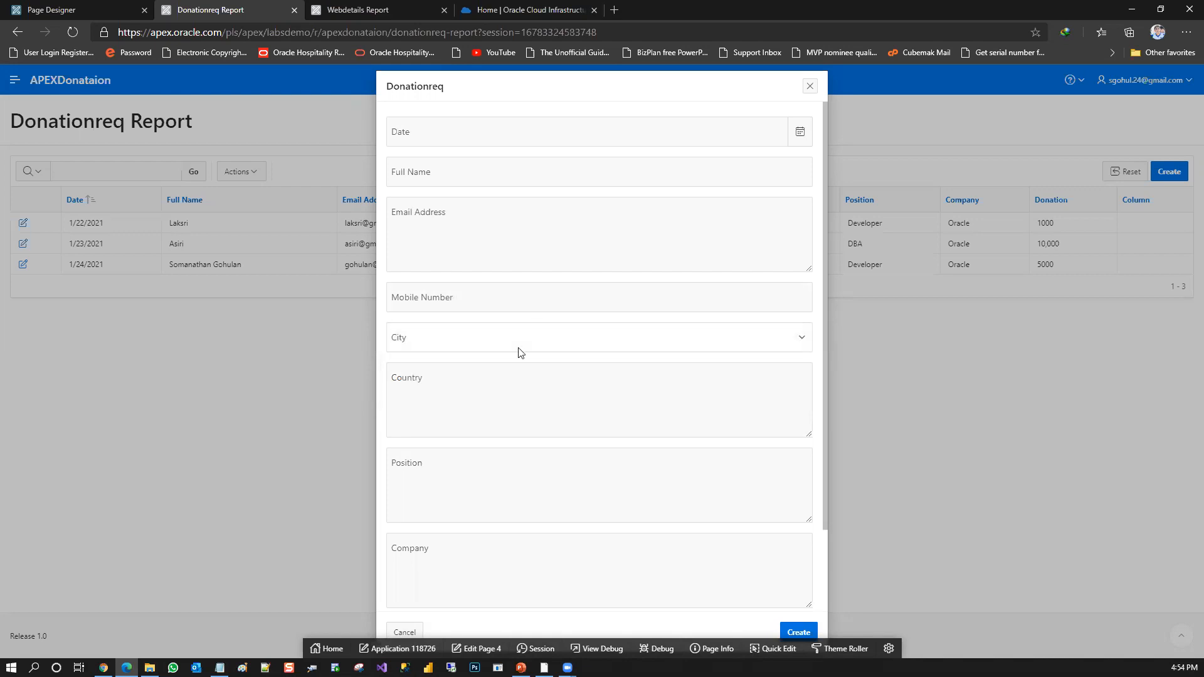
{"action": "left_click", "coordinate": [486, 348]}
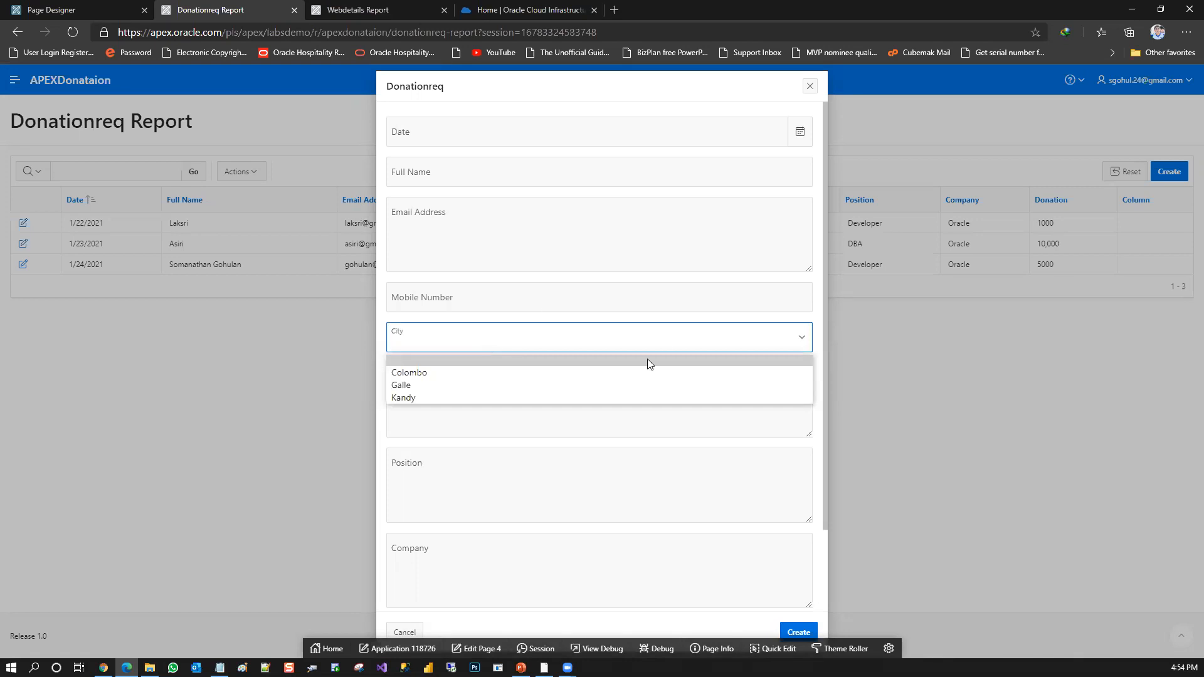
{"action": "left_click", "coordinate": [682, 323]}
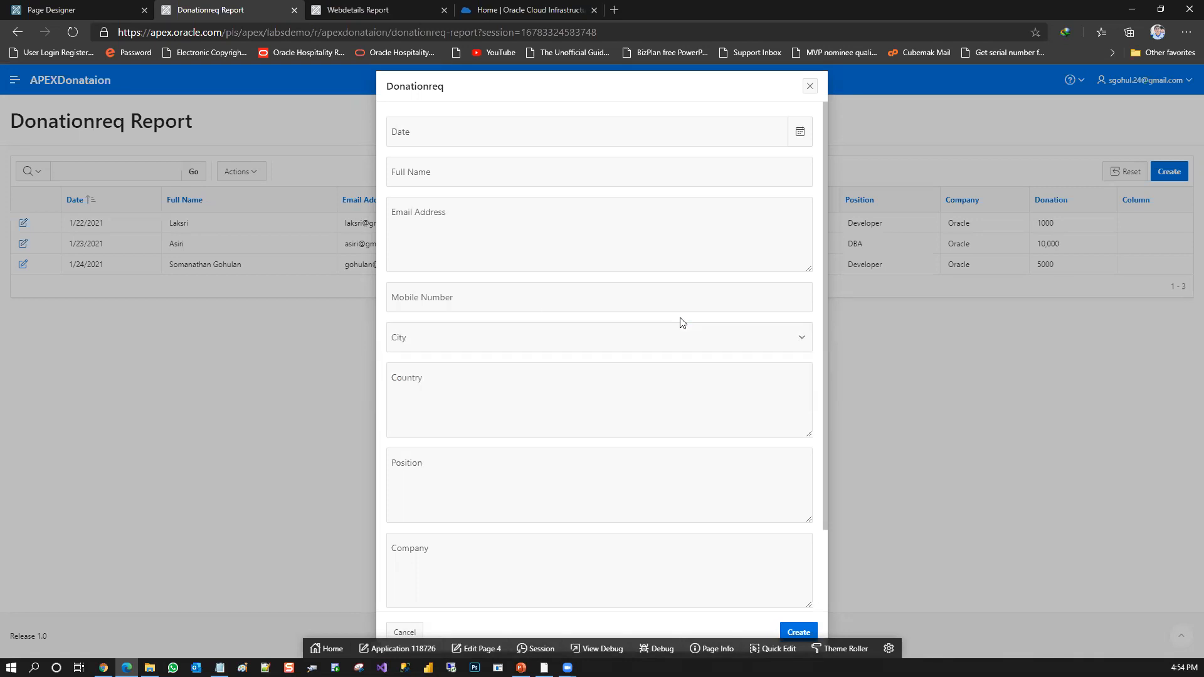
{"action": "scroll", "coordinate": [825, 249], "scroll_direction": "down", "scroll_amount": 2}
{"action": "scroll", "coordinate": [819, 154], "scroll_direction": "up", "scroll_amount": 2}
{"action": "left_click", "coordinate": [813, 89]}
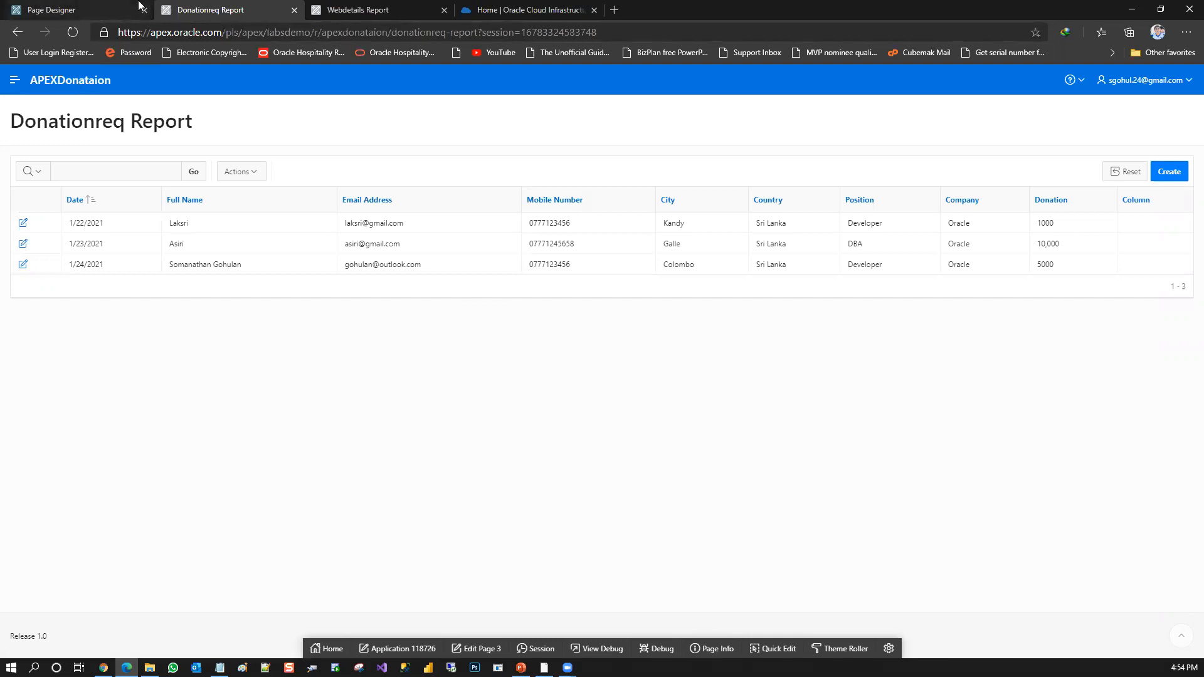
Open the Donationreq Report by way of the application's Home page and bring up its download options
{"action": "left_click", "coordinate": [8, 90]}
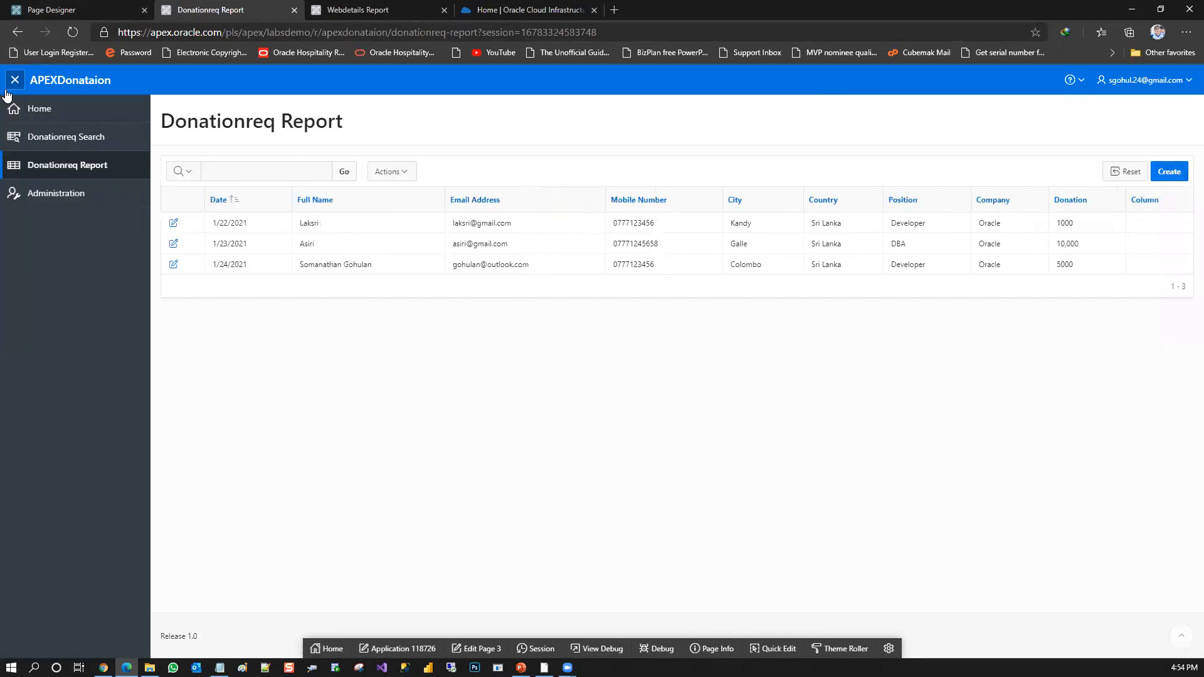
{"action": "left_click", "coordinate": [32, 111]}
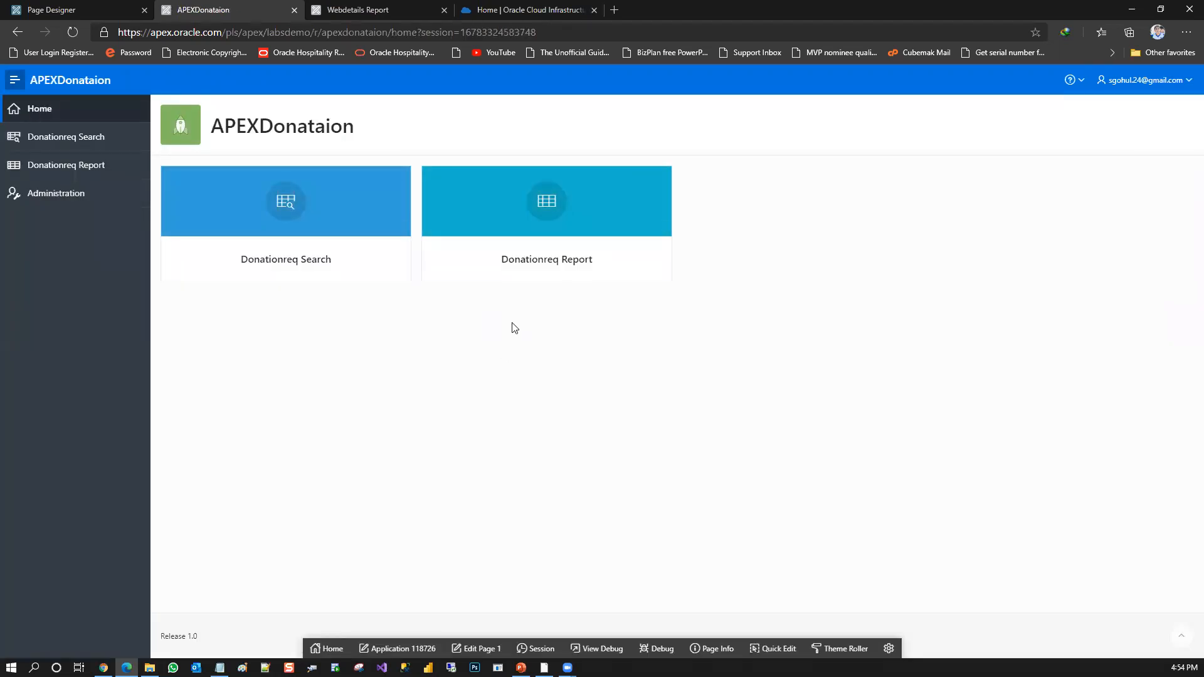
{"action": "left_click", "coordinate": [538, 222]}
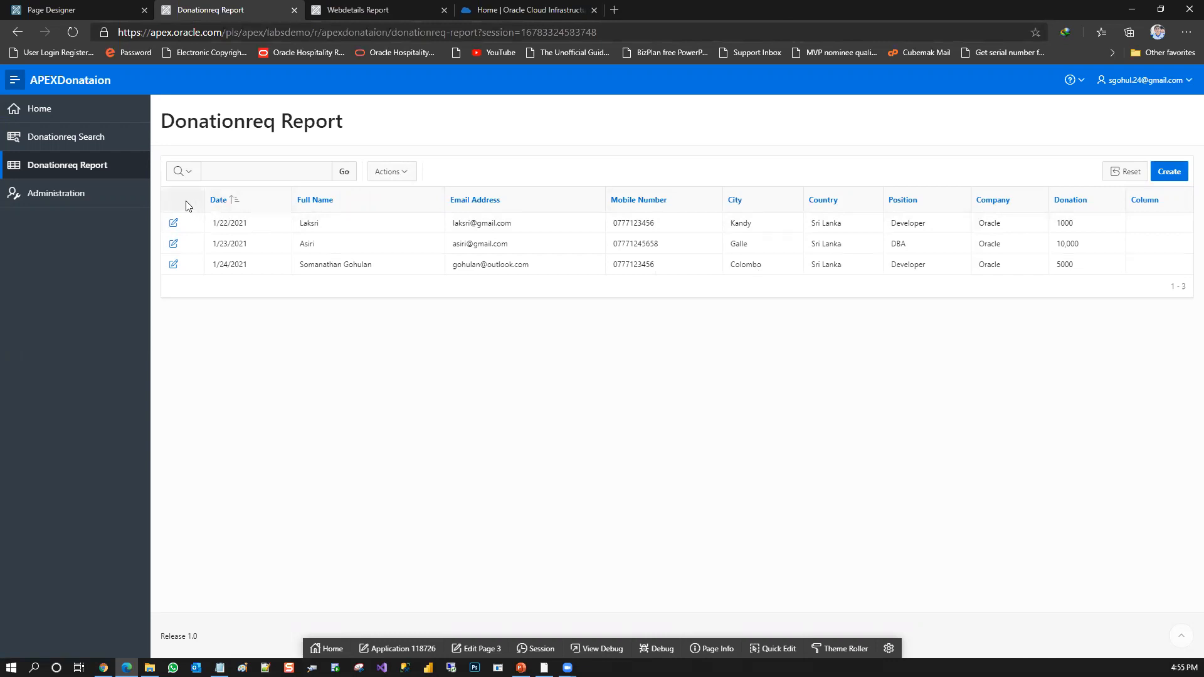
{"action": "left_click", "coordinate": [387, 171]}
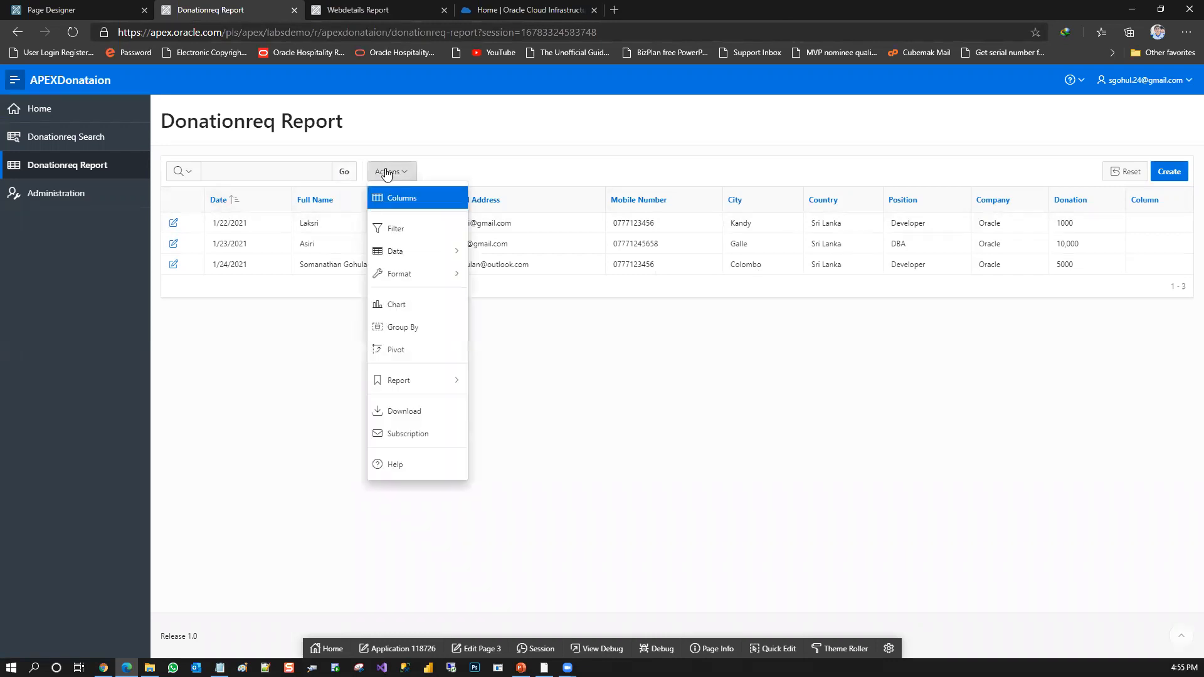
{"action": "left_click", "coordinate": [429, 412]}
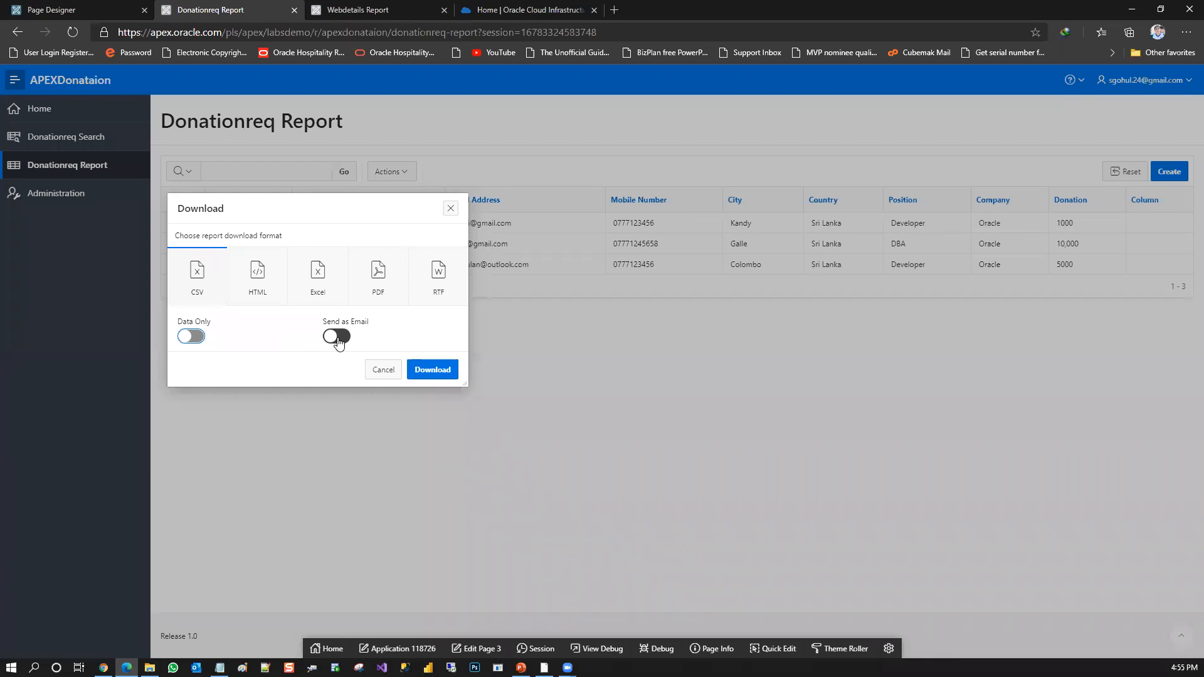
{"action": "left_click", "coordinate": [193, 339]}
{"action": "left_click", "coordinate": [193, 338]}
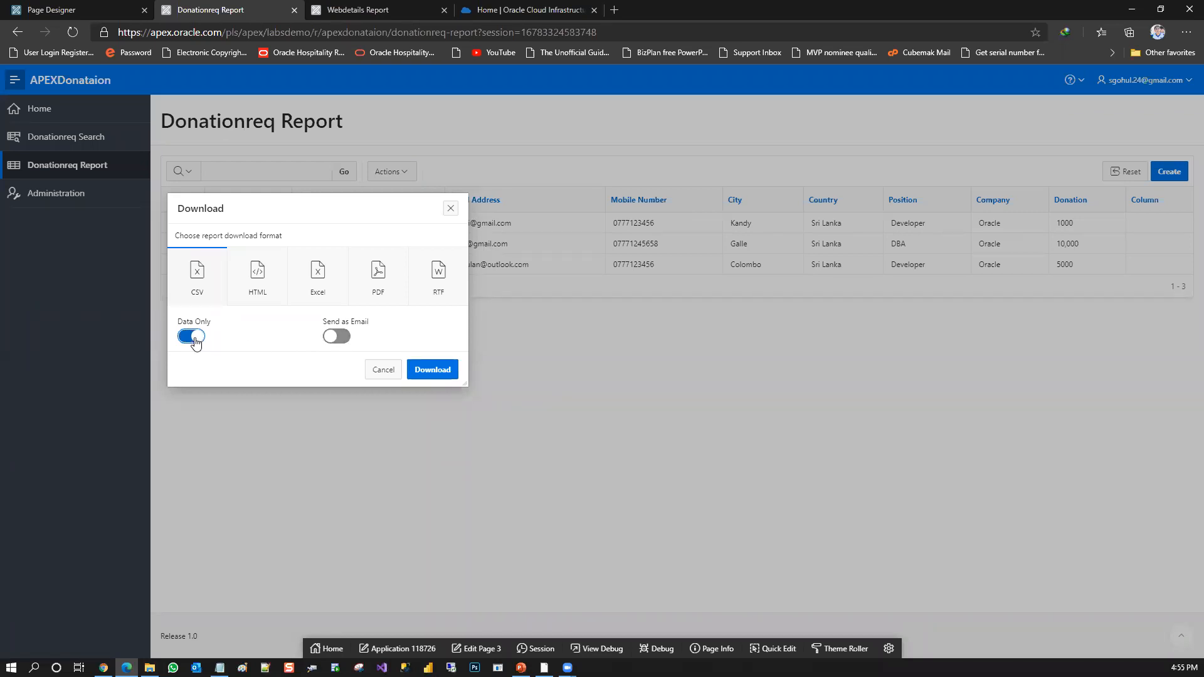
{"action": "right_click", "coordinate": [194, 339]}
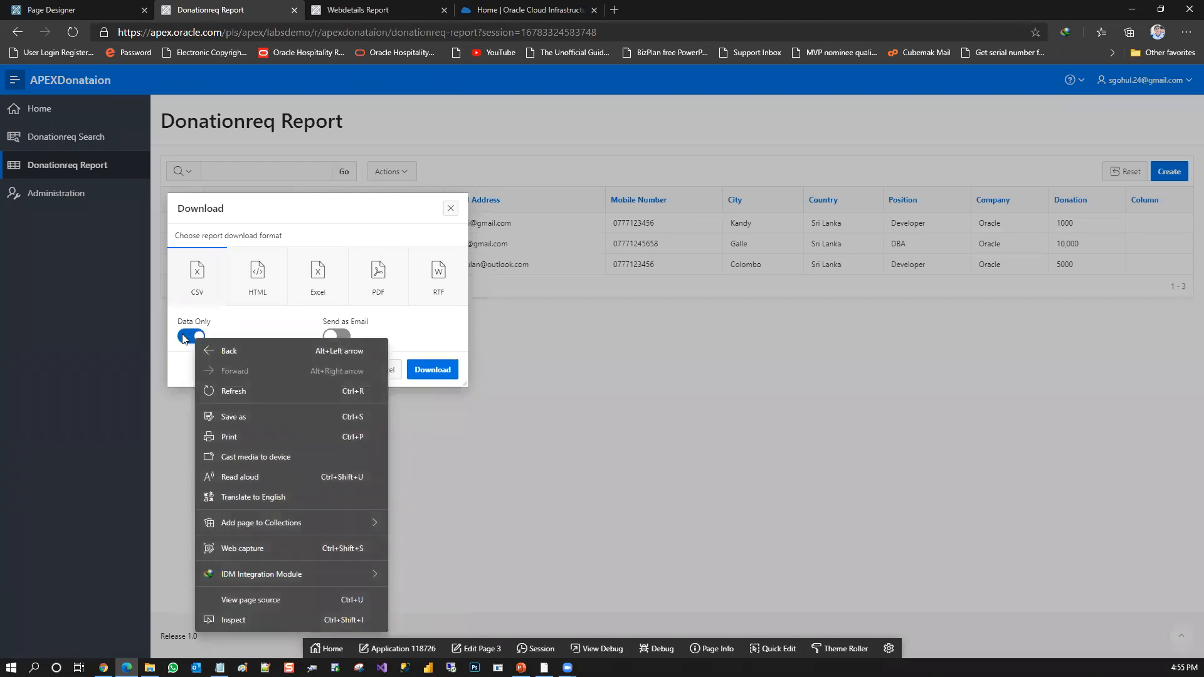
{"action": "left_click", "coordinate": [192, 337]}
Download the Donationreq Report as a PDF with A4 page size and Portrait orientation, and close the opened PDF after viewing it
{"action": "left_click", "coordinate": [381, 290]}
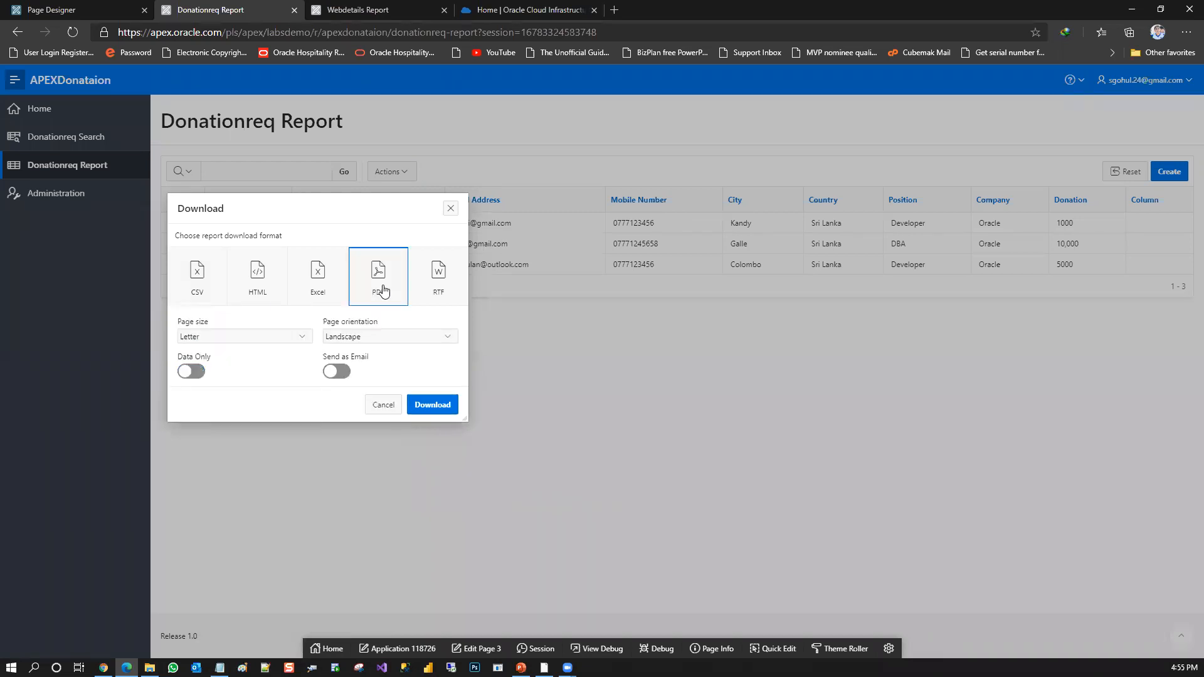
{"action": "left_click", "coordinate": [412, 337]}
{"action": "left_click", "coordinate": [412, 338]}
{"action": "left_click", "coordinate": [299, 337]}
{"action": "left_click", "coordinate": [207, 385]}
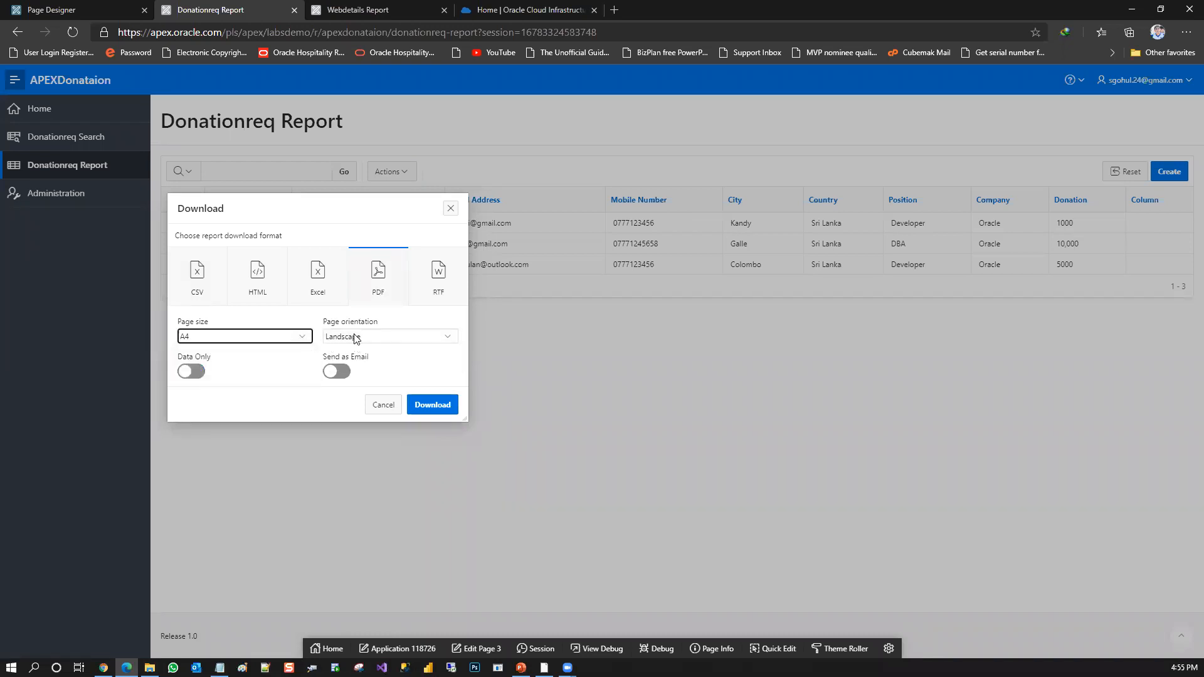
{"action": "left_click", "coordinate": [355, 338]}
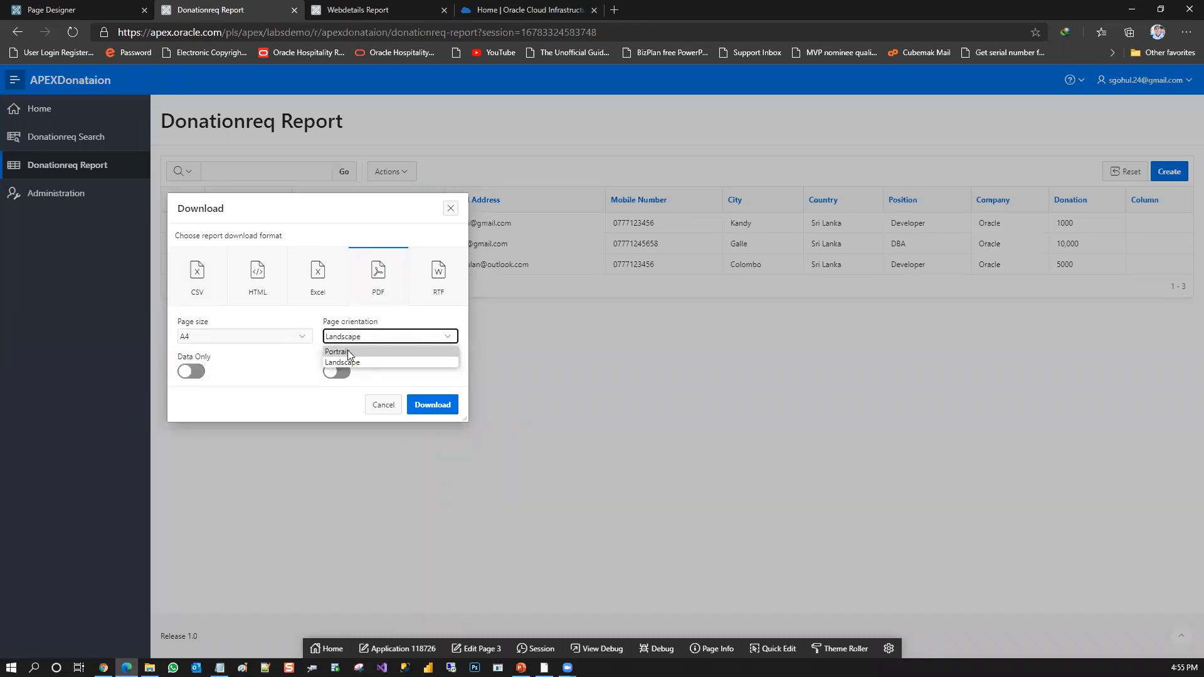
{"action": "left_click", "coordinate": [338, 352]}
{"action": "left_click", "coordinate": [435, 407]}
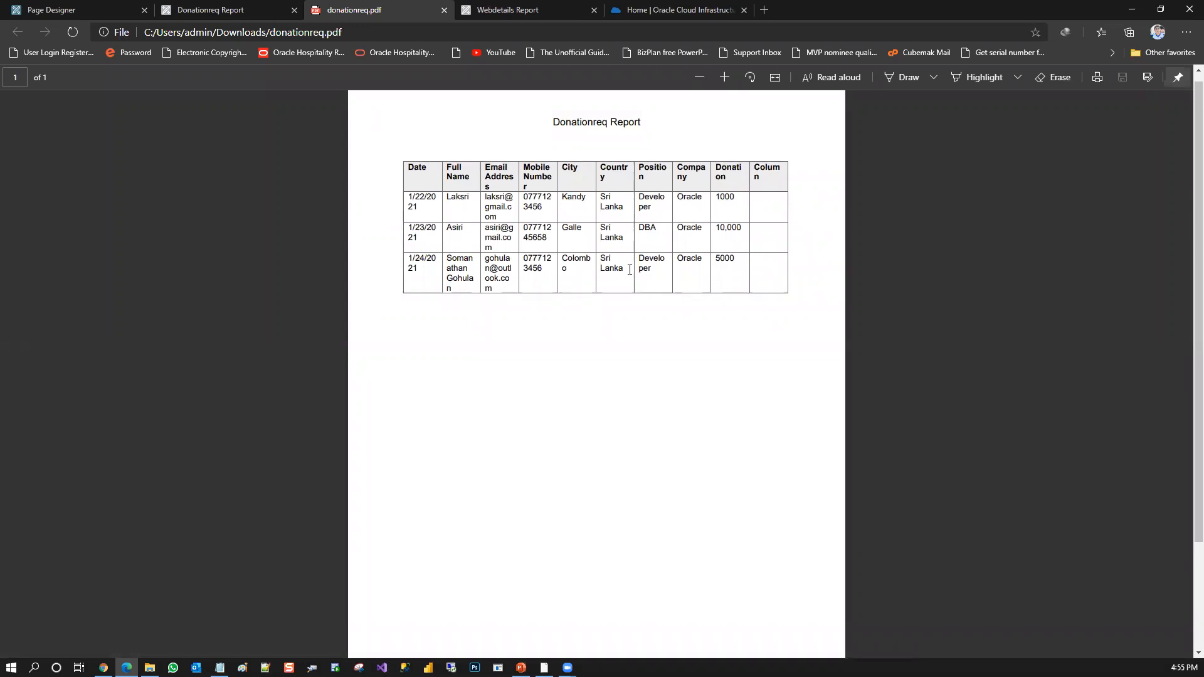
{"action": "left_click", "coordinate": [444, 10]}
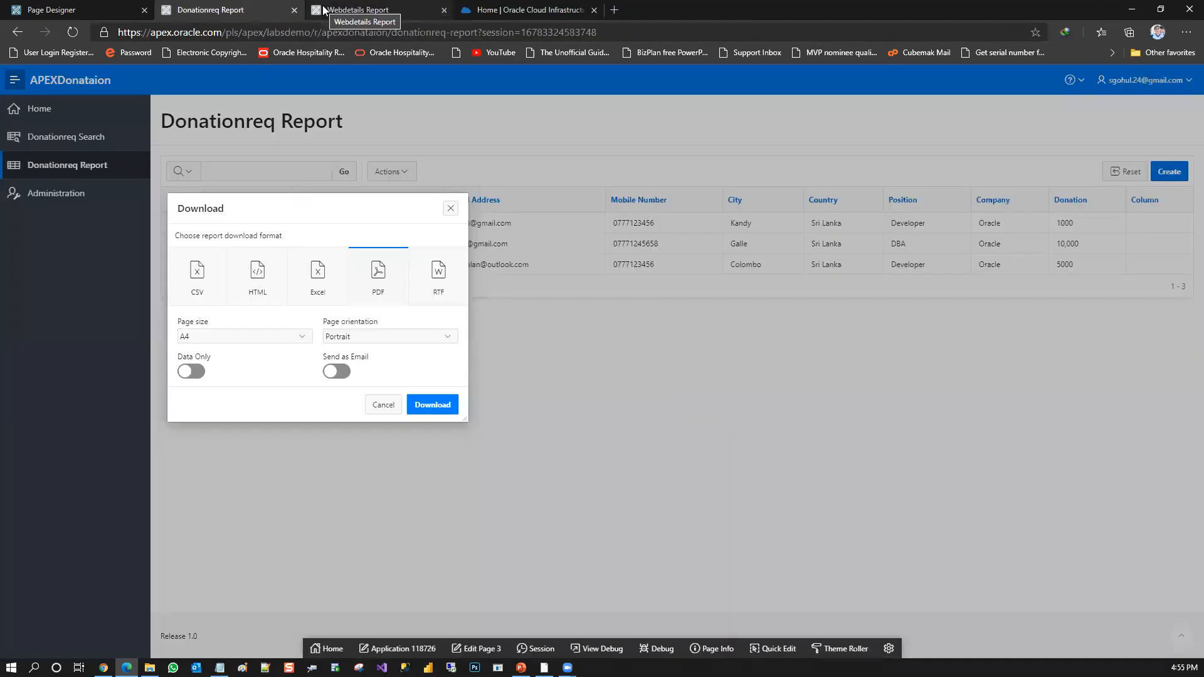
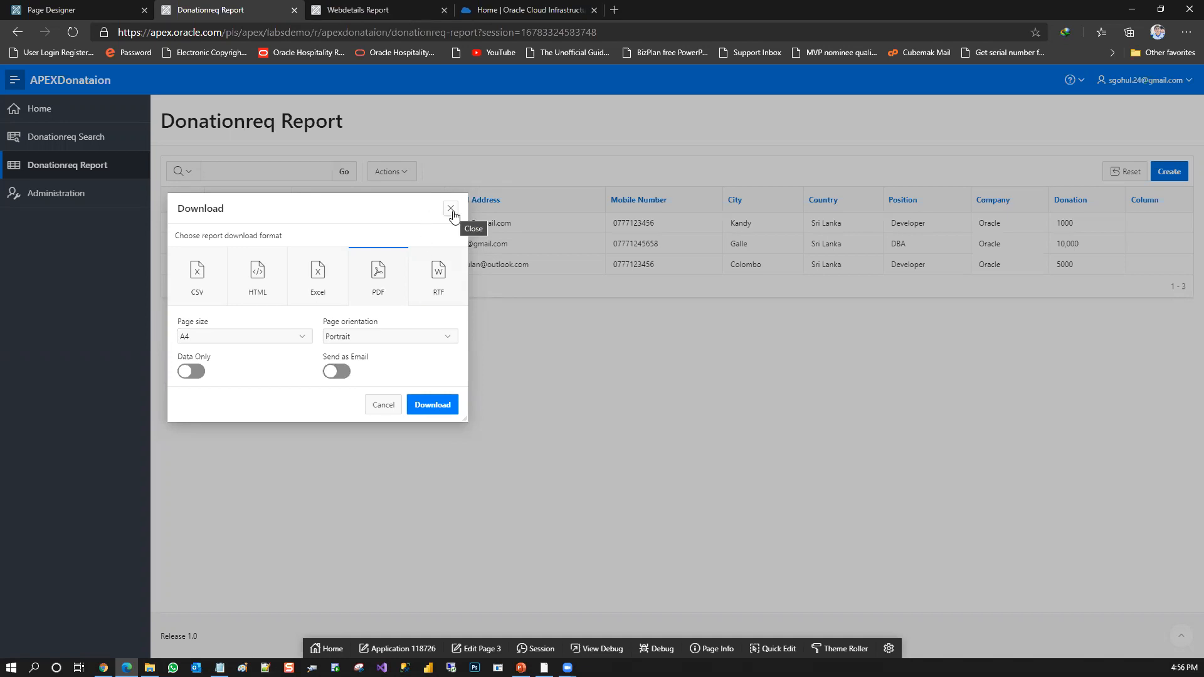
Close the Download options and examine the data operations offered for the Donationreq Report
{"action": "left_click", "coordinate": [451, 209]}
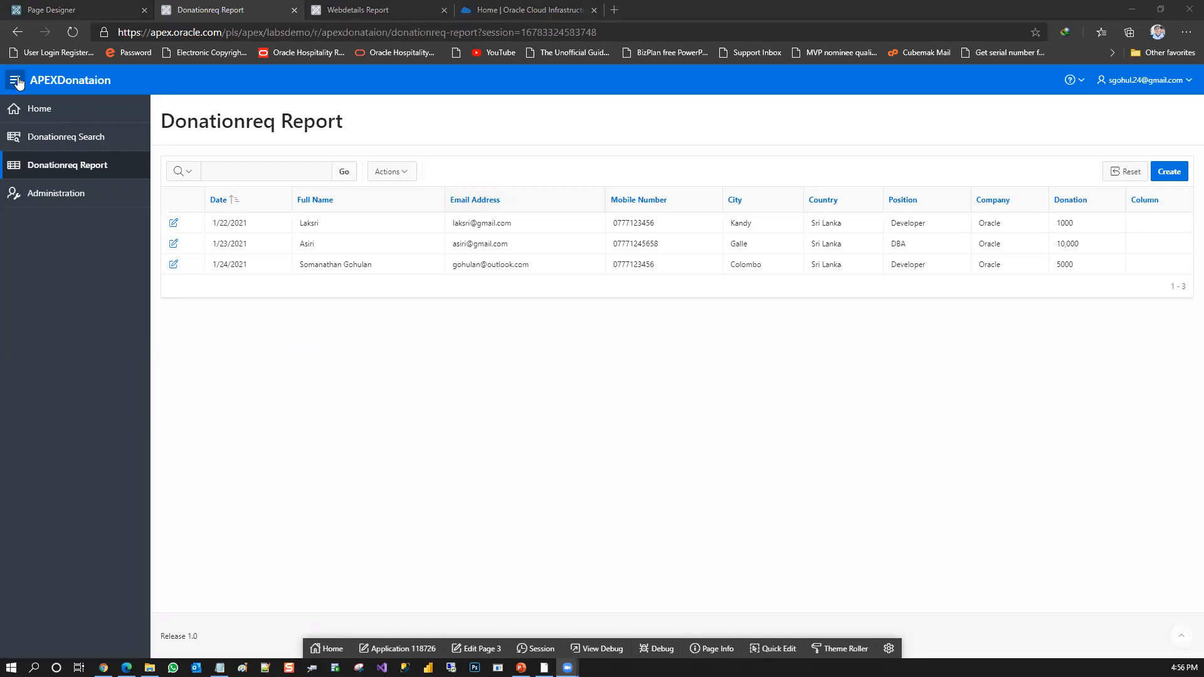
{"action": "left_click", "coordinate": [390, 175]}
{"action": "left_click", "coordinate": [425, 251]}
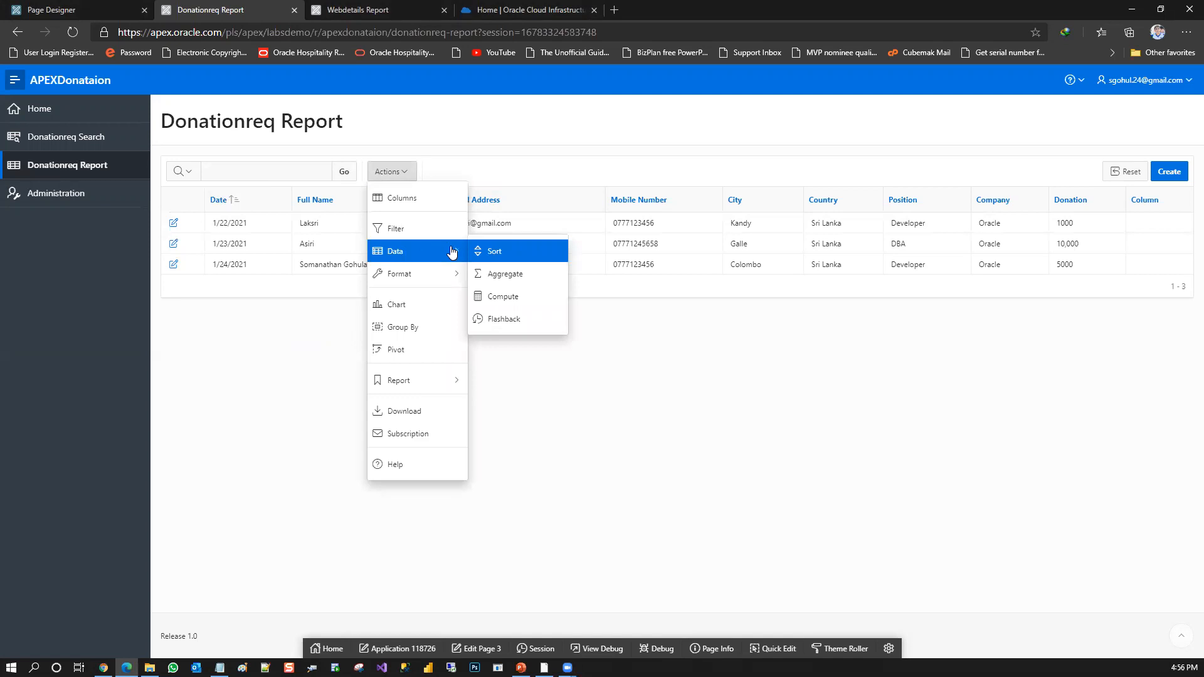
{"action": "left_click", "coordinate": [475, 134]}
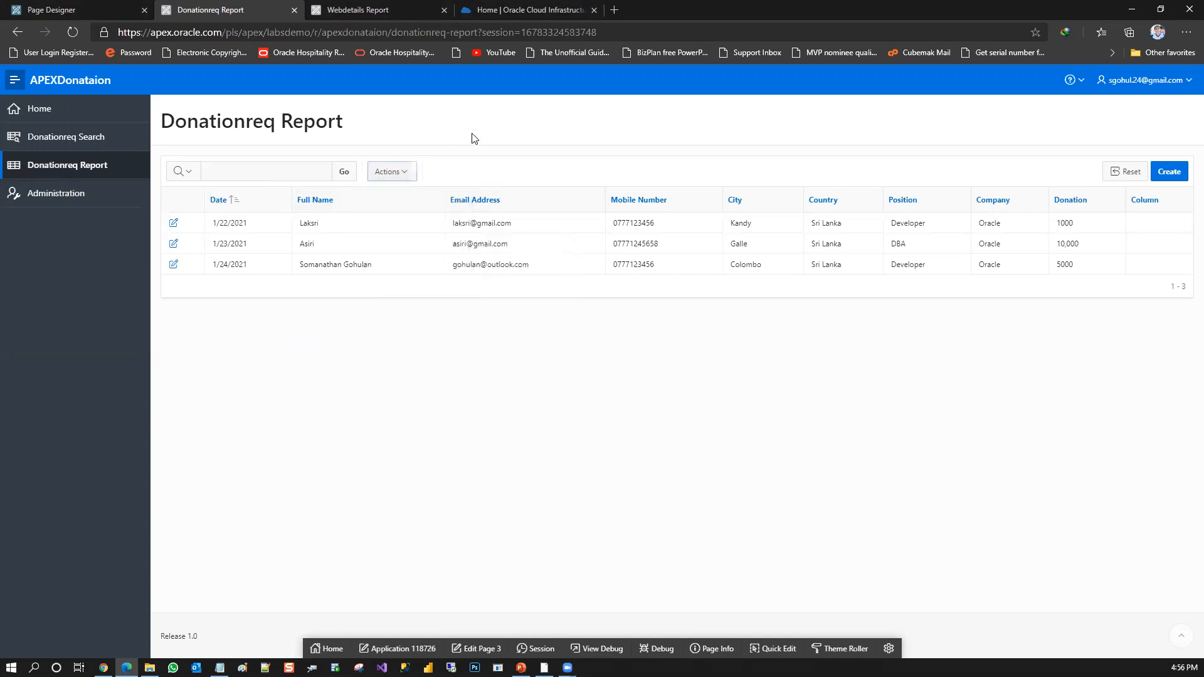
Start a pie chart on the Donationreq Report with Full Name as its label column
{"action": "left_click", "coordinate": [388, 171]}
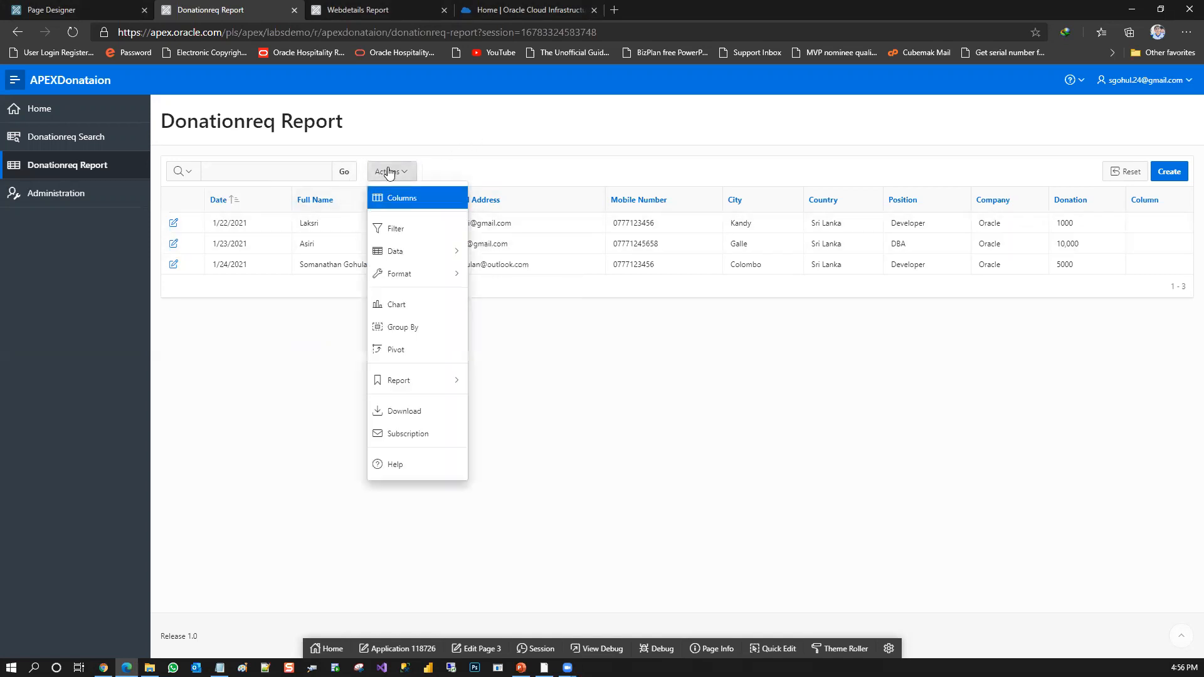
{"action": "mouse_move", "coordinate": [439, 380]}
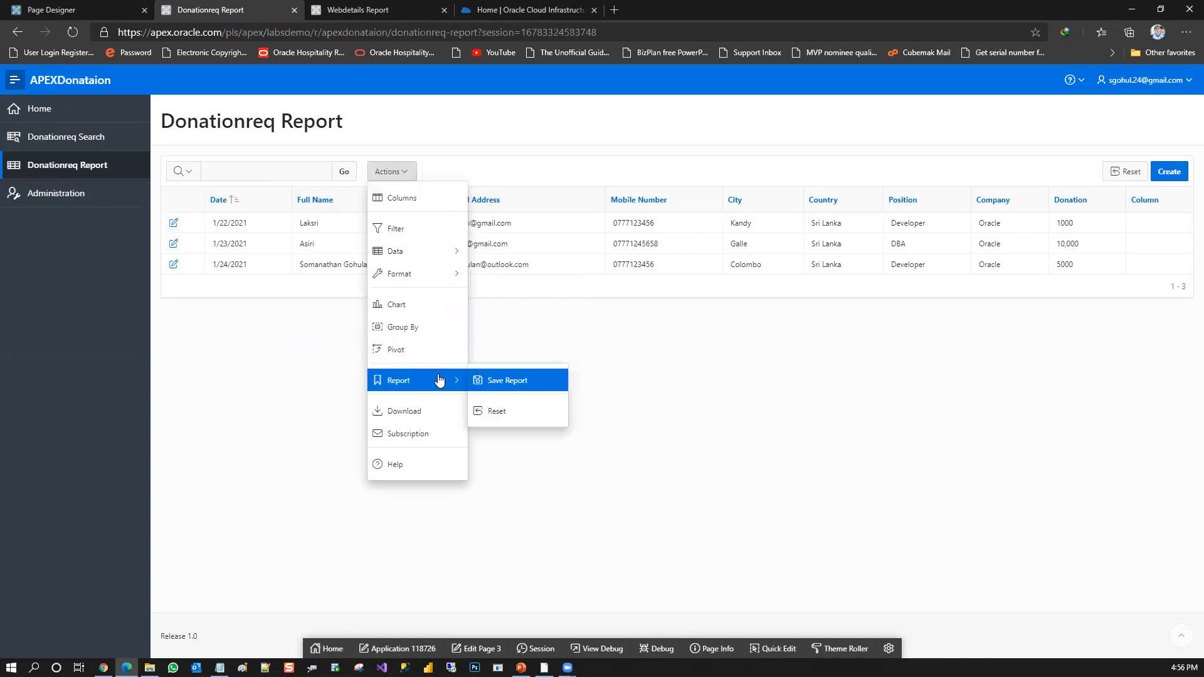
{"action": "left_click", "coordinate": [430, 307]}
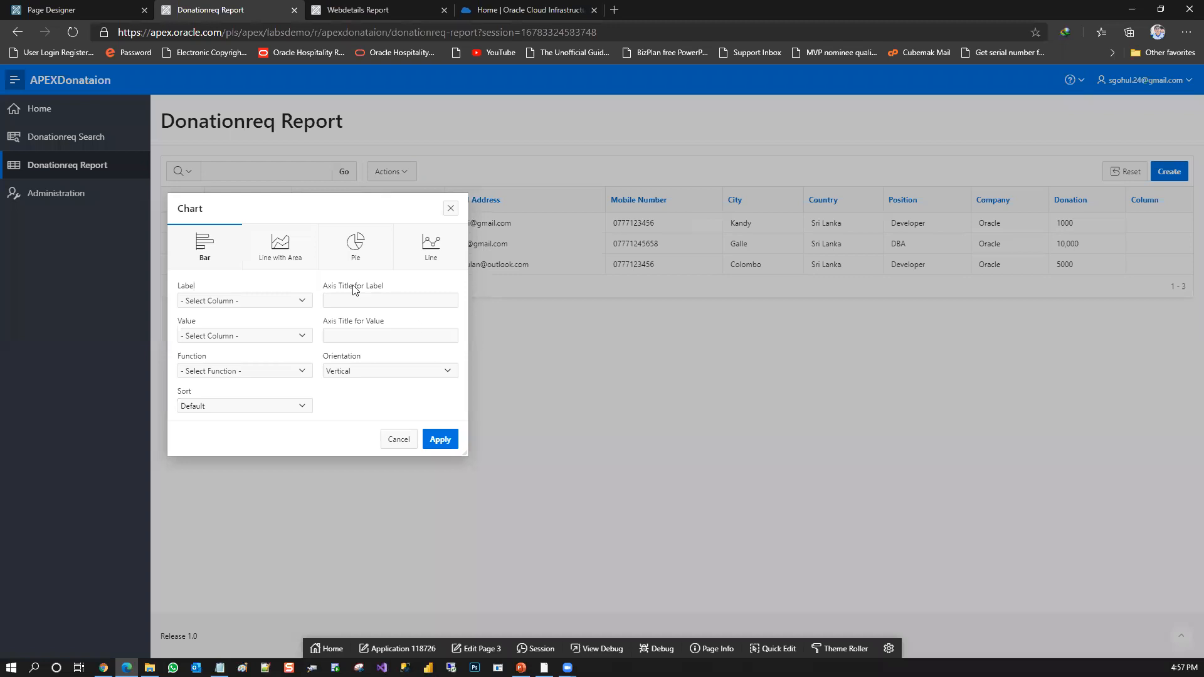
{"action": "left_click", "coordinate": [357, 264]}
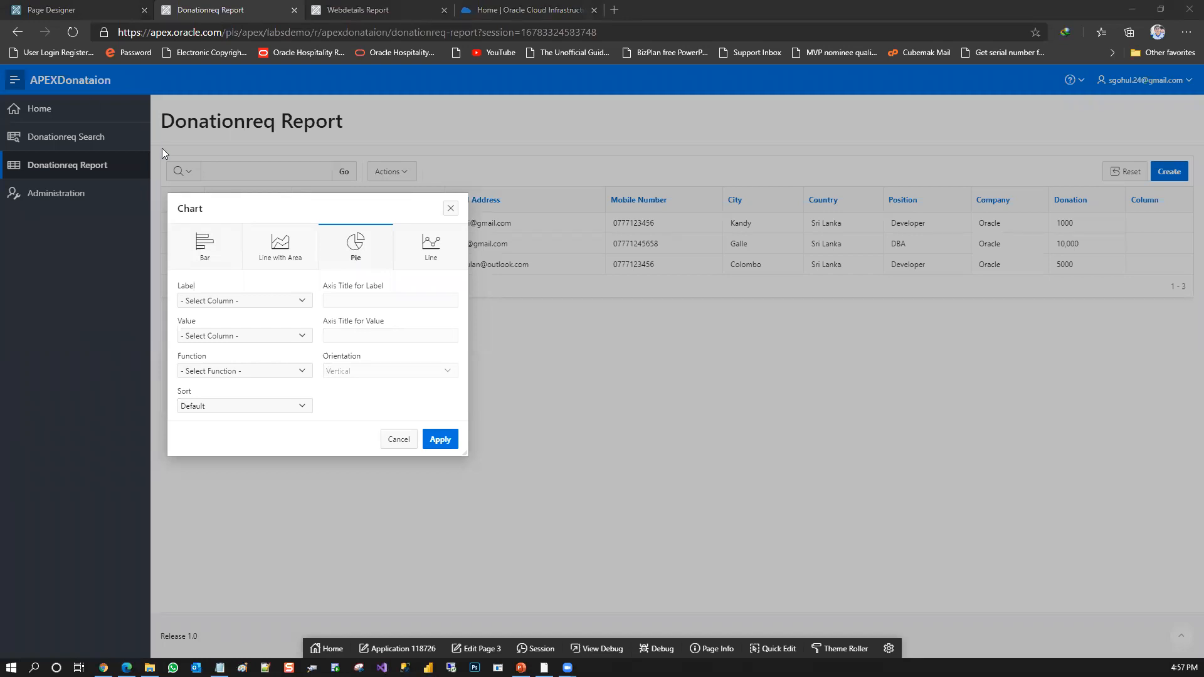
{"action": "left_click", "coordinate": [260, 300]}
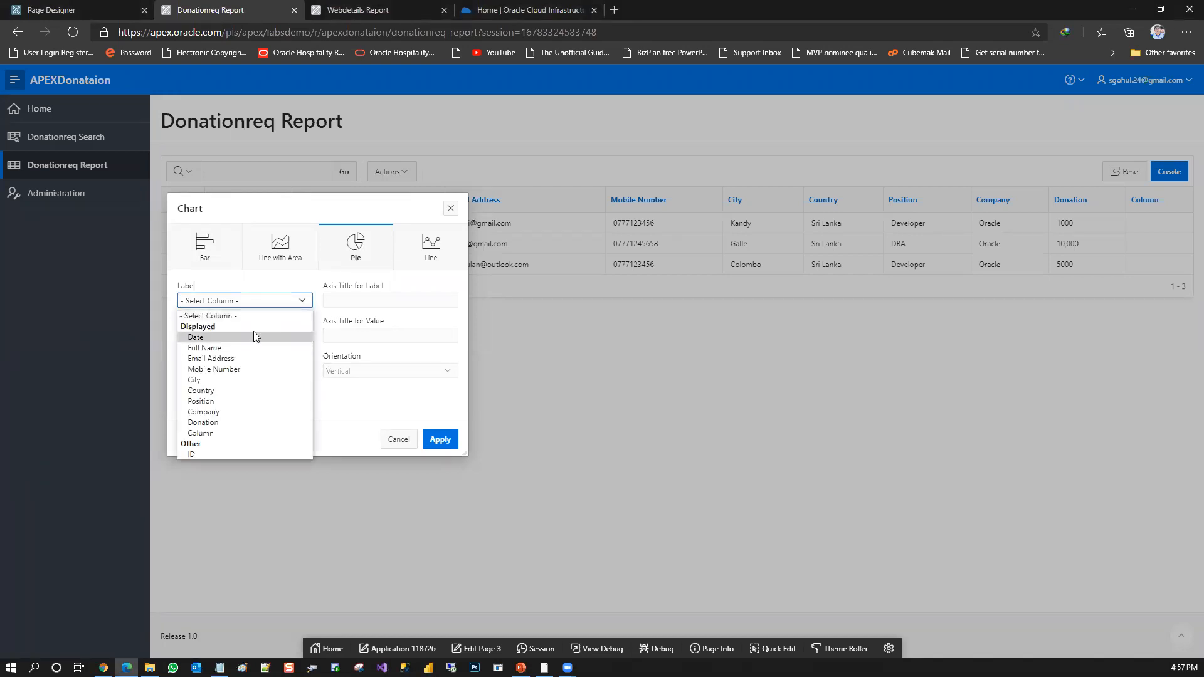
{"action": "left_click", "coordinate": [243, 348]}
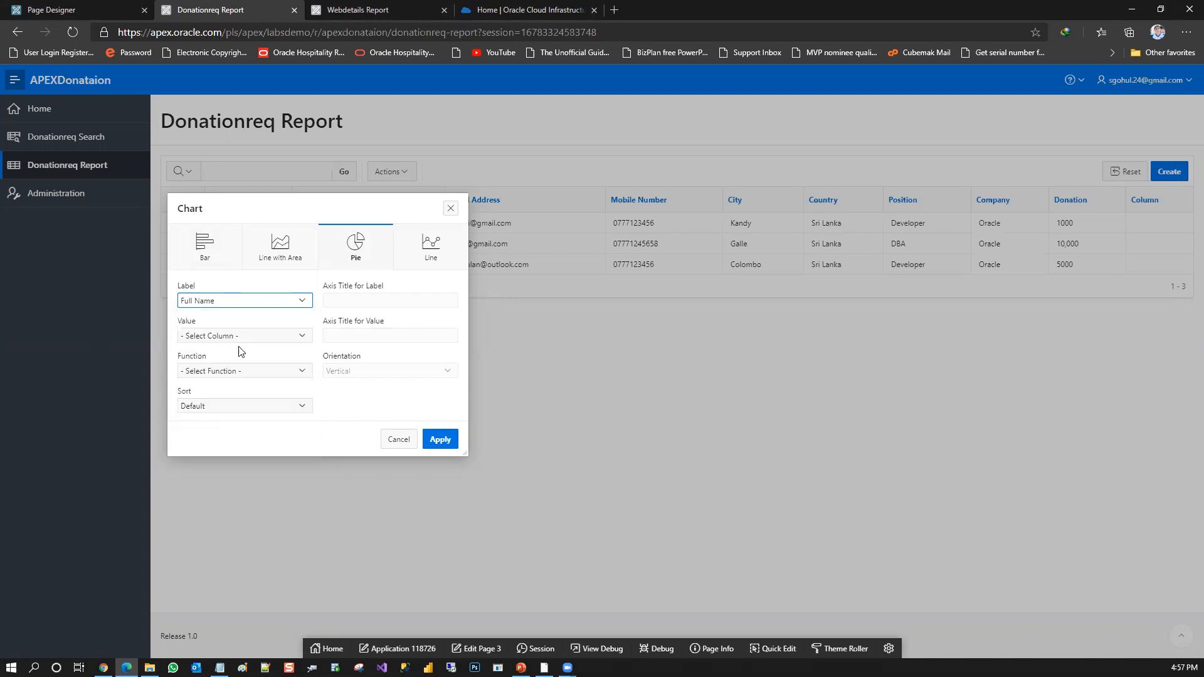
Set the pie chart's value to ID, function to Count and sort to Value - Ascending, and apply the chart
{"action": "left_click", "coordinate": [244, 336]}
{"action": "left_click", "coordinate": [244, 336]}
{"action": "left_click", "coordinate": [244, 336]}
{"action": "left_click", "coordinate": [211, 371]}
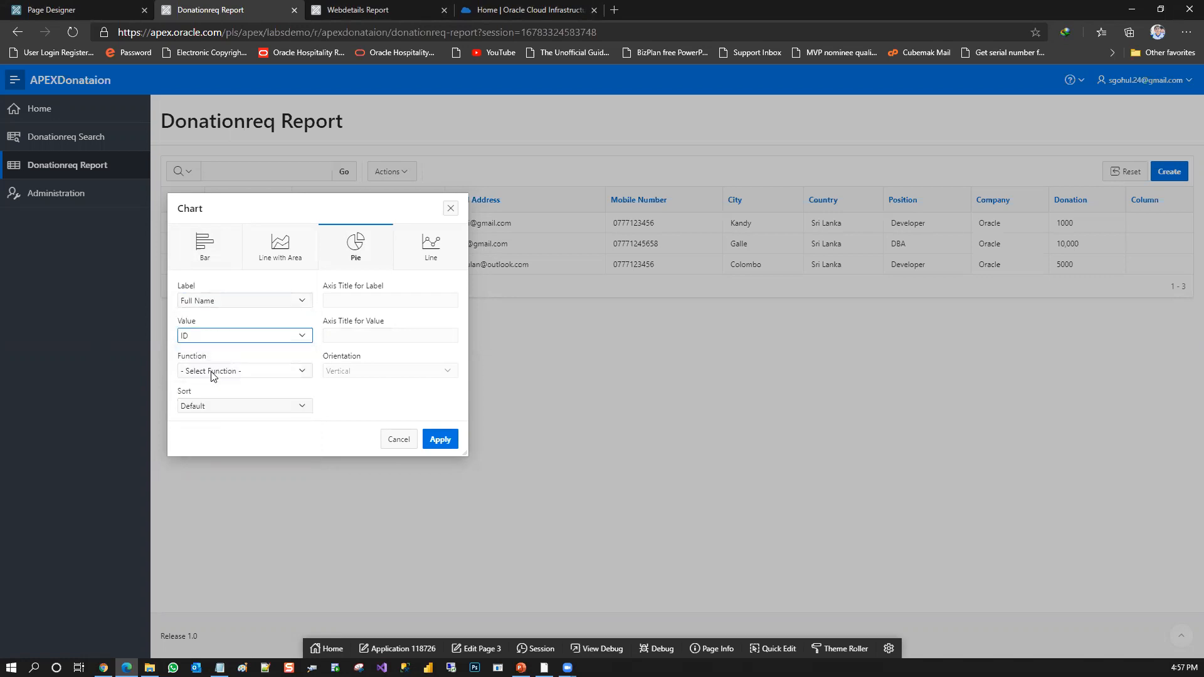
{"action": "left_click", "coordinate": [245, 371]}
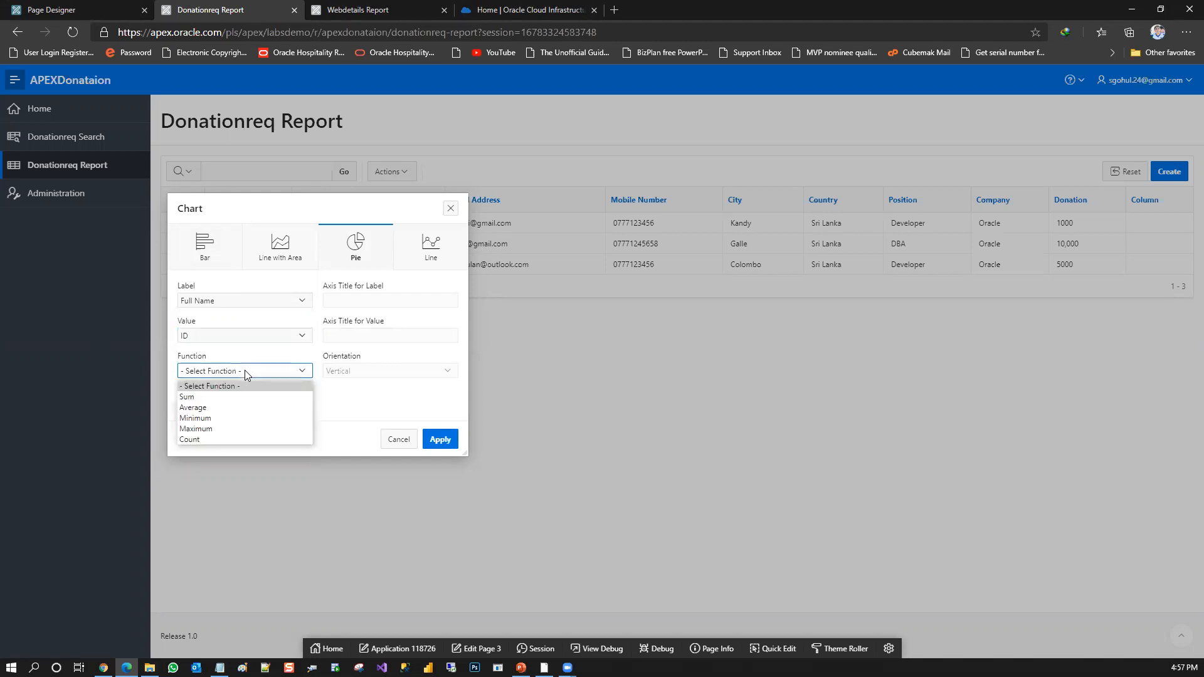
{"action": "left_click", "coordinate": [209, 439]}
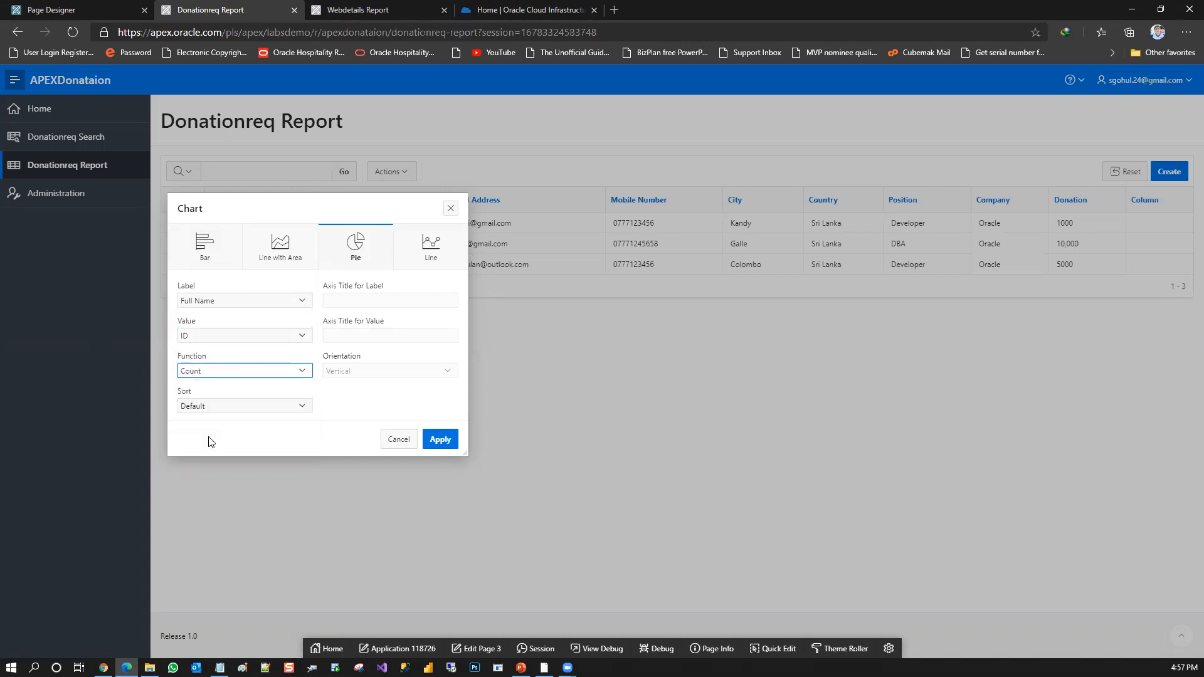
{"action": "left_click", "coordinate": [244, 406]}
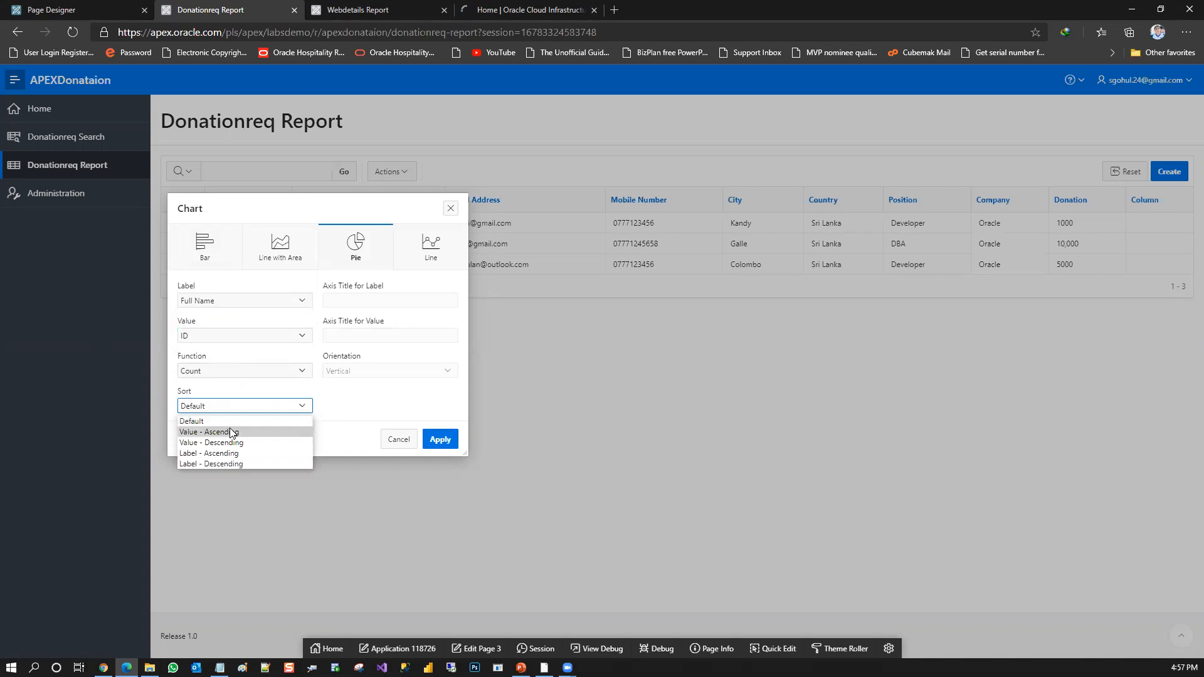
{"action": "left_click", "coordinate": [232, 433]}
{"action": "left_click", "coordinate": [455, 447]}
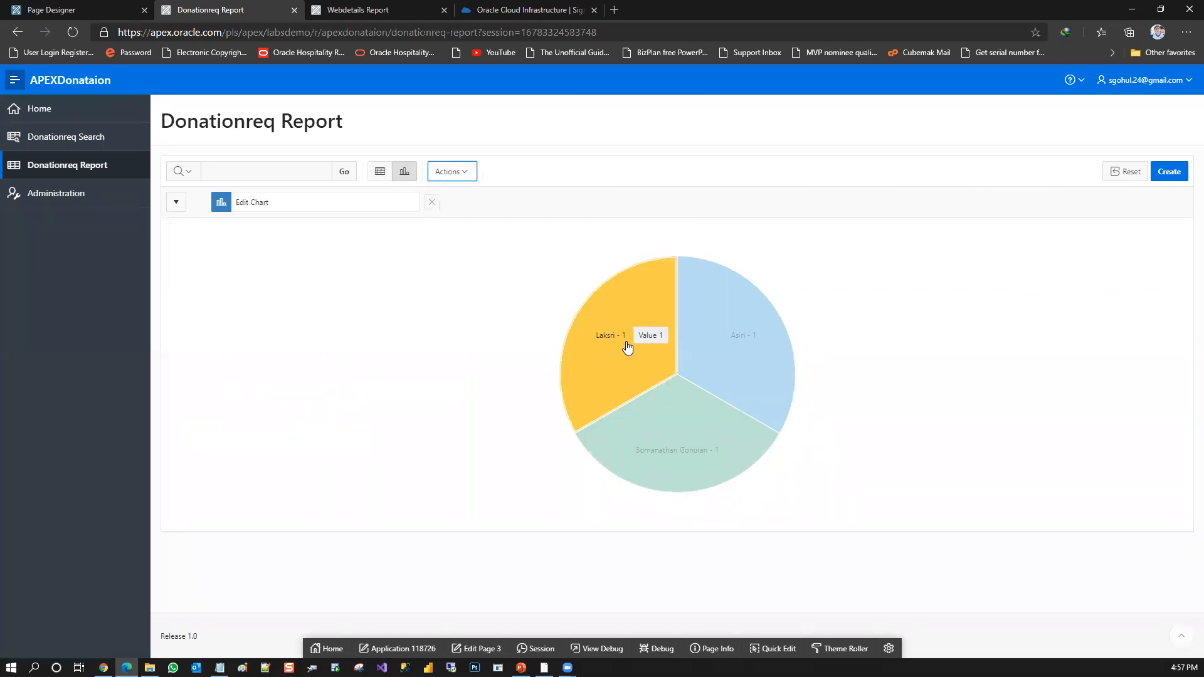
Change the pie chart's label column to Donation, apply the change, and remove the chart from the report after viewing it
{"action": "left_click", "coordinate": [346, 203]}
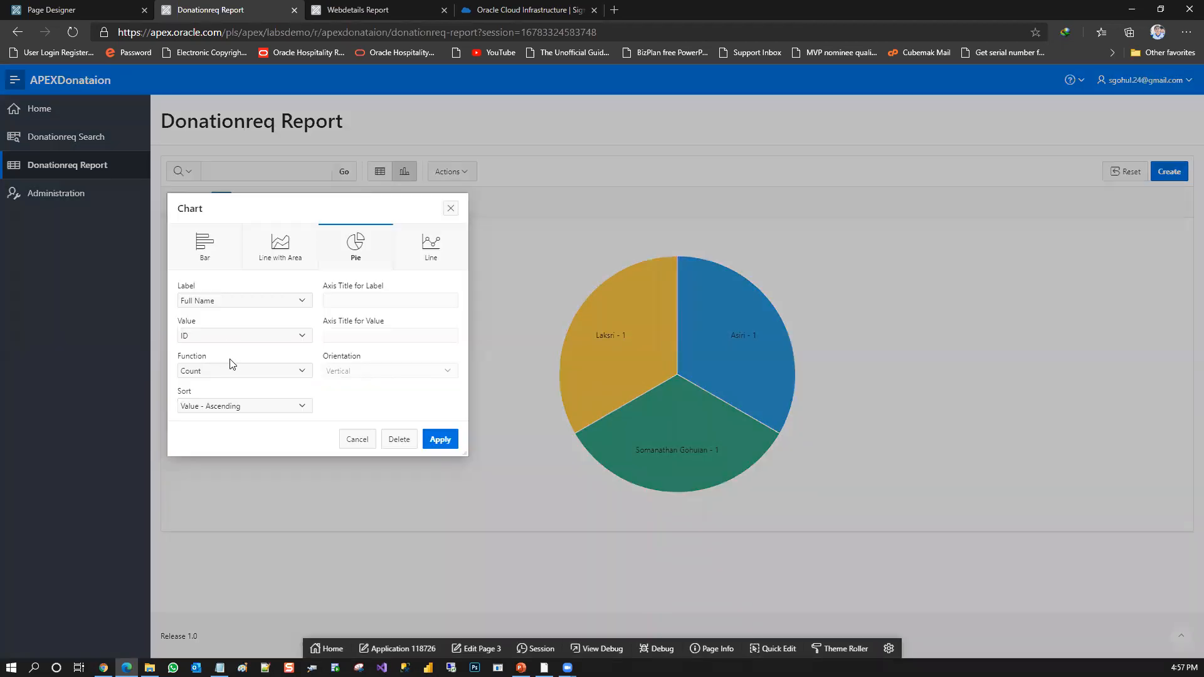
{"action": "left_click", "coordinate": [245, 300]}
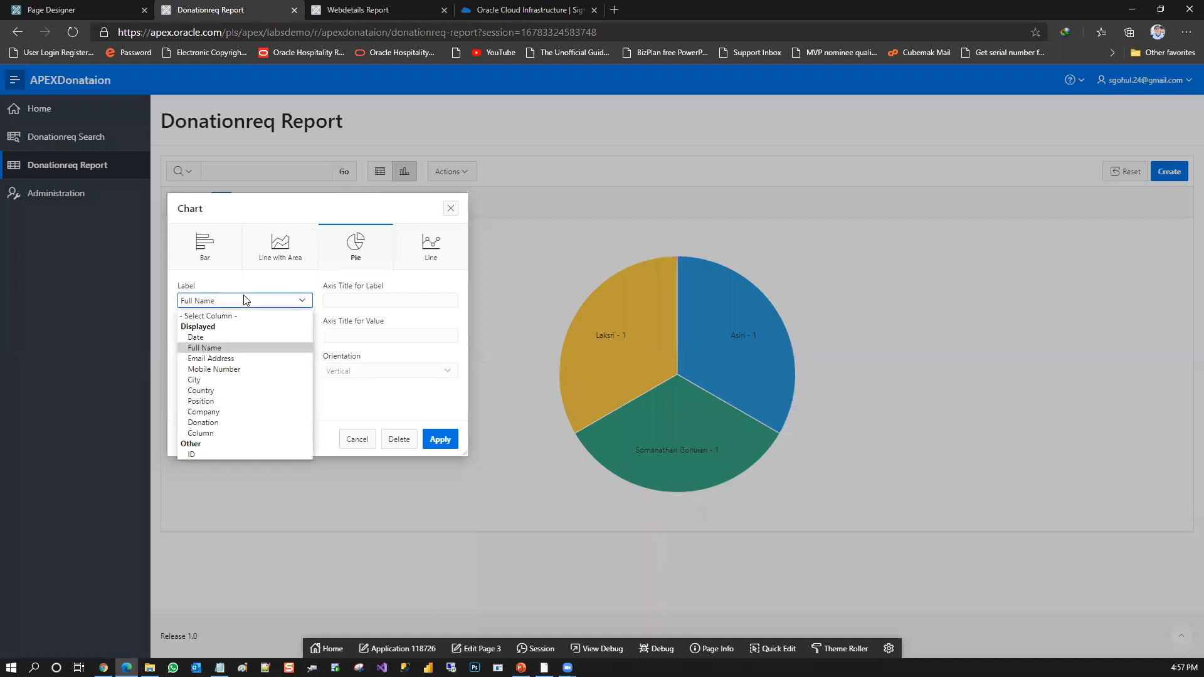
{"action": "left_click", "coordinate": [213, 423]}
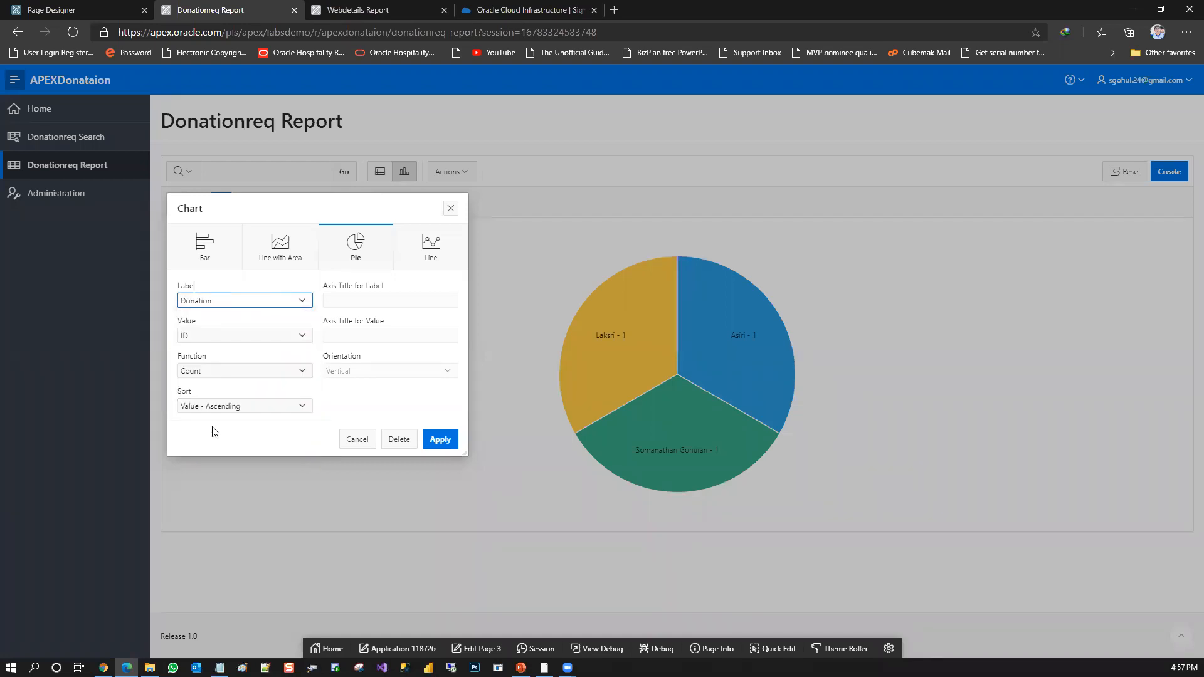
{"action": "left_click", "coordinate": [264, 371]}
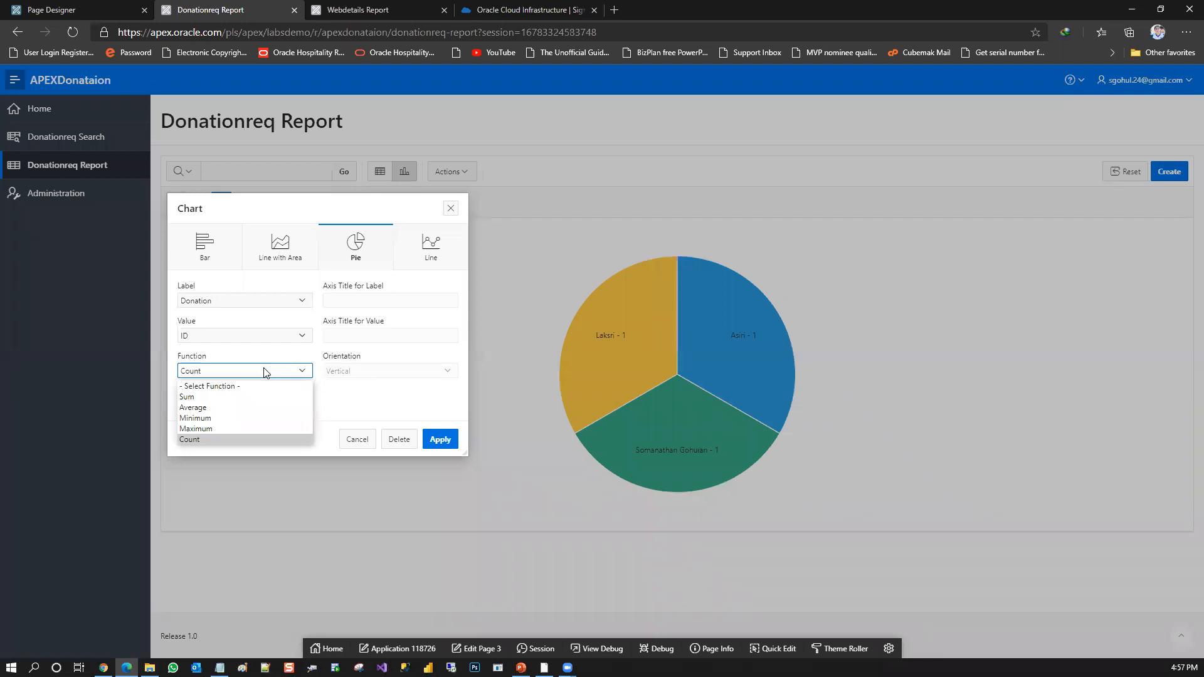
{"action": "left_click", "coordinate": [265, 372]}
{"action": "left_click", "coordinate": [234, 407]}
{"action": "left_click", "coordinate": [234, 408]}
{"action": "left_click", "coordinate": [431, 439]}
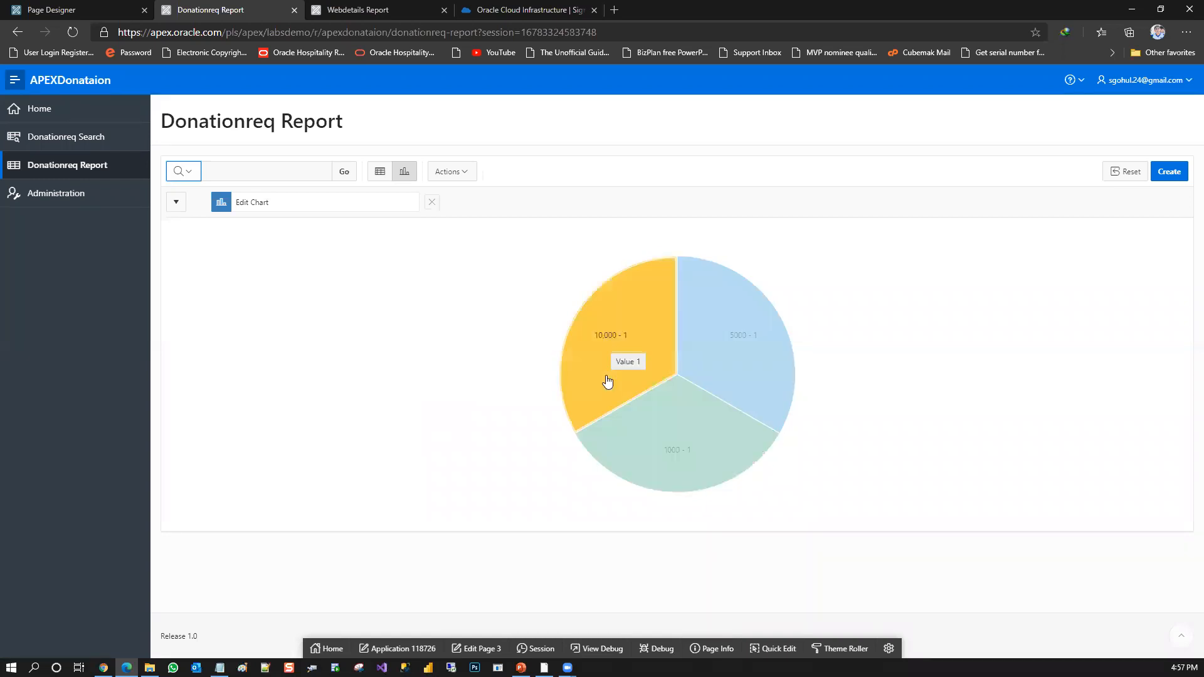
{"action": "left_click", "coordinate": [432, 203]}
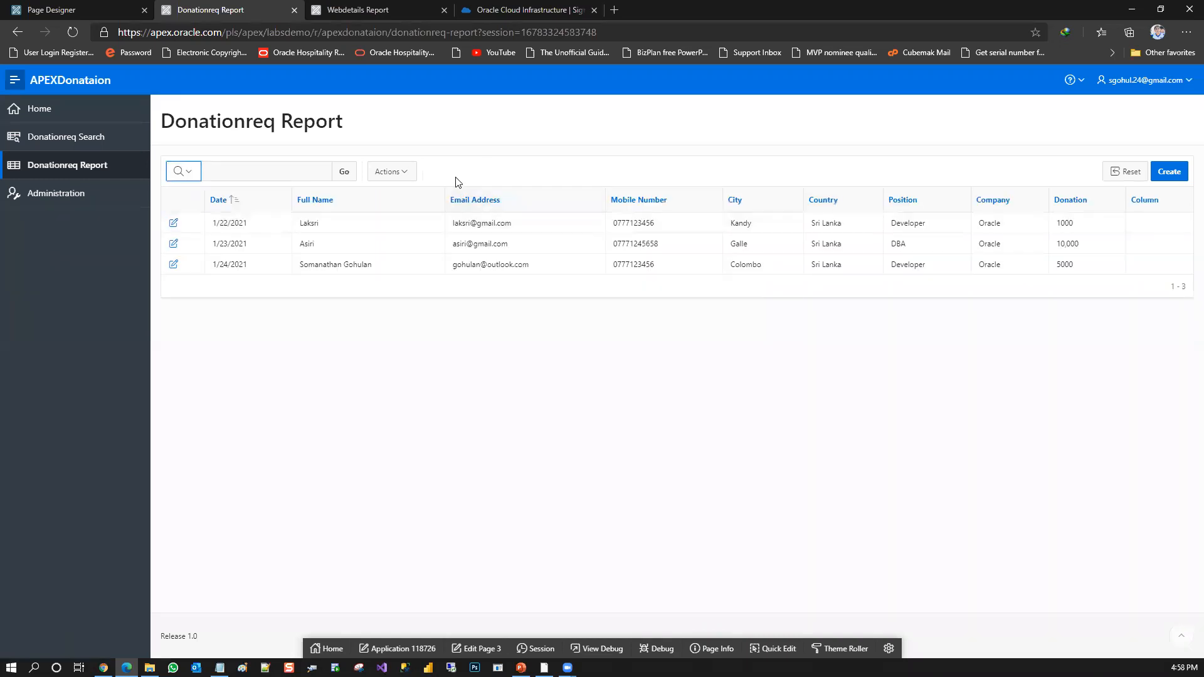
Search the donation records for a donor's name on the Donationreq Search page
{"action": "left_click", "coordinate": [92, 146]}
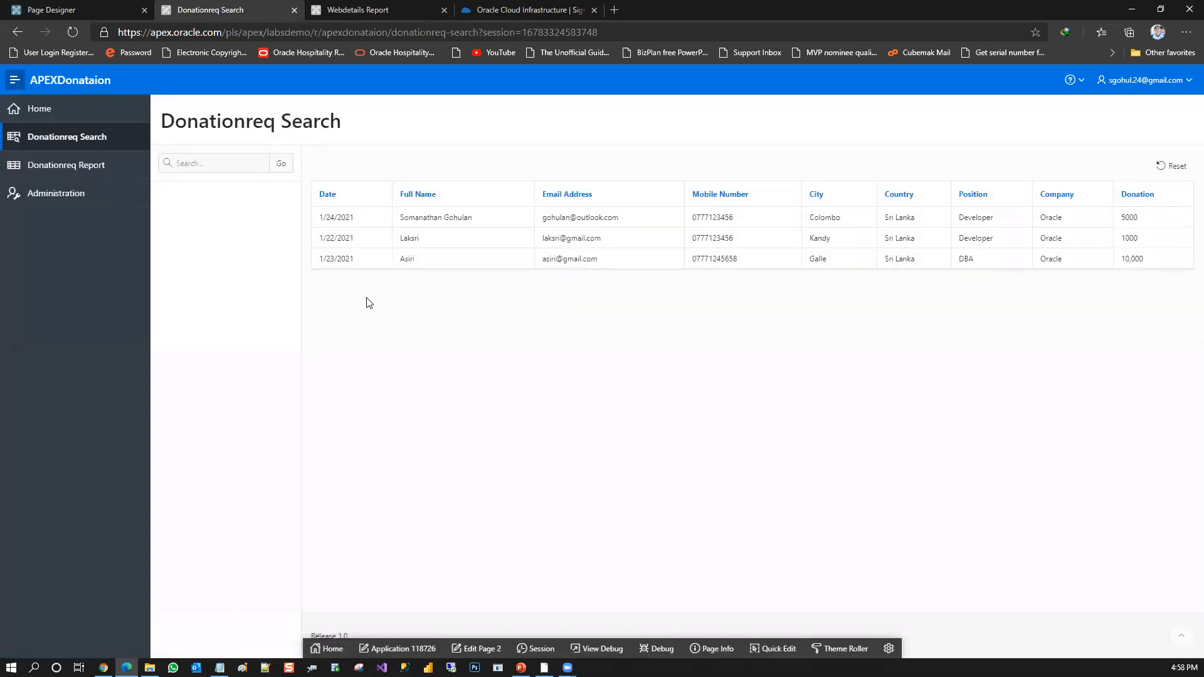
{"action": "left_click", "coordinate": [255, 168]}
{"action": "type", "text": "gohulan"}
{"action": "key", "text": "Return"}
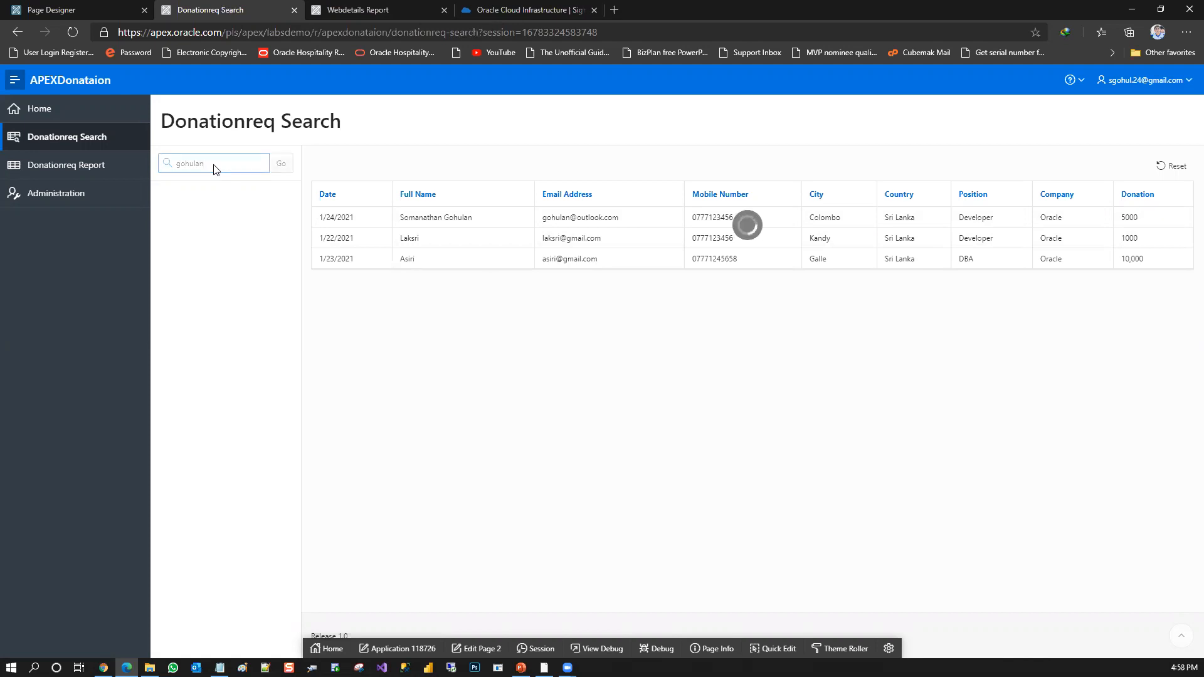
View the Access Control configuration on the application's Administration page and close it without changes
{"action": "left_click", "coordinate": [85, 202]}
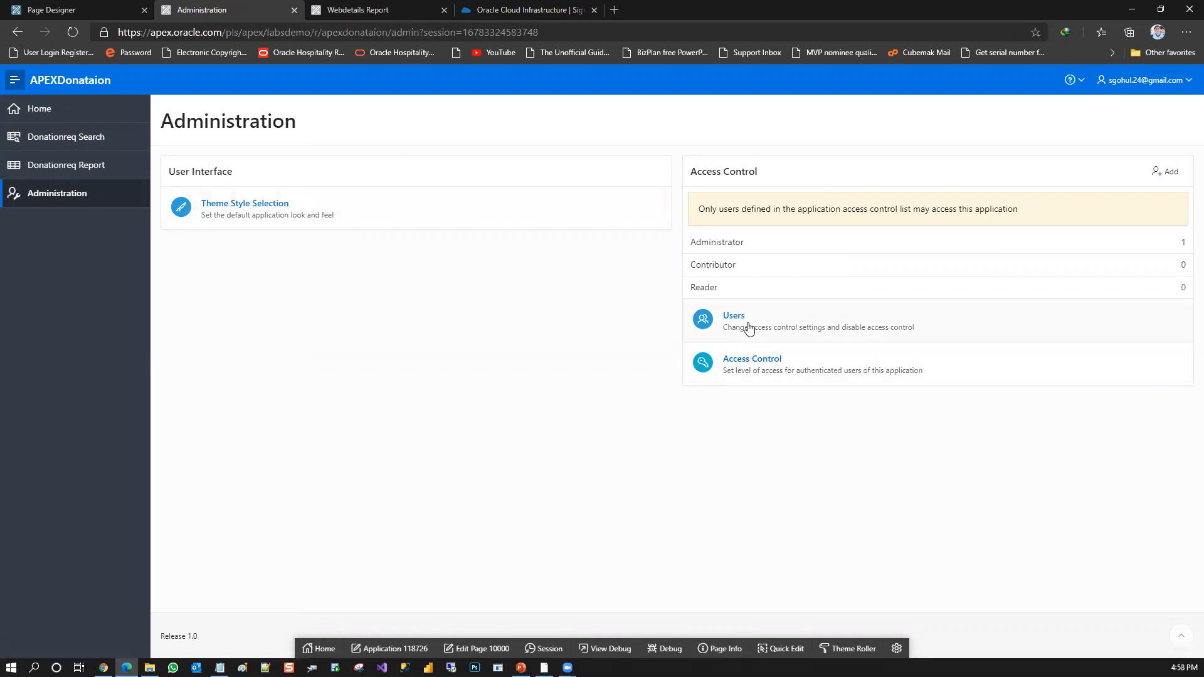
{"action": "left_click", "coordinate": [775, 368]}
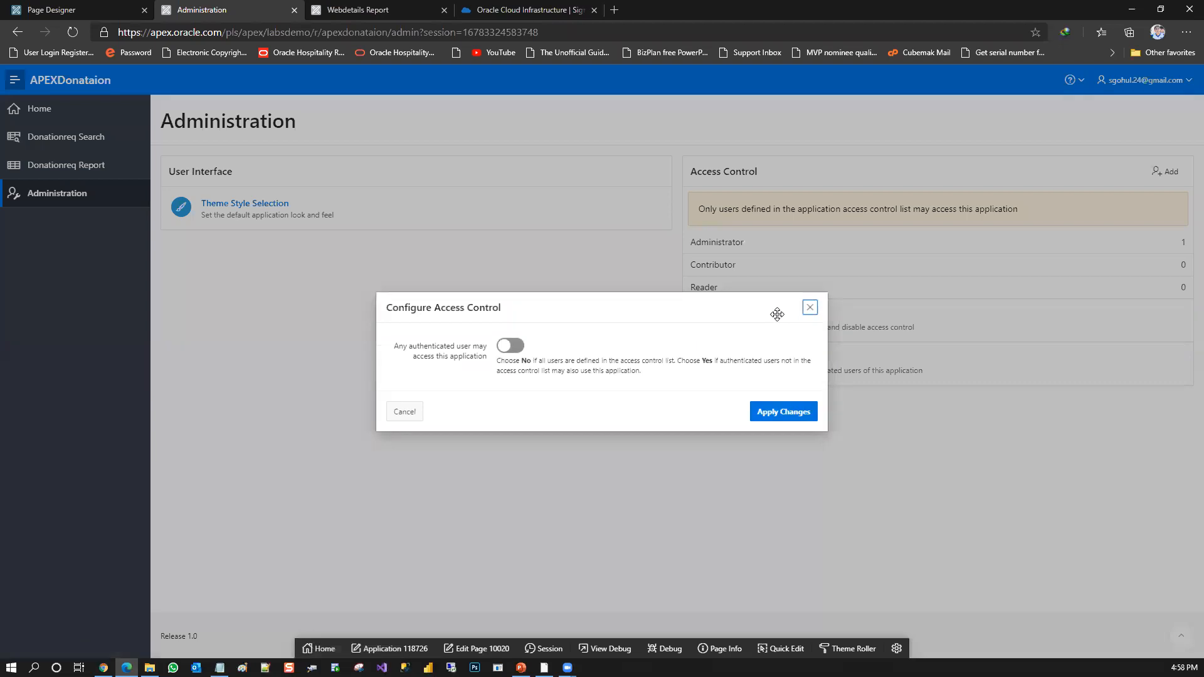
{"action": "left_click", "coordinate": [809, 311]}
Review the existing user's role assignment in Manage User Access, and close both dialogs without changes
{"action": "left_click", "coordinate": [733, 313]}
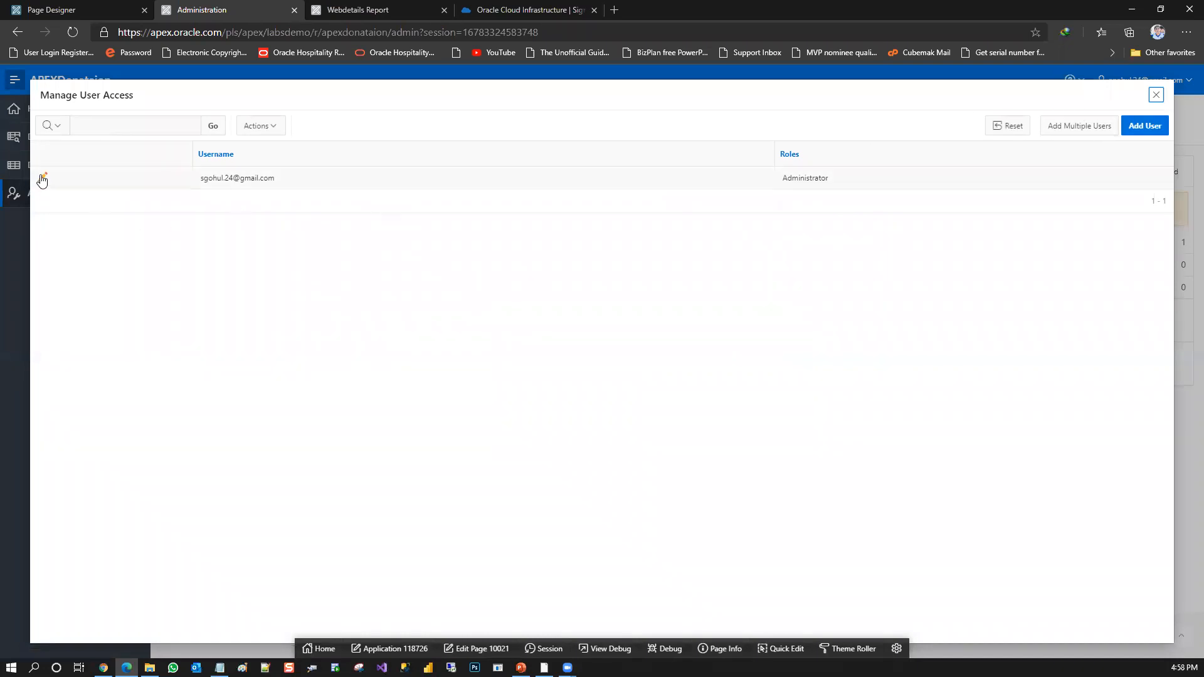
{"action": "left_click", "coordinate": [42, 178]}
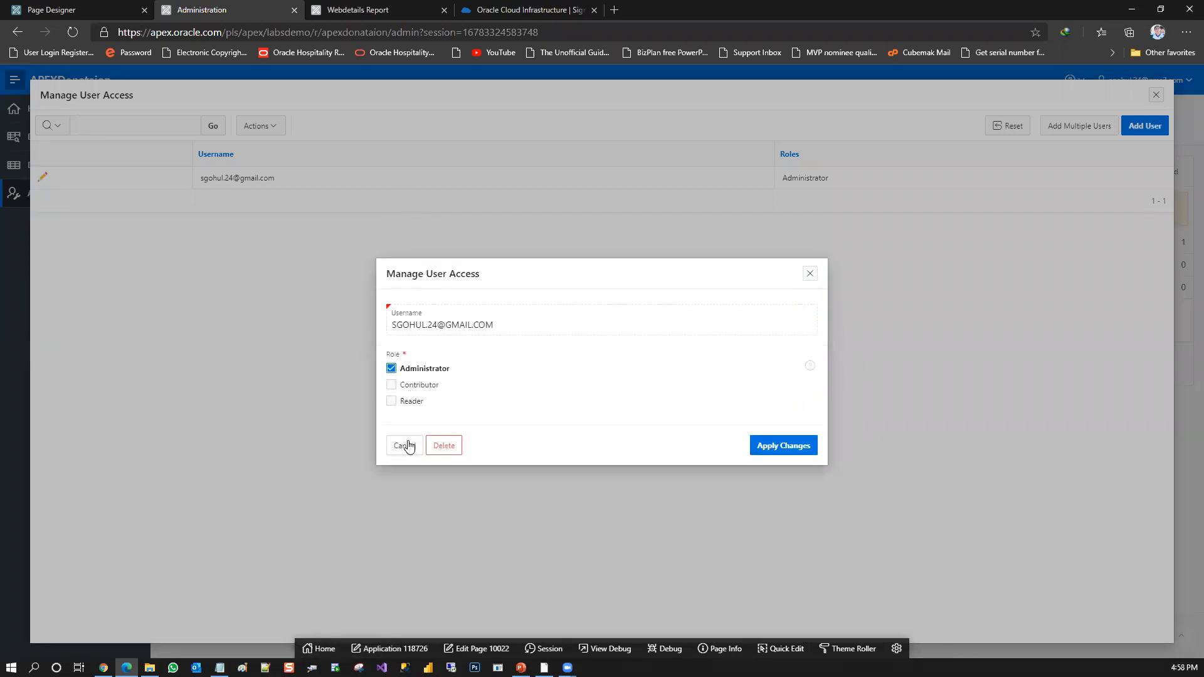
{"action": "left_click", "coordinate": [810, 275]}
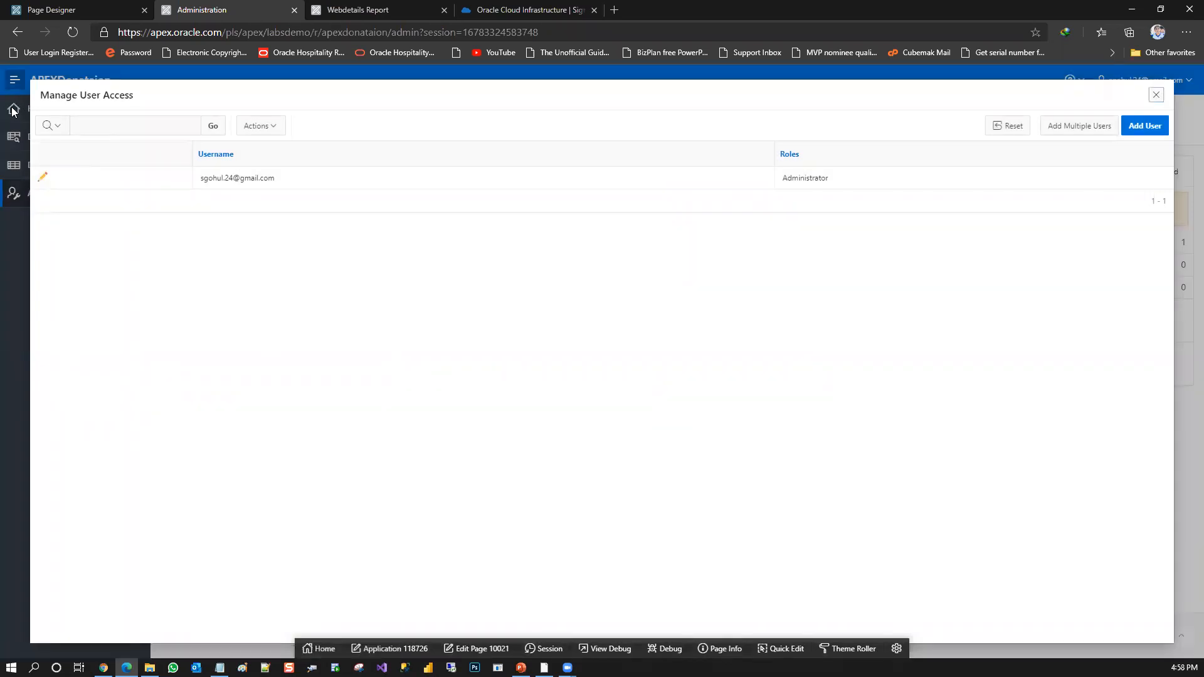
{"action": "left_click", "coordinate": [1156, 98]}
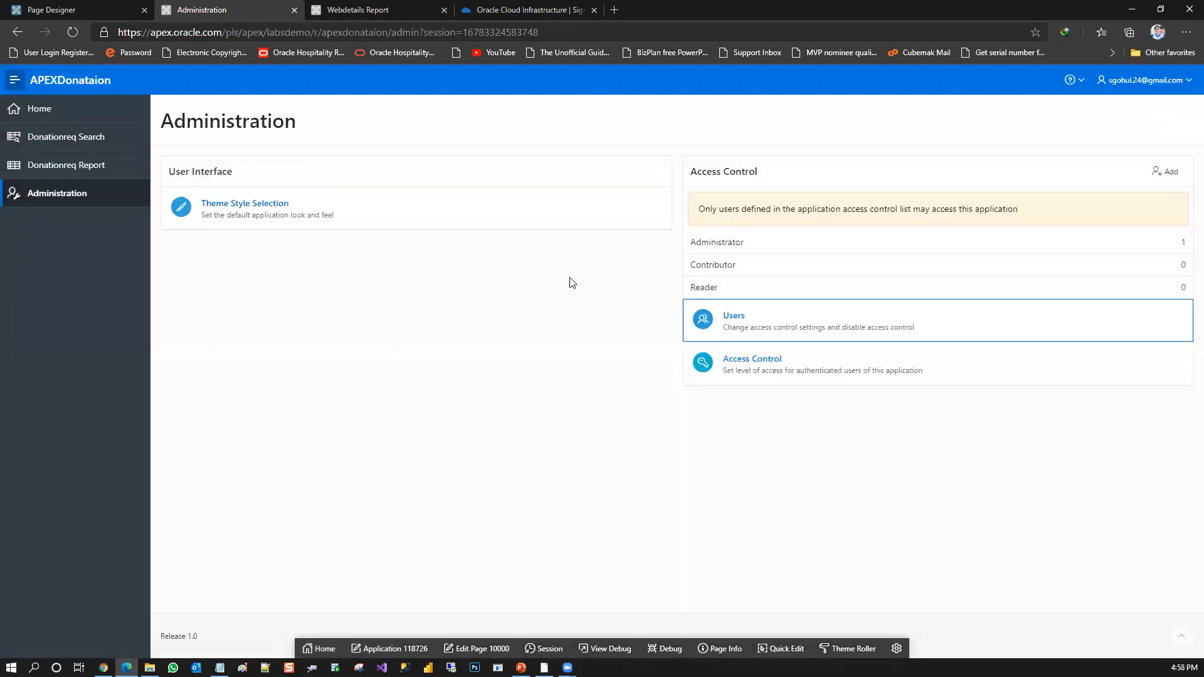
Return to the application's Home page and collapse and re-expand its navigation
{"action": "left_click", "coordinate": [69, 116]}
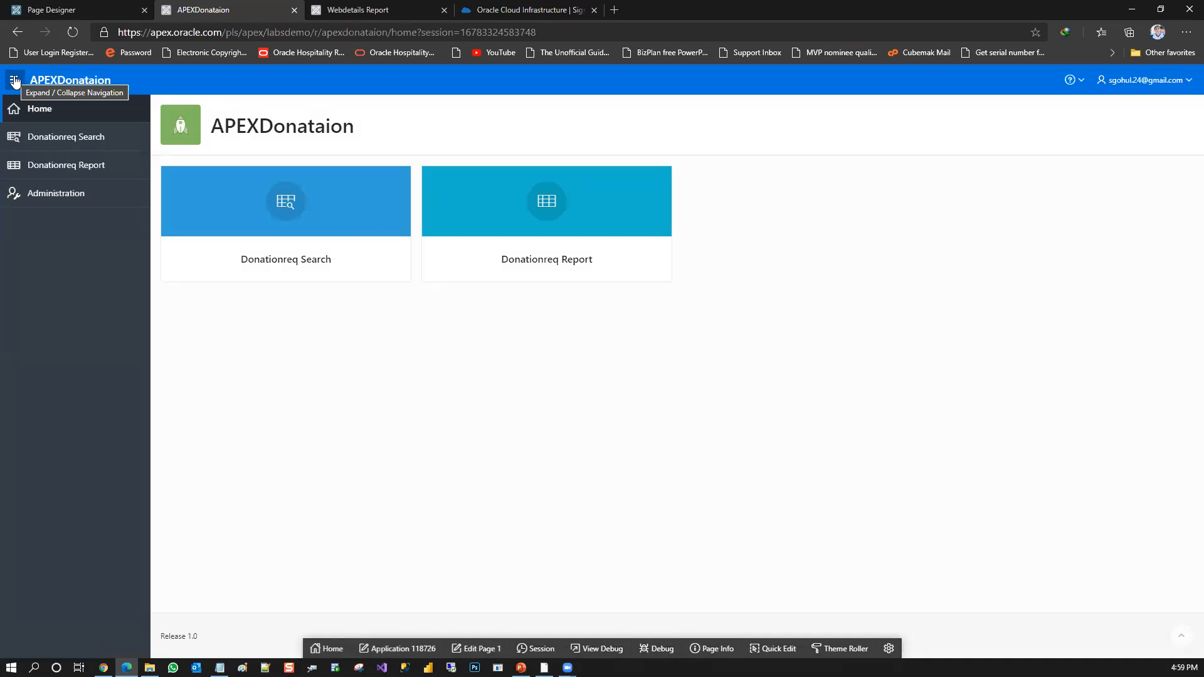
{"action": "left_click", "coordinate": [15, 80]}
{"action": "left_click", "coordinate": [15, 80]}
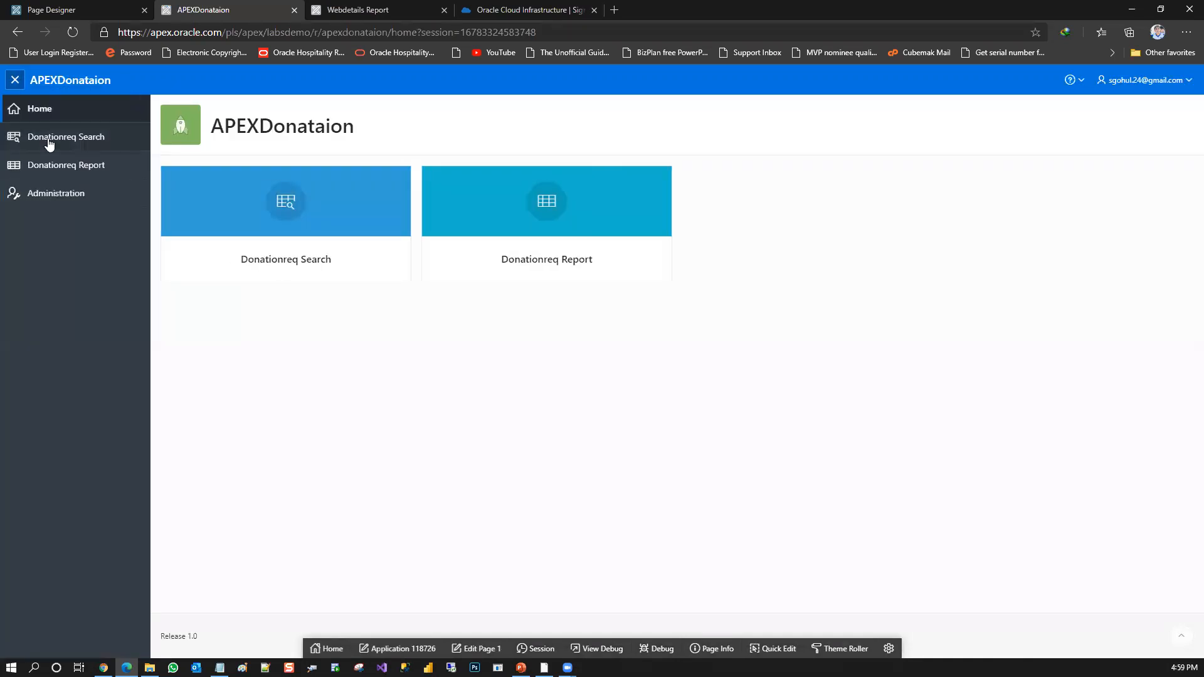
Switch to Page Designer and look over page 4's layout and the available page utilities without changing anything
{"action": "left_click", "coordinate": [94, 9]}
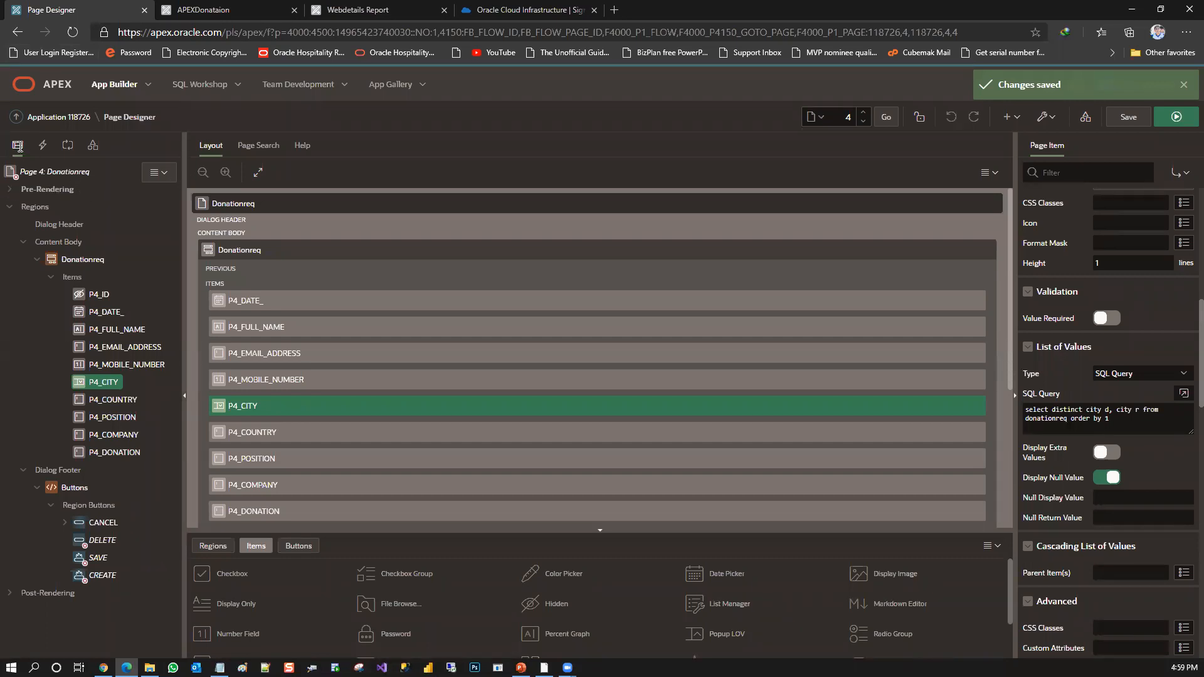
{"action": "left_click", "coordinate": [265, 145]}
{"action": "left_click", "coordinate": [211, 145]}
{"action": "scroll", "coordinate": [1009, 321], "scroll_direction": "down", "scroll_amount": 4}
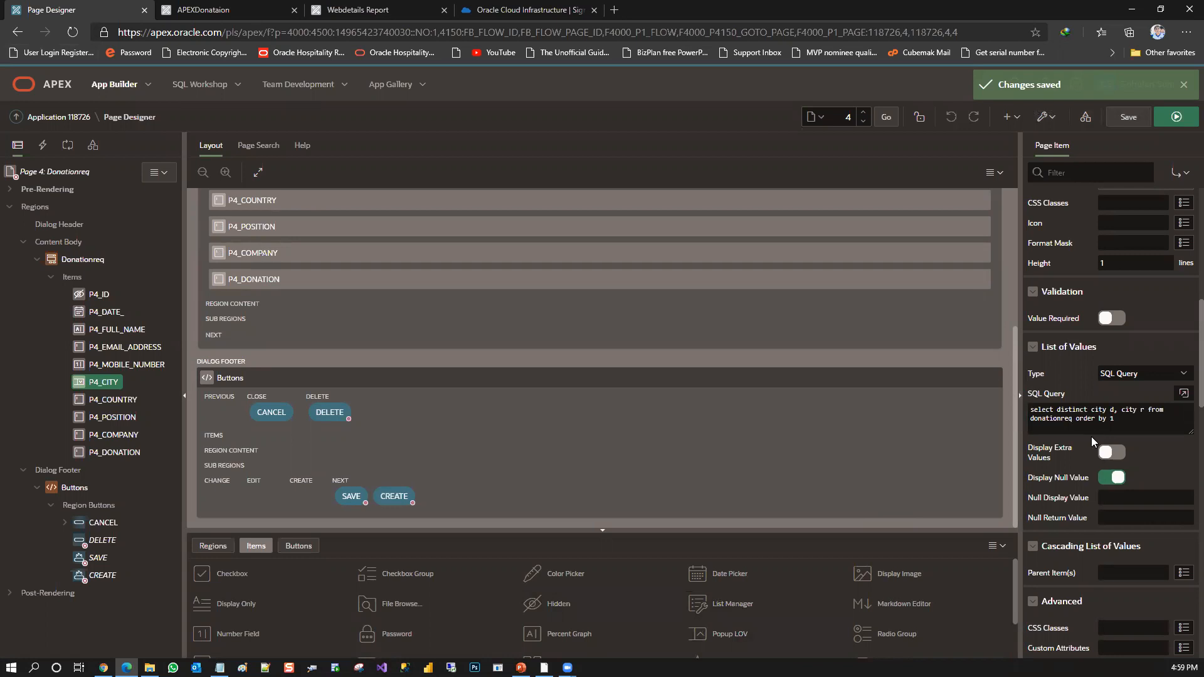
{"action": "left_click", "coordinate": [1054, 118]}
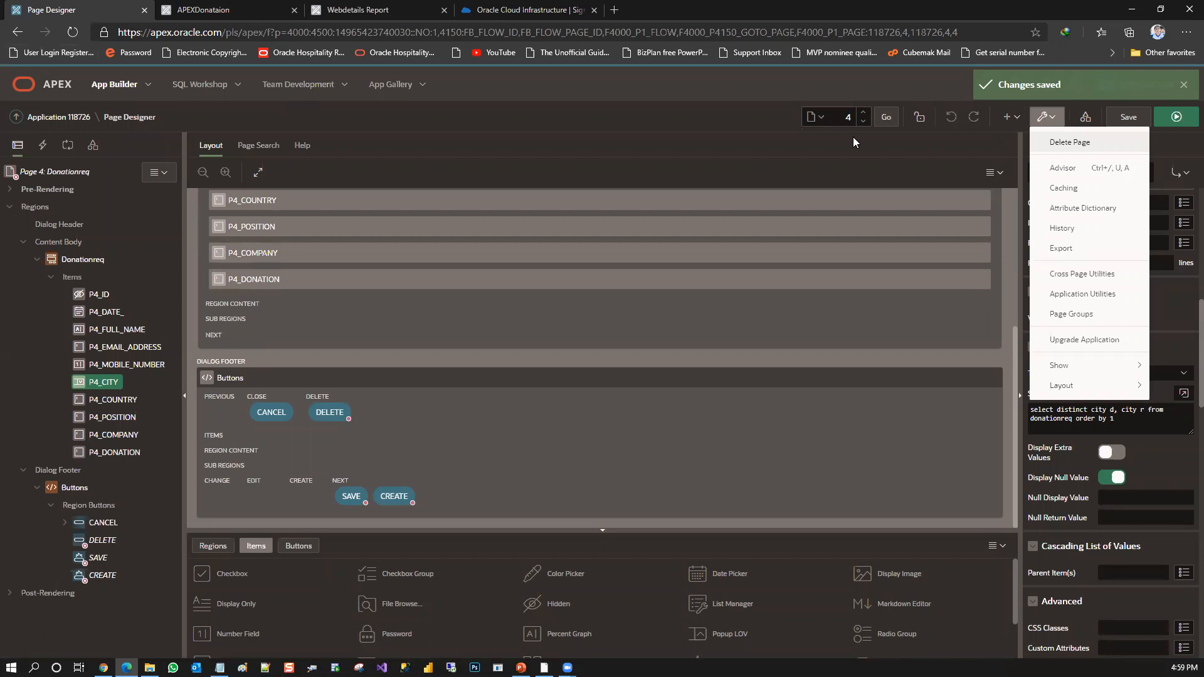
{"action": "left_click", "coordinate": [673, 118]}
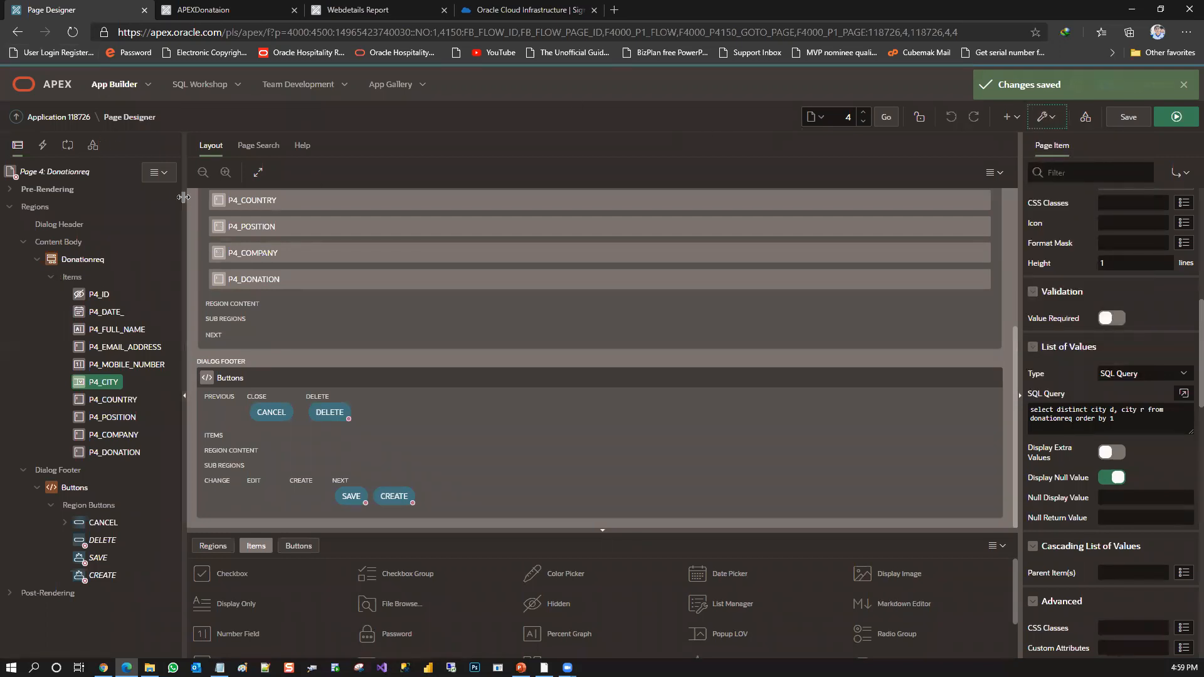
{"action": "left_click_drag", "start_coordinate": [185, 188], "coordinate": [188, 292]}
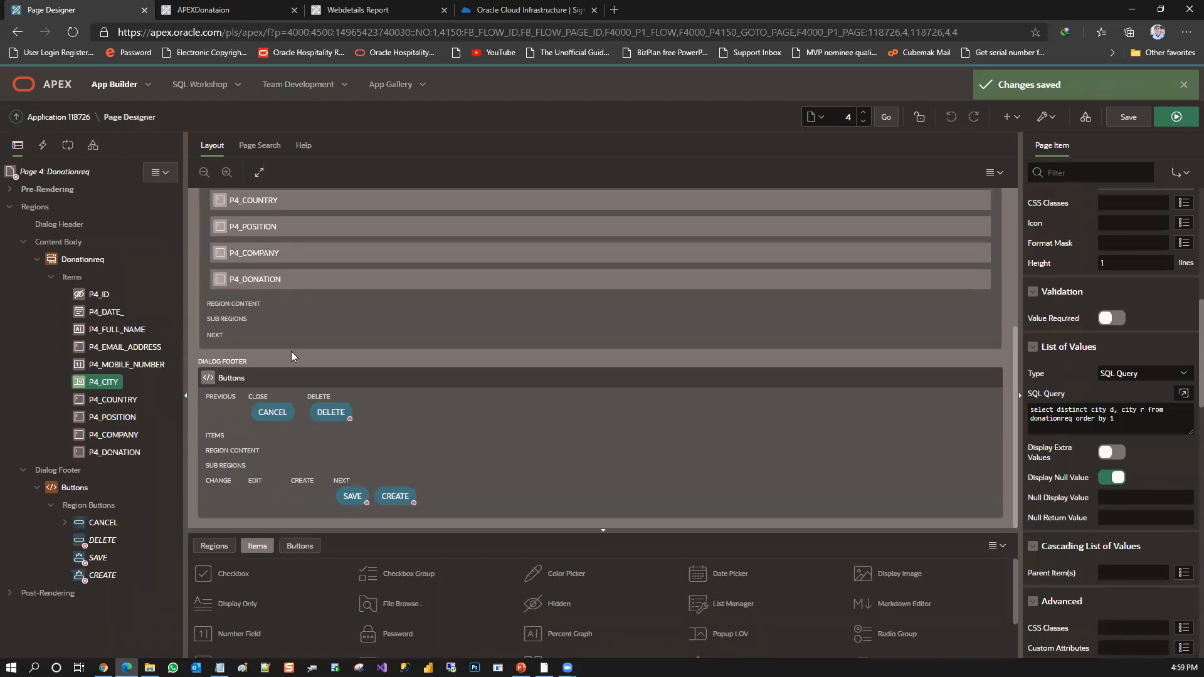
{"action": "left_click", "coordinate": [1046, 118]}
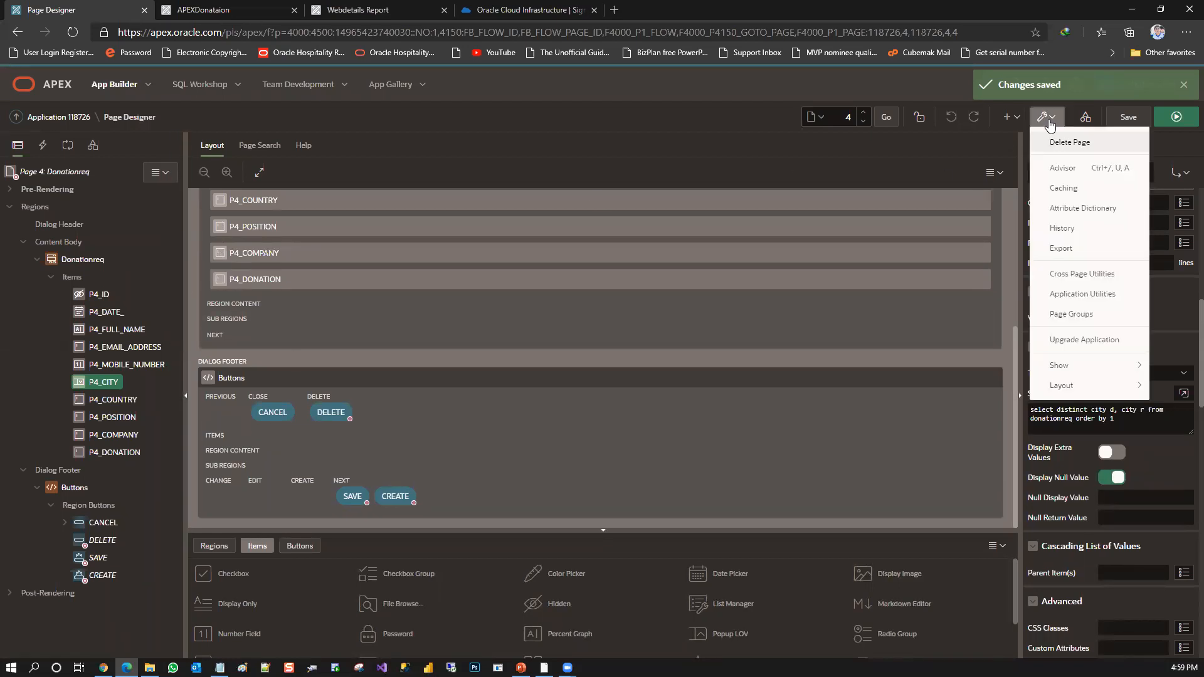
{"action": "key", "text": "Escape"}
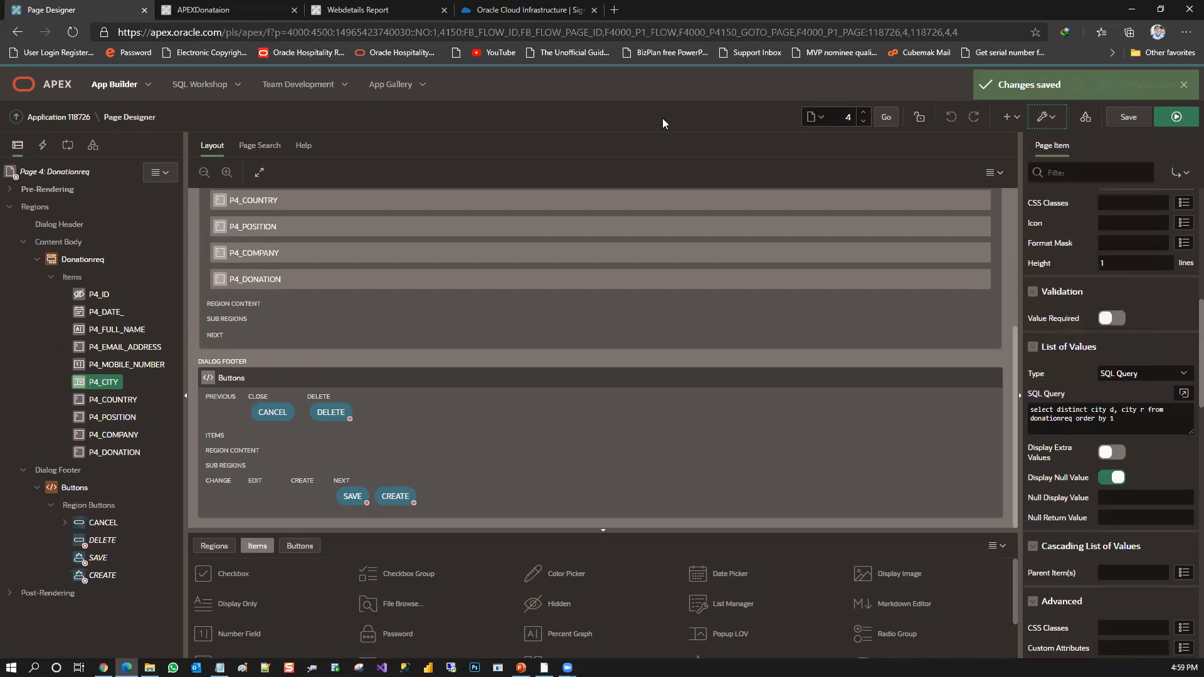
Return to the home page of application 118726 and look over its list of pages
{"action": "left_click", "coordinate": [56, 118]}
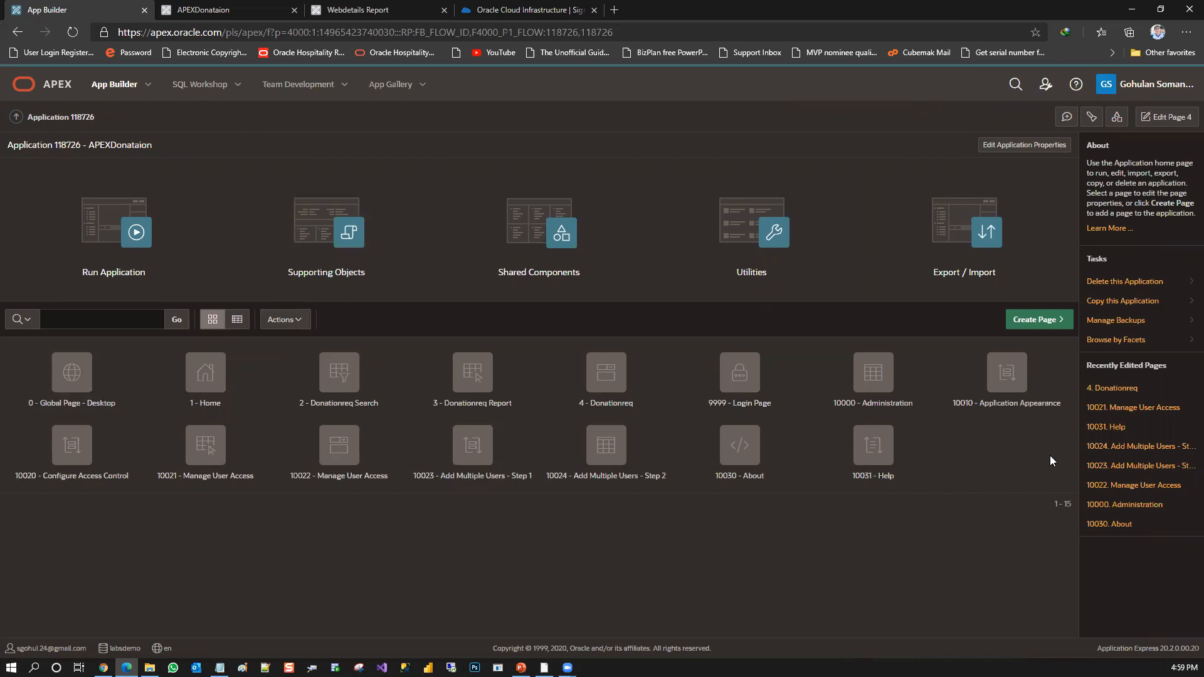
{"action": "left_click_drag", "start_coordinate": [1045, 457], "coordinate": [823, 409]}
{"action": "left_click_drag", "start_coordinate": [913, 503], "coordinate": [161, 469]}
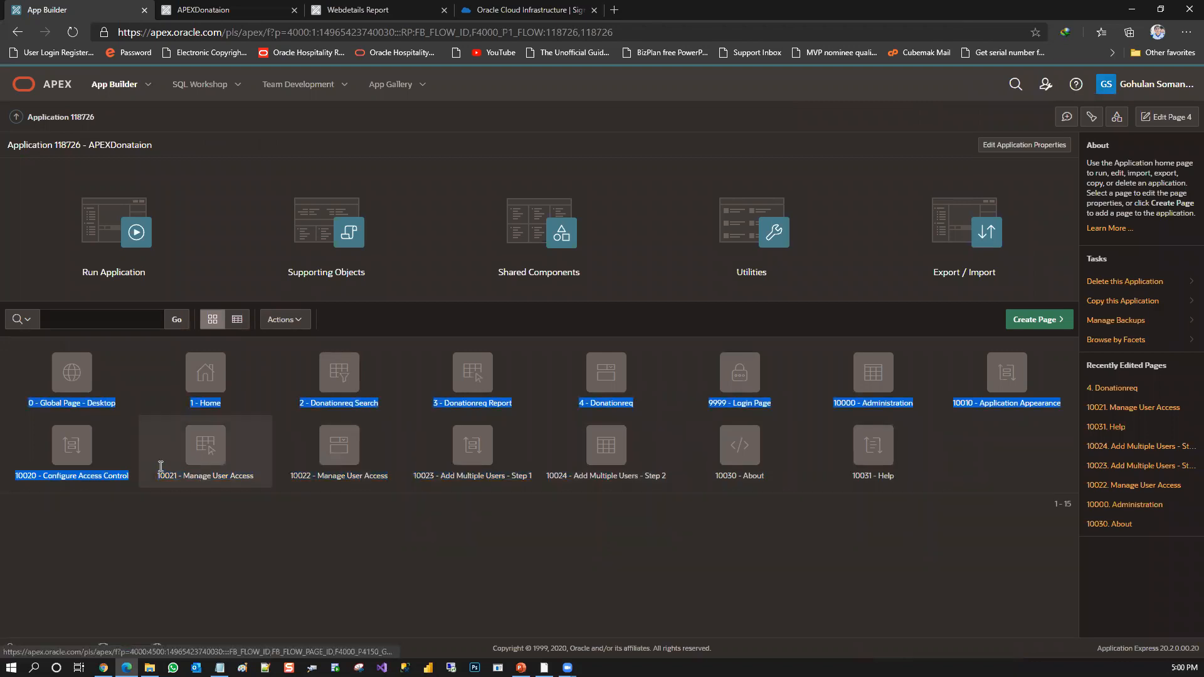
{"action": "left_click", "coordinate": [208, 538]}
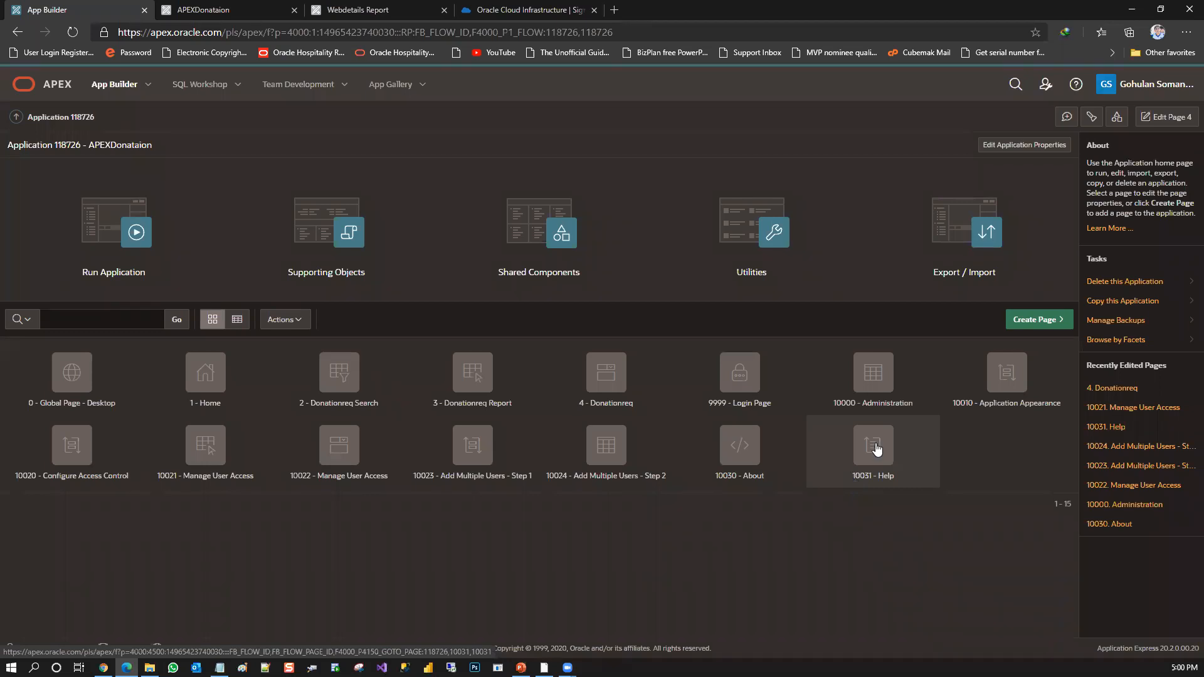
Create a manual backup of the APEXDonataion application with the comment "After Blank Application"
{"action": "left_click", "coordinate": [1116, 321]}
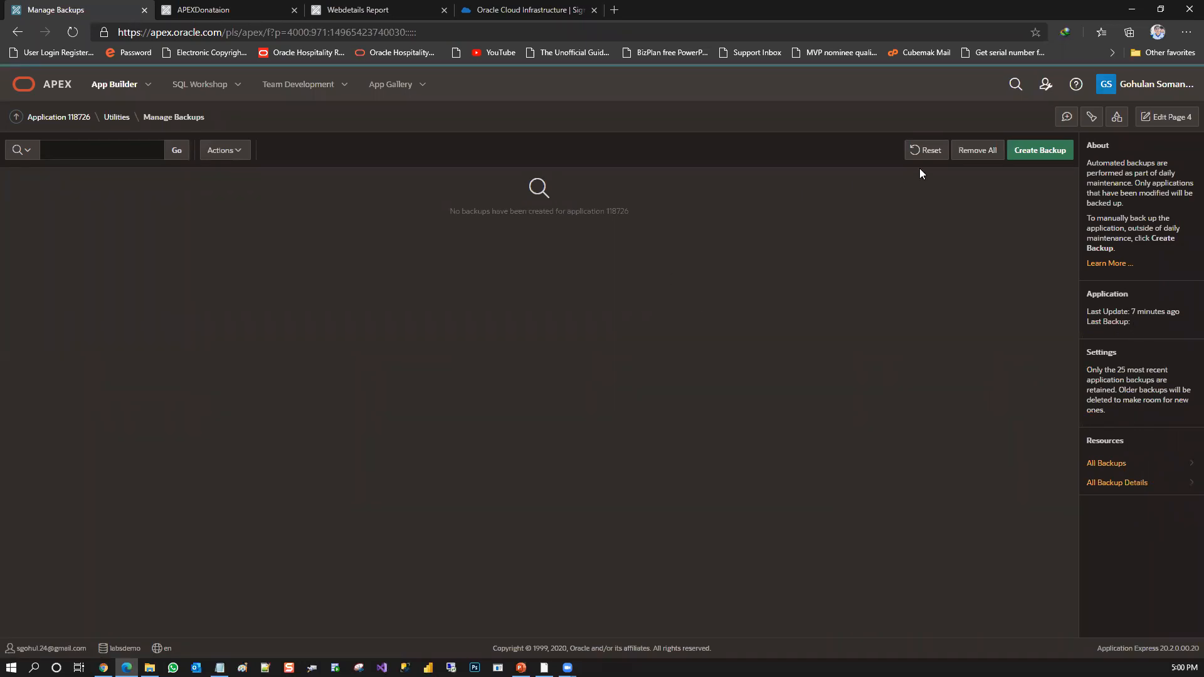
{"action": "left_click", "coordinate": [1041, 157]}
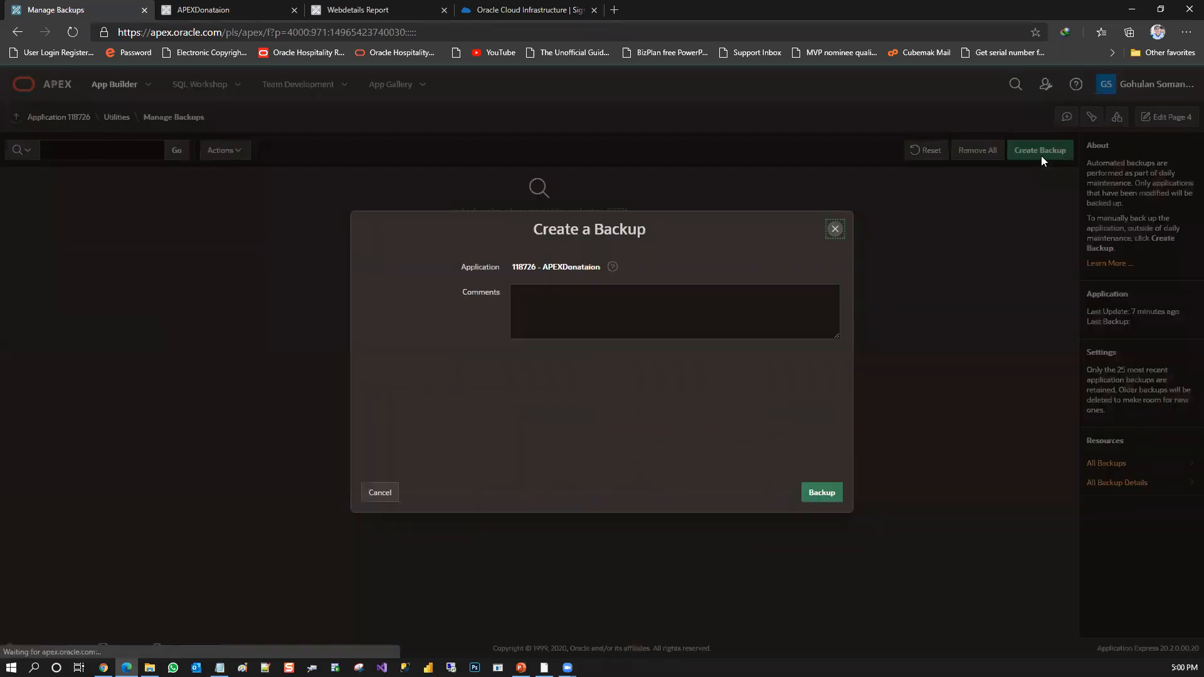
{"action": "left_click", "coordinate": [650, 321]}
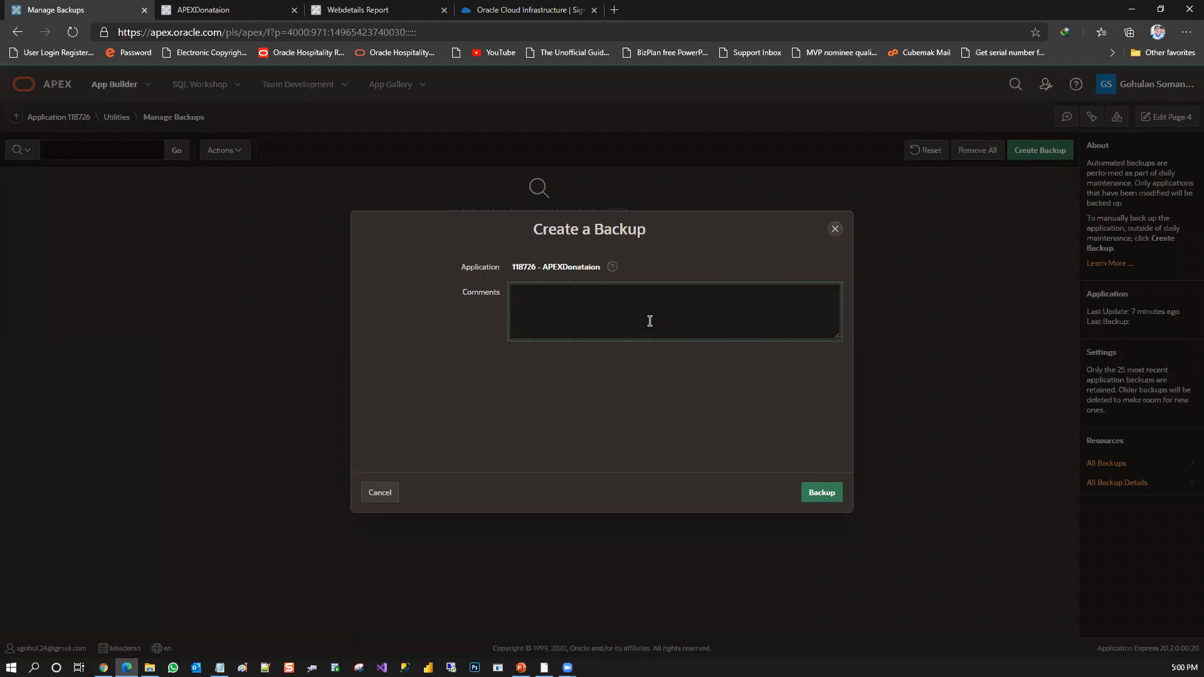
{"action": "type", "text": "After Blank Application"}
{"action": "left_click", "coordinate": [815, 493]}
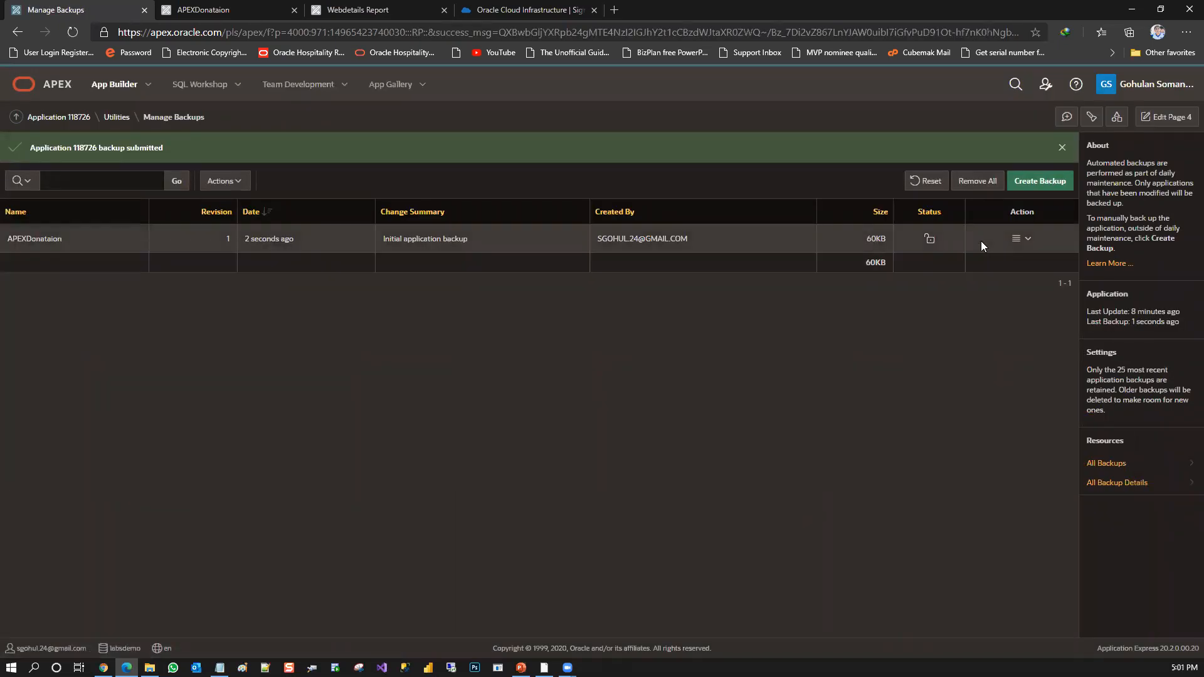
View the details of the APEXDonataion backup and close them
{"action": "left_click", "coordinate": [1025, 241]}
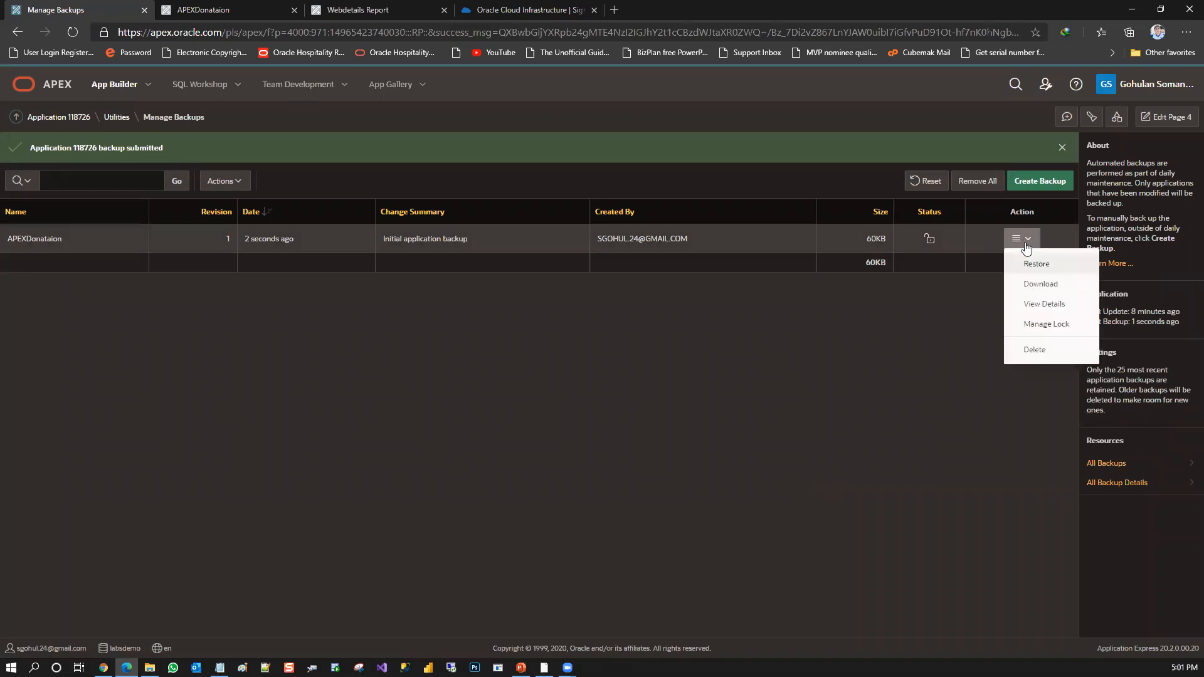
{"action": "left_click", "coordinate": [1047, 302]}
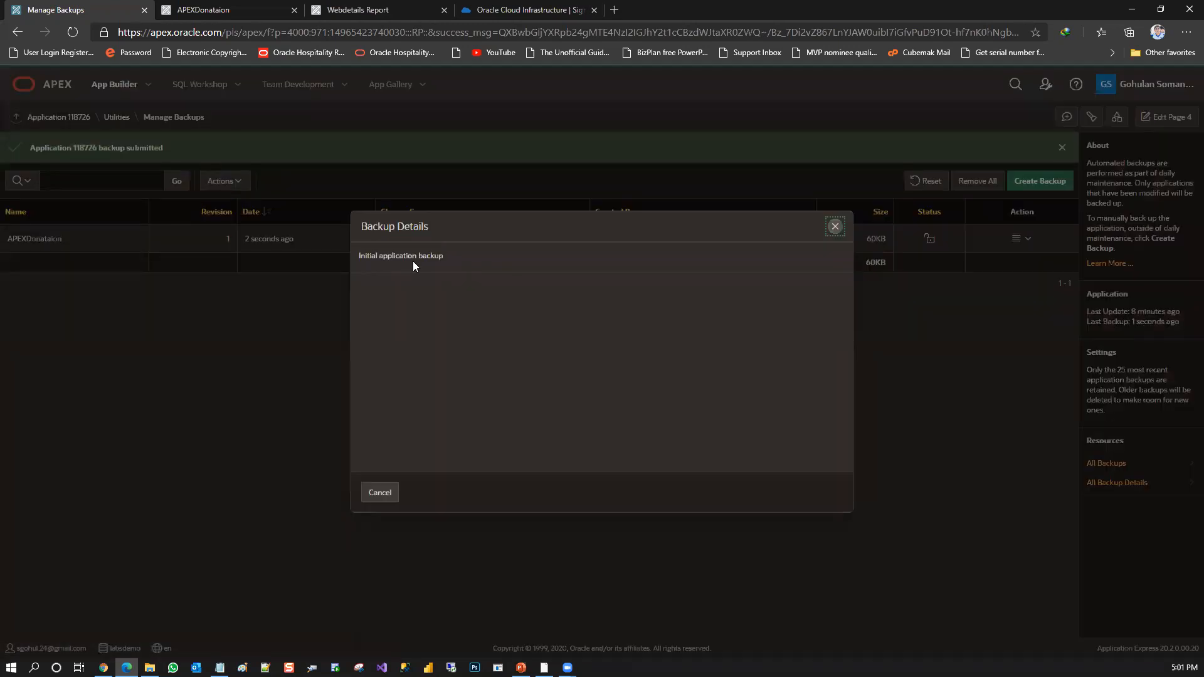
{"action": "left_click", "coordinate": [835, 227]}
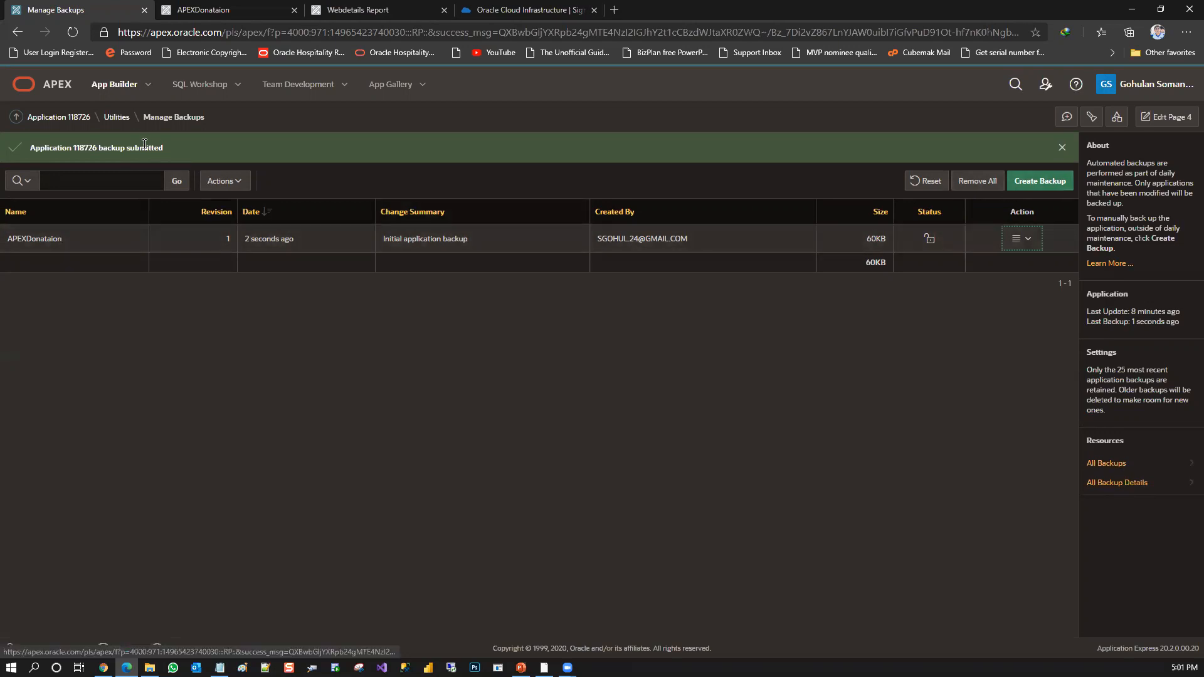
Look over the application's Utilities page, and return through the application home to the App Builder home page
{"action": "left_click", "coordinate": [113, 121]}
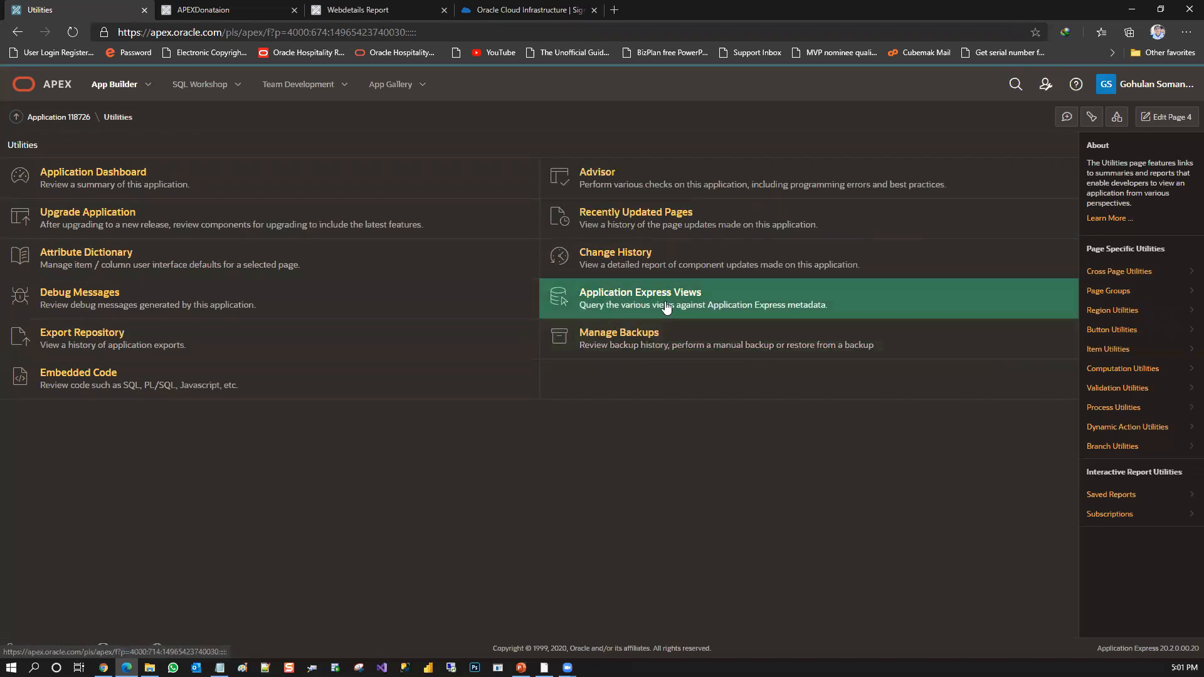
{"action": "left_click", "coordinate": [81, 123]}
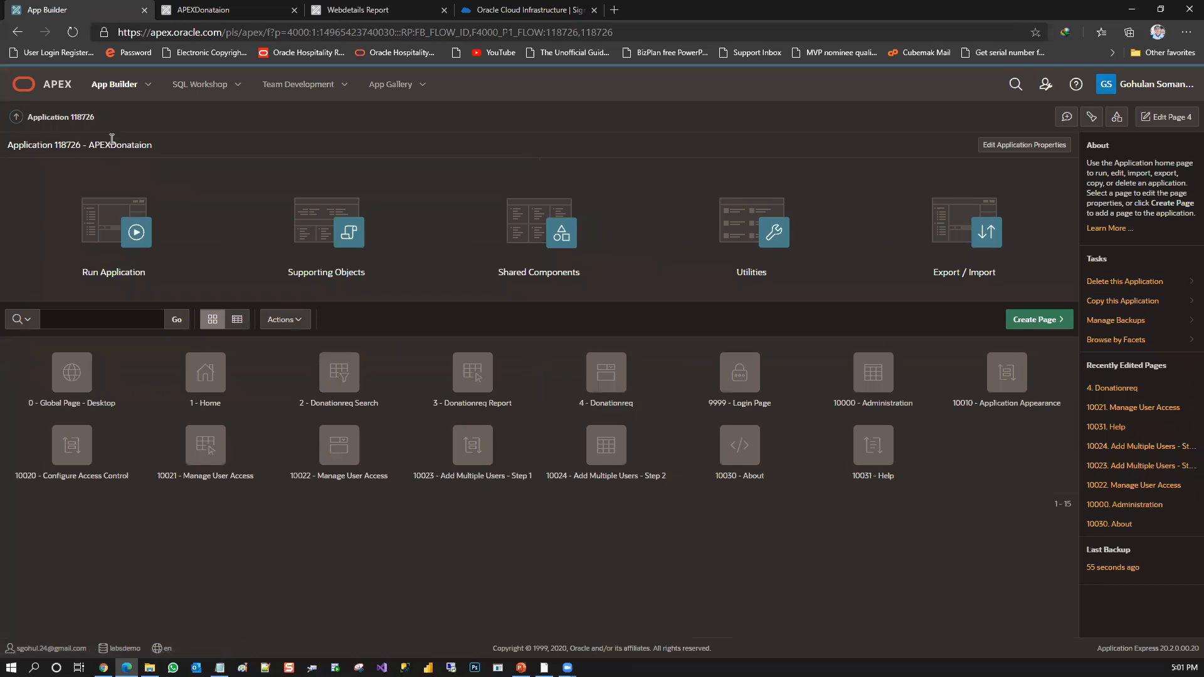
{"action": "left_click", "coordinate": [118, 86]}
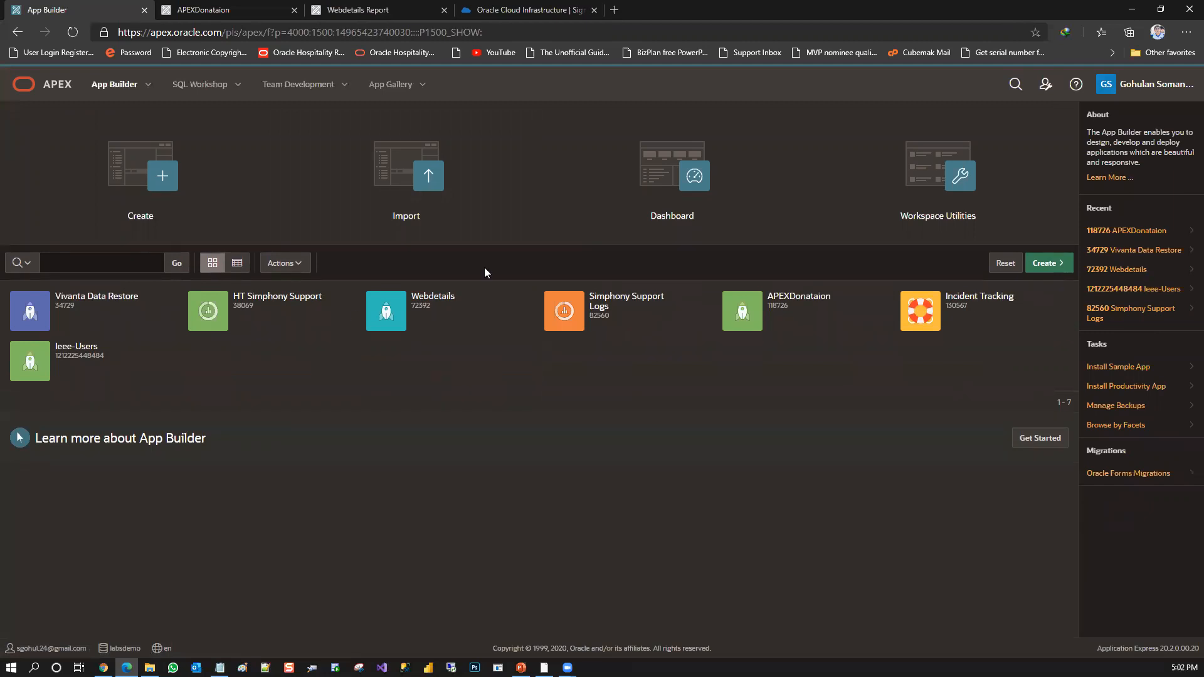
Begin a new application from the Productivity App option, browse the gallery and open the Sample Database Application's details
{"action": "left_click", "coordinate": [1064, 264]}
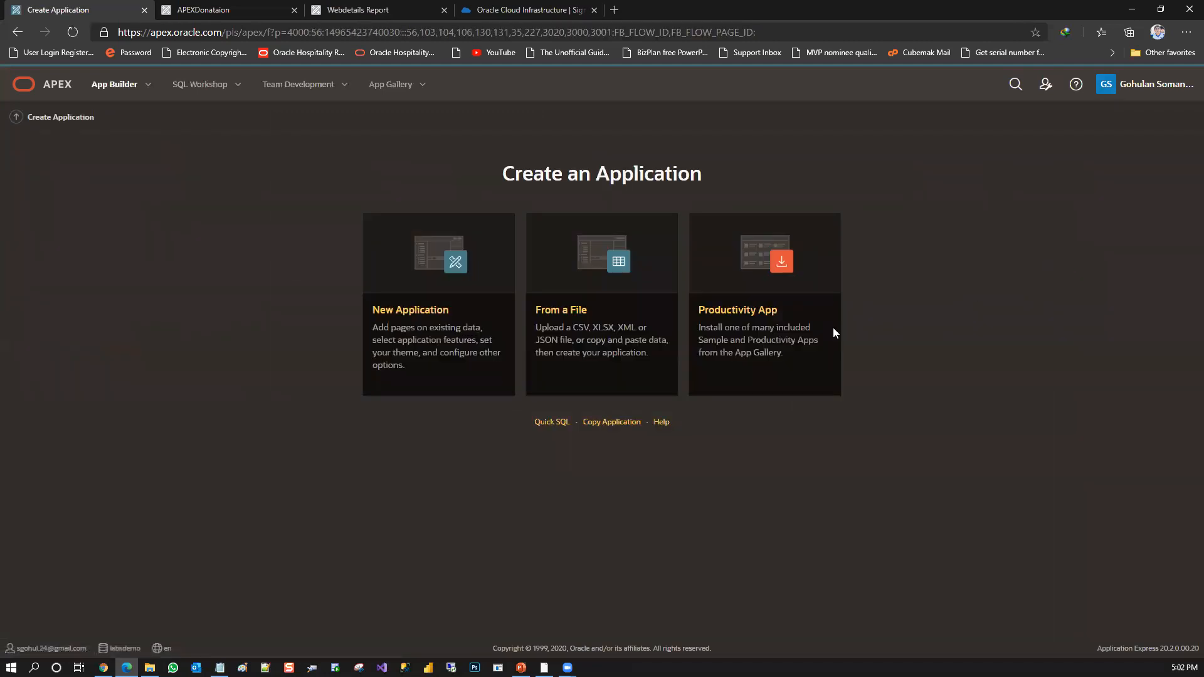
{"action": "left_click", "coordinate": [751, 309]}
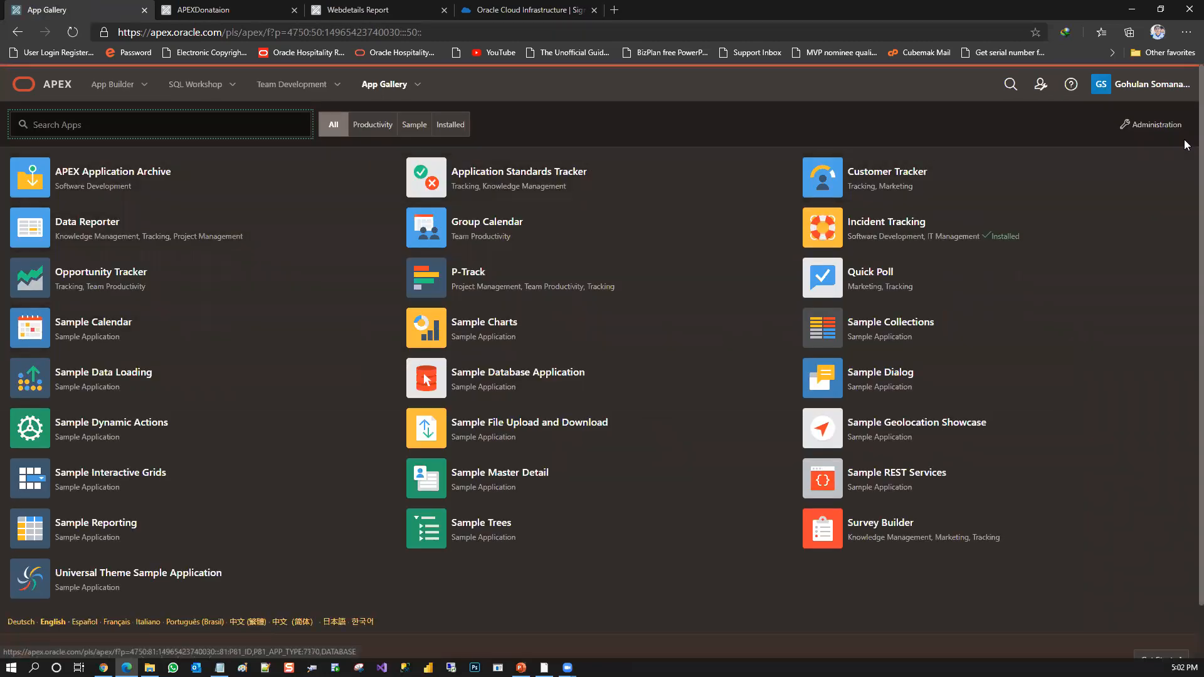
{"action": "scroll", "coordinate": [1186, 182], "scroll_direction": "down", "scroll_amount": 1}
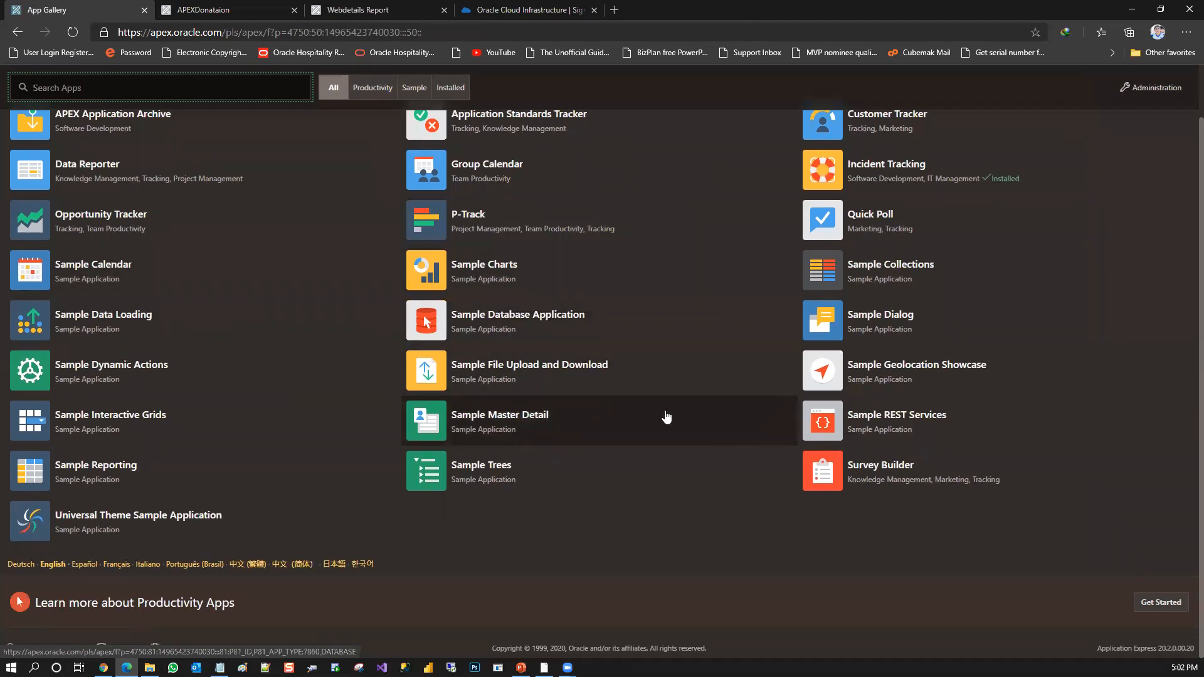
{"action": "left_click", "coordinate": [491, 320]}
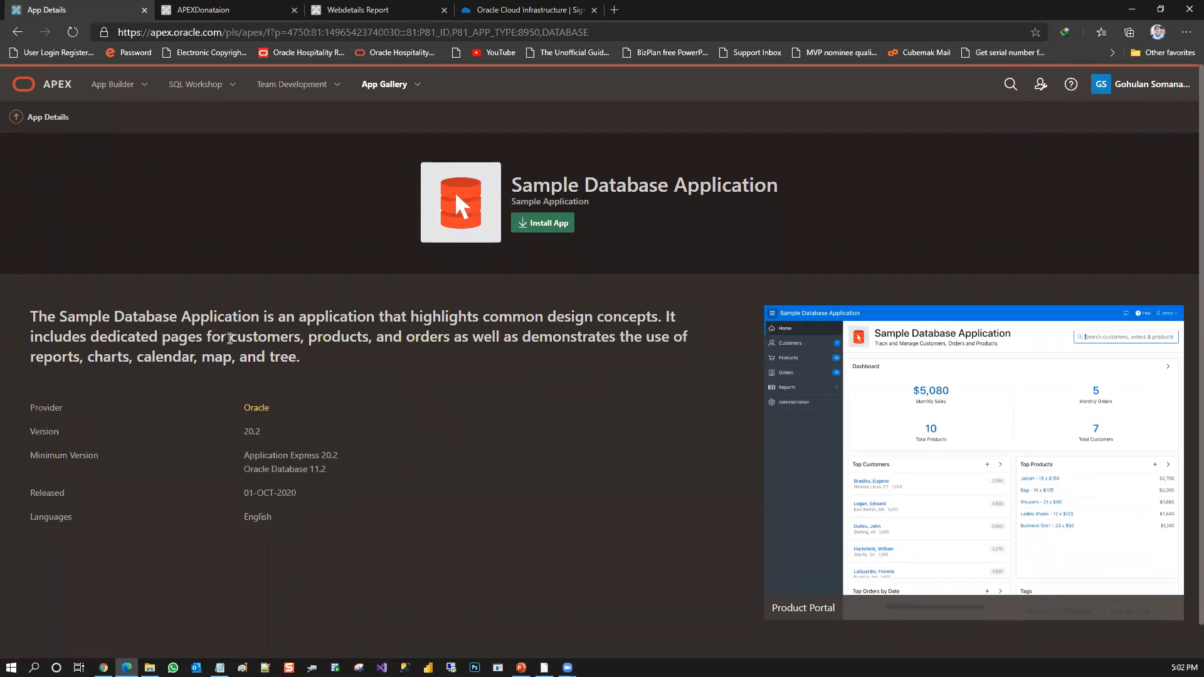
Try to install the Sample Database Application with Application Express Accounts authentication, and close the installer
{"action": "left_click", "coordinate": [546, 222]}
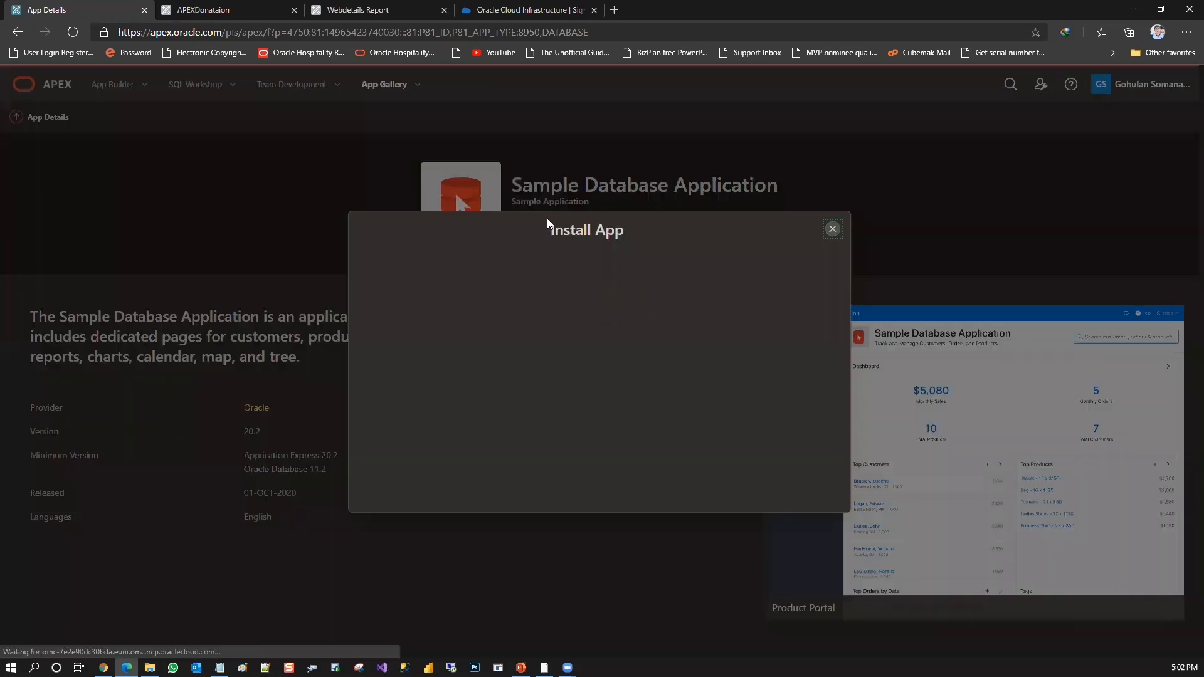
{"action": "left_click", "coordinate": [612, 293]}
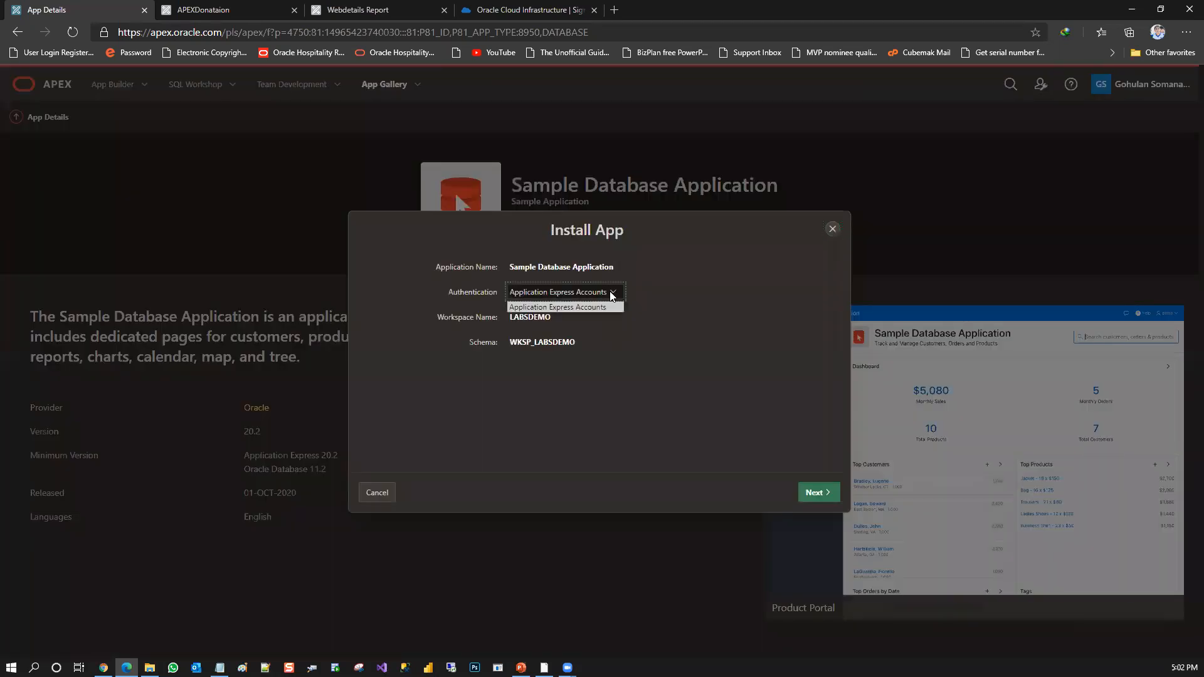
{"action": "left_click", "coordinate": [612, 296]}
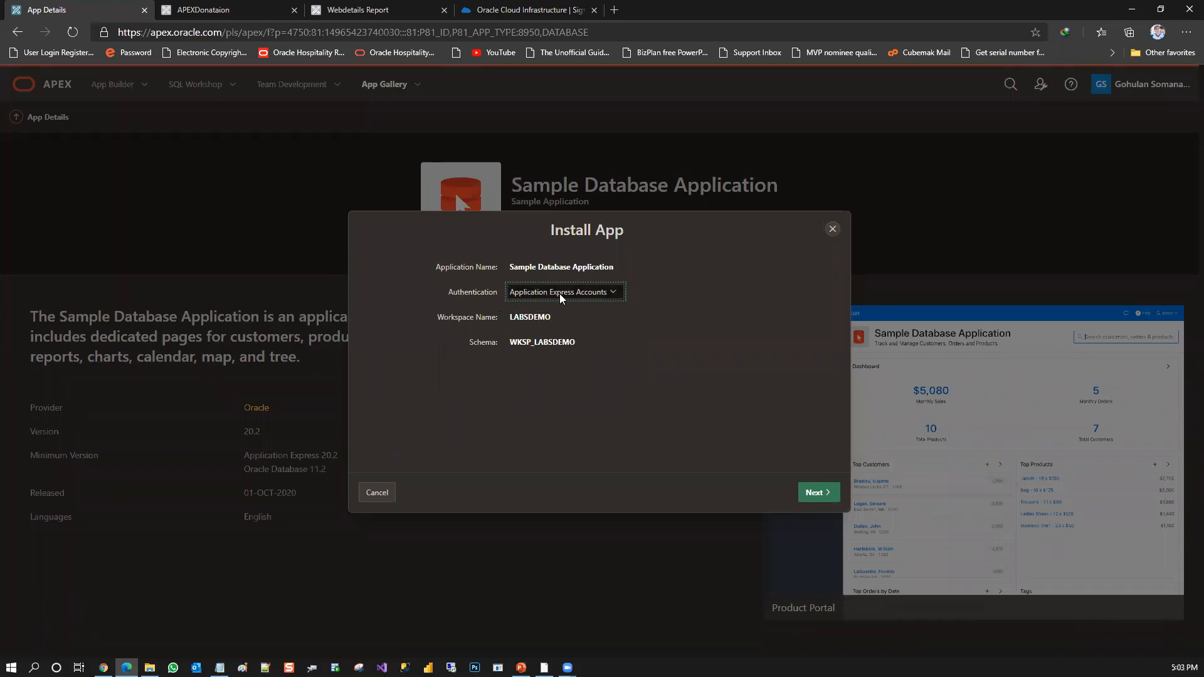
{"action": "left_click", "coordinate": [531, 319]}
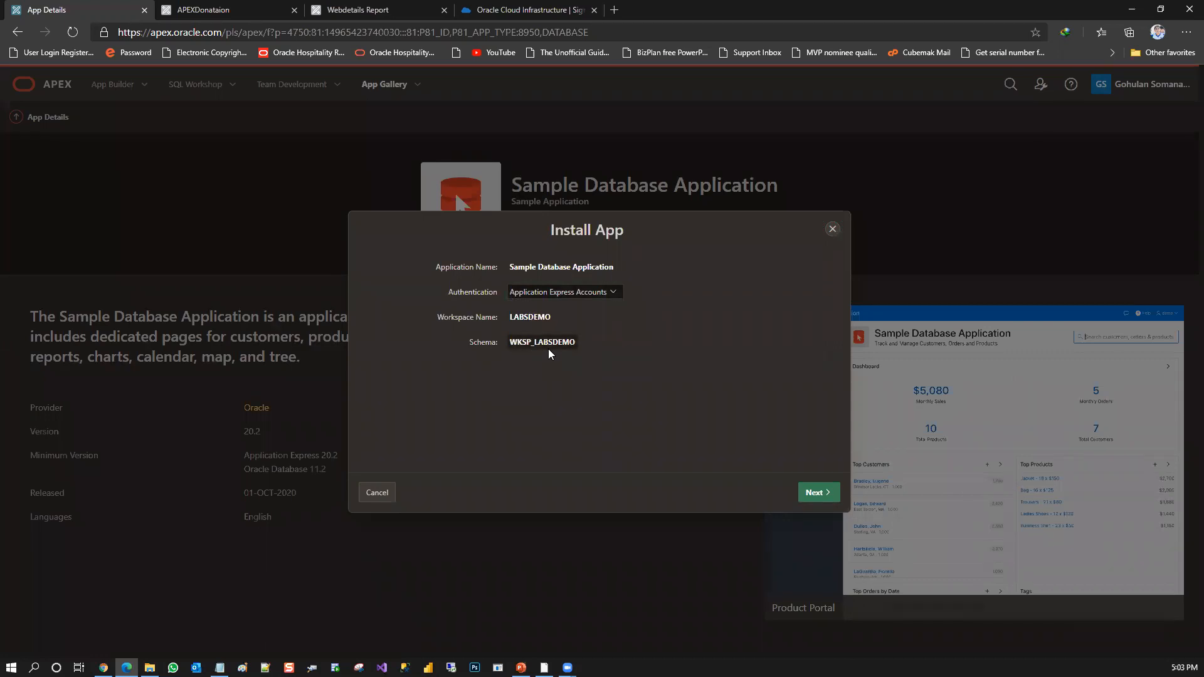
{"action": "left_click", "coordinate": [821, 494]}
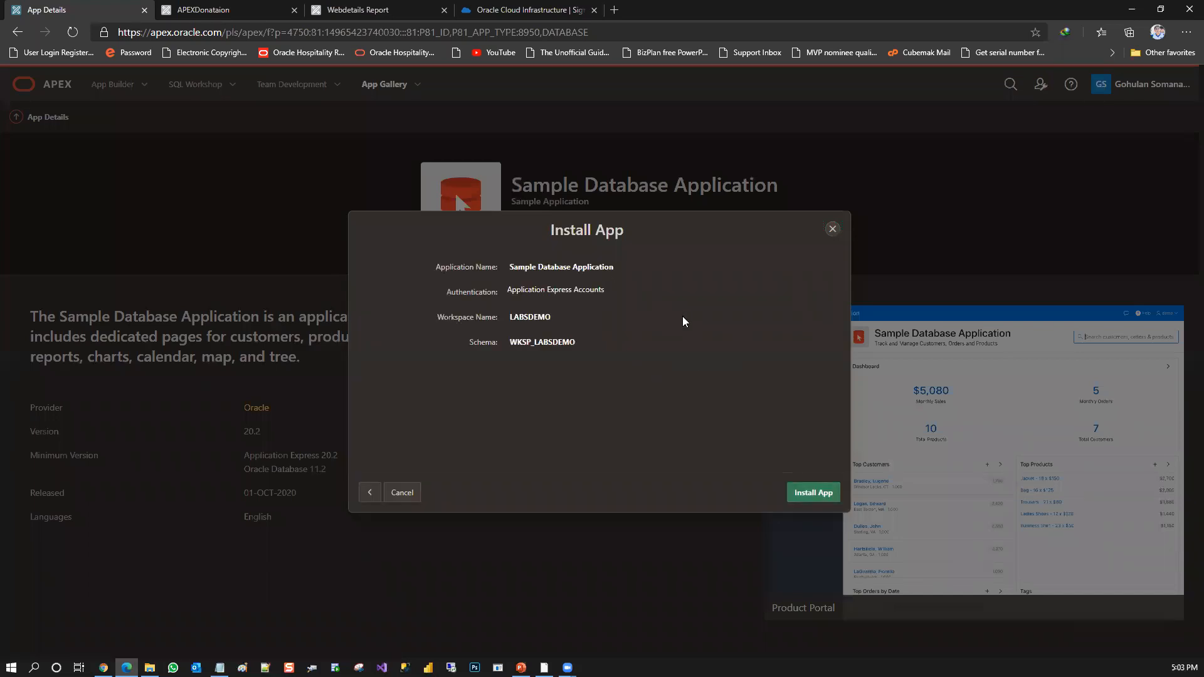
{"action": "left_click", "coordinate": [828, 495]}
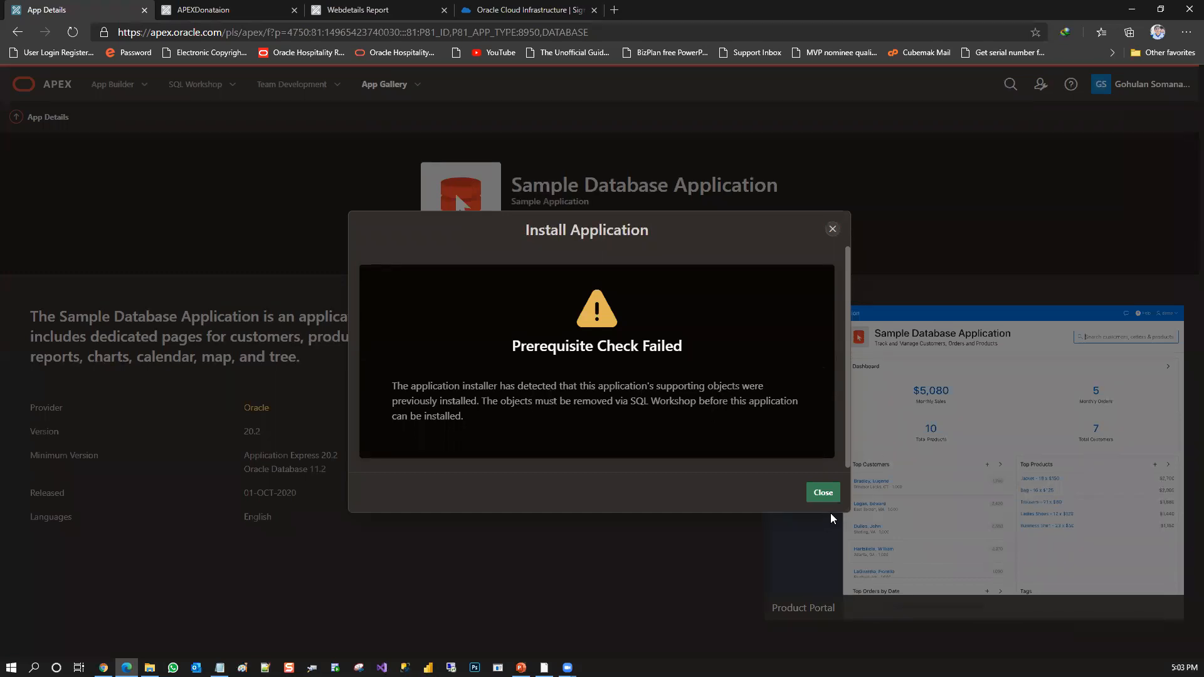
{"action": "left_click", "coordinate": [825, 495]}
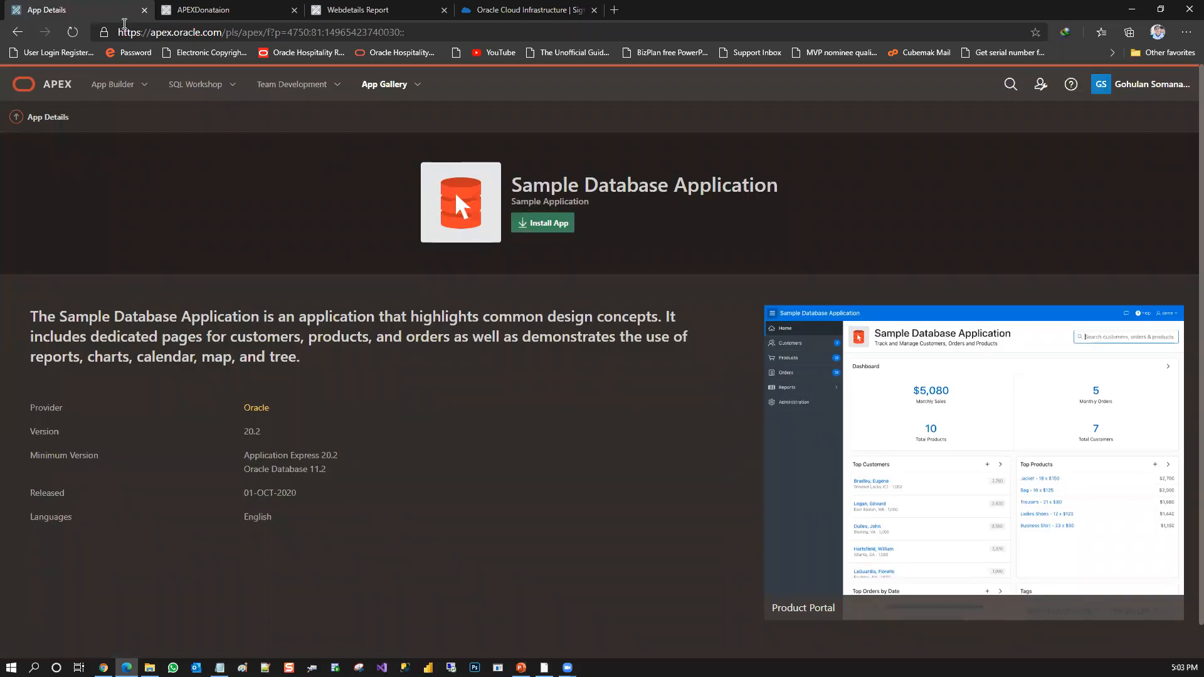
Start creating a Productivity App again from the App Builder home and open the Customer Tracker app's details
{"action": "left_click", "coordinate": [121, 90]}
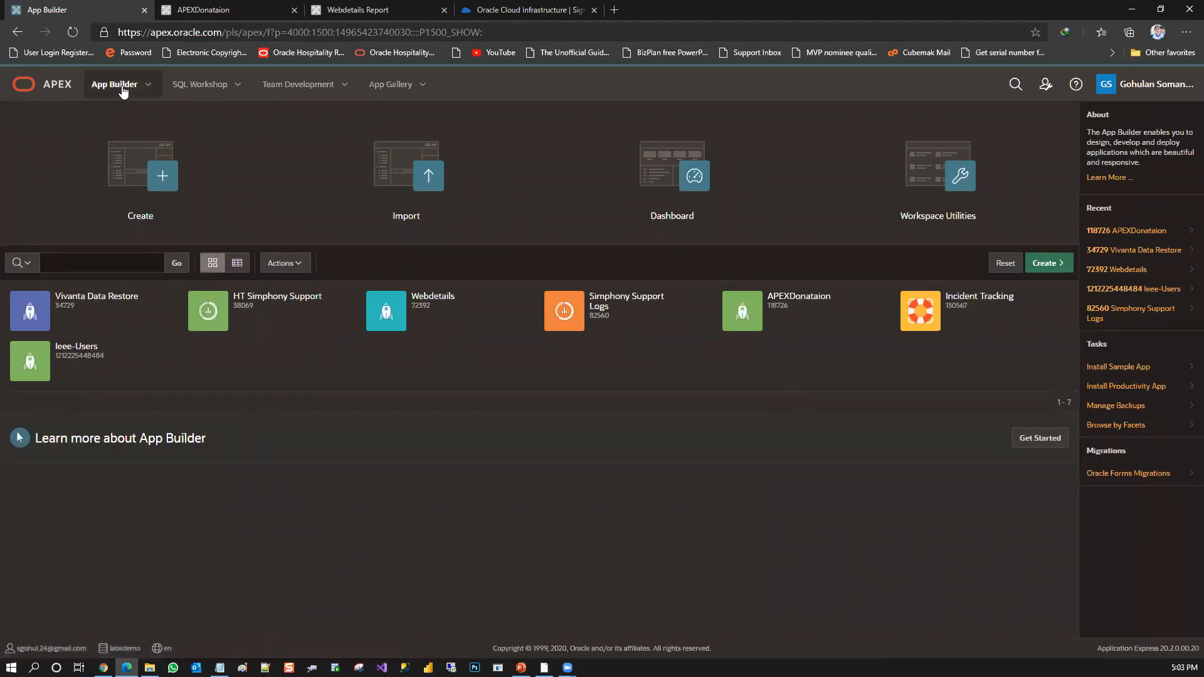
{"action": "left_click", "coordinate": [180, 151]}
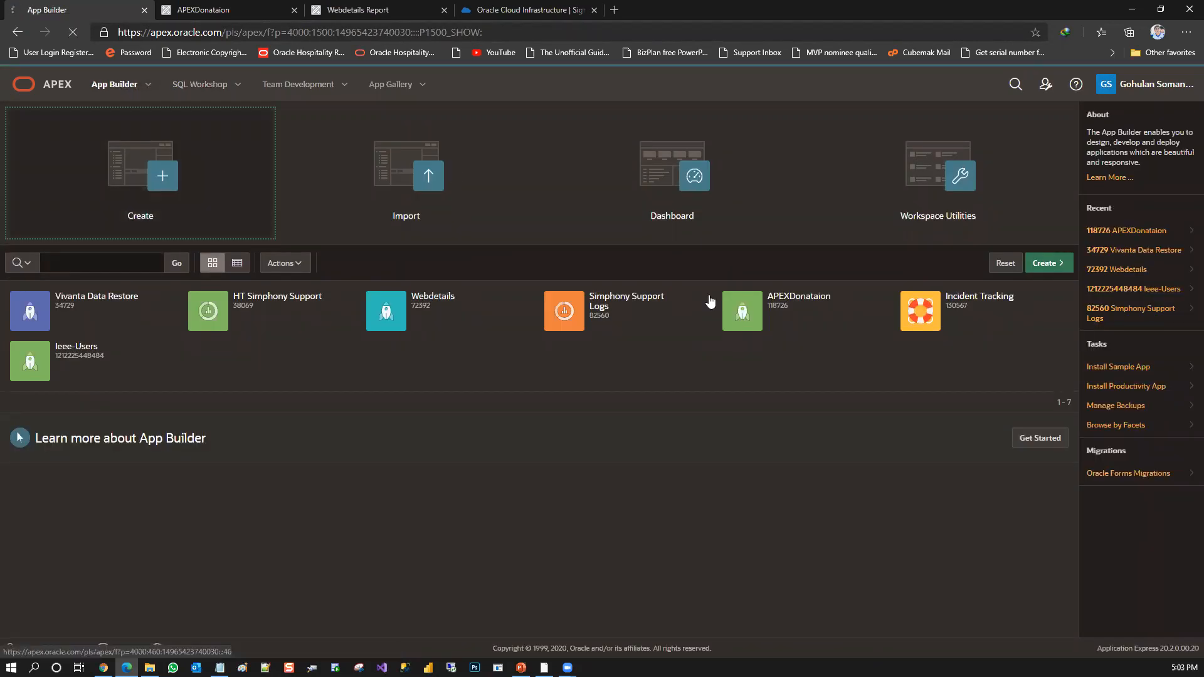
{"action": "left_click", "coordinate": [773, 262]}
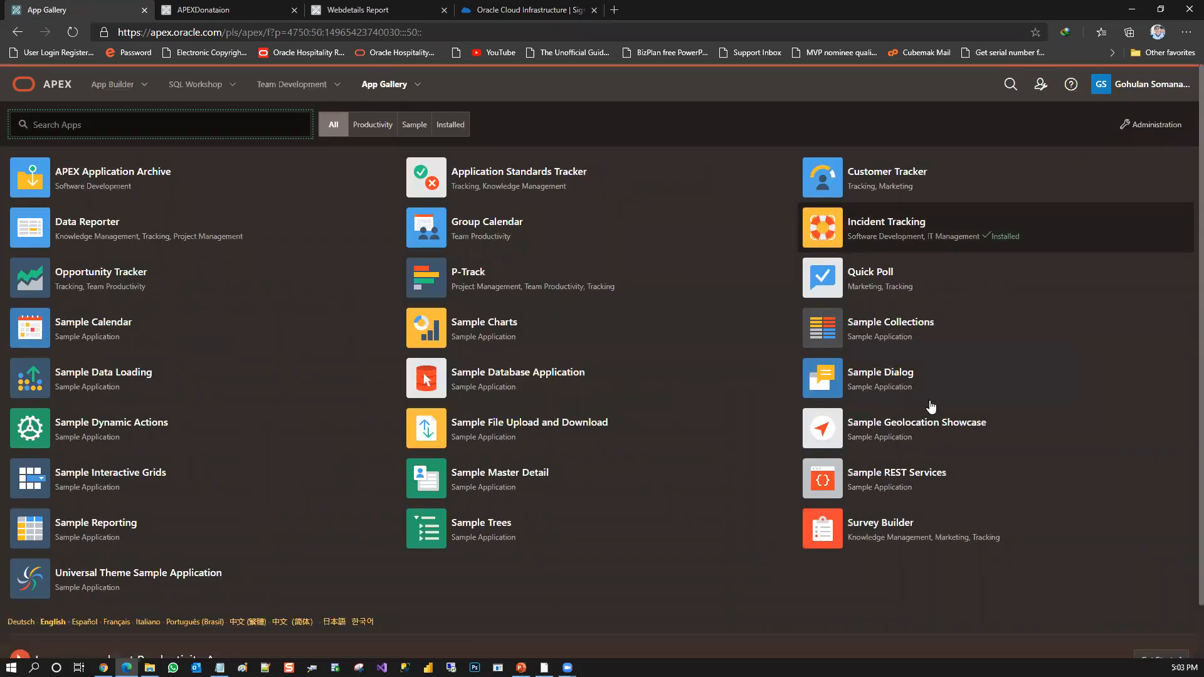
{"action": "left_click", "coordinate": [869, 188]}
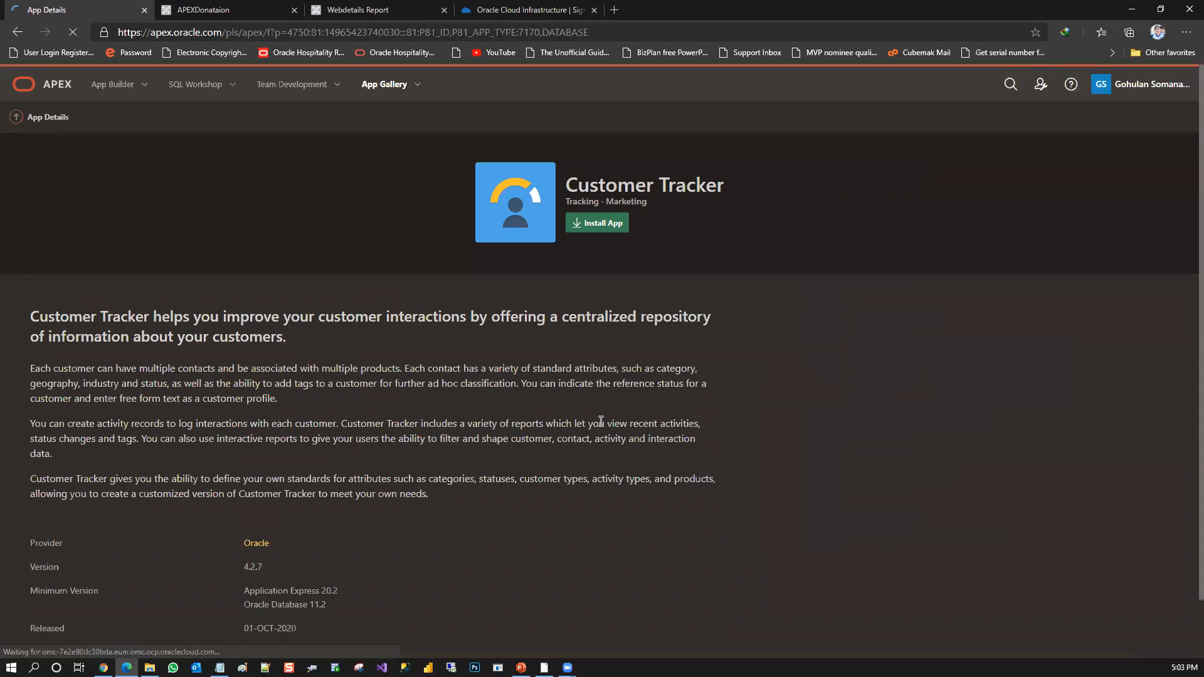
Install the Customer Tracker app with Application Express Accounts authentication and run it
{"action": "left_click", "coordinate": [597, 225]}
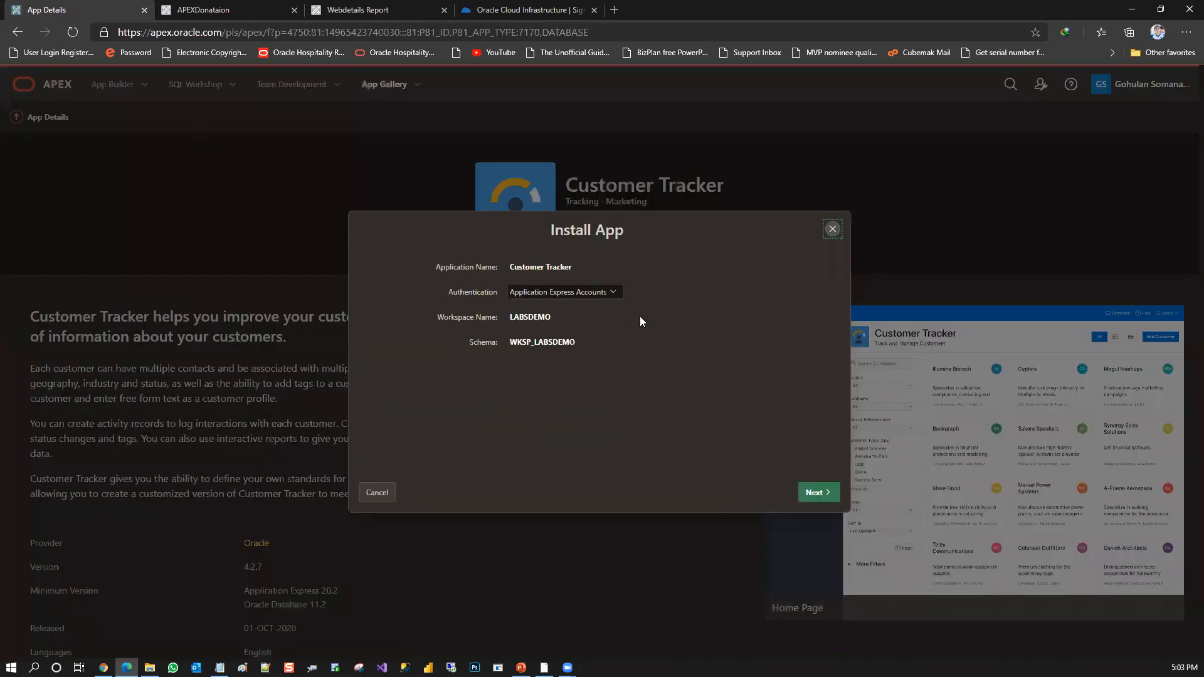
{"action": "left_click", "coordinate": [814, 492]}
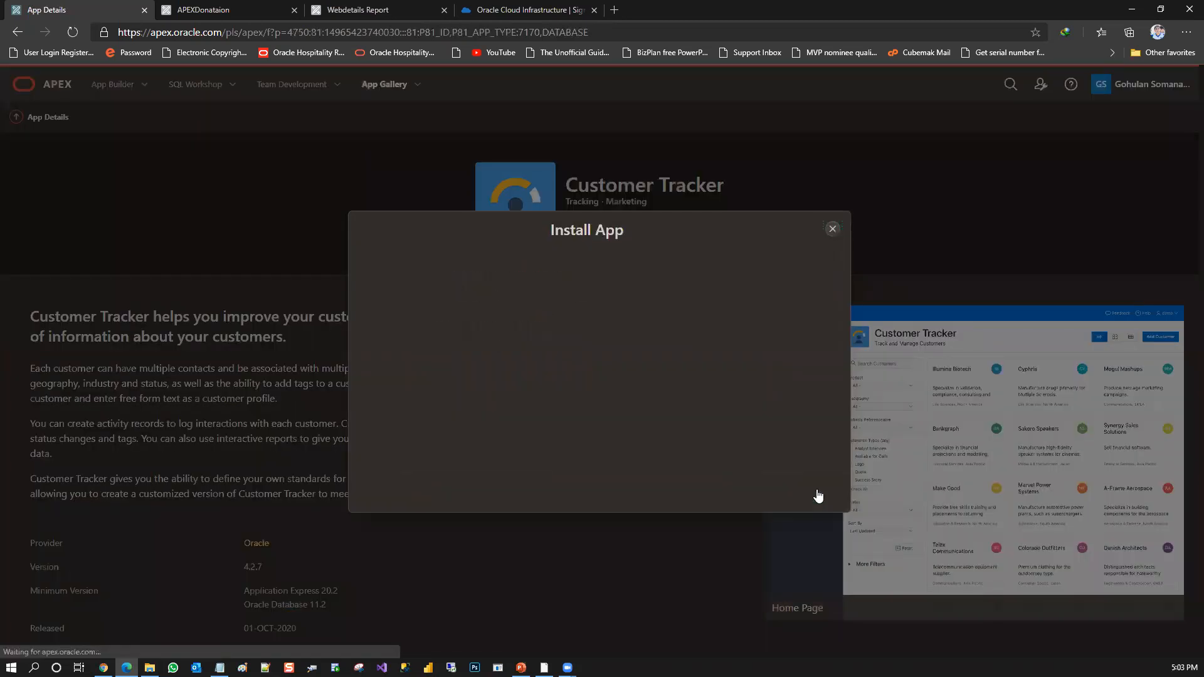
{"action": "left_click", "coordinate": [813, 493]}
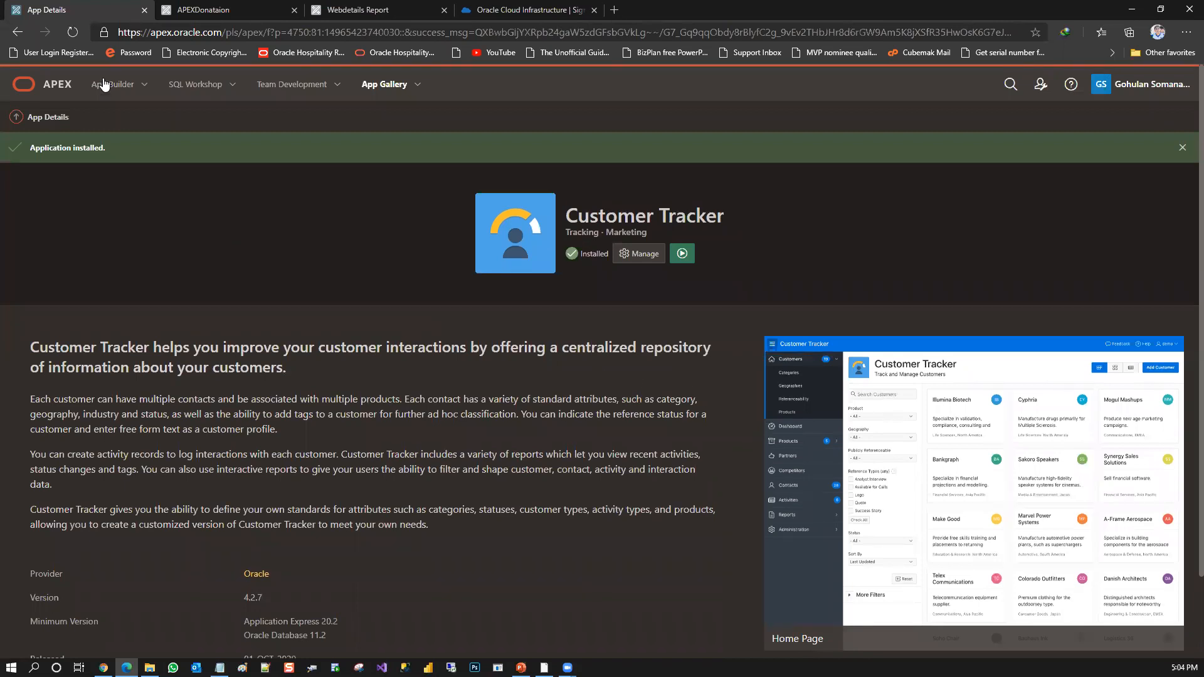
{"action": "left_click", "coordinate": [683, 255]}
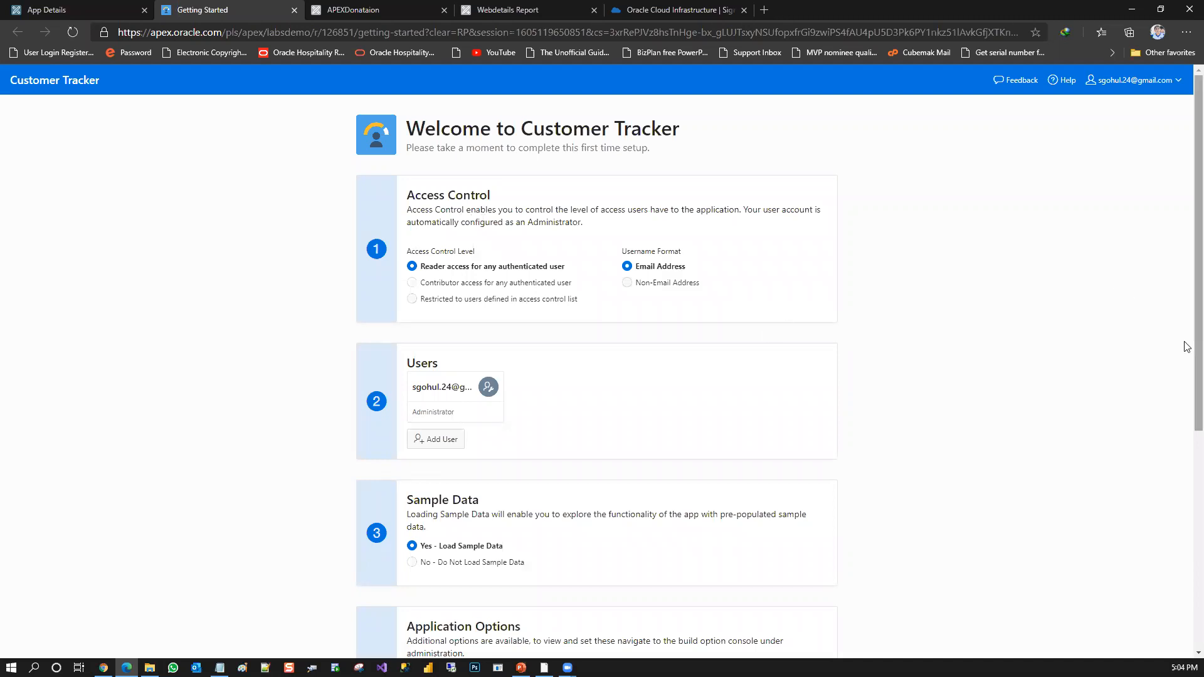
Complete the Customer Tracker first-time setup with reader access, email usernames, sample data and all application options enabled, and dismiss the success notice
{"action": "scroll", "coordinate": [1184, 346], "scroll_direction": "down", "scroll_amount": 4}
{"action": "scroll", "coordinate": [1187, 502], "scroll_direction": "down", "scroll_amount": 1}
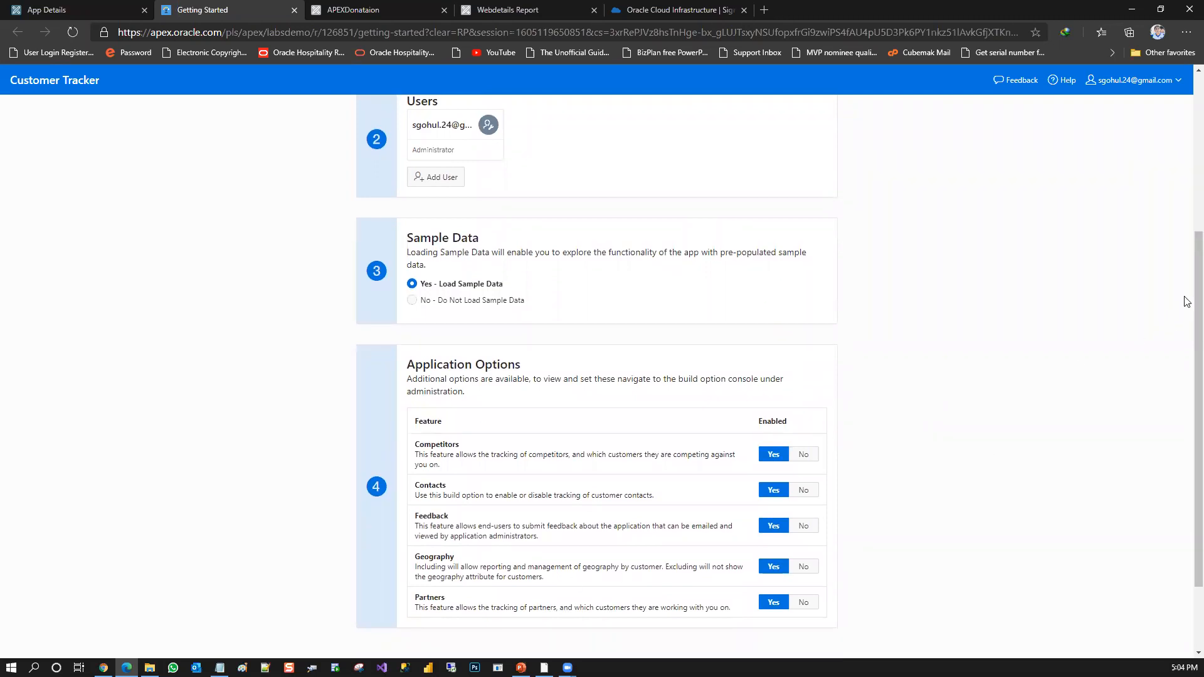
{"action": "scroll", "coordinate": [1187, 390], "scroll_direction": "down", "scroll_amount": 2}
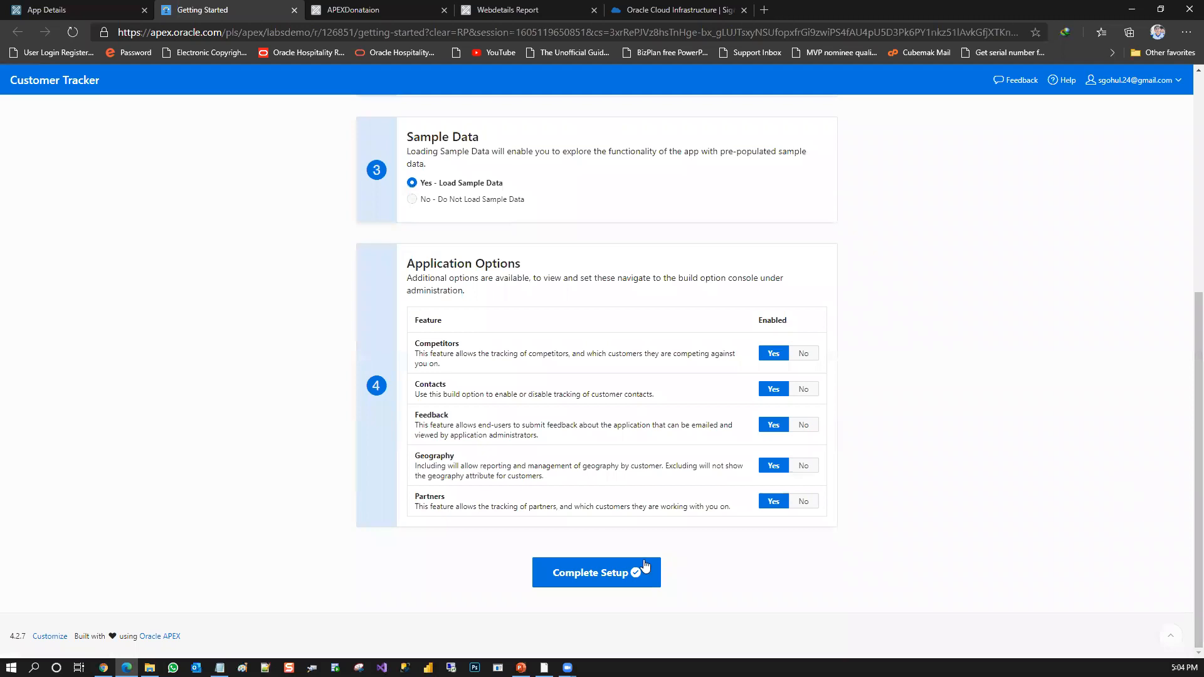
{"action": "left_click", "coordinate": [573, 578]}
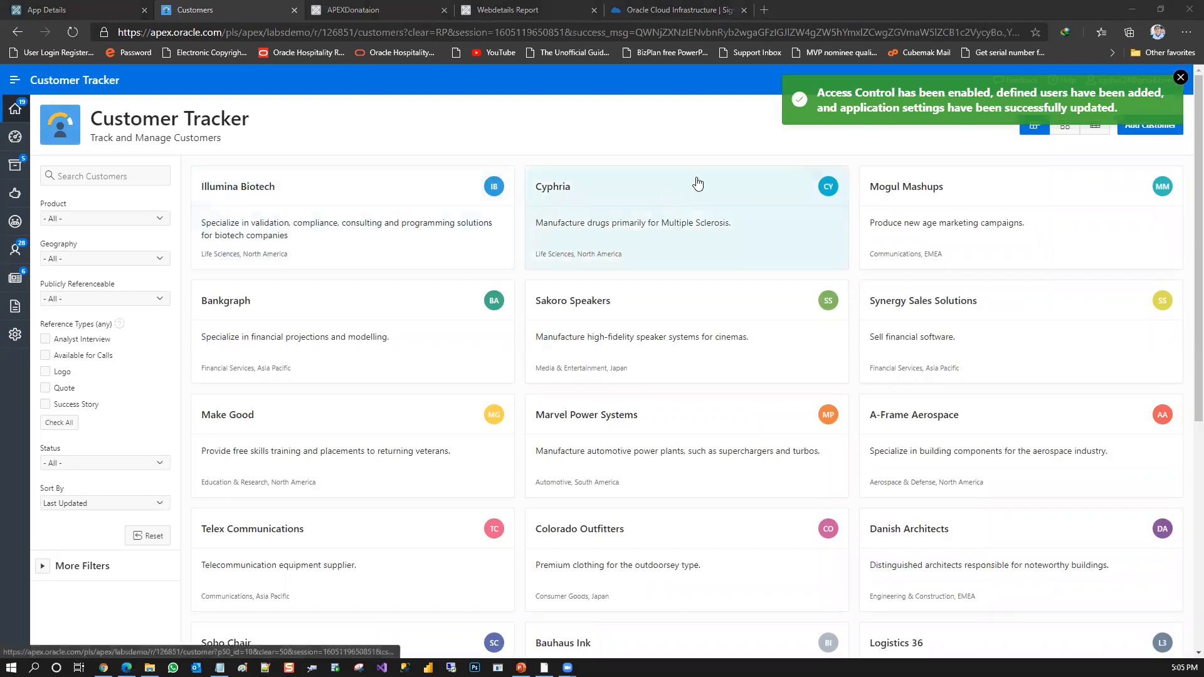
{"action": "left_click", "coordinate": [1174, 83]}
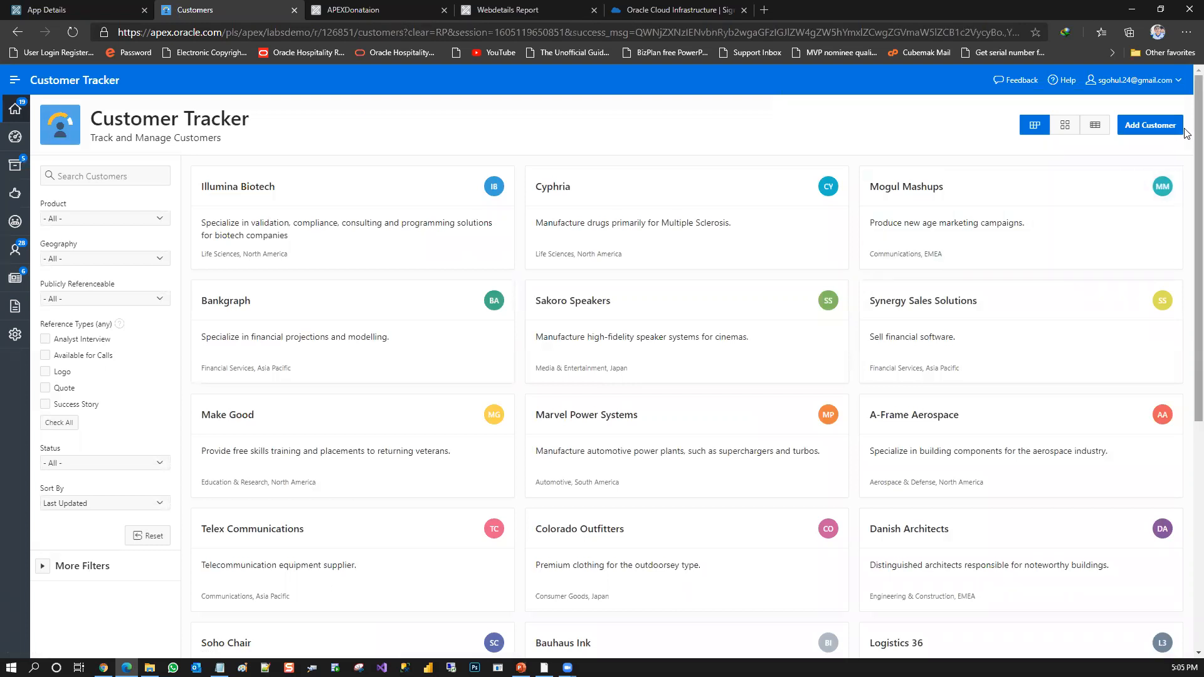
Look through the customer cards, and view the Dashboard and the Contacts list
{"action": "scroll", "coordinate": [1173, 439], "scroll_direction": "down", "scroll_amount": 10}
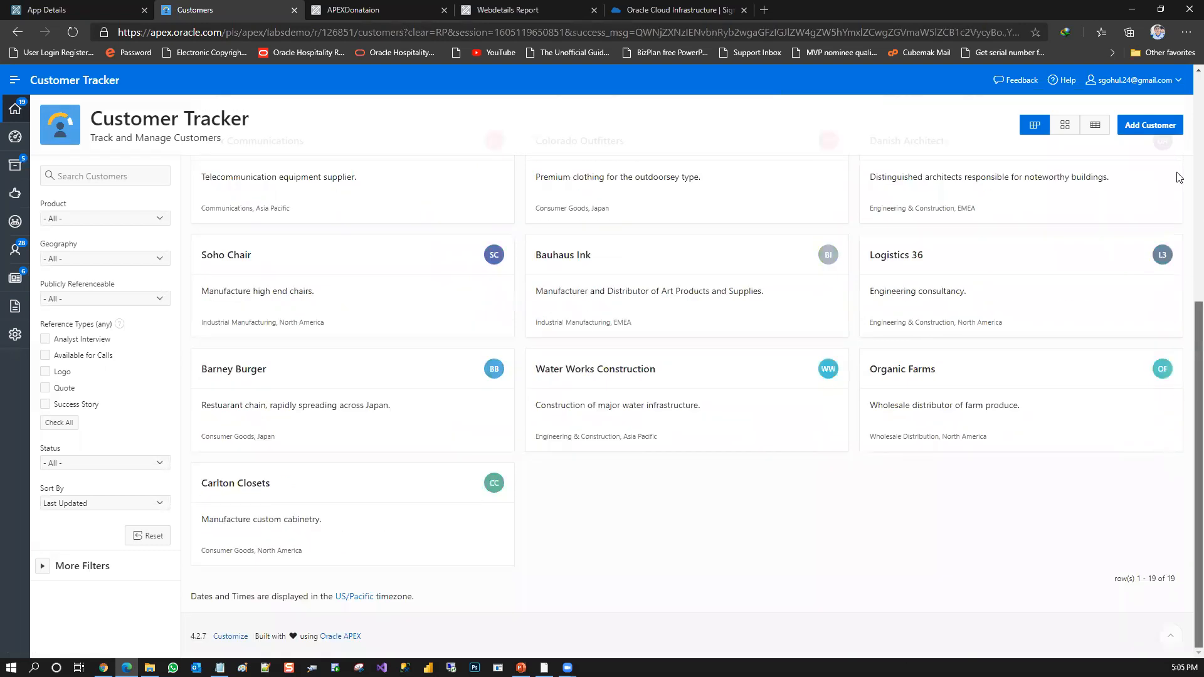
{"action": "scroll", "coordinate": [1178, 172], "scroll_direction": "up", "scroll_amount": 9}
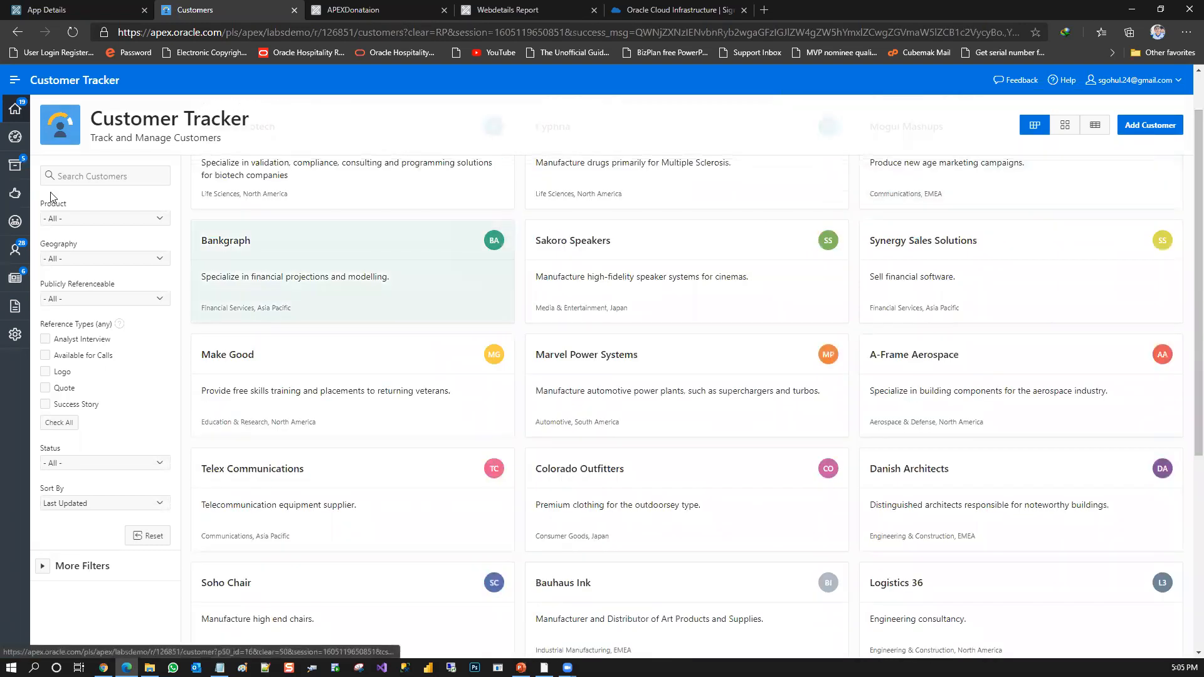
{"action": "left_click", "coordinate": [15, 138]}
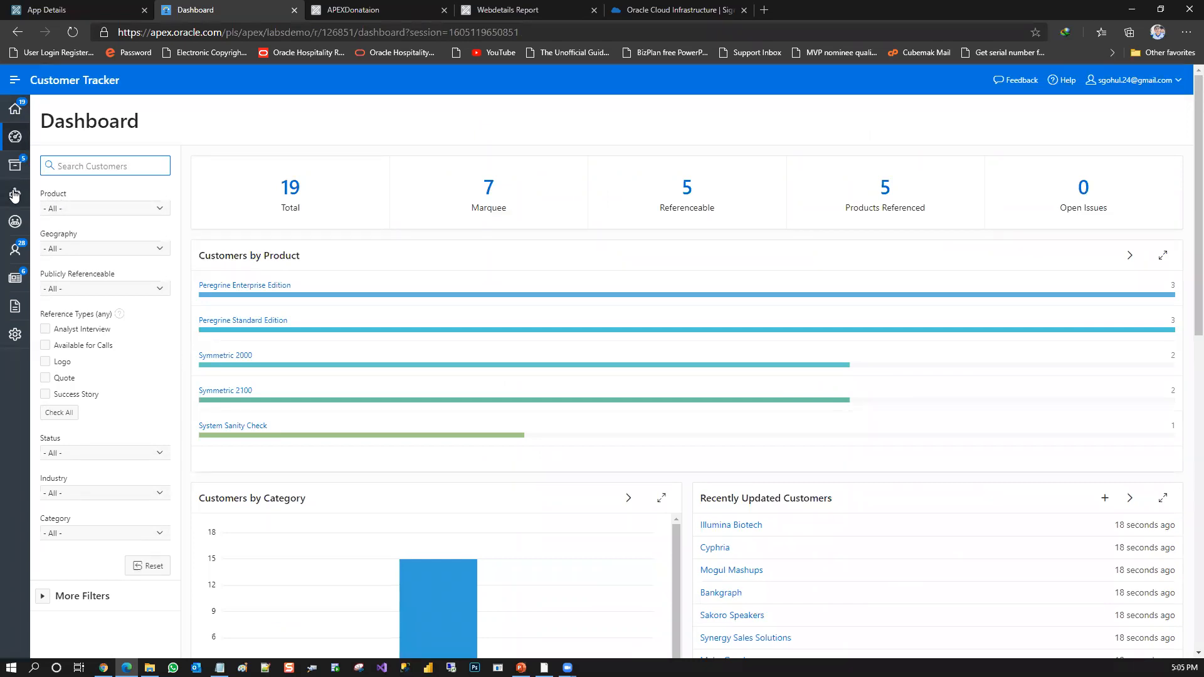
{"action": "left_click", "coordinate": [14, 254]}
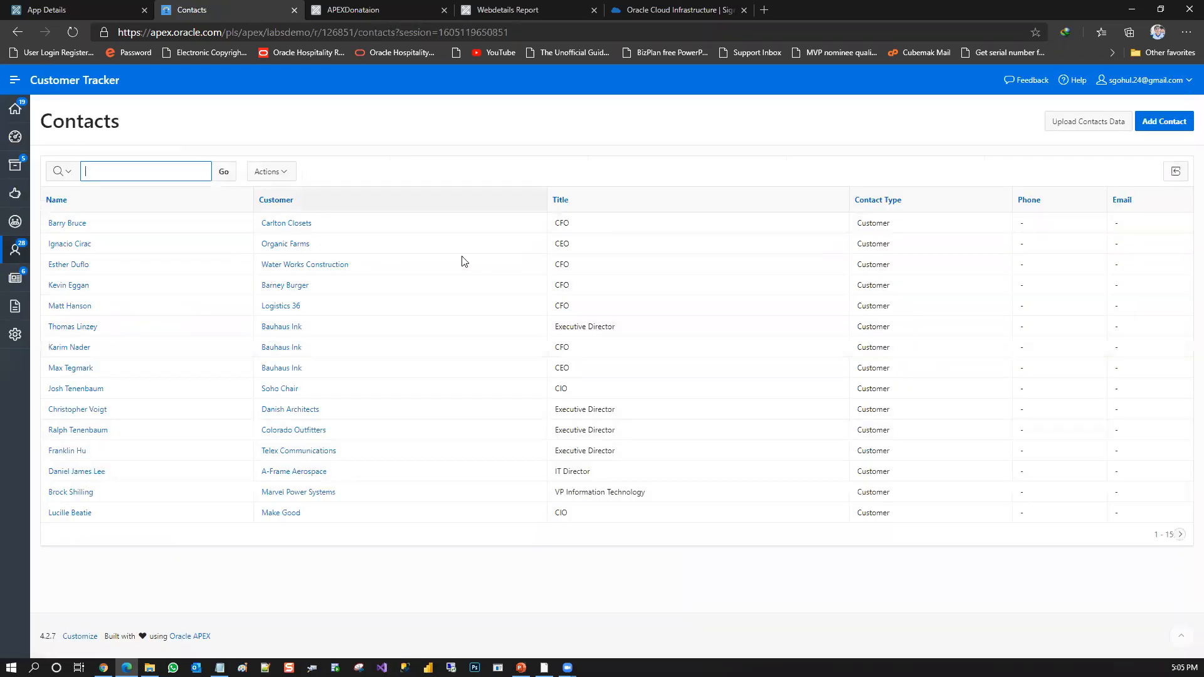
{"action": "left_click", "coordinate": [1153, 126]}
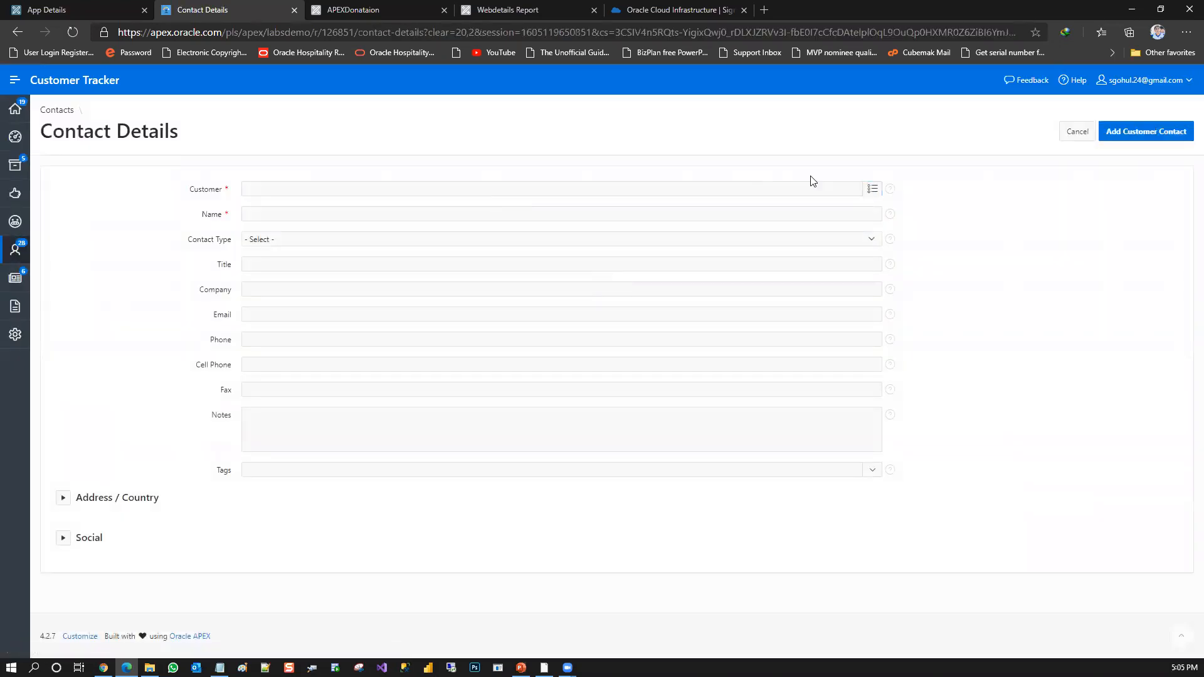
{"action": "left_click", "coordinate": [873, 188]}
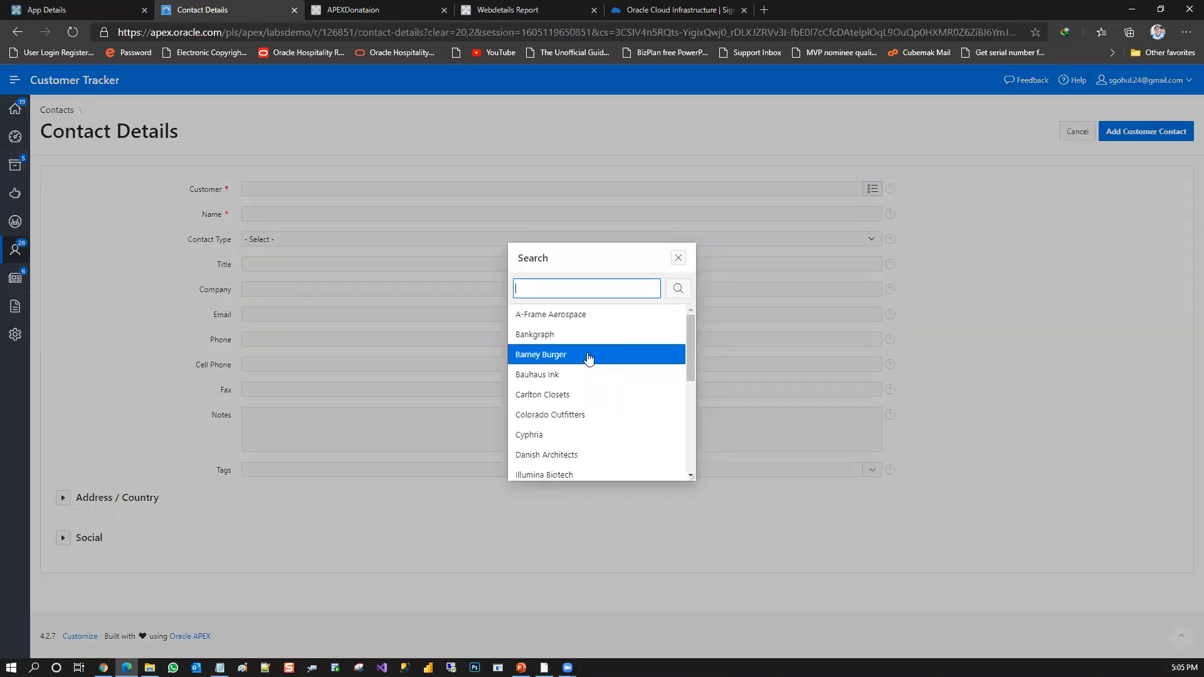
{"action": "left_click", "coordinate": [555, 316]}
{"action": "left_click", "coordinate": [352, 215]}
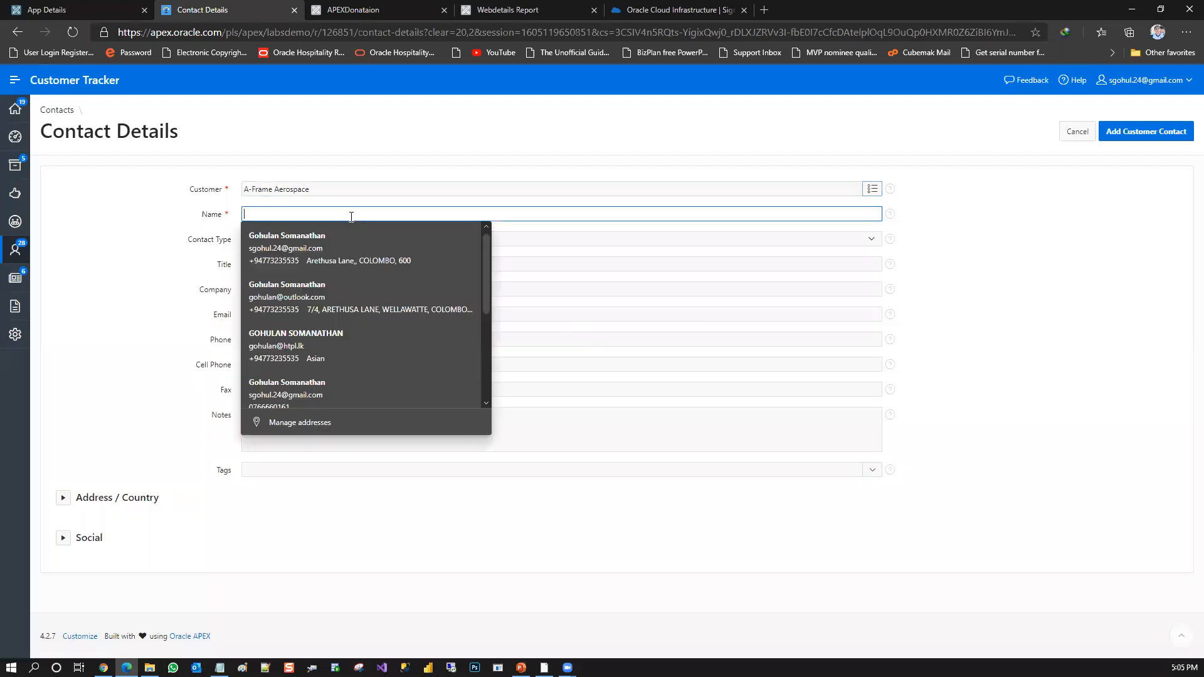
{"action": "left_click", "coordinate": [548, 237]}
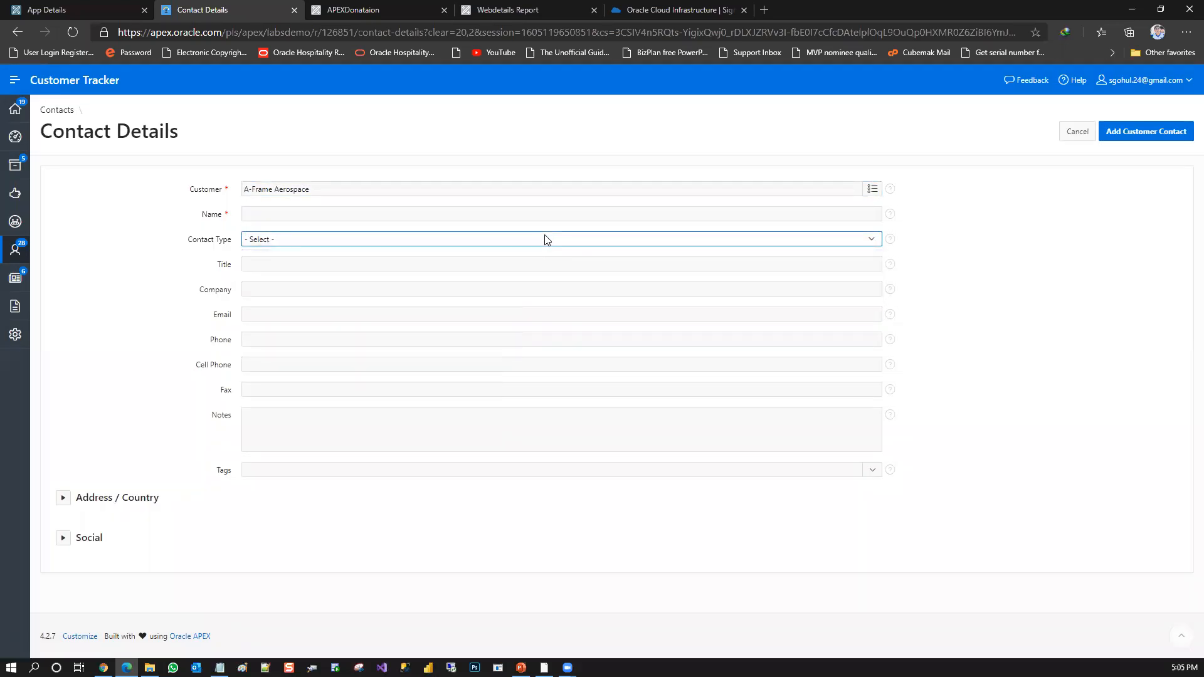
{"action": "left_click", "coordinate": [13, 111]}
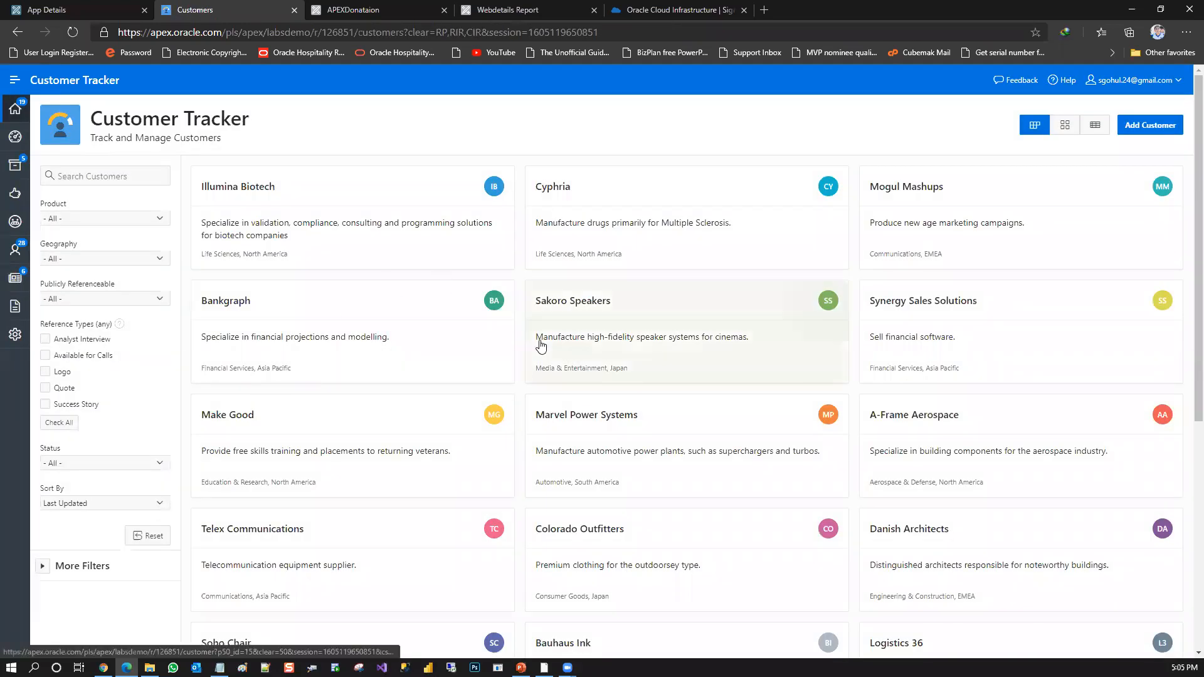
Review the Dashboard's charts and summary, and open the list of customers tagged MOBILE
{"action": "scroll", "coordinate": [1185, 183], "scroll_direction": "down", "scroll_amount": 1}
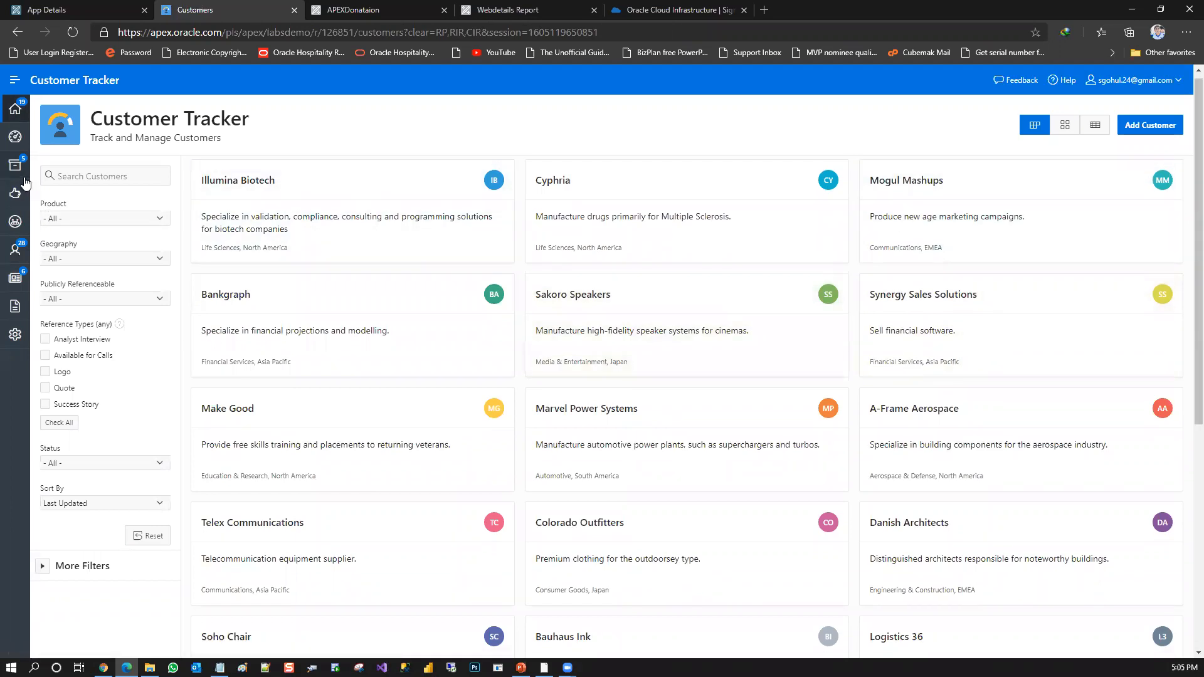
{"action": "left_click", "coordinate": [15, 143]}
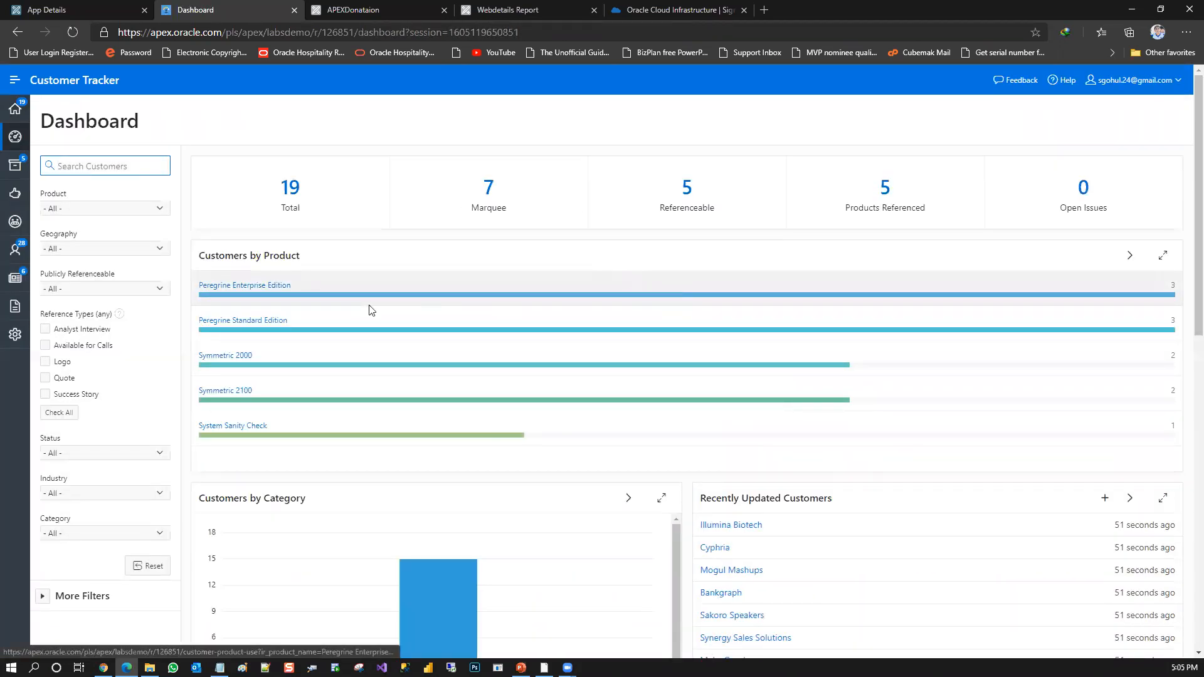
{"action": "left_click_drag", "start_coordinate": [1197, 252], "coordinate": [1187, 596]}
{"action": "scroll", "coordinate": [1187, 596], "scroll_direction": "up", "scroll_amount": 8}
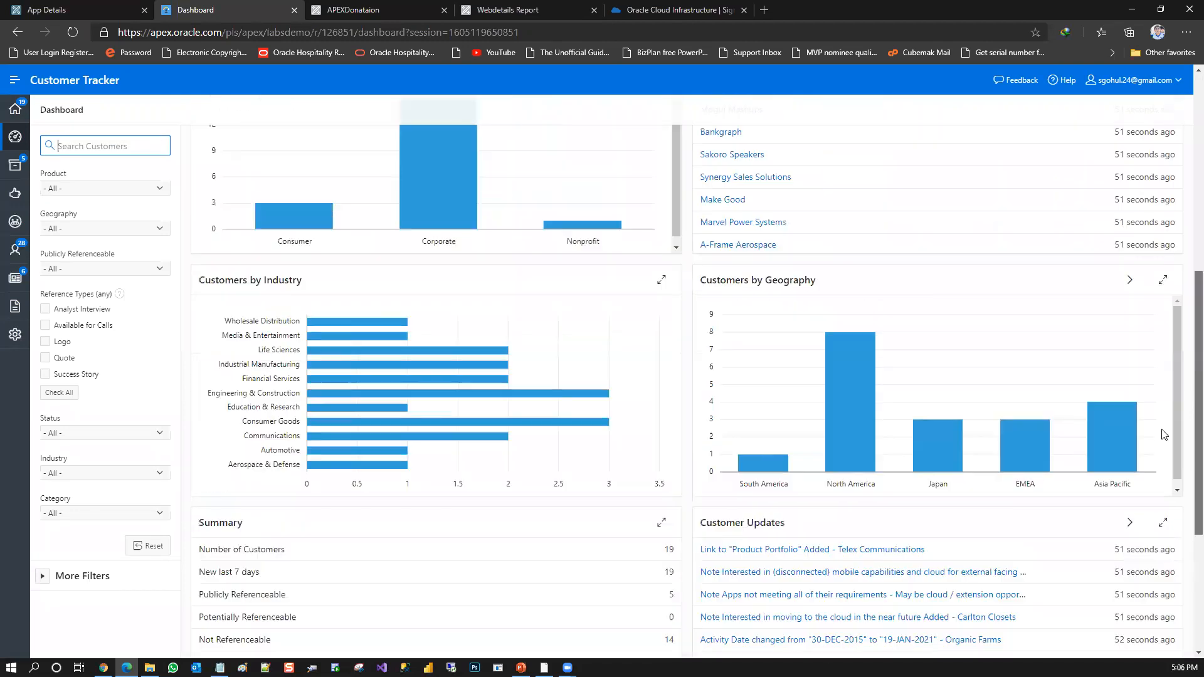
{"action": "scroll", "coordinate": [736, 362], "scroll_direction": "down", "scroll_amount": 8}
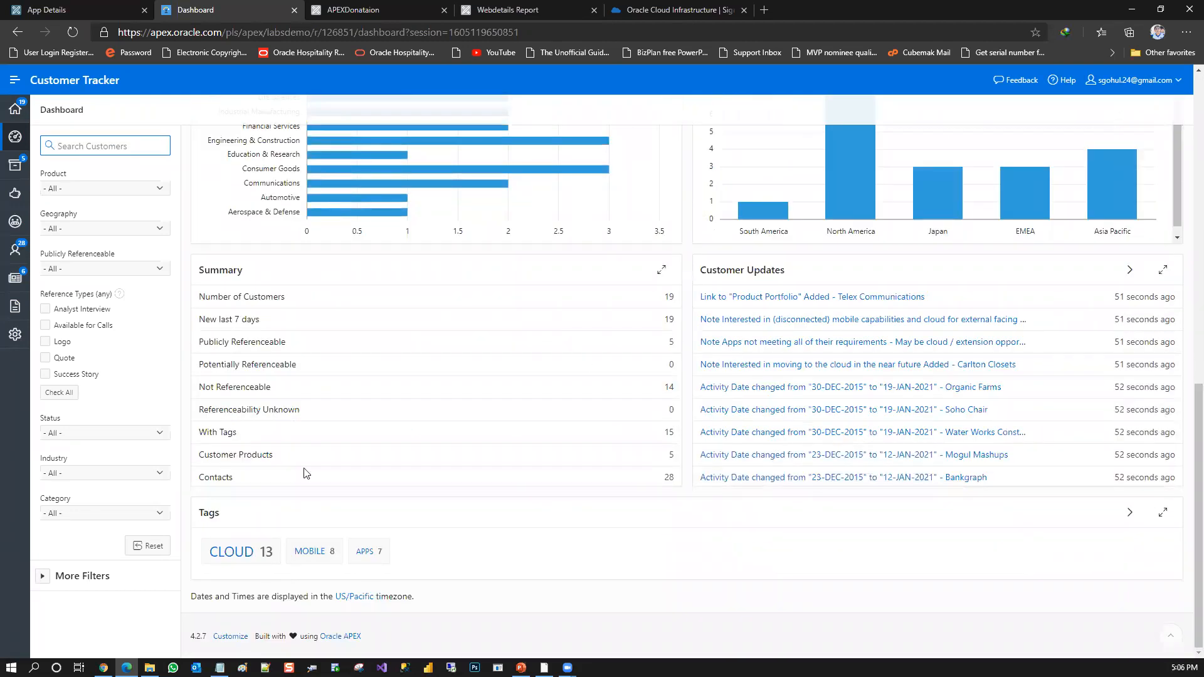
{"action": "left_click", "coordinate": [314, 551]}
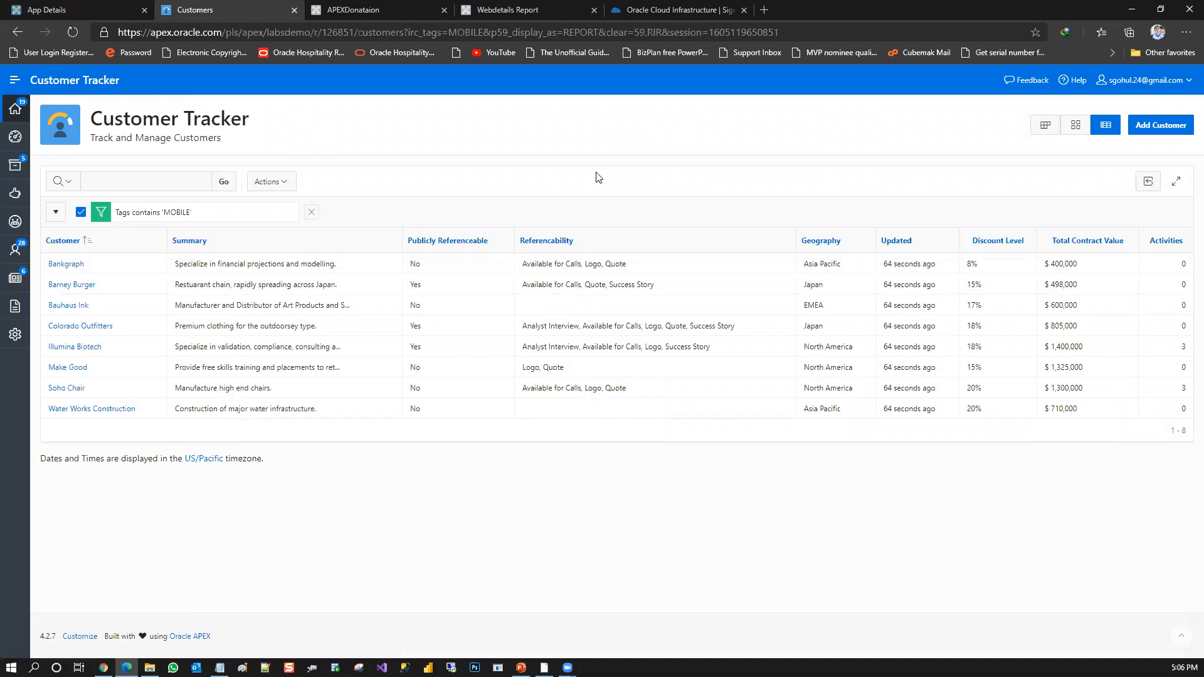
Open the Carlton Closets customer from the Contacts list and examine its products, details and updates
{"action": "left_click", "coordinate": [11, 141]}
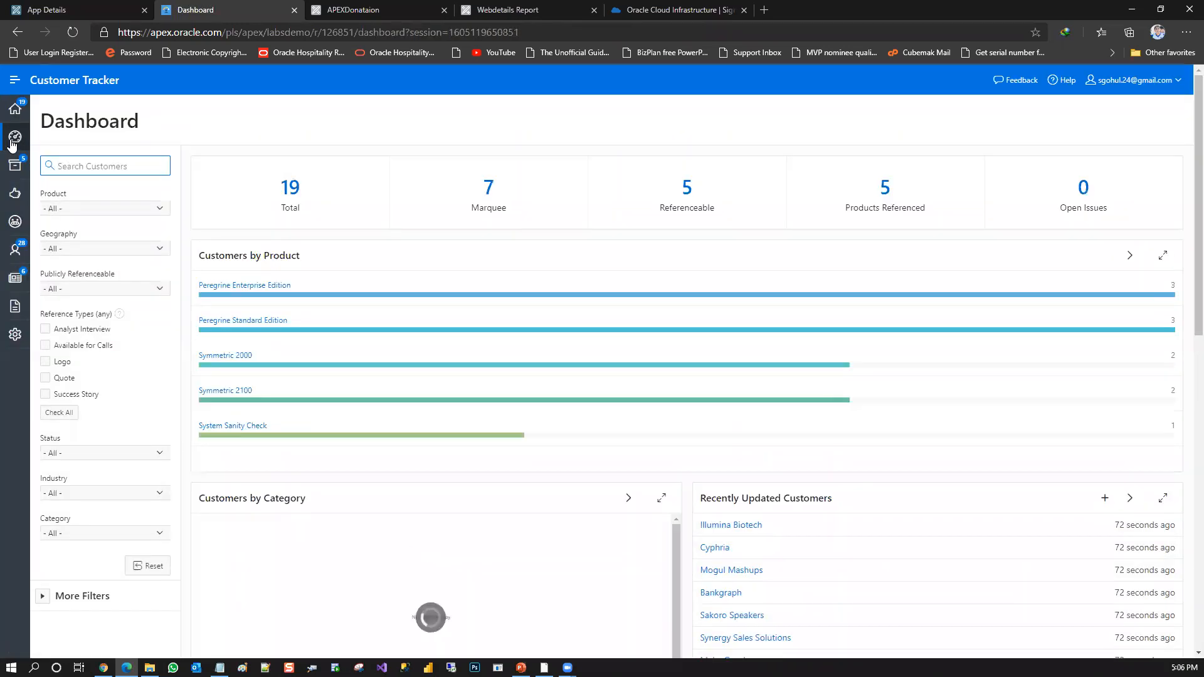
{"action": "left_click", "coordinate": [19, 254]}
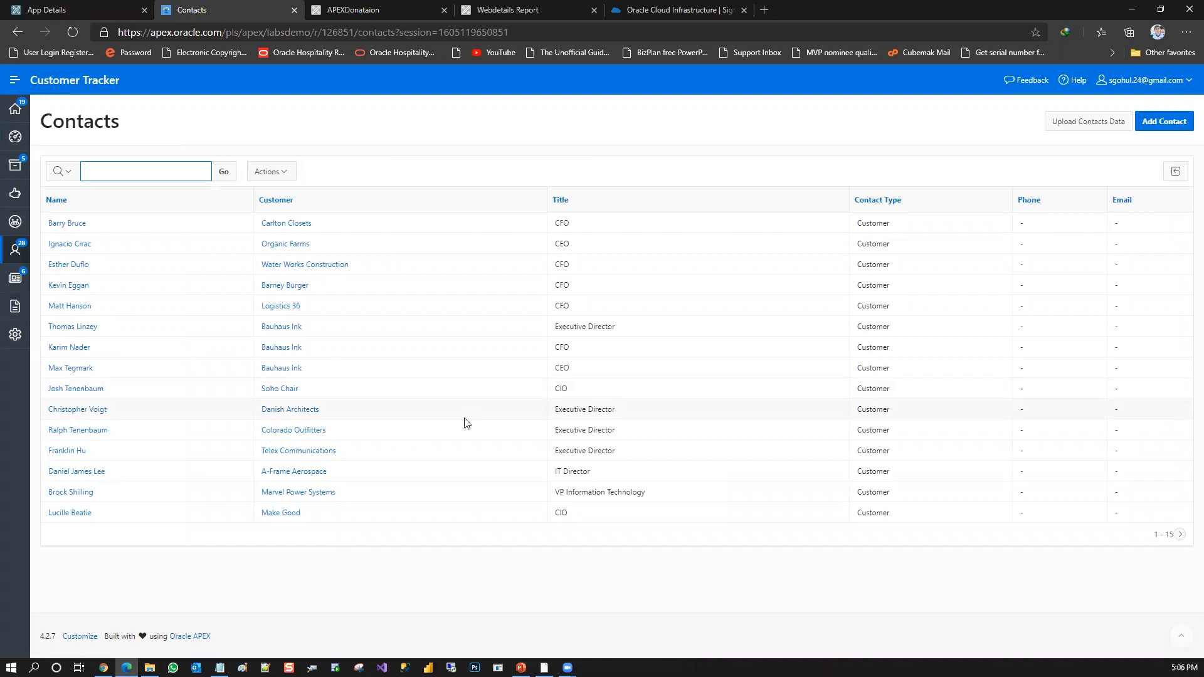
{"action": "left_click", "coordinate": [292, 225]}
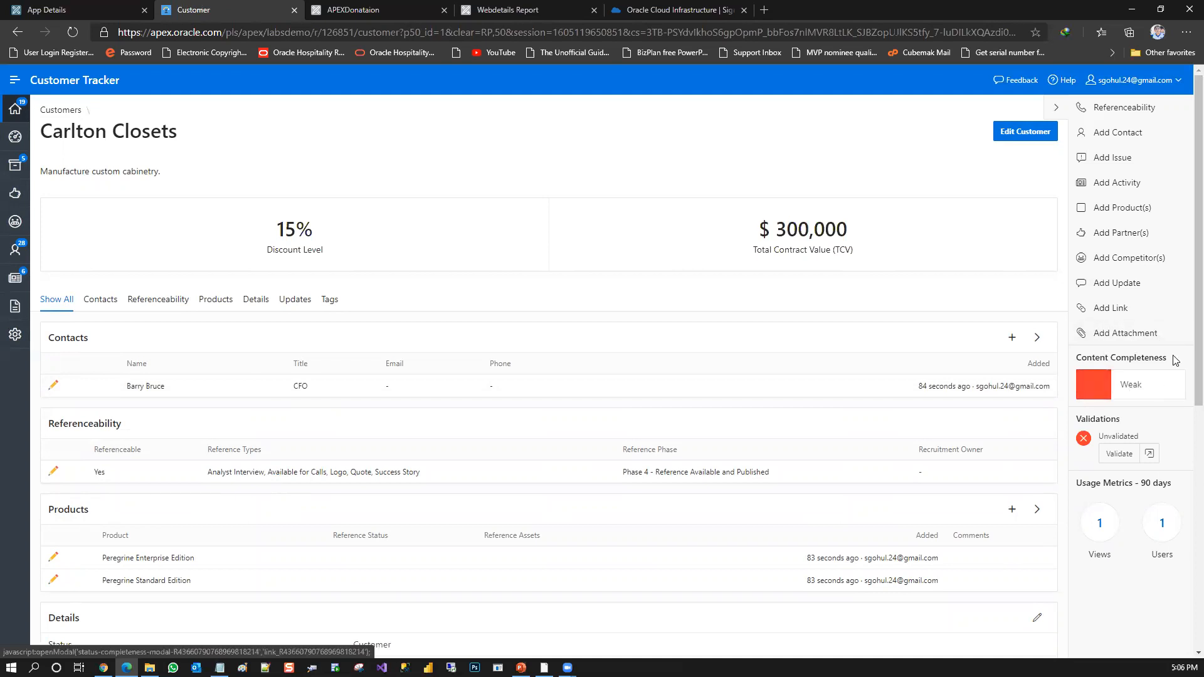
{"action": "left_click_drag", "start_coordinate": [1198, 345], "coordinate": [1184, 543]}
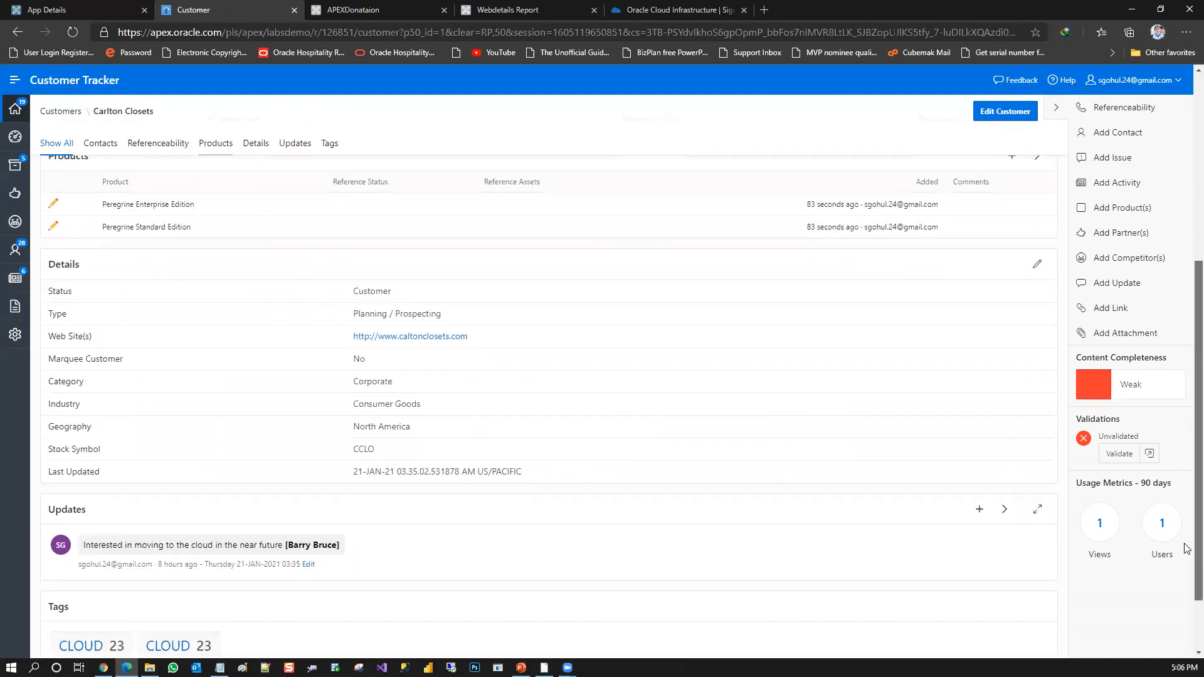
{"action": "scroll", "coordinate": [1186, 549], "scroll_direction": "up", "scroll_amount": 6}
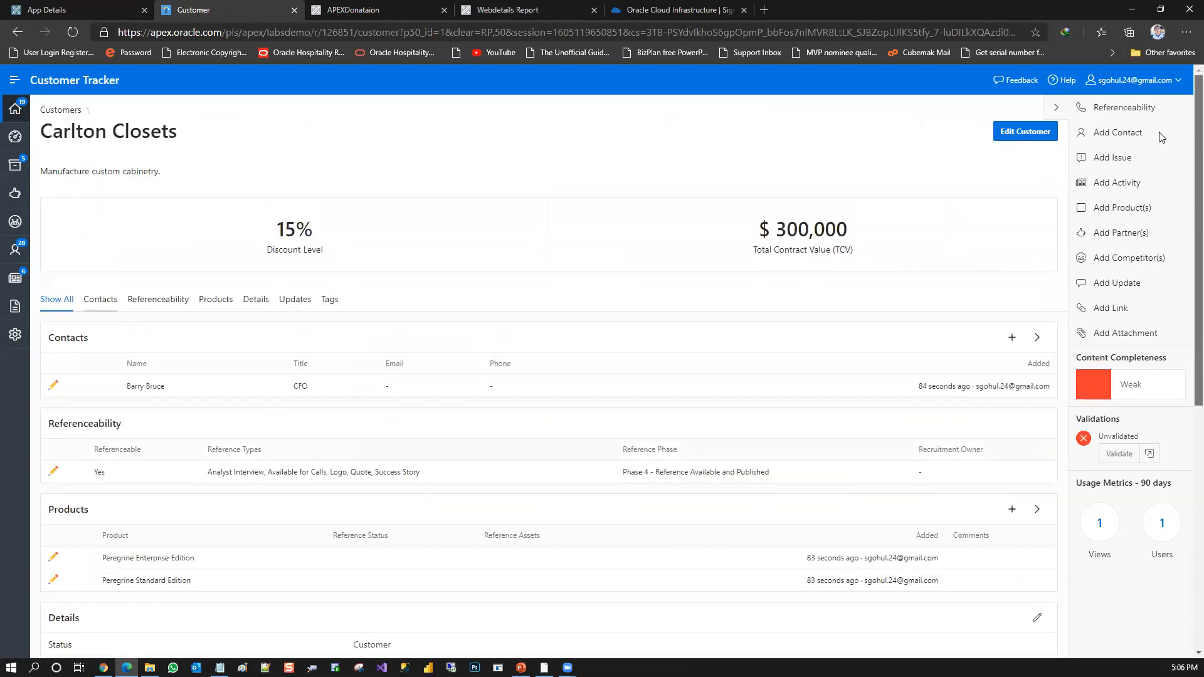
Expand the navigation menu to view its entries, open the Dashboard, and return to the Customers report
{"action": "left_click", "coordinate": [15, 79]}
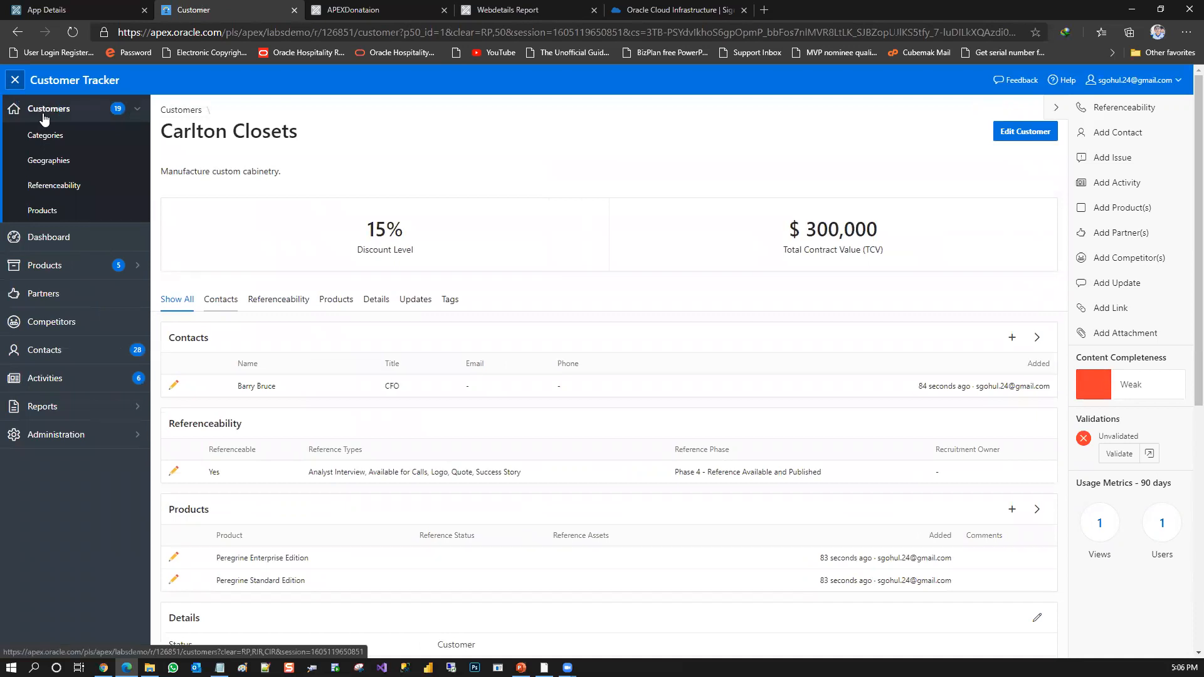
{"action": "left_click", "coordinate": [72, 238]}
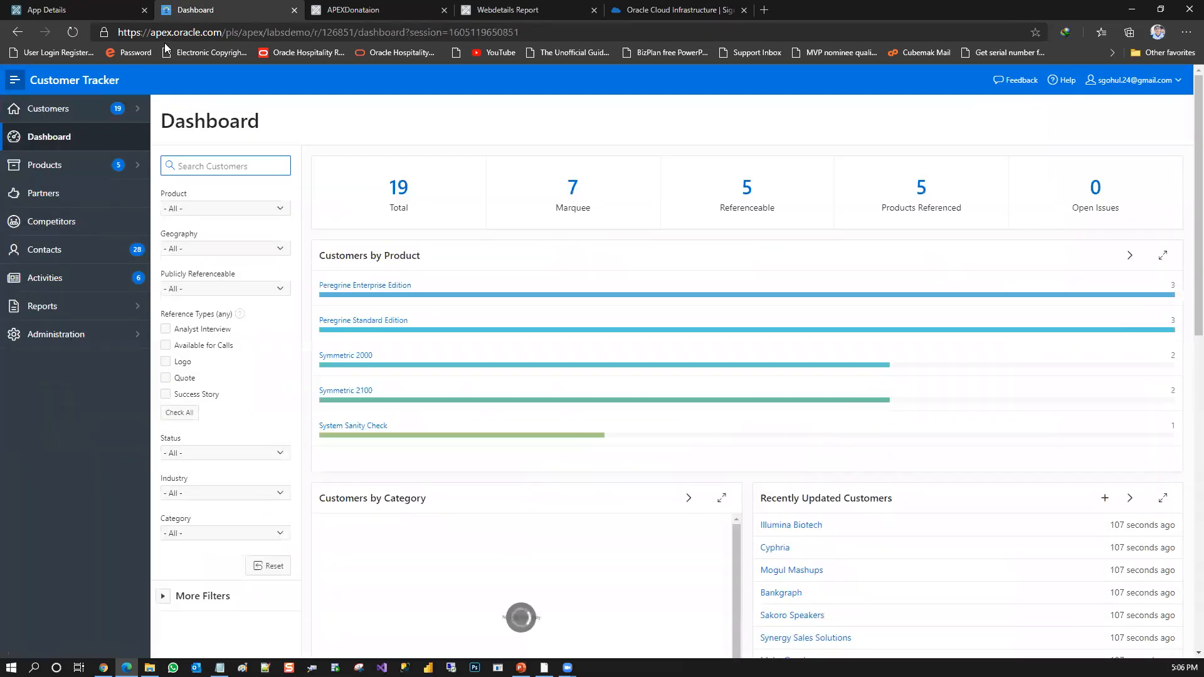
{"action": "left_click", "coordinate": [12, 80]}
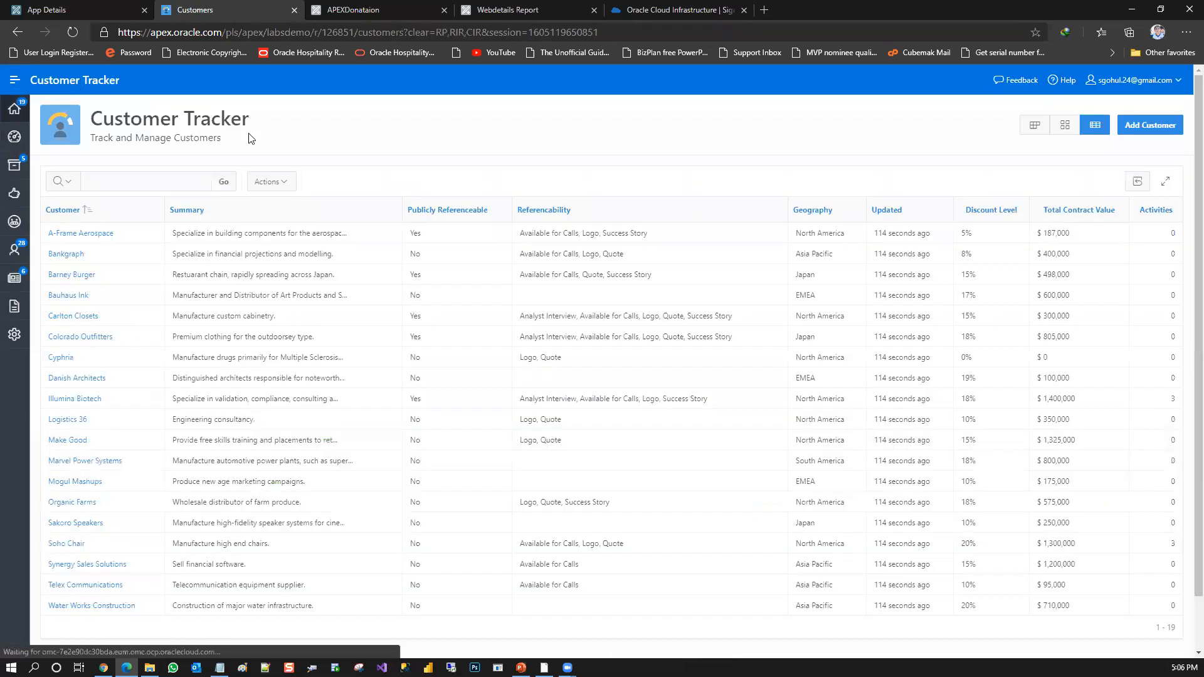
Check the account menu options and compare Customer Tracker's expanded navigation with the APEXDonataion application's home page
{"action": "left_click", "coordinate": [1129, 80]}
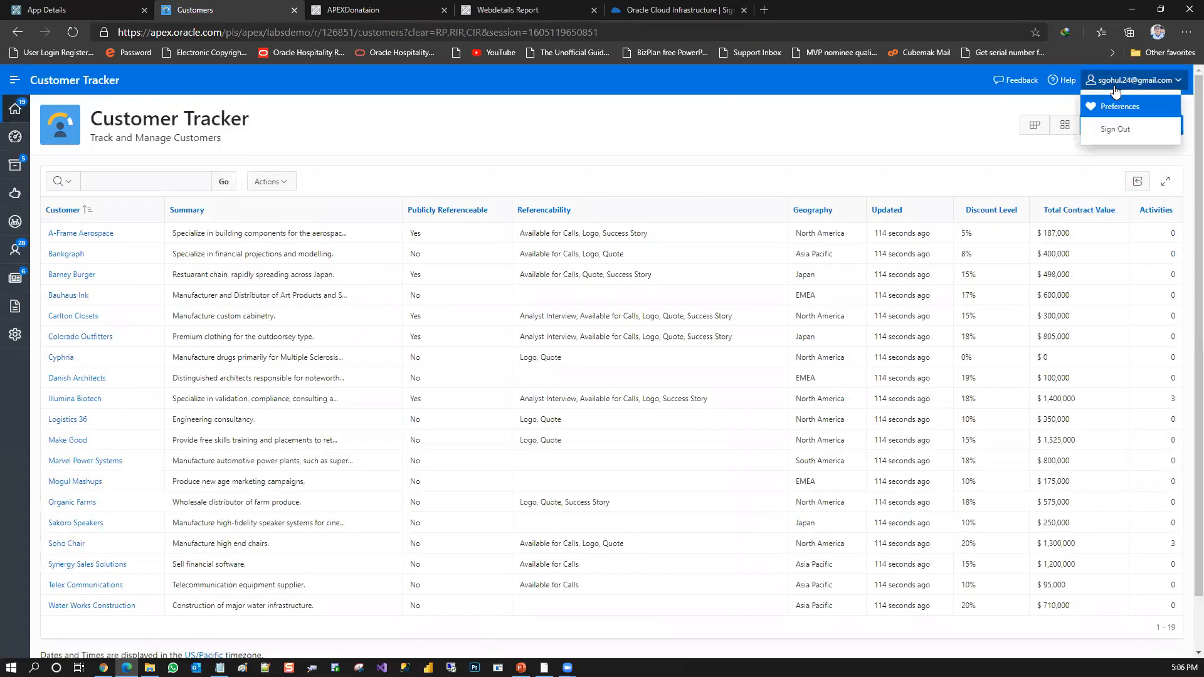
{"action": "left_click", "coordinate": [589, 146]}
{"action": "left_click", "coordinate": [14, 79]}
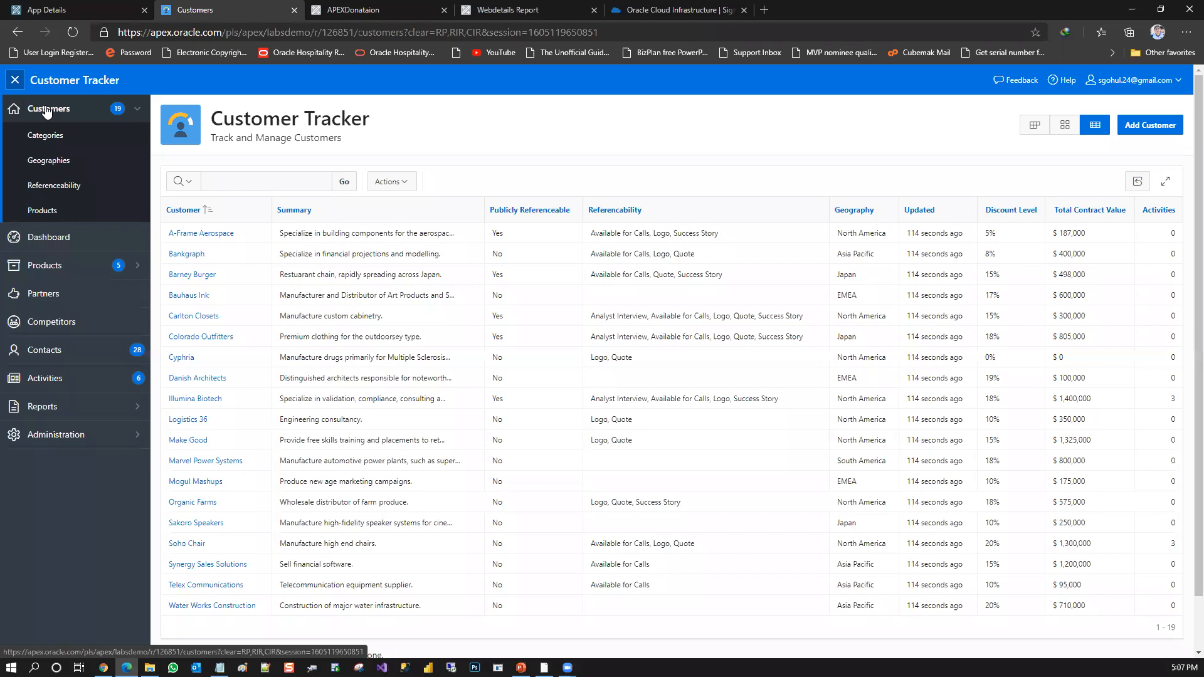
{"action": "left_click", "coordinate": [408, 6]}
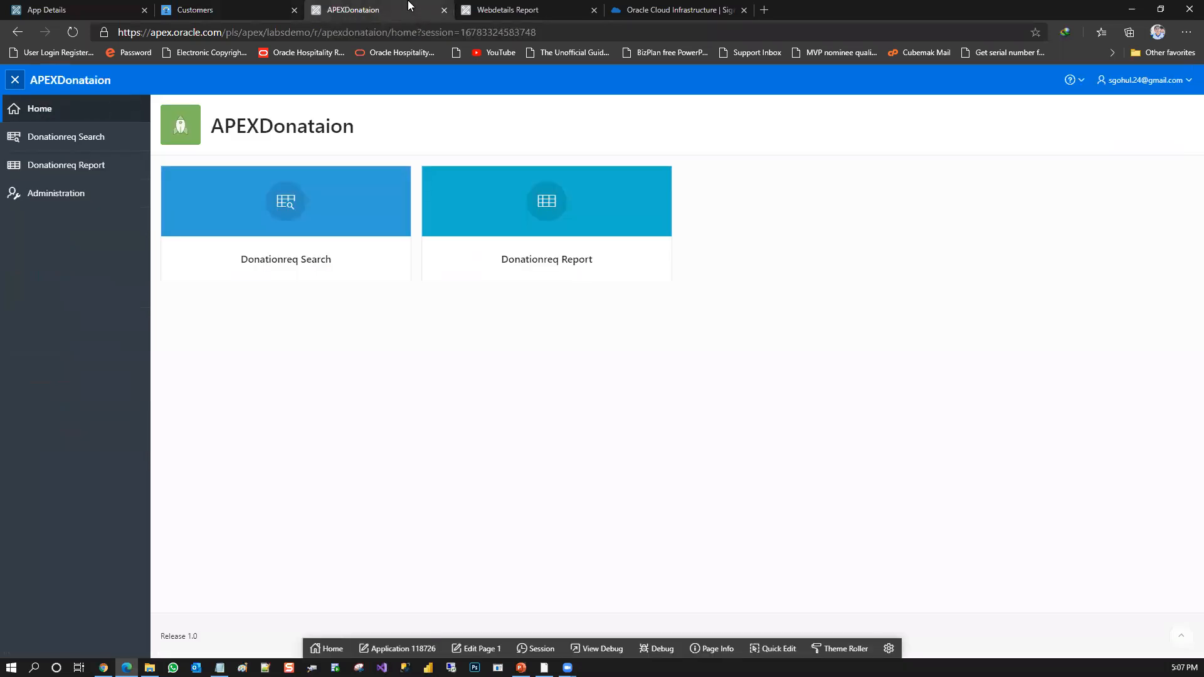
{"action": "left_click", "coordinate": [250, 8]}
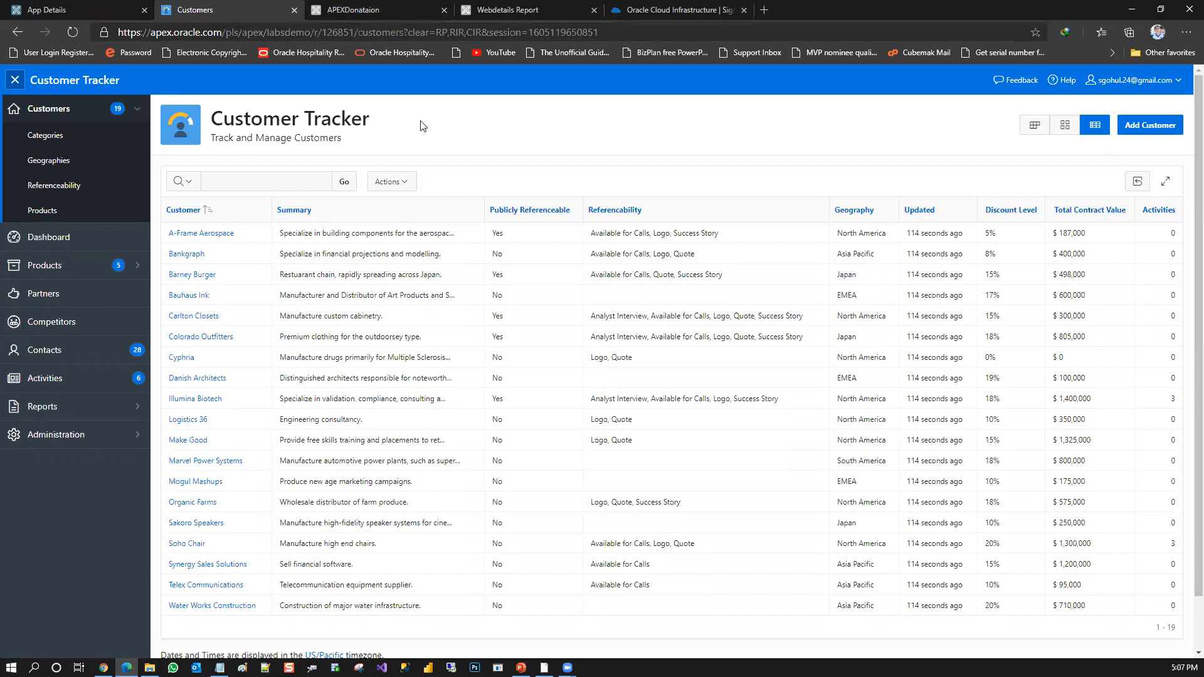
Switch to Oracle Cloud Infrastructure, sign in with the saved credentials, and dismiss the free trial notice
{"action": "left_click", "coordinate": [735, 7]}
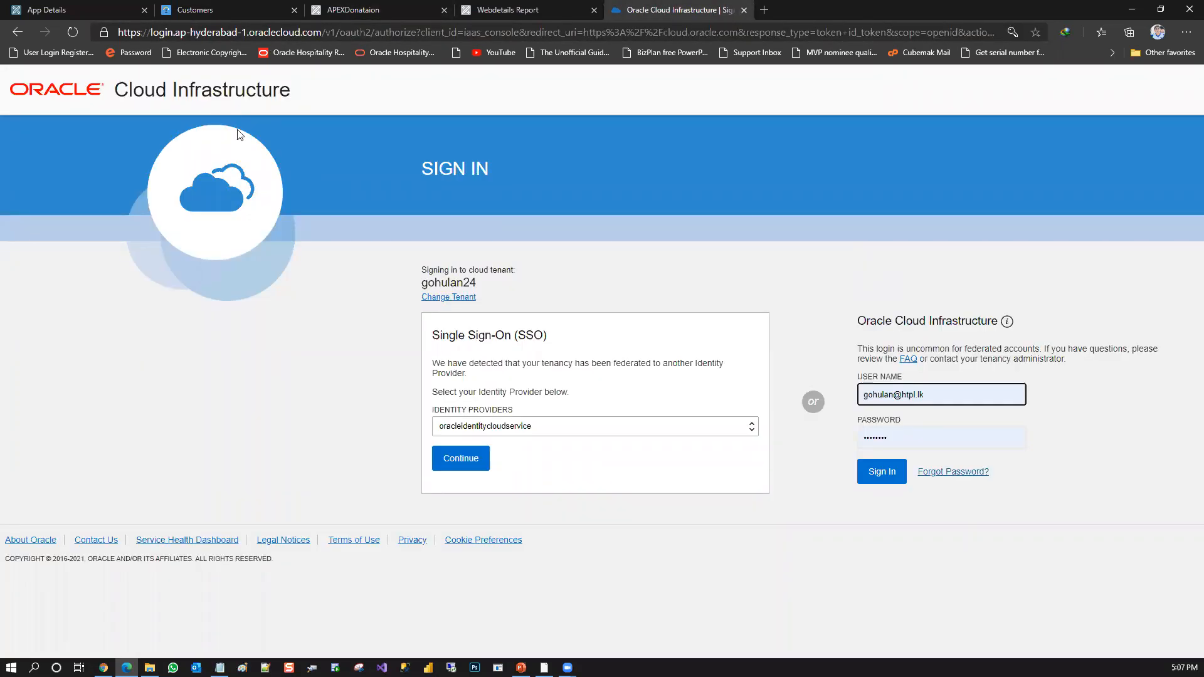
{"action": "left_click", "coordinate": [879, 474]}
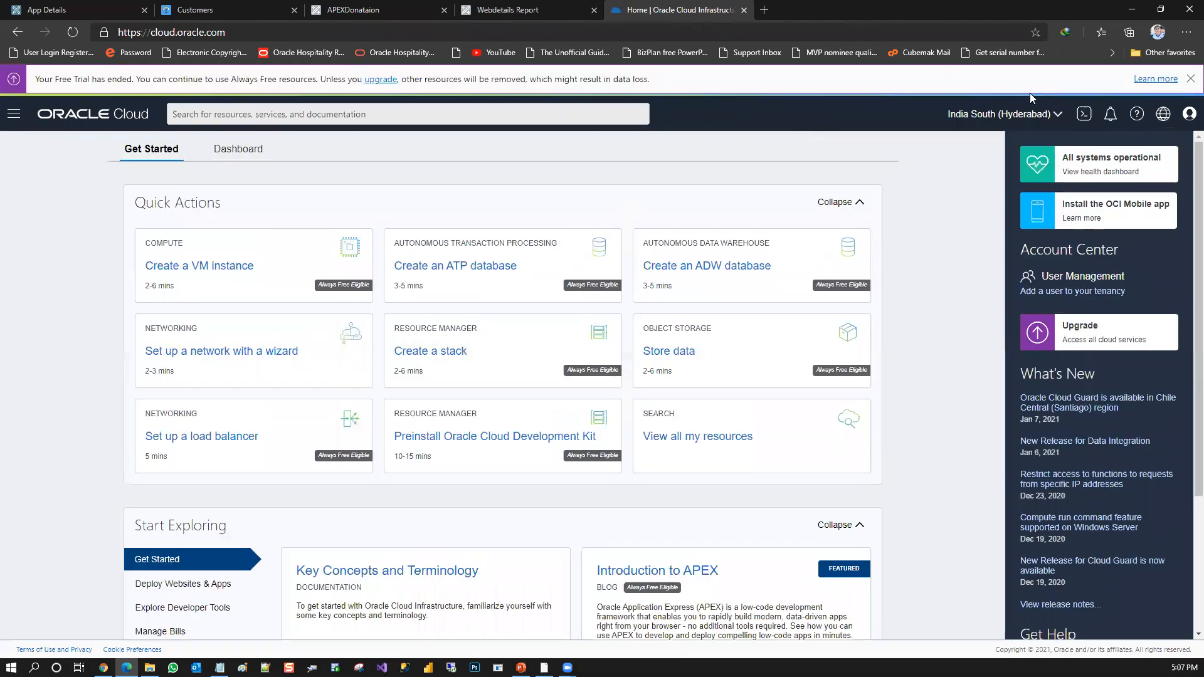
{"action": "left_click", "coordinate": [1190, 79]}
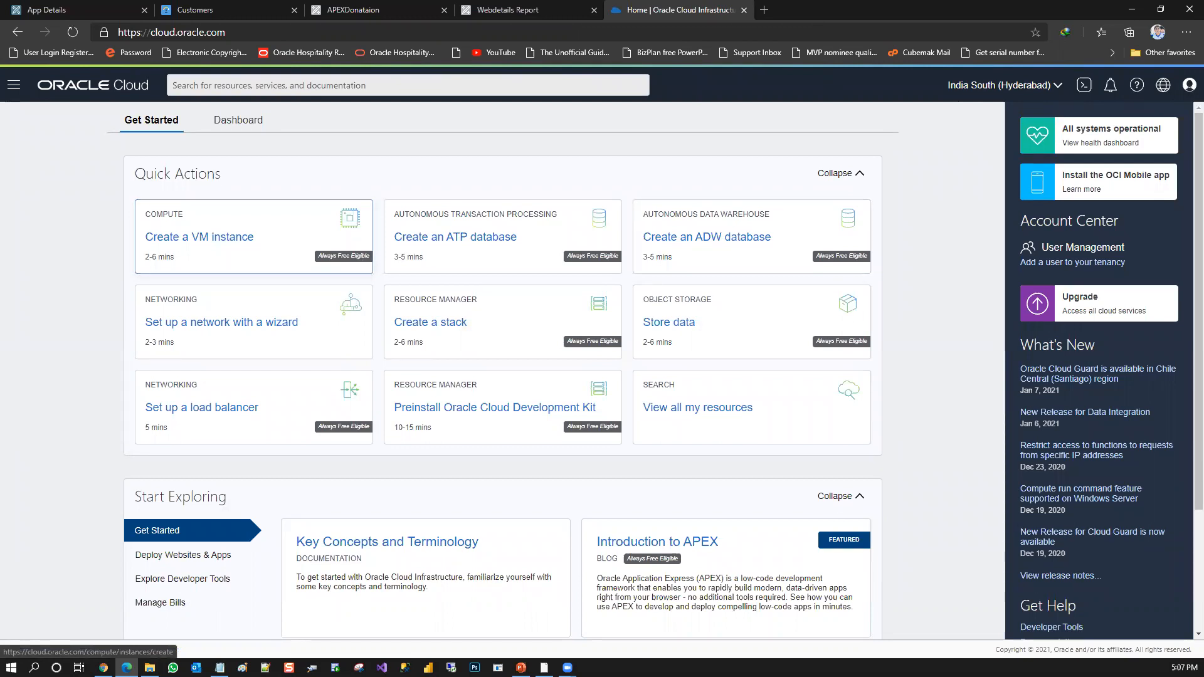
{"action": "left_click", "coordinate": [14, 84]}
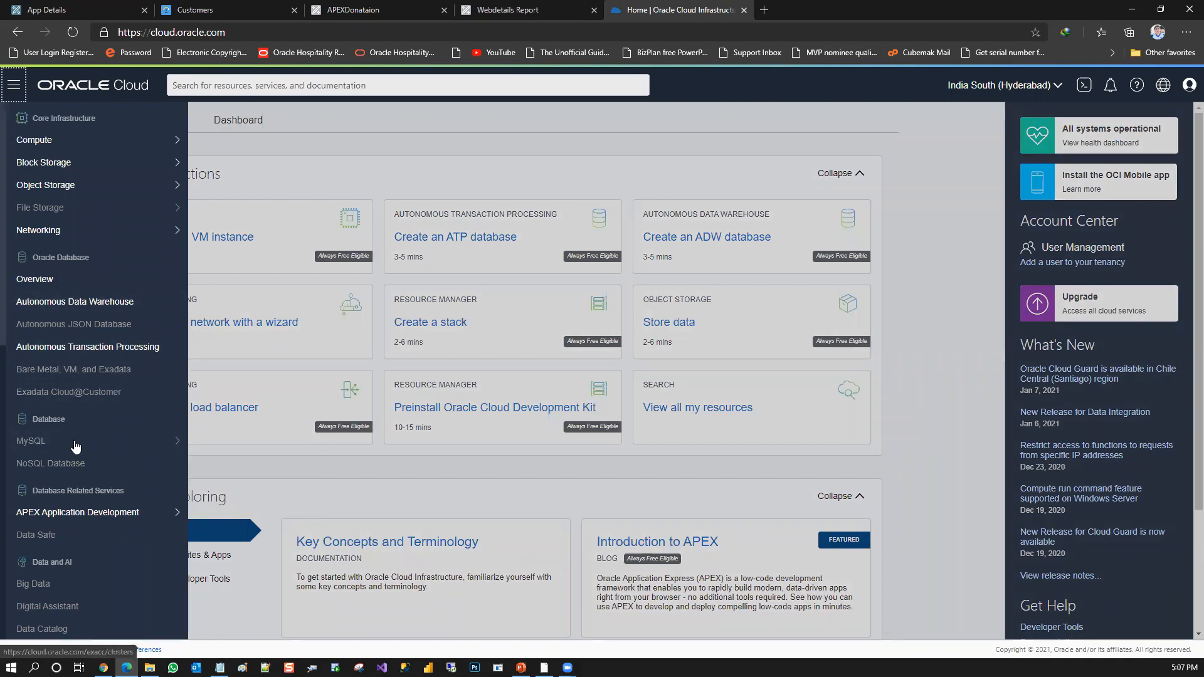
{"action": "mouse_move", "coordinate": [119, 521]}
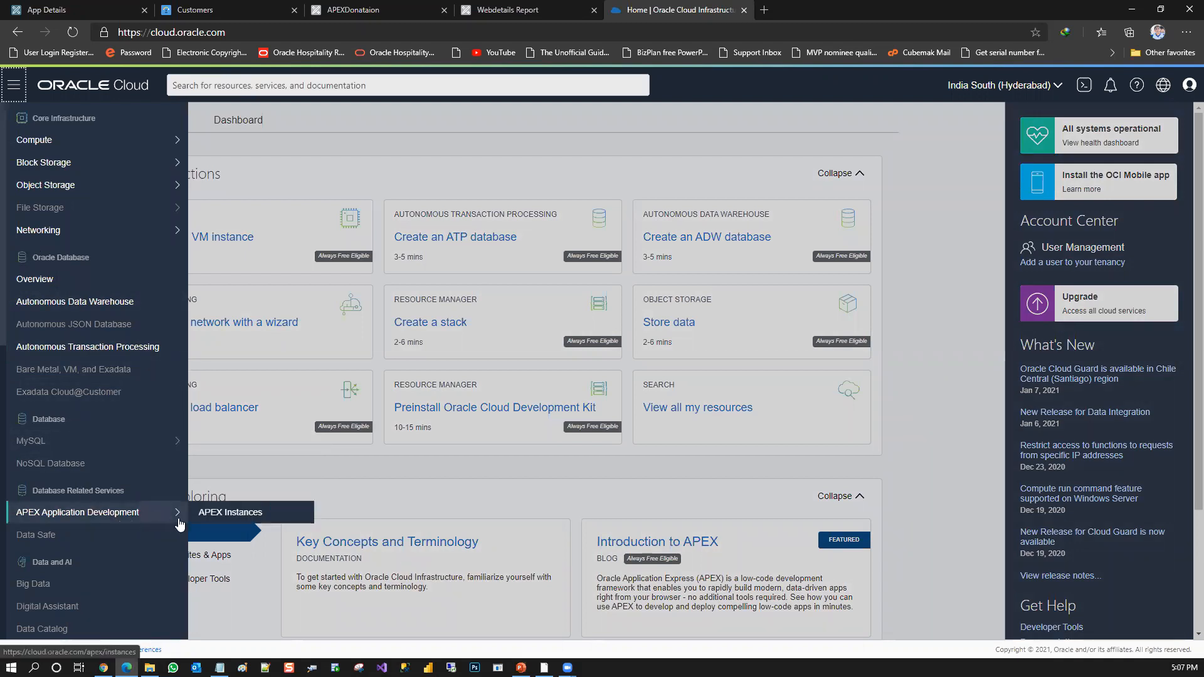
{"action": "left_click", "coordinate": [223, 517]}
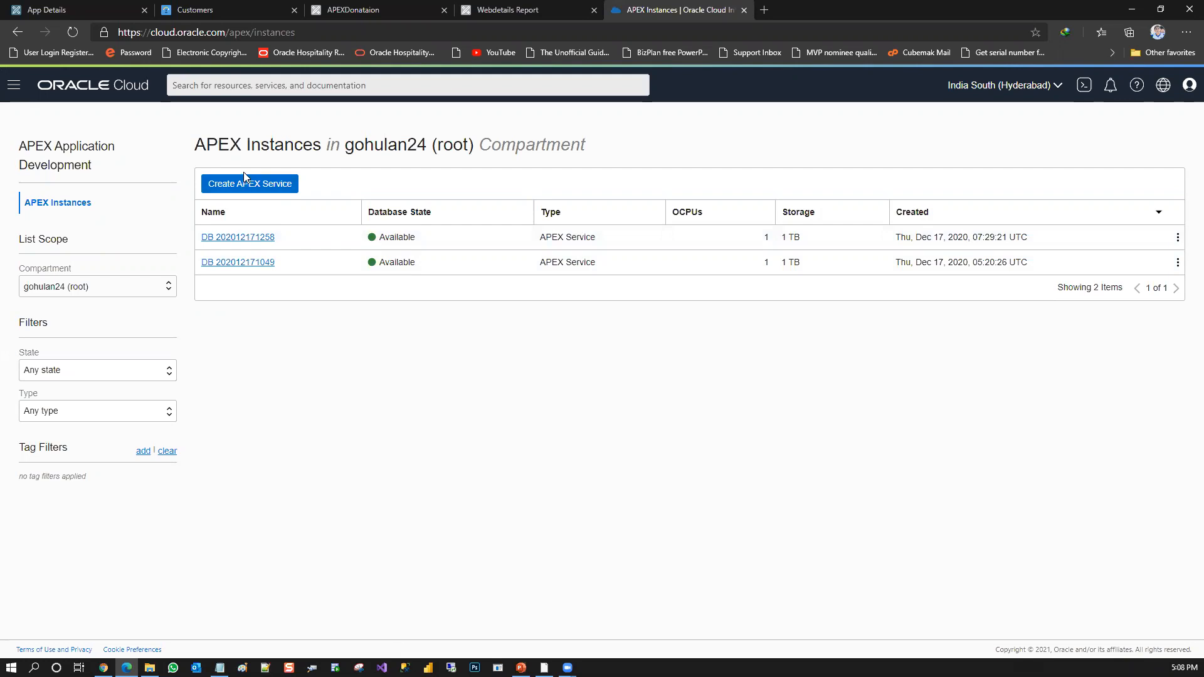
{"action": "left_click", "coordinate": [677, 210]}
{"action": "left_click", "coordinate": [240, 241]}
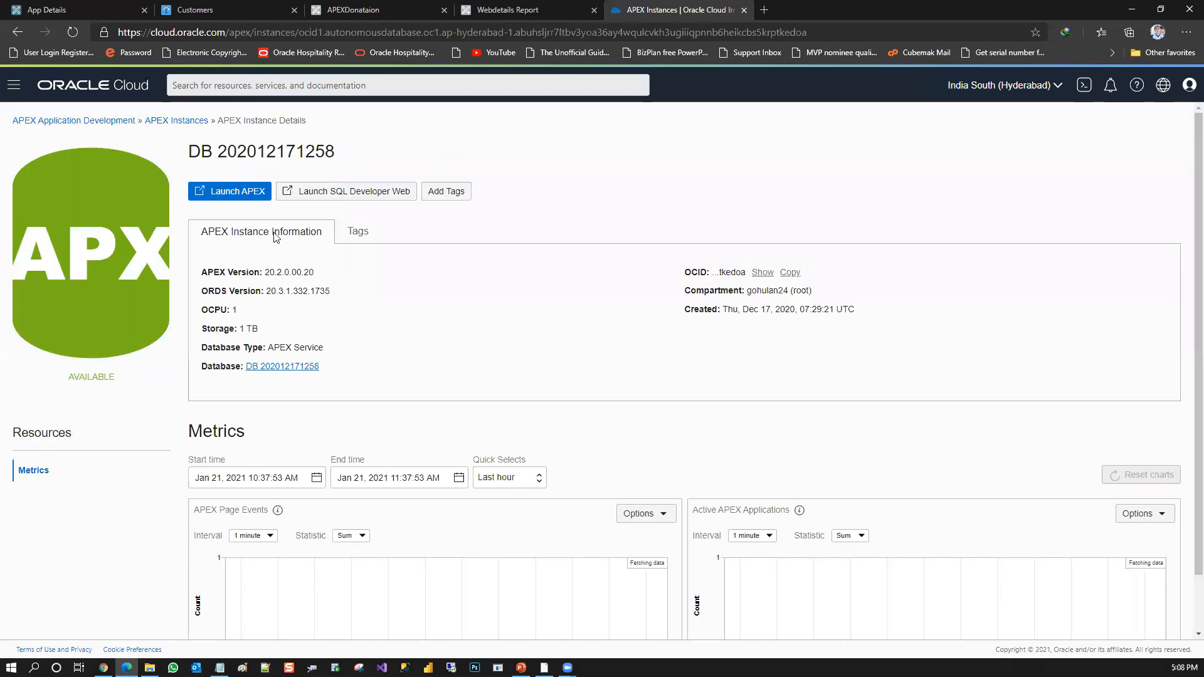
Launch SQL Developer Web for the instance, check the Navigator's object type list, and return to the instance details
{"action": "left_click", "coordinate": [362, 195]}
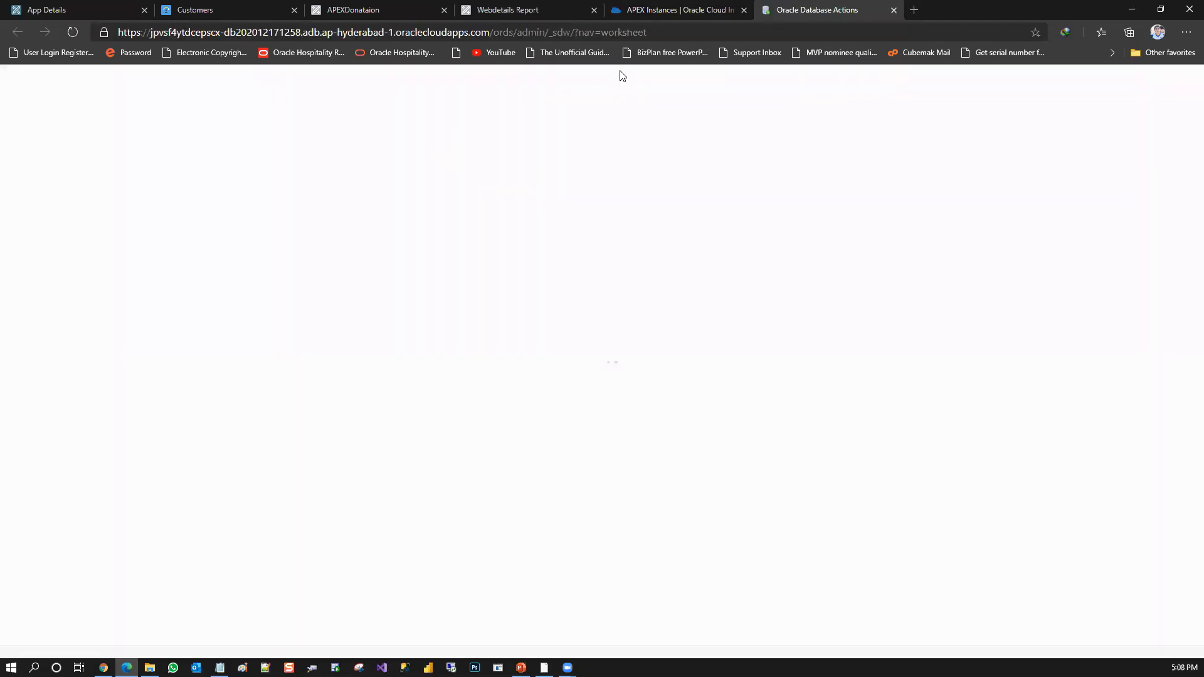
{"action": "left_click", "coordinate": [647, 9]}
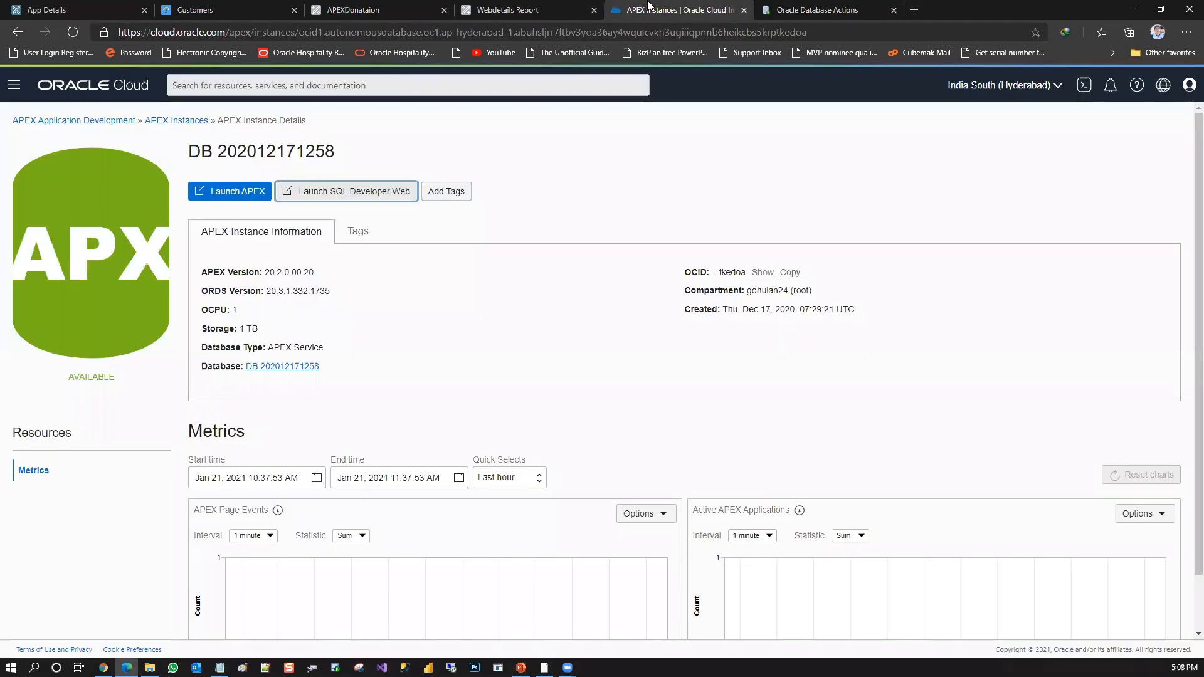
{"action": "left_click", "coordinate": [806, 6]}
{"action": "left_click", "coordinate": [576, 220]}
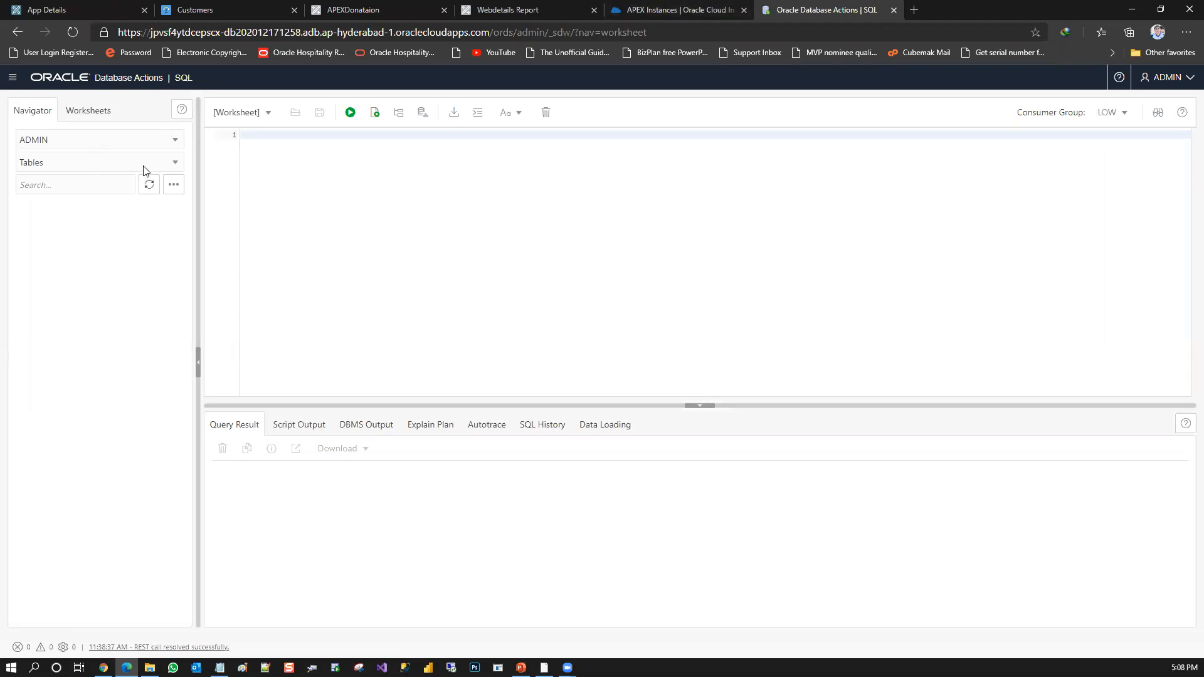
{"action": "left_click", "coordinate": [117, 161]}
{"action": "left_click", "coordinate": [118, 162]}
{"action": "left_click", "coordinate": [633, 8]}
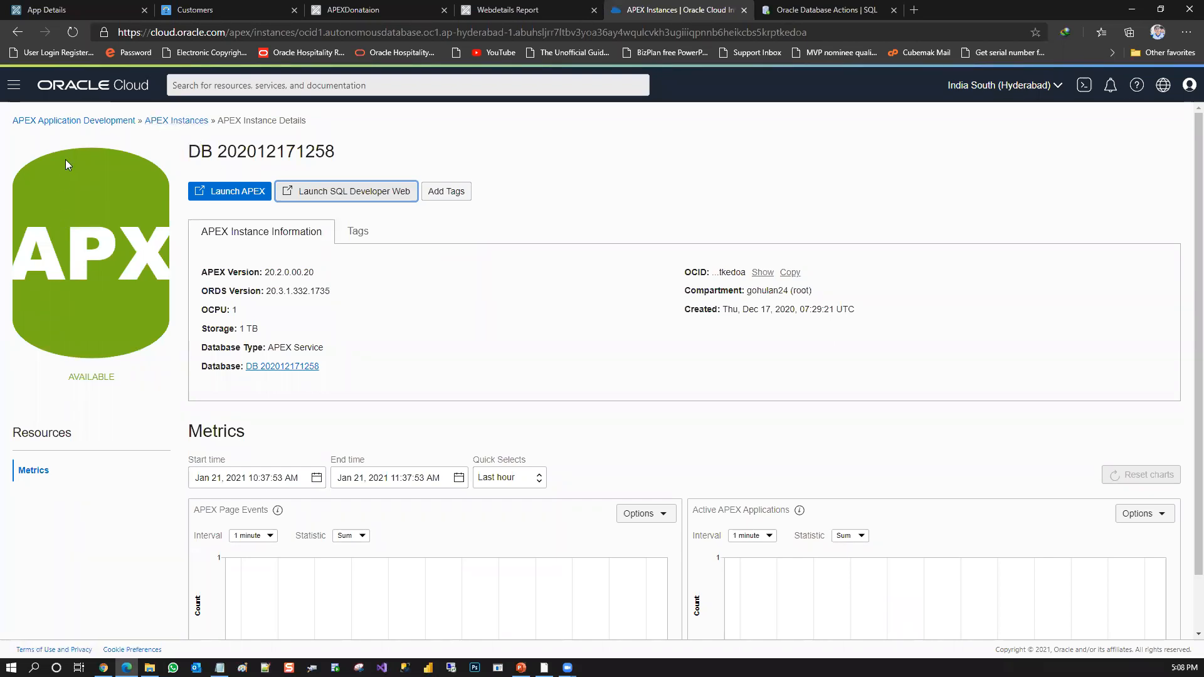
Launch APEX for the instance, check the instance's actions in the APEX Instances list, and close the APEX sign-in page
{"action": "left_click", "coordinate": [230, 193]}
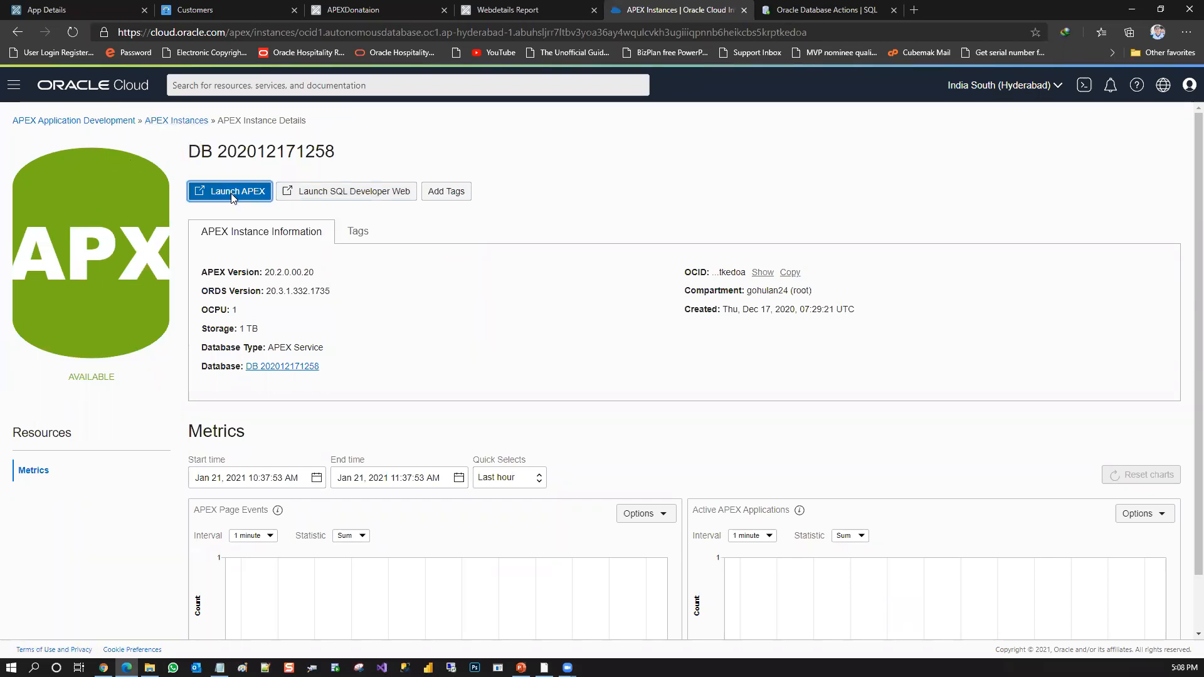
{"action": "left_click", "coordinate": [691, 8]}
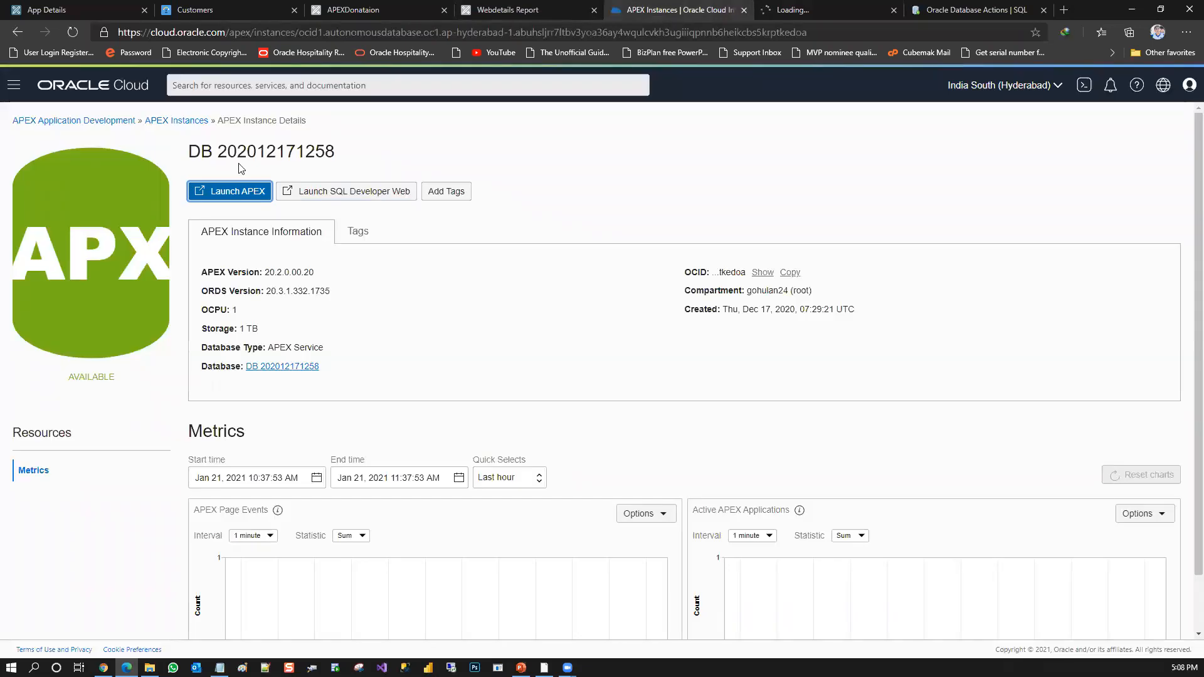
{"action": "left_click", "coordinate": [188, 119]}
{"action": "left_click", "coordinate": [1177, 241]}
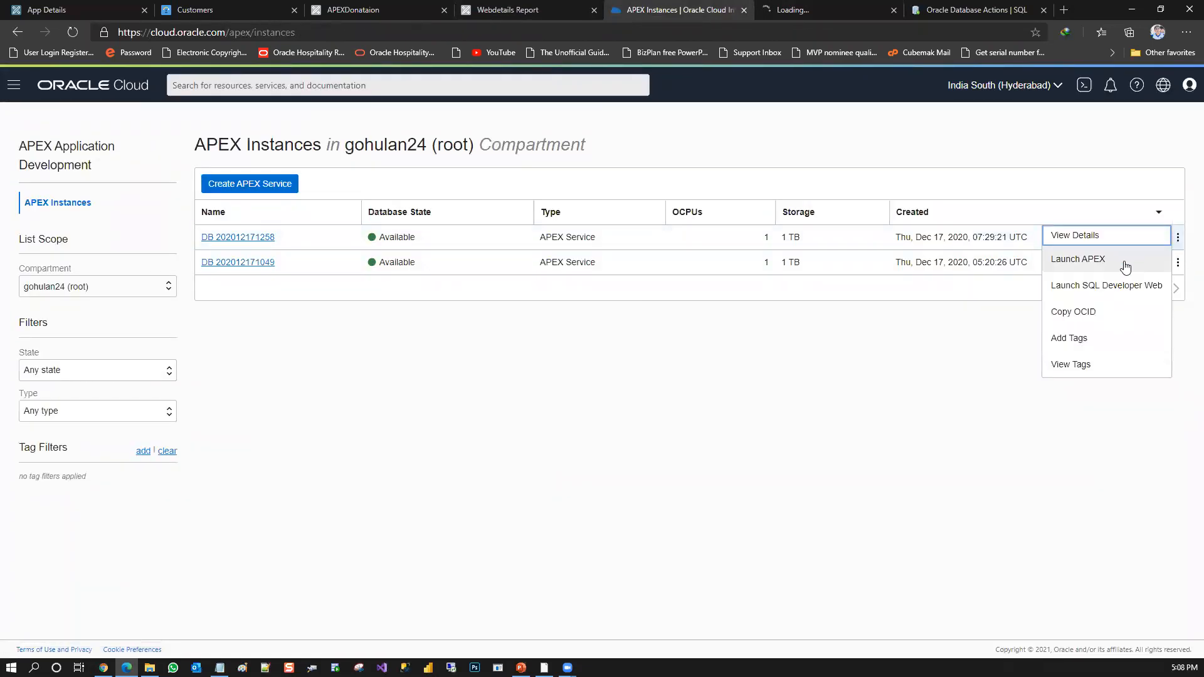
{"action": "left_click", "coordinate": [771, 6]}
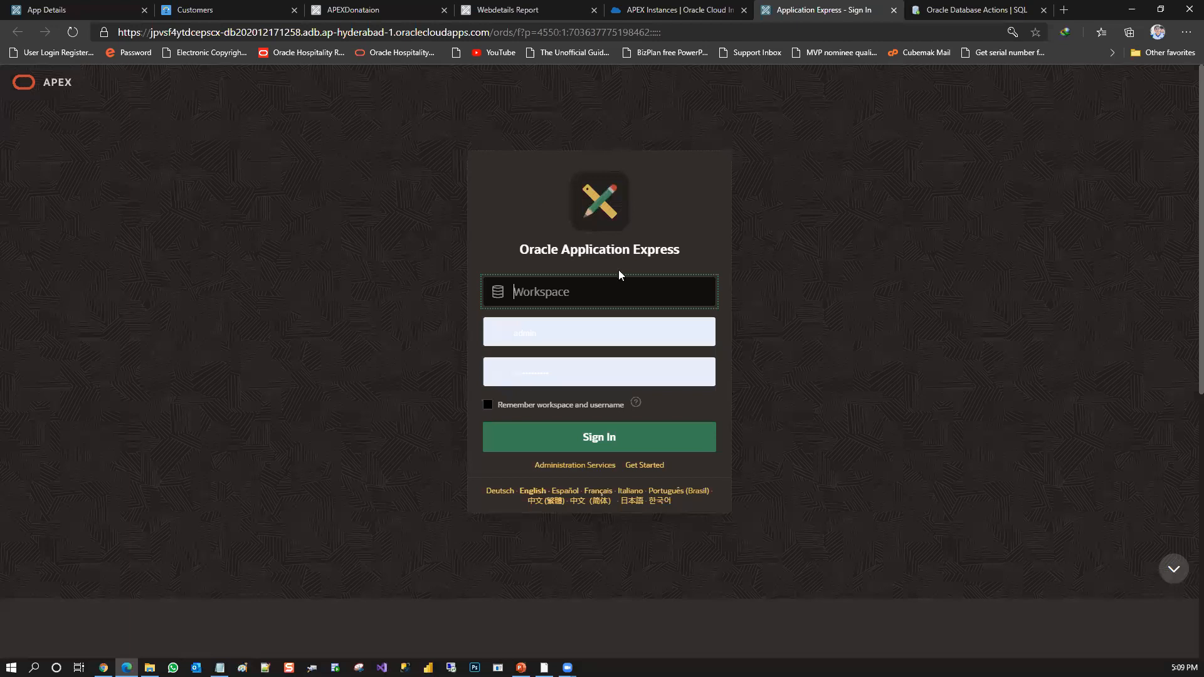
{"action": "left_click", "coordinate": [894, 10]}
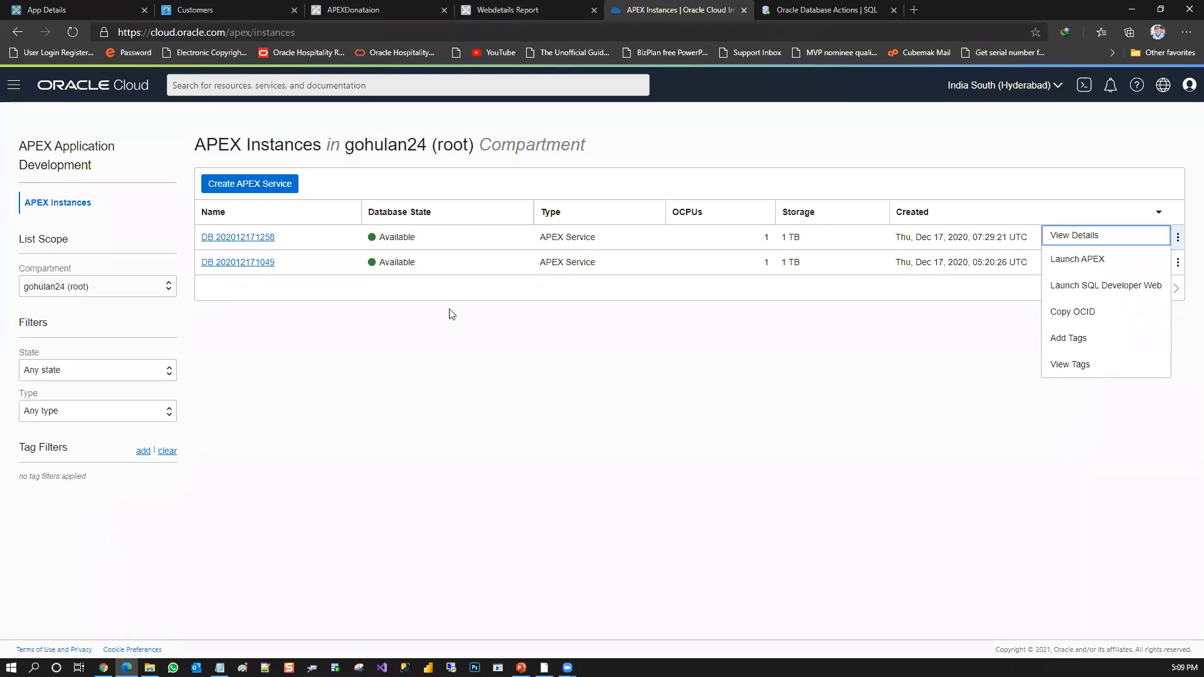
Collapse APEXDonataion's navigation menu and move the Customers browser tab to the end of the open tabs
{"action": "left_click", "coordinate": [468, 7]}
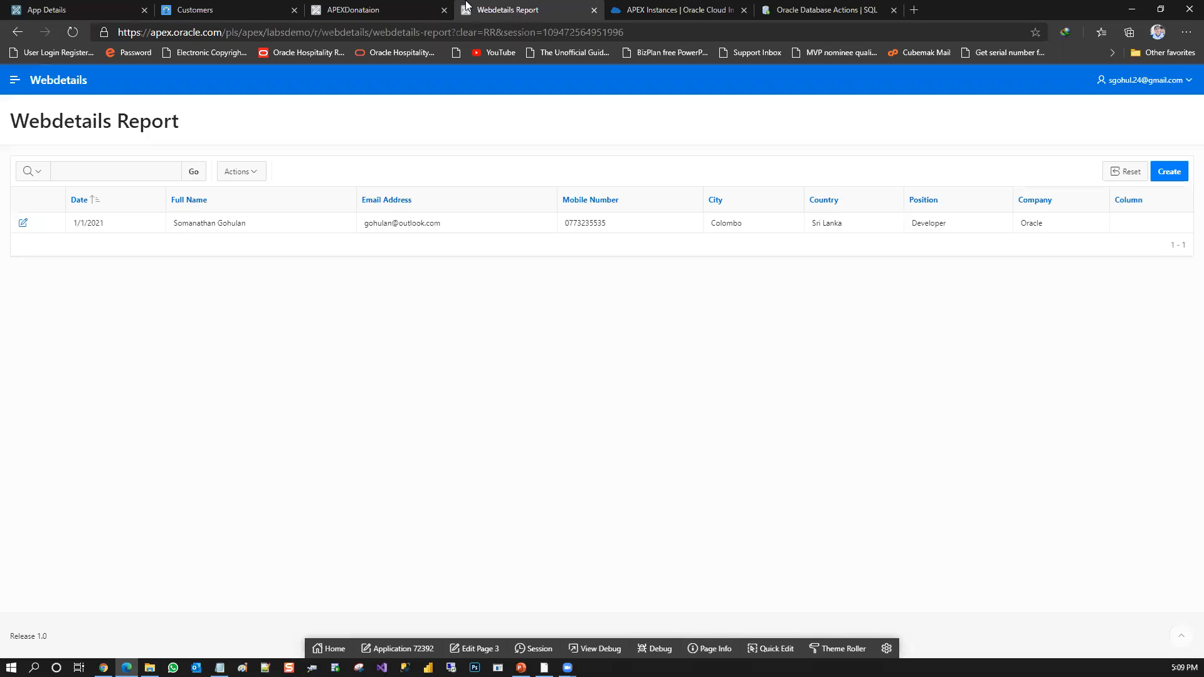
{"action": "left_click", "coordinate": [395, 6]}
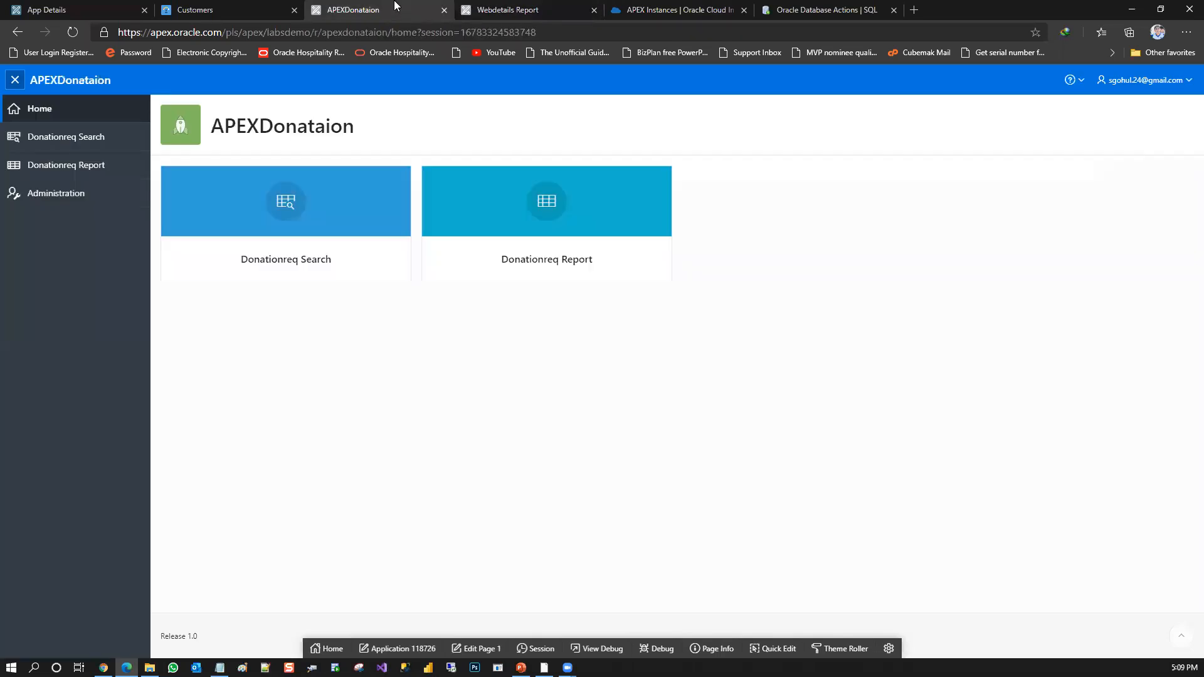
{"action": "left_click", "coordinate": [17, 82]}
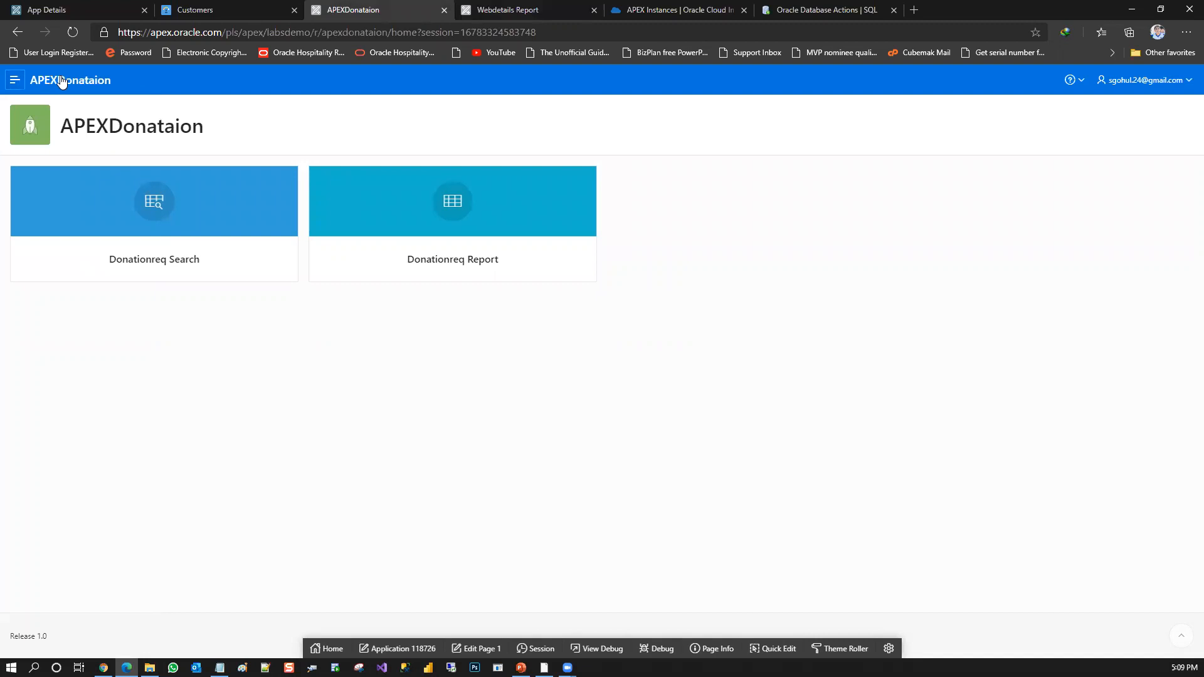
{"action": "left_click", "coordinate": [188, 10]}
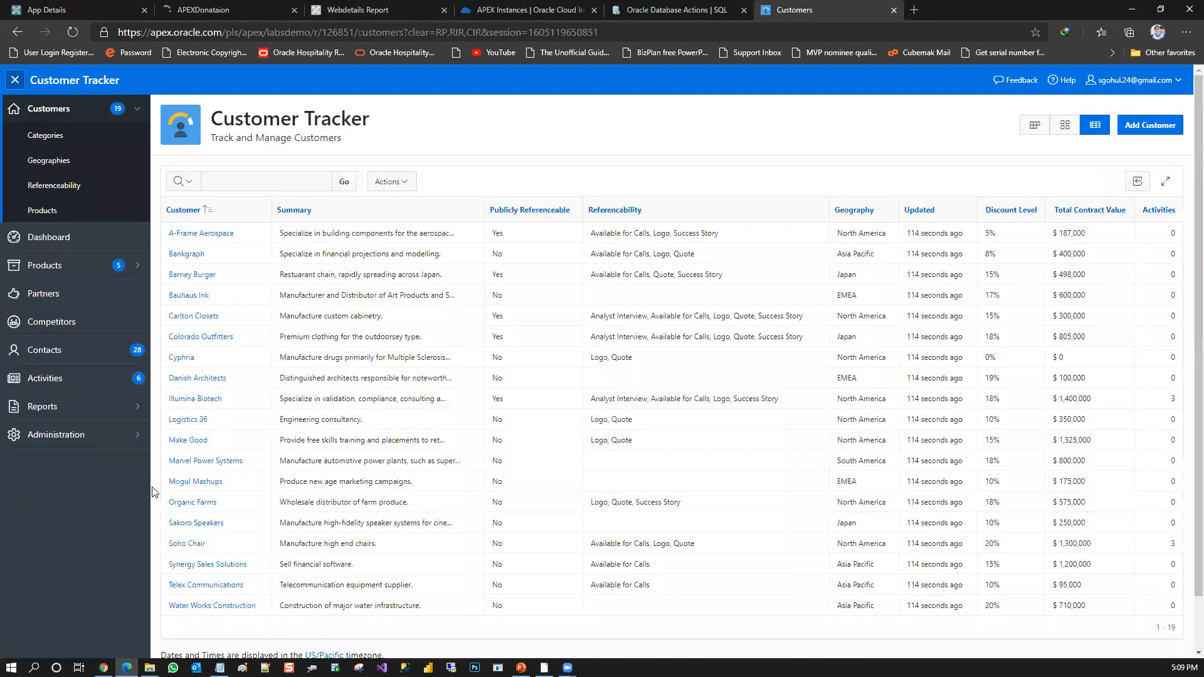
Load apex.oracle.com in place of the Webdetails Report and sign in to the APEX workspace
{"action": "left_click", "coordinate": [357, 8]}
{"action": "left_click", "coordinate": [330, 32]}
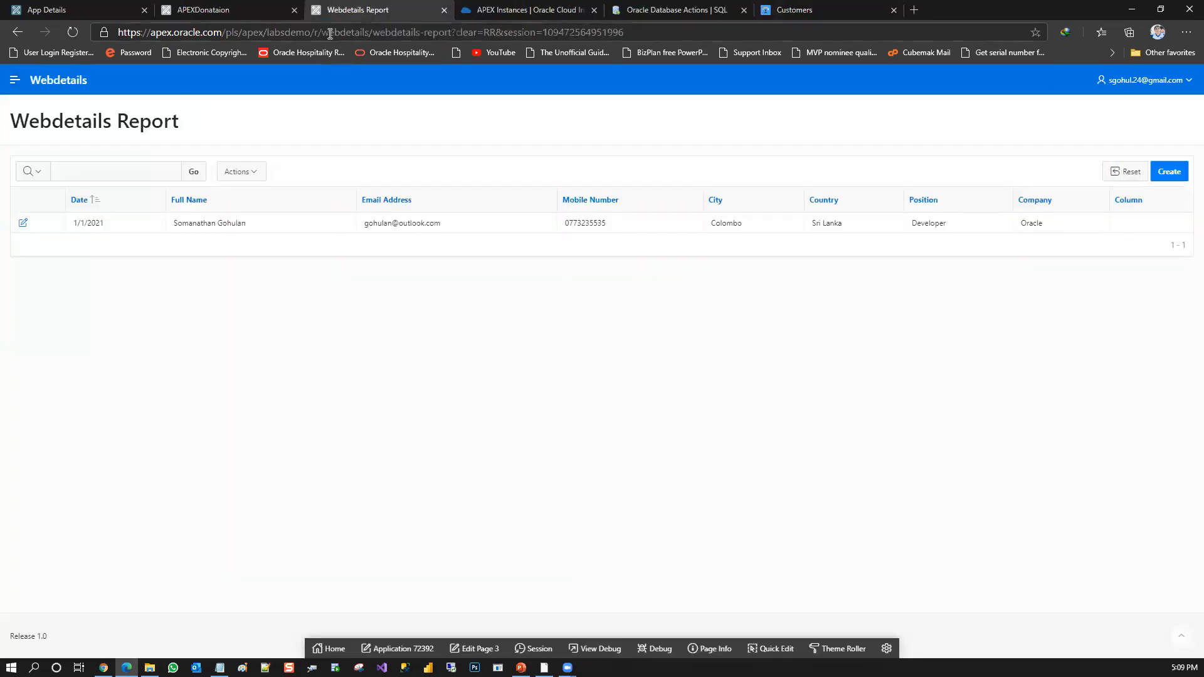
{"action": "type", "text": "apex"}
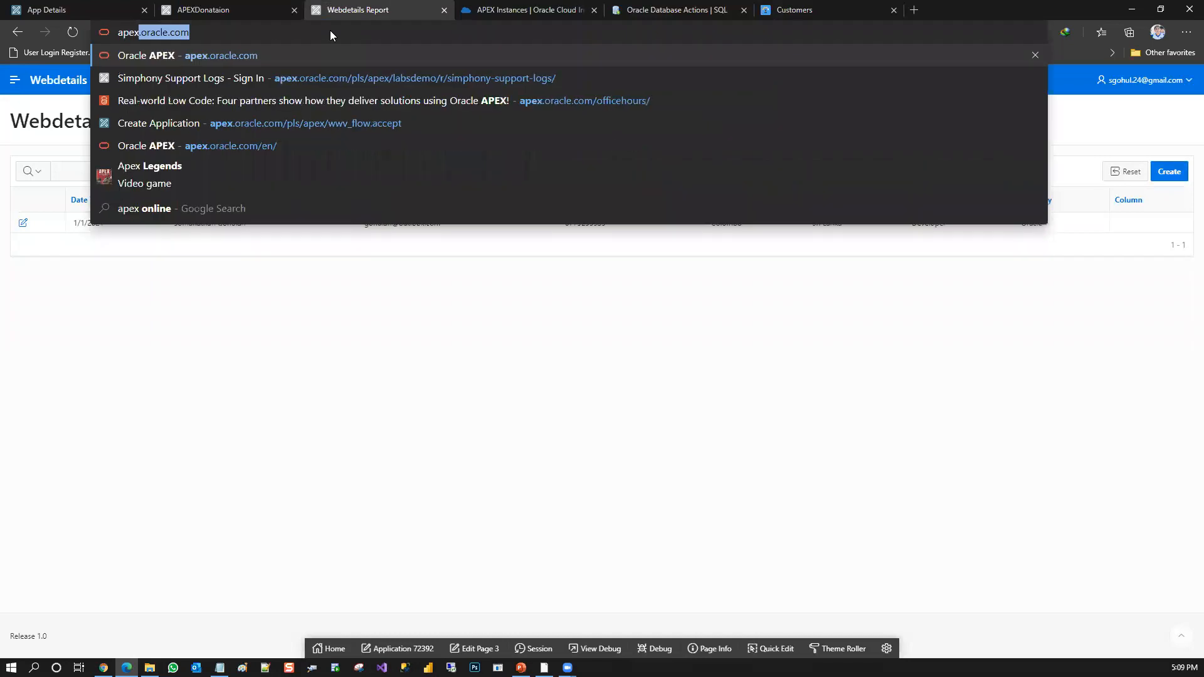
{"action": "key", "text": "Return"}
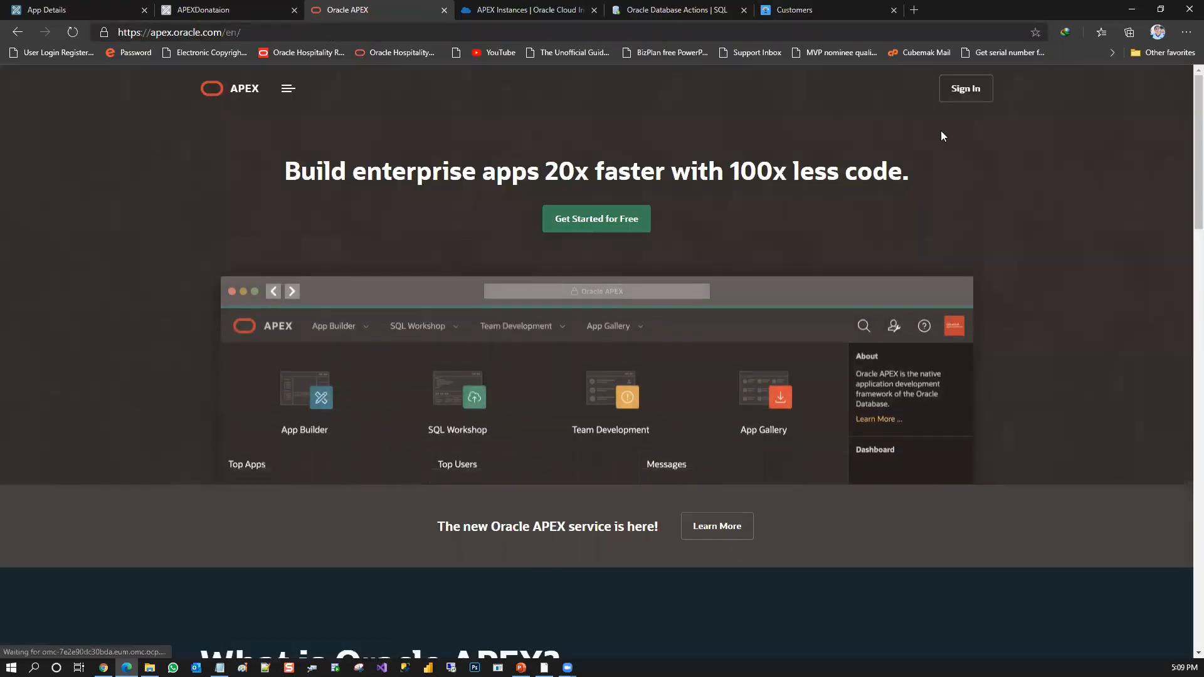
{"action": "left_click", "coordinate": [965, 94]}
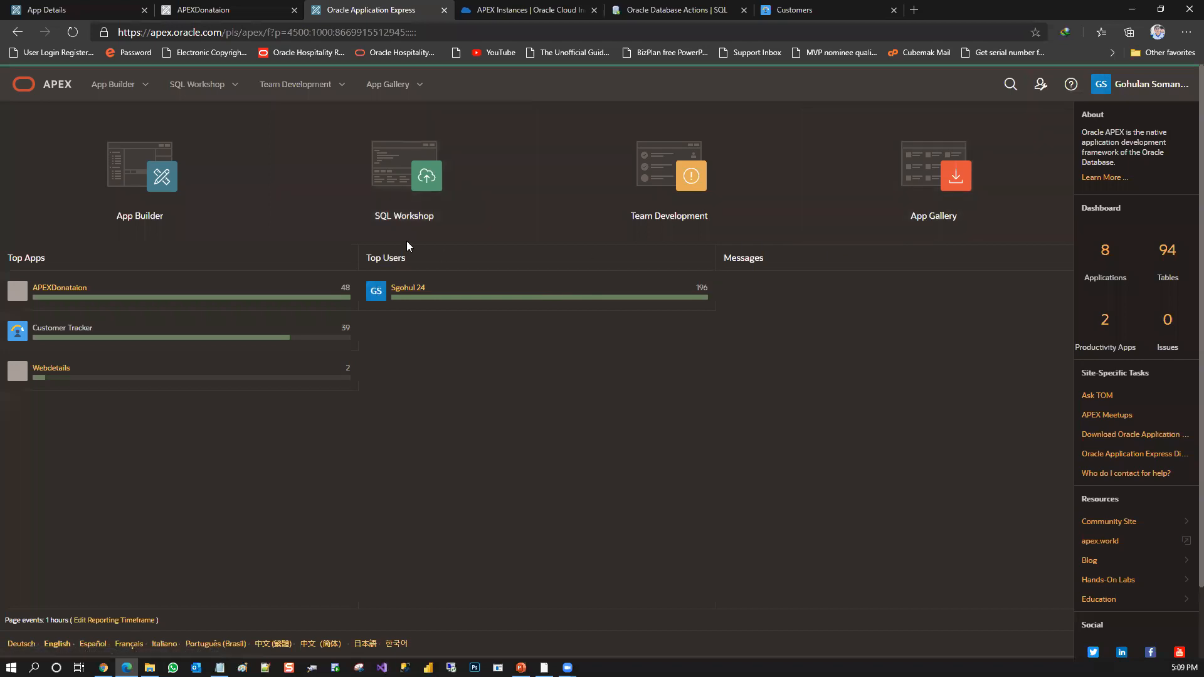
Open the DONATIONREQ table in SQL Workshop's Object Browser
{"action": "left_click", "coordinate": [411, 211]}
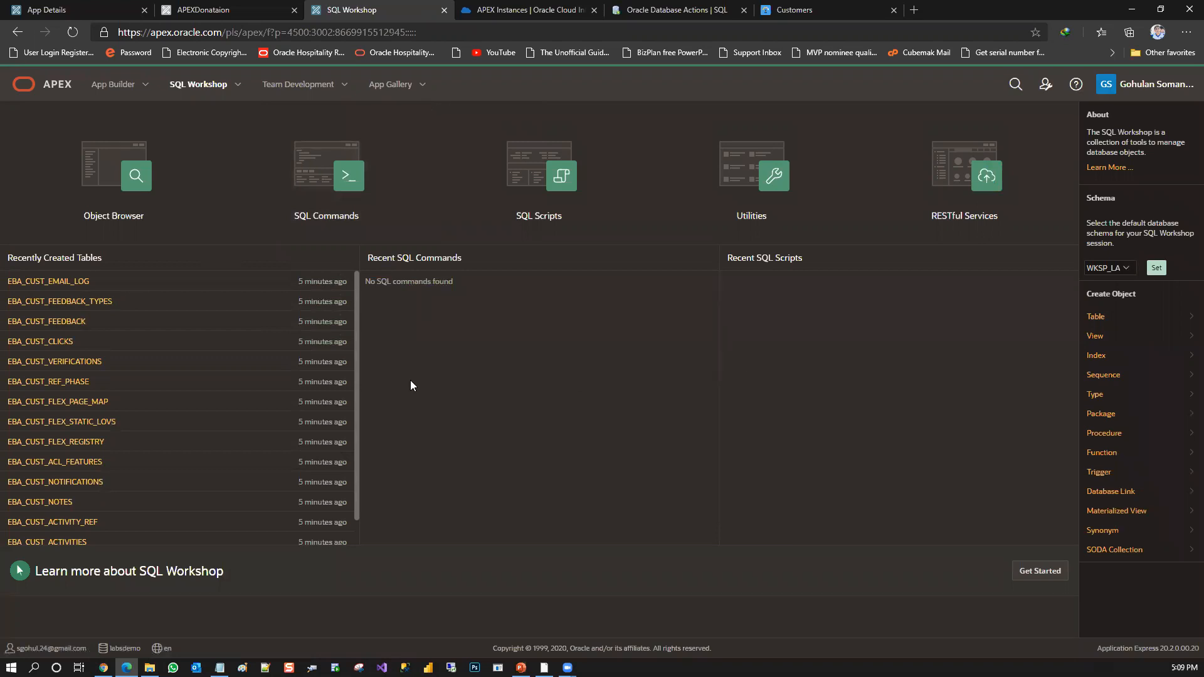
{"action": "left_click", "coordinate": [144, 208]}
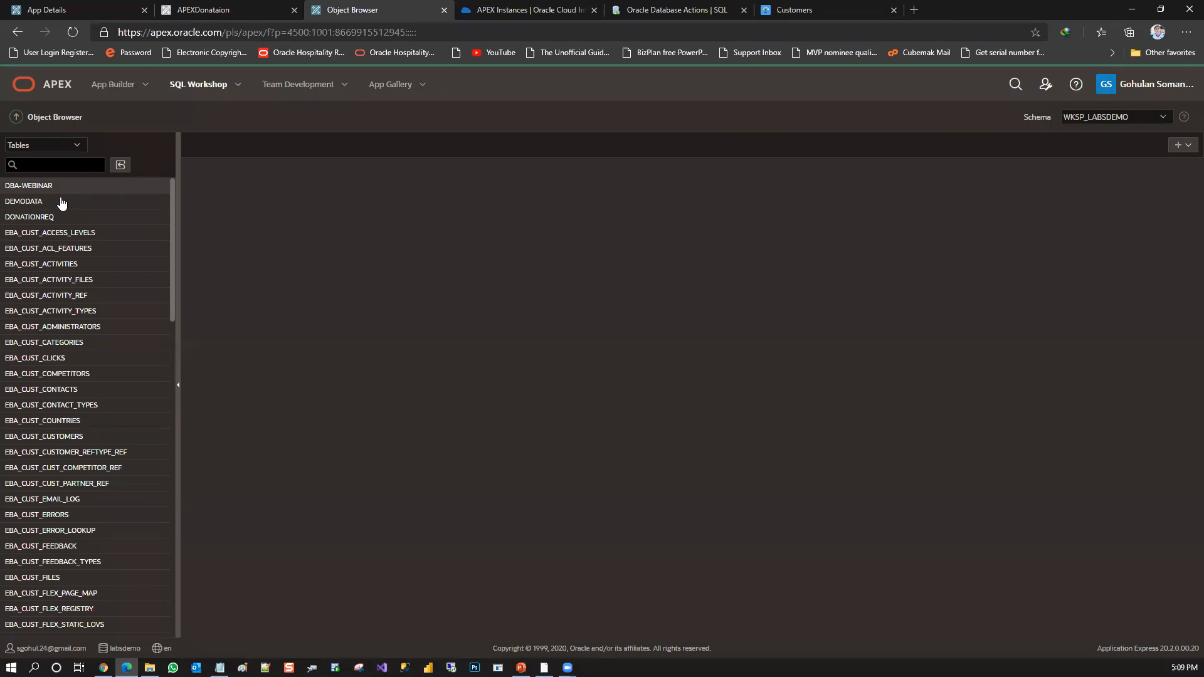
{"action": "left_click", "coordinate": [44, 218]}
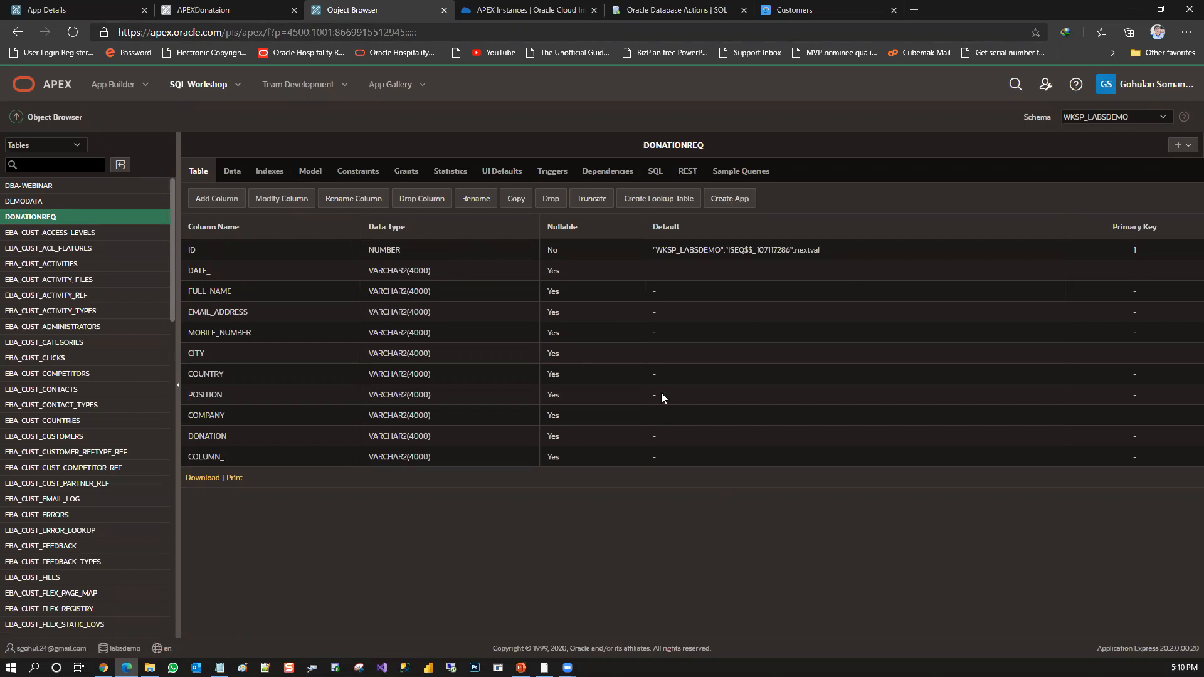
Check the Create App option for DONATIONREQ against APEXDonataion, cancel it, and view the table's SQL definition
{"action": "left_click", "coordinate": [726, 207]}
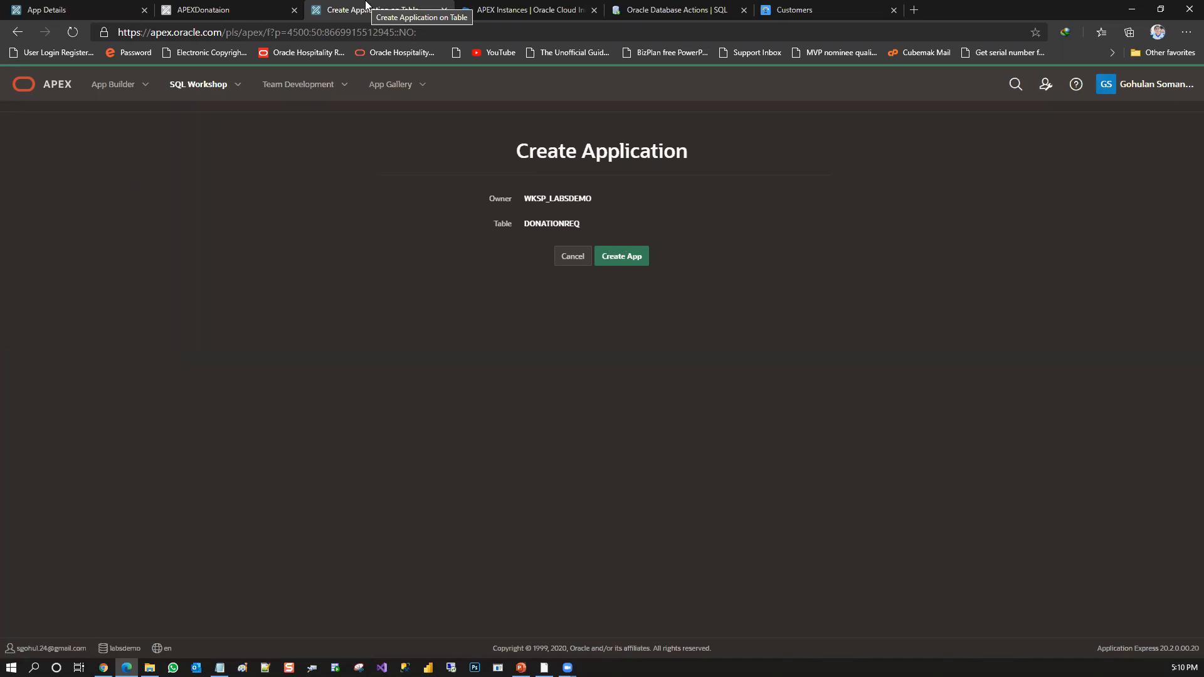
{"action": "left_click", "coordinate": [227, 5]}
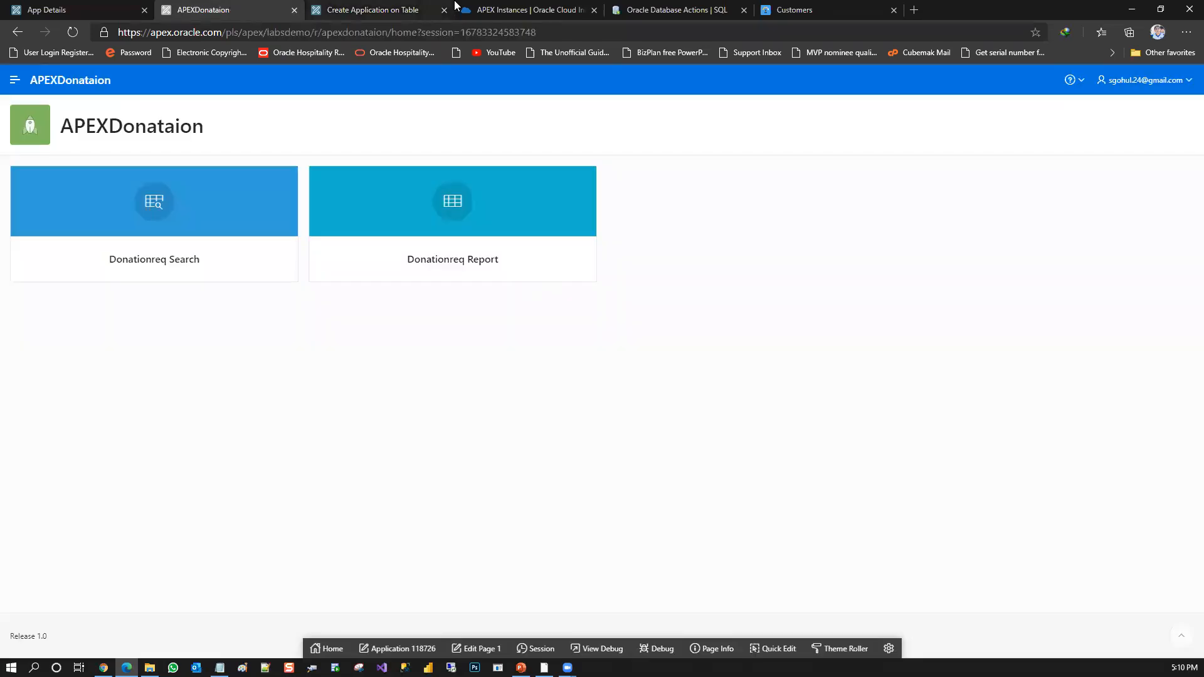
{"action": "left_click", "coordinate": [395, 9]}
{"action": "left_click", "coordinate": [568, 261]}
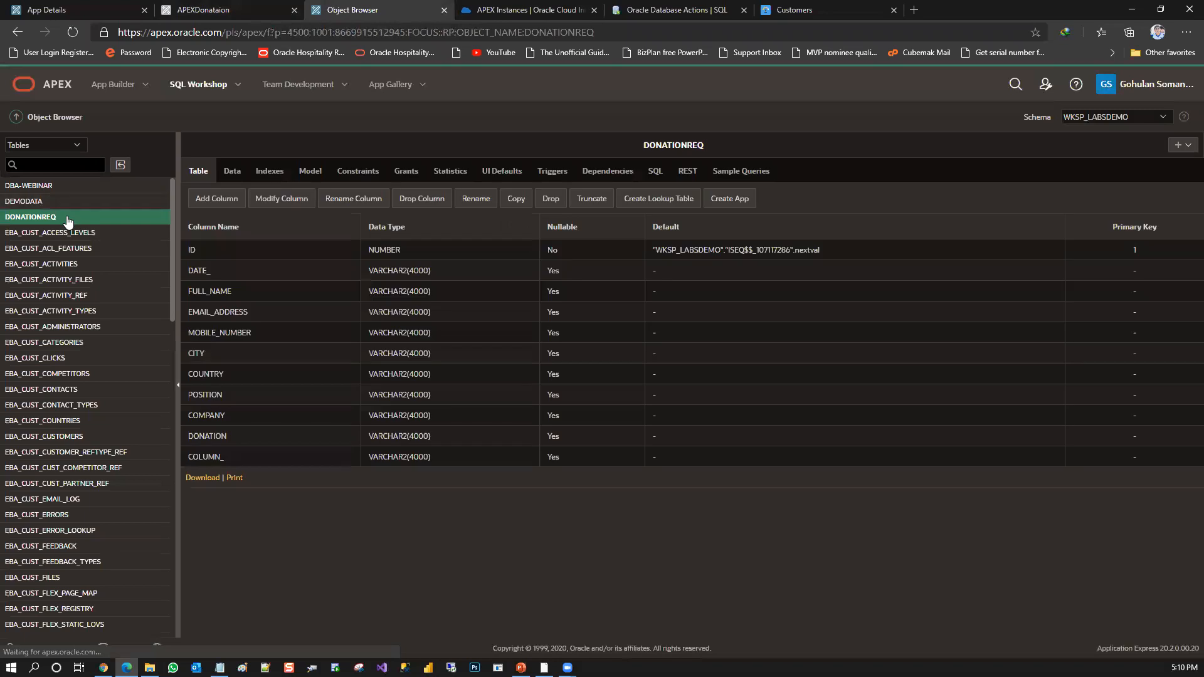
{"action": "left_click", "coordinate": [655, 170]}
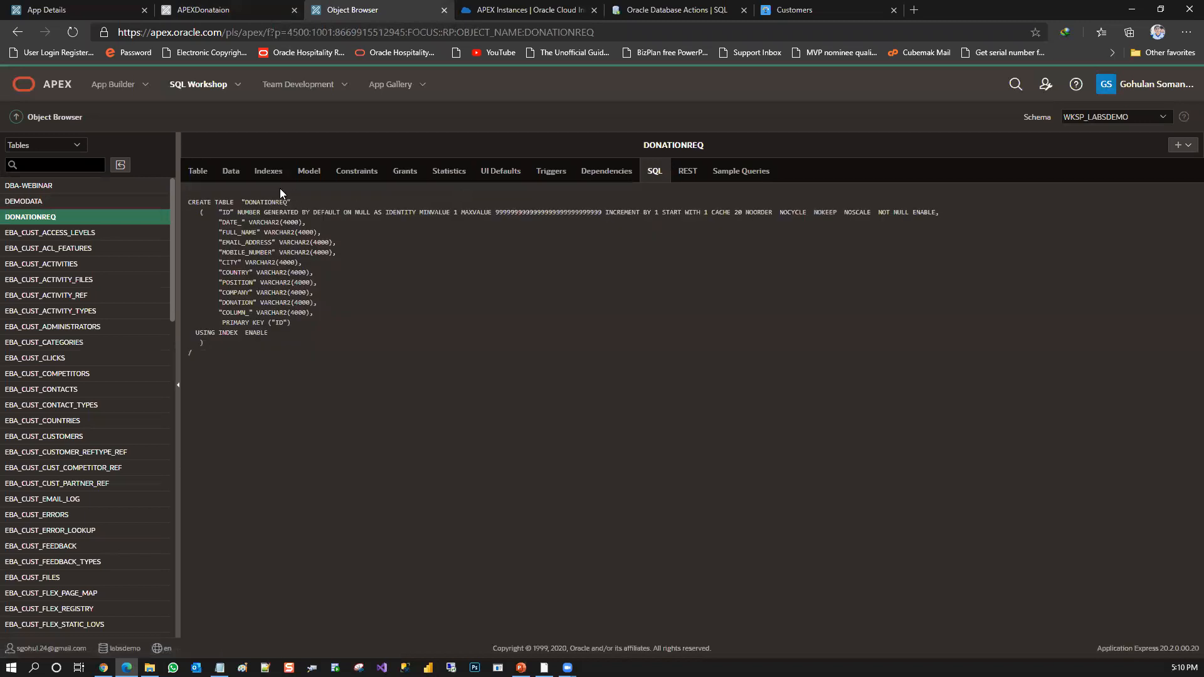
{"action": "left_click", "coordinate": [202, 170]}
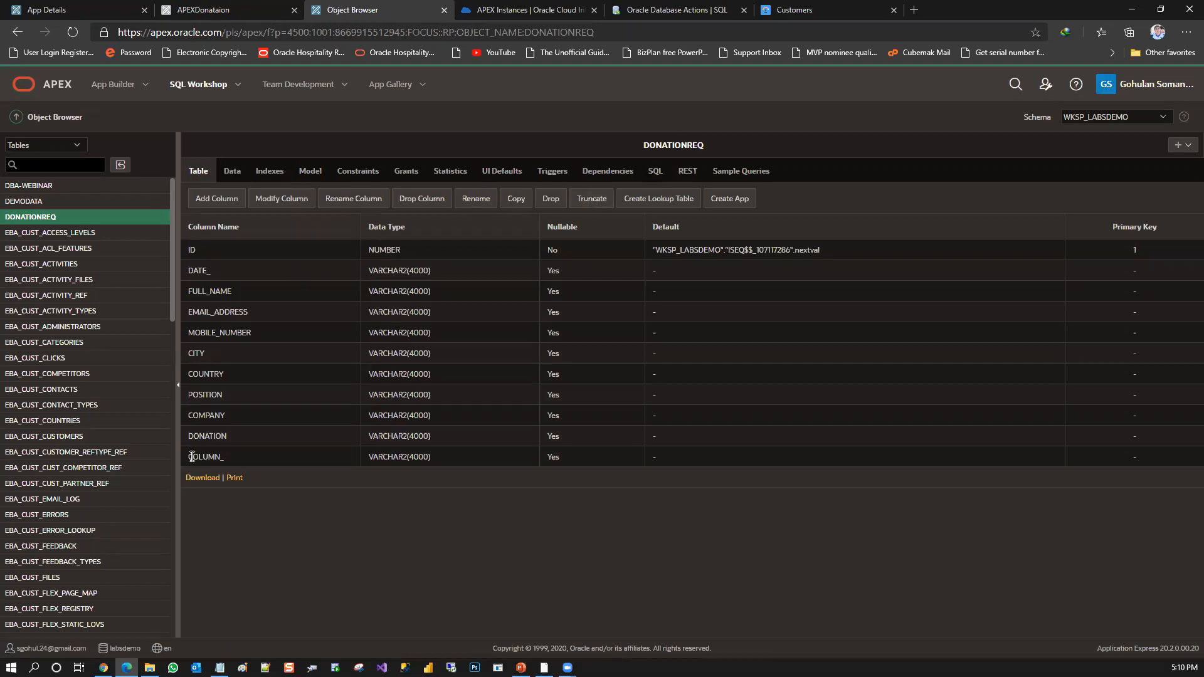
Drop the COLUMN_ column from the DONATIONREQ table
{"action": "left_click", "coordinate": [417, 203]}
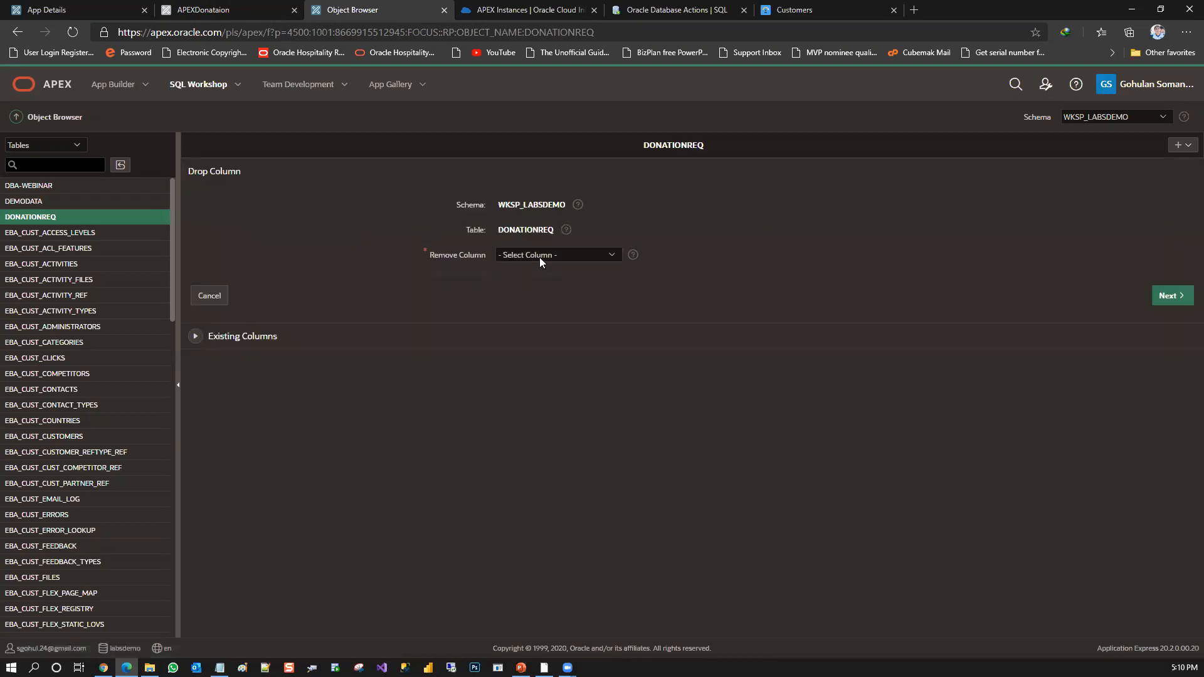
{"action": "left_click", "coordinate": [539, 257]}
{"action": "left_click", "coordinate": [568, 386]}
{"action": "left_click", "coordinate": [1165, 297]}
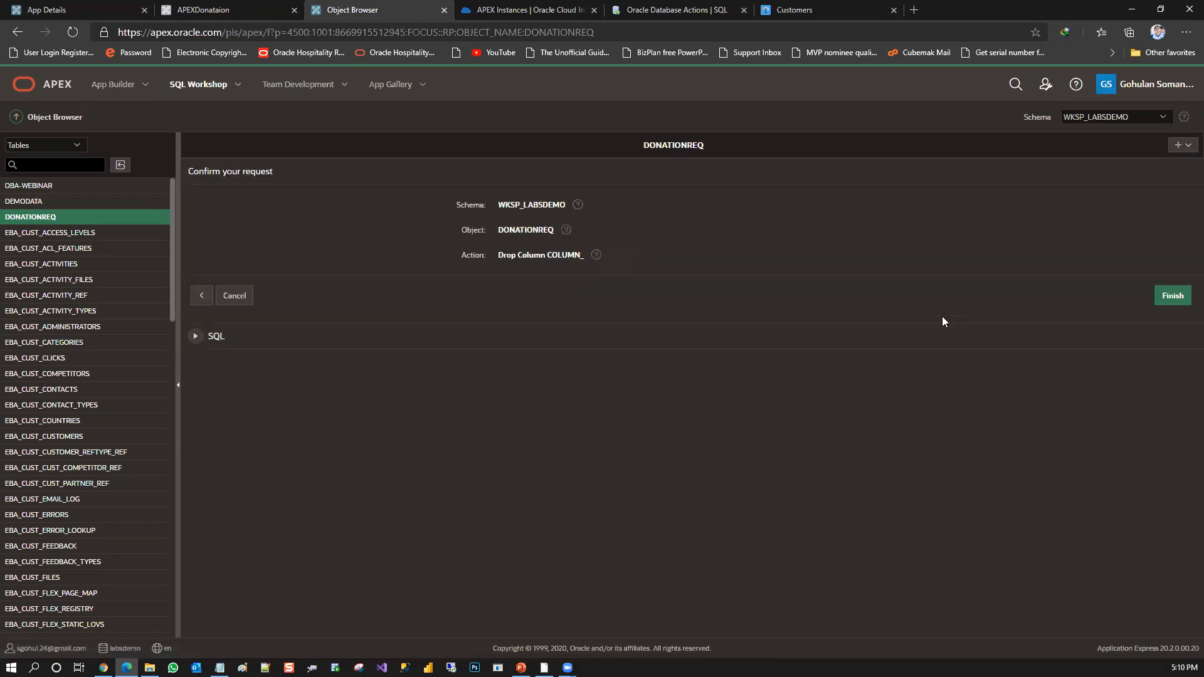
{"action": "left_click", "coordinate": [1174, 299]}
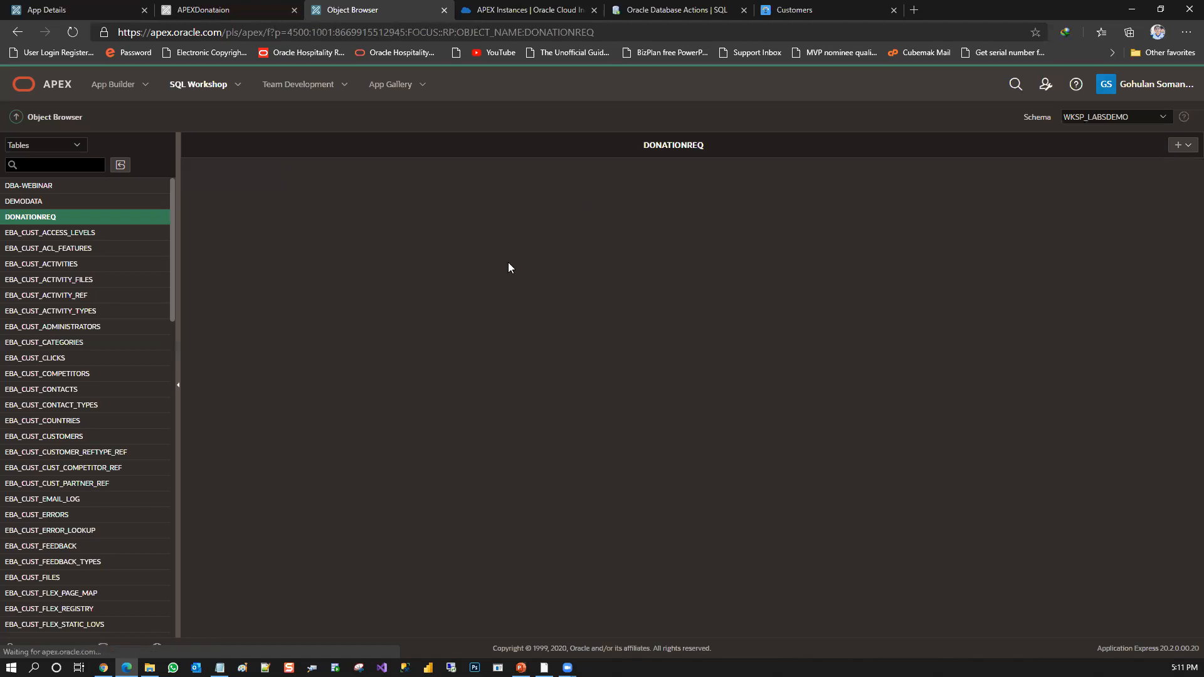
Look through the rest of the table list, and revisit the APEXDonataion home page and the Database Actions SQL worksheet
{"action": "left_click_drag", "start_coordinate": [174, 311], "coordinate": [166, 569]}
{"action": "scroll", "coordinate": [166, 569], "scroll_direction": "down", "scroll_amount": 3}
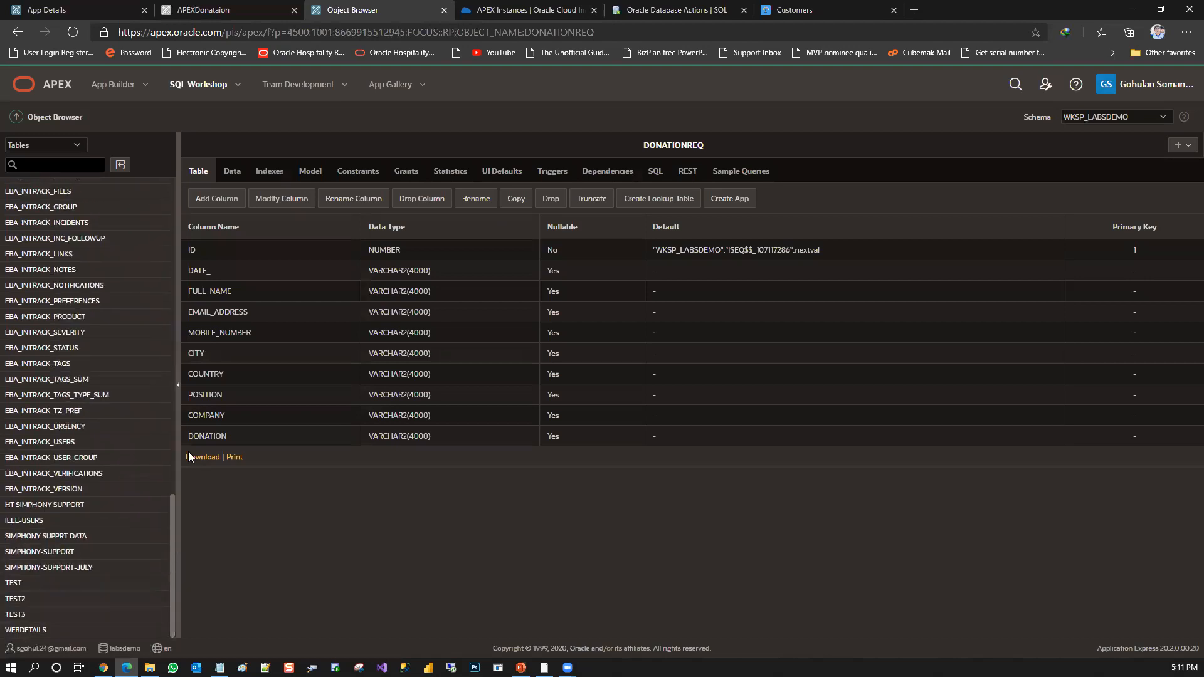
{"action": "left_click", "coordinate": [203, 9]}
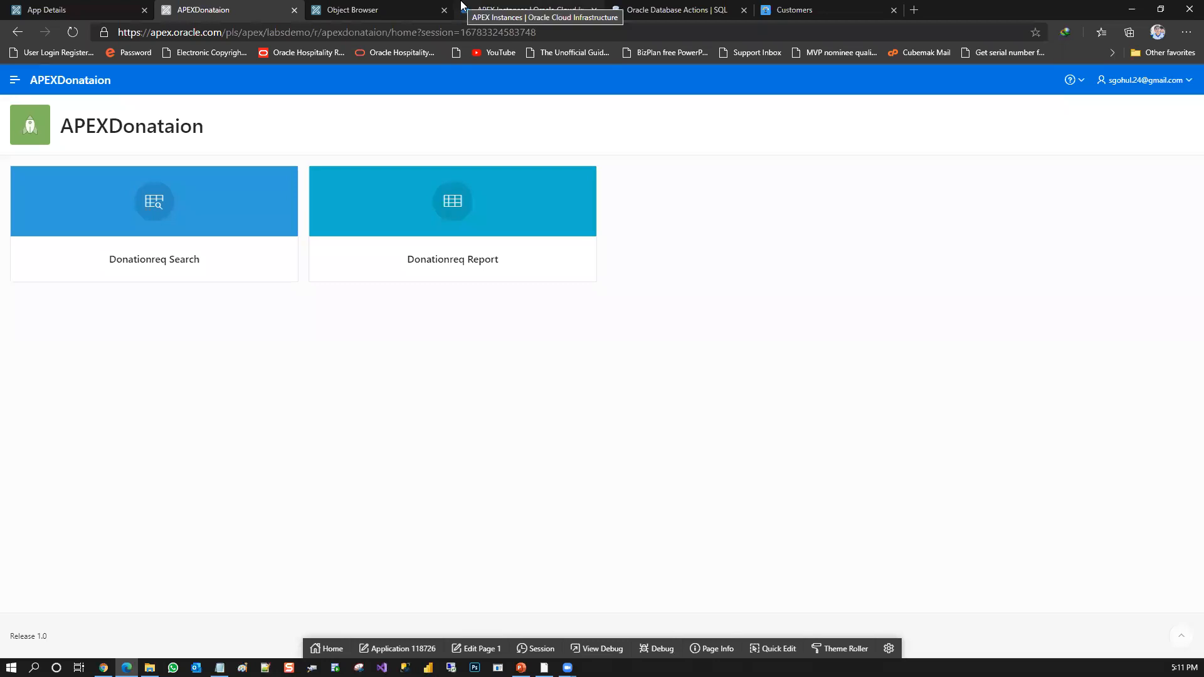
{"action": "left_click", "coordinate": [638, 7]}
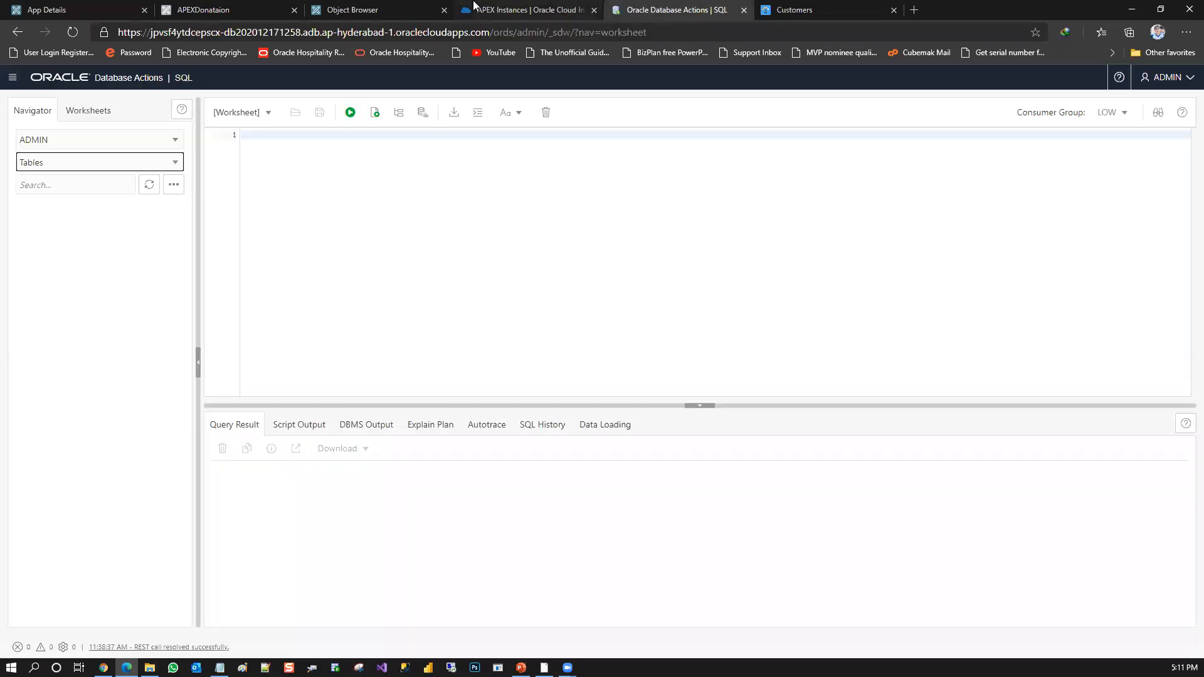
Return to the Customer Tracker app details, move the APEXDonataion page after Object Browser, and return to the application for a new session
{"action": "left_click", "coordinate": [107, 9]}
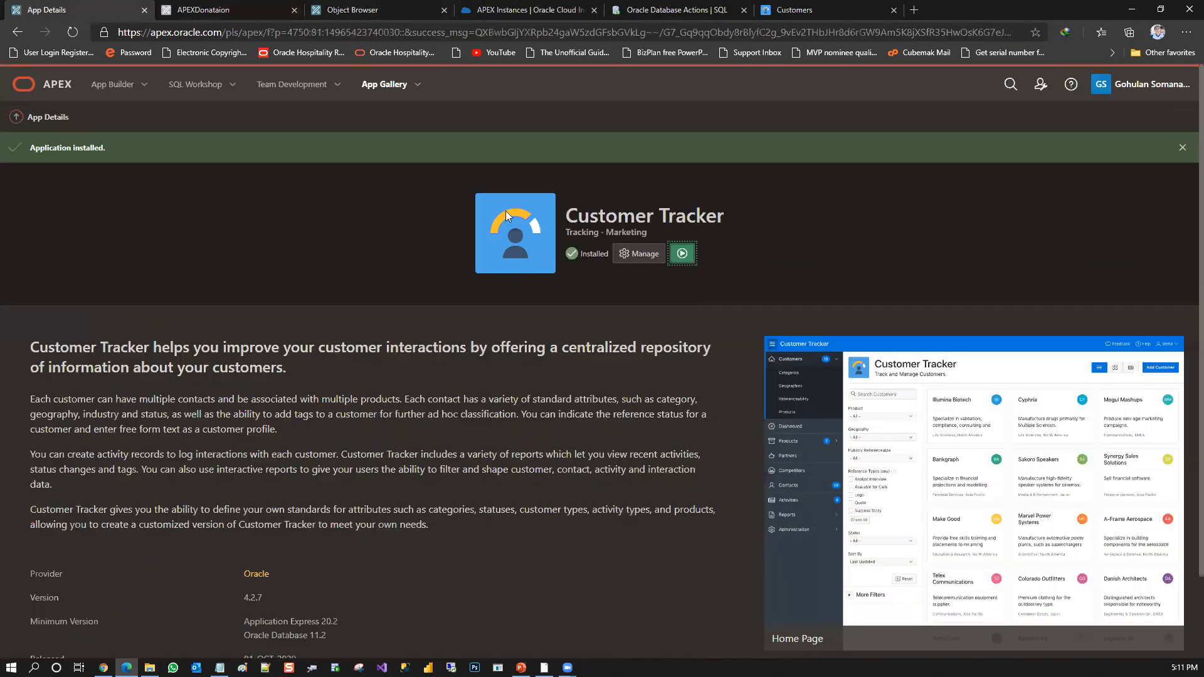
{"action": "left_click_drag", "start_coordinate": [251, 10], "coordinate": [382, 19]}
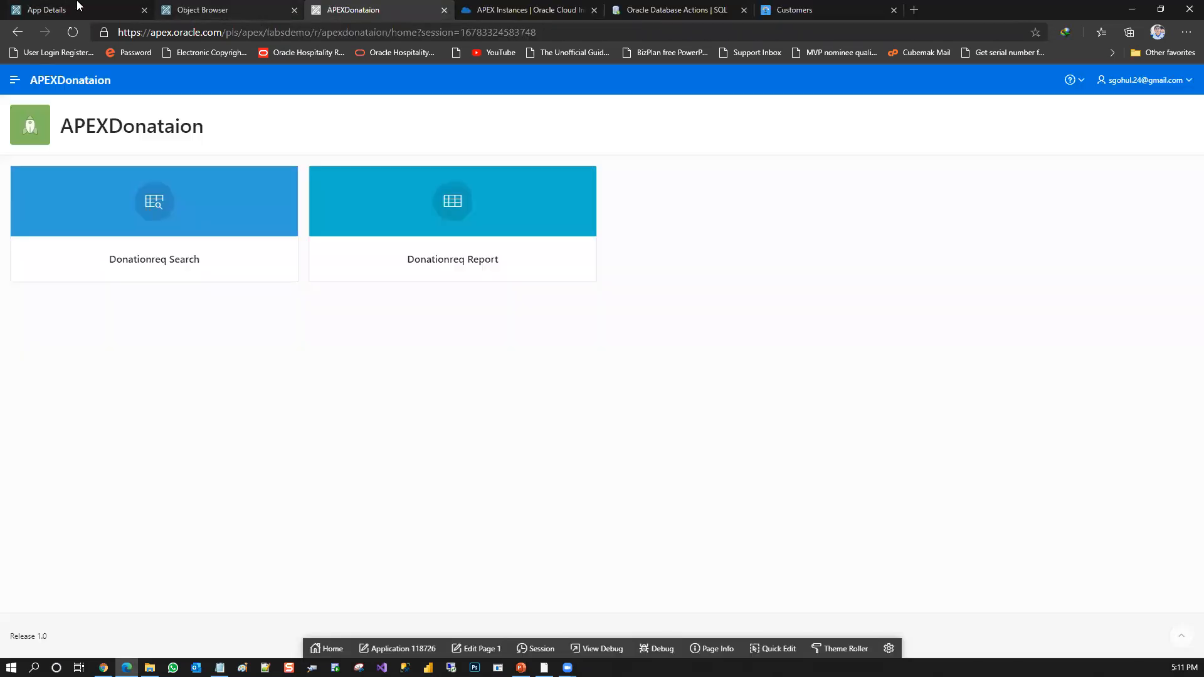
{"action": "left_click", "coordinate": [78, 7]}
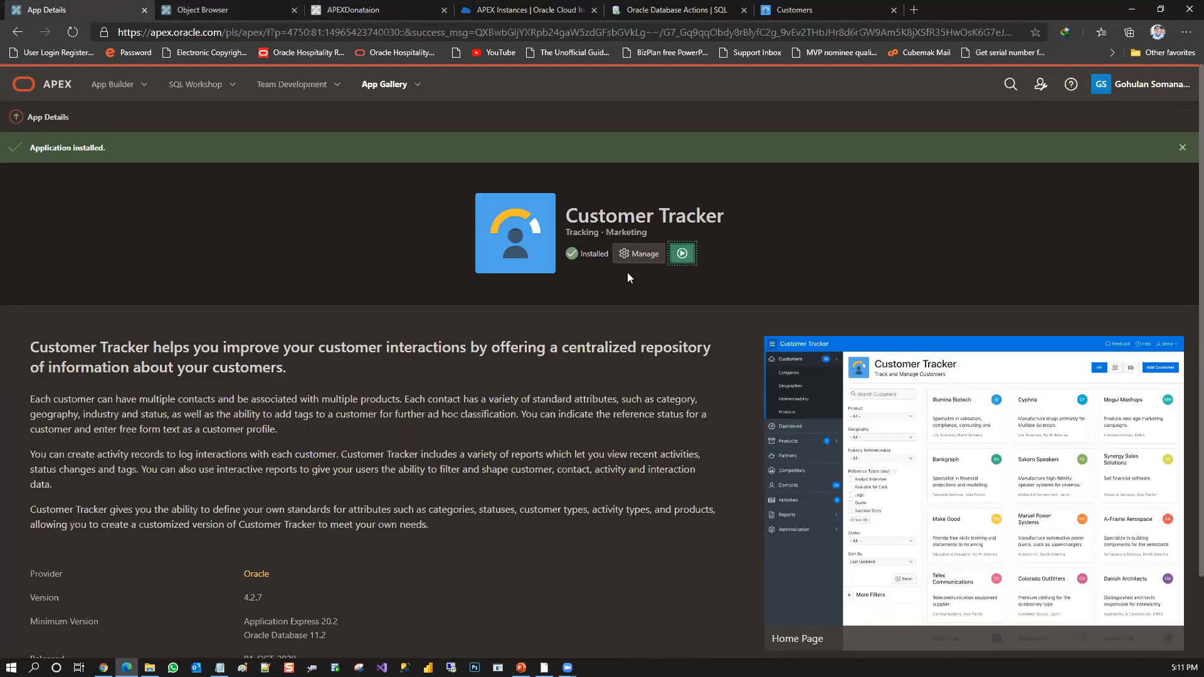
{"action": "left_click", "coordinate": [637, 256]}
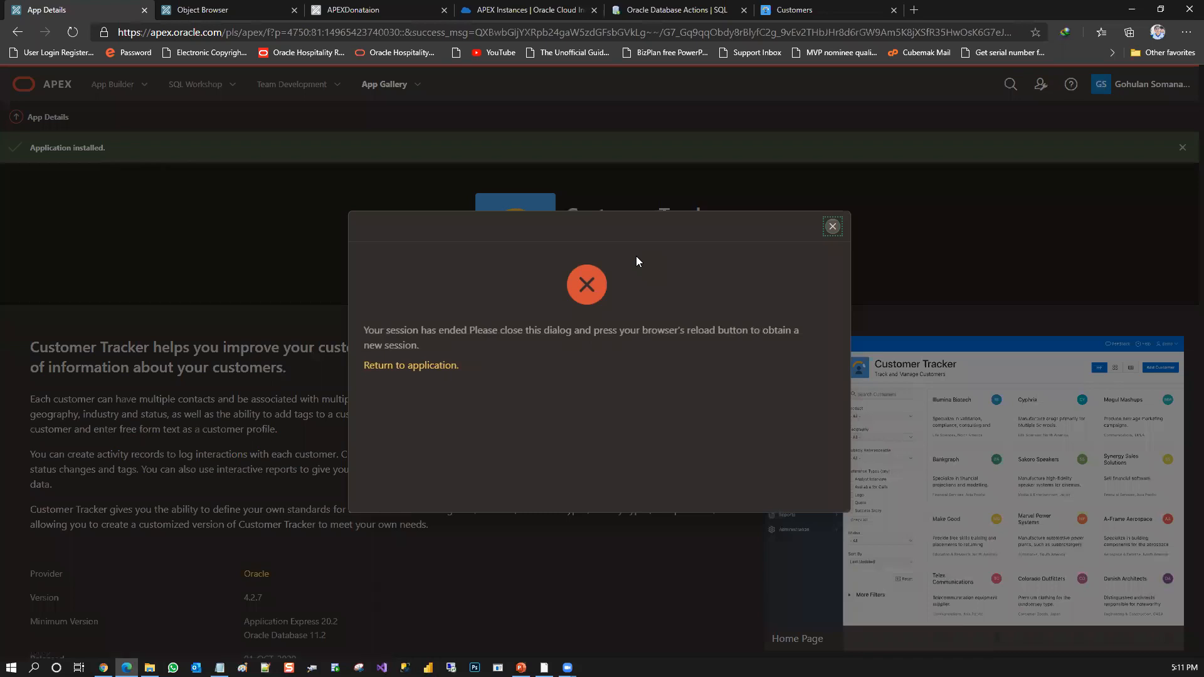
{"action": "left_click", "coordinate": [439, 368]}
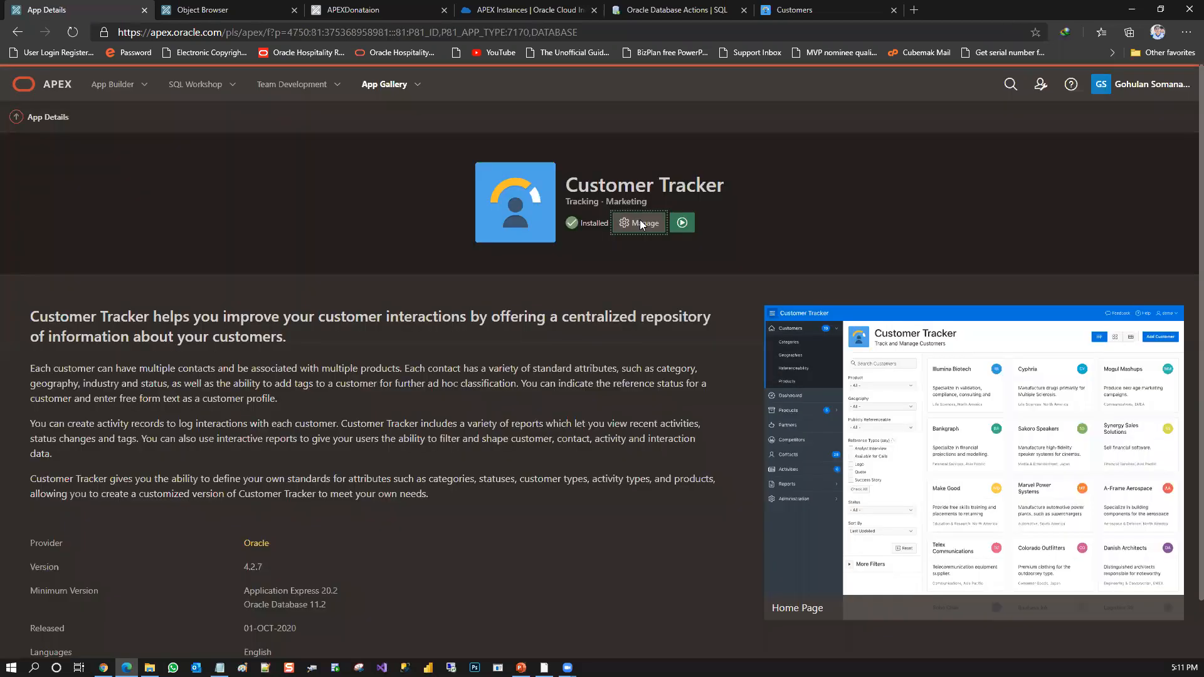
Check the authentication choices under Customer Tracker's Change Authentication option, and cancel without applying changes
{"action": "left_click", "coordinate": [641, 224]}
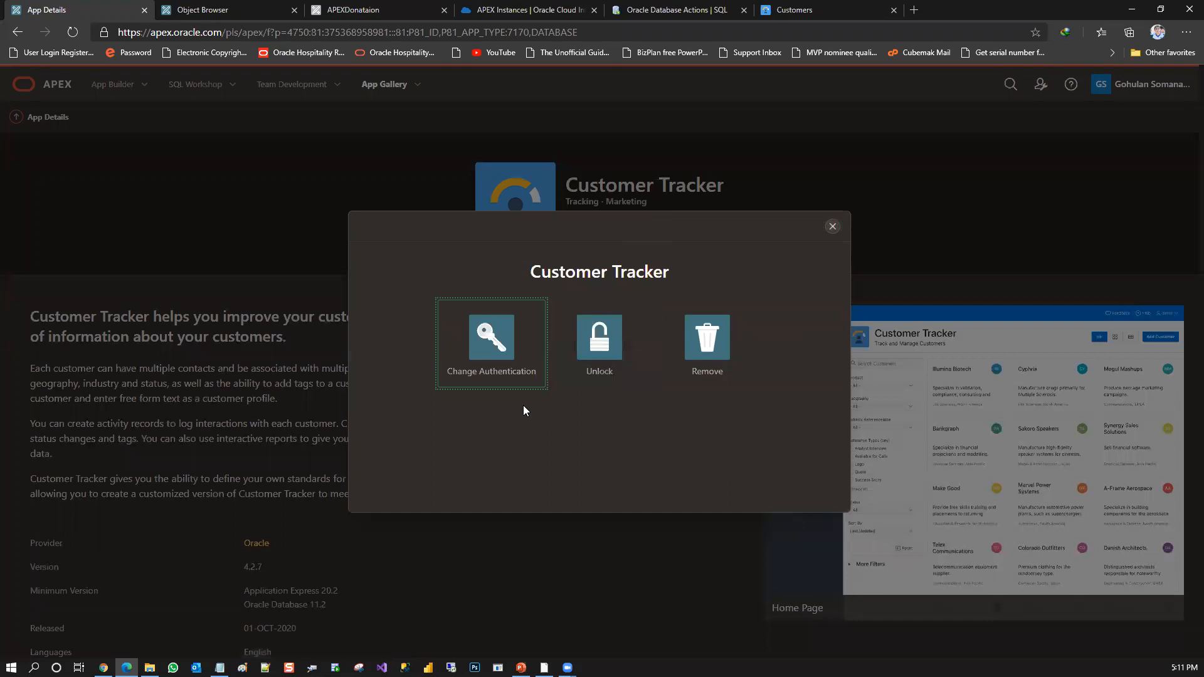
{"action": "left_click", "coordinate": [504, 341]}
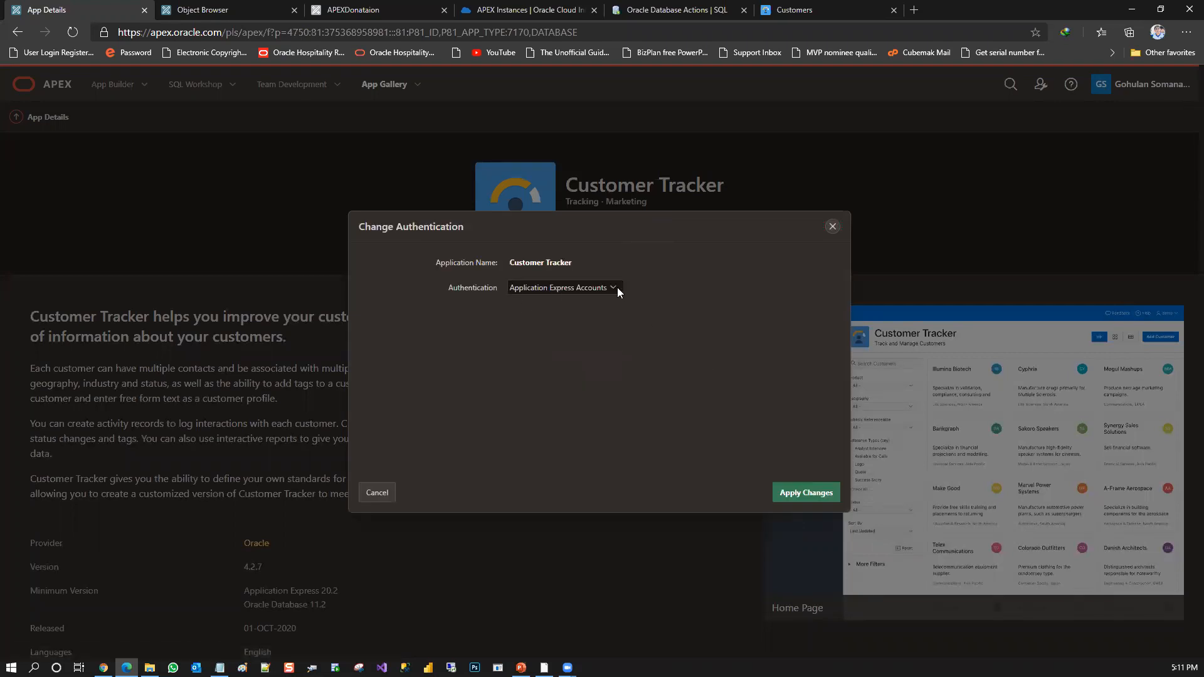
{"action": "left_click", "coordinate": [613, 288]}
{"action": "left_click", "coordinate": [612, 288]}
{"action": "left_click", "coordinate": [378, 493]}
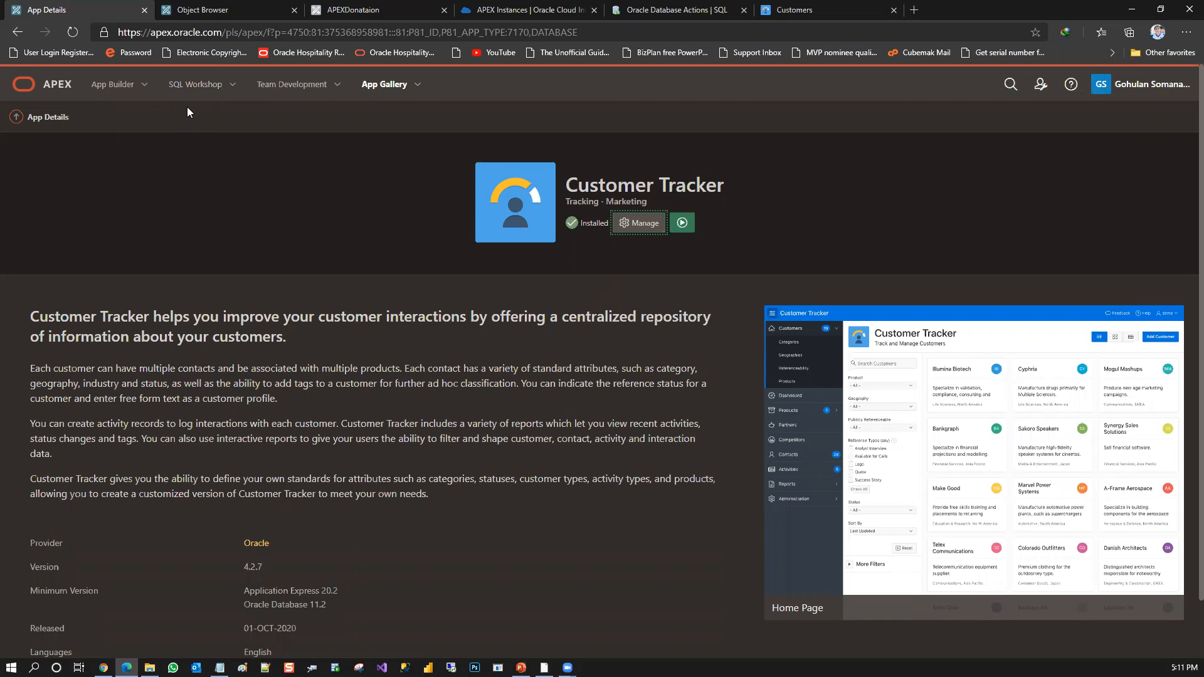
Revisit the APEXDonataion navigation menu, the DONATIONREQ table and the APEX Instances list, and return to the Customer Tracker details
{"action": "left_click", "coordinate": [247, 7]}
{"action": "left_click", "coordinate": [348, 8]}
{"action": "left_click", "coordinate": [15, 80]}
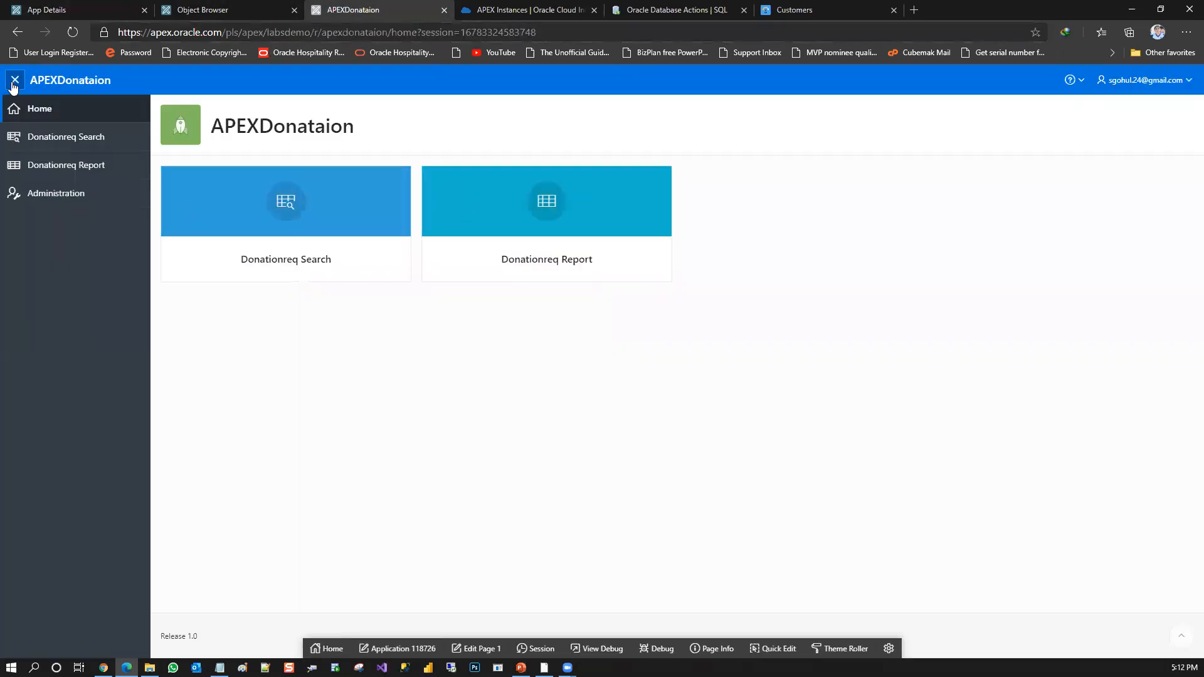
{"action": "left_click", "coordinate": [196, 9]}
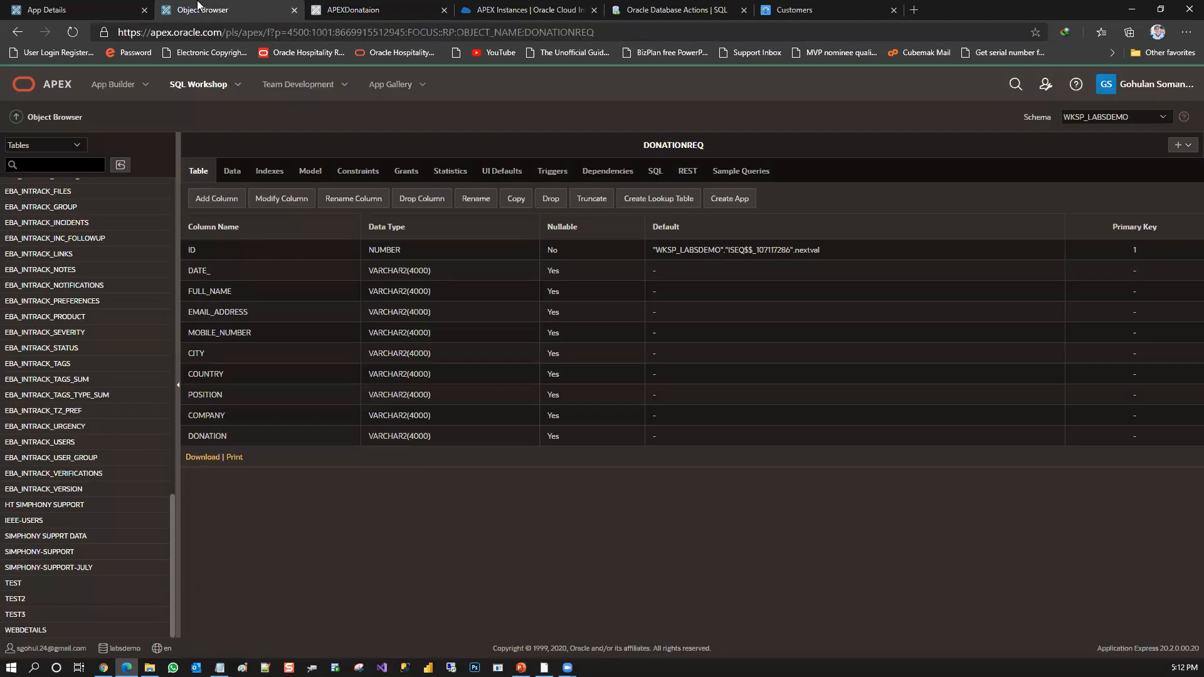
{"action": "left_click", "coordinate": [678, 6]}
{"action": "left_click", "coordinate": [515, 7]}
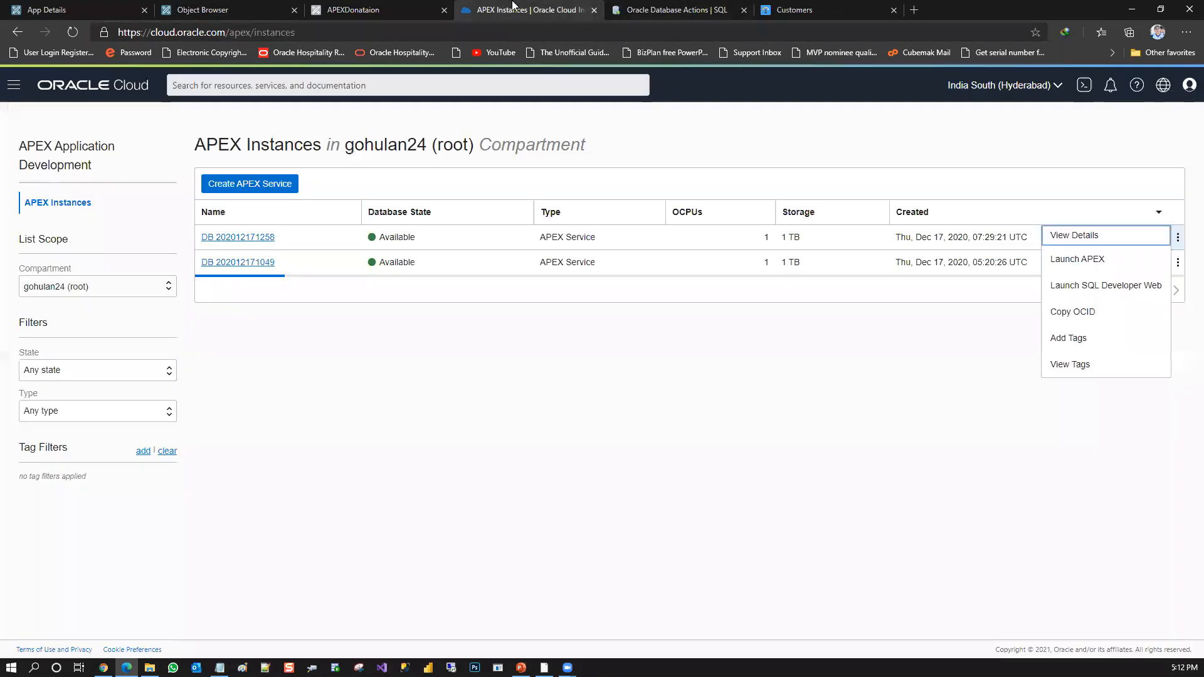
{"action": "left_click", "coordinate": [373, 8]}
{"action": "left_click", "coordinate": [81, 8]}
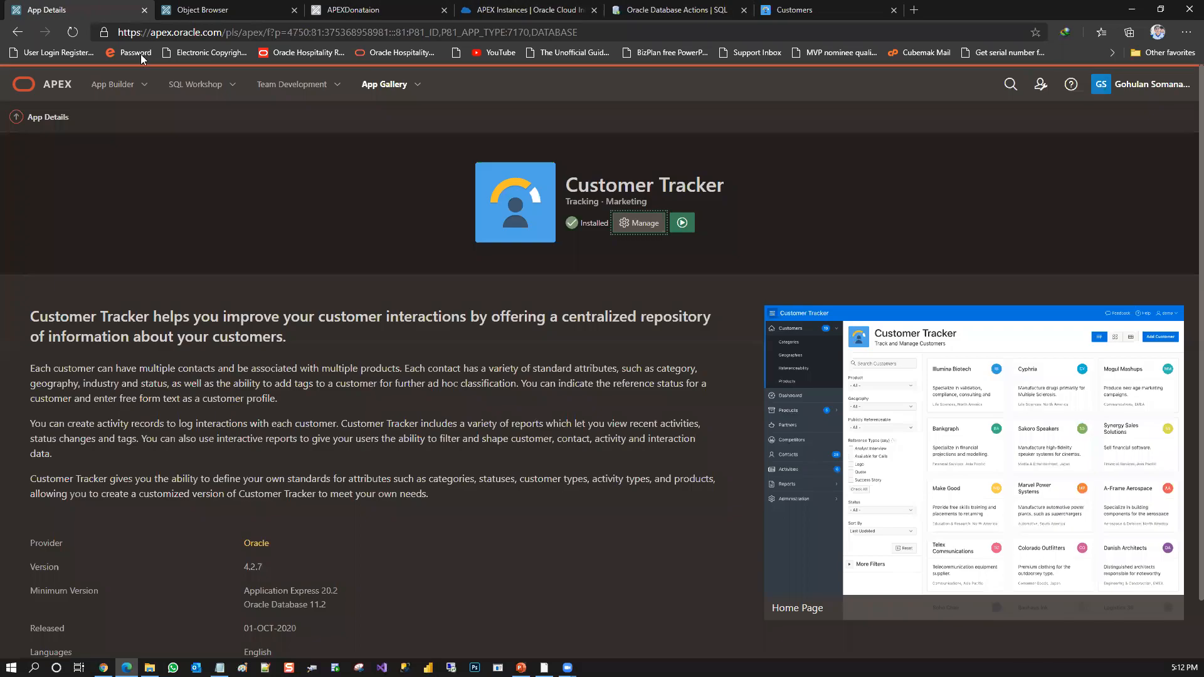
View the Web Credentials page and its History in App Builder's Workspace Utilities
{"action": "left_click", "coordinate": [110, 87]}
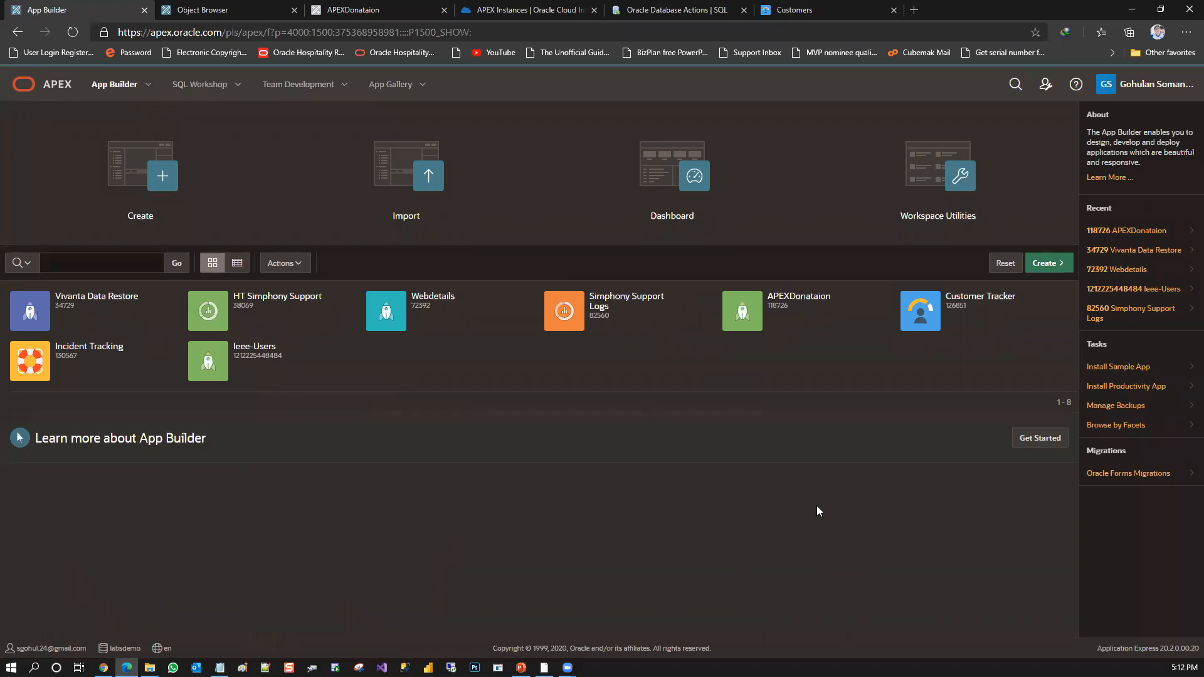
{"action": "left_click", "coordinate": [962, 194]}
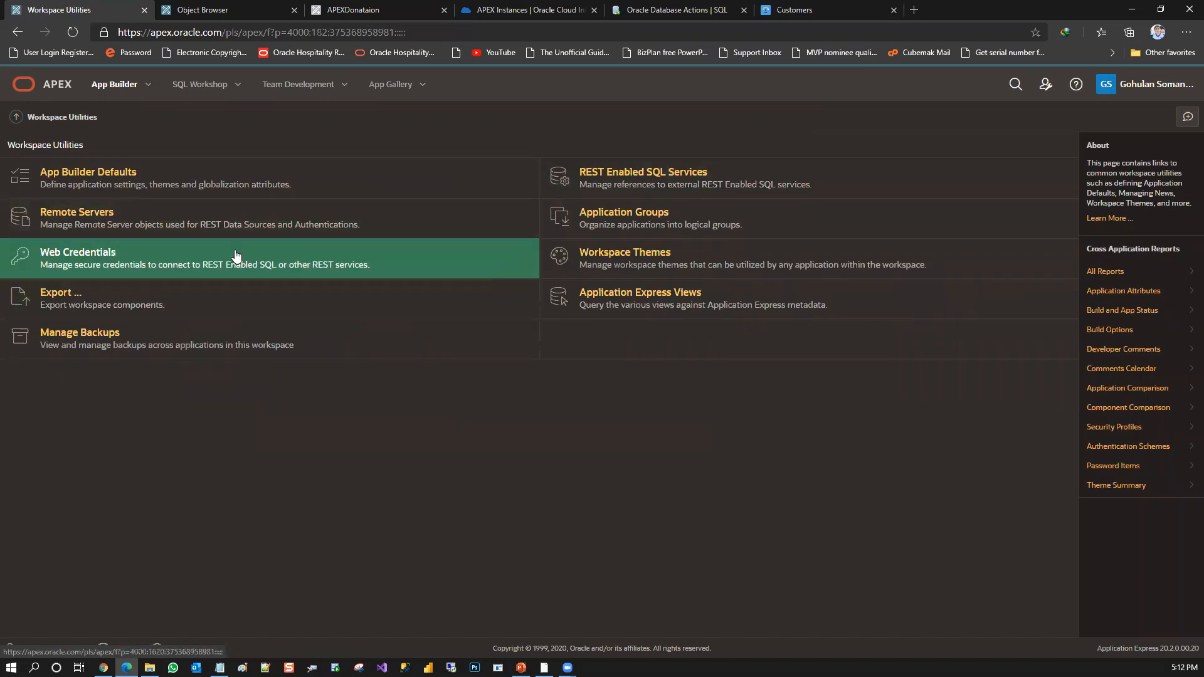
{"action": "left_click", "coordinate": [161, 255]}
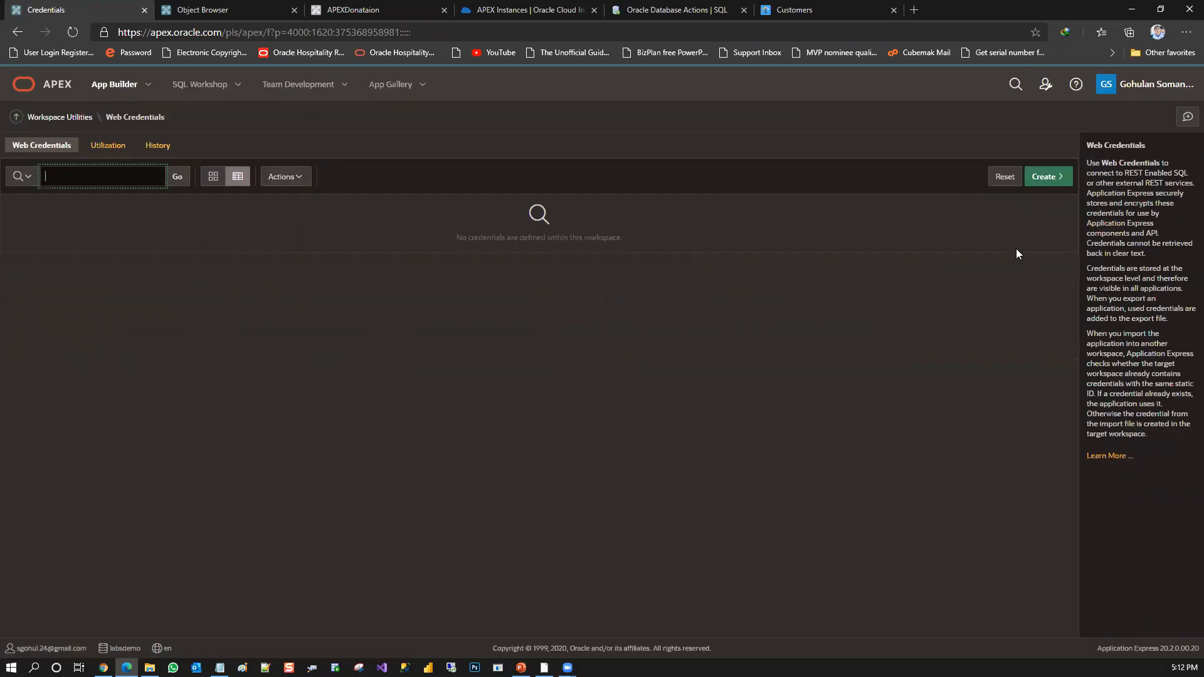
{"action": "left_click", "coordinate": [164, 148]}
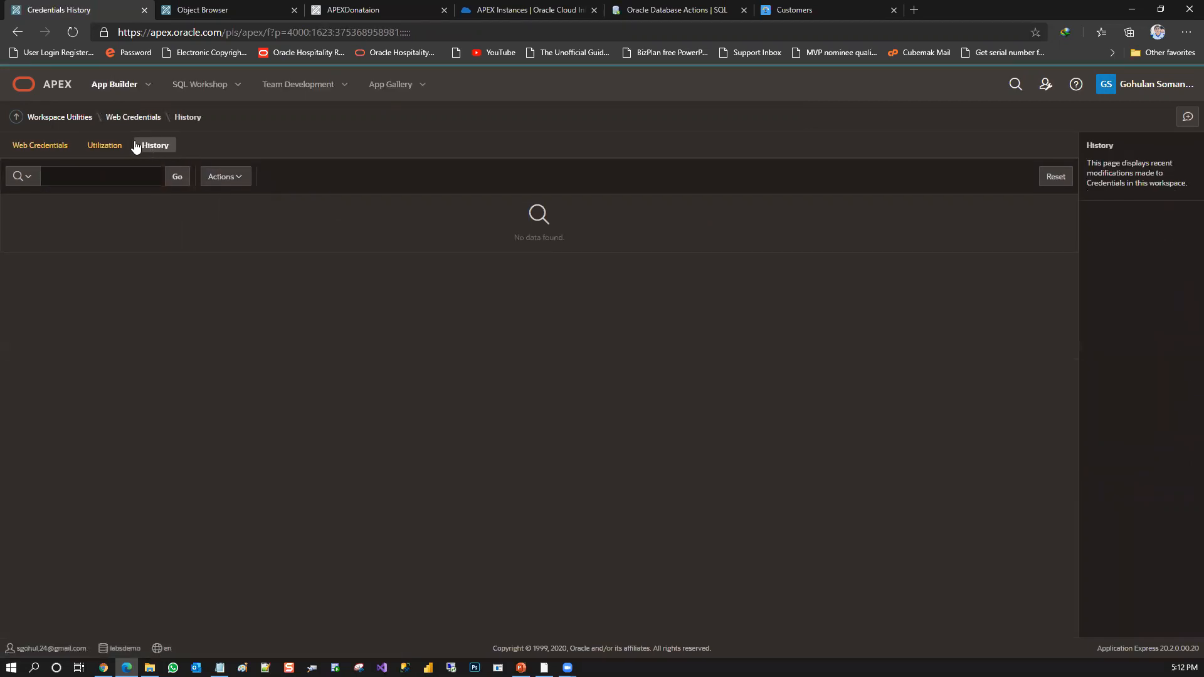
{"action": "left_click", "coordinate": [414, 84]}
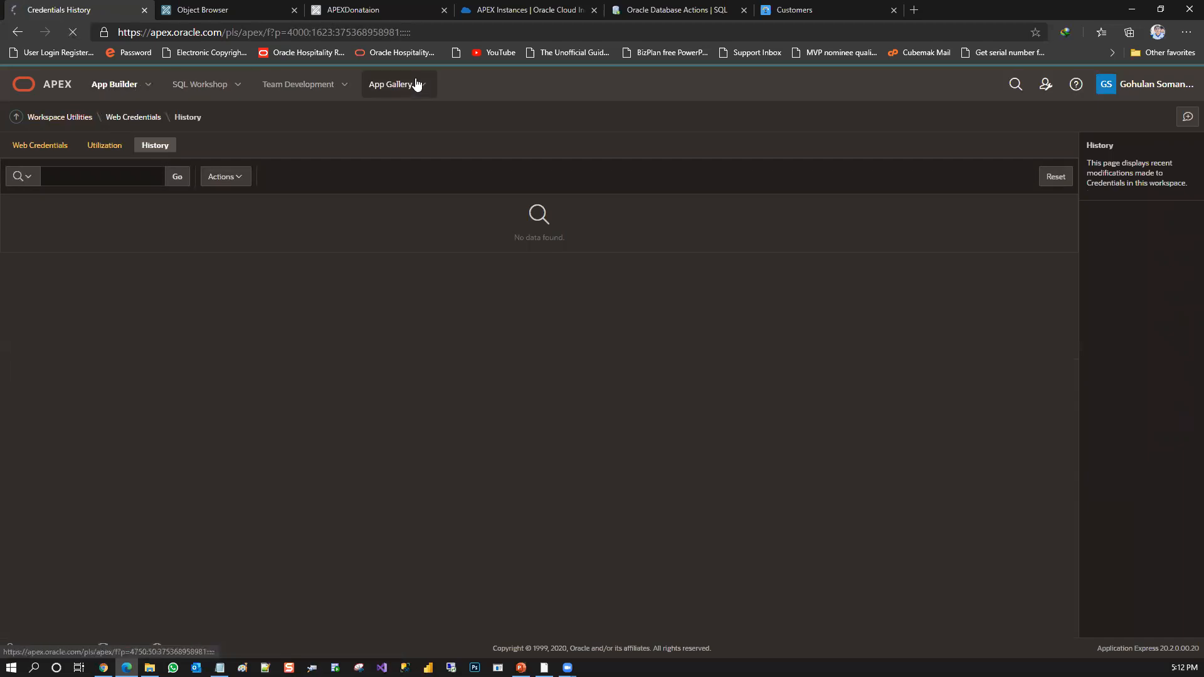
Examine the App Builder Dashboard's application, page, activity and component utilization metrics
{"action": "left_click", "coordinate": [139, 99]}
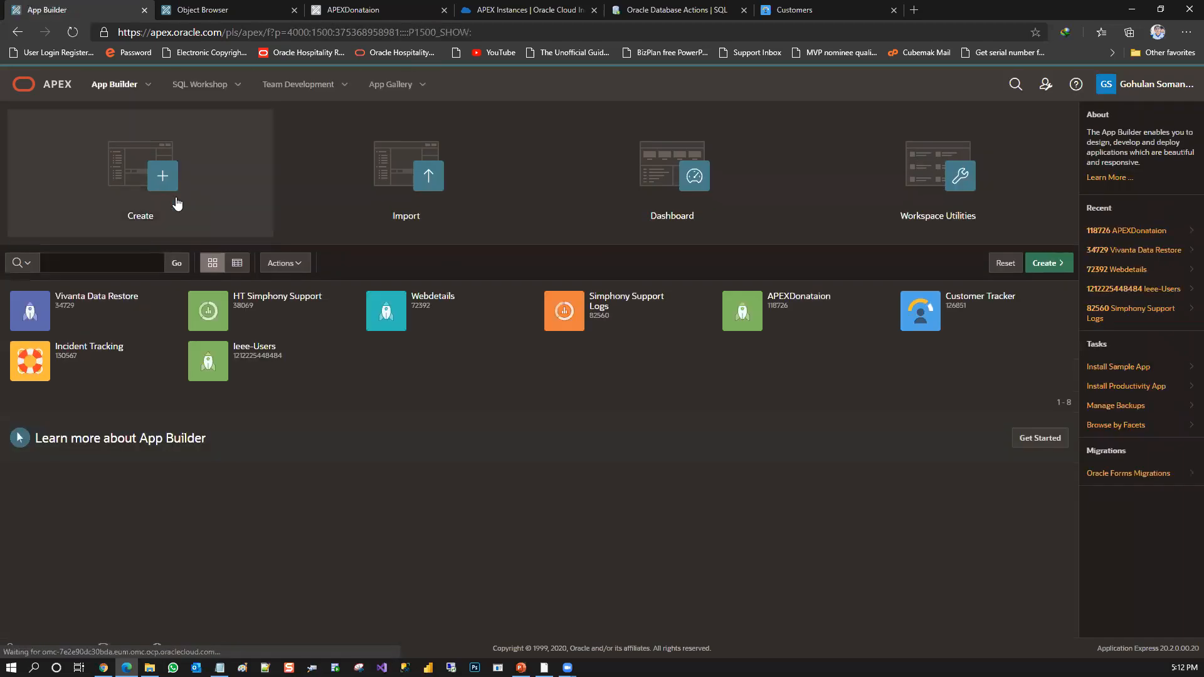
{"action": "left_click", "coordinate": [695, 185]}
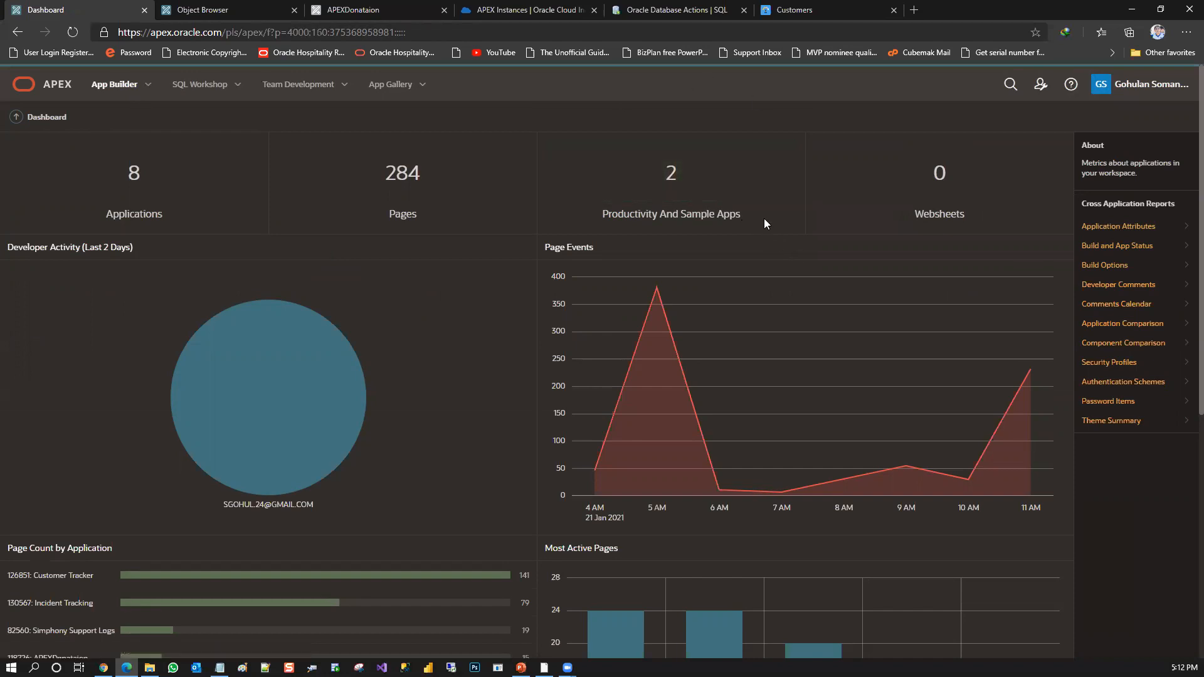
{"action": "left_click_drag", "start_coordinate": [741, 213], "coordinate": [659, 170]}
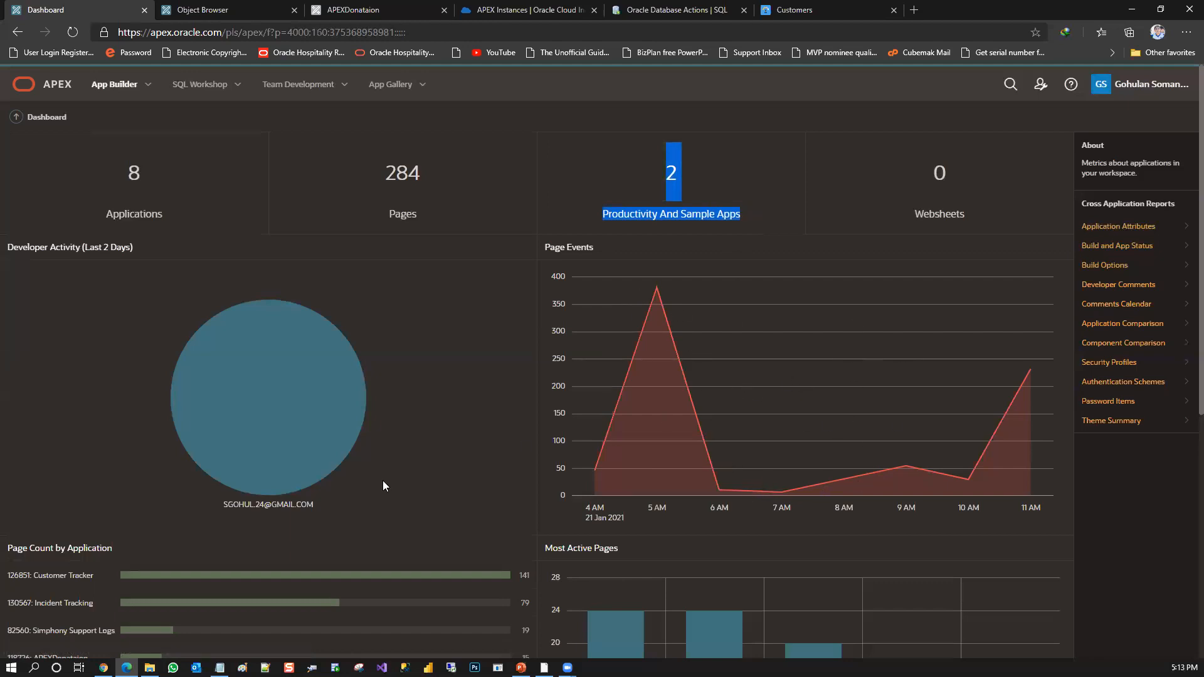
{"action": "mouse_move", "coordinate": [281, 479]}
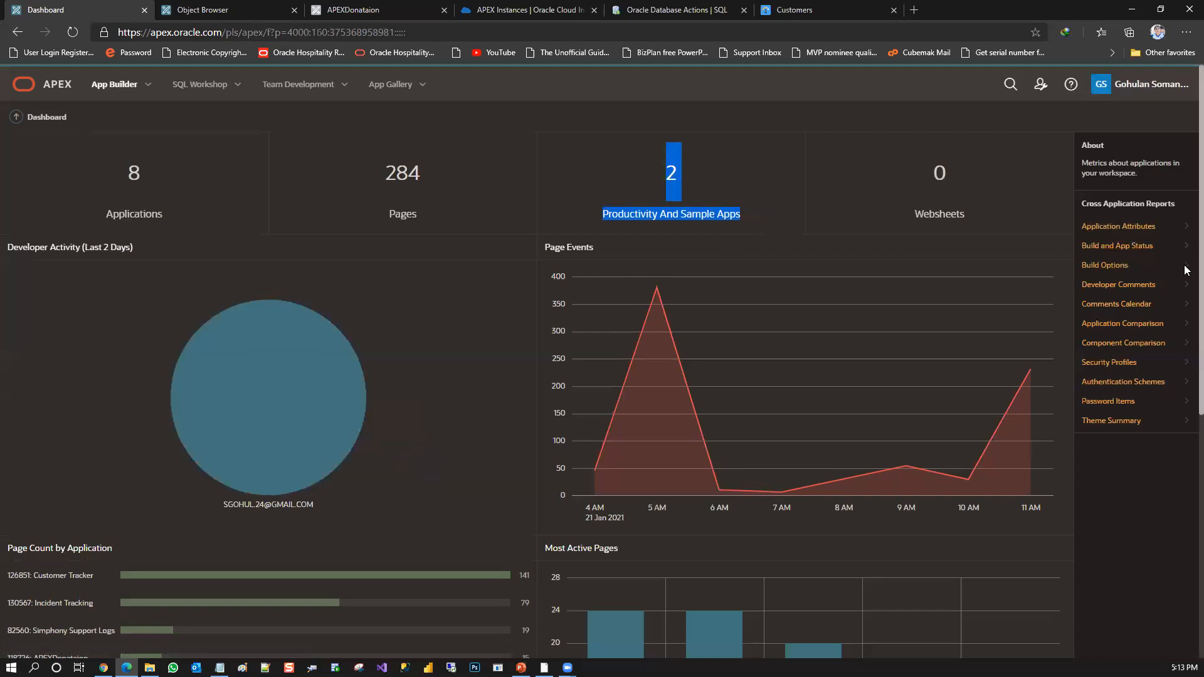
{"action": "scroll", "coordinate": [1187, 268], "scroll_direction": "down", "scroll_amount": 6}
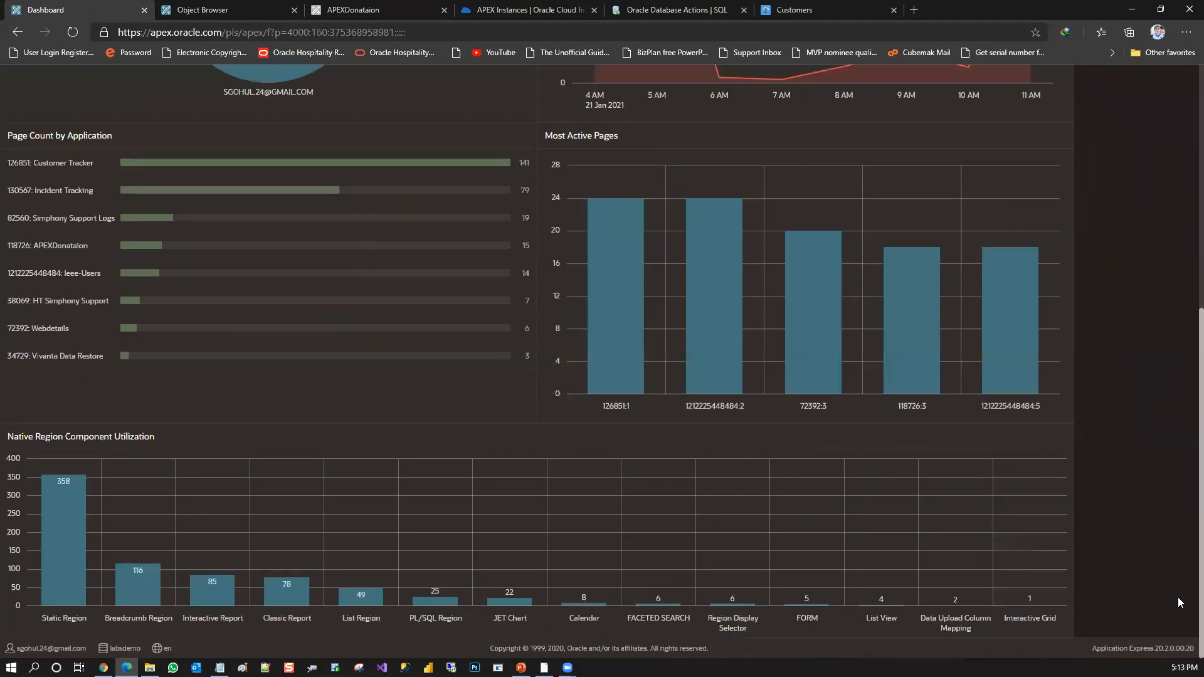
{"action": "scroll", "coordinate": [1187, 417], "scroll_direction": "up", "scroll_amount": 3}
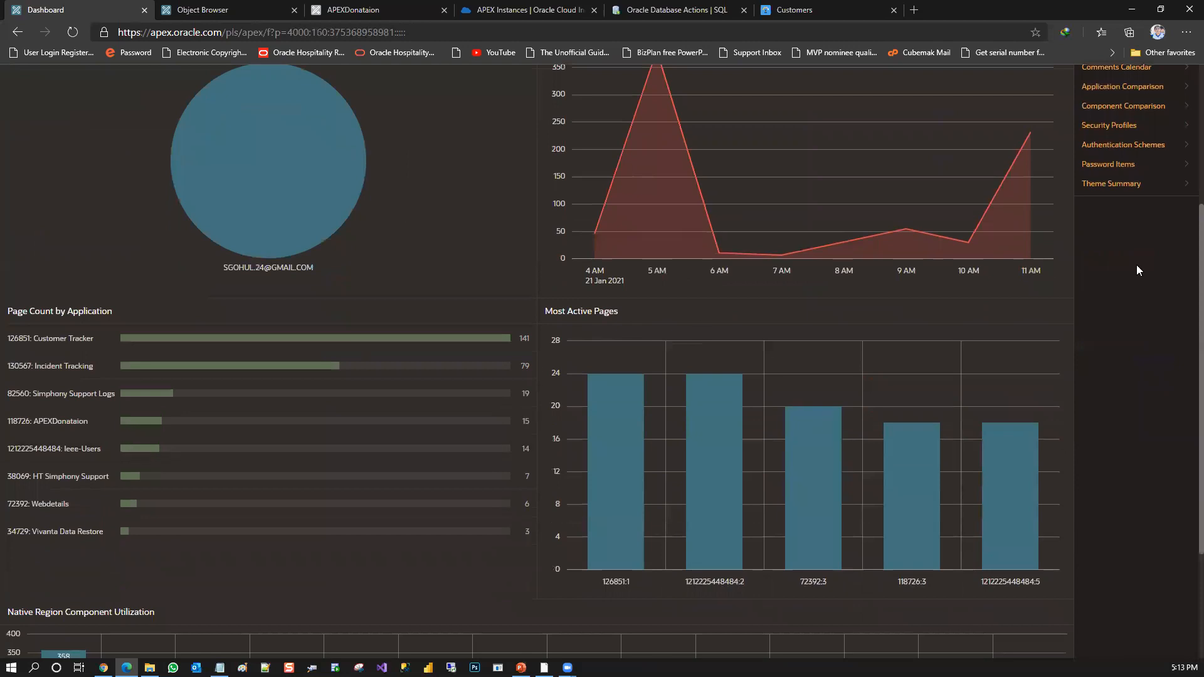
View the Password Items cross application report and the actions available for it
{"action": "left_click", "coordinate": [1135, 165]}
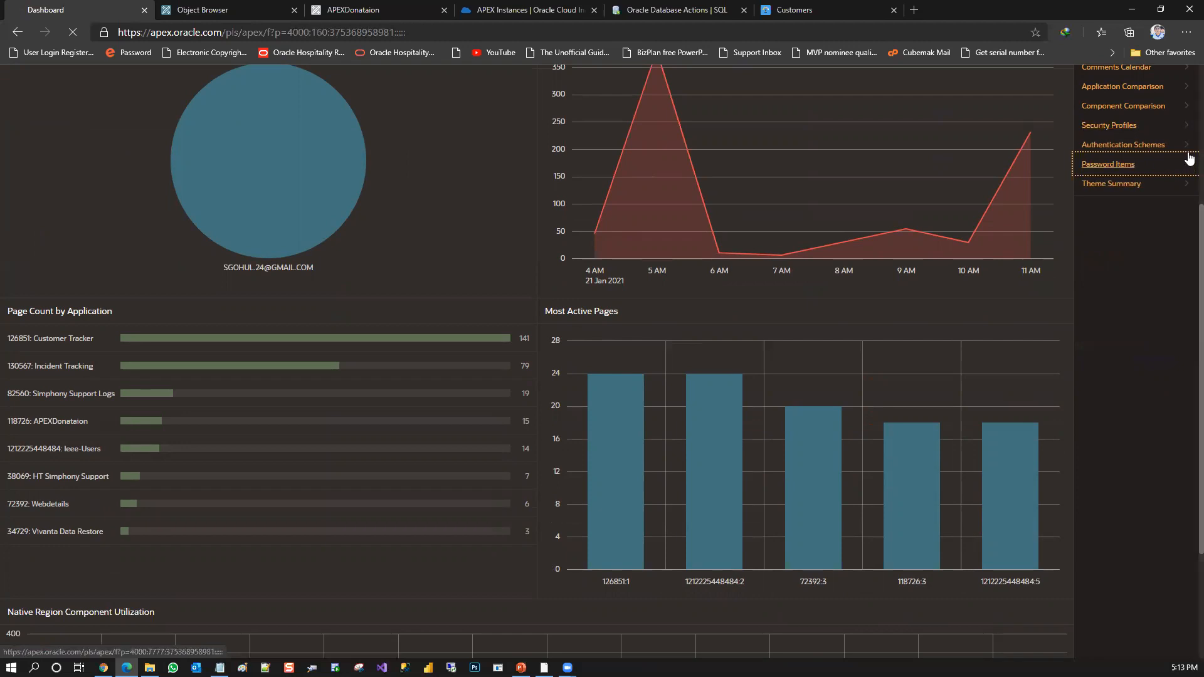
{"action": "scroll", "coordinate": [1187, 153], "scroll_direction": "up", "scroll_amount": 4}
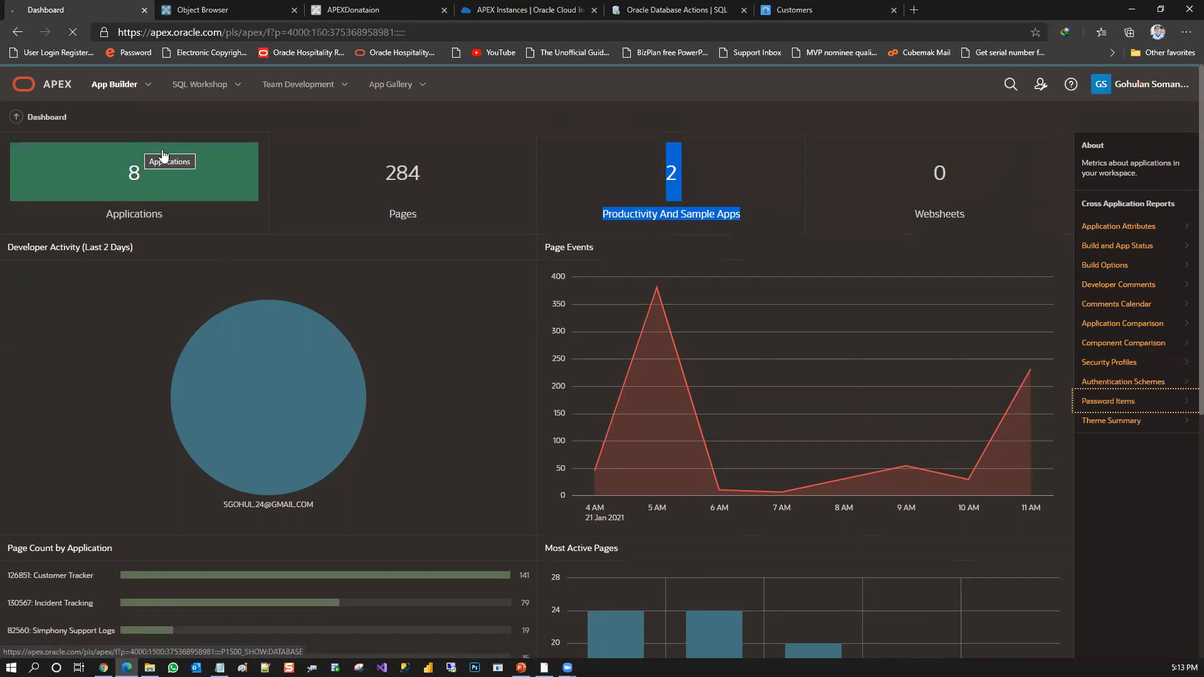
{"action": "left_click", "coordinate": [398, 195]}
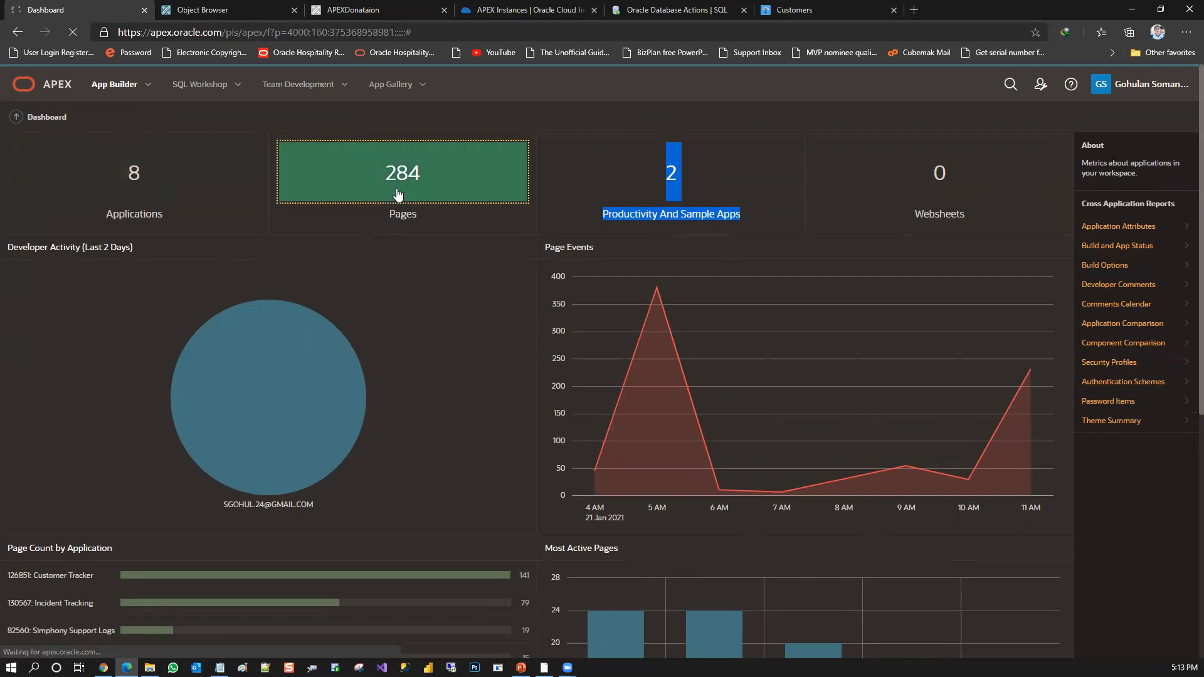
{"action": "left_click", "coordinate": [405, 164]}
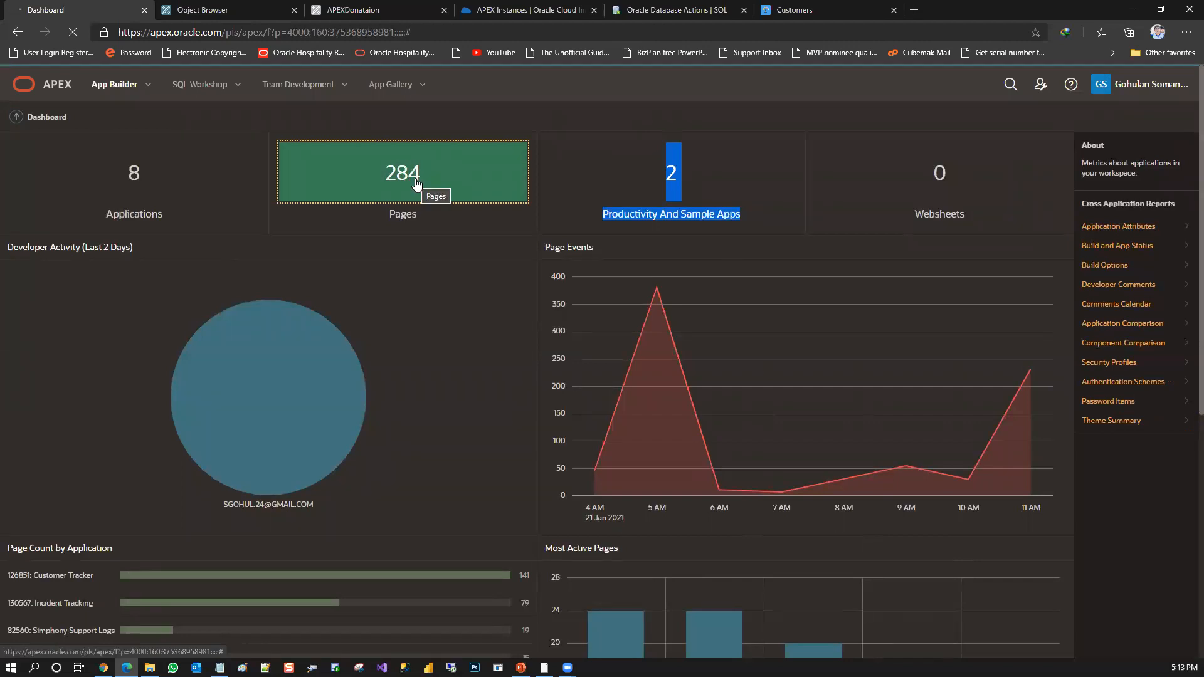
{"action": "left_click", "coordinate": [193, 7]}
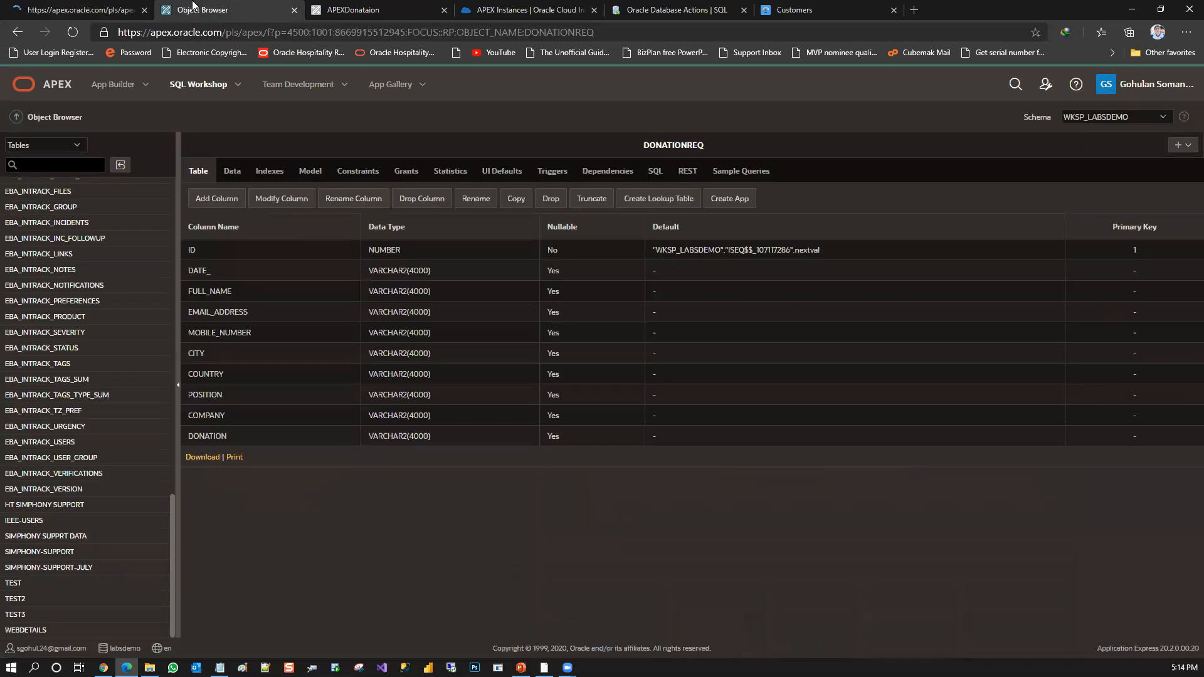
{"action": "left_click", "coordinate": [108, 9]}
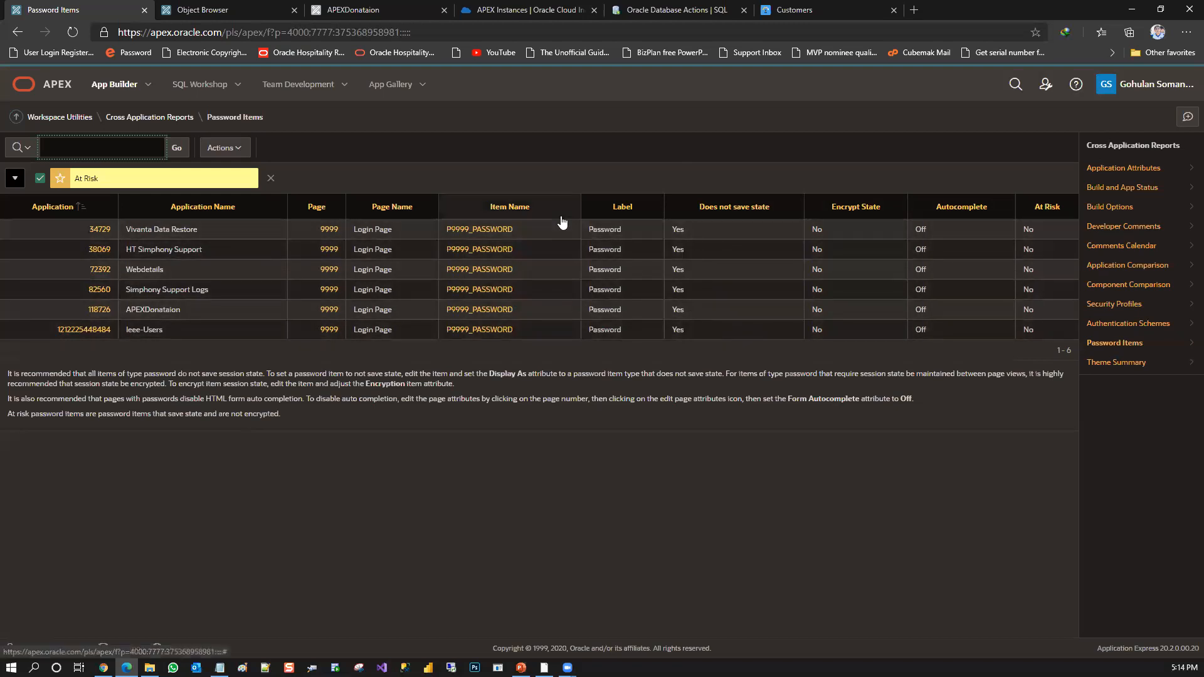
{"action": "left_click", "coordinate": [234, 149]}
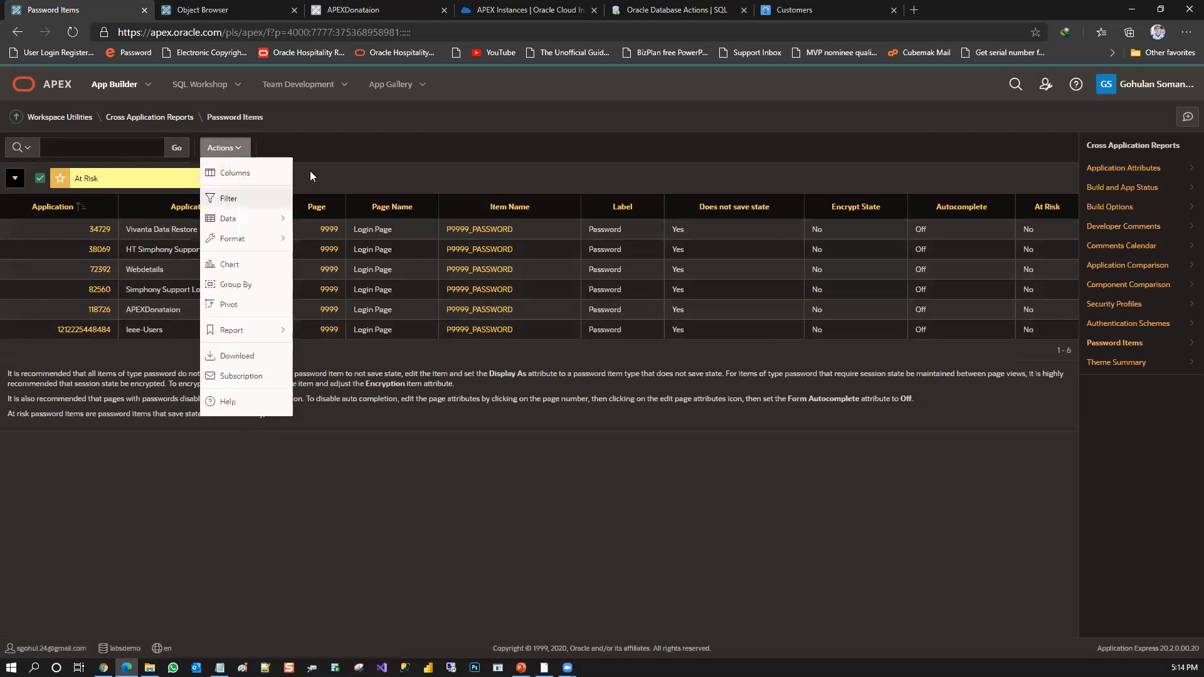
{"action": "key", "text": "Escape"}
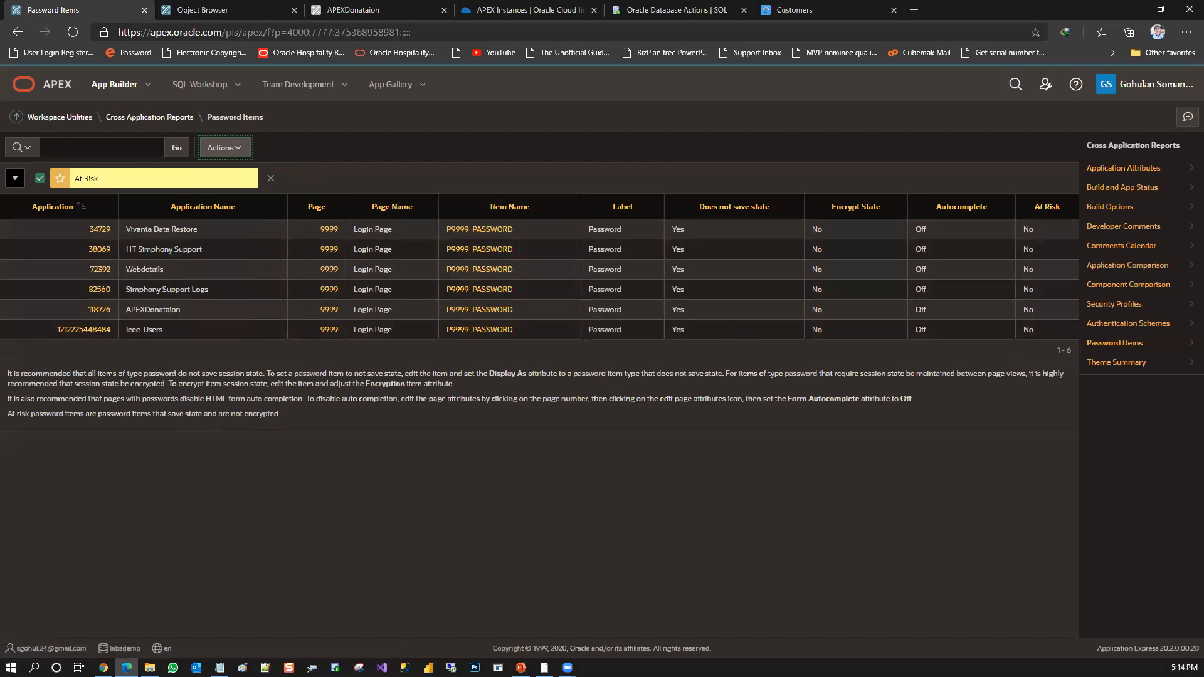
{"action": "key", "text": "alt+Tab"}
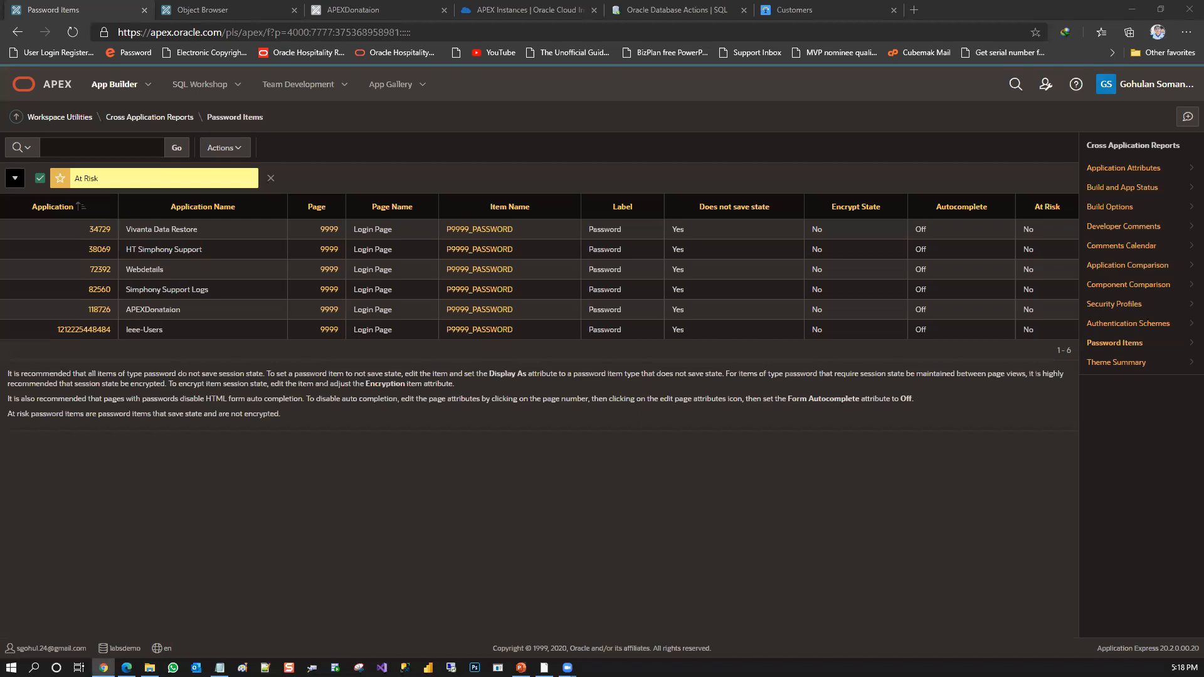
View the Theme Summary cross application report, open Vivanta Data Restore from it, and return to the App Builder application list
{"action": "left_click", "coordinate": [176, 121]}
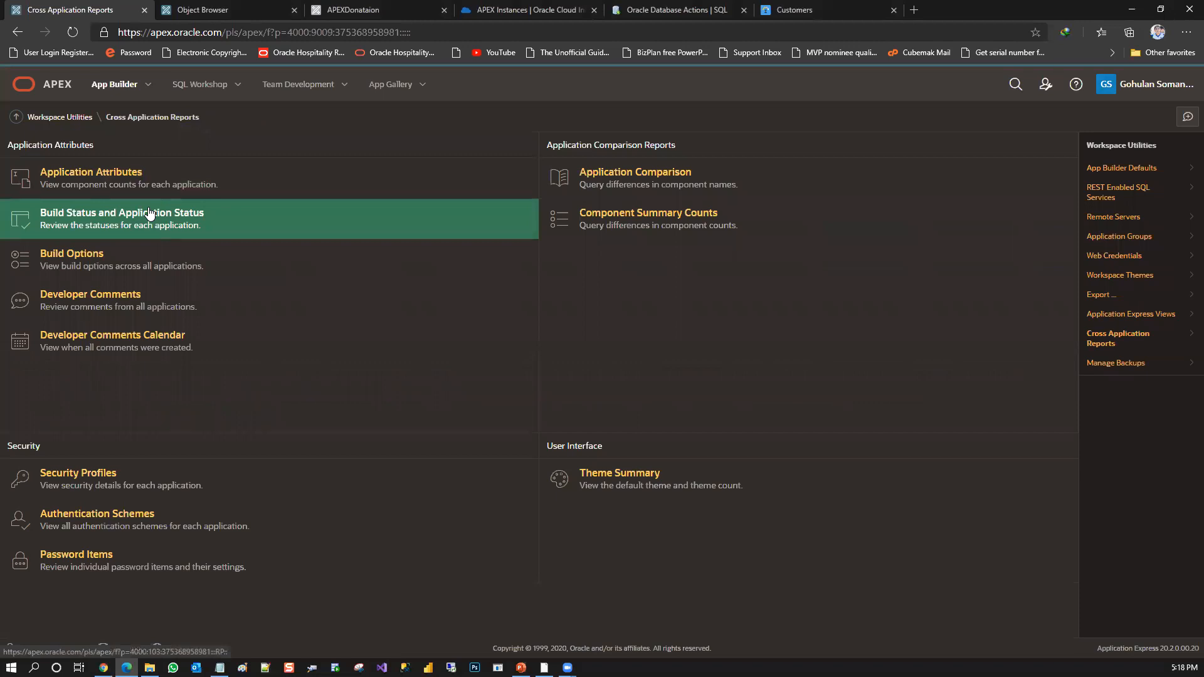
{"action": "left_click", "coordinate": [620, 481]}
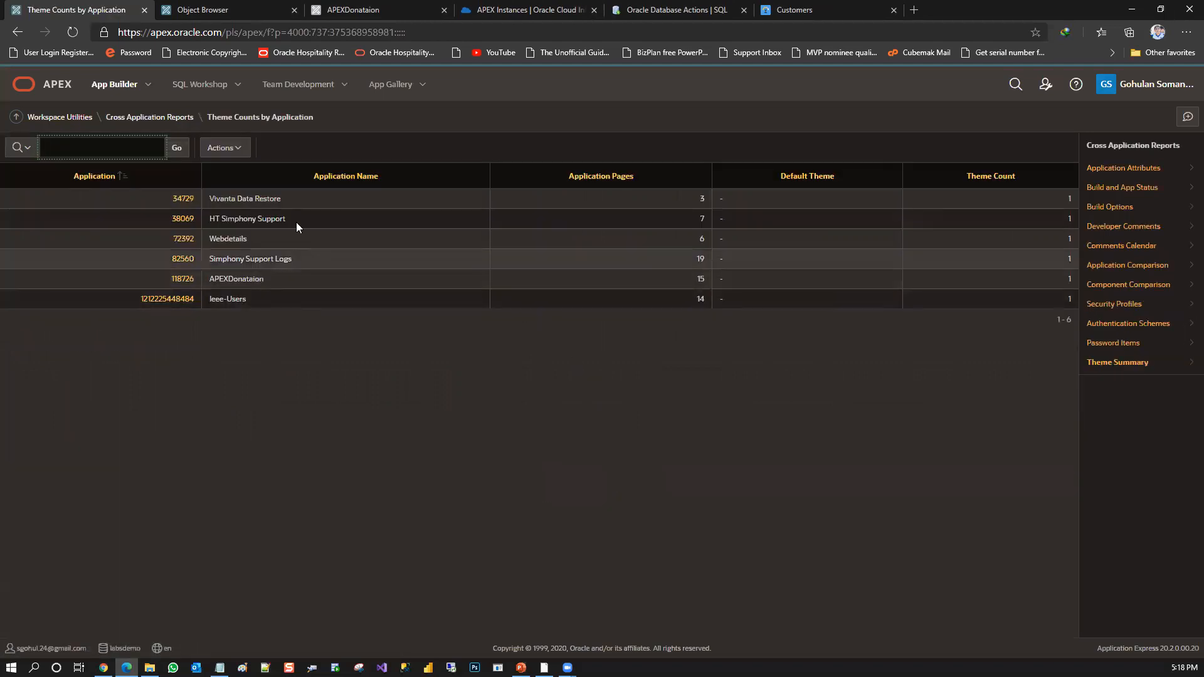
{"action": "left_click", "coordinate": [183, 198]}
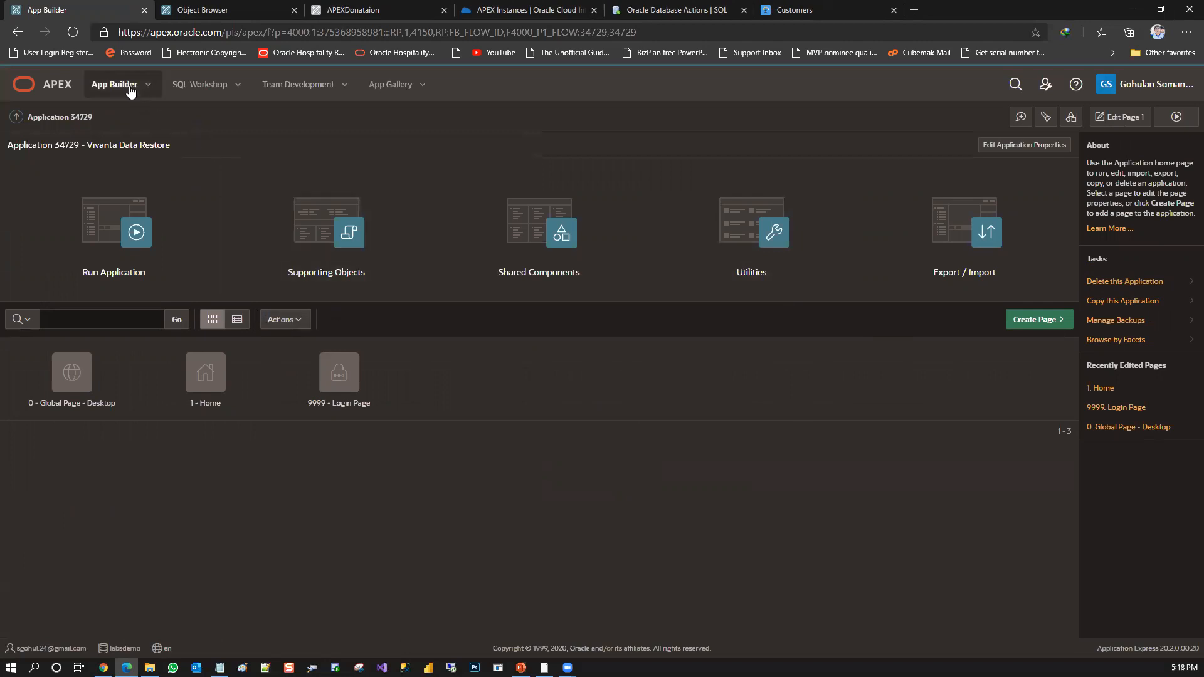
{"action": "left_click", "coordinate": [31, 84]}
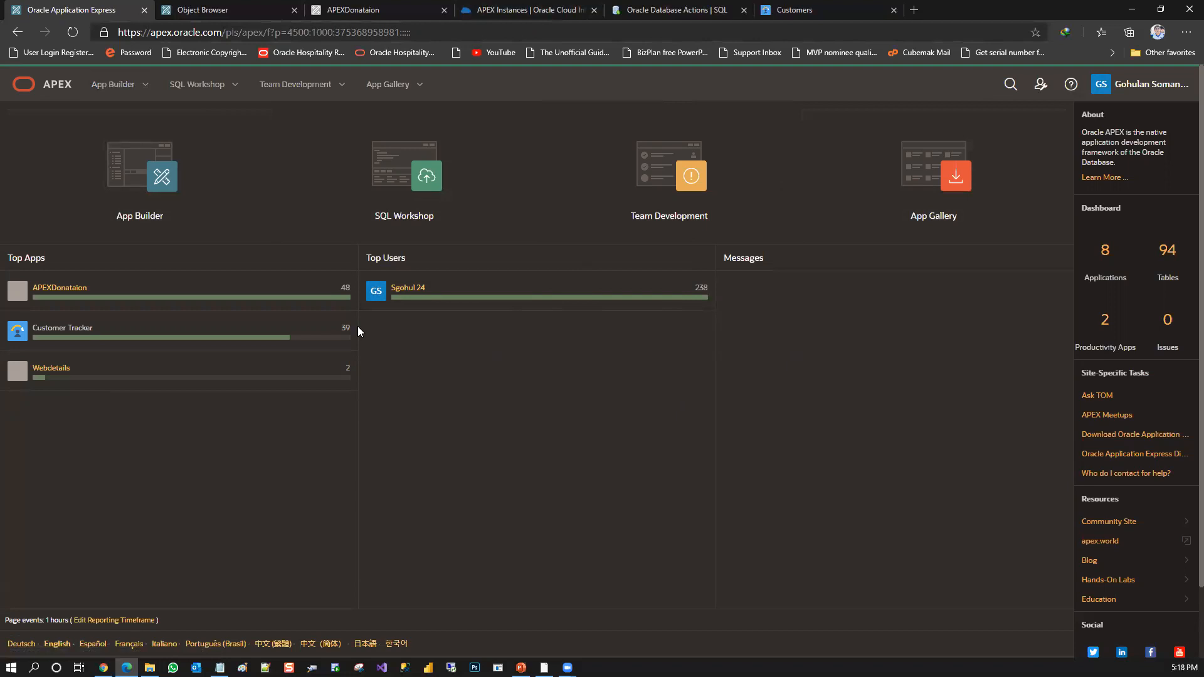
{"action": "left_click", "coordinate": [163, 187]}
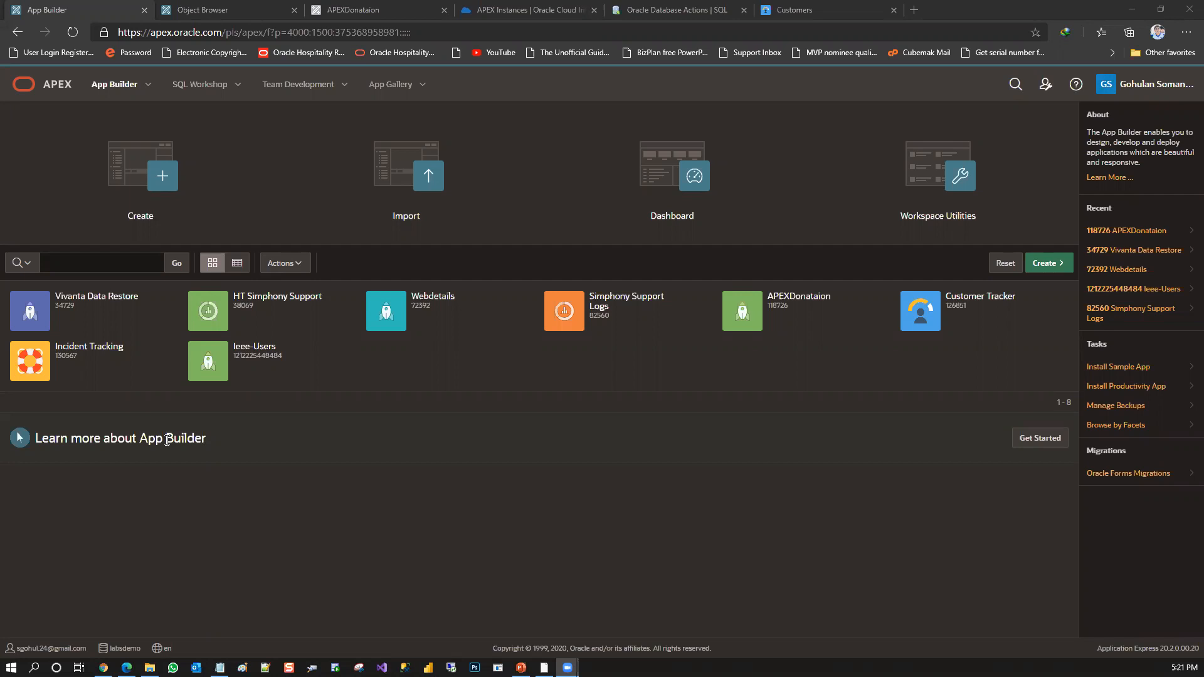
{"action": "left_click", "coordinate": [167, 440]}
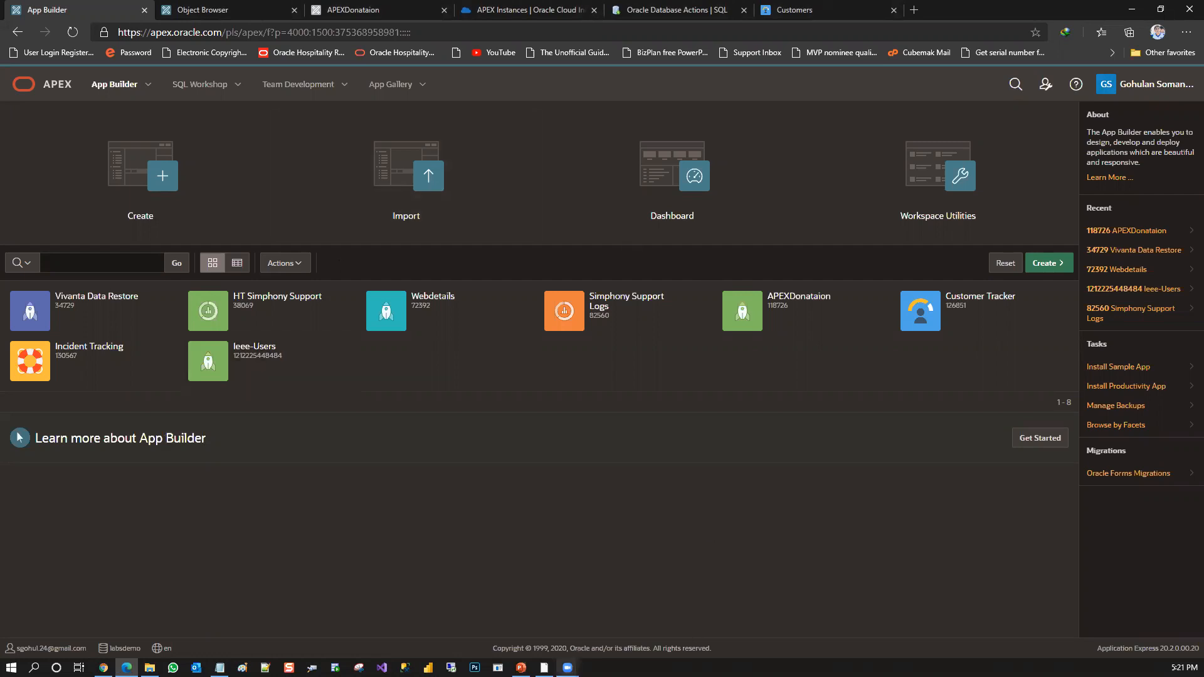
{"action": "mouse_move", "coordinate": [567, 668]}
{"action": "left_click", "coordinate": [555, 630]}
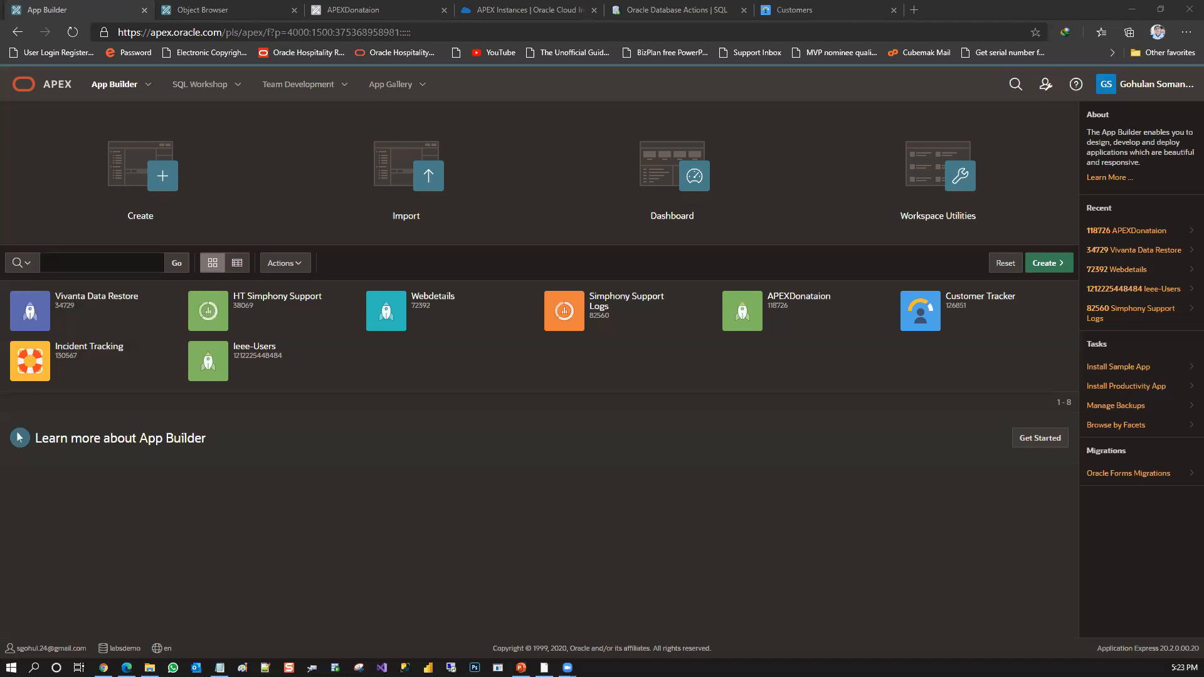
Try to view the DONATIONREQ table's data in the already open Object Browser, and close that browser tab
{"action": "left_click", "coordinate": [373, 7]}
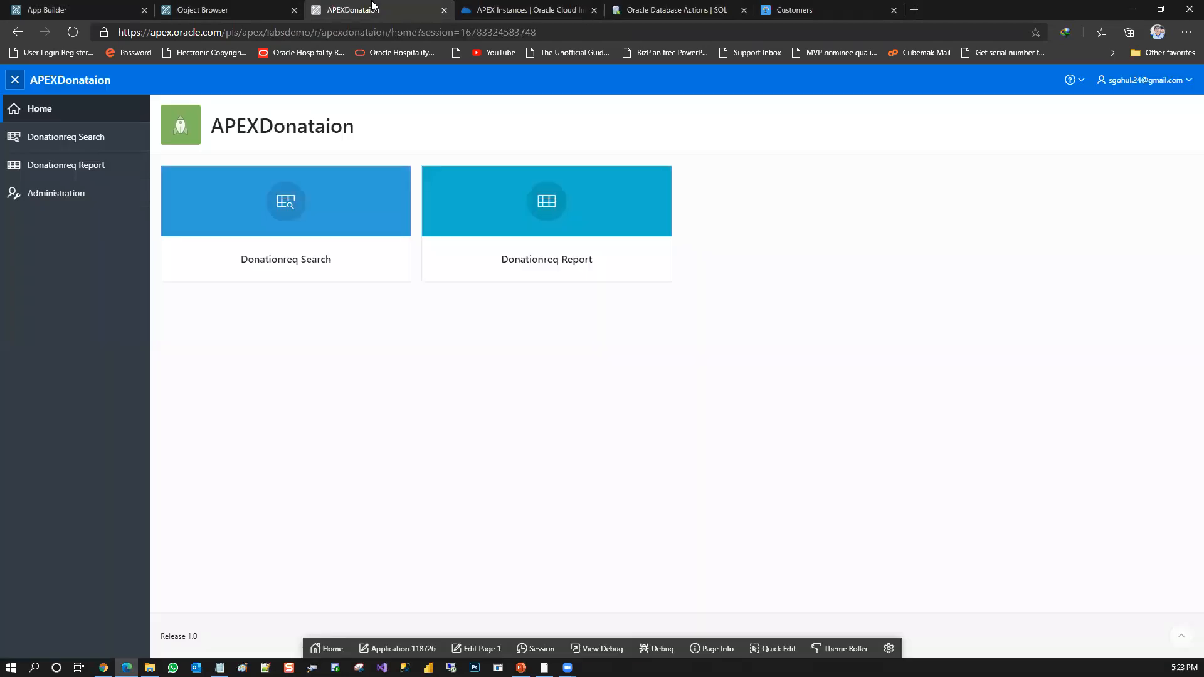
{"action": "left_click", "coordinate": [271, 6]}
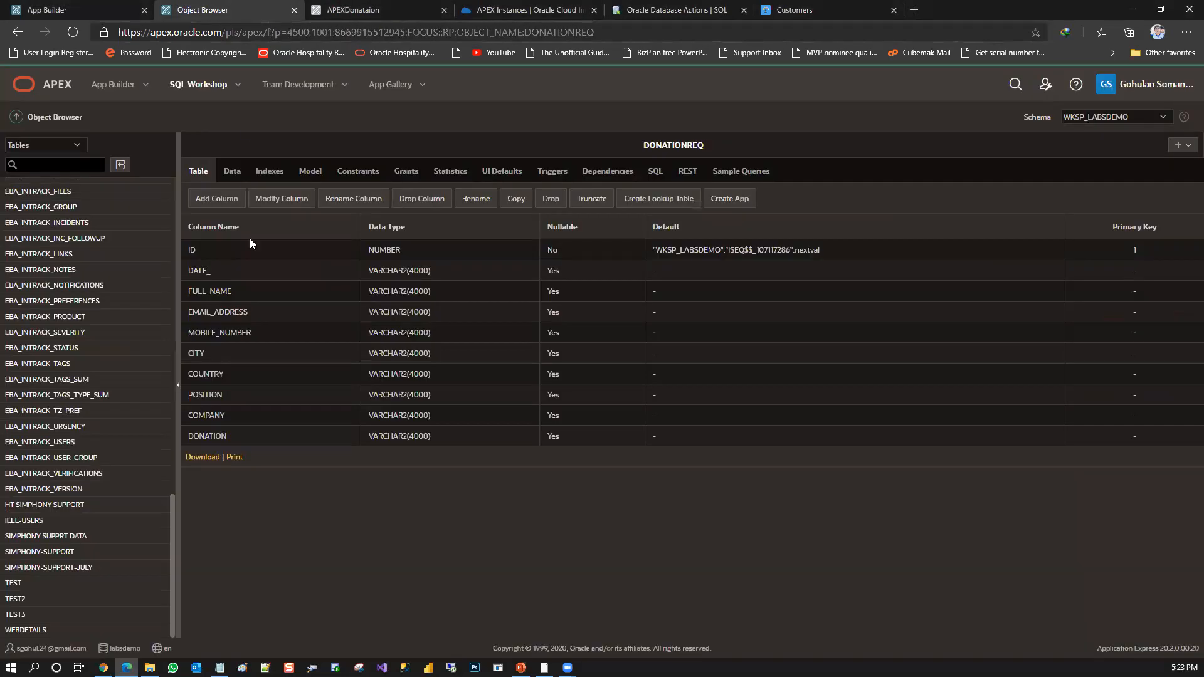
{"action": "left_click", "coordinate": [234, 171]}
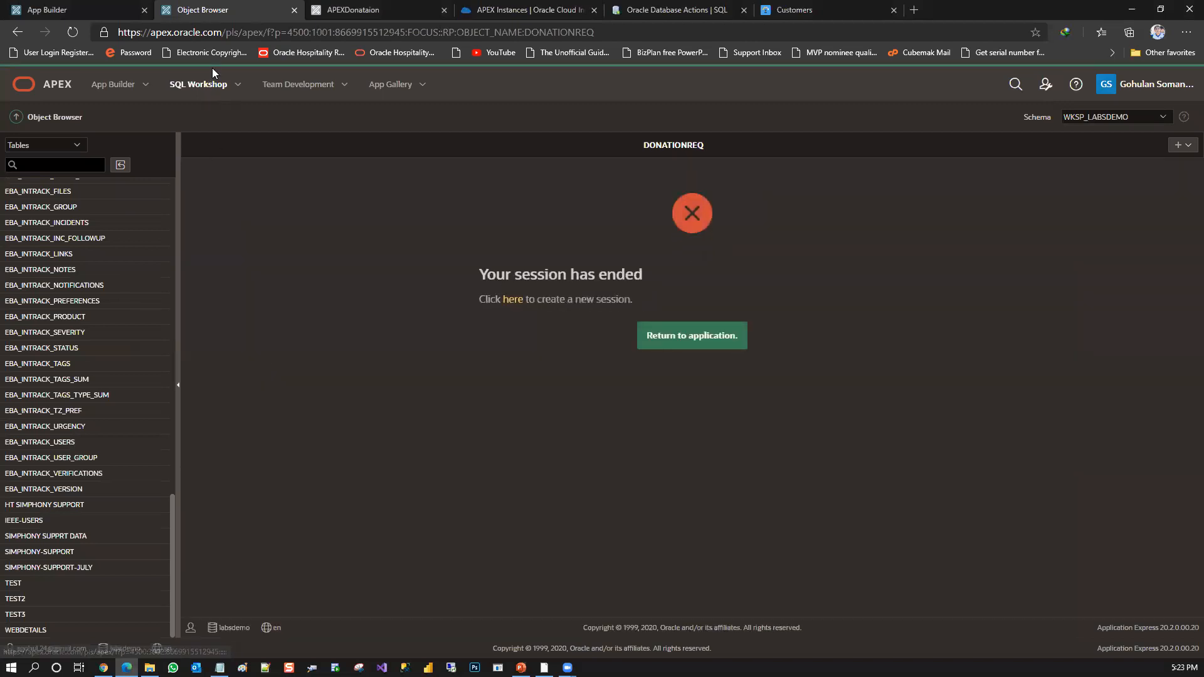
{"action": "left_click", "coordinate": [683, 338]}
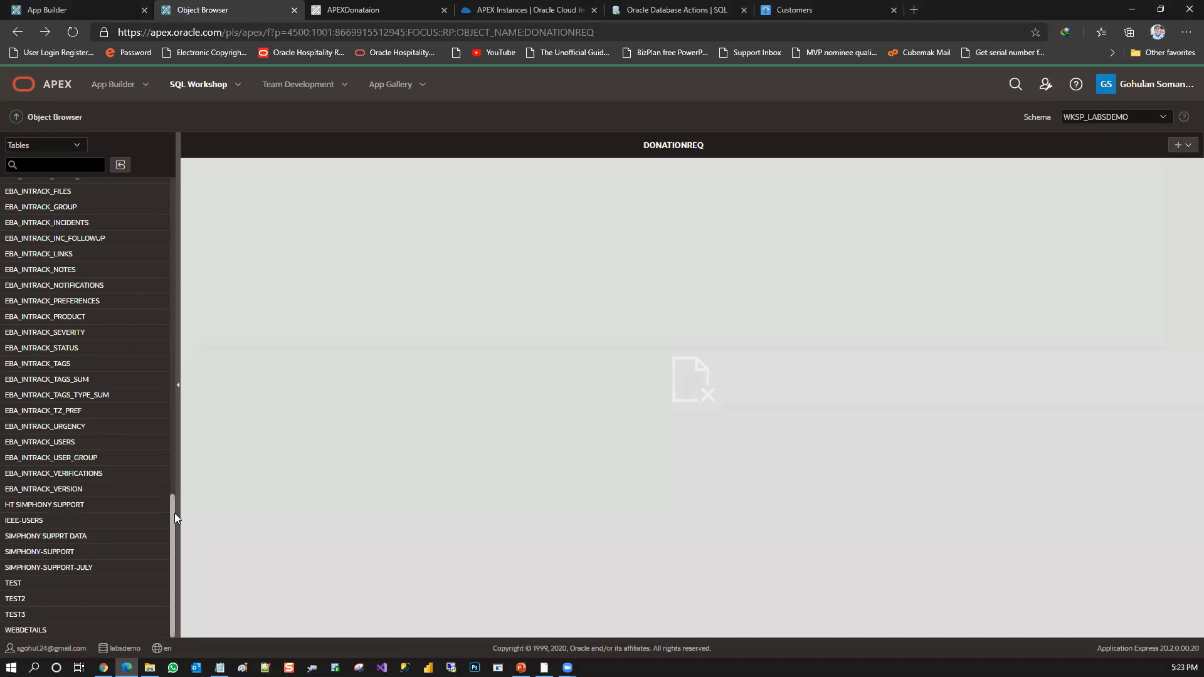
{"action": "left_click_drag", "start_coordinate": [175, 513], "coordinate": [161, 160]}
{"action": "left_click", "coordinate": [43, 220]}
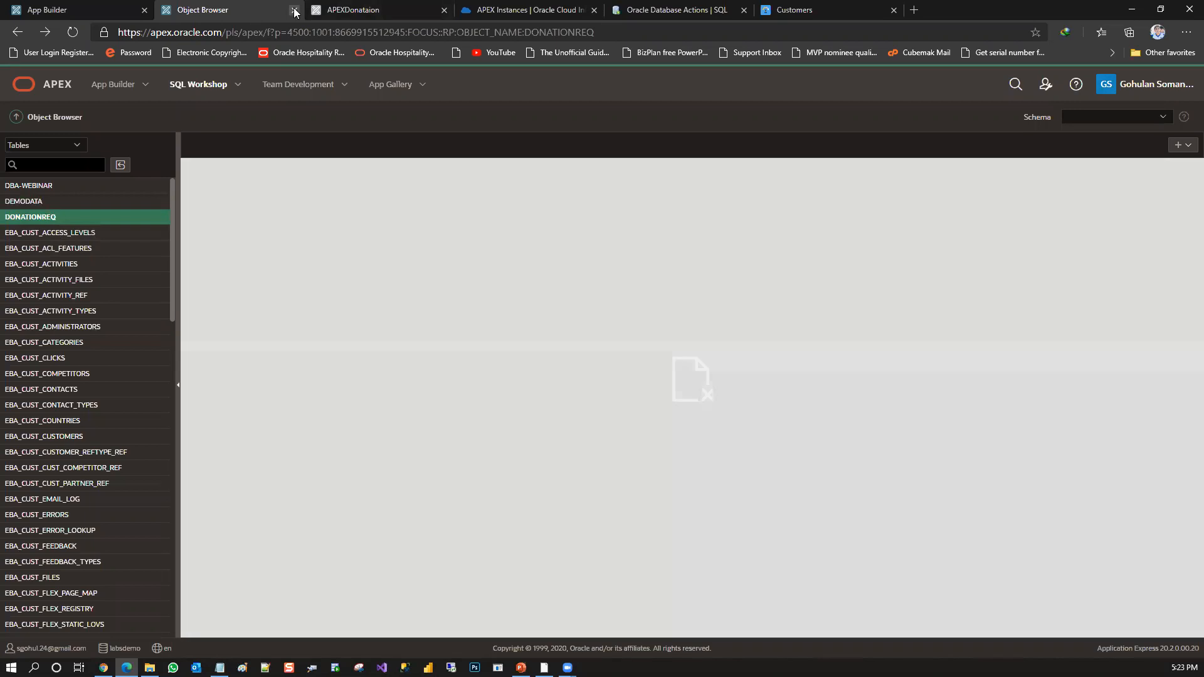
{"action": "left_click", "coordinate": [294, 10]}
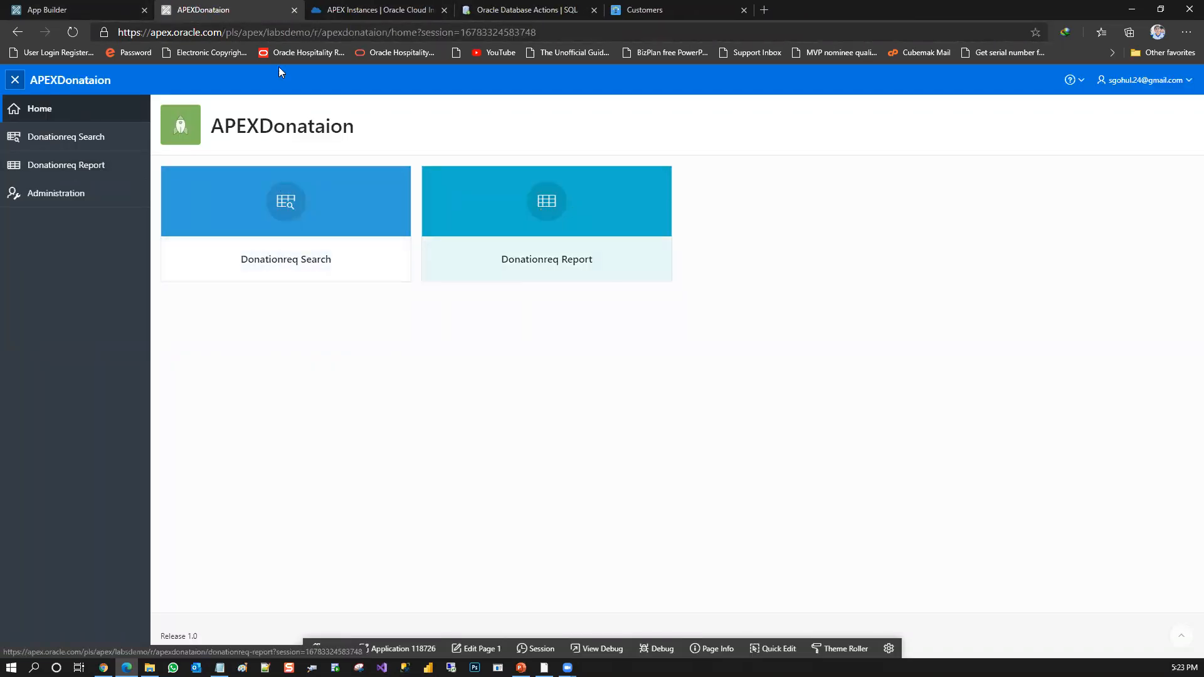
Open a fresh Object Browser from SQL Workshop, search the tables for "dona", and view the data of DONATIONREQ
{"action": "left_click", "coordinate": [69, 10]}
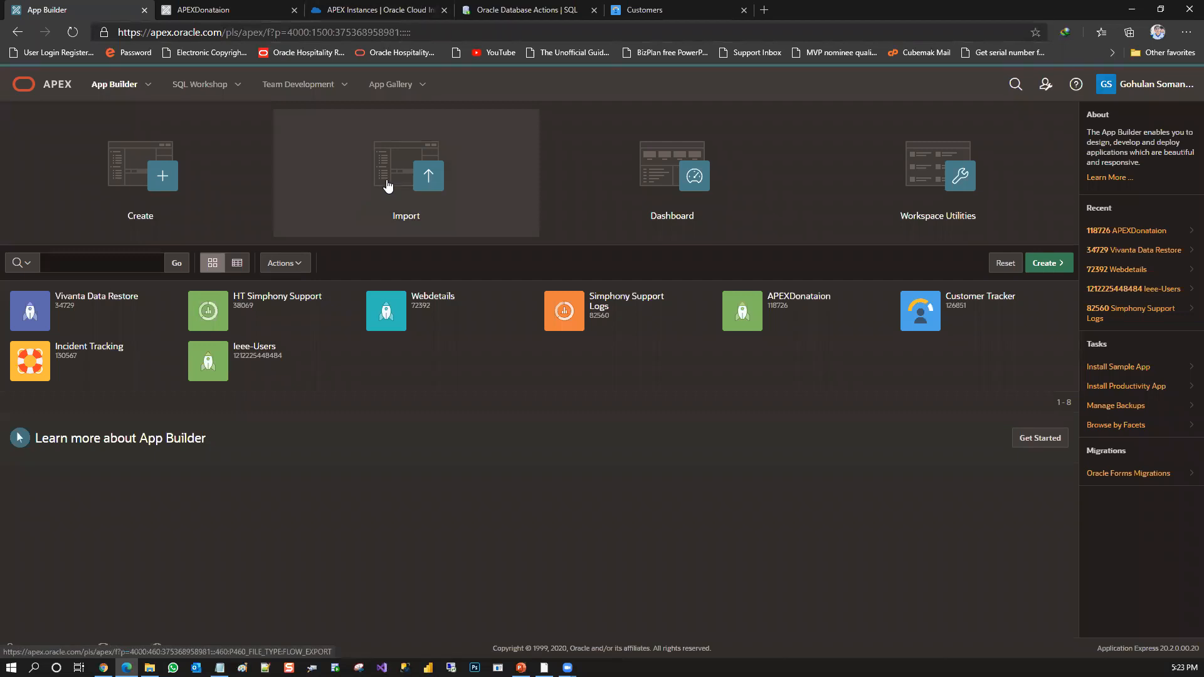
{"action": "left_click", "coordinate": [125, 94]}
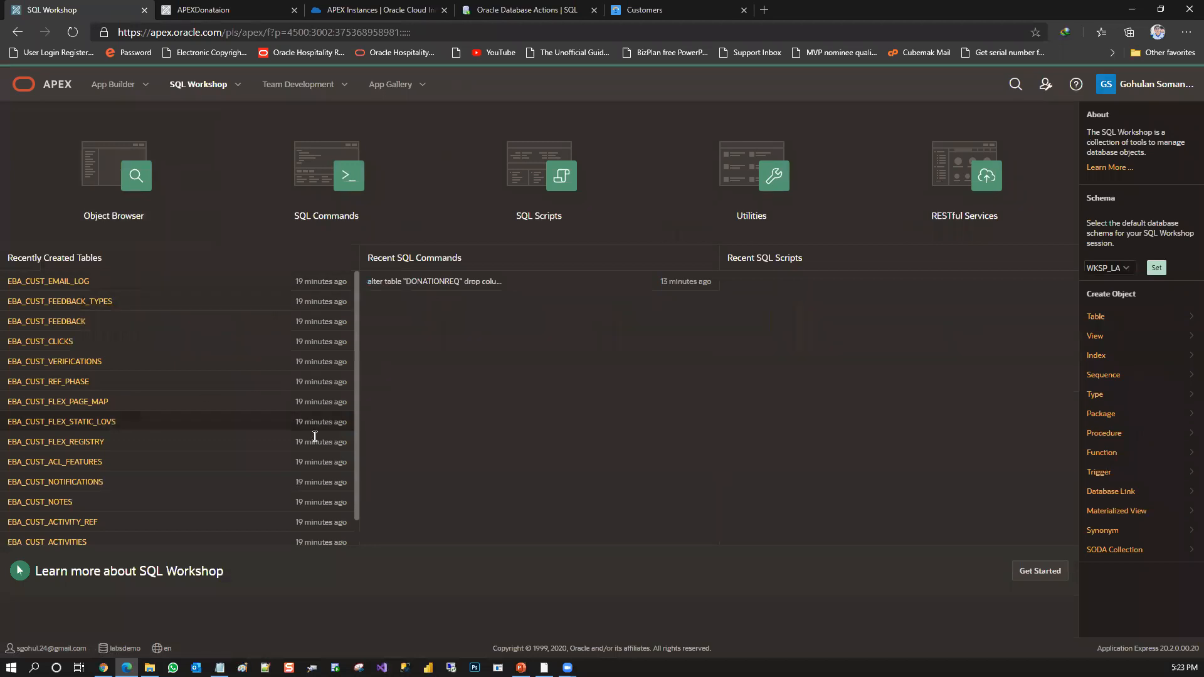
{"action": "scroll", "coordinate": [353, 351], "scroll_direction": "down", "scroll_amount": 1}
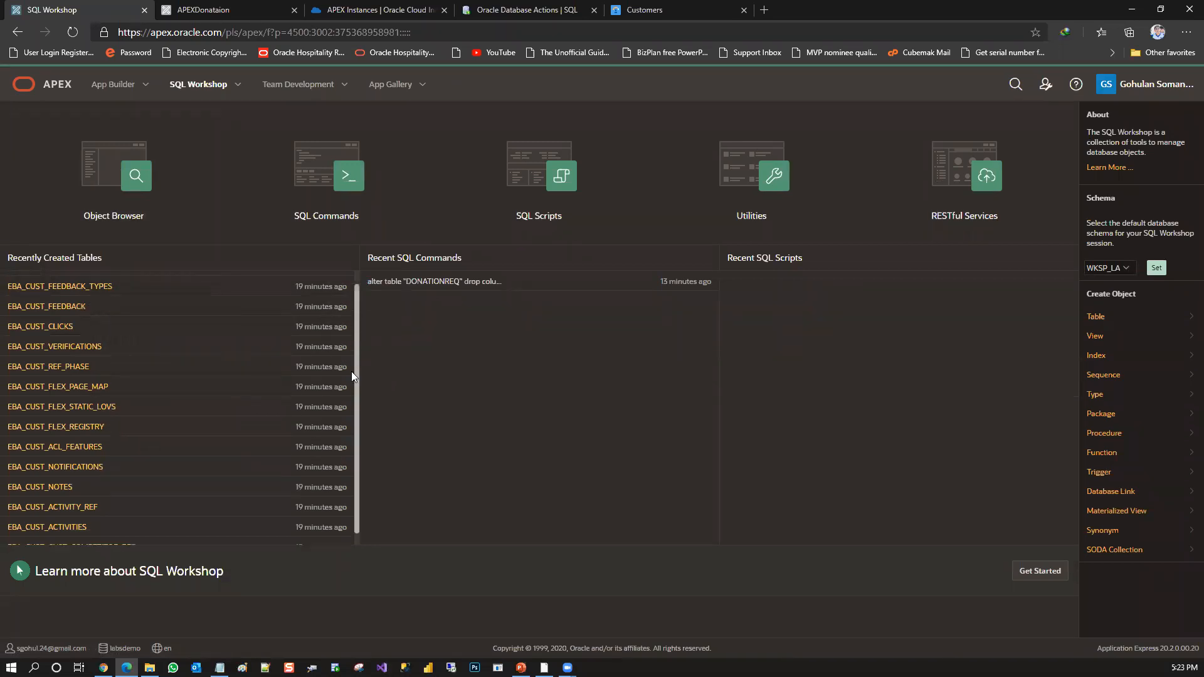
{"action": "scroll", "coordinate": [352, 389], "scroll_direction": "up", "scroll_amount": 1}
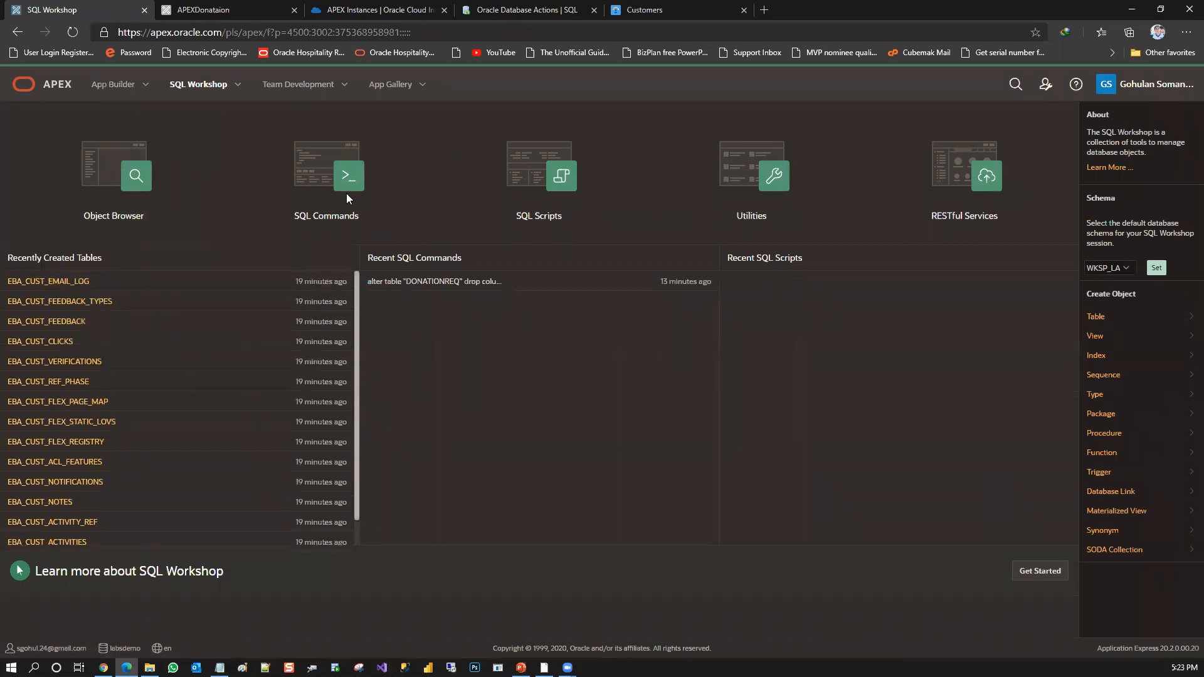
{"action": "left_click", "coordinate": [101, 181]}
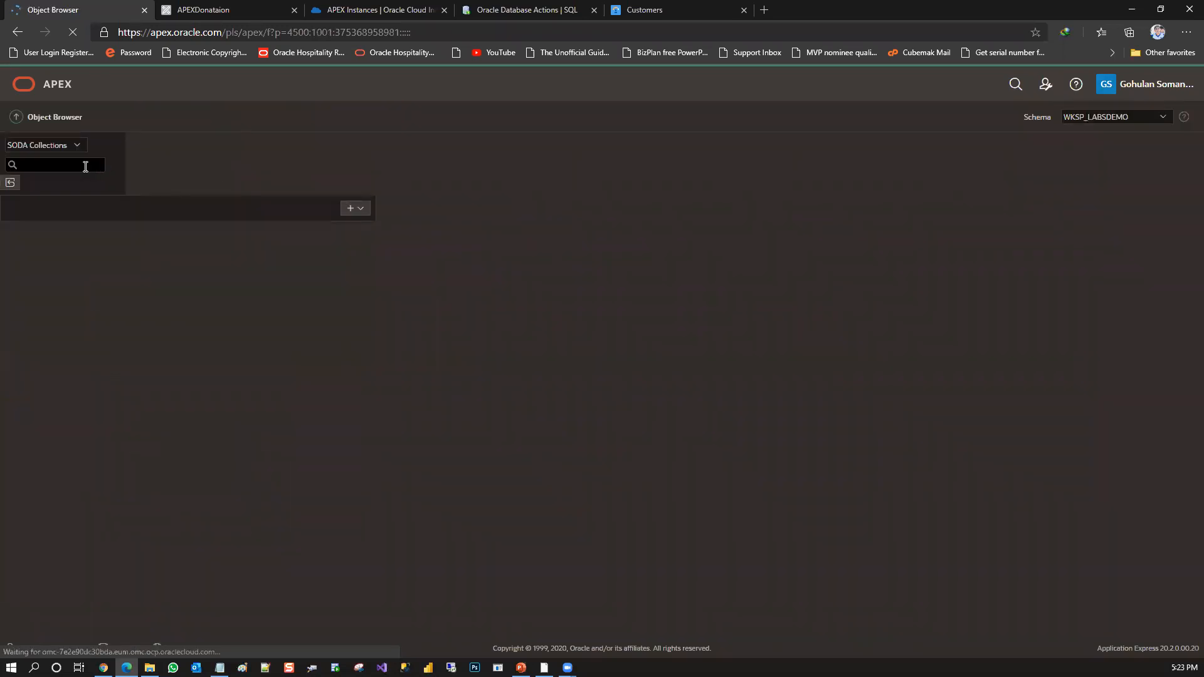
{"action": "left_click", "coordinate": [85, 165]}
{"action": "type", "text": "dona"}
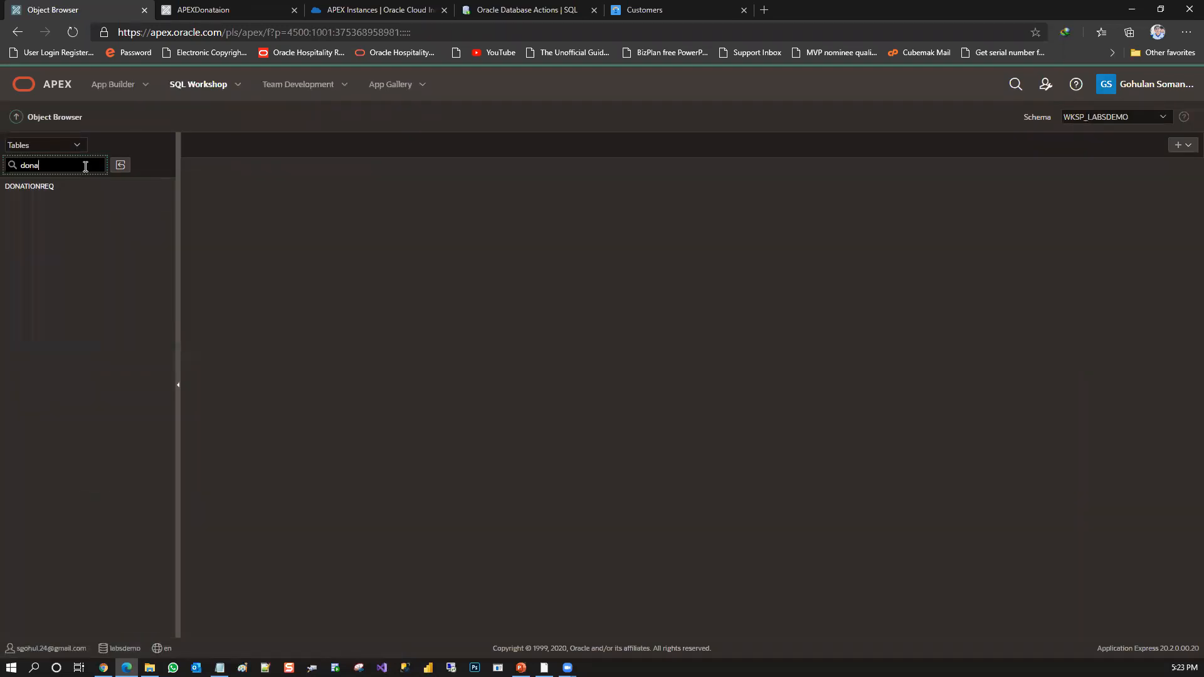
{"action": "left_click", "coordinate": [37, 187]}
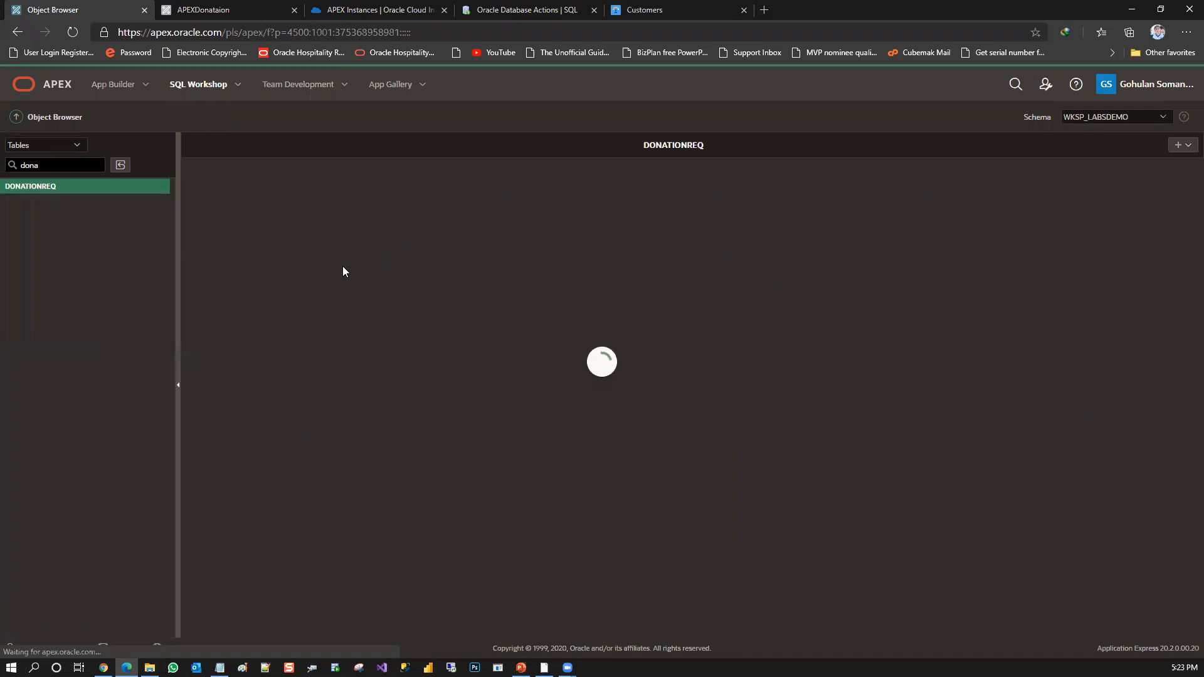
{"action": "left_click", "coordinate": [231, 171]}
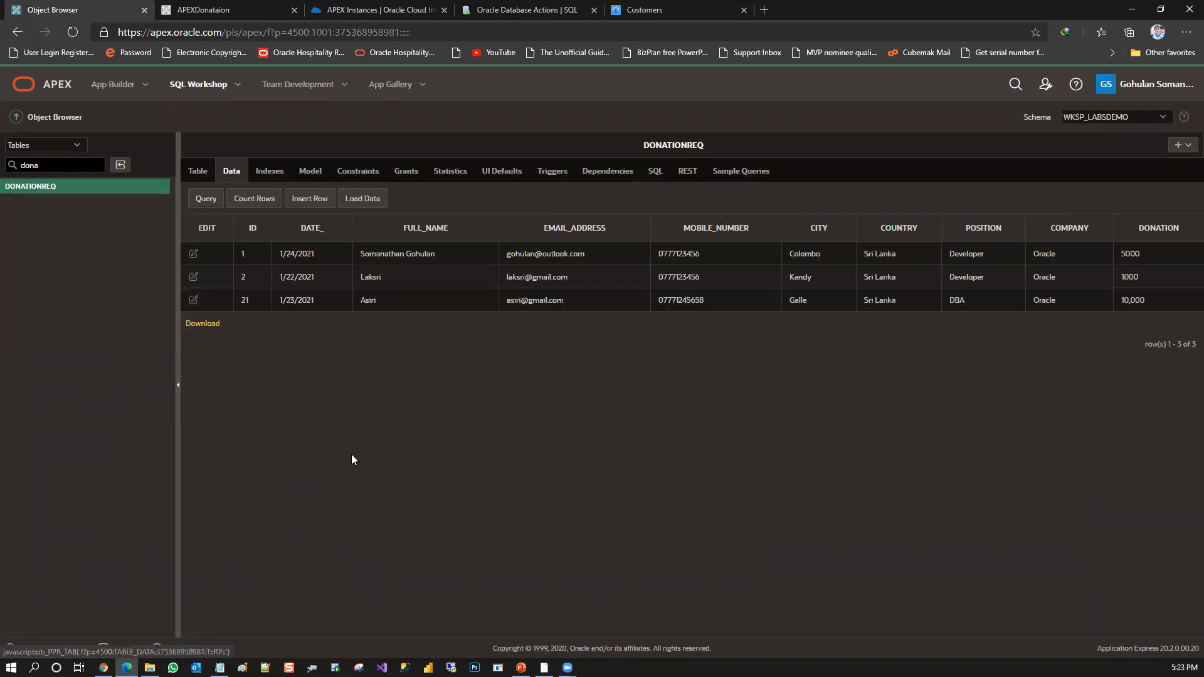
Download the DONATIONREQ data as donationreq.csv and view the file in Notepad
{"action": "left_click", "coordinate": [203, 323]}
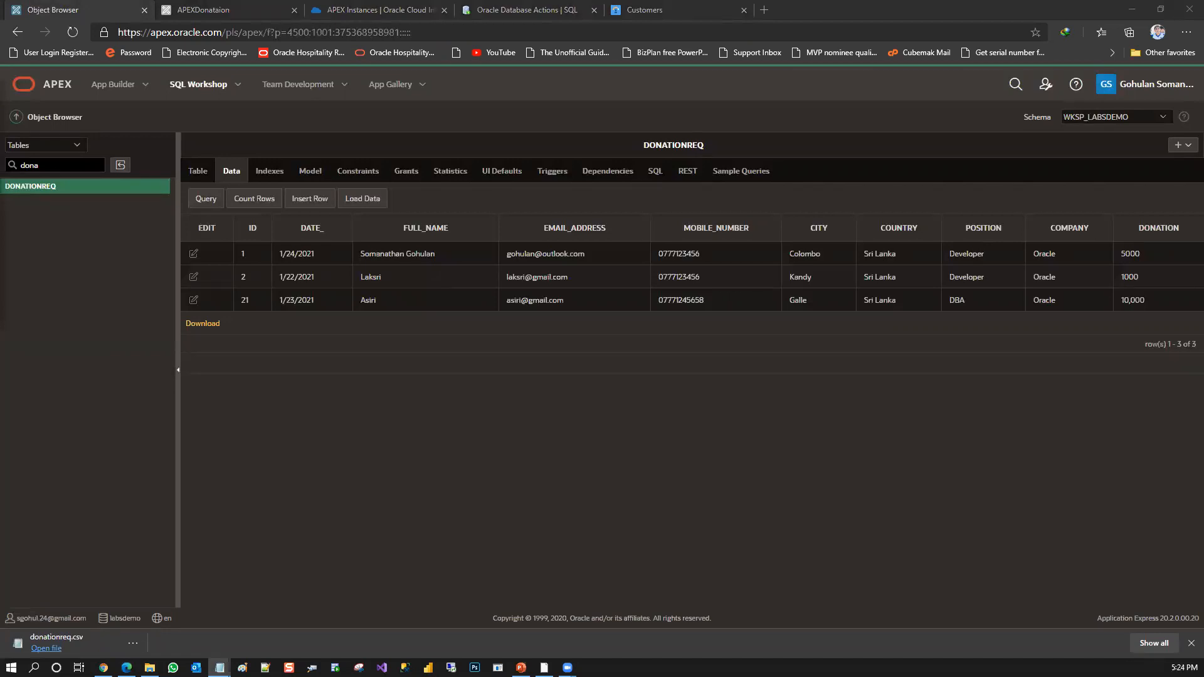
{"action": "left_click_drag", "start_coordinate": [0, 71], "coordinate": [197, 71]}
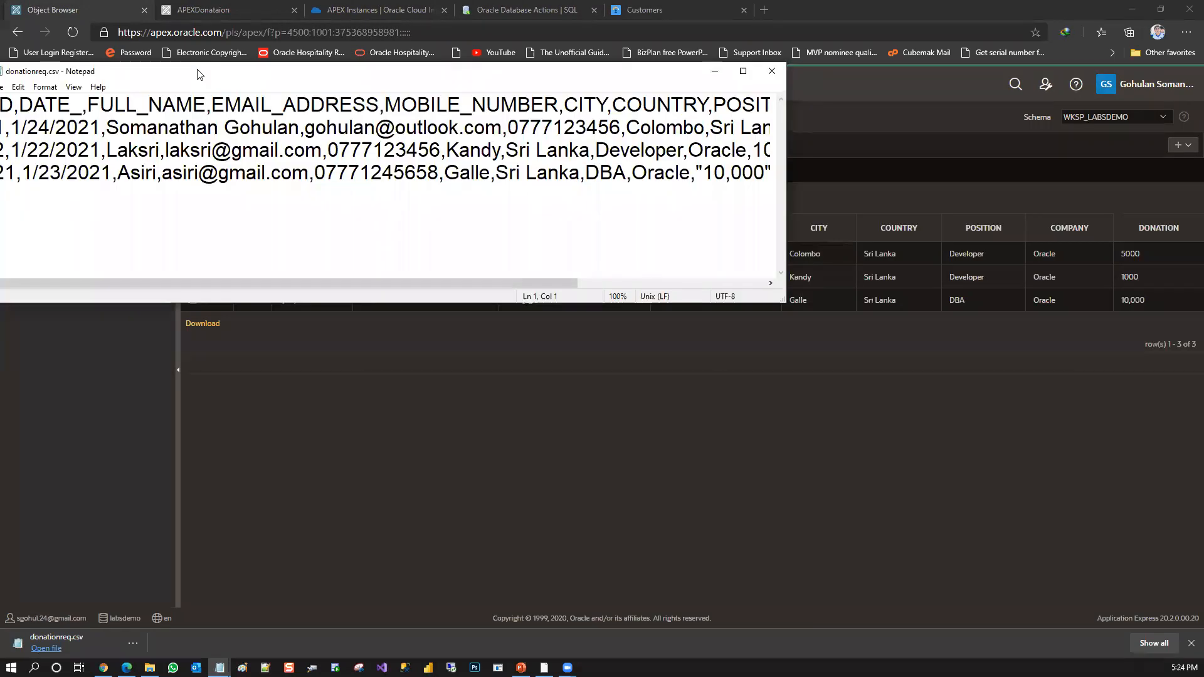
{"action": "double_click", "coordinate": [233, 72]}
{"action": "left_click", "coordinate": [1133, 7]}
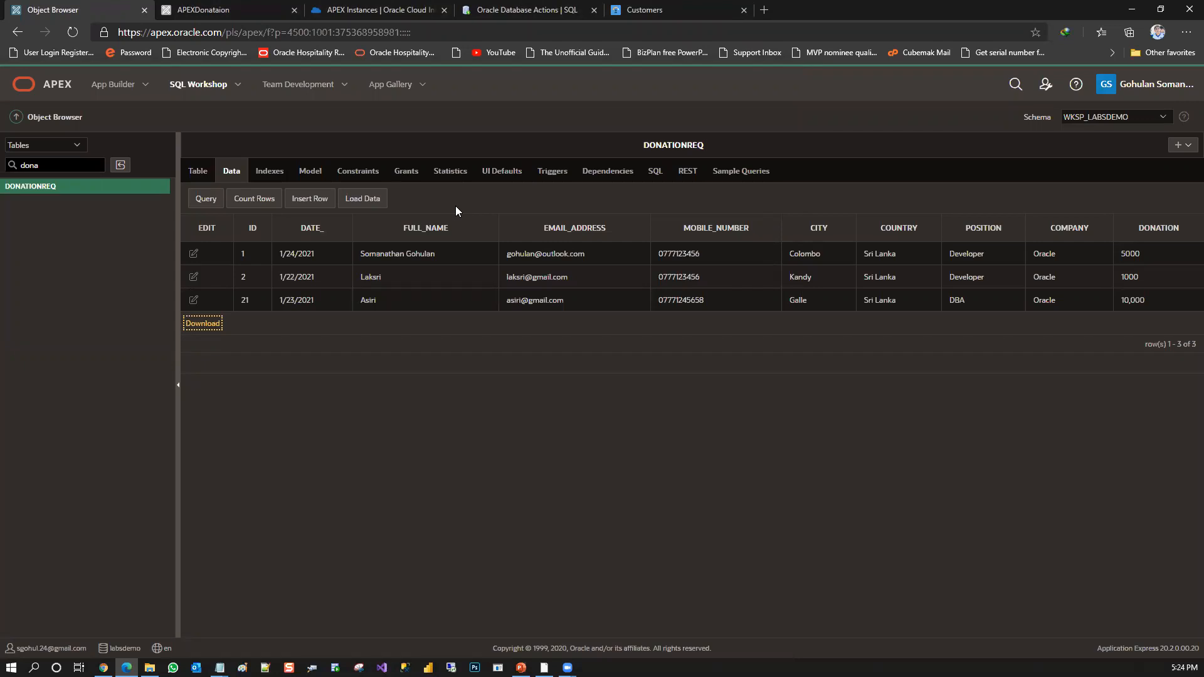
{"action": "left_click", "coordinate": [254, 6]}
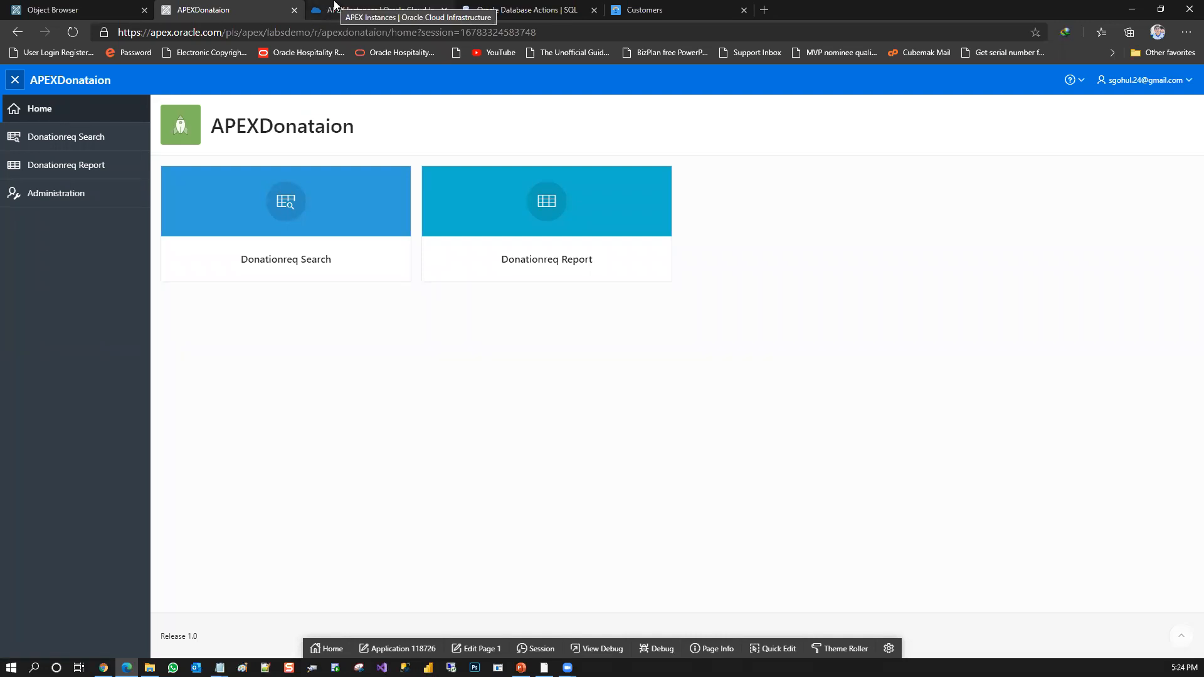
{"action": "left_click", "coordinate": [97, 9]}
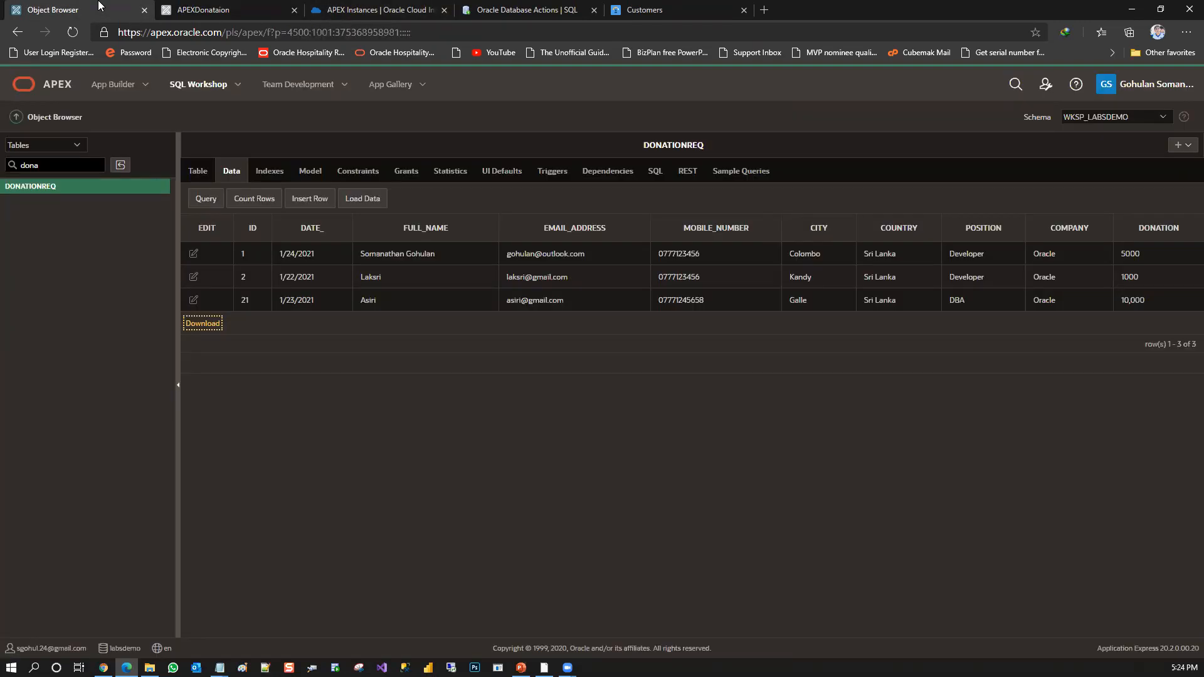
{"action": "left_click", "coordinate": [363, 8]}
{"action": "left_click", "coordinate": [572, 8]}
{"action": "left_click", "coordinate": [126, 9]}
Run the APEXDonataion application from App Builder and open a blank Donationreq entry form from the Donationreq Report
{"action": "left_click", "coordinate": [114, 85]}
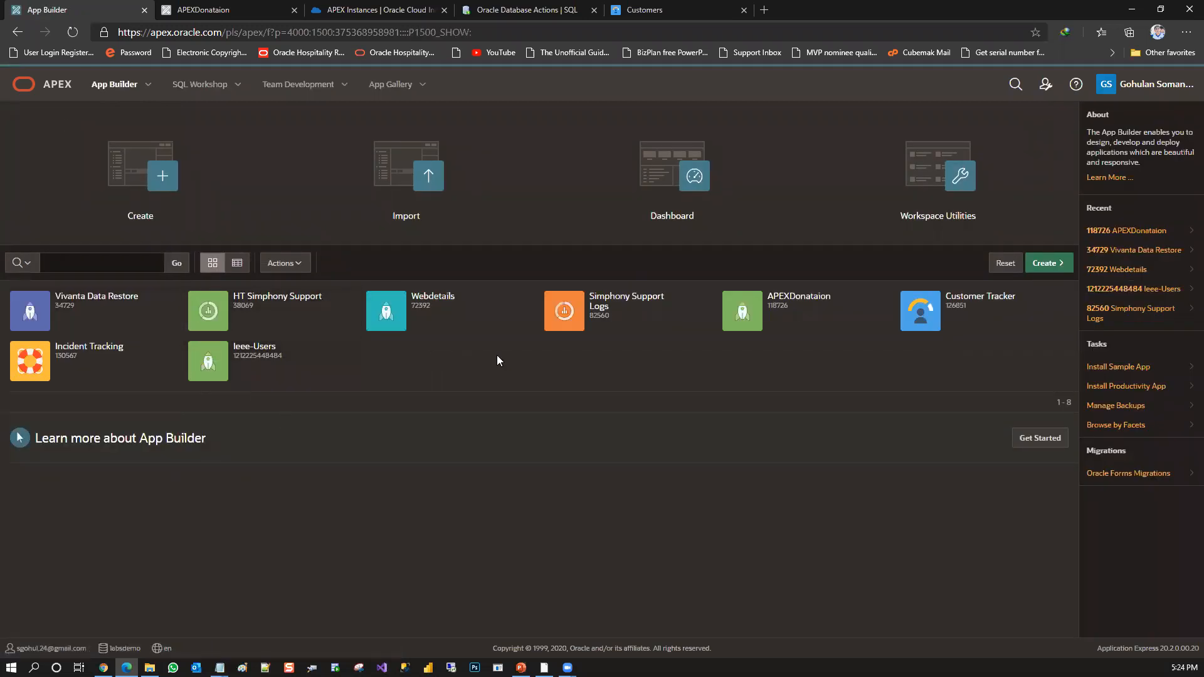
{"action": "left_click", "coordinate": [816, 300]}
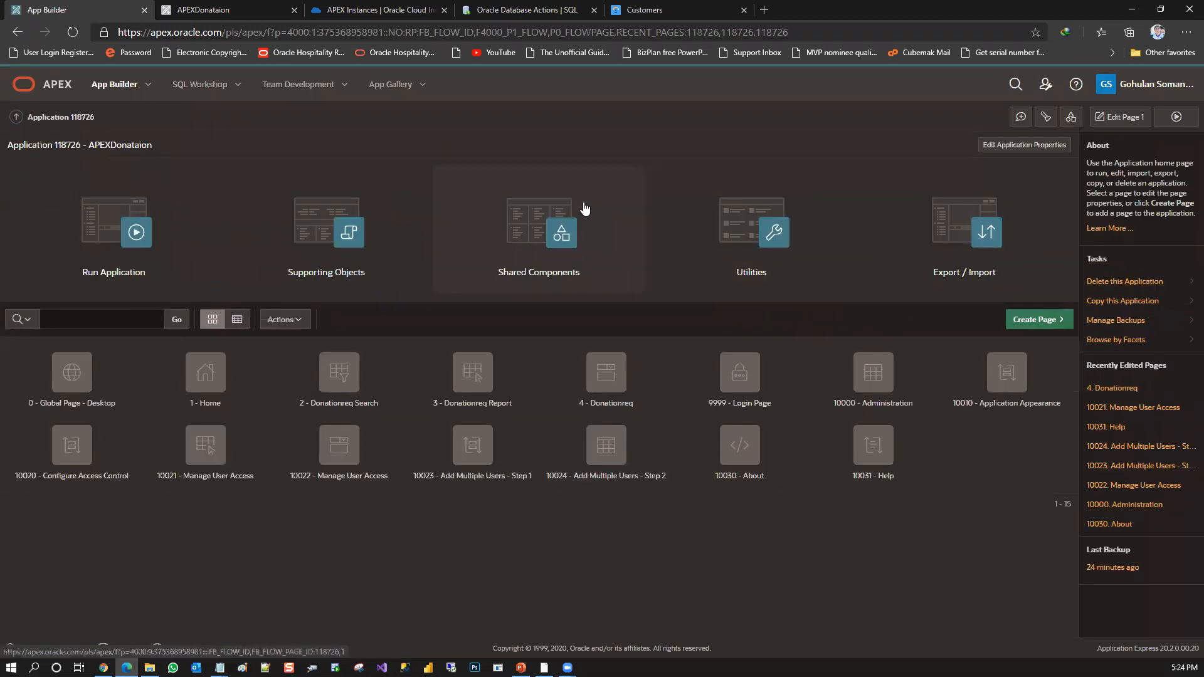
{"action": "left_click", "coordinate": [164, 246]}
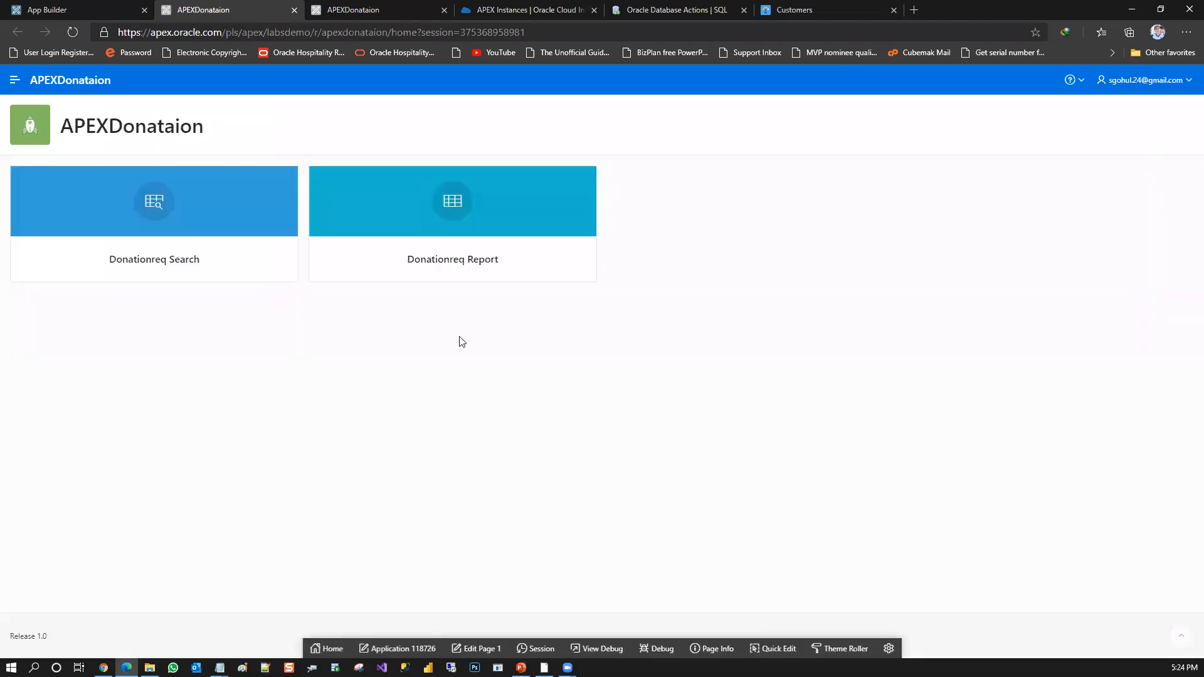
{"action": "left_click", "coordinate": [445, 215]}
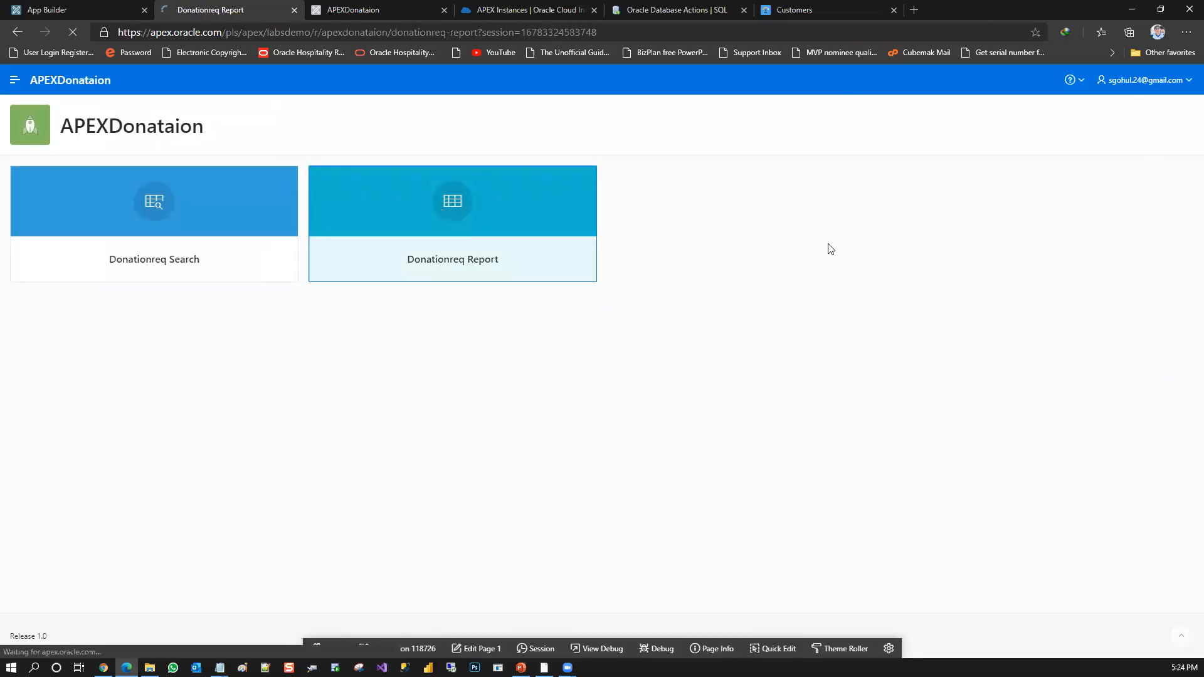
{"action": "left_click", "coordinate": [1012, 50]}
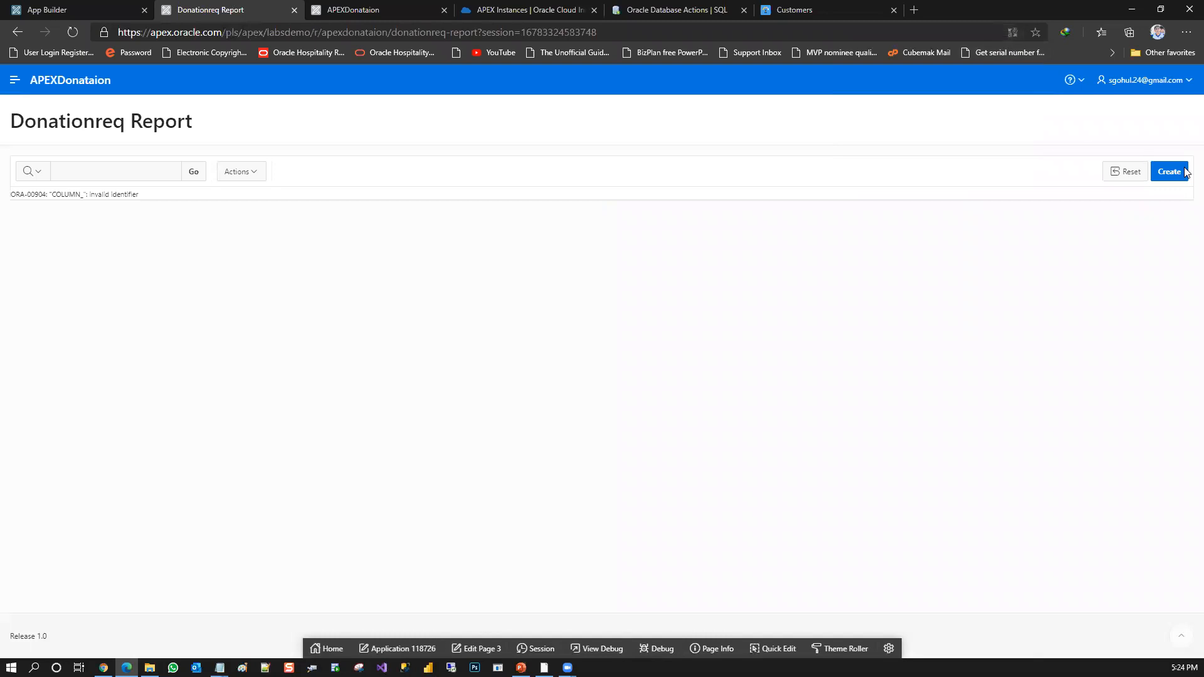
{"action": "left_click", "coordinate": [1180, 176]}
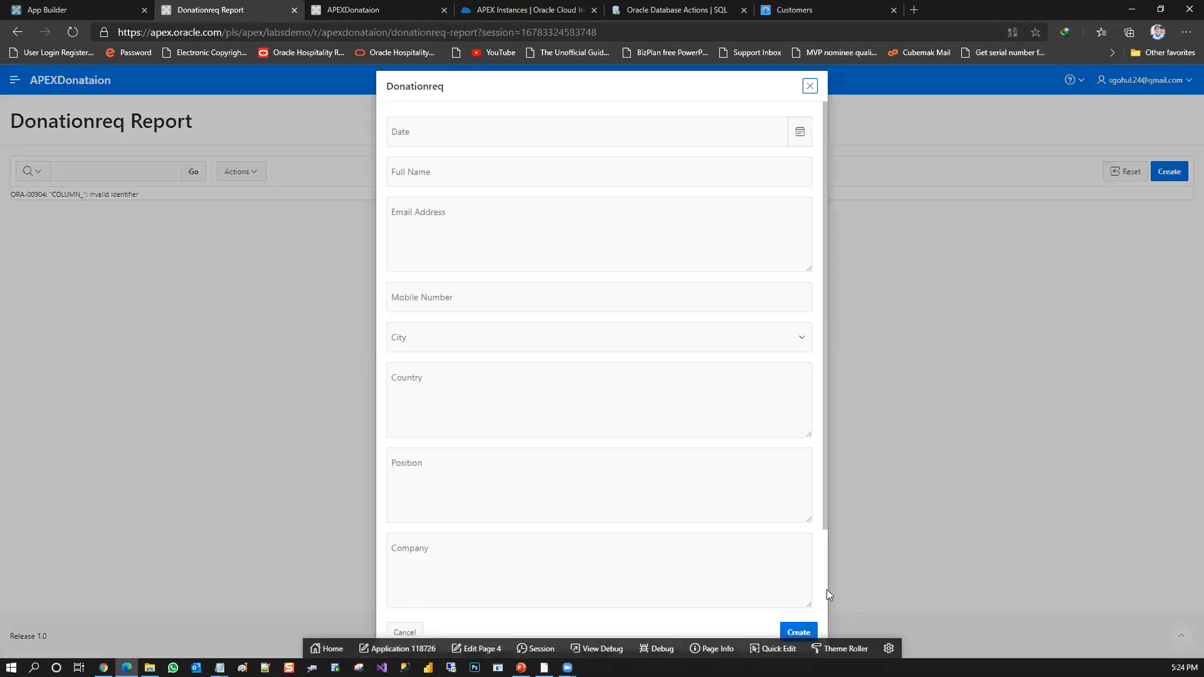
Open page 4 in Page Designer and view the SQL query behind the P4_CITY item's list of values in the Code Editor
{"action": "left_click", "coordinate": [462, 648]}
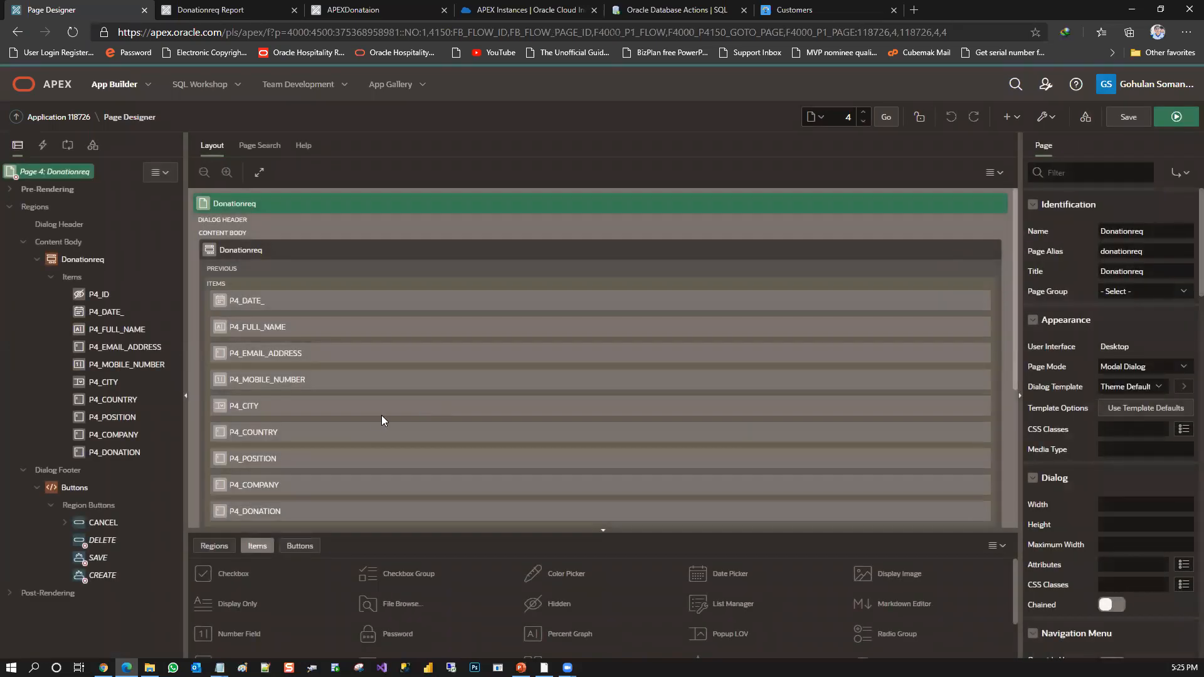
{"action": "left_click", "coordinate": [377, 409]}
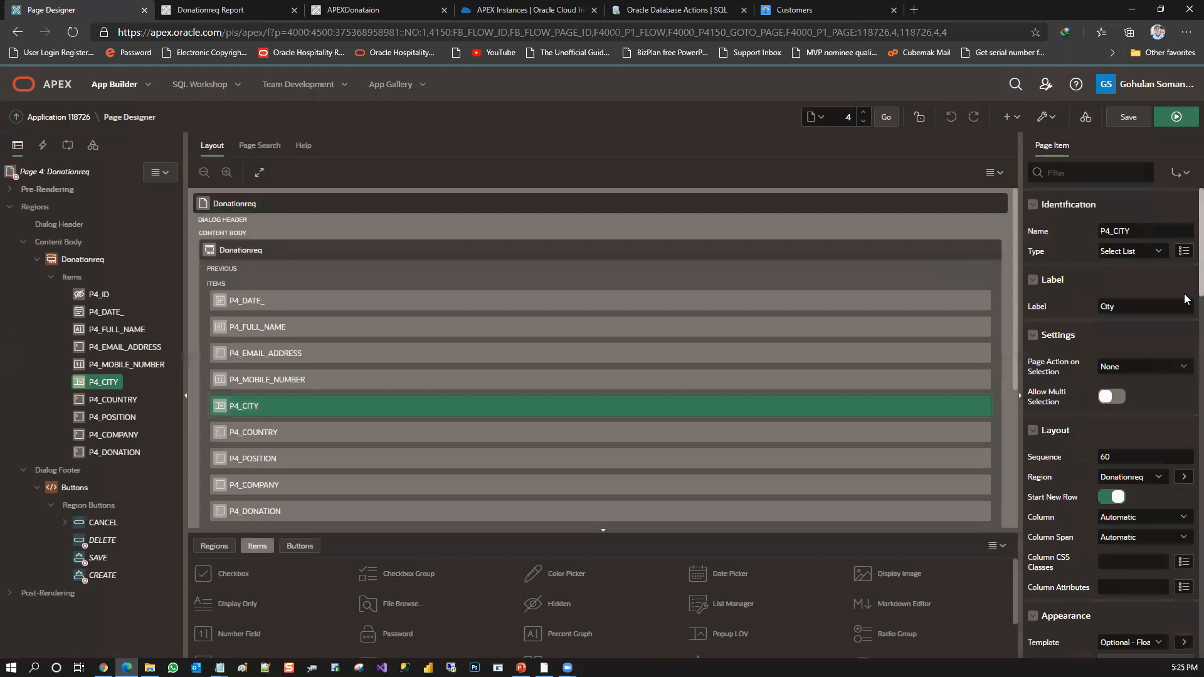
{"action": "scroll", "coordinate": [1186, 382], "scroll_direction": "down", "scroll_amount": 5}
{"action": "scroll", "coordinate": [1185, 383], "scroll_direction": "down", "scroll_amount": 3}
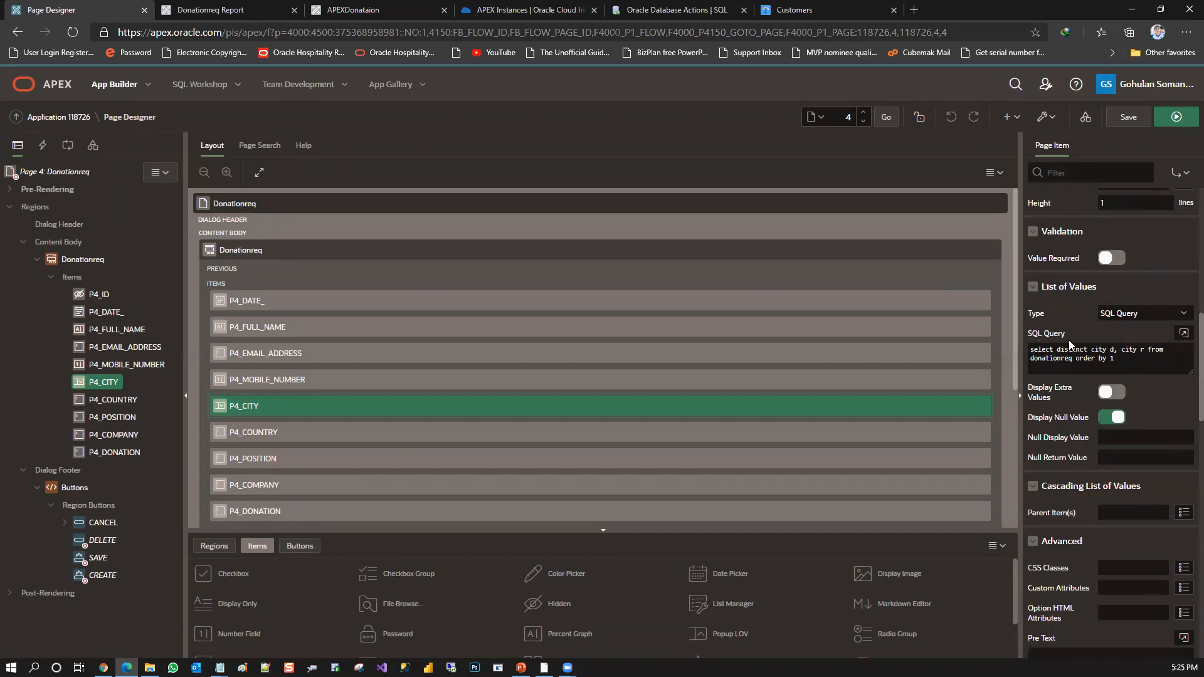
{"action": "left_click", "coordinate": [1185, 335]}
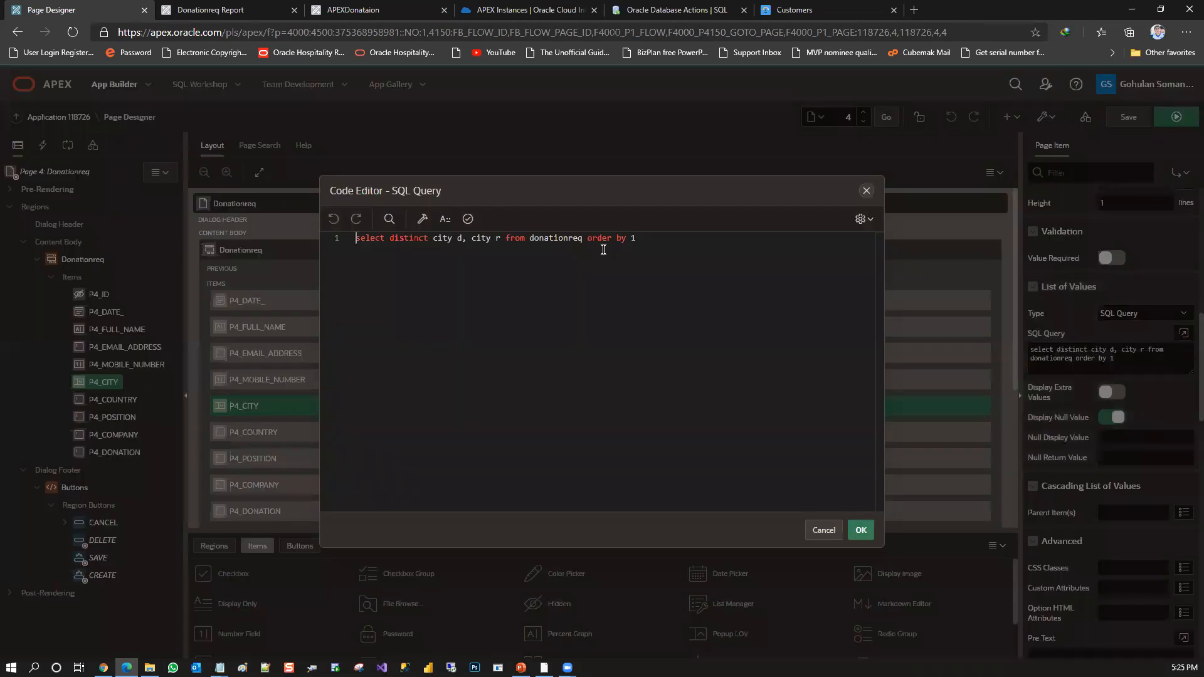
{"action": "left_click_drag", "start_coordinate": [652, 237], "coordinate": [352, 245]}
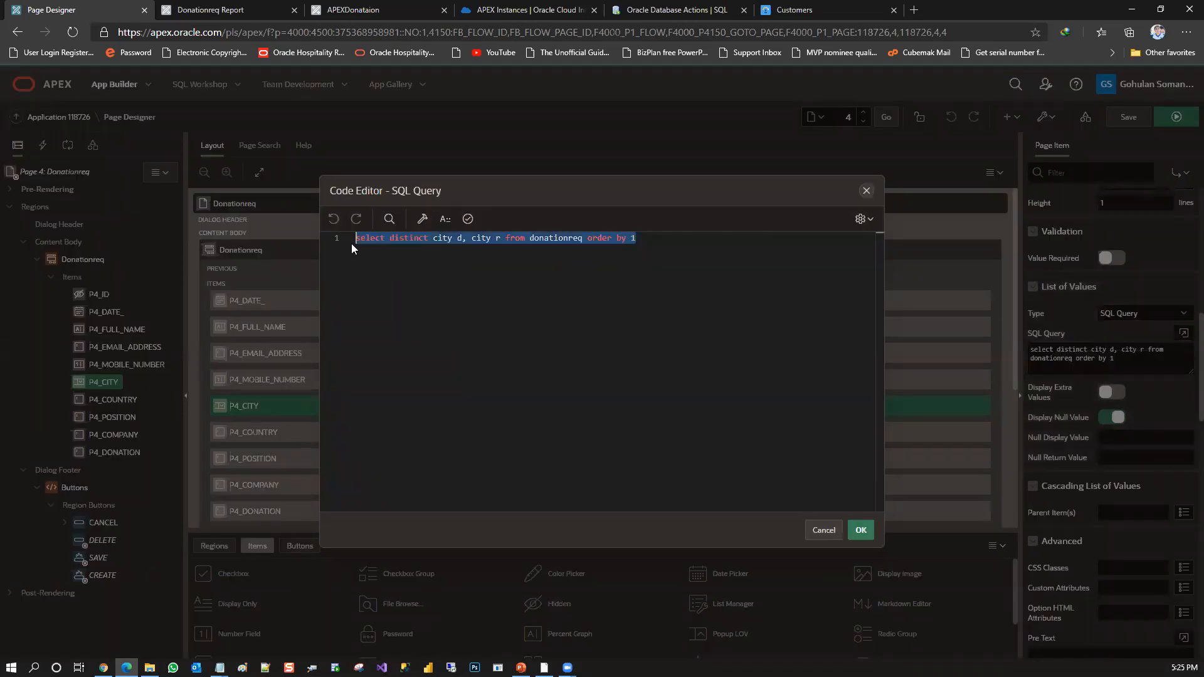
Create a new query in Query Builder on the DONATIONREQ table, selecting the CITY column, and review its generated SQL
{"action": "left_click", "coordinate": [421, 218]}
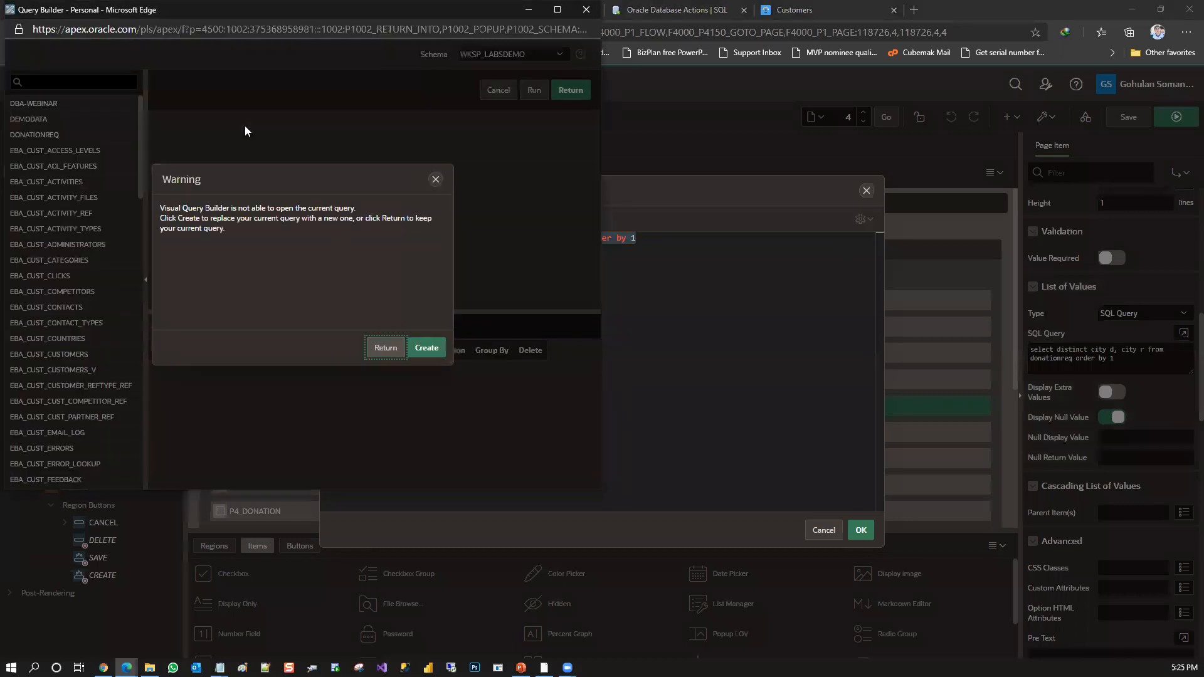
{"action": "left_click", "coordinate": [426, 348]}
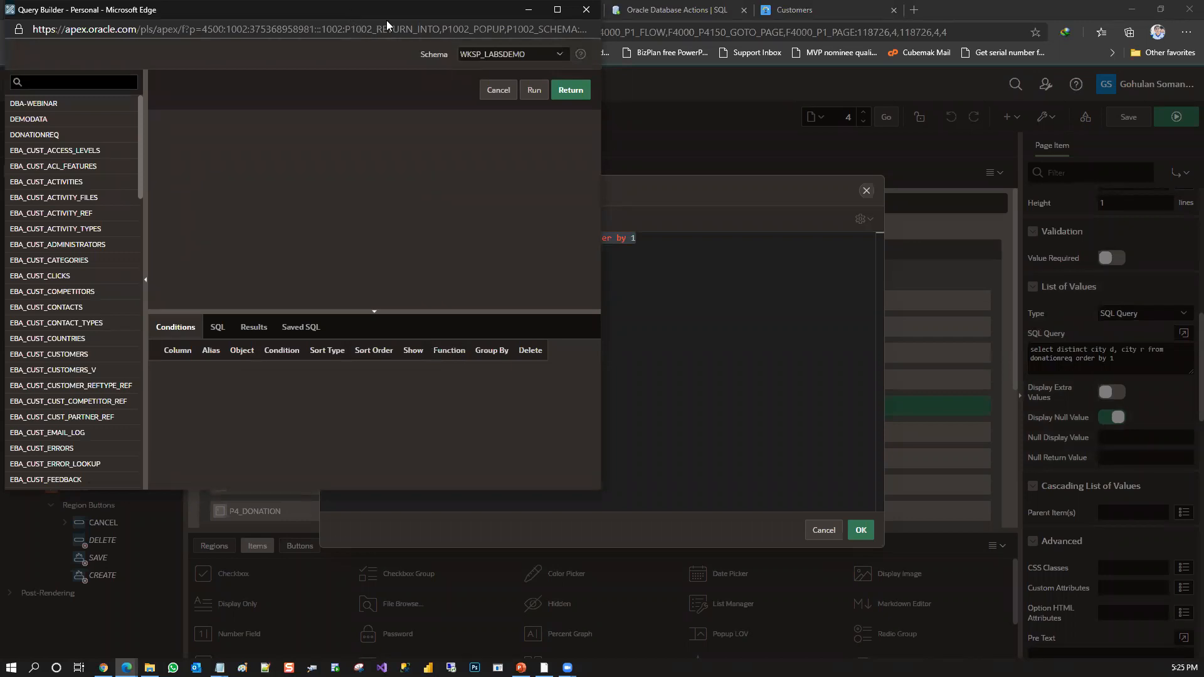
{"action": "left_click_drag", "start_coordinate": [386, 20], "coordinate": [979, 130]}
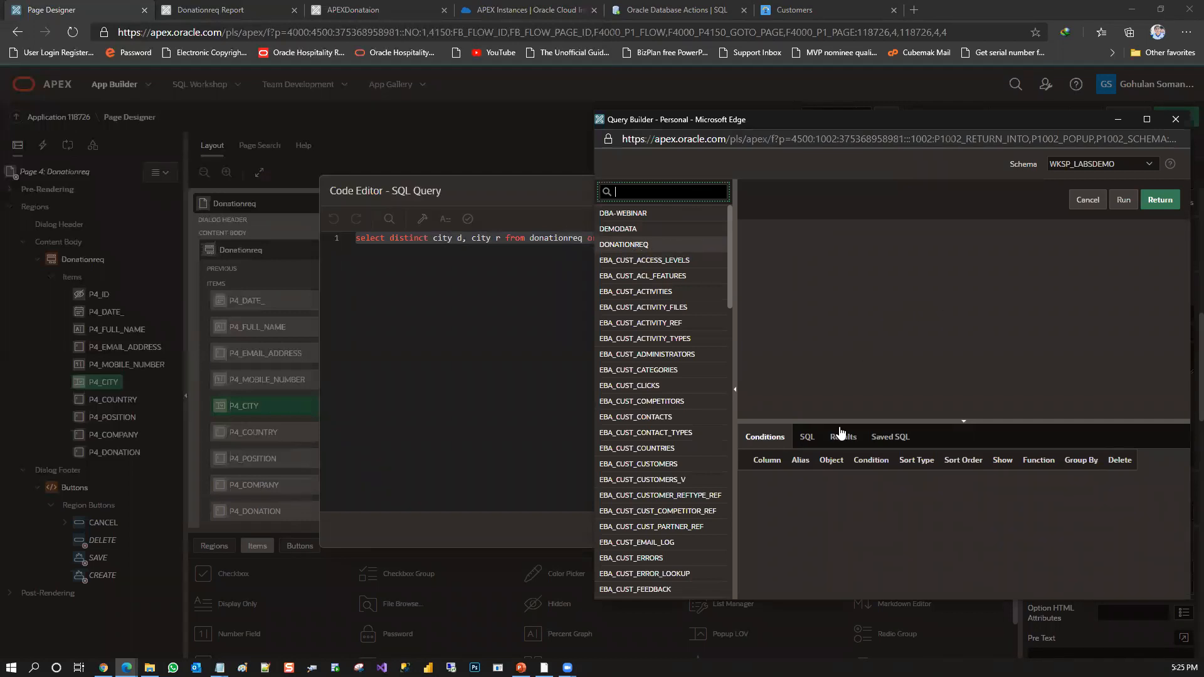
{"action": "left_click", "coordinate": [806, 439]}
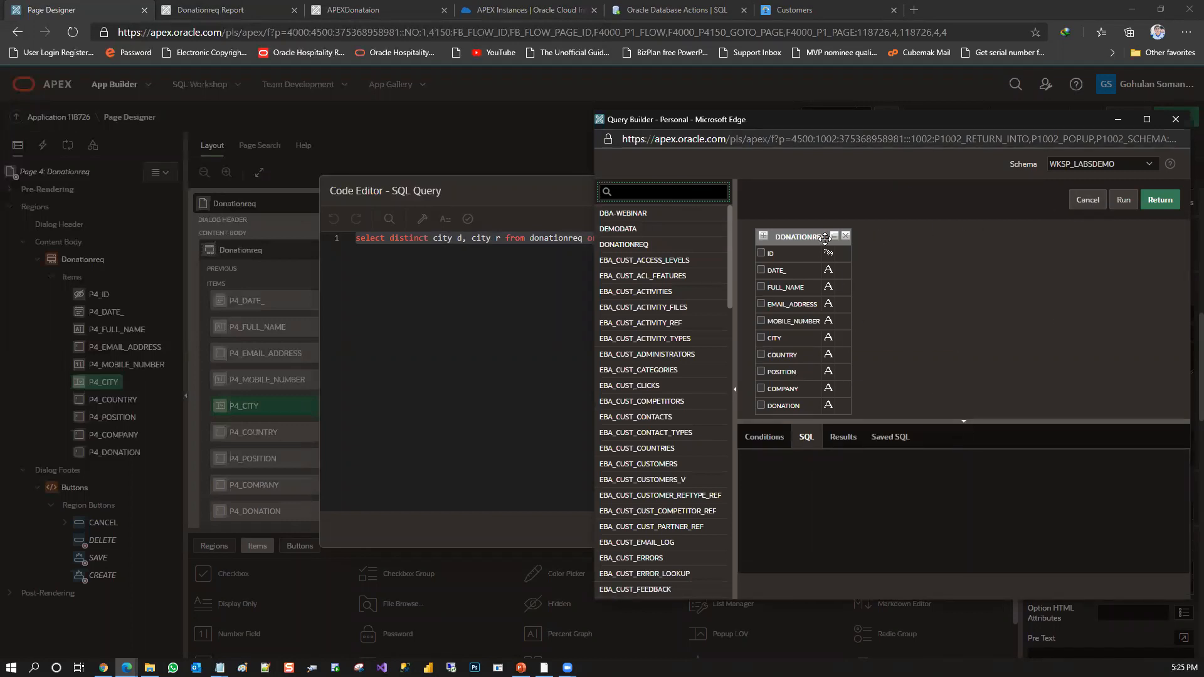
{"action": "left_click", "coordinate": [761, 338]}
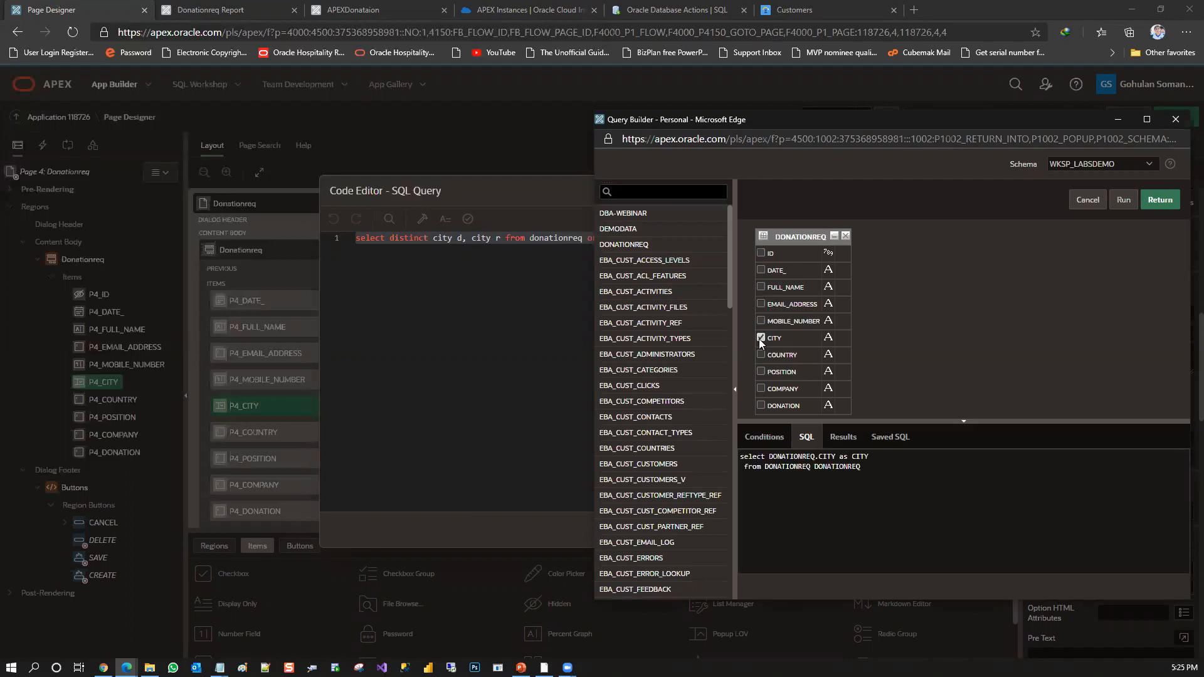
{"action": "left_click_drag", "start_coordinate": [863, 467], "coordinate": [743, 455]}
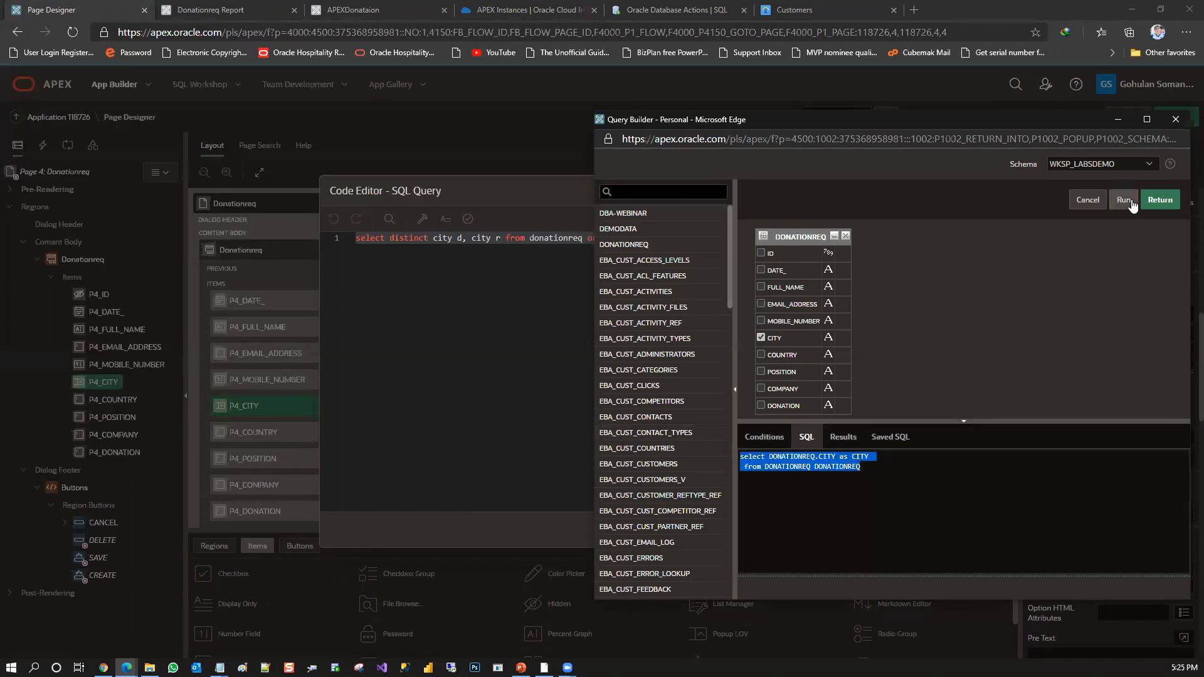
Run the CITY query to view its results, and close Query Builder and the Code Editor without returning the query
{"action": "right_click", "coordinate": [1123, 202]}
{"action": "left_click", "coordinate": [974, 212]}
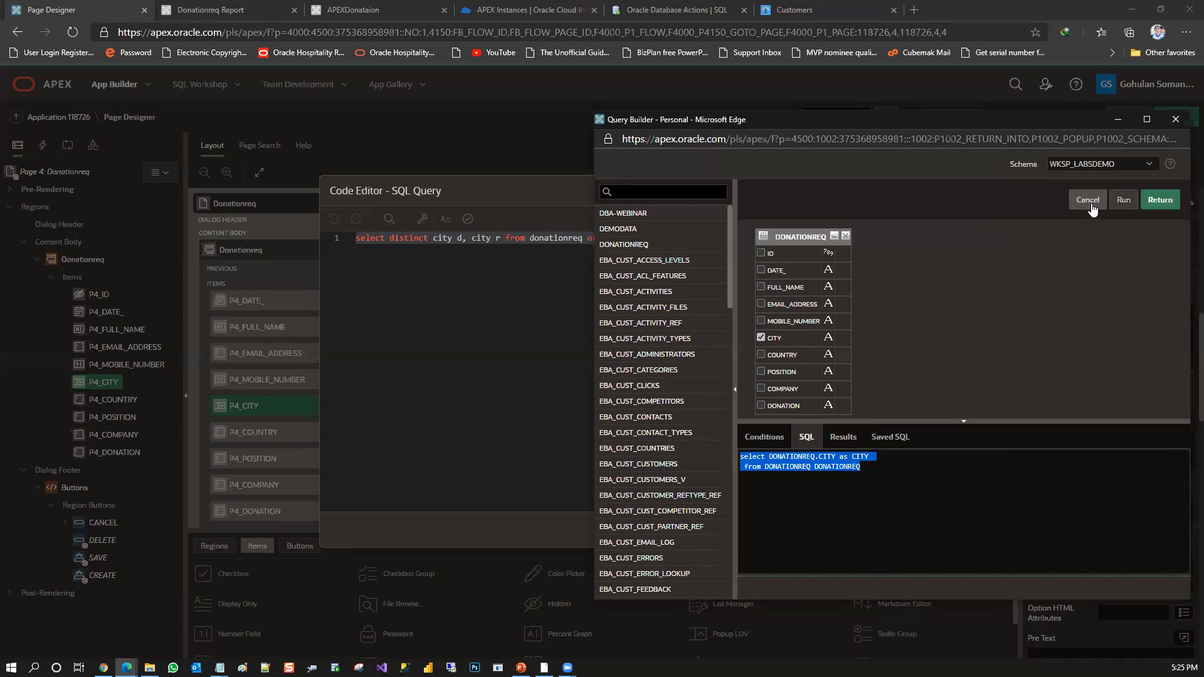
{"action": "left_click", "coordinate": [1124, 200]}
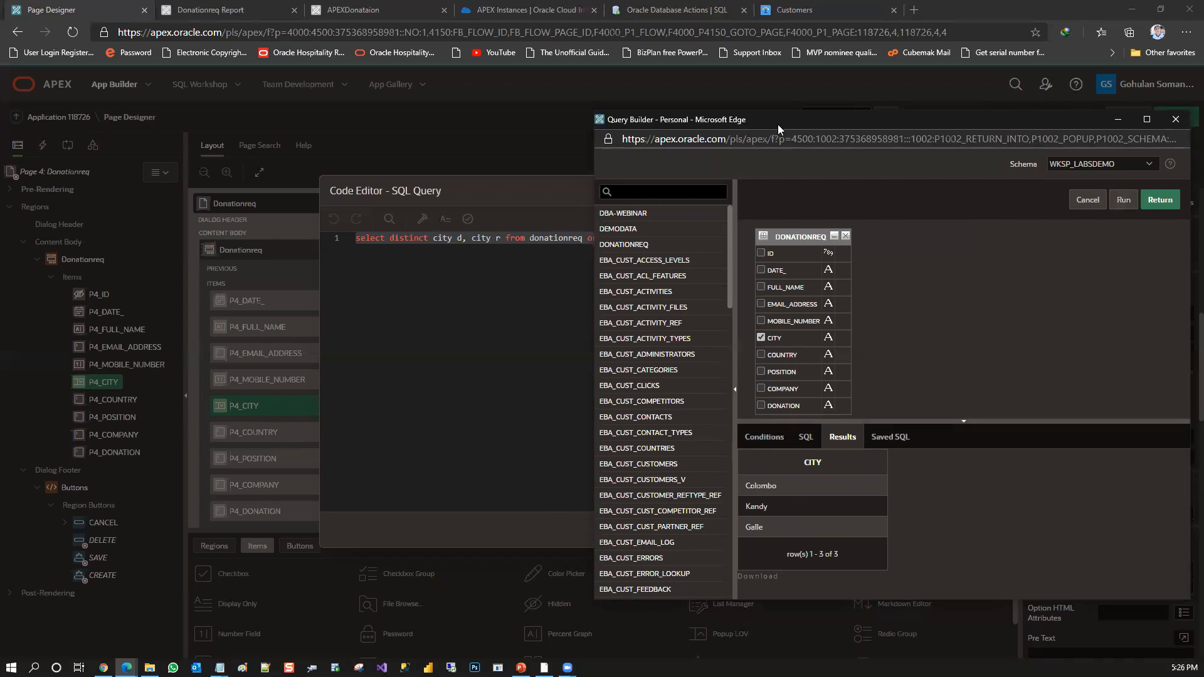
{"action": "left_click_drag", "start_coordinate": [731, 118], "coordinate": [401, 120]}
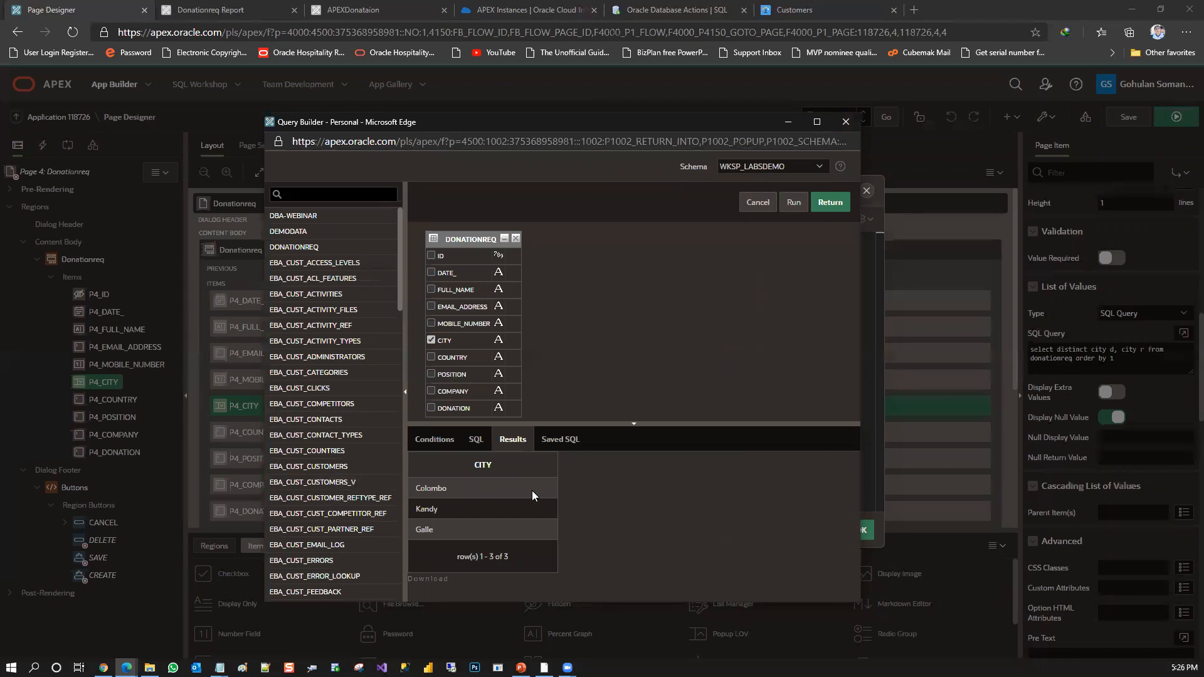
{"action": "left_click", "coordinate": [846, 121]}
{"action": "left_click", "coordinate": [863, 192]}
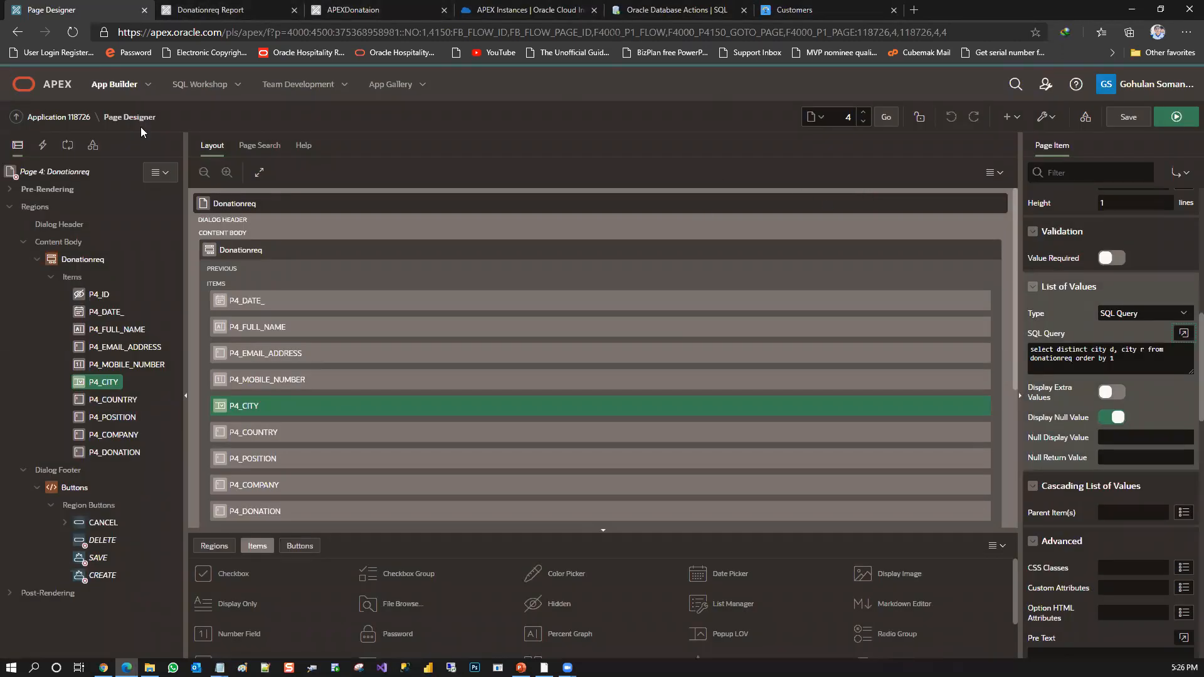
Run APEXDonataion from its application home, and view the Home page's navigation menu, address and account options
{"action": "left_click", "coordinate": [83, 119]}
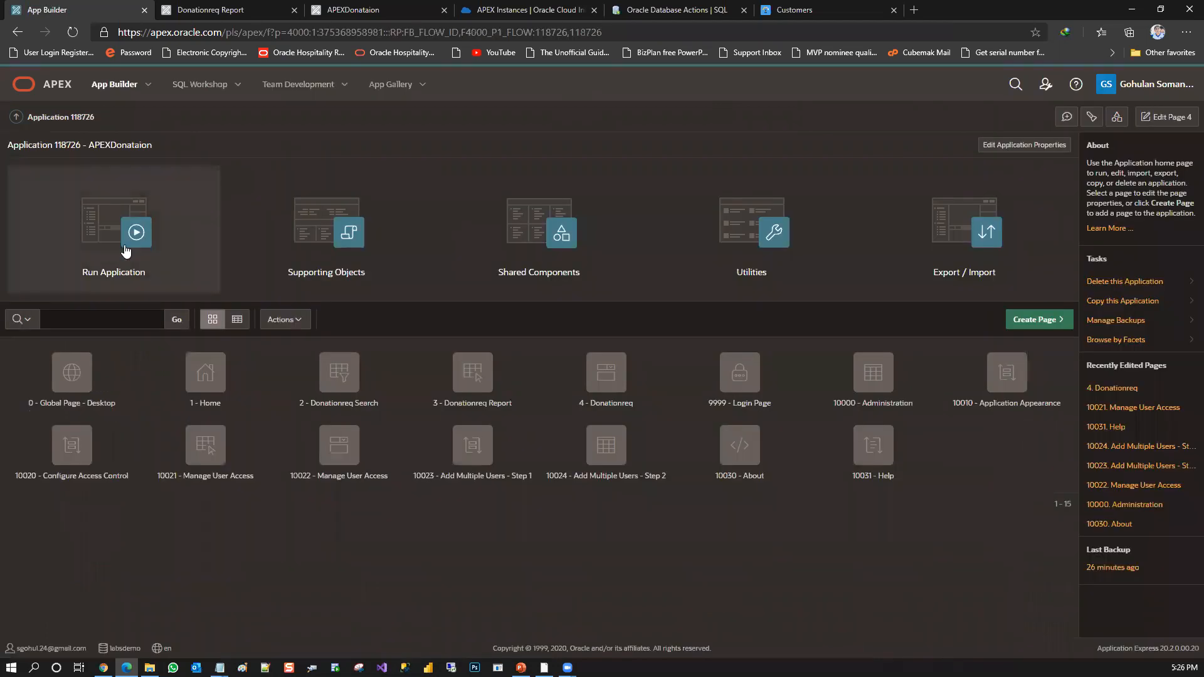
{"action": "left_click", "coordinate": [128, 246]}
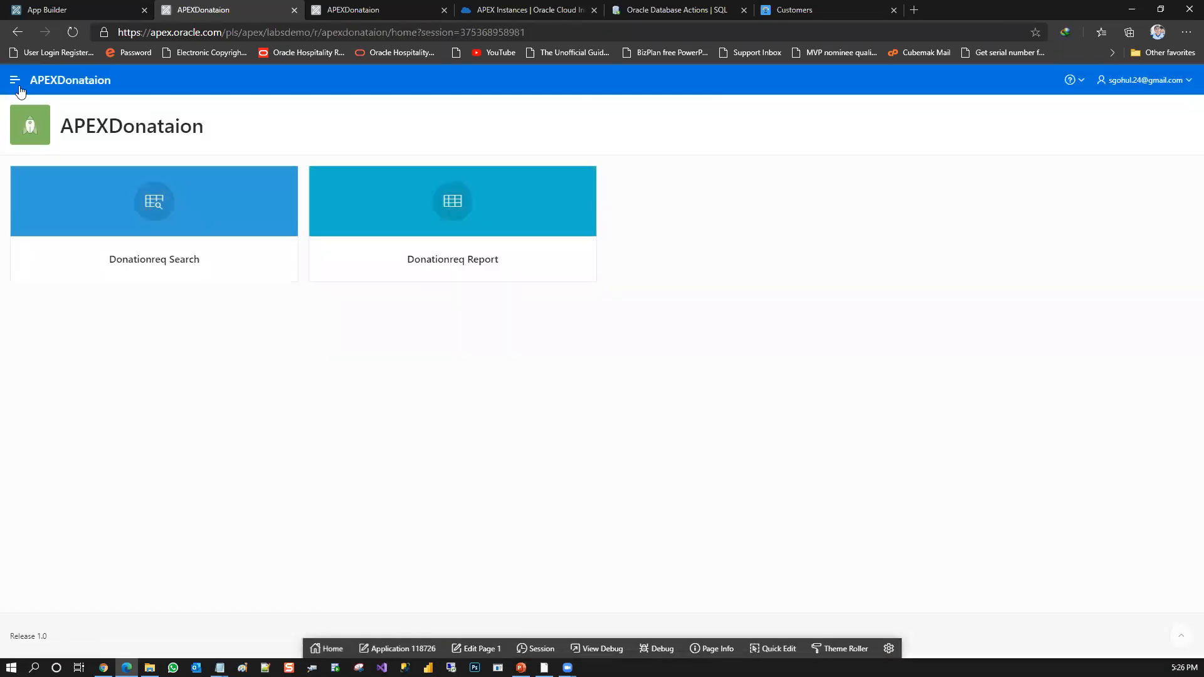
{"action": "left_click", "coordinate": [21, 83]}
{"action": "left_click", "coordinate": [42, 112]}
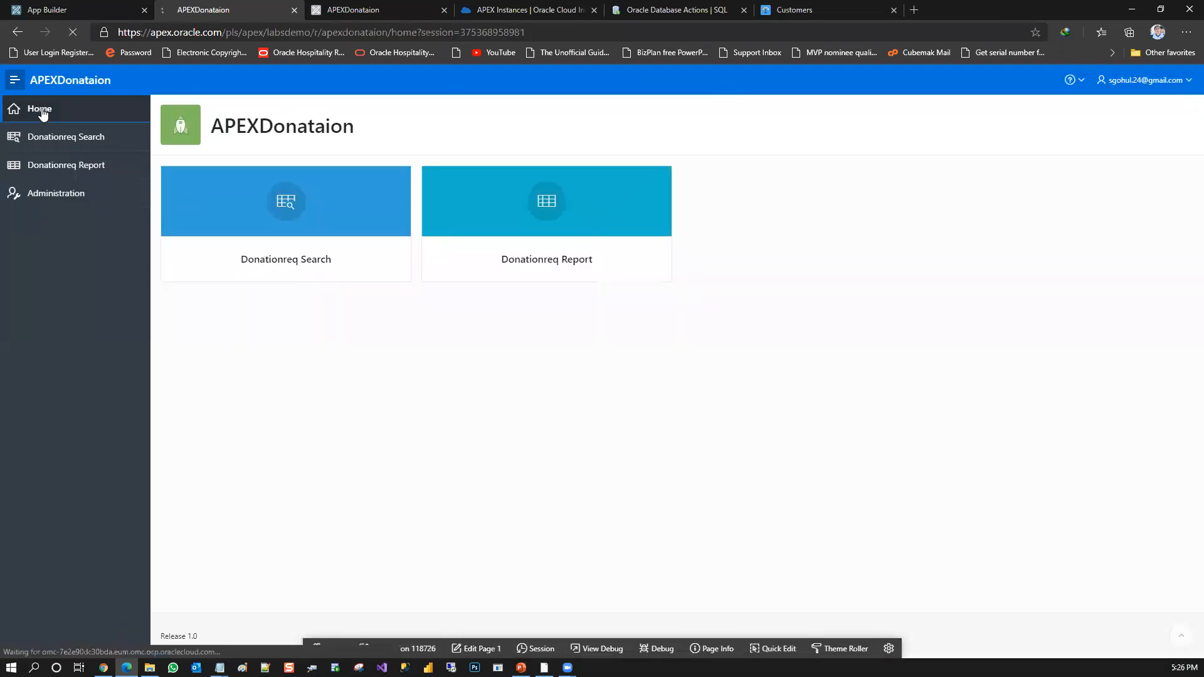
{"action": "left_click", "coordinate": [245, 34]}
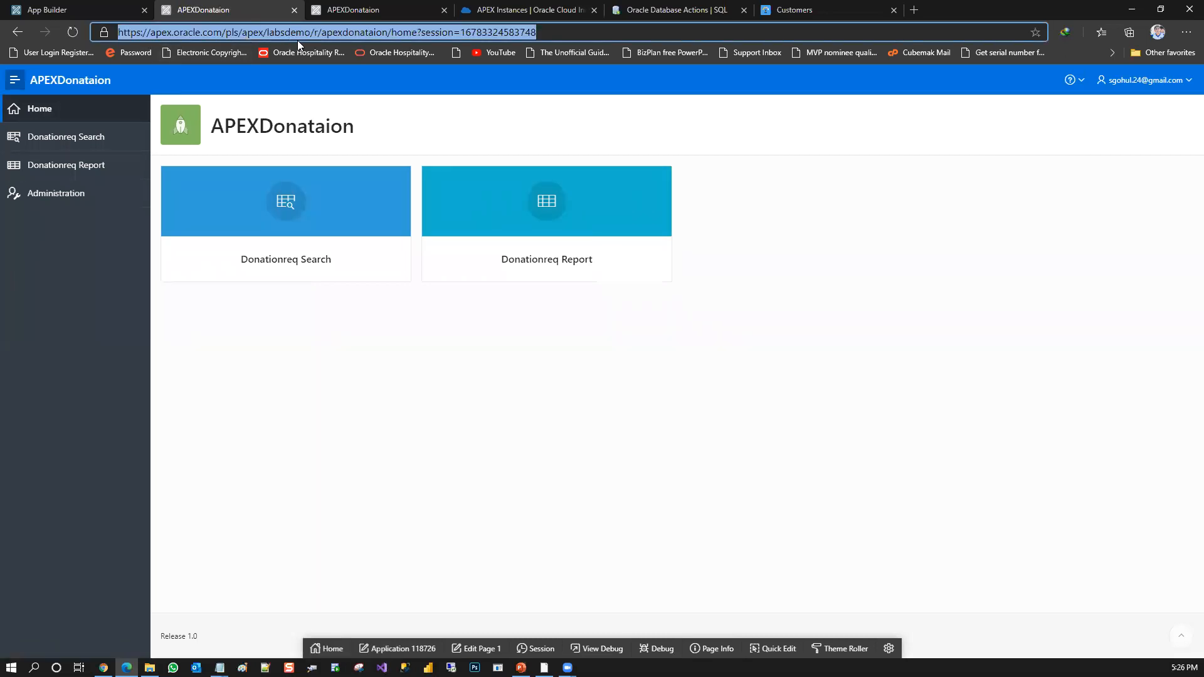
{"action": "left_click", "coordinate": [1156, 80]}
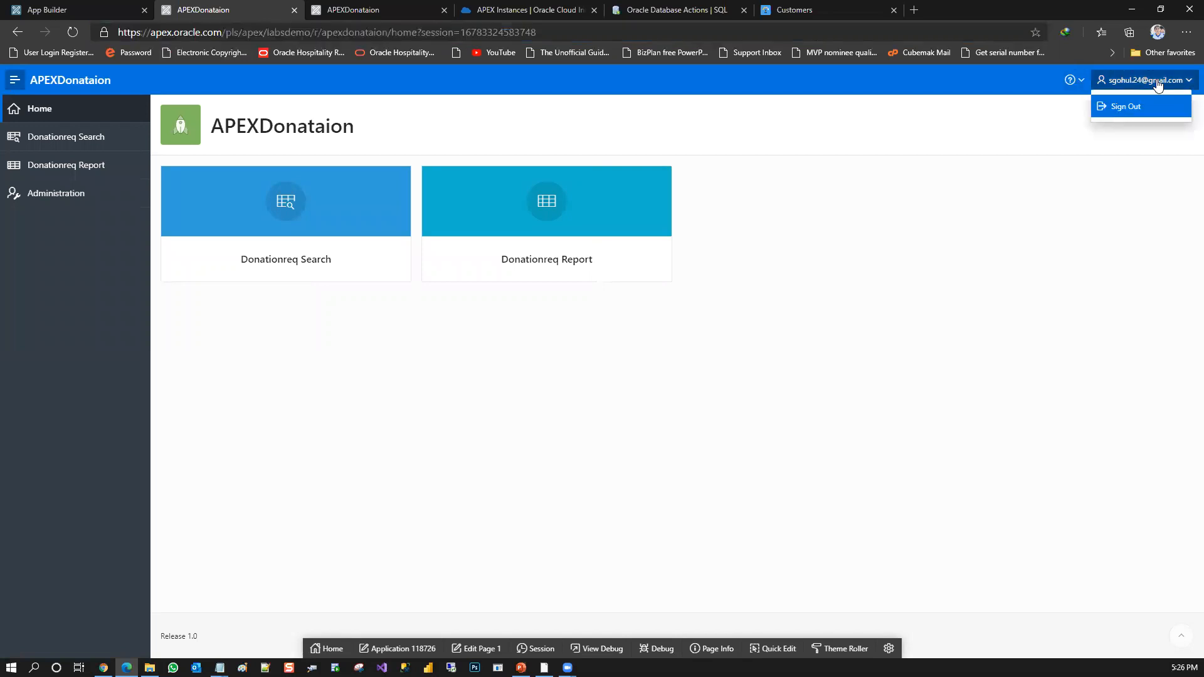
Go back to App Builder and open a blank Create User form from the workspace administration's Manage Users and Groups
{"action": "left_click", "coordinate": [41, 9]}
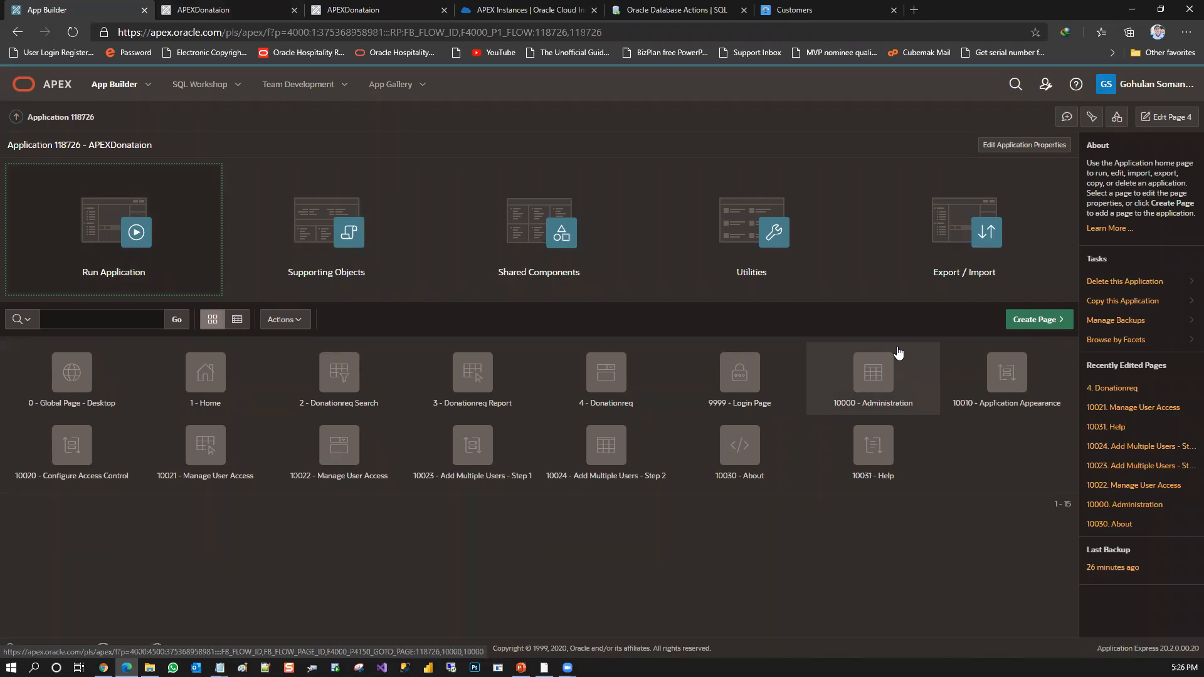
{"action": "left_click", "coordinate": [1045, 86]}
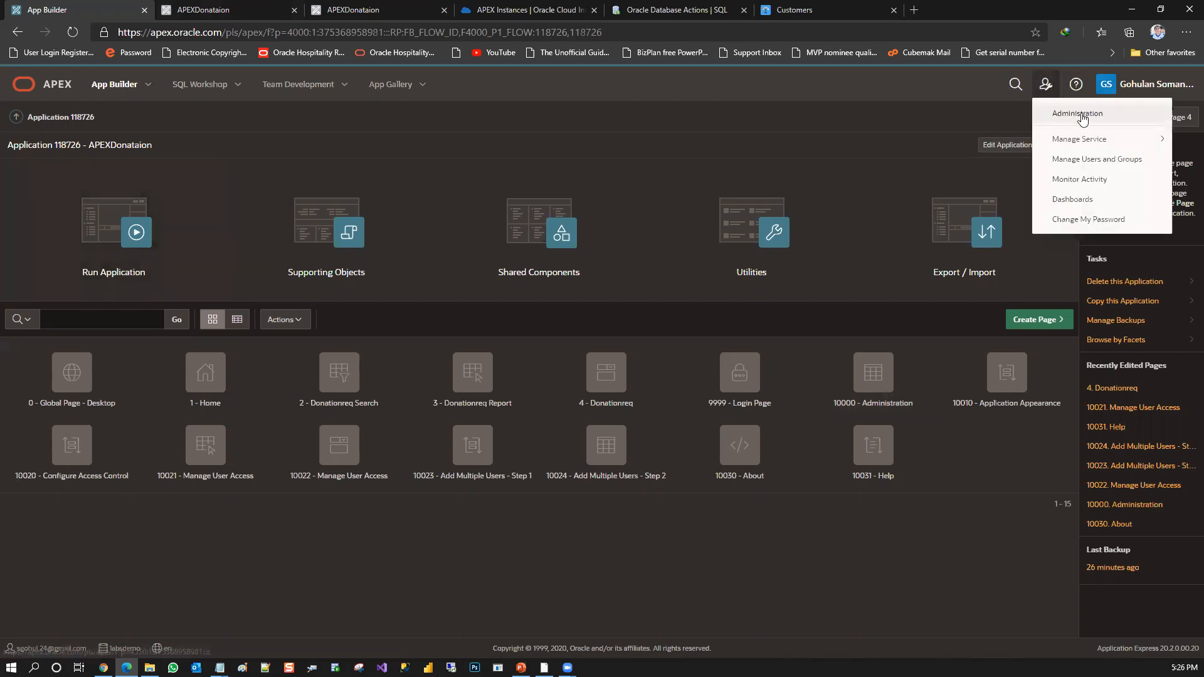
{"action": "left_click", "coordinate": [1058, 114]}
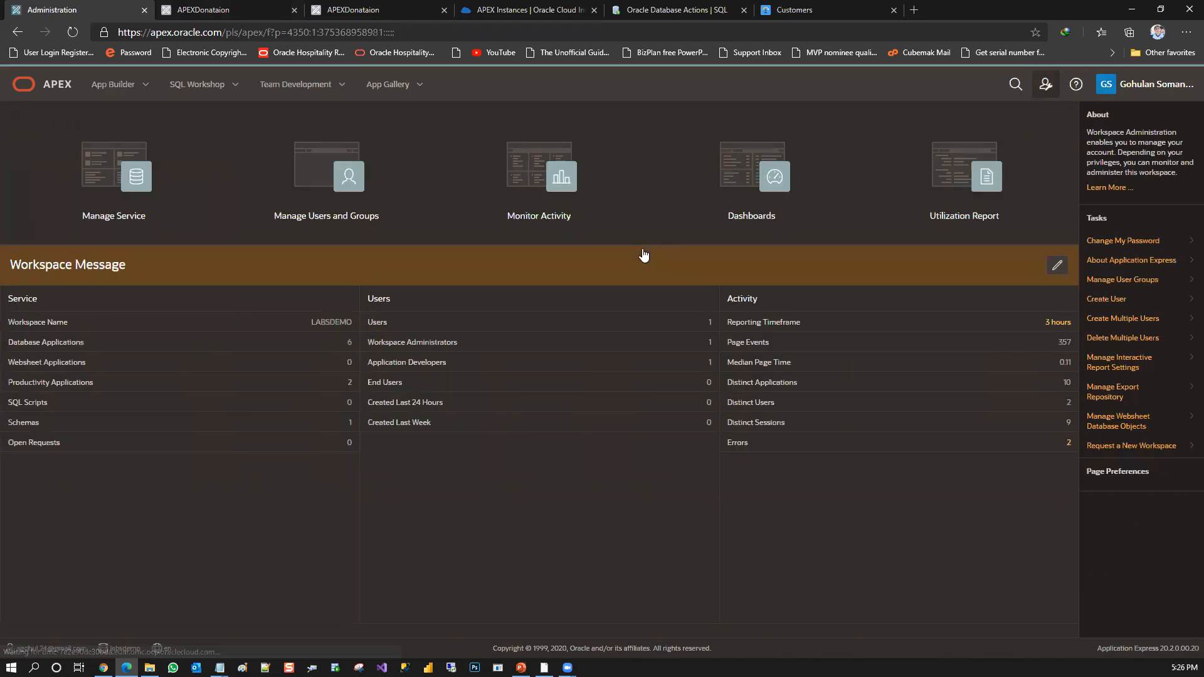
{"action": "left_click", "coordinate": [374, 205]}
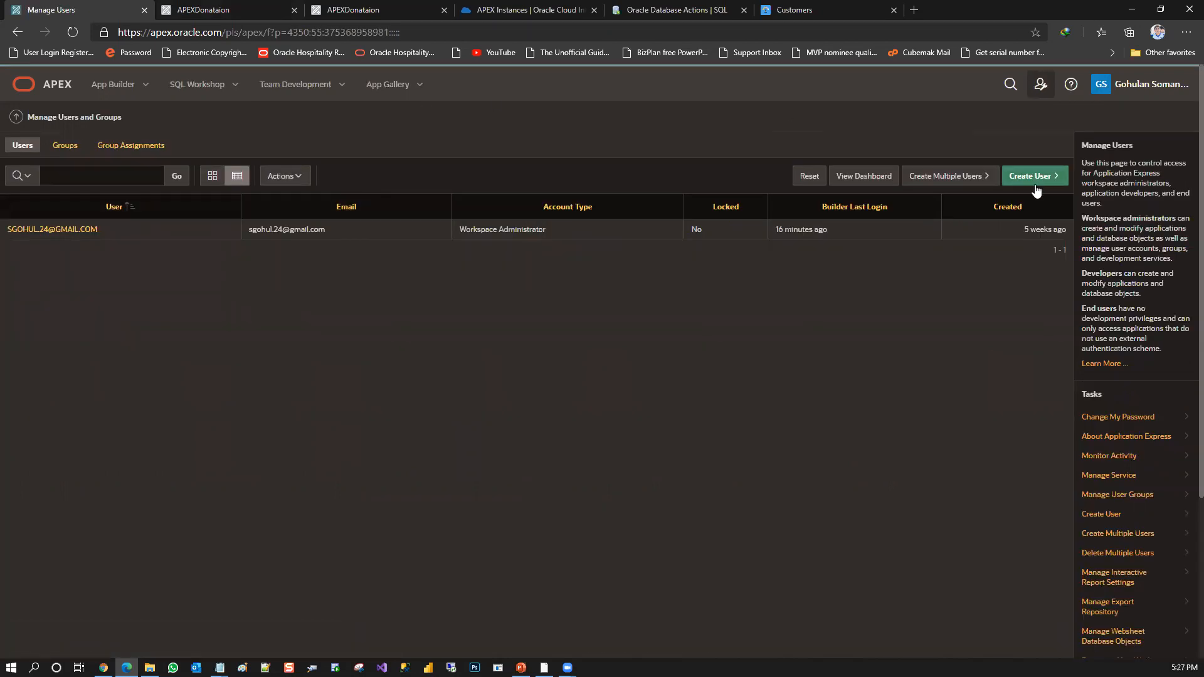
{"action": "left_click", "coordinate": [1033, 184]}
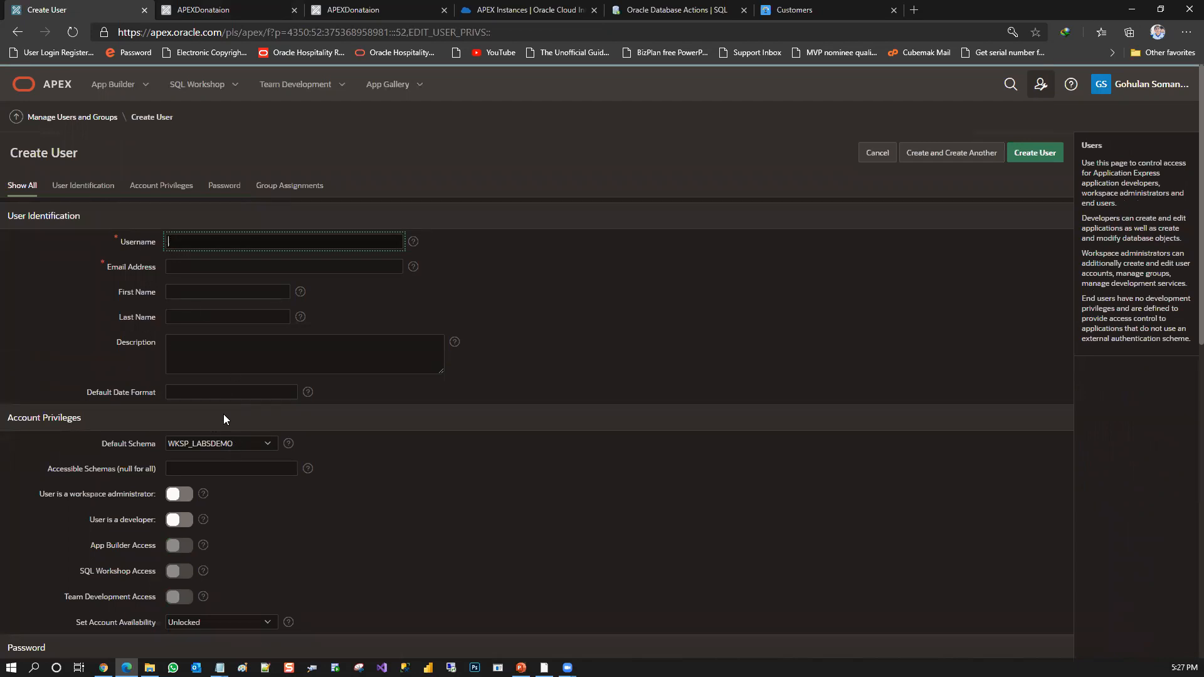
Examine the User Identification and Account Privileges sections of the Create User form, and return to showing all sections
{"action": "left_click", "coordinate": [94, 187]}
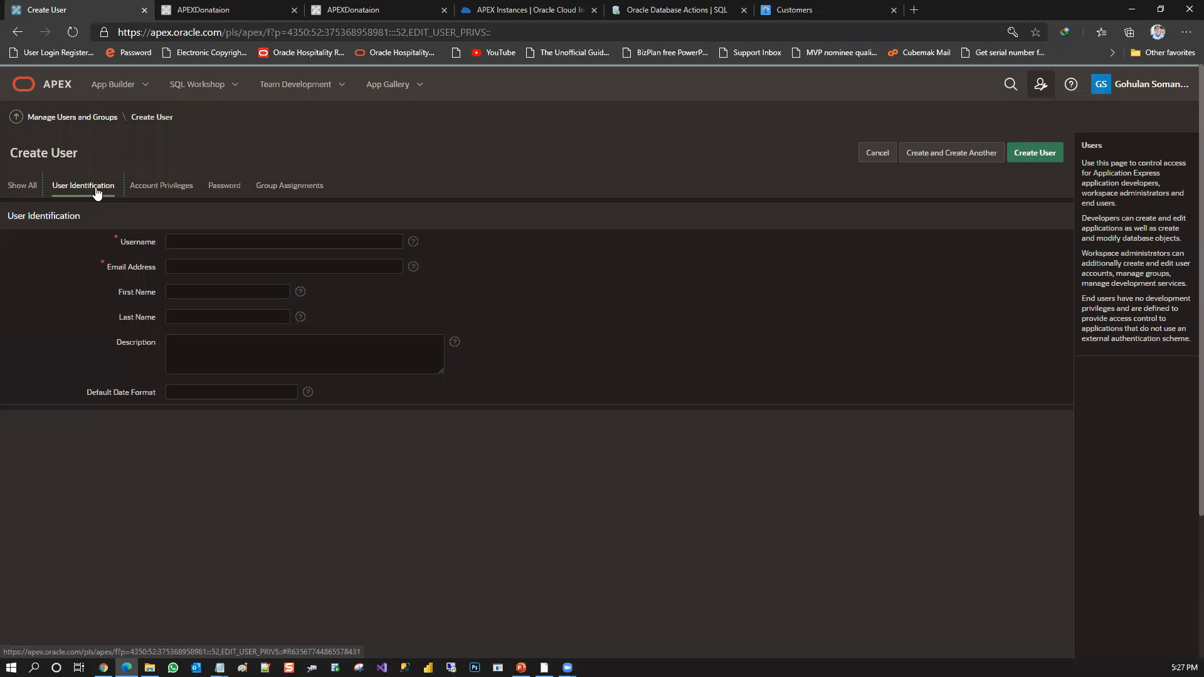
{"action": "left_click", "coordinate": [145, 190]}
{"action": "left_click", "coordinate": [25, 187]}
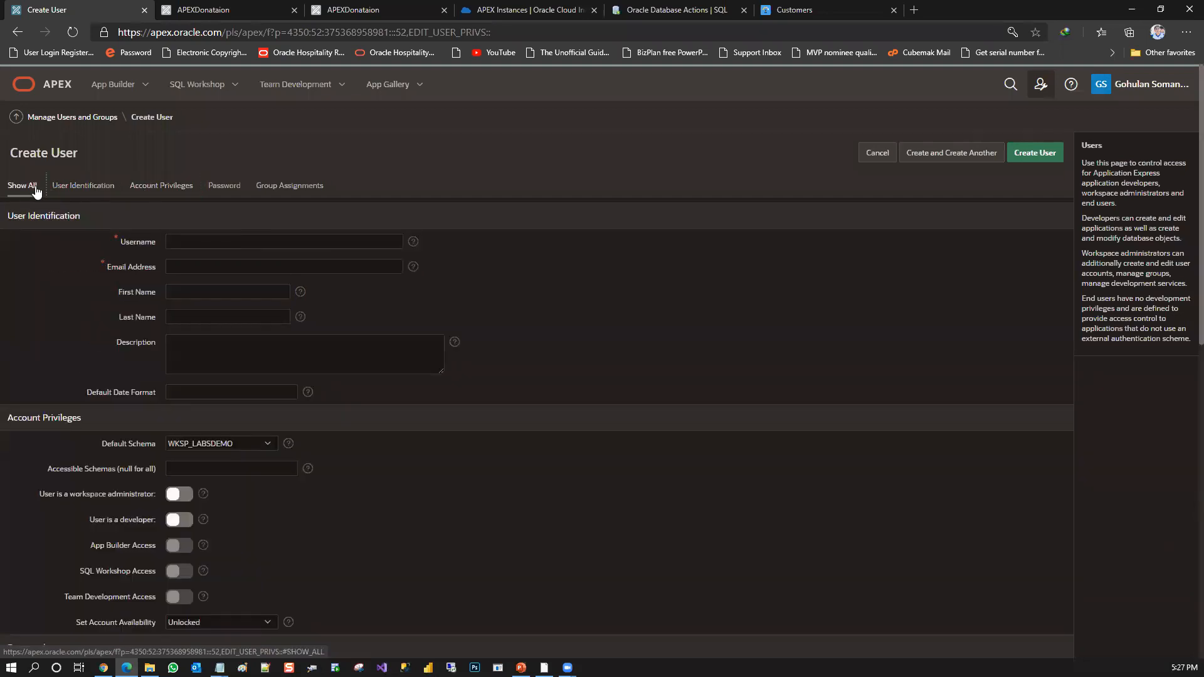
{"action": "left_click", "coordinate": [176, 191]}
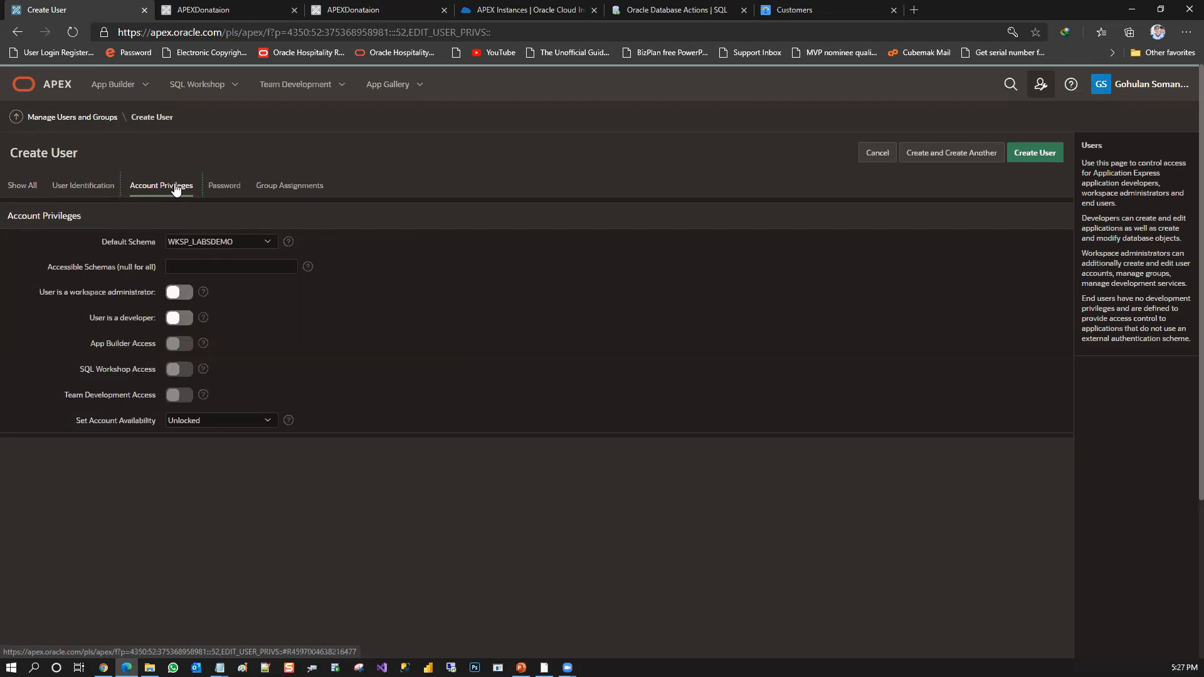
{"action": "left_click", "coordinate": [96, 186]}
{"action": "left_click", "coordinate": [36, 185]}
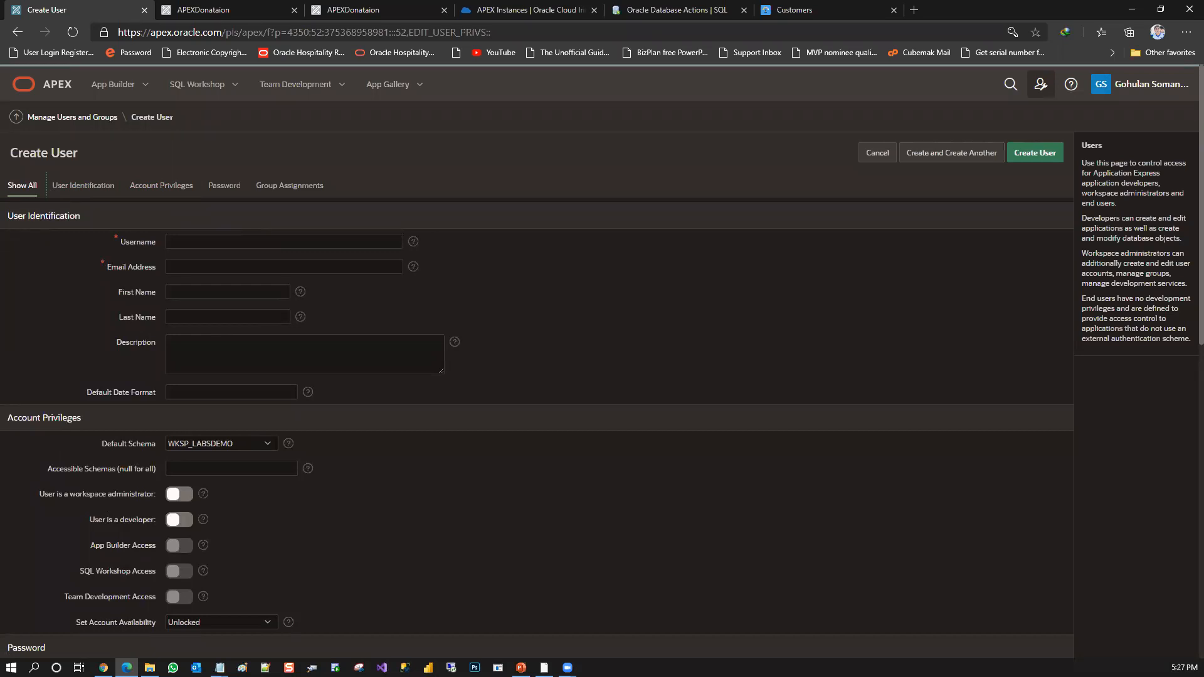
Open APEXDonataion's page 10000 Administration in Page Designer, look through the page utilities, and return to the application home
{"action": "left_click", "coordinate": [116, 89]}
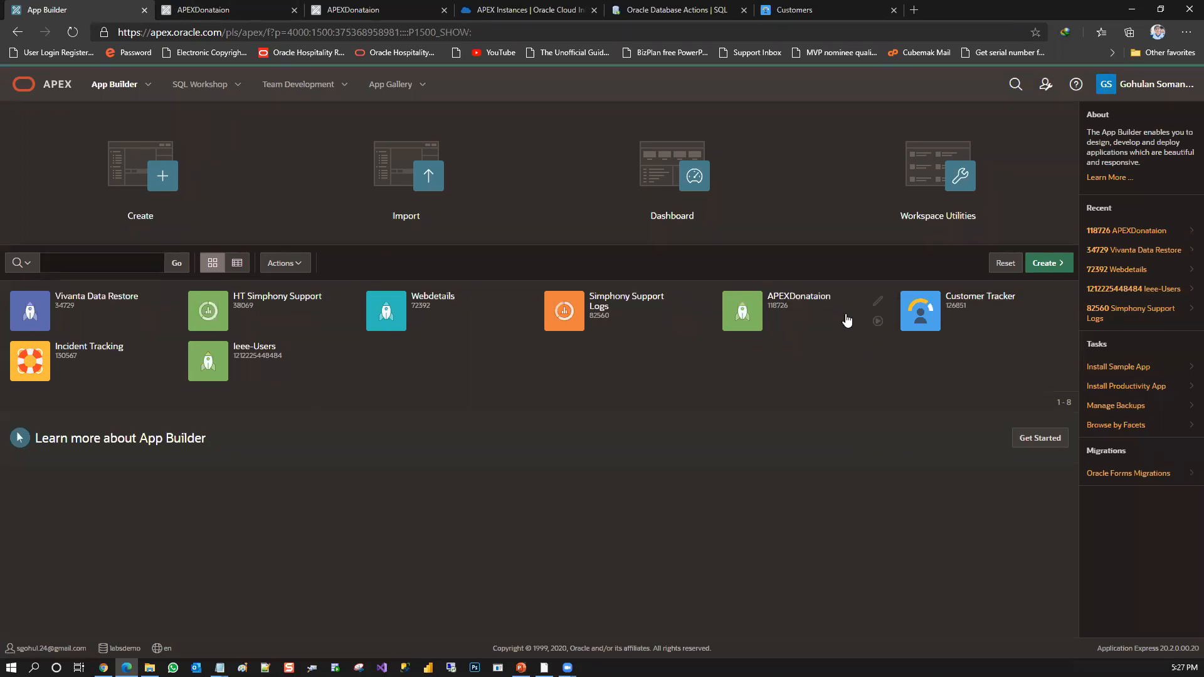
{"action": "left_click", "coordinate": [817, 297]}
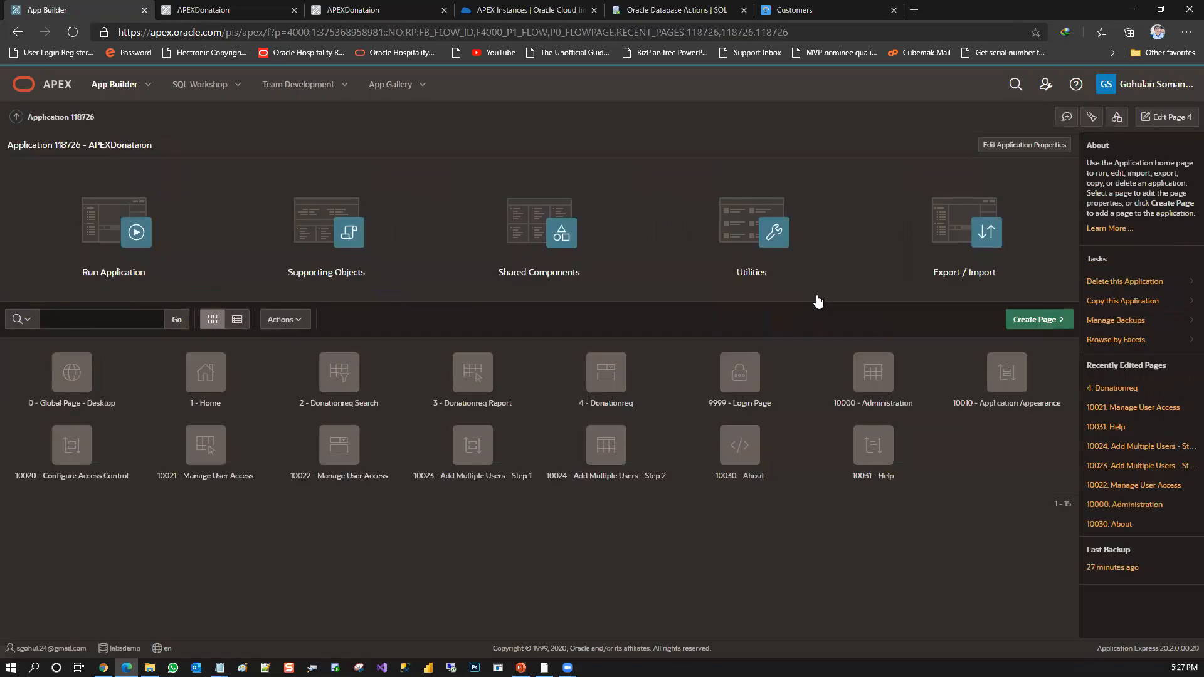
{"action": "left_click", "coordinate": [886, 368]}
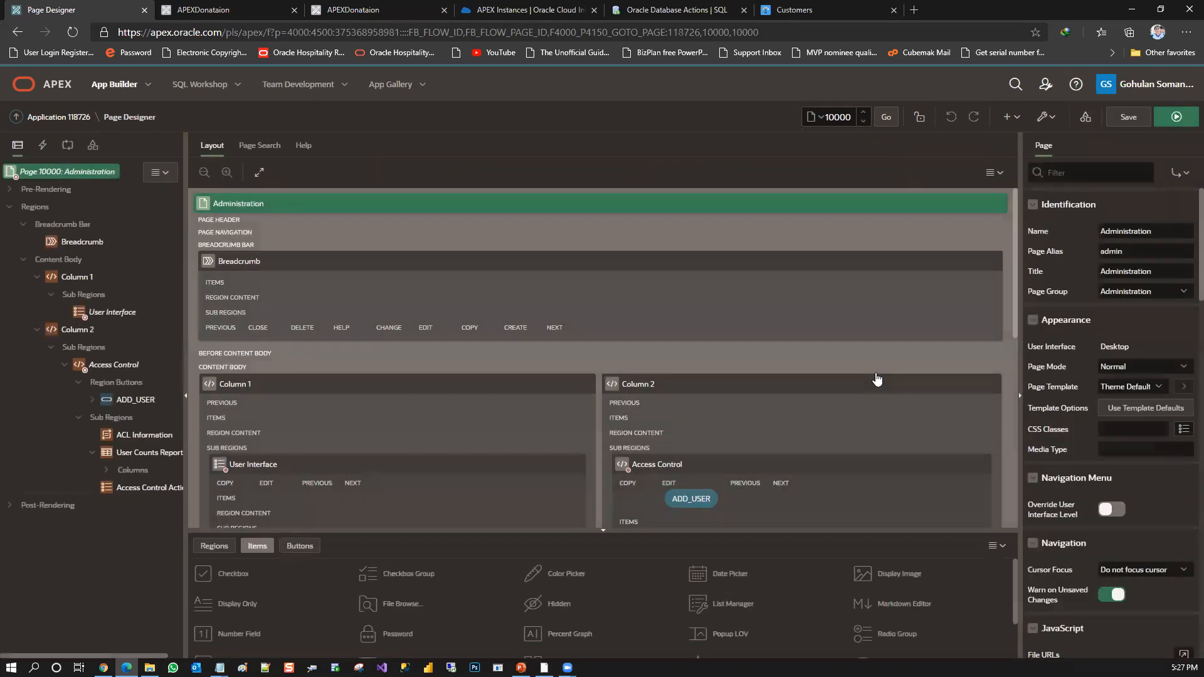
{"action": "left_click", "coordinate": [1044, 118]}
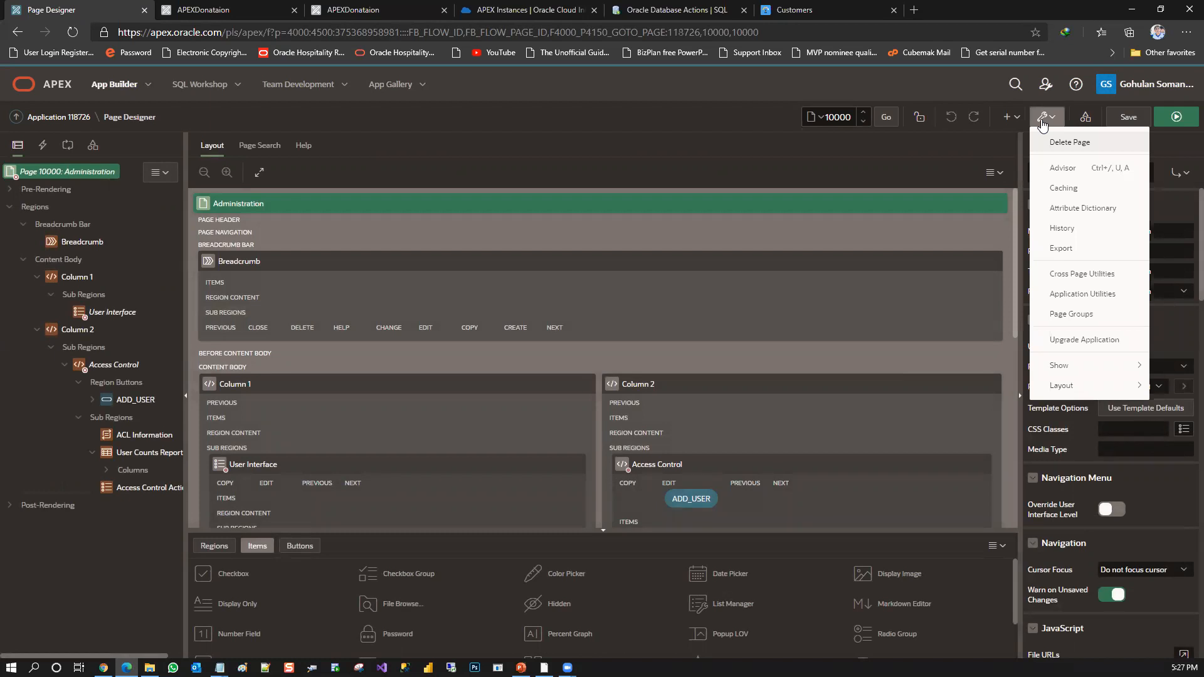
{"action": "left_click", "coordinate": [1043, 124]}
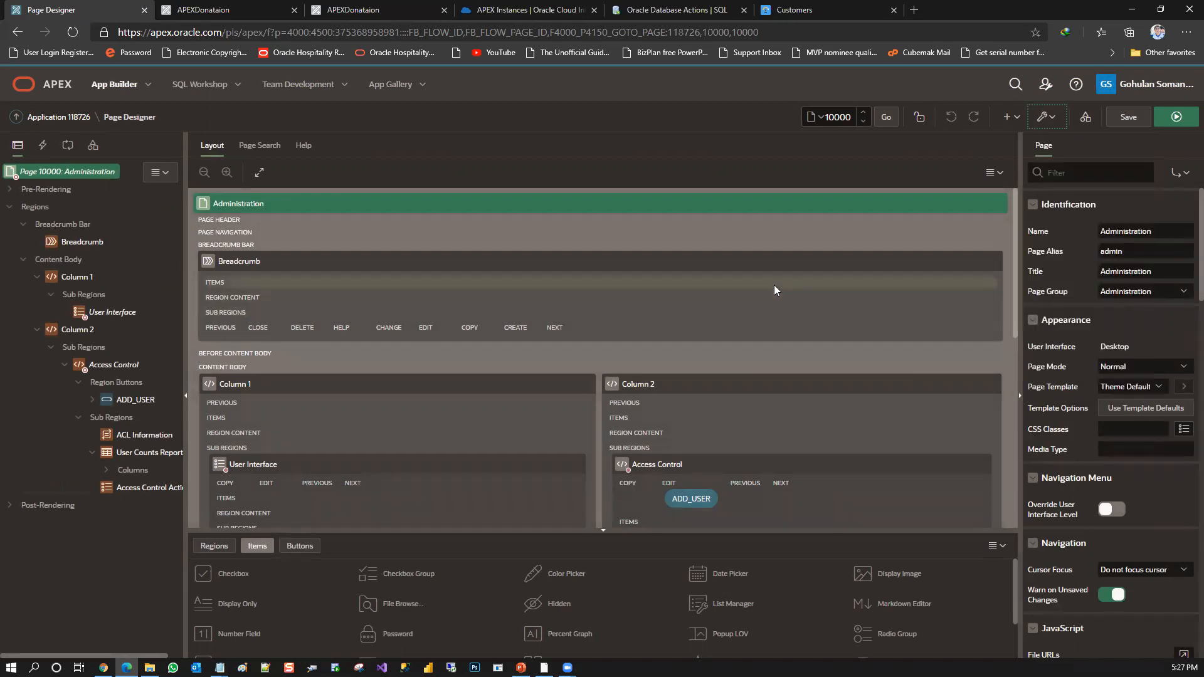
{"action": "left_click", "coordinate": [58, 117]}
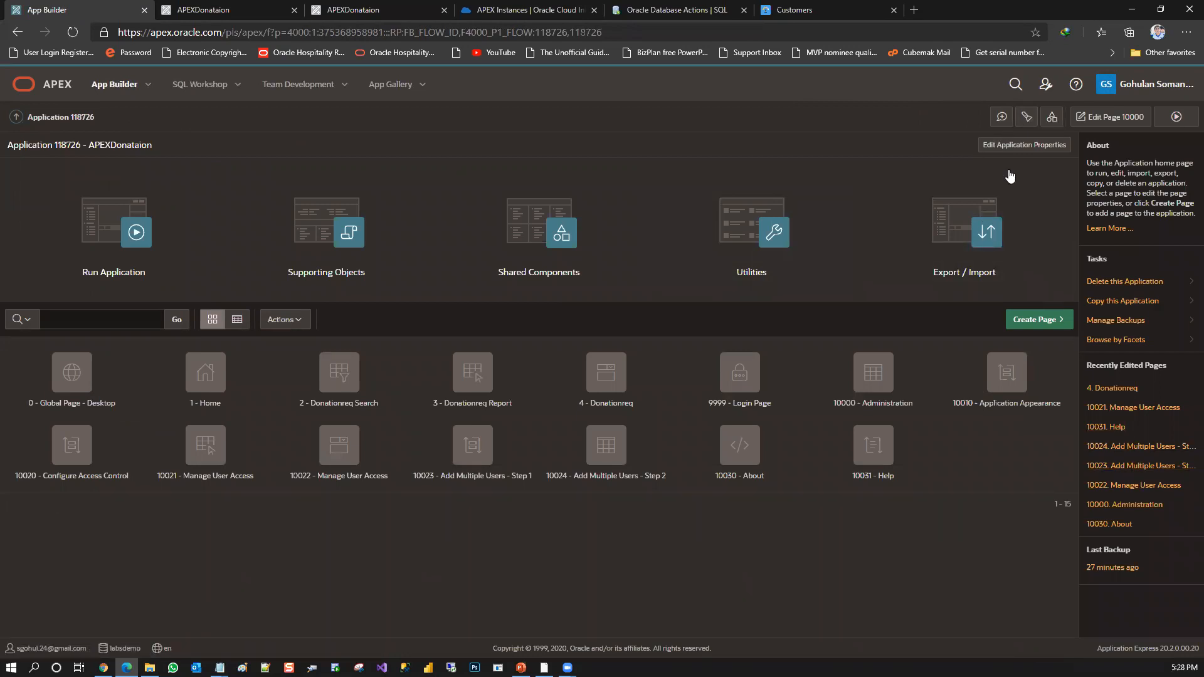
View the workspace Administration overview and open Manage Users and Groups
{"action": "left_click", "coordinate": [1044, 85]}
{"action": "mouse_move", "coordinate": [1094, 144]}
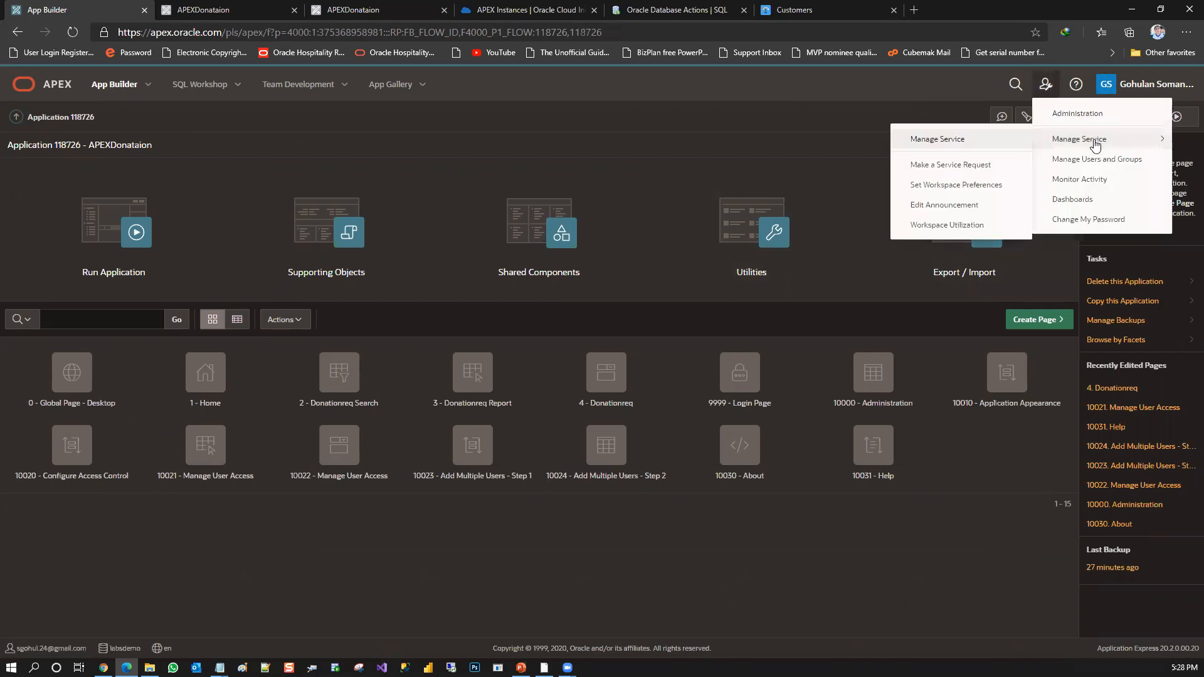
{"action": "left_click", "coordinate": [1091, 114]}
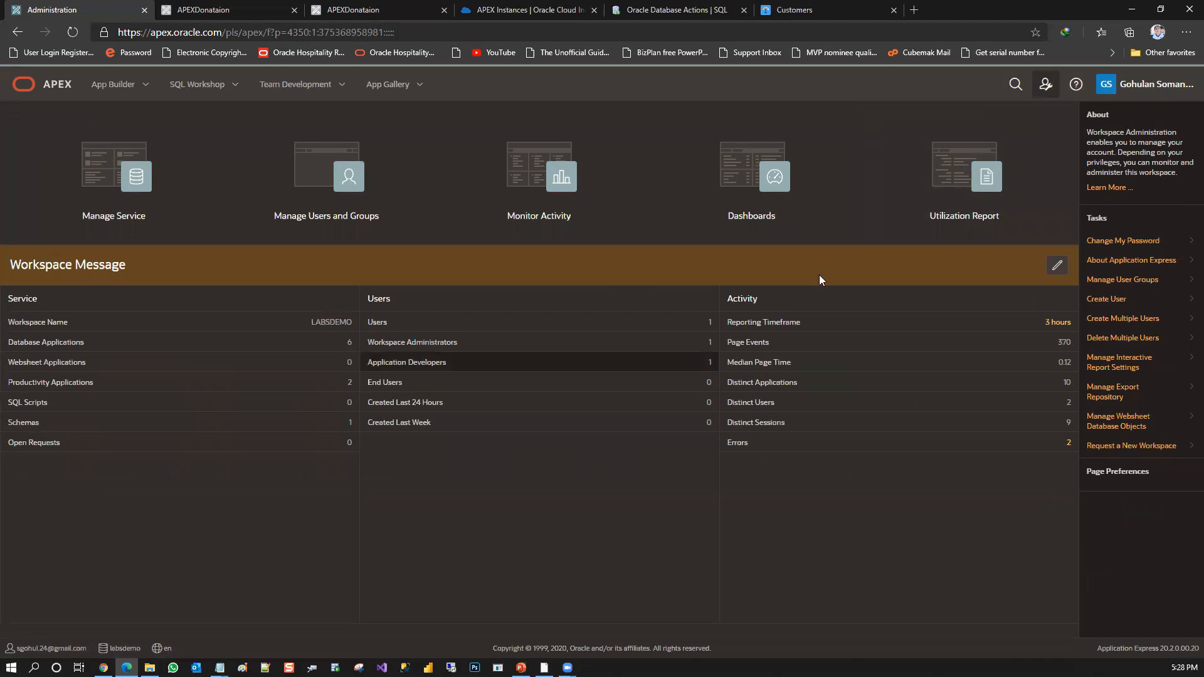
{"action": "left_click", "coordinate": [1047, 87]}
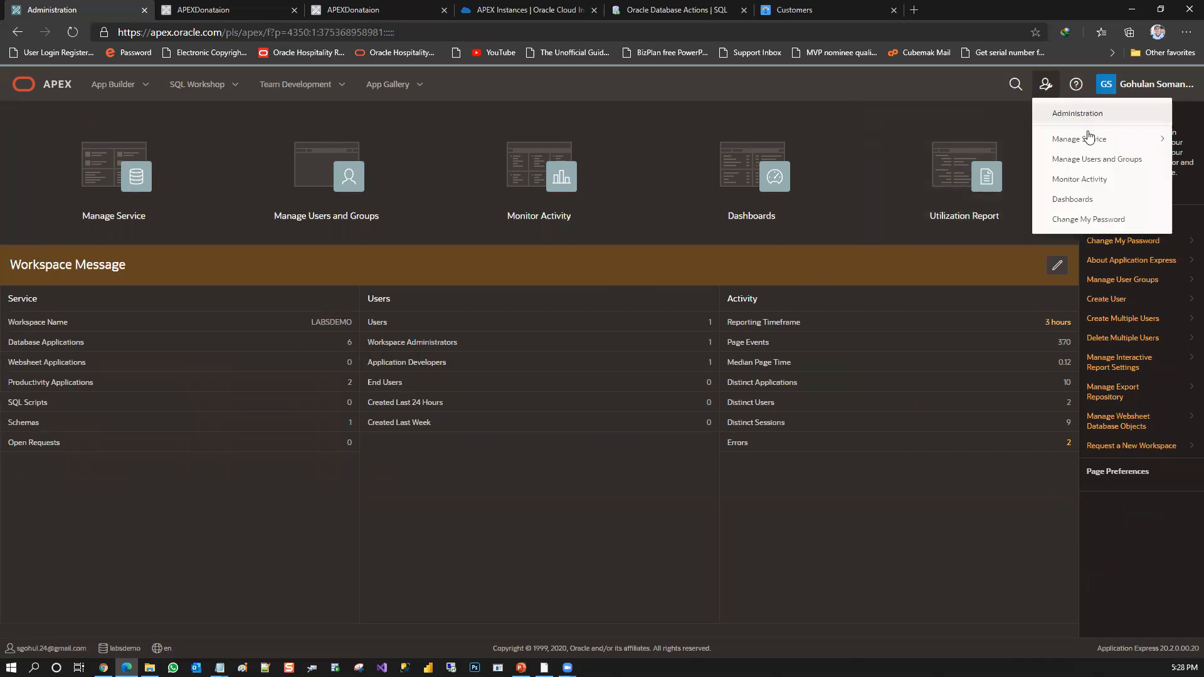
{"action": "left_click", "coordinate": [1099, 159]}
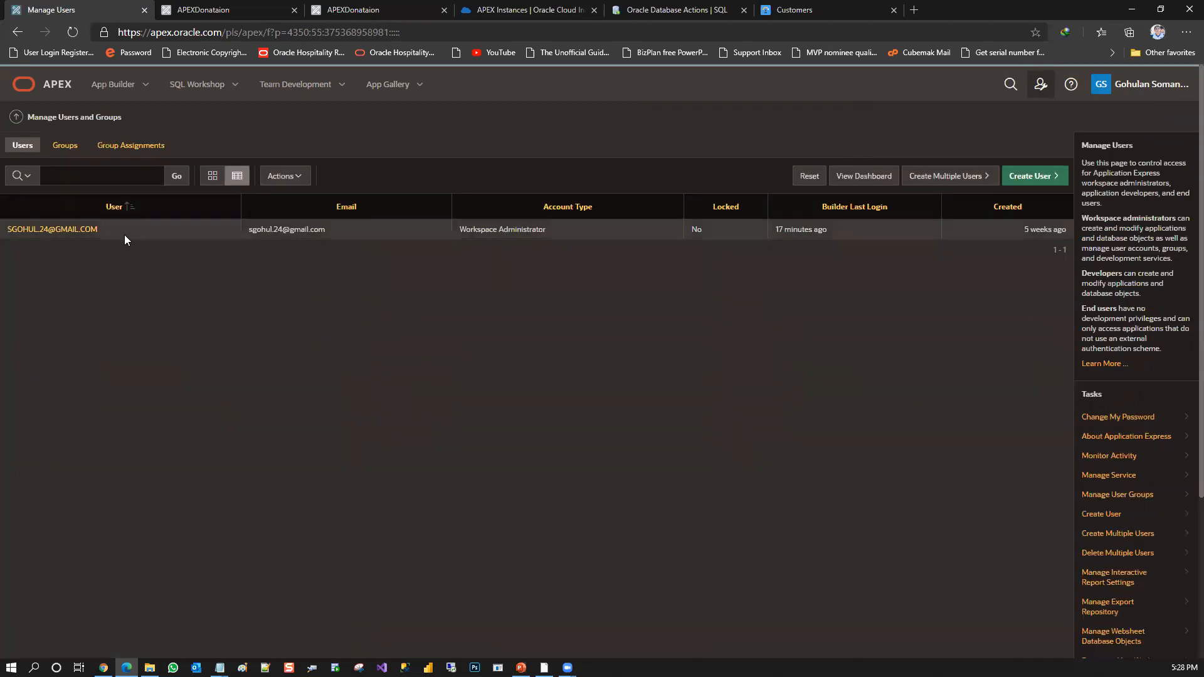
Examine the existing workspace administrator's Edit User, Account Privileges, Password and Group Assignments sections, and return to the users list
{"action": "left_click", "coordinate": [58, 232]}
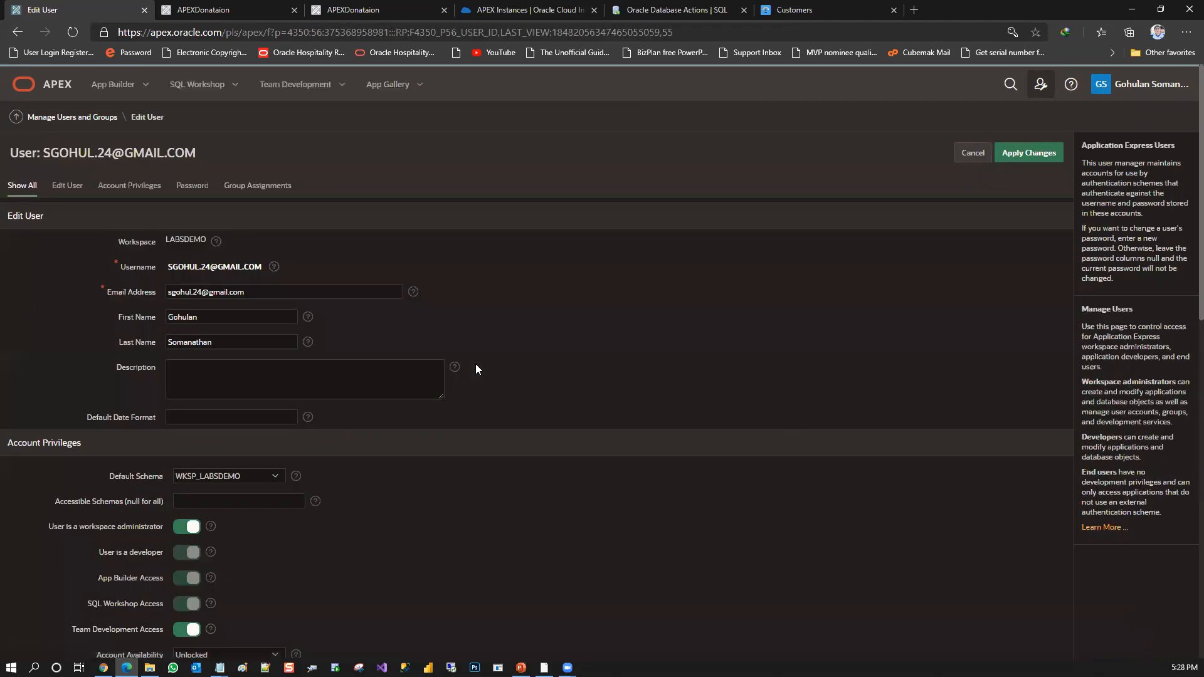
{"action": "left_click", "coordinate": [60, 185]}
{"action": "left_click", "coordinate": [118, 187]}
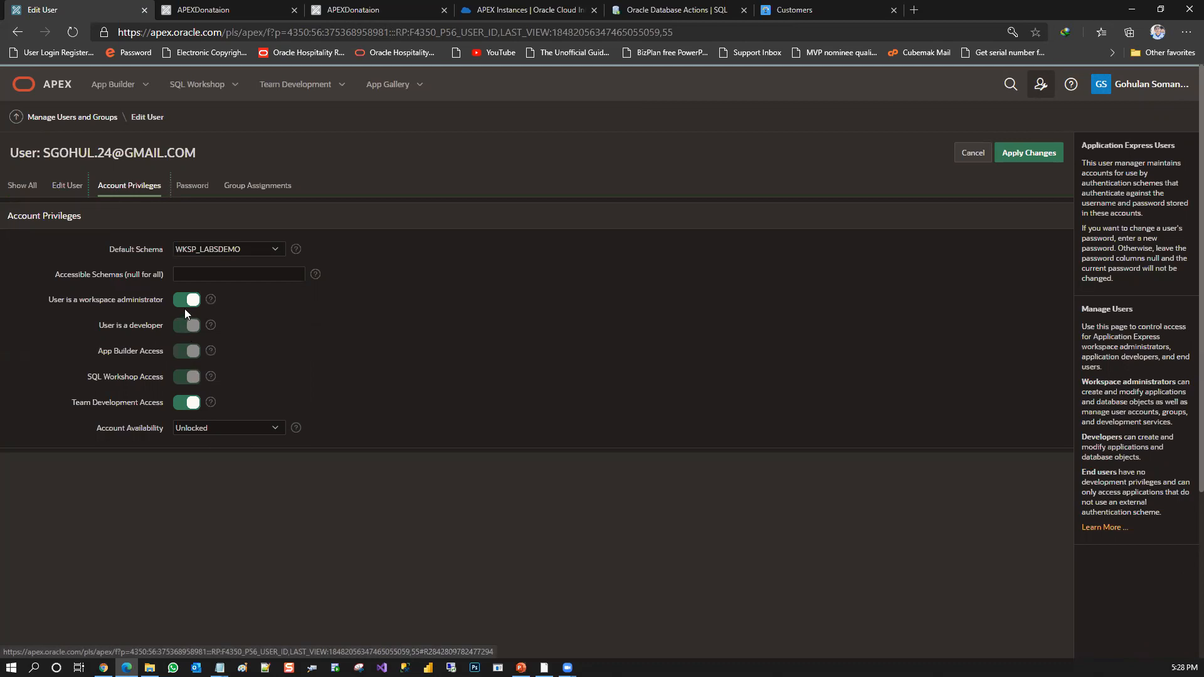
{"action": "left_click", "coordinate": [189, 187]}
{"action": "left_click", "coordinate": [238, 185]}
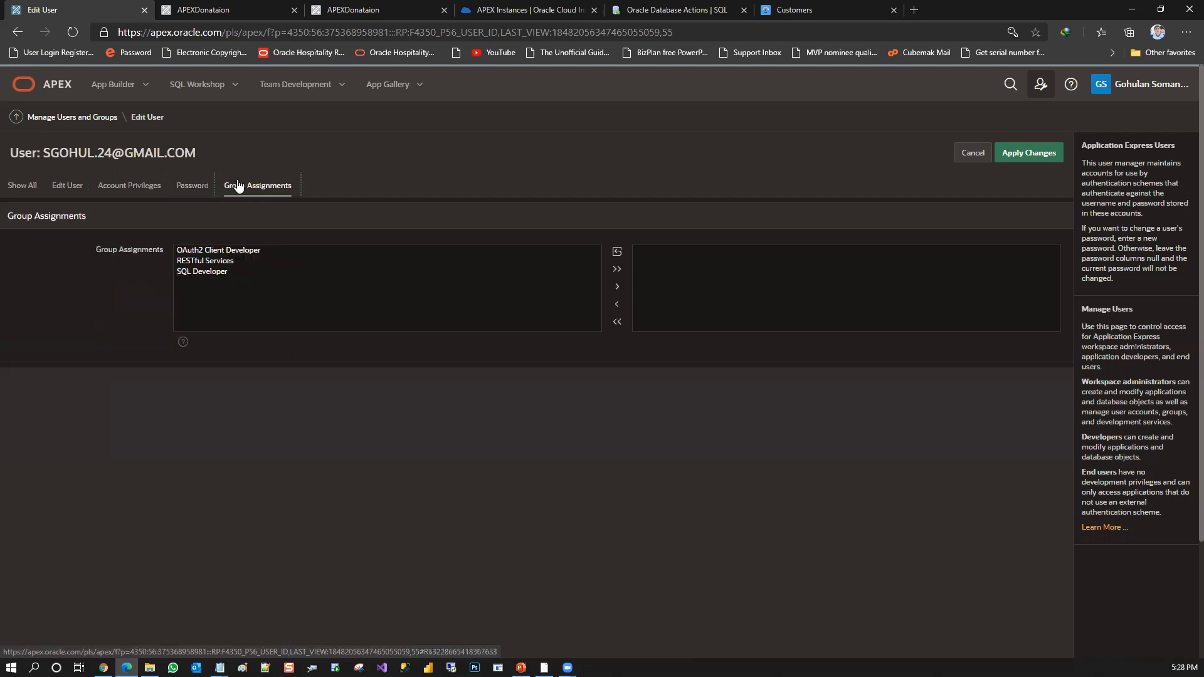
{"action": "left_click", "coordinate": [21, 185]}
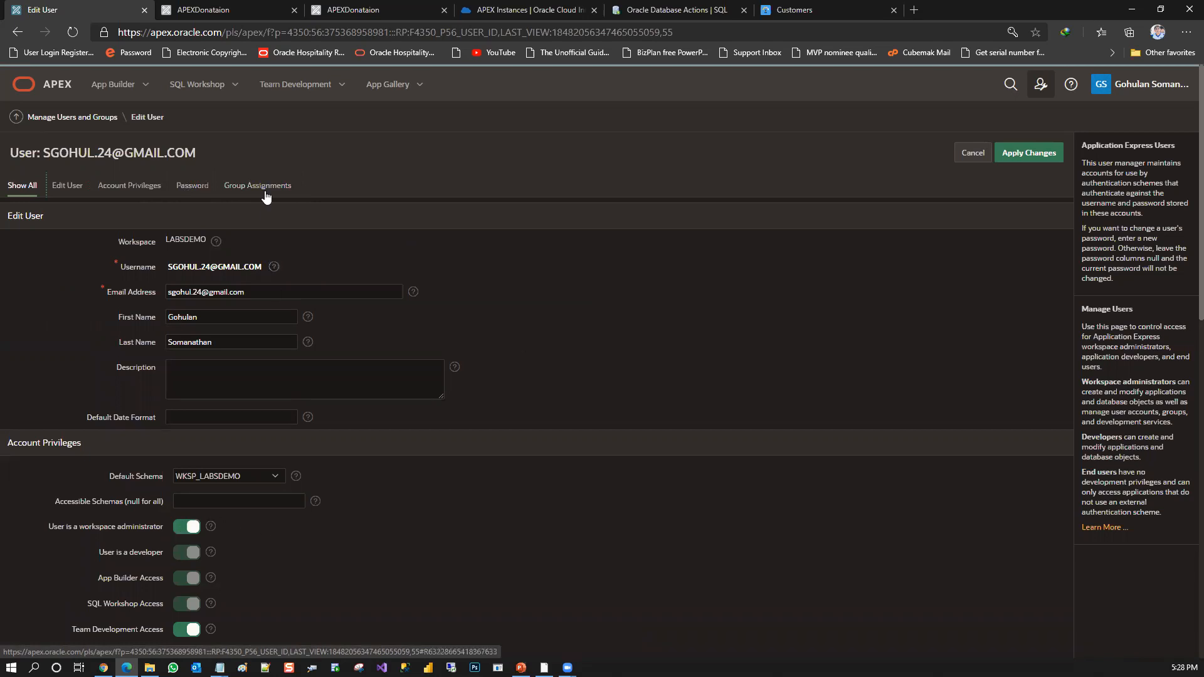
{"action": "left_click", "coordinate": [70, 123]}
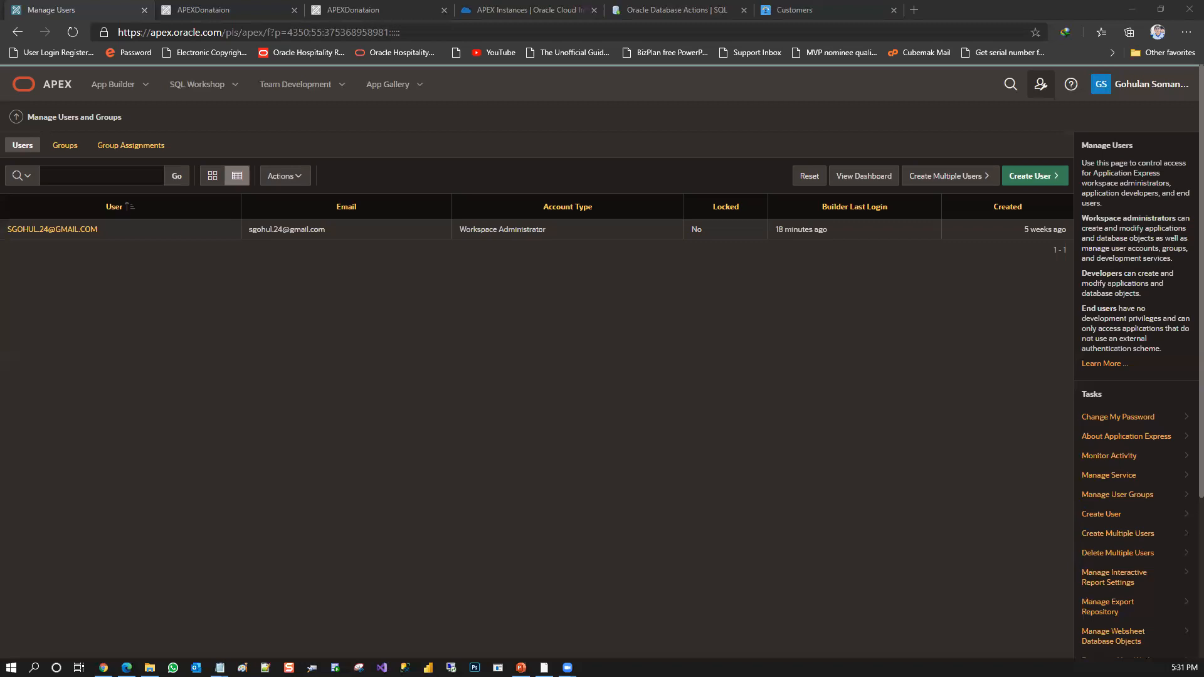
Open App Builder's Import page from the APEX home, and briefly view the running APEXDonataion Home page before returning to it
{"action": "left_click", "coordinate": [54, 93]}
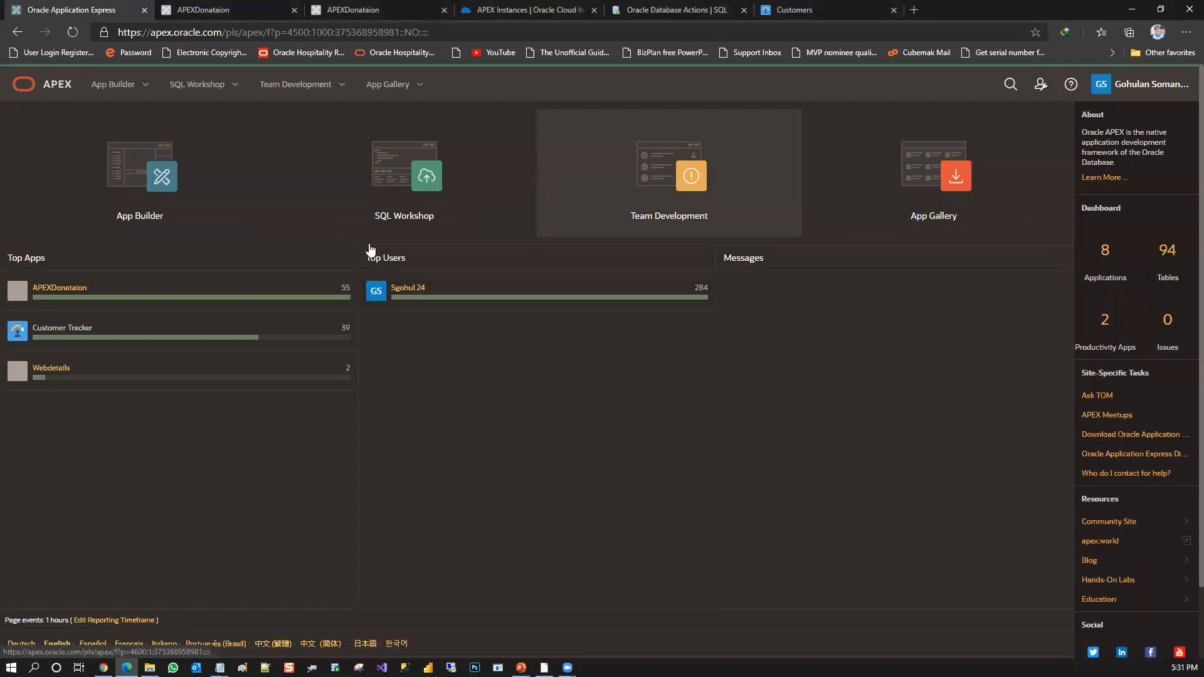
{"action": "left_click", "coordinate": [122, 197]}
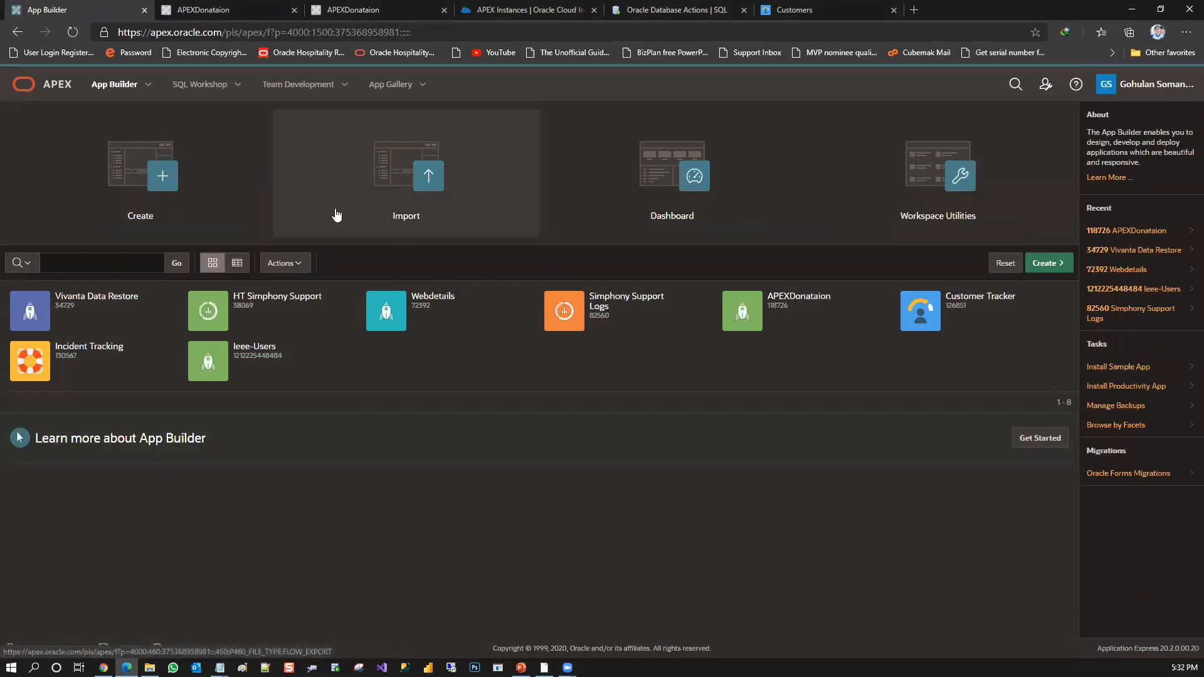
{"action": "left_click", "coordinate": [445, 178]}
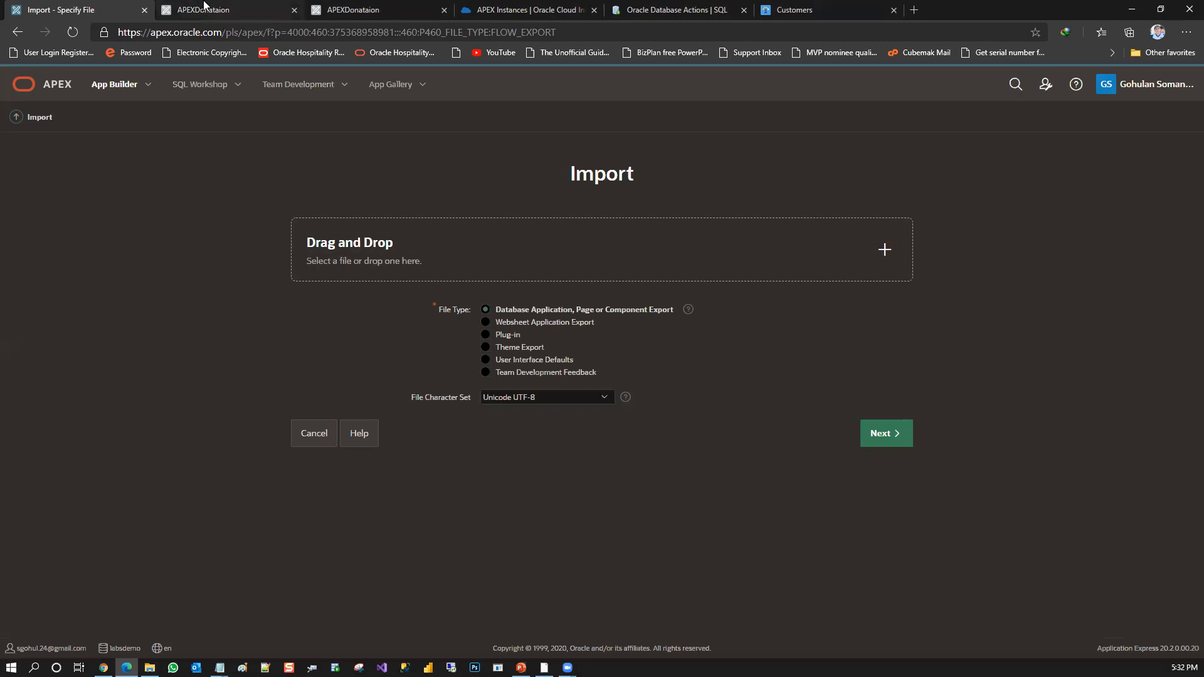
{"action": "left_click", "coordinate": [204, 6]}
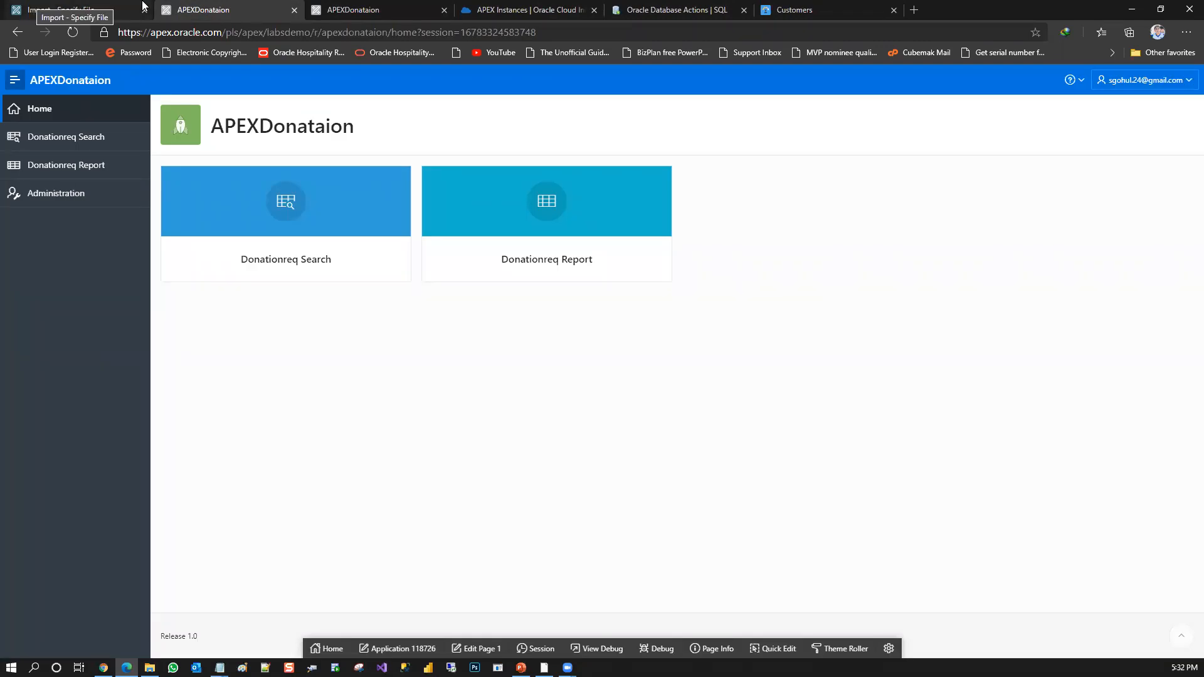
{"action": "left_click", "coordinate": [53, 6]}
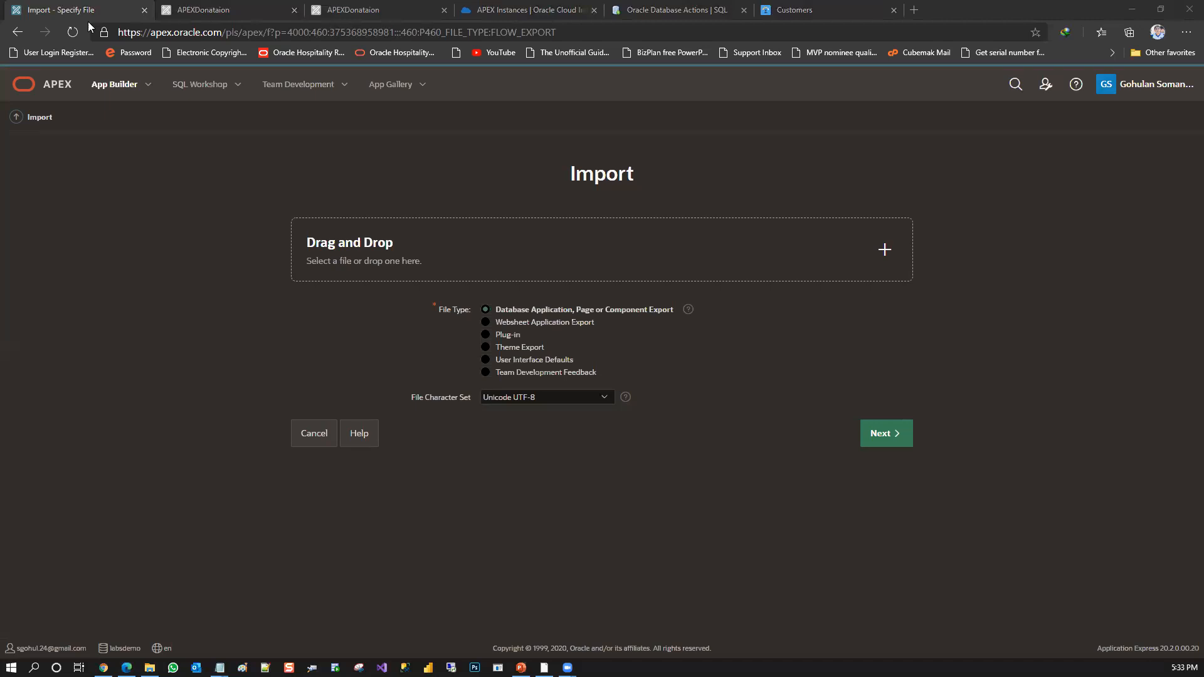
Switch to Oracle Database Actions and look at the SQL worksheet, leaving its editor empty
{"action": "left_click", "coordinate": [670, 5]}
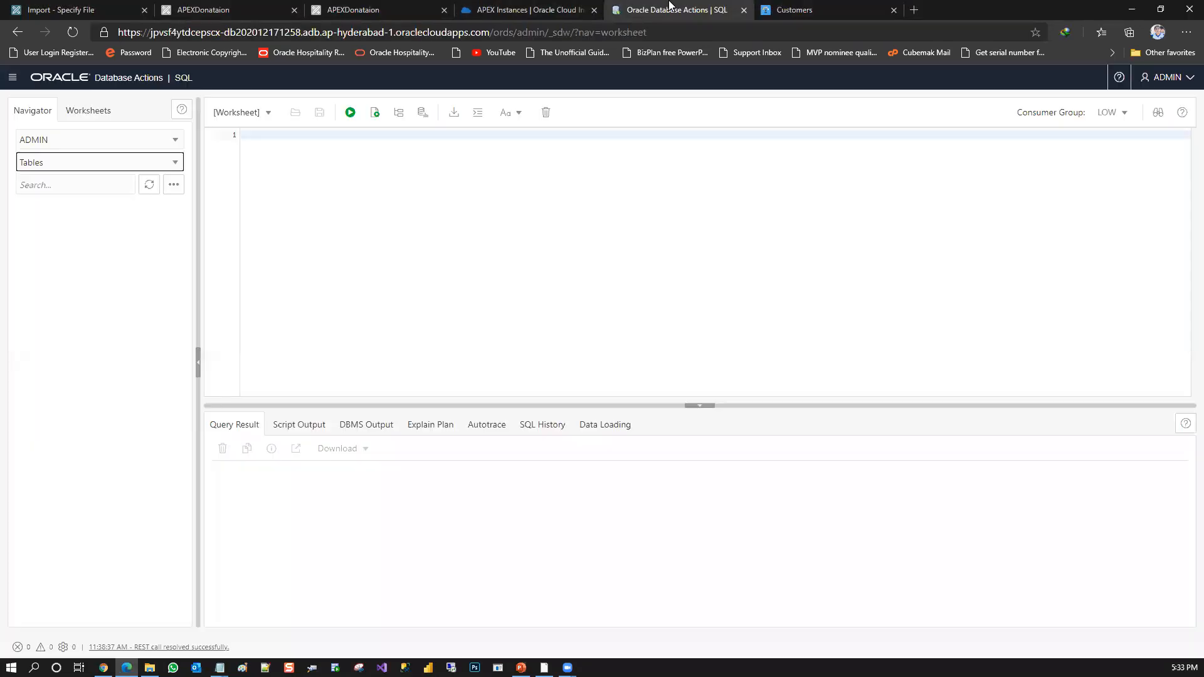
{"action": "left_click", "coordinate": [356, 141]}
{"action": "type", "text": "se"}
{"action": "key", "text": "BackSpace"}
{"action": "key", "text": "BackSpace"}
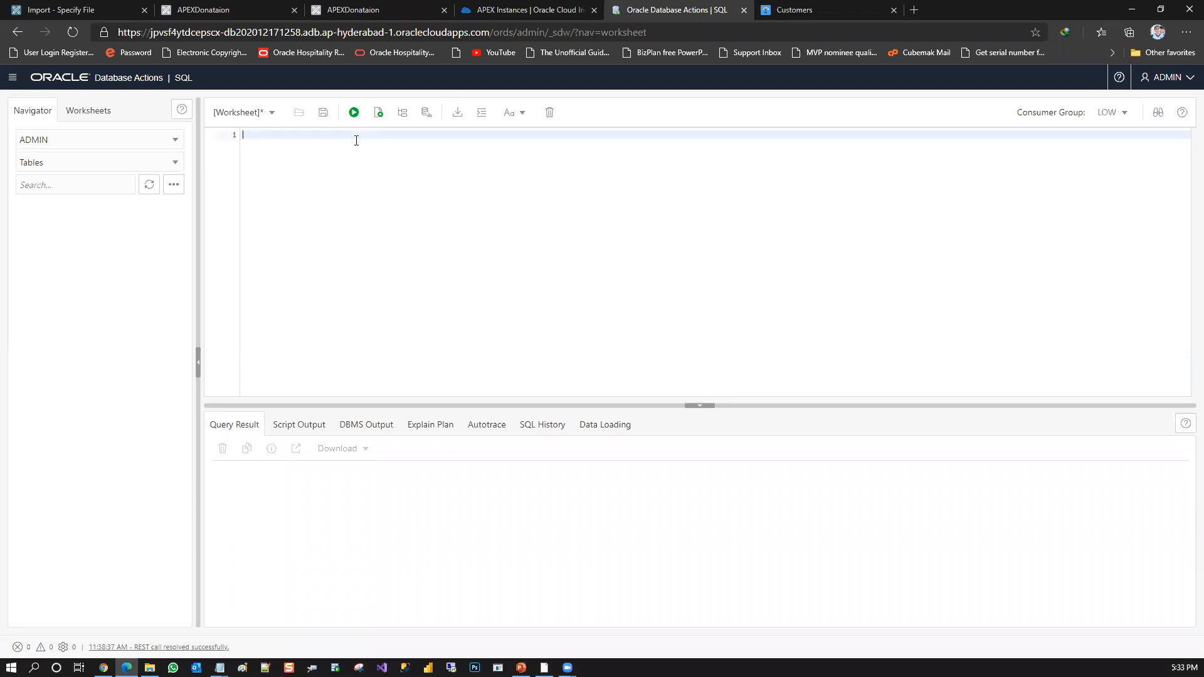
Switch back to the running APEXDonataion application and view its Home page in both open copies
{"action": "left_click", "coordinate": [265, 5]}
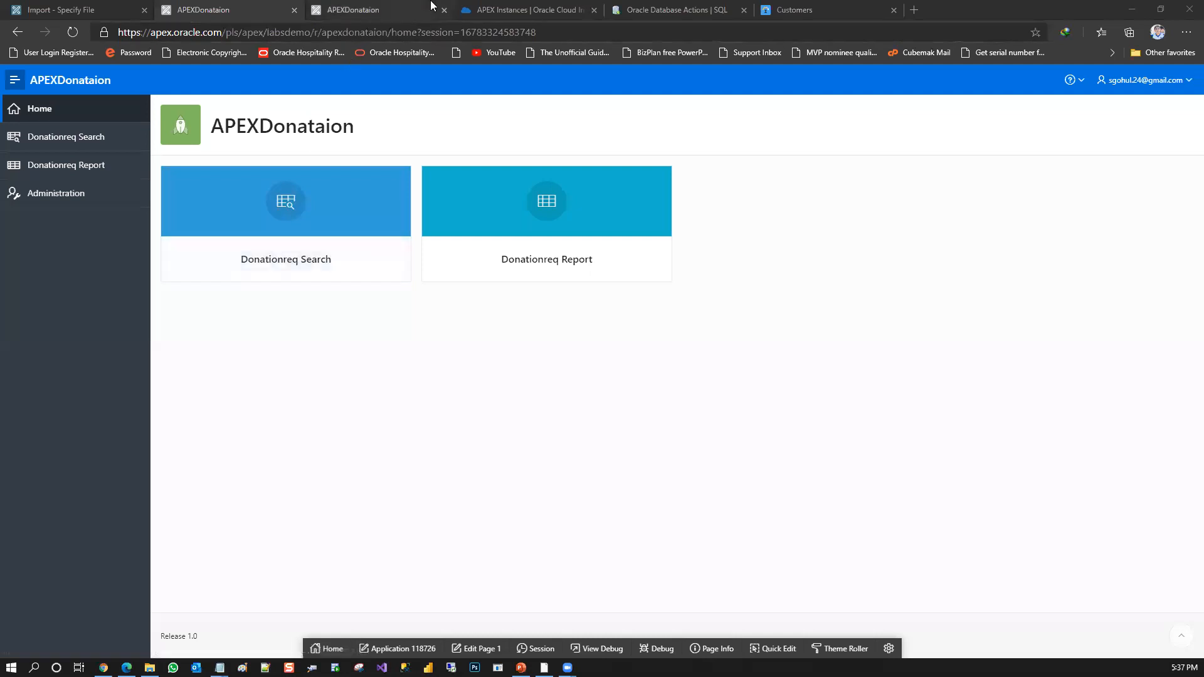
{"action": "left_click", "coordinate": [347, 6]}
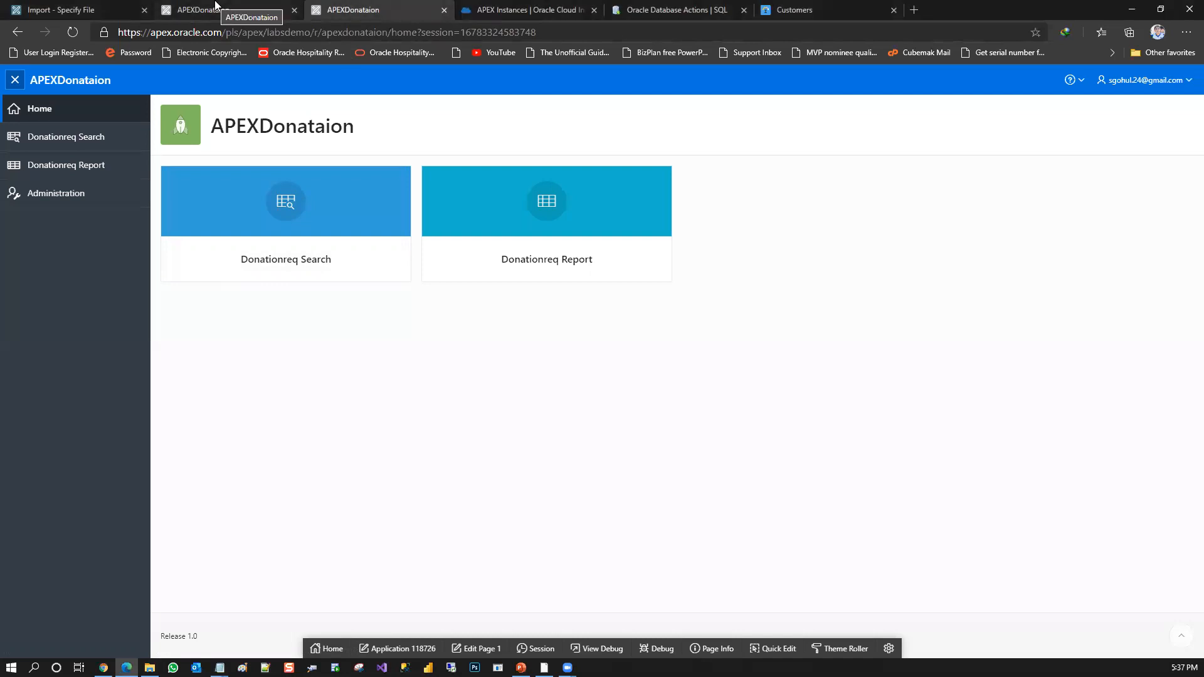
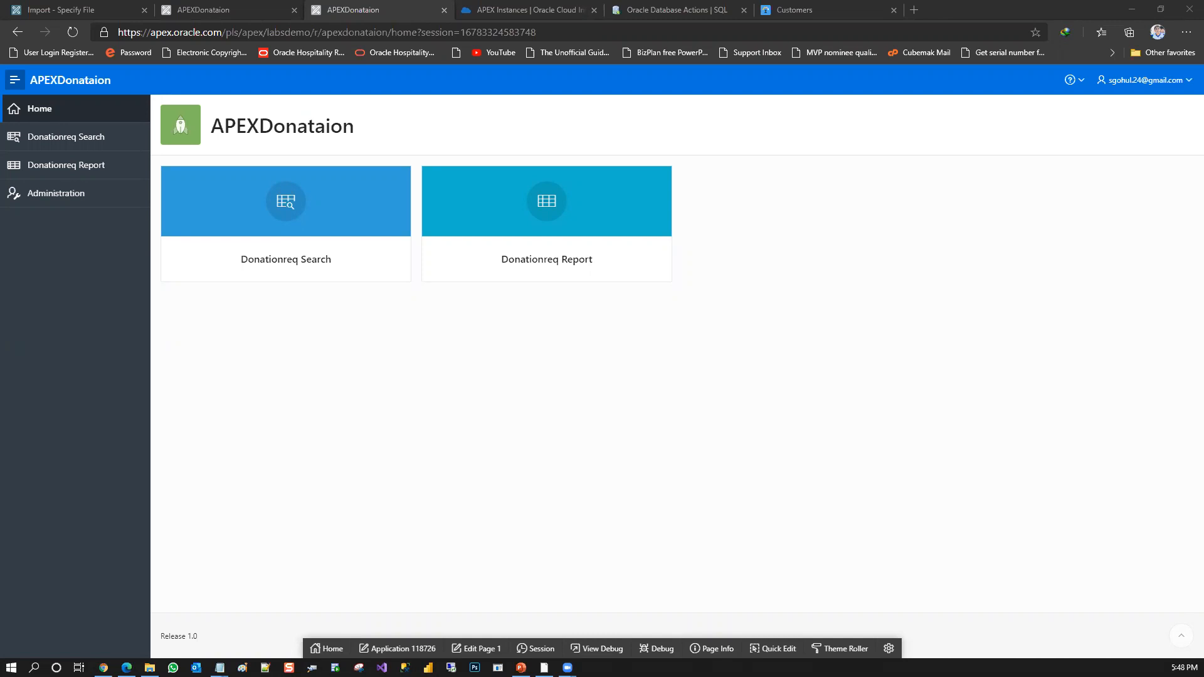
Switch back to the APEX Import page, look over the administration options, and return to the App Builder home page
{"action": "left_click", "coordinate": [251, 6]}
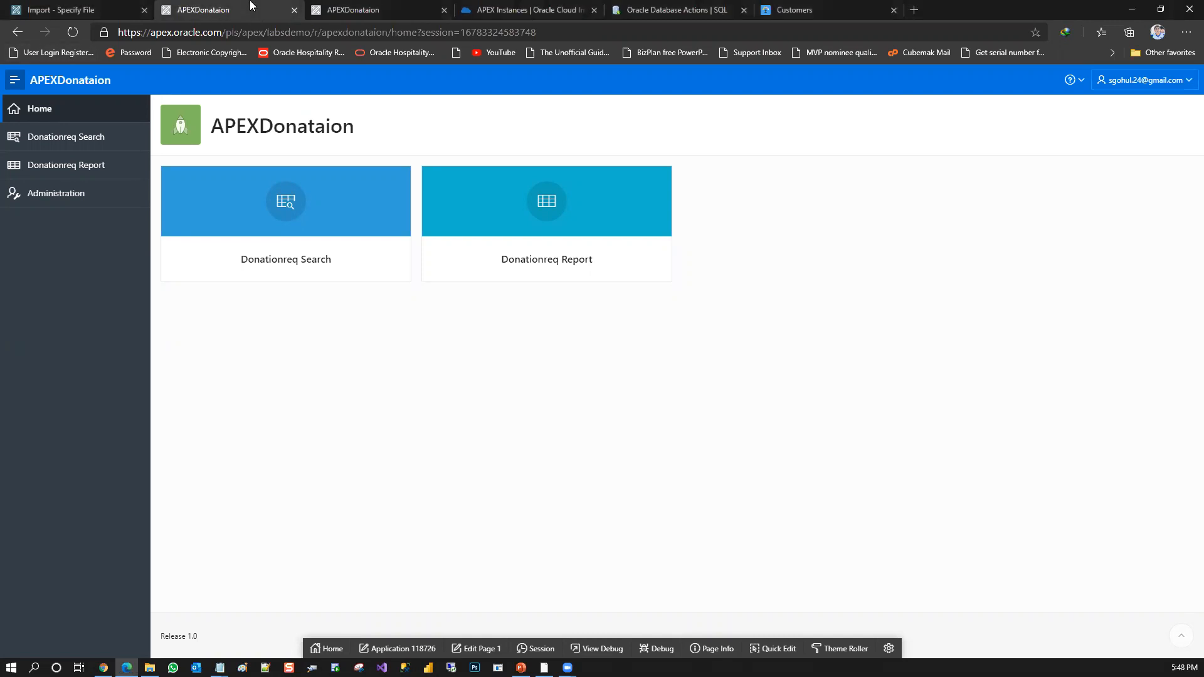
{"action": "left_click", "coordinate": [75, 8]}
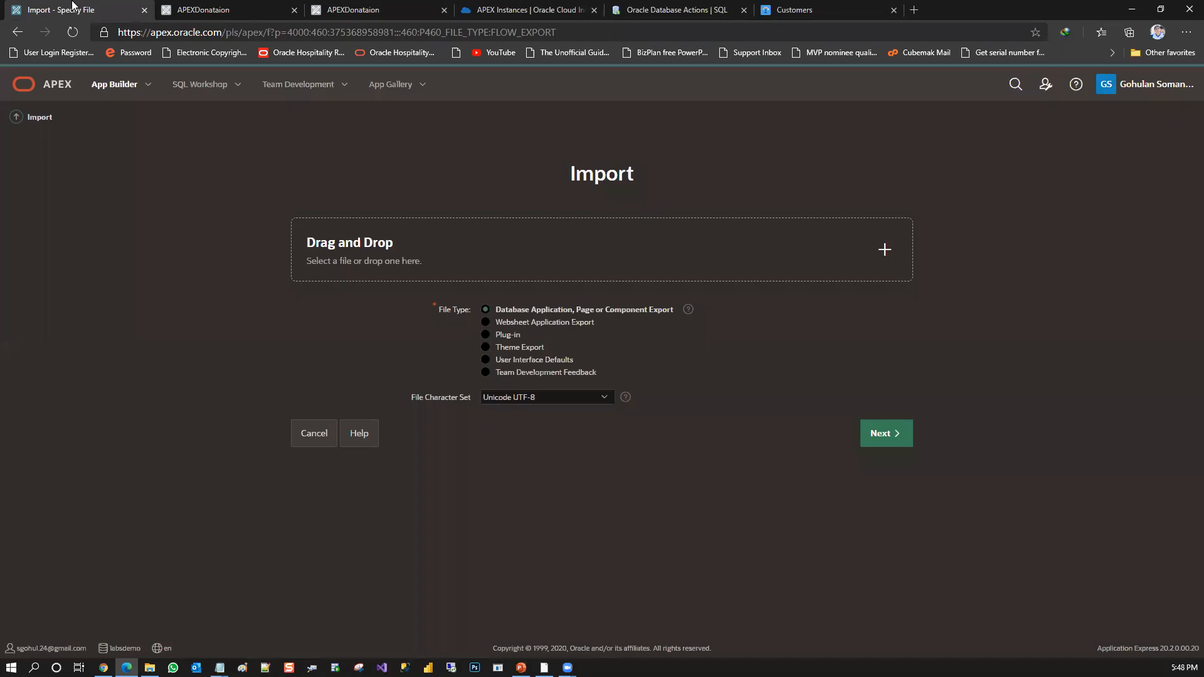
{"action": "left_click", "coordinate": [1048, 86]}
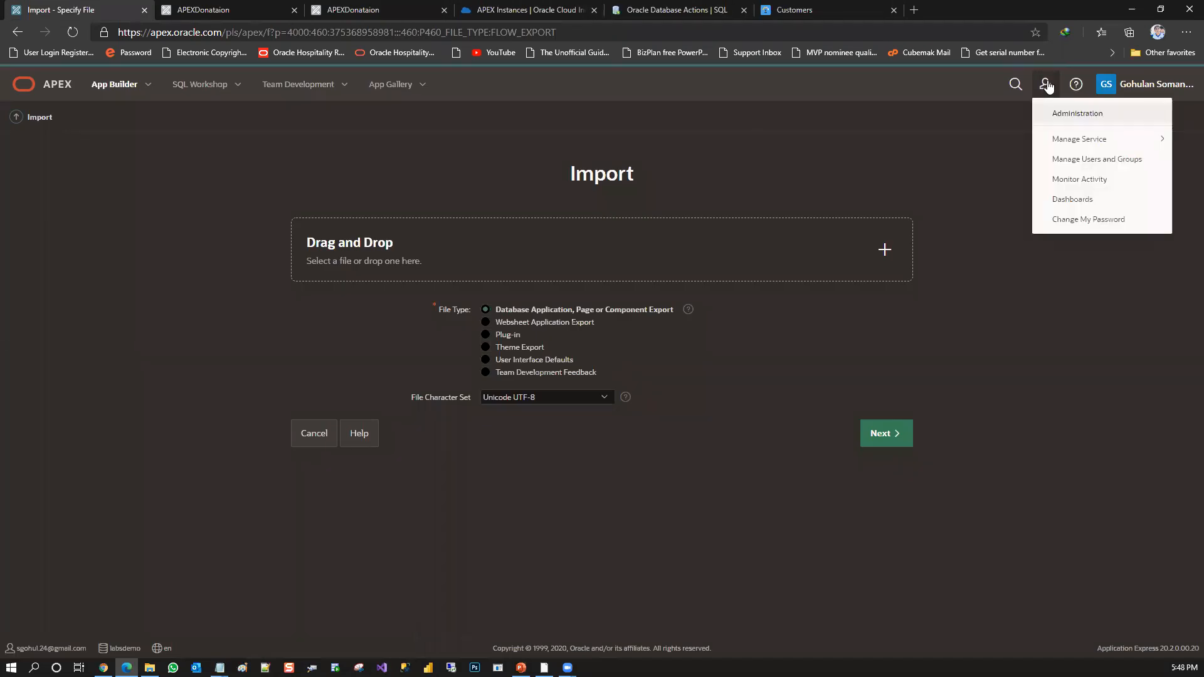
{"action": "left_click", "coordinate": [1002, 178]}
{"action": "left_click", "coordinate": [107, 89]}
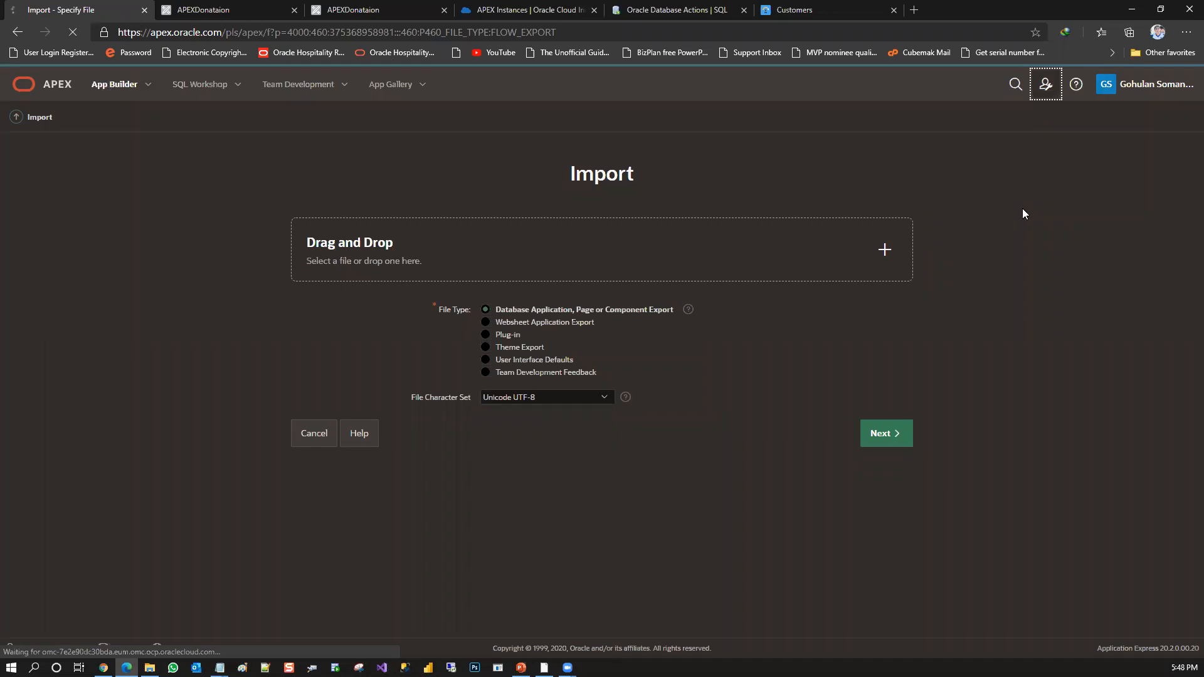
Open the About Application Express information, examine its product build, database version and notices, and close it
{"action": "left_click", "coordinate": [1076, 84]}
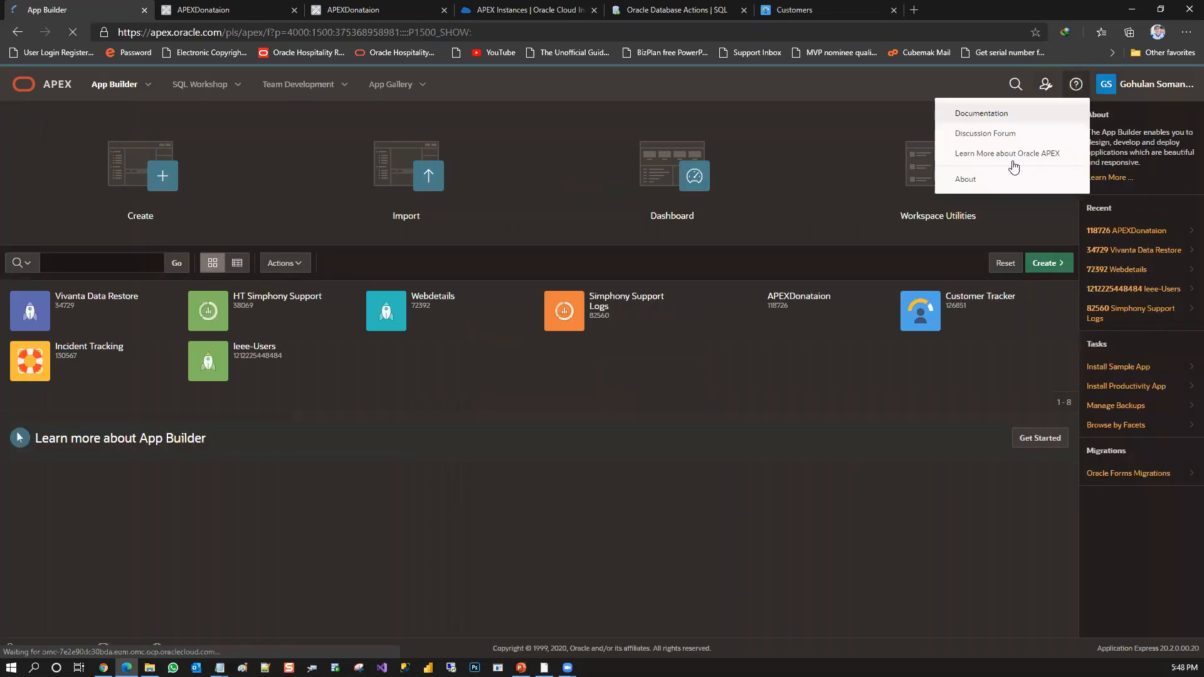
{"action": "left_click", "coordinate": [998, 179]}
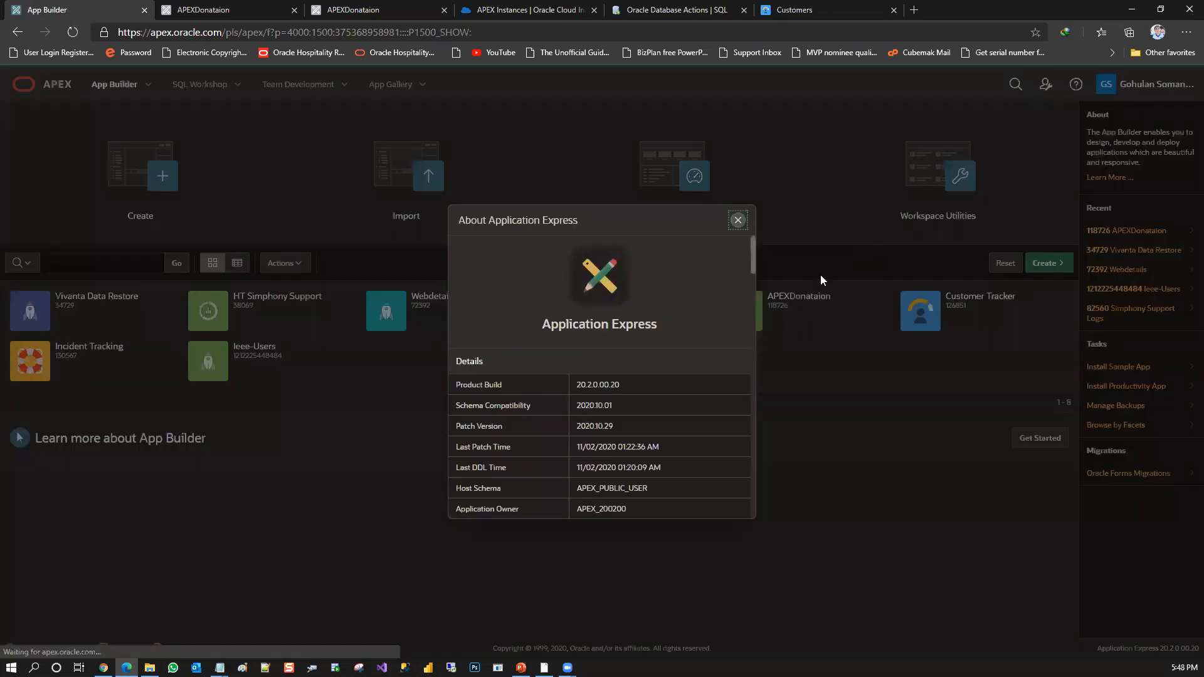
{"action": "left_click_drag", "start_coordinate": [753, 262], "coordinate": [731, 485]}
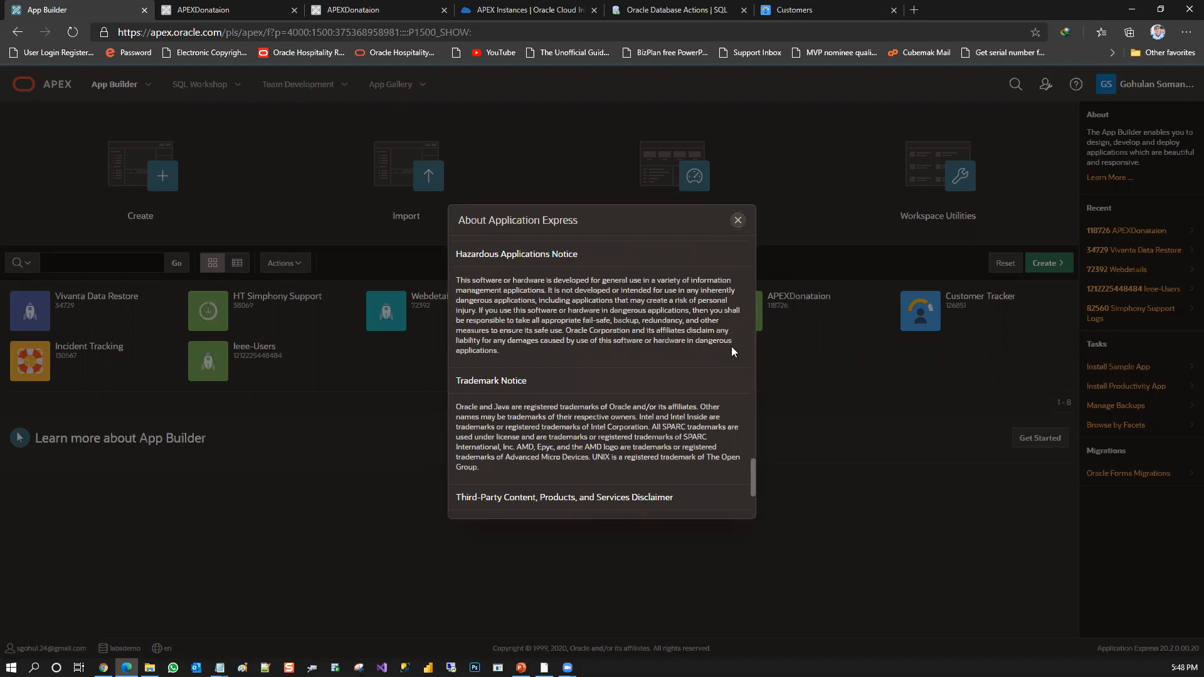
{"action": "scroll", "coordinate": [752, 359], "scroll_direction": "up", "scroll_amount": 10}
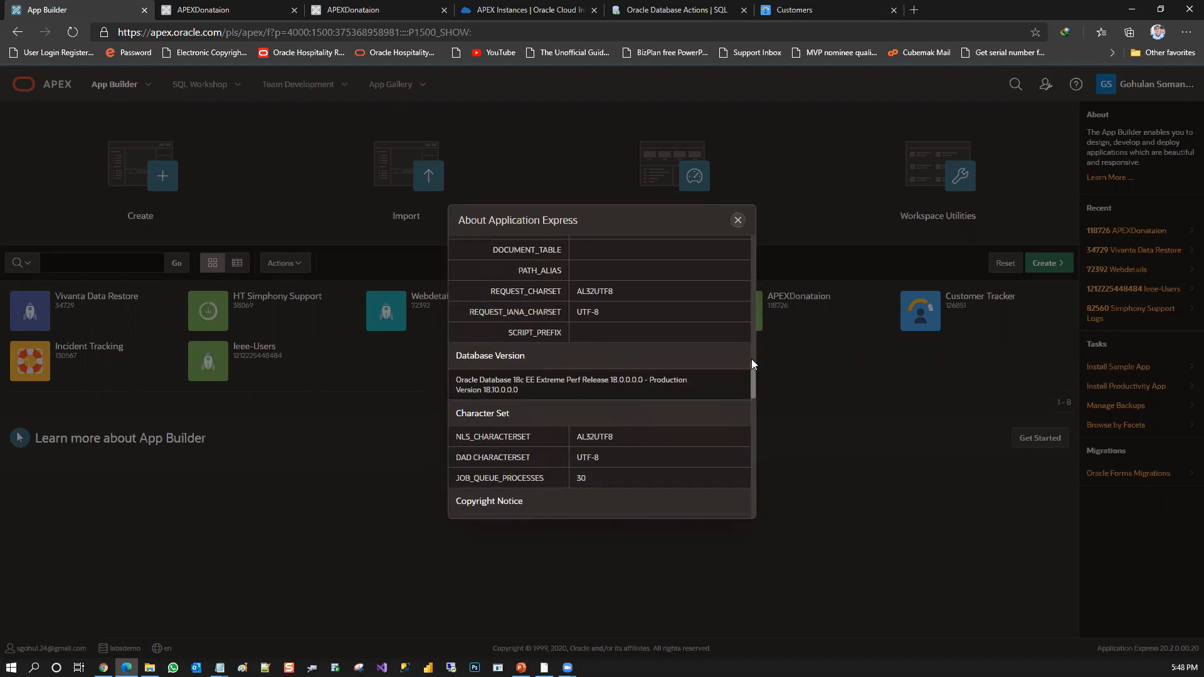
{"action": "scroll", "coordinate": [752, 358], "scroll_direction": "up", "scroll_amount": 5}
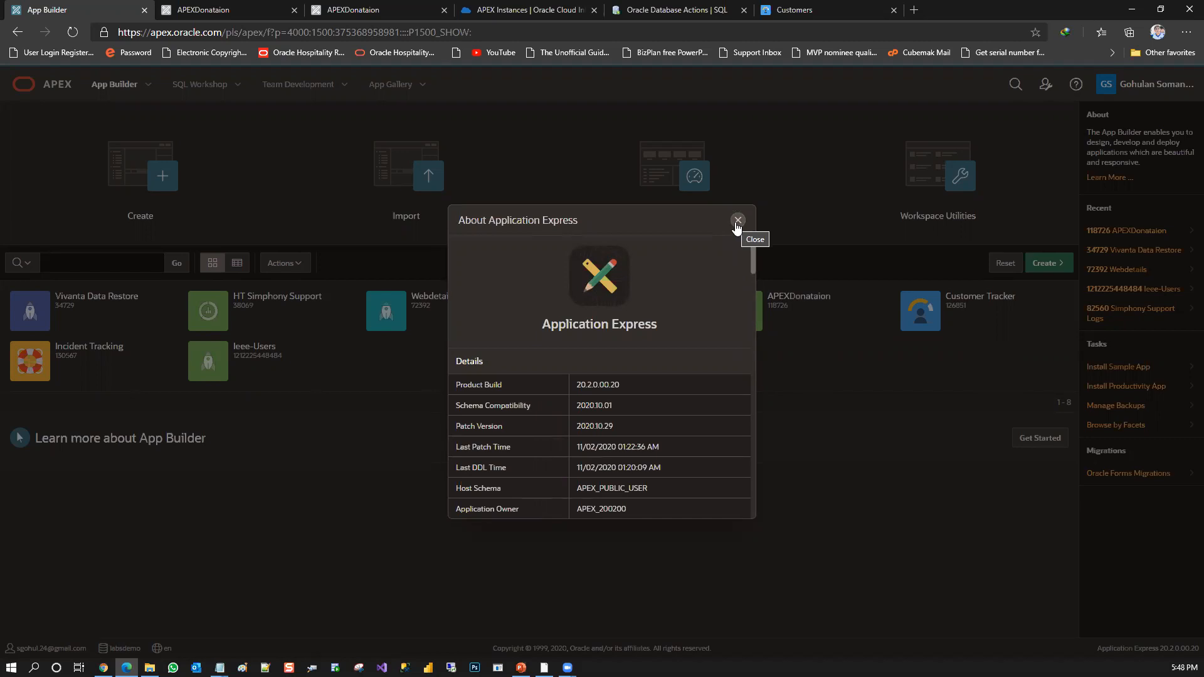
{"action": "left_click", "coordinate": [739, 221]}
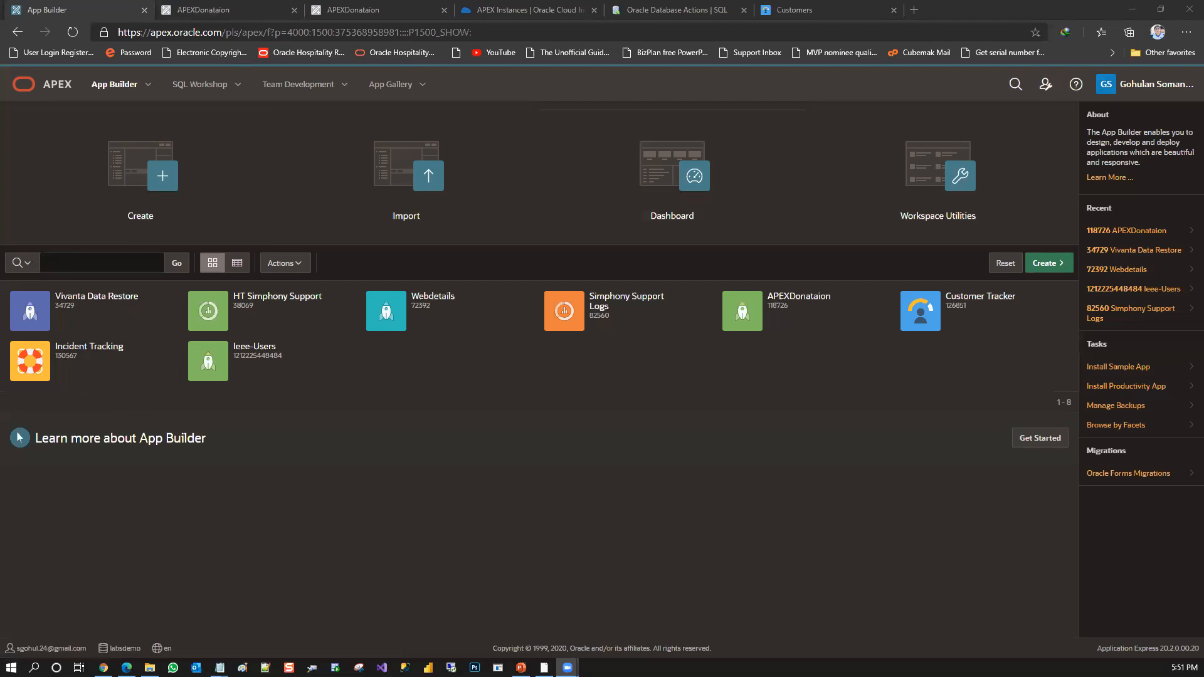
{"action": "key", "text": "alt+Tab"}
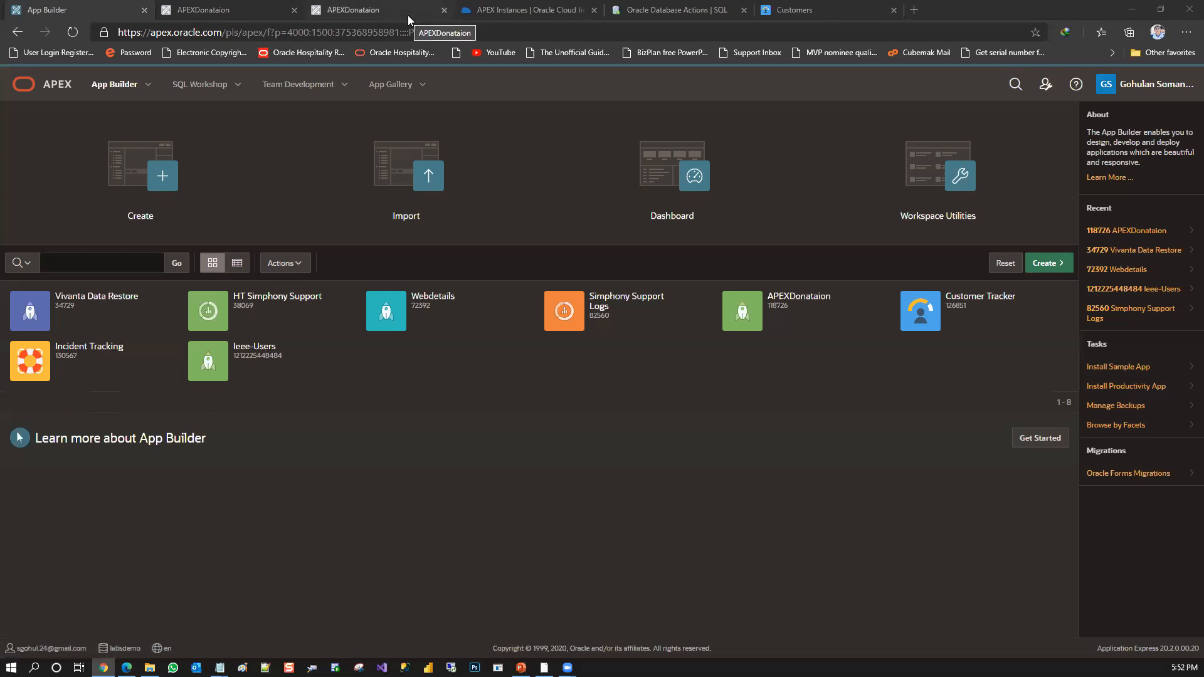
{"action": "left_click", "coordinate": [521, 669]}
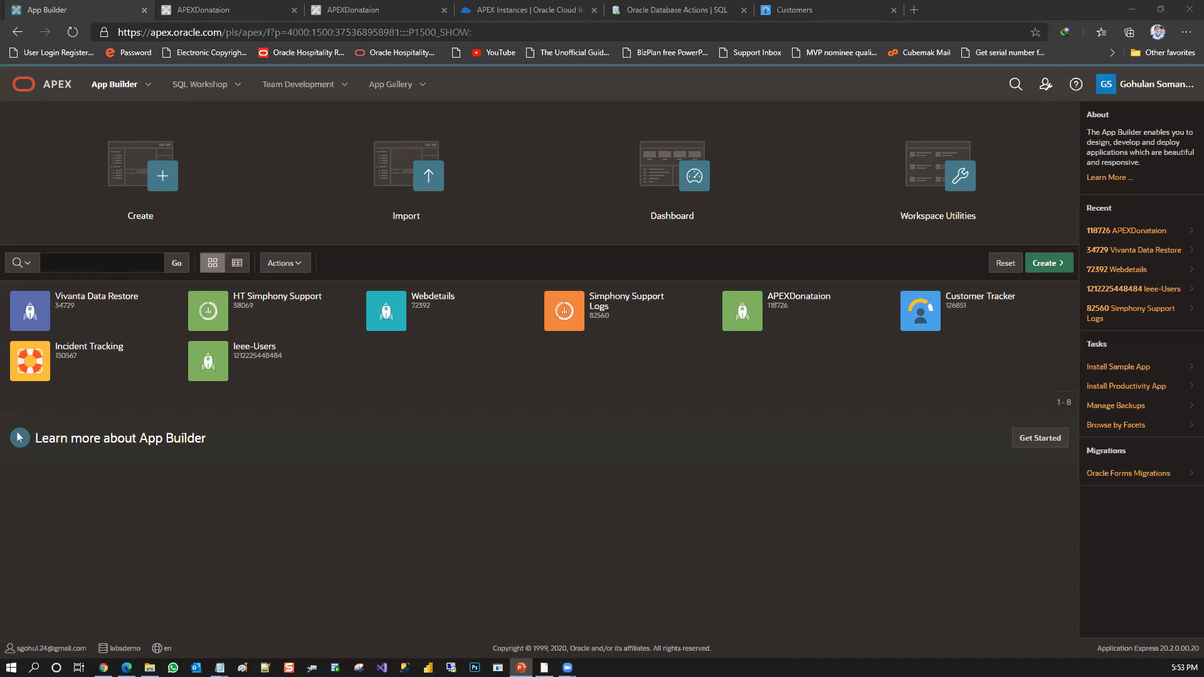
{"action": "key", "text": "alt+Tab"}
{"action": "left_click", "coordinate": [127, 669]}
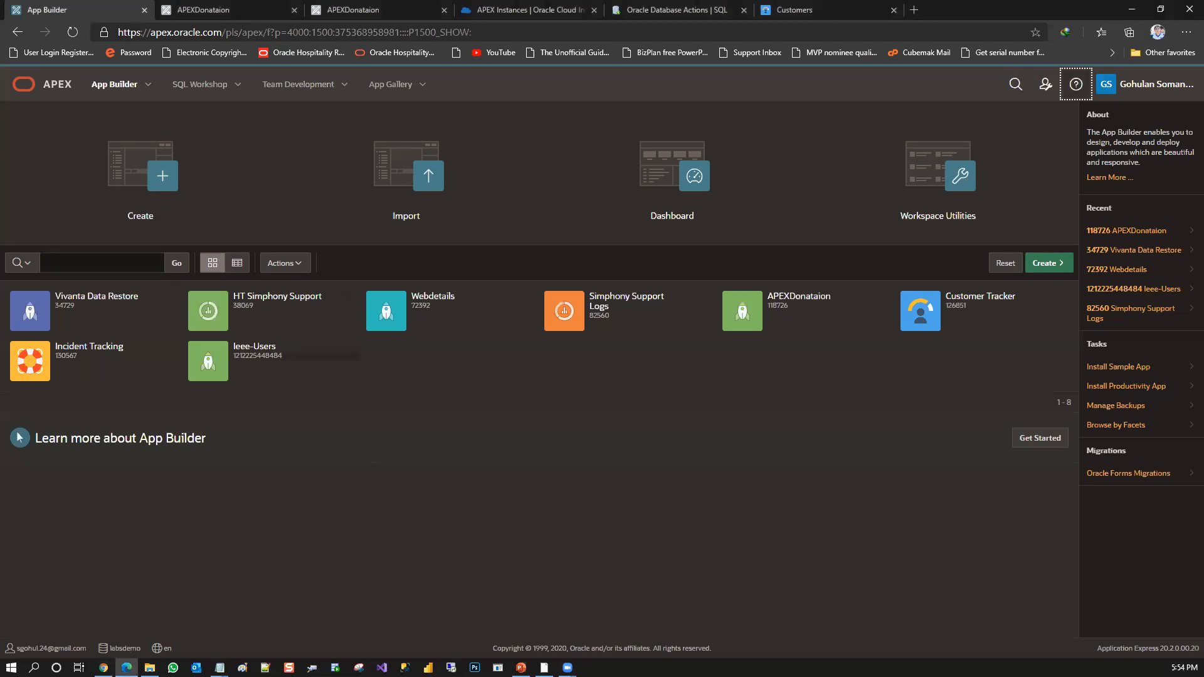
{"action": "key", "text": "alt+Tab"}
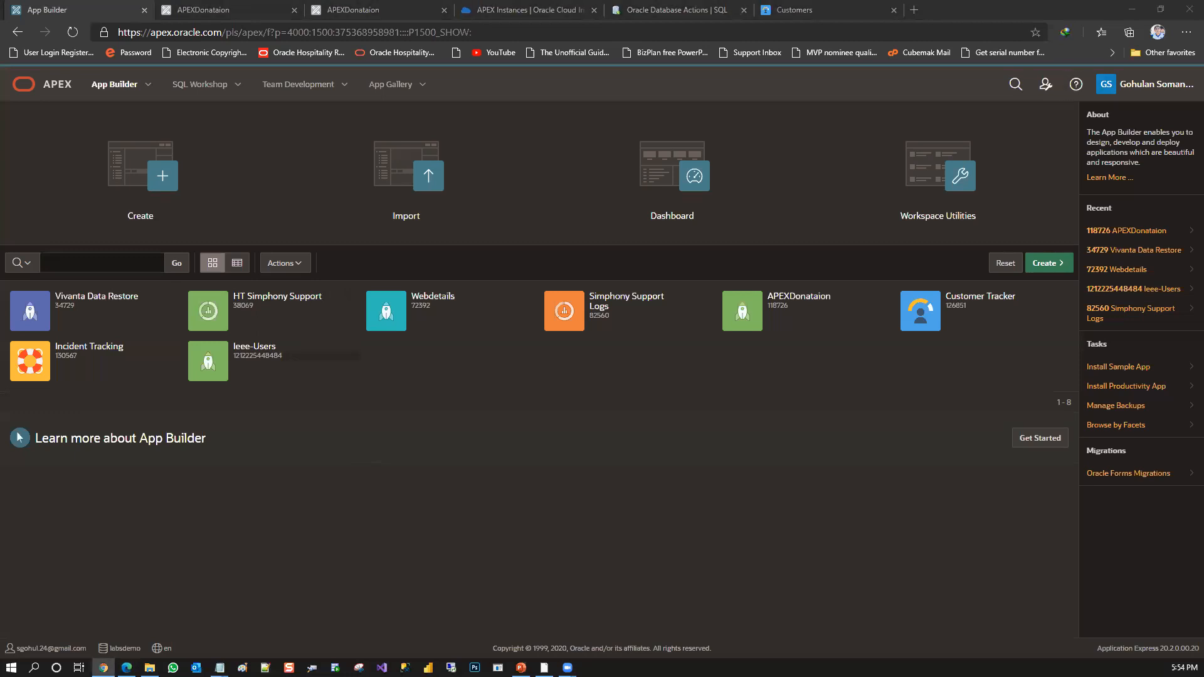
{"action": "key", "text": "alt+Tab"}
{"action": "key", "text": "alt+Tab"}
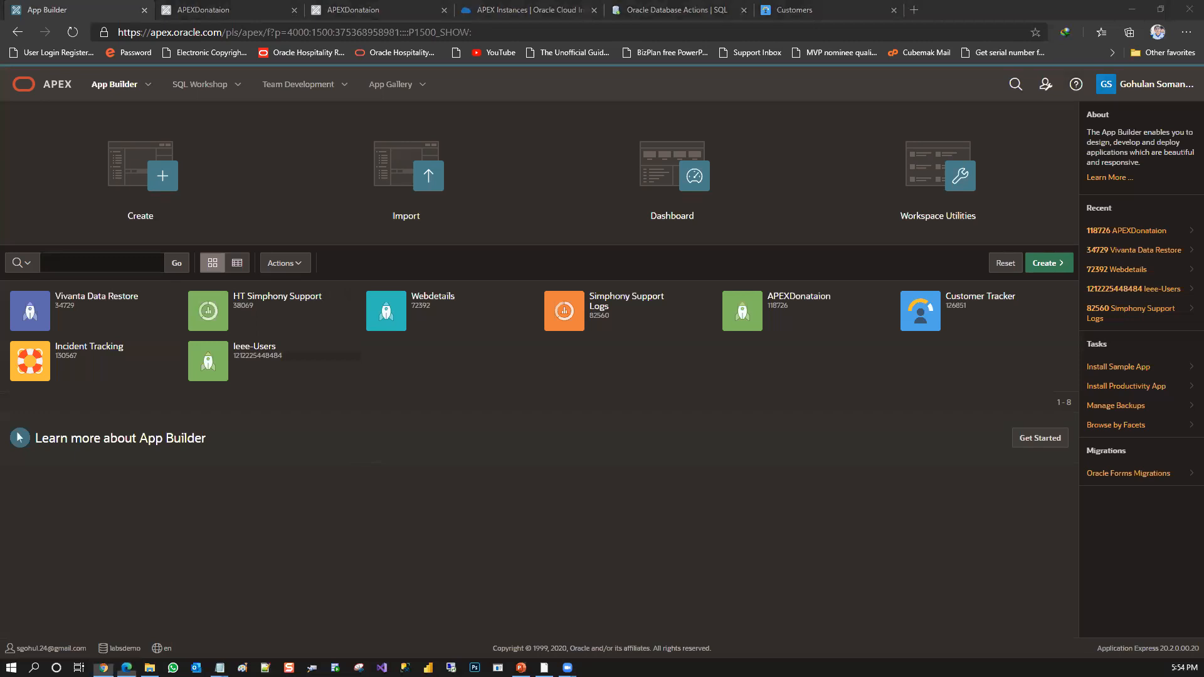